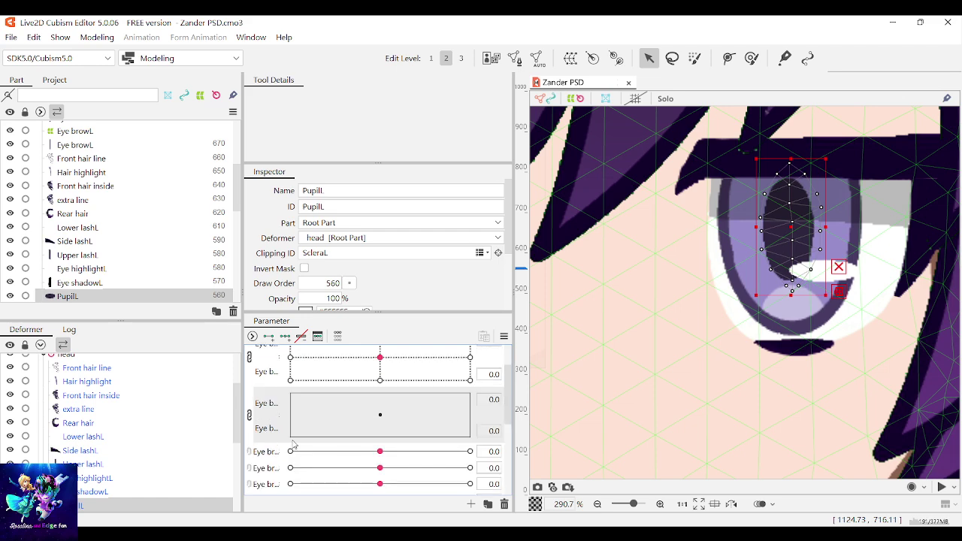
Select PupilL, Eye ballL and Eye highlightL together and add three keys to both axes of the left-eye eyeball parameter pair
{"action": "left_click", "coordinate": [733, 227], "text": "ctrl"}
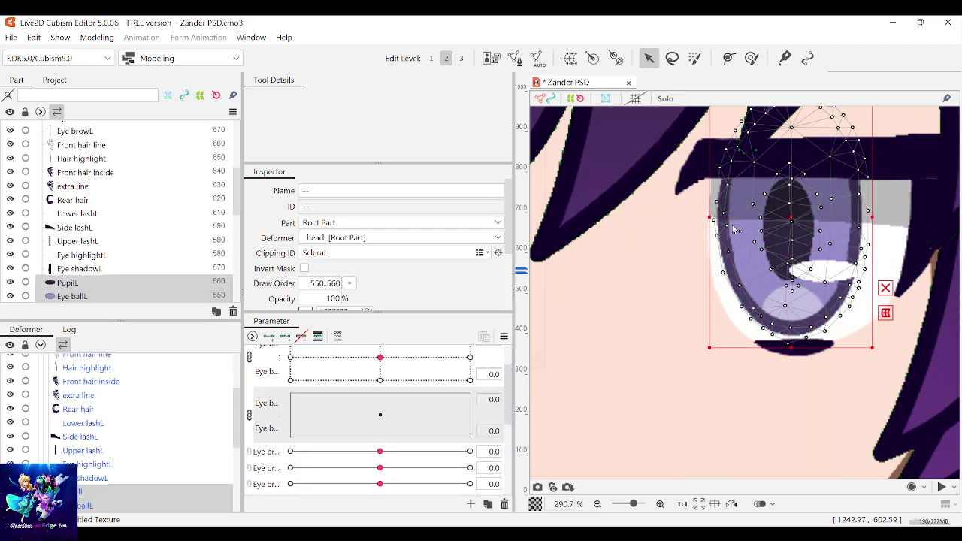
{"action": "left_click", "coordinate": [841, 274], "text": "ctrl"}
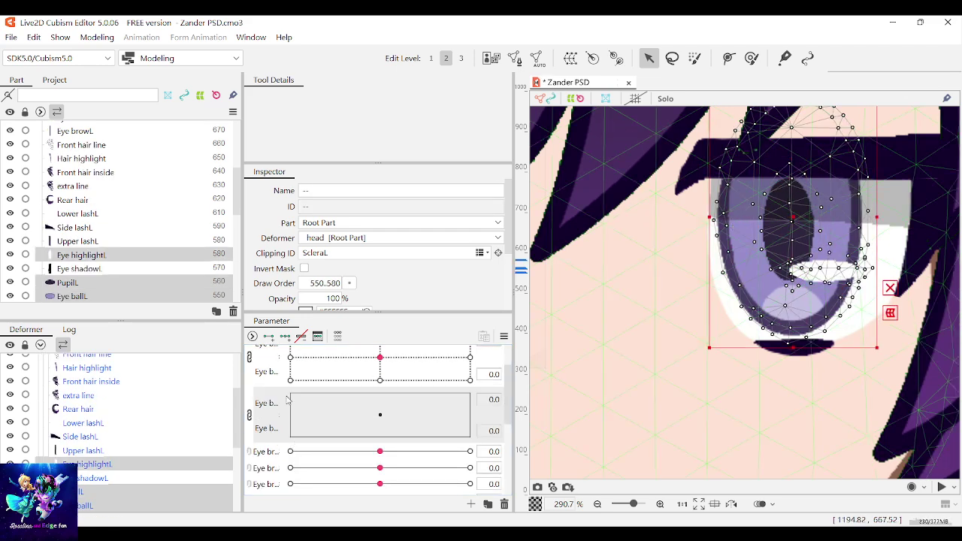
{"action": "left_click", "coordinate": [285, 336]}
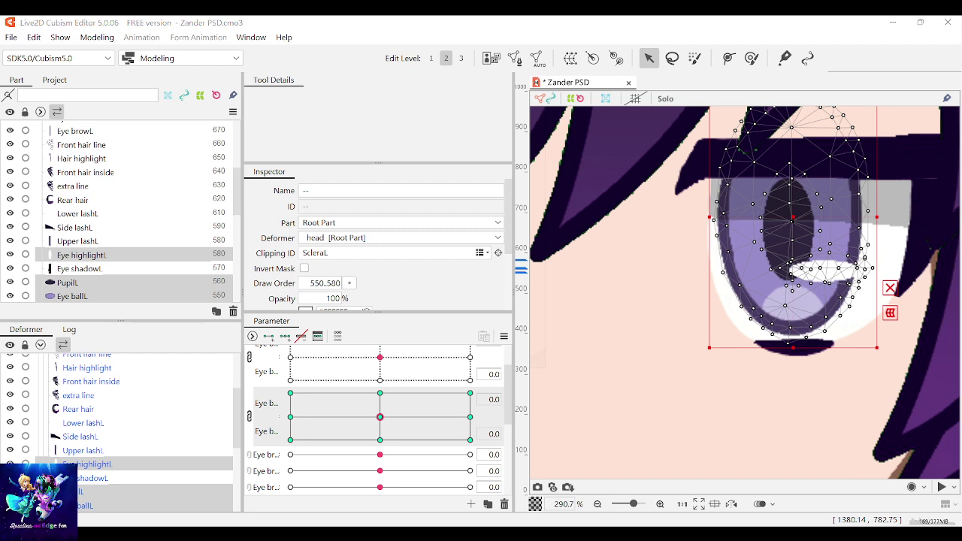
{"action": "scroll", "coordinate": [797, 365], "scroll_direction": "up", "scroll_amount": 5}
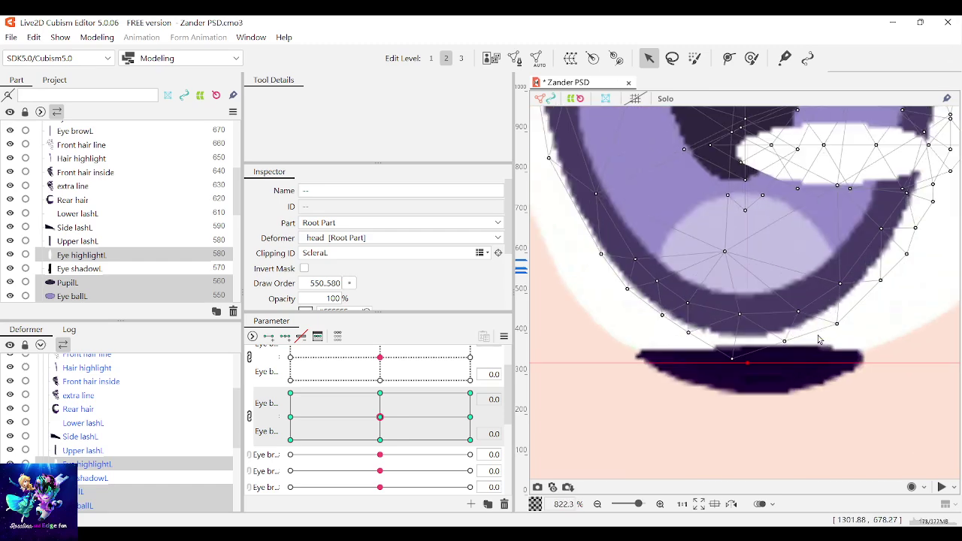
{"action": "scroll", "coordinate": [818, 339], "scroll_direction": "down", "scroll_amount": 10}
{"action": "scroll", "coordinate": [390, 407], "scroll_direction": "up", "scroll_amount": 1}
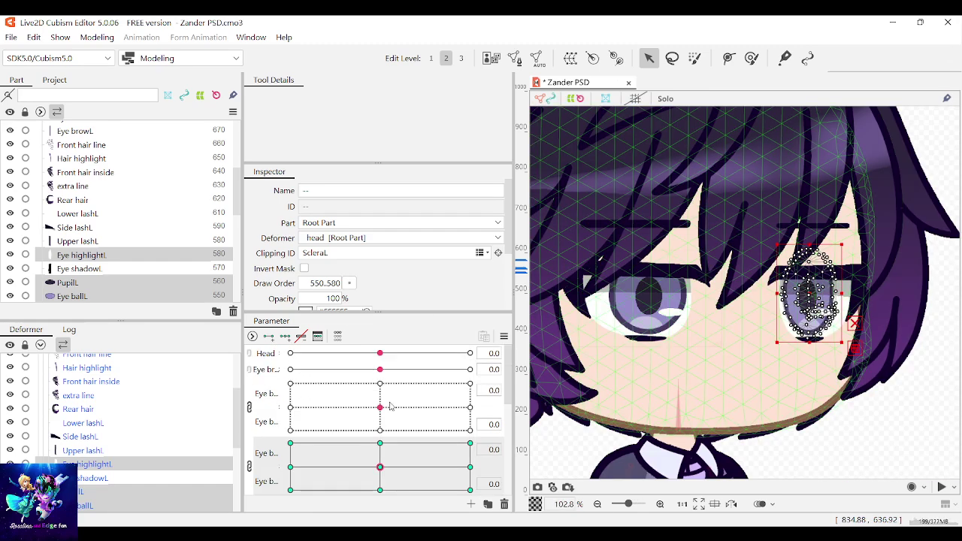
Preview the right eye's existing motion by sweeping its eyeball parameter pair through the upper and lower positions and back to centre
{"action": "left_click_drag", "start_coordinate": [390, 407], "coordinate": [370, 414]}
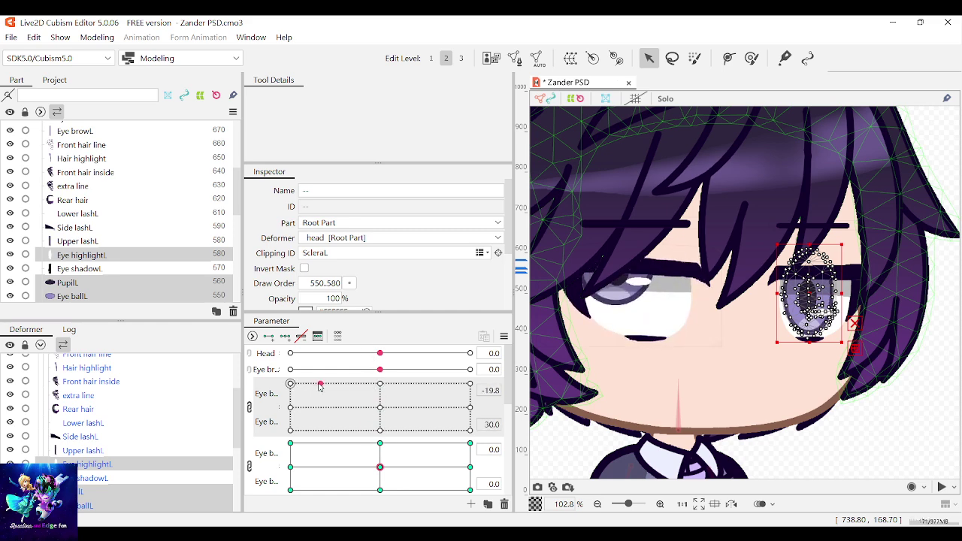
{"action": "left_click_drag", "start_coordinate": [282, 392], "coordinate": [326, 463]}
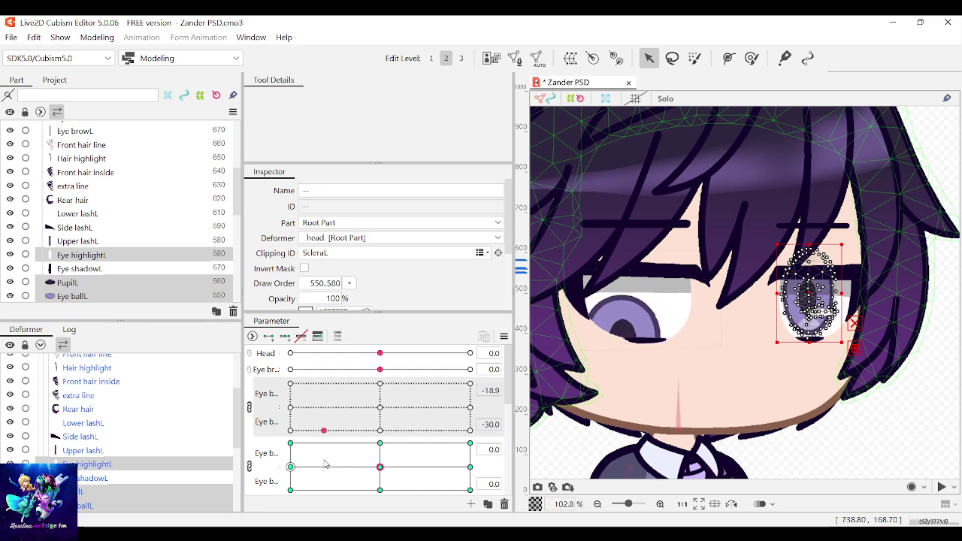
{"action": "left_click", "coordinate": [378, 407]}
{"action": "scroll", "coordinate": [829, 343], "scroll_direction": "up", "scroll_amount": 3}
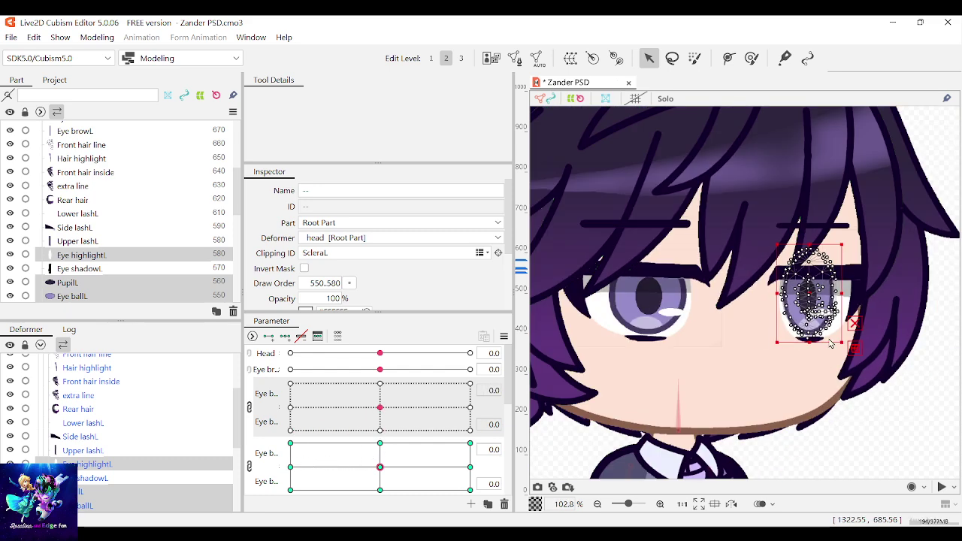
Set both eyes' vertical eyeball parameters to 30 and raise the left pupil, eyeball and highlight to match the right eye's upward gaze
{"action": "left_click", "coordinate": [380, 444]}
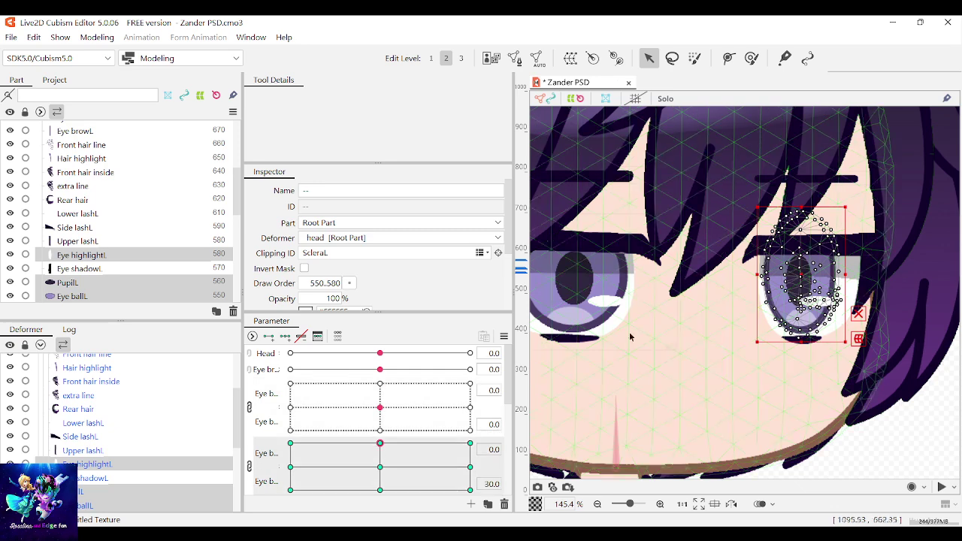
{"action": "left_click", "coordinate": [379, 384]}
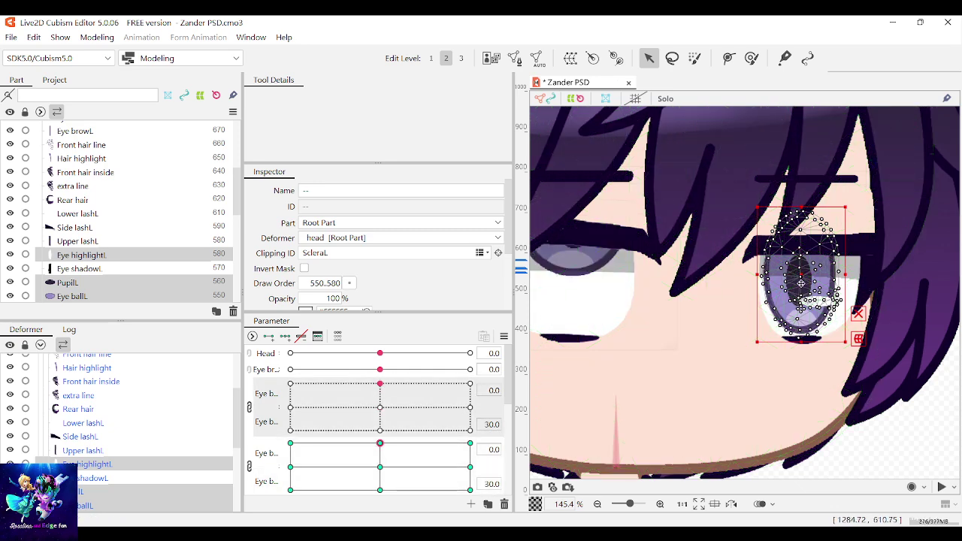
{"action": "left_click_drag", "start_coordinate": [801, 275], "coordinate": [806, 234]}
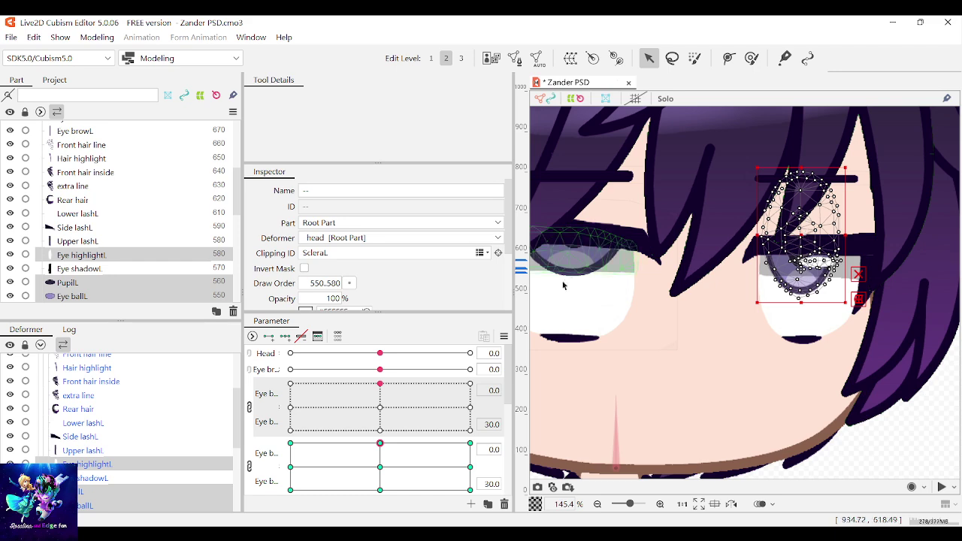
Select Eye ballR, PupilR and Eye highlightR and lower them slightly at the right eye's vertical parameter value of 30
{"action": "left_click", "coordinate": [583, 257]}
{"action": "scroll", "coordinate": [593, 254], "scroll_direction": "up", "scroll_amount": 5}
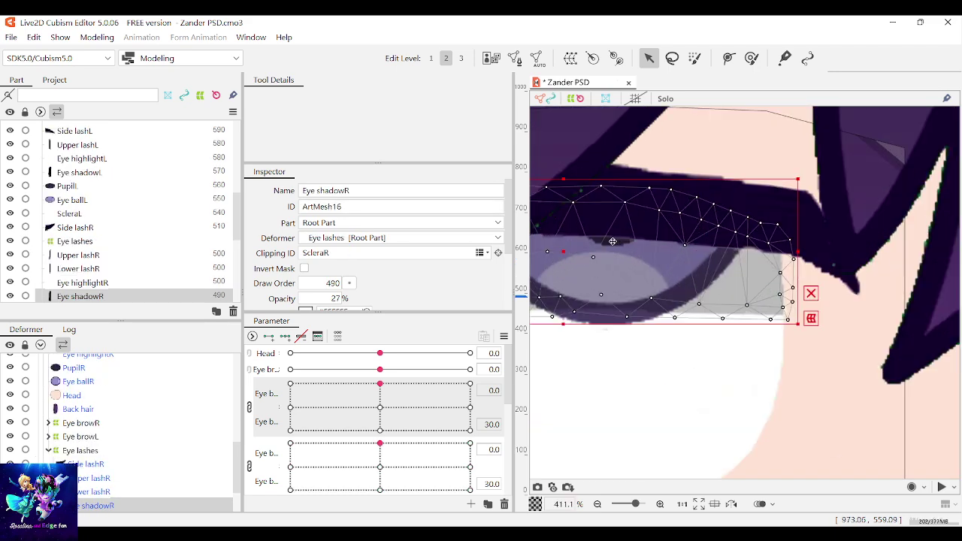
{"action": "scroll", "coordinate": [706, 218], "scroll_direction": "down", "scroll_amount": 5}
{"action": "scroll", "coordinate": [676, 219], "scroll_direction": "up", "scroll_amount": 5}
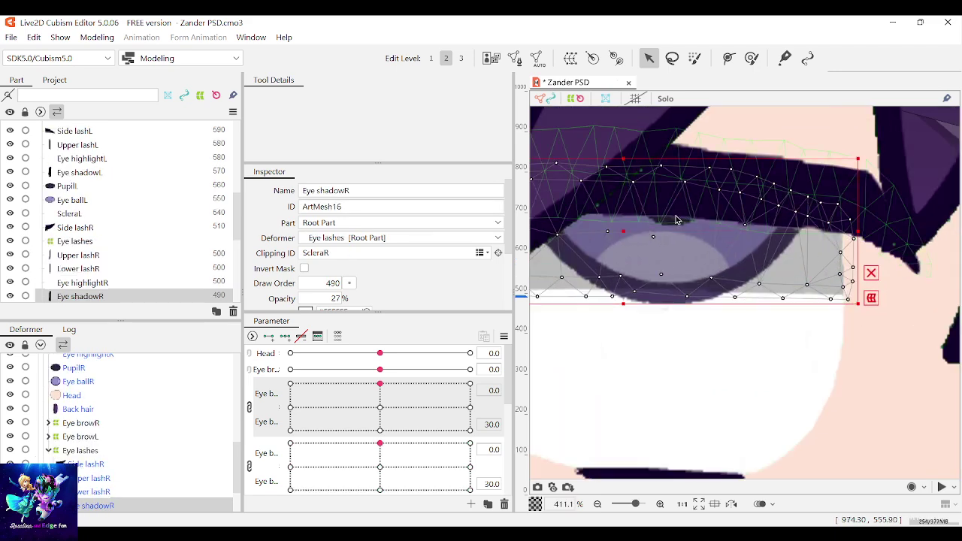
{"action": "left_click", "coordinate": [679, 303]}
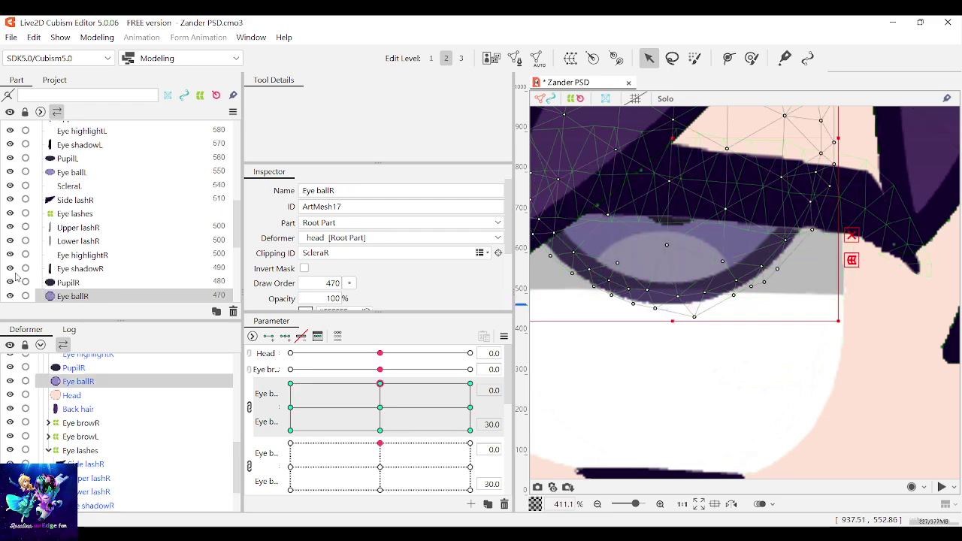
{"action": "scroll", "coordinate": [15, 276], "scroll_direction": "down", "scroll_amount": 3}
{"action": "left_click", "coordinate": [75, 233], "text": "ctrl"}
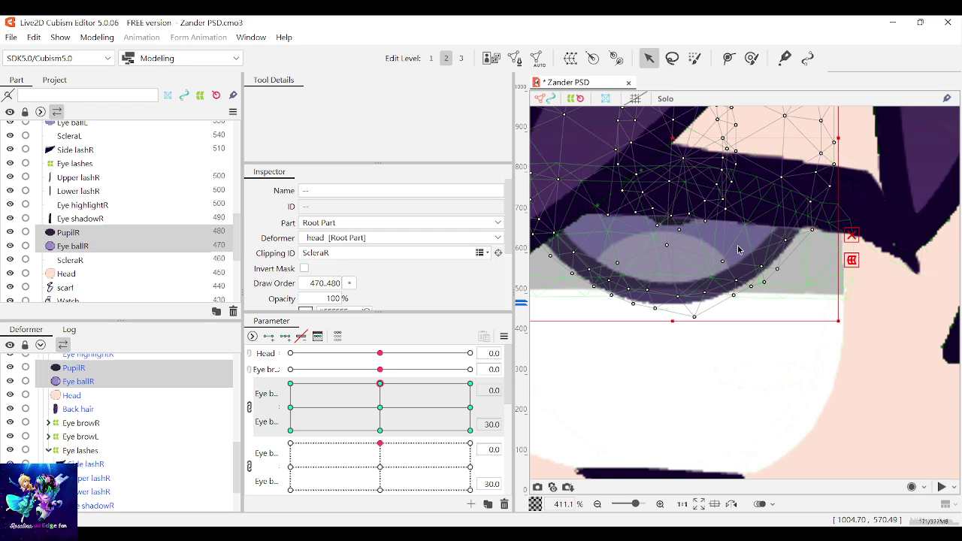
{"action": "left_click", "coordinate": [380, 408]}
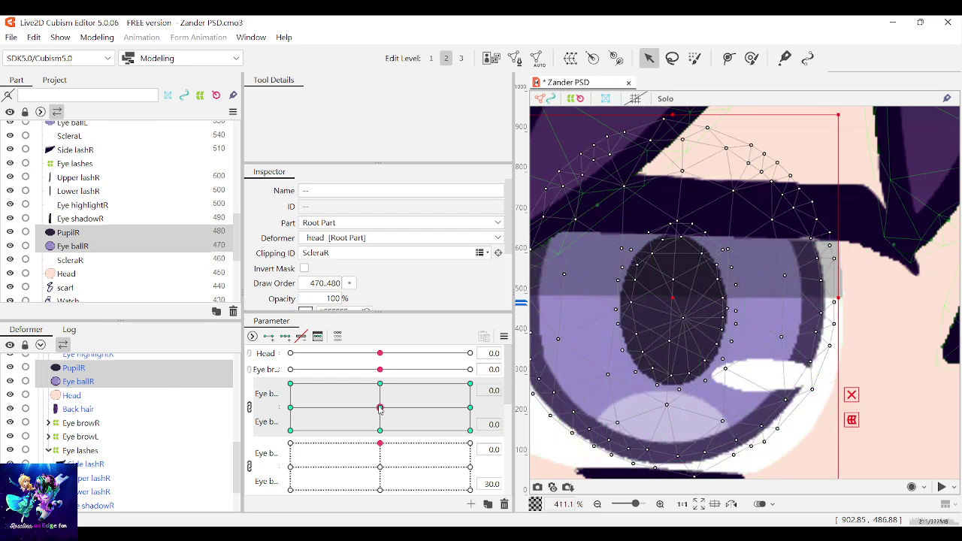
{"action": "left_click", "coordinate": [766, 381], "text": "ctrl"}
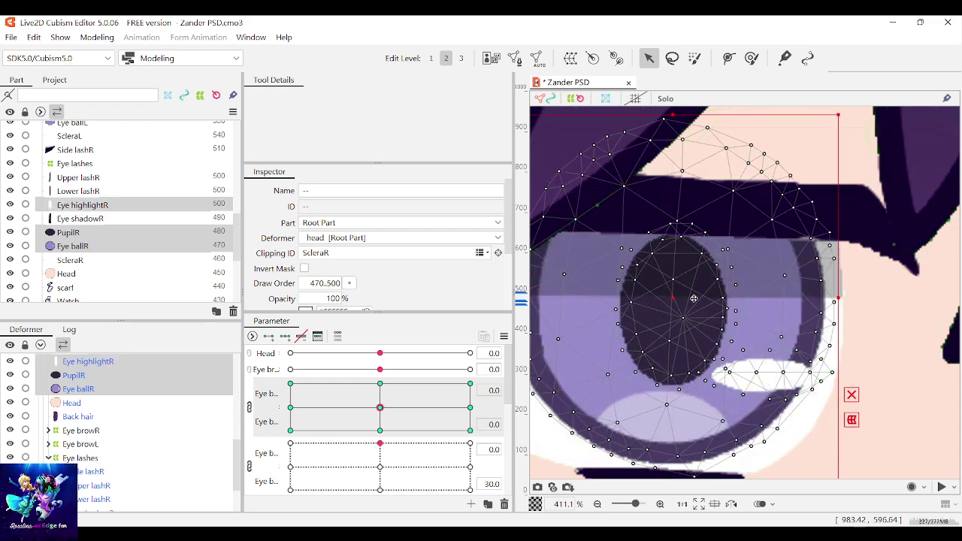
{"action": "left_click", "coordinate": [380, 384]}
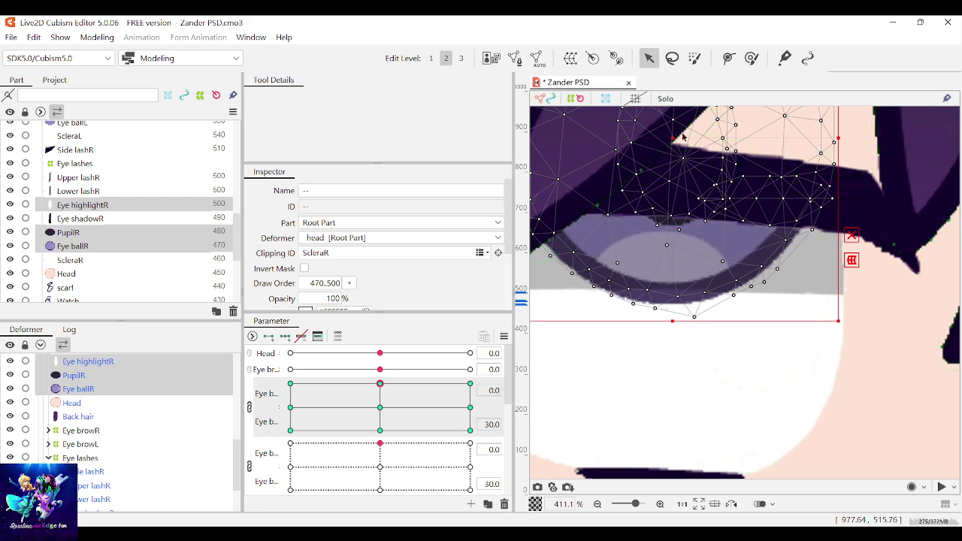
{"action": "left_click_drag", "start_coordinate": [673, 132], "coordinate": [672, 161]}
{"action": "scroll", "coordinate": [663, 248], "scroll_direction": "up", "scroll_amount": 5}
{"action": "scroll", "coordinate": [660, 271], "scroll_direction": "down", "scroll_amount": 10}
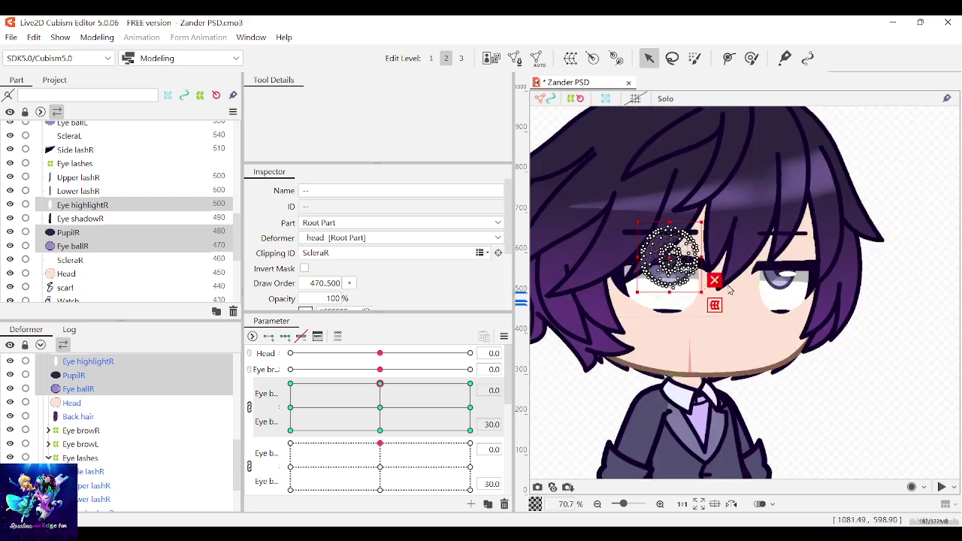
Reselect Eye ballL, Eye highlightL and PupilL and fine-tune their height at the vertical 30 key to align with the right eye
{"action": "scroll", "coordinate": [774, 288], "scroll_direction": "up", "scroll_amount": 2}
{"action": "left_click", "coordinate": [800, 259]}
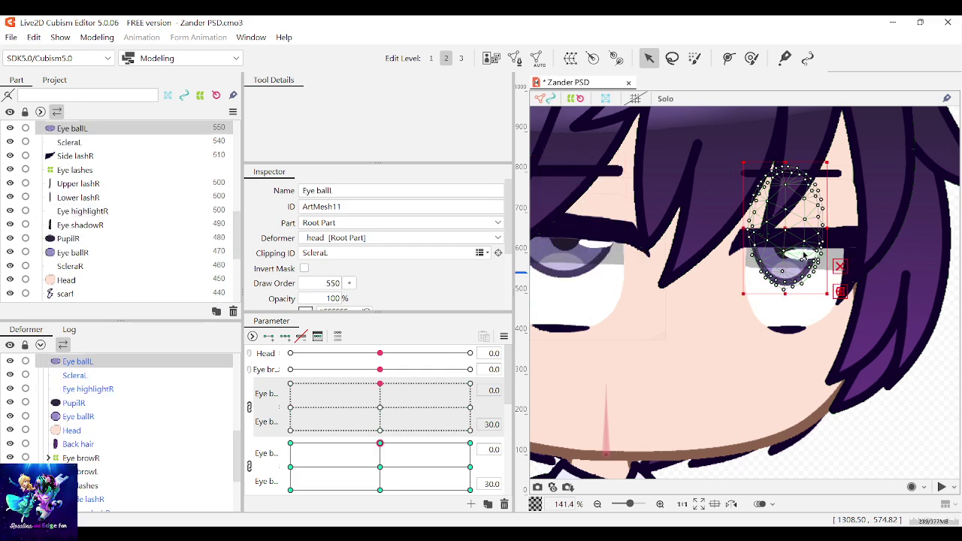
{"action": "left_click", "coordinate": [803, 255], "text": "shift"}
{"action": "scroll", "coordinate": [66, 180], "scroll_direction": "up", "scroll_amount": 1}
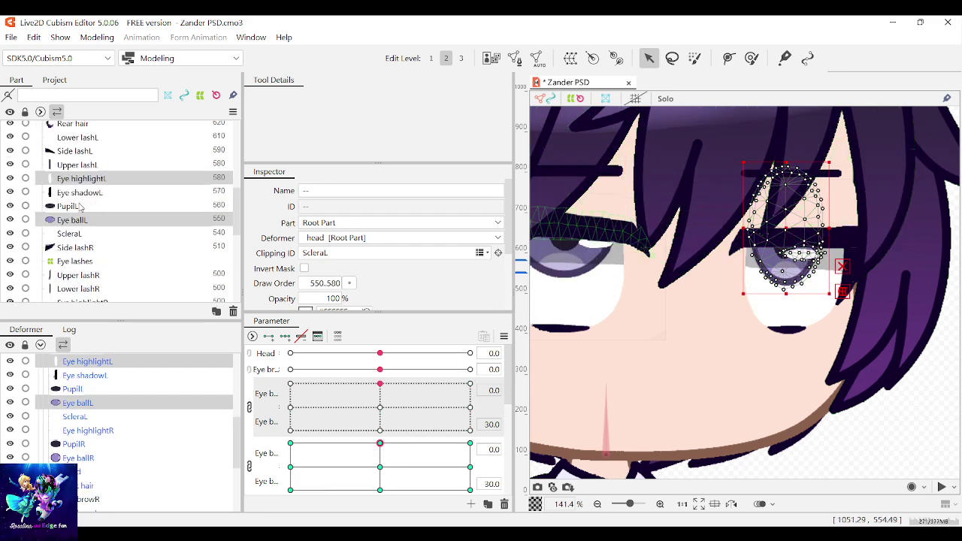
{"action": "left_click", "coordinate": [68, 206], "text": "ctrl"}
{"action": "left_click_drag", "start_coordinate": [784, 232], "coordinate": [784, 226]}
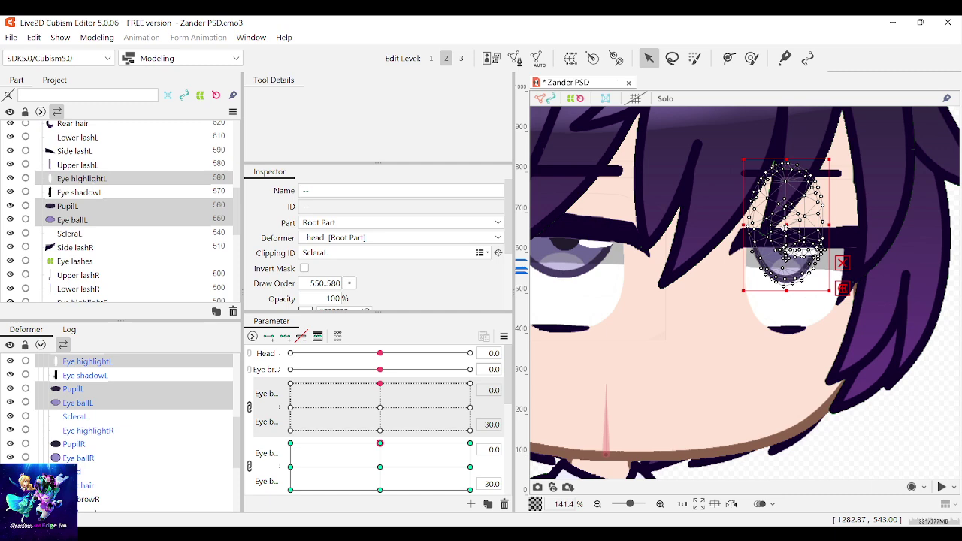
{"action": "scroll", "coordinate": [784, 227], "scroll_direction": "up", "scroll_amount": 4}
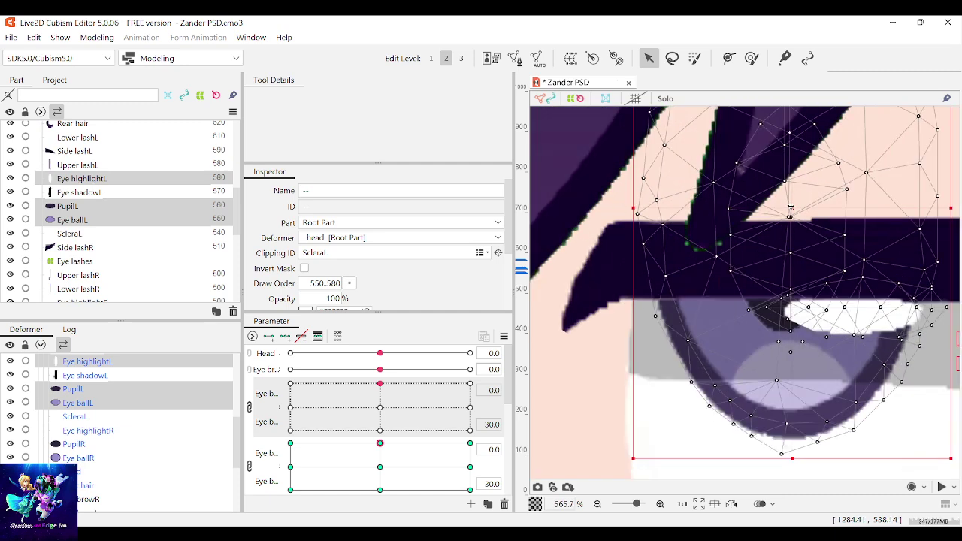
{"action": "left_click_drag", "start_coordinate": [790, 206], "coordinate": [791, 210]}
{"action": "scroll", "coordinate": [790, 212], "scroll_direction": "down", "scroll_amount": 4}
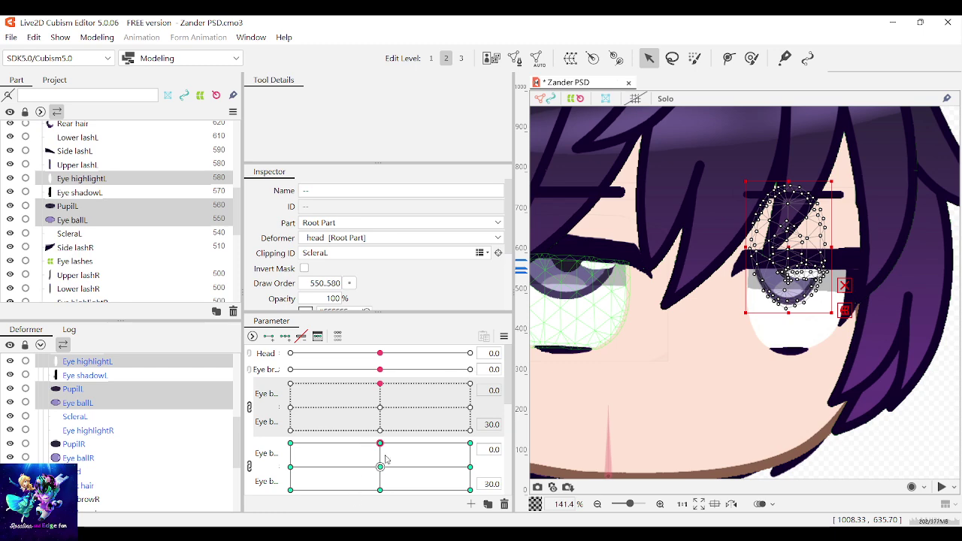
Set both eyes' horizontal eyeball parameters to 30 with vertical at 0, and shift the left eye parts toward the face's outer edge
{"action": "left_click_drag", "start_coordinate": [379, 444], "coordinate": [380, 467]}
{"action": "left_click_drag", "start_coordinate": [381, 406], "coordinate": [469, 407]}
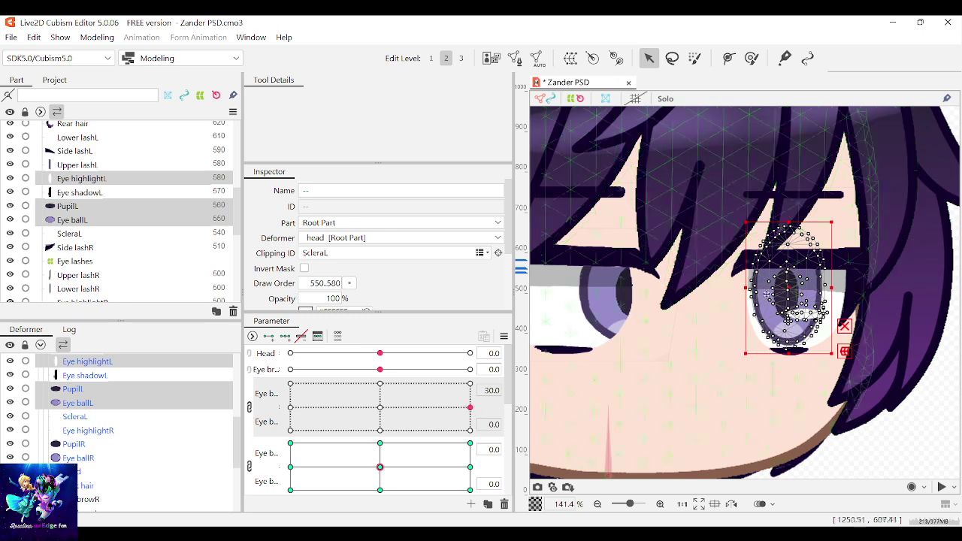
{"action": "left_click", "coordinate": [470, 467]}
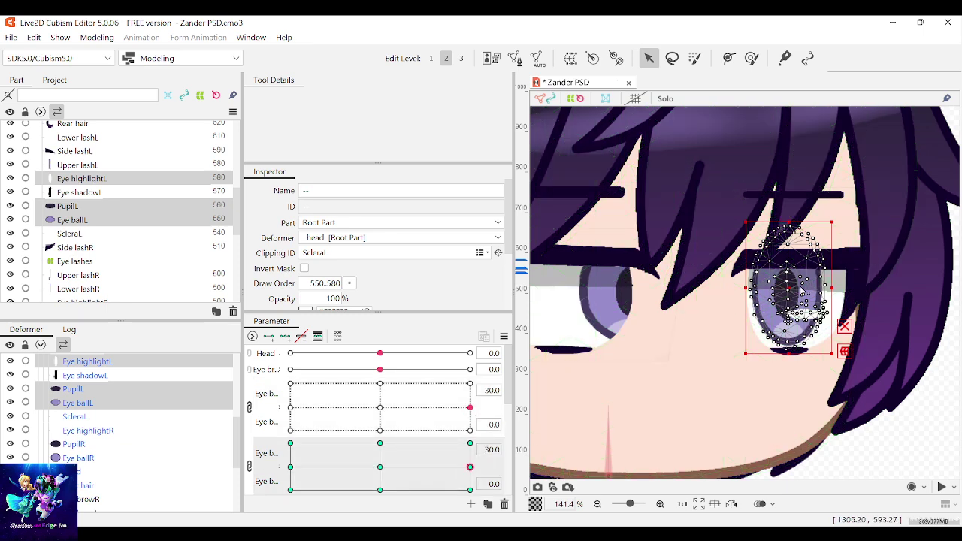
{"action": "left_click_drag", "start_coordinate": [789, 288], "coordinate": [849, 287]}
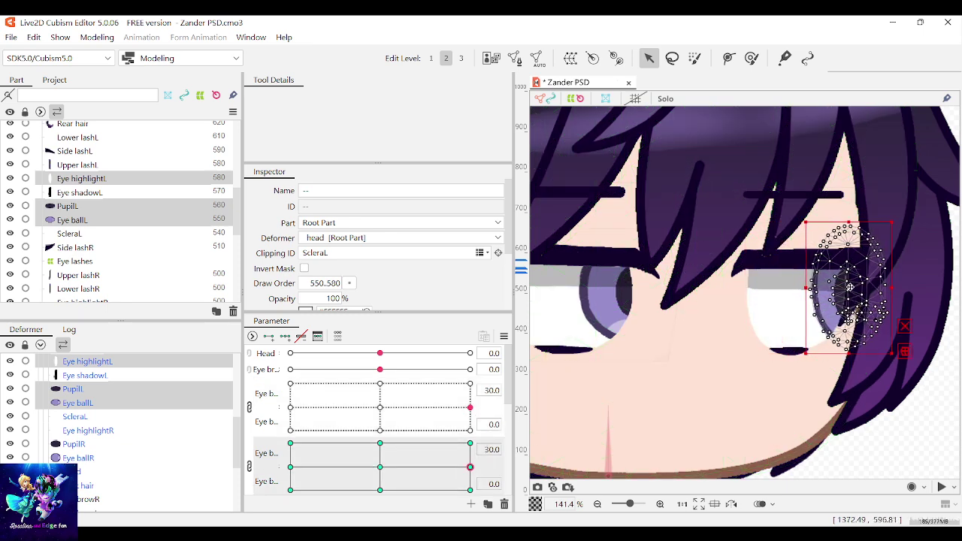
{"action": "scroll", "coordinate": [838, 357], "scroll_direction": "up", "scroll_amount": 2}
{"action": "scroll", "coordinate": [839, 357], "scroll_direction": "down", "scroll_amount": 5}
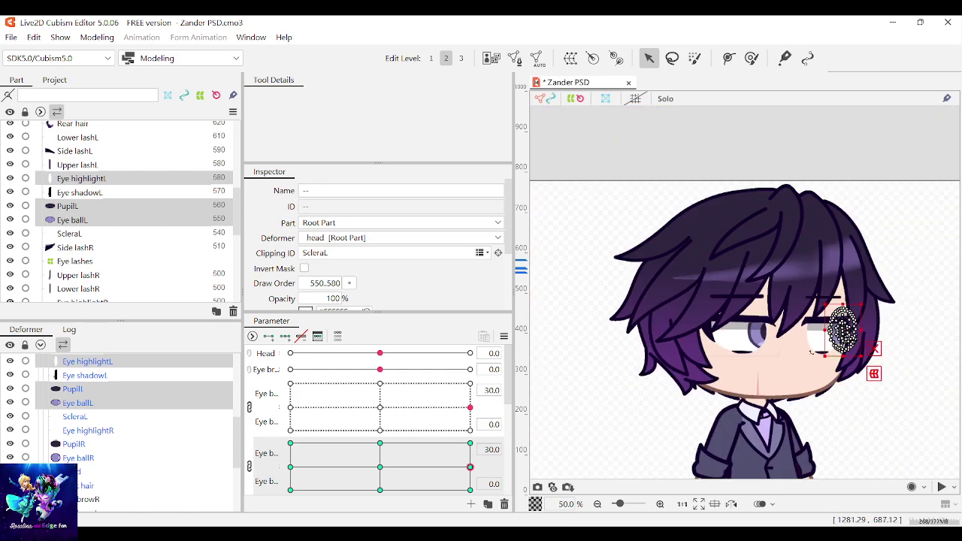
{"action": "scroll", "coordinate": [815, 357], "scroll_direction": "up", "scroll_amount": 2}
{"action": "scroll", "coordinate": [816, 358], "scroll_direction": "up", "scroll_amount": 1}
{"action": "left_click_drag", "start_coordinate": [896, 285], "coordinate": [897, 285]}
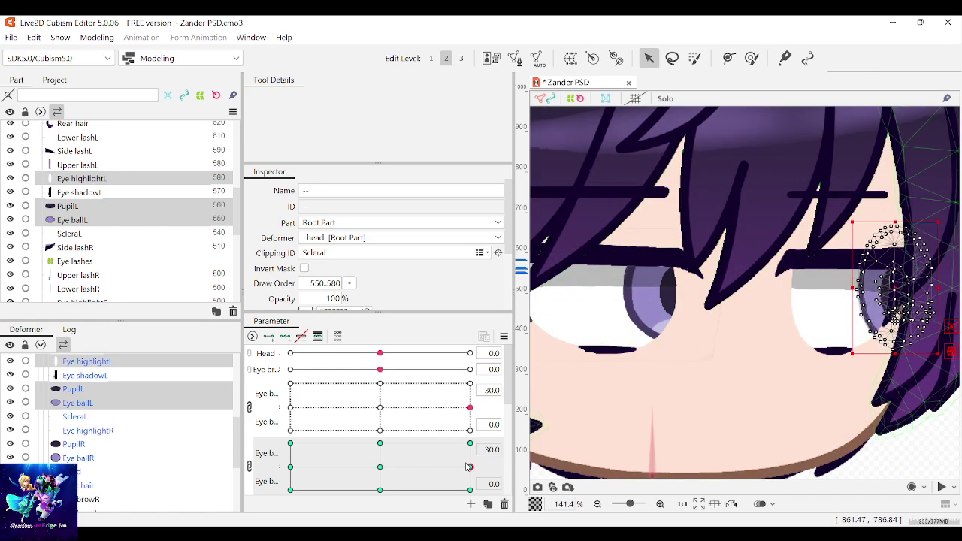
Set both eyes' eyeball parameters to horizontal 0 and vertical -30, and lower the left eye parts to match the right eye's downward gaze
{"action": "left_click_drag", "start_coordinate": [470, 466], "coordinate": [380, 466]}
{"action": "left_click_drag", "start_coordinate": [381, 407], "coordinate": [380, 430]}
{"action": "left_click", "coordinate": [379, 490]}
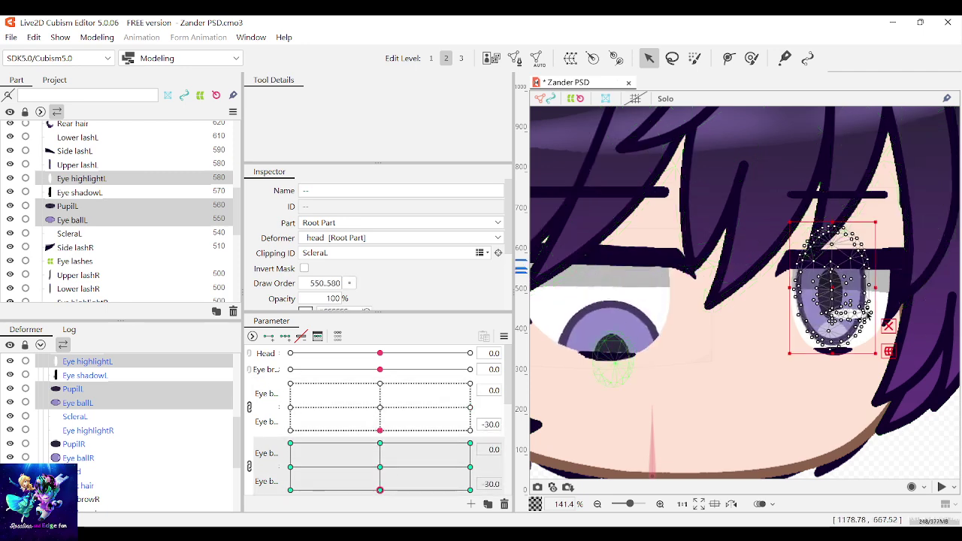
{"action": "left_click_drag", "start_coordinate": [832, 287], "coordinate": [831, 356]}
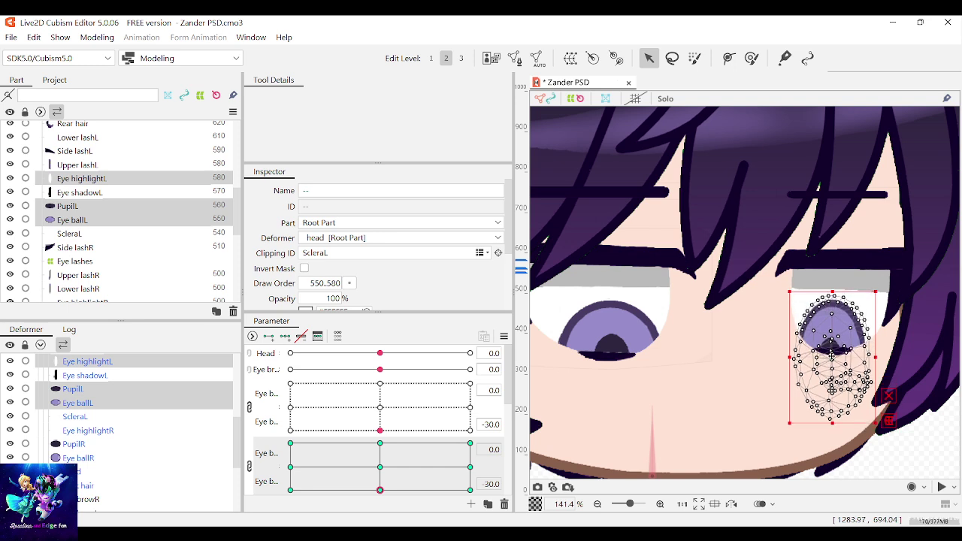
Check the left eye's downward motion, nudge its parts slightly up at the vertical -30 key, and return its parameter pair to centre
{"action": "mouse_move", "coordinate": [380, 489]}
{"action": "left_mouse_down"}
{"action": "mouse_move", "coordinate": [443, 472]}
{"action": "mouse_move", "coordinate": [381, 468]}
{"action": "mouse_move", "coordinate": [379, 449]}
{"action": "mouse_move", "coordinate": [411, 462]}
{"action": "mouse_move", "coordinate": [387, 472]}
{"action": "left_mouse_up"}
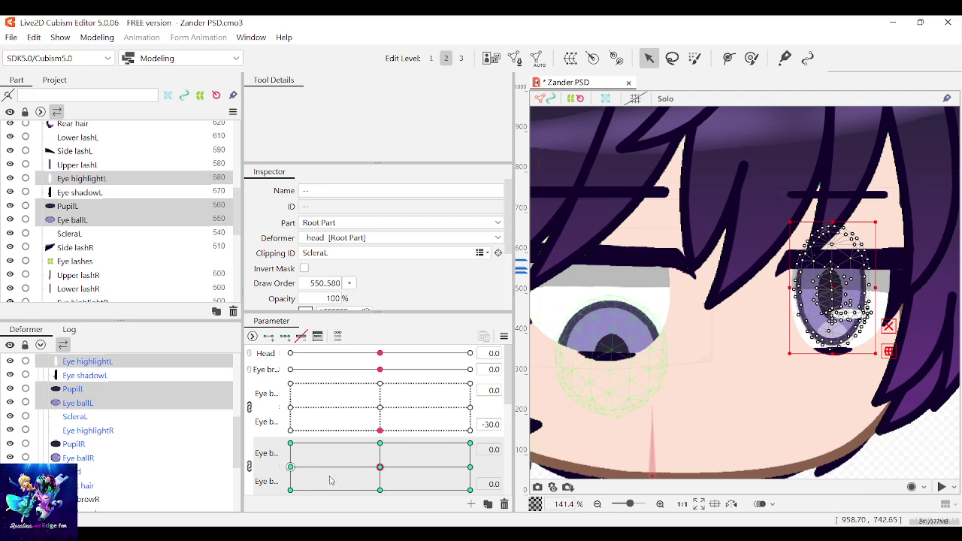
{"action": "left_click_drag", "start_coordinate": [380, 466], "coordinate": [381, 490]}
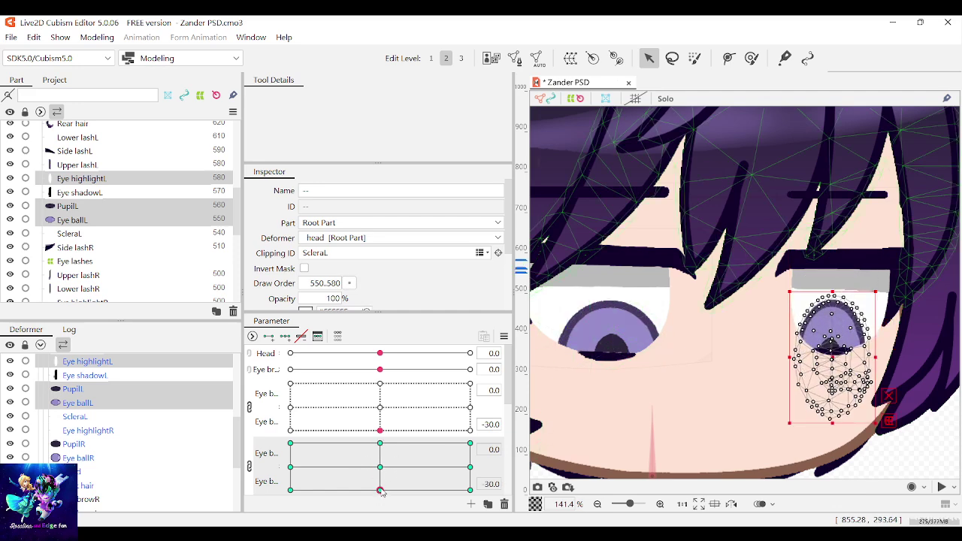
{"action": "left_click_drag", "start_coordinate": [830, 357], "coordinate": [831, 355]}
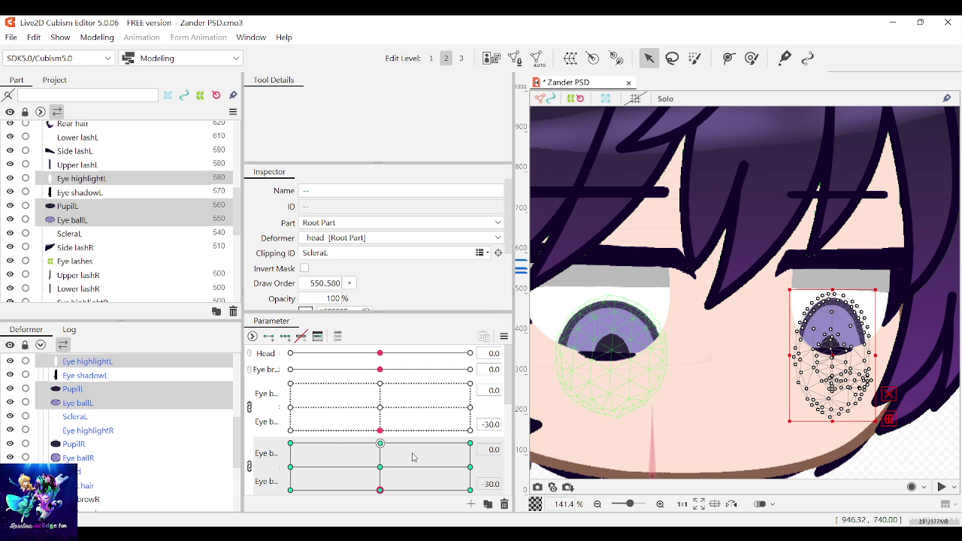
{"action": "left_click", "coordinate": [381, 468]}
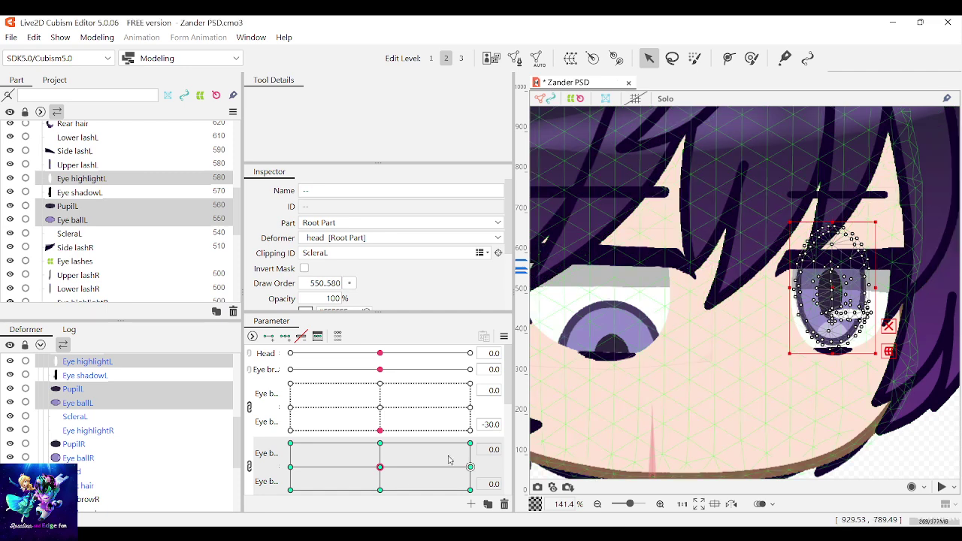
Set both eyes' eyeball parameters to horizontal -30 and vertical 0, and shift the left eye parts inward toward the nose
{"action": "left_click_drag", "start_coordinate": [396, 477], "coordinate": [290, 466]}
{"action": "left_click", "coordinate": [290, 407]}
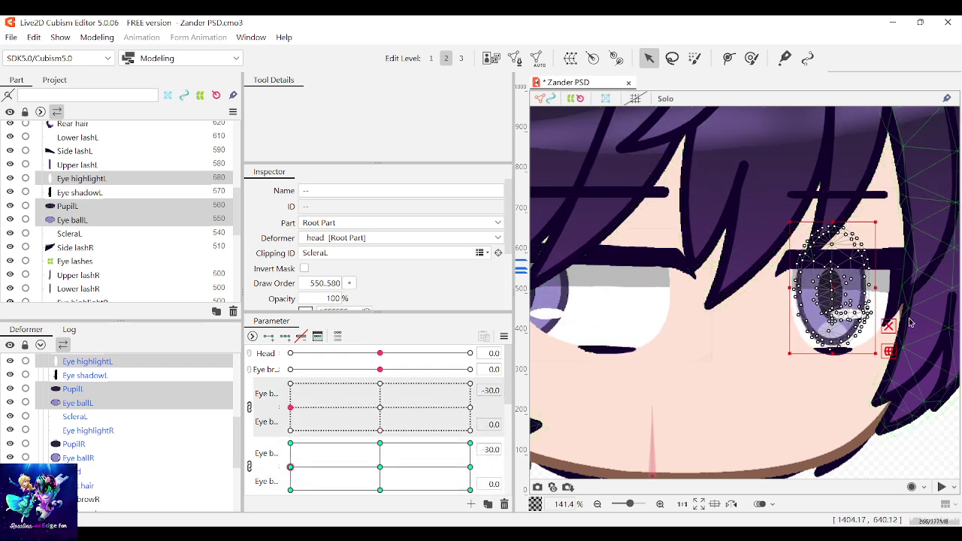
{"action": "left_click_drag", "start_coordinate": [832, 292], "coordinate": [790, 292]}
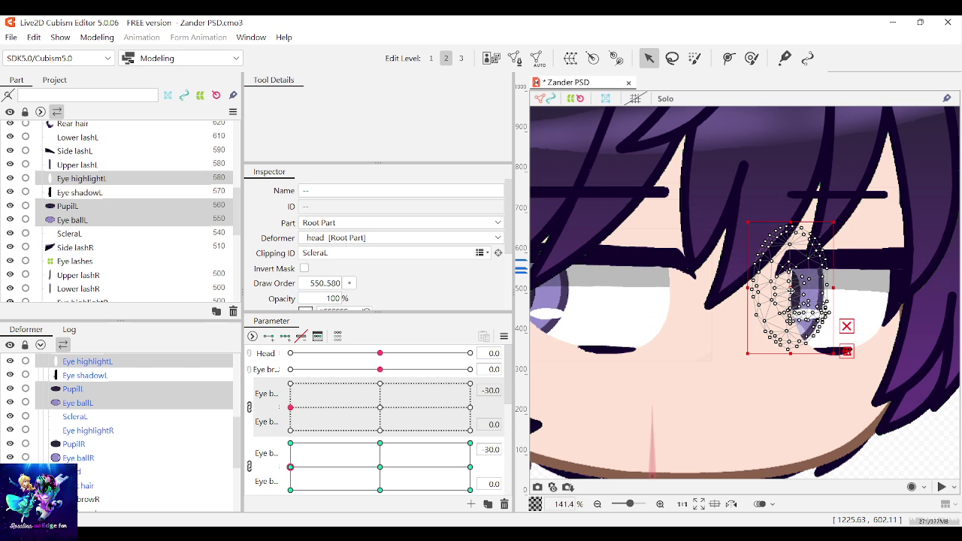
{"action": "scroll", "coordinate": [750, 338], "scroll_direction": "down", "scroll_amount": 5}
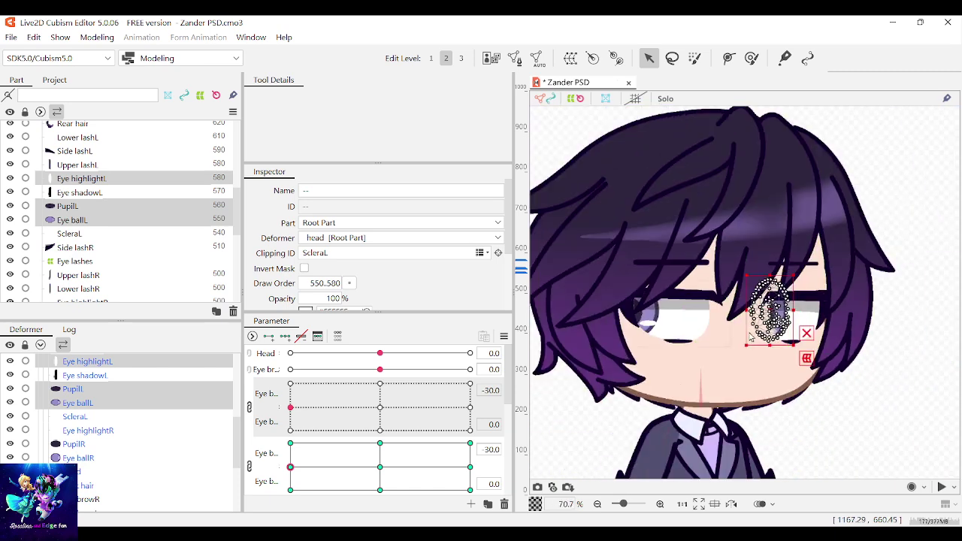
{"action": "scroll", "coordinate": [749, 338], "scroll_direction": "up", "scroll_amount": 3}
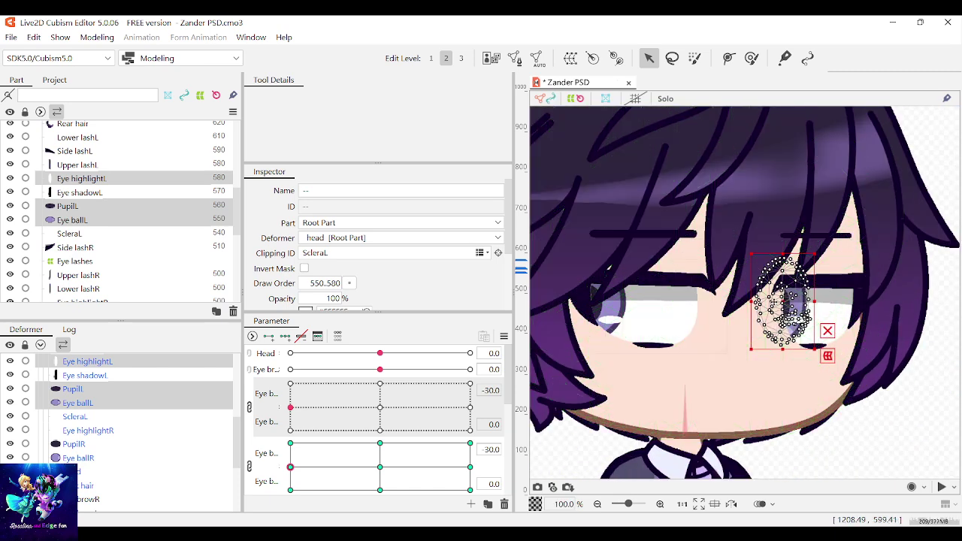
{"action": "left_click_drag", "start_coordinate": [781, 301], "coordinate": [783, 302]}
Select Eye ballR, Eye highlightR and PupilR, and nudge them toward the face's outer edge at the horizontal -30 key
{"action": "left_click", "coordinate": [608, 310]}
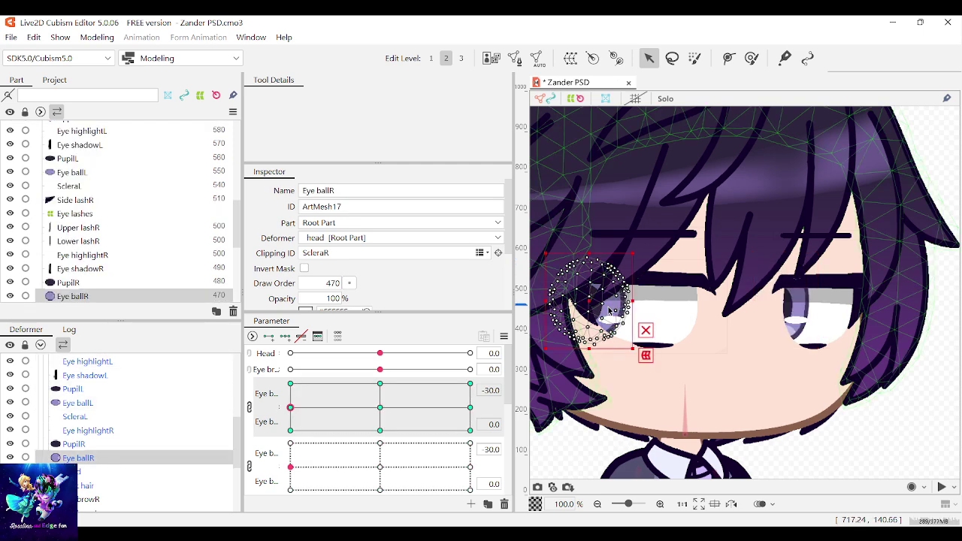
{"action": "scroll", "coordinate": [602, 310], "scroll_direction": "up", "scroll_amount": 3}
{"action": "left_click", "coordinate": [589, 310], "text": "shift"}
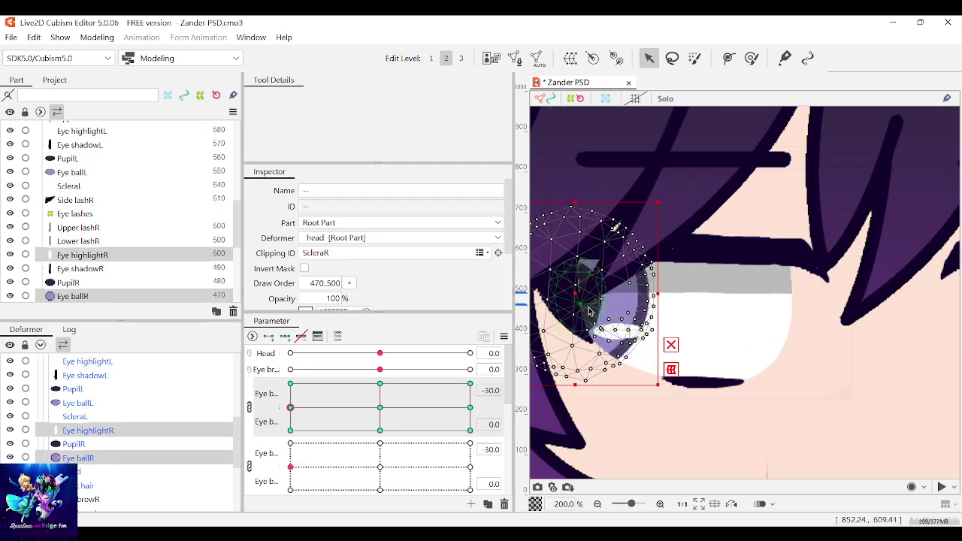
{"action": "left_click", "coordinate": [575, 291], "text": "shift"}
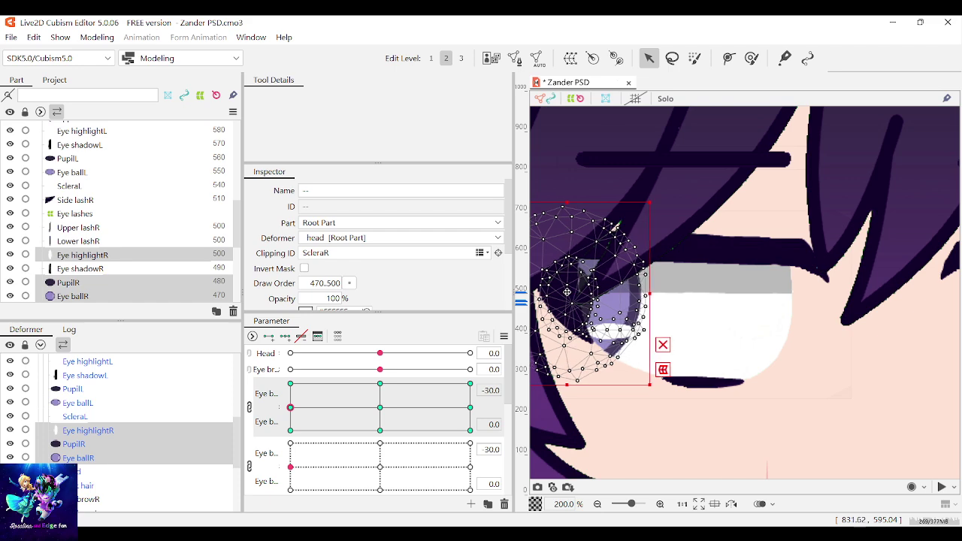
{"action": "scroll", "coordinate": [580, 331], "scroll_direction": "up", "scroll_amount": 3}
{"action": "scroll", "coordinate": [581, 330], "scroll_direction": "down", "scroll_amount": 4}
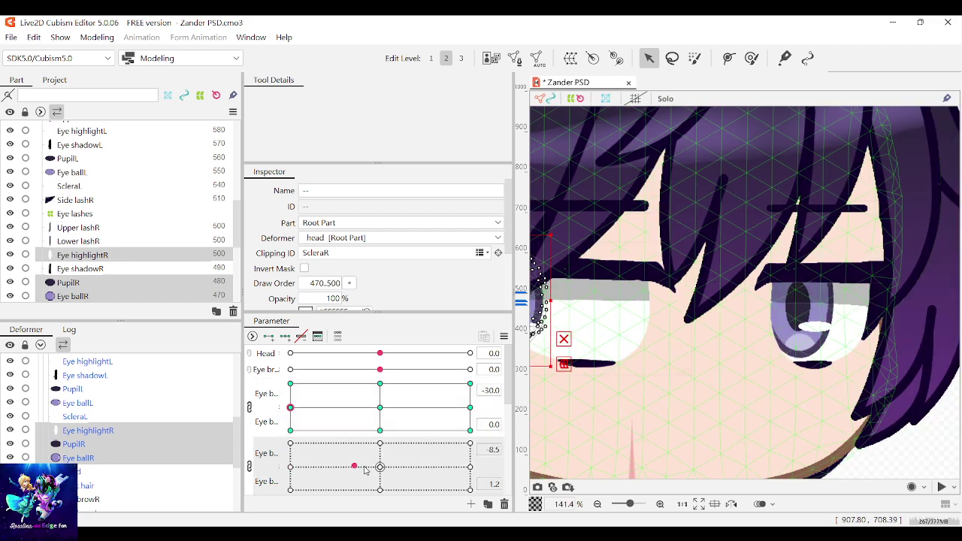
Check the left eye's sideways motion up to horizontal -30 and return both eyes' parameter pairs to centre
{"action": "left_click", "coordinate": [291, 465]}
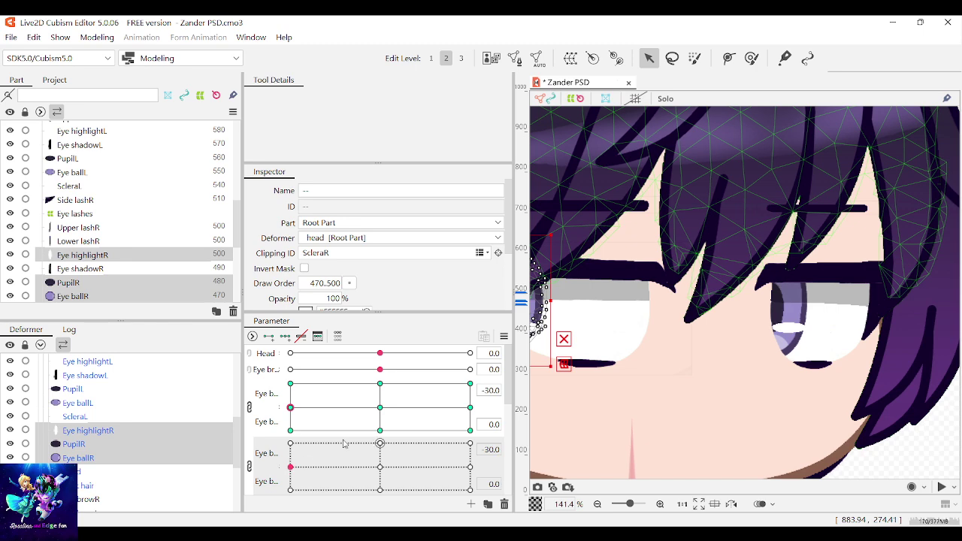
{"action": "left_click", "coordinate": [380, 407]}
{"action": "left_click", "coordinate": [379, 467]}
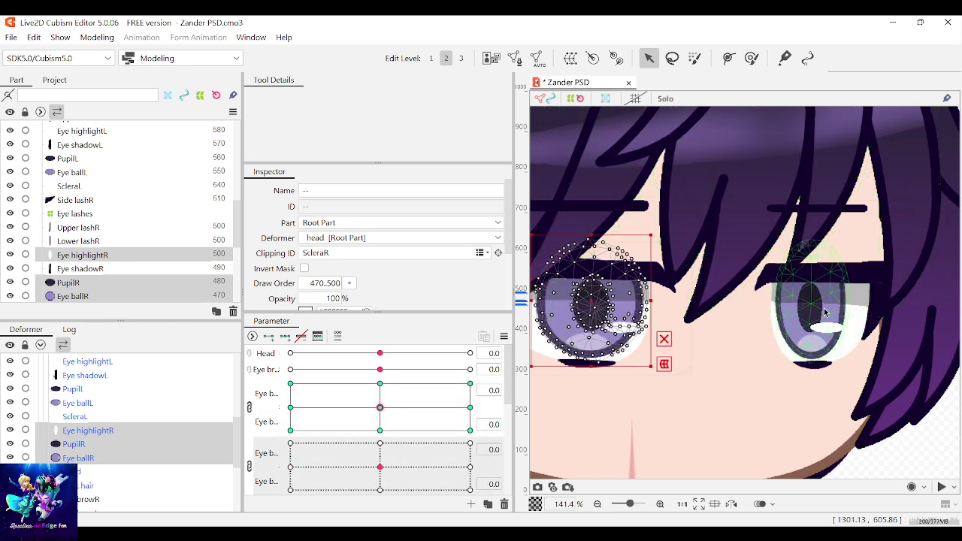
Select Eye ballL, PupilL and Eye highlightL, and move them down and toward the nose at the left eye's horizontal -30, vertical -30 key
{"action": "left_click", "coordinate": [839, 319]}
{"action": "left_click", "coordinate": [832, 332], "text": "shift"}
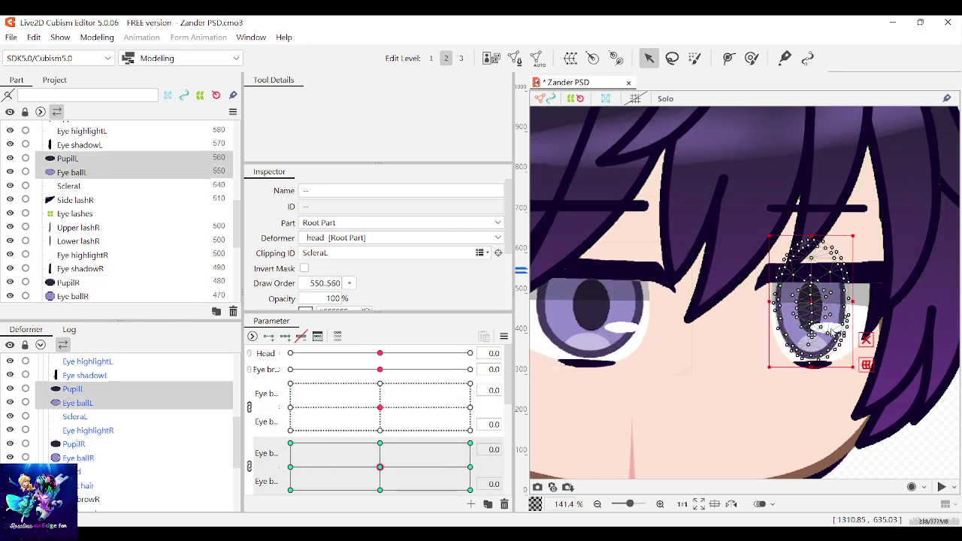
{"action": "left_click", "coordinate": [834, 329], "text": "shift"}
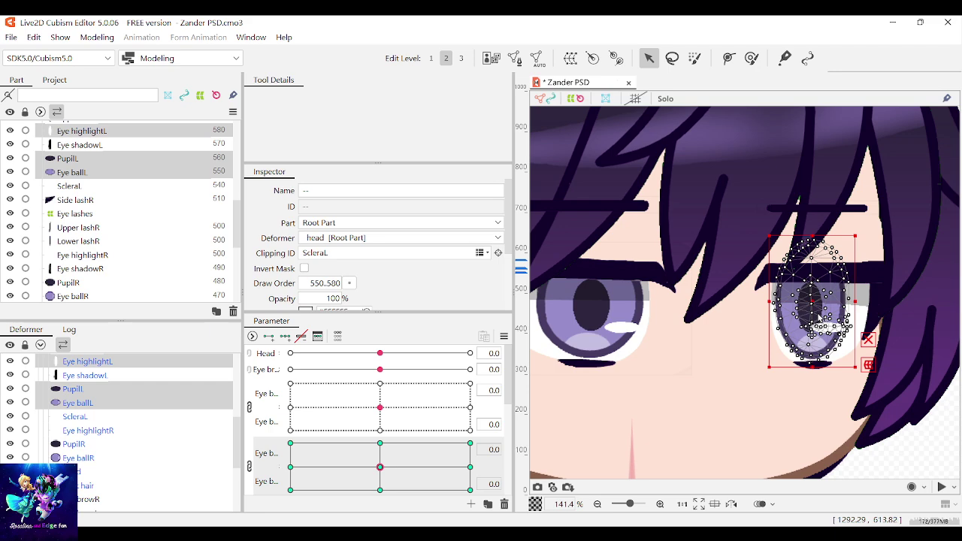
{"action": "left_click_drag", "start_coordinate": [381, 469], "coordinate": [290, 490]}
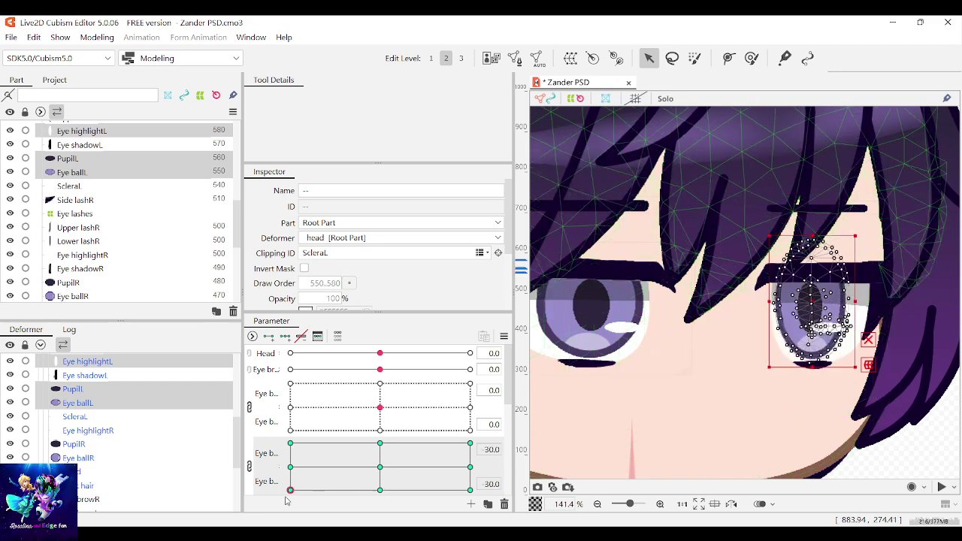
{"action": "left_click_drag", "start_coordinate": [827, 299], "coordinate": [784, 362]}
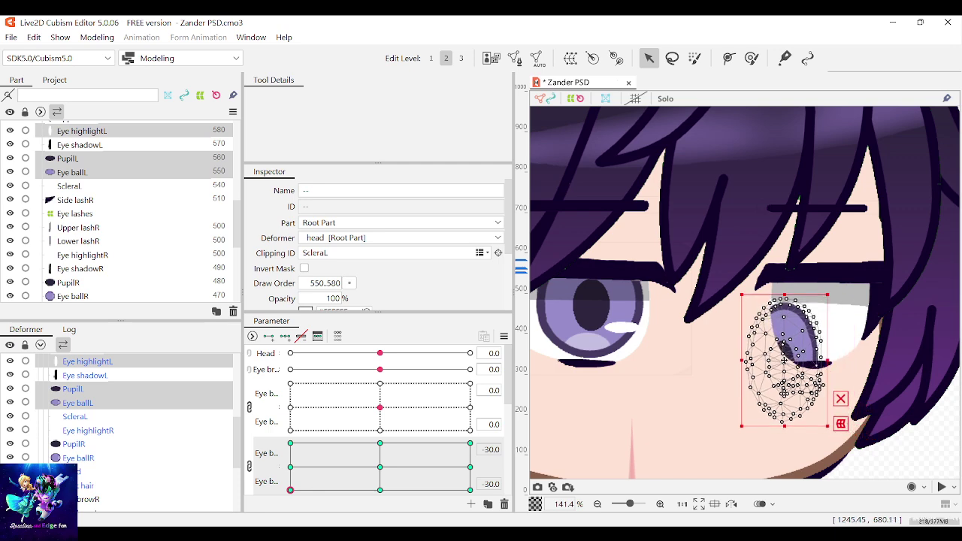
Set the right eye's parameters to horizontal -30 and vertical -30, and fine-tune the left eye parts to match its gaze
{"action": "left_click_drag", "start_coordinate": [338, 410], "coordinate": [279, 443]}
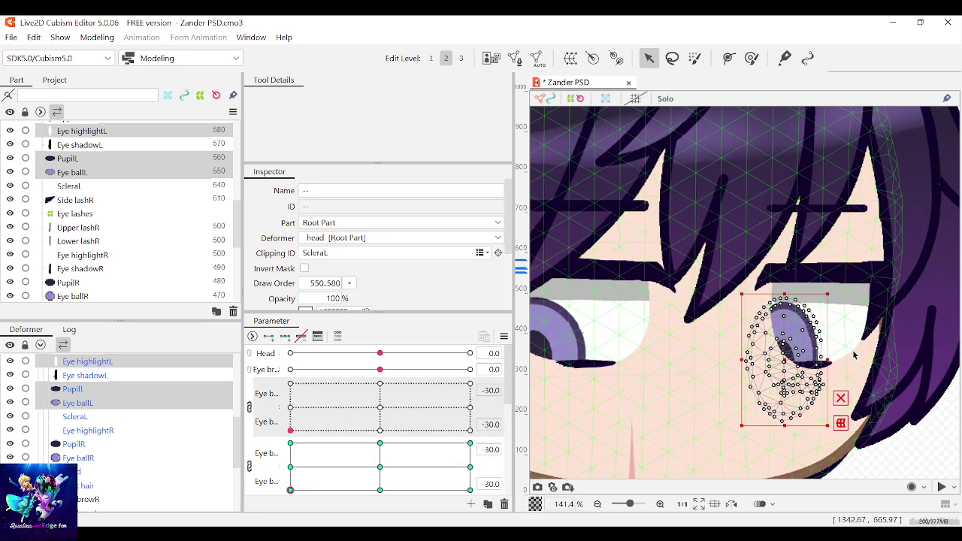
{"action": "scroll", "coordinate": [818, 379], "scroll_direction": "up", "scroll_amount": 1}
{"action": "scroll", "coordinate": [819, 384], "scroll_direction": "down", "scroll_amount": 1}
{"action": "left_click_drag", "start_coordinate": [785, 363], "coordinate": [786, 361]}
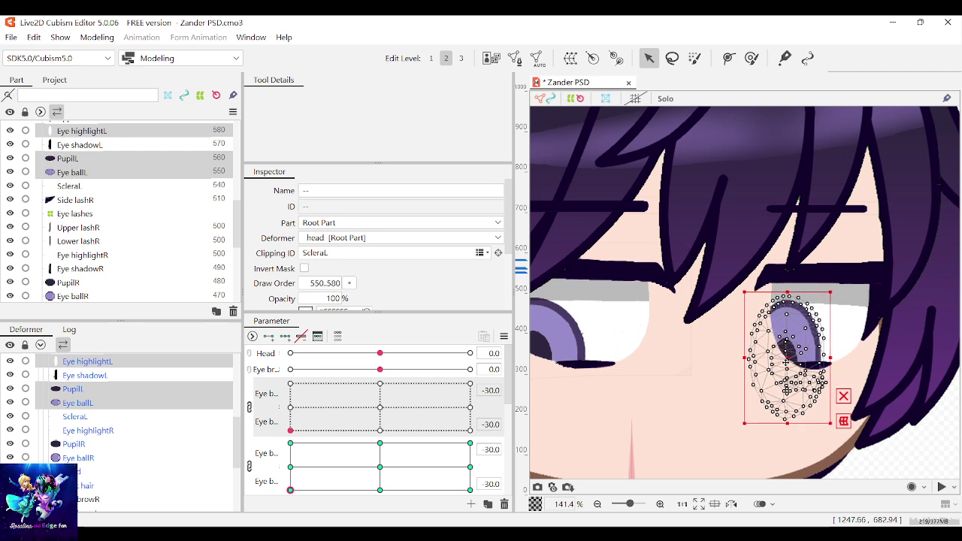
{"action": "scroll", "coordinate": [791, 365], "scroll_direction": "down", "scroll_amount": 2}
{"action": "scroll", "coordinate": [791, 365], "scroll_direction": "up", "scroll_amount": 1}
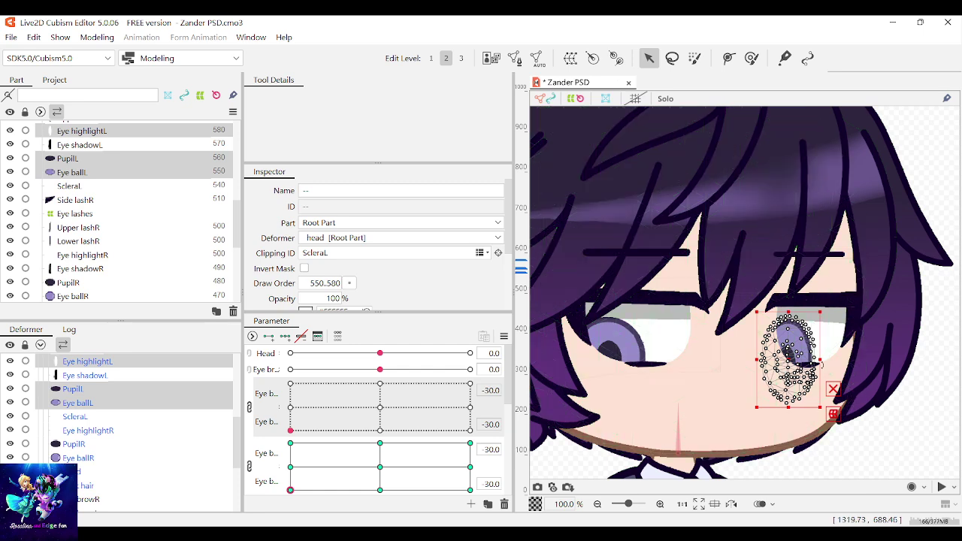
{"action": "left_click_drag", "start_coordinate": [787, 365], "coordinate": [786, 360]}
Set both eyes' parameters to horizontal 30 and vertical -30, and move the left eye parts down and toward the face's outer edge
{"action": "left_click", "coordinate": [470, 490]}
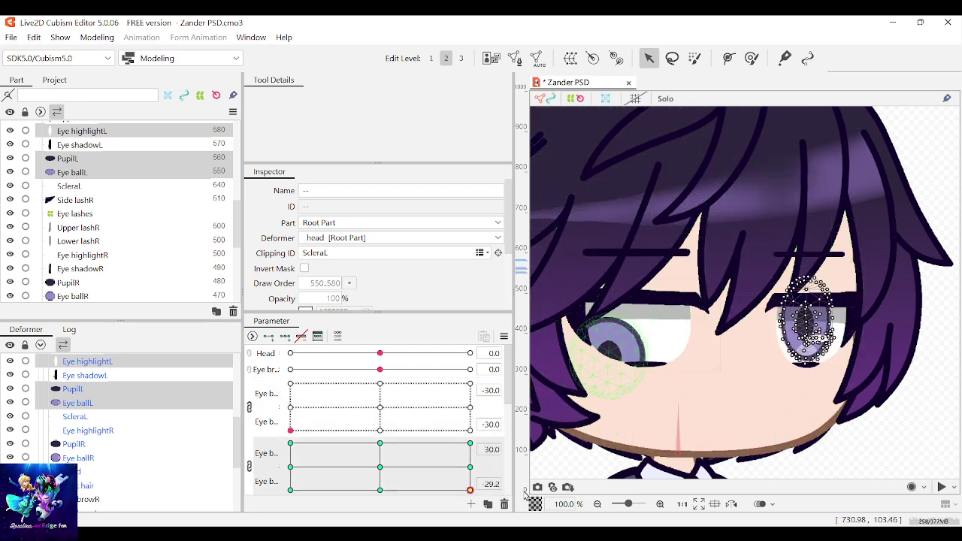
{"action": "left_click", "coordinate": [469, 429]}
{"action": "left_click_drag", "start_coordinate": [806, 359], "coordinate": [834, 359]}
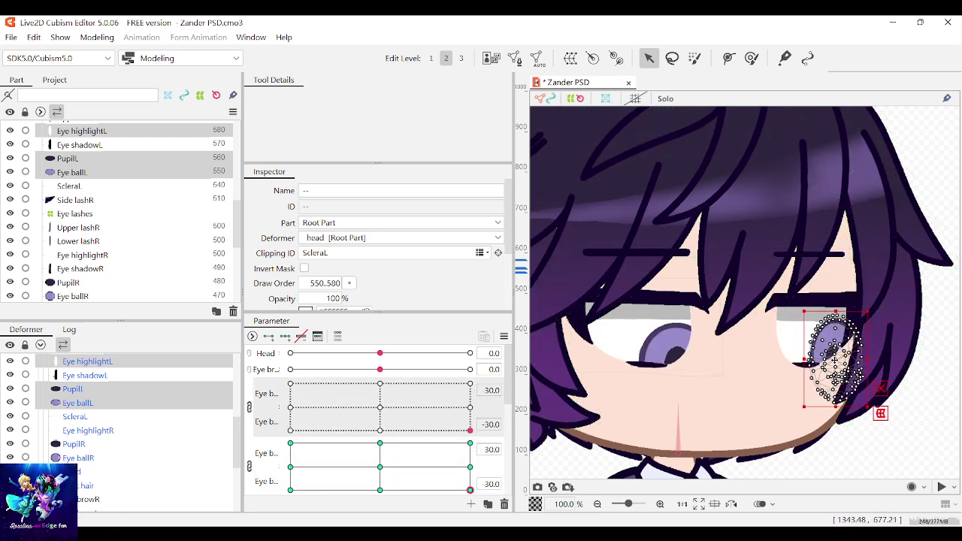
{"action": "scroll", "coordinate": [834, 360], "scroll_direction": "up", "scroll_amount": 2}
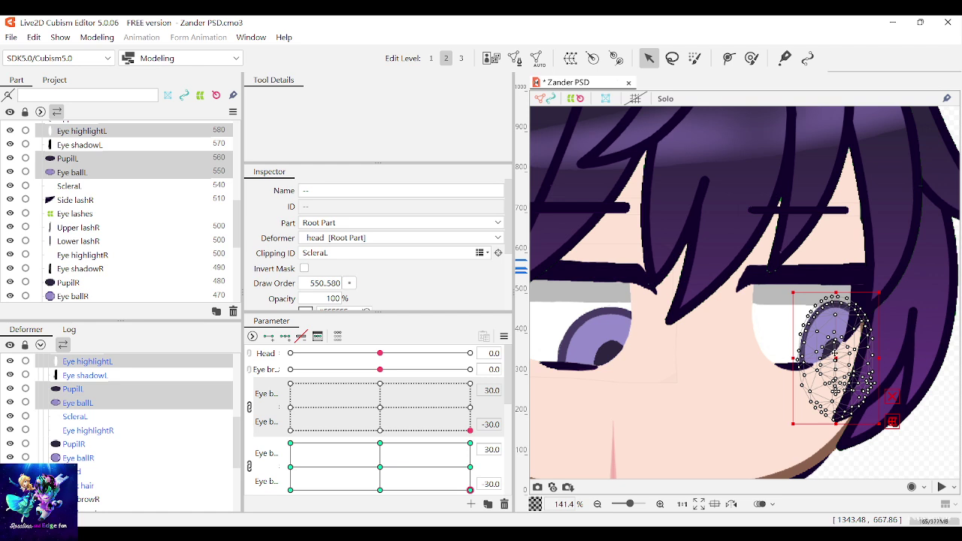
{"action": "left_click_drag", "start_coordinate": [834, 359], "coordinate": [834, 362]}
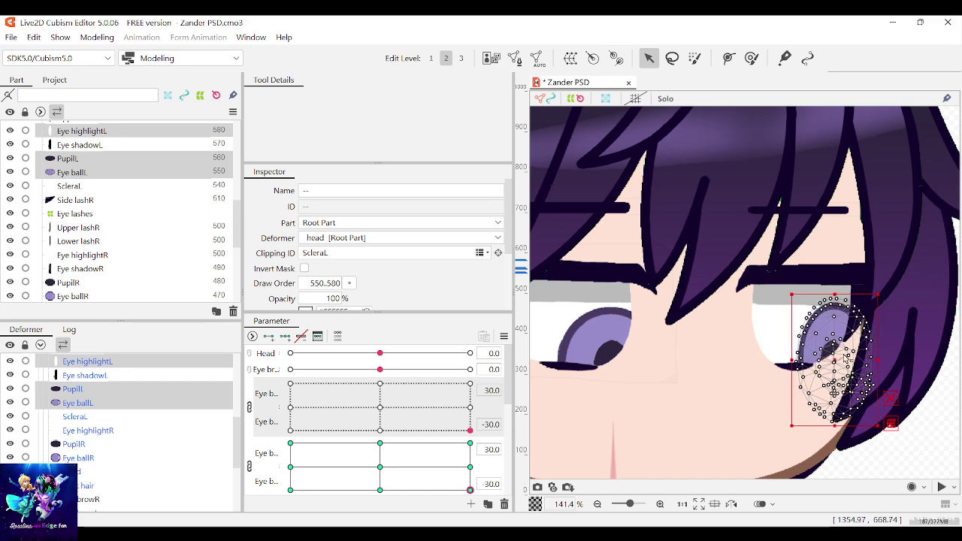
Set both eyes' parameters to horizontal 30 and vertical 30, and move the left eye parts up and toward the face's outer edge
{"action": "left_click_drag", "start_coordinate": [470, 490], "coordinate": [485, 391]}
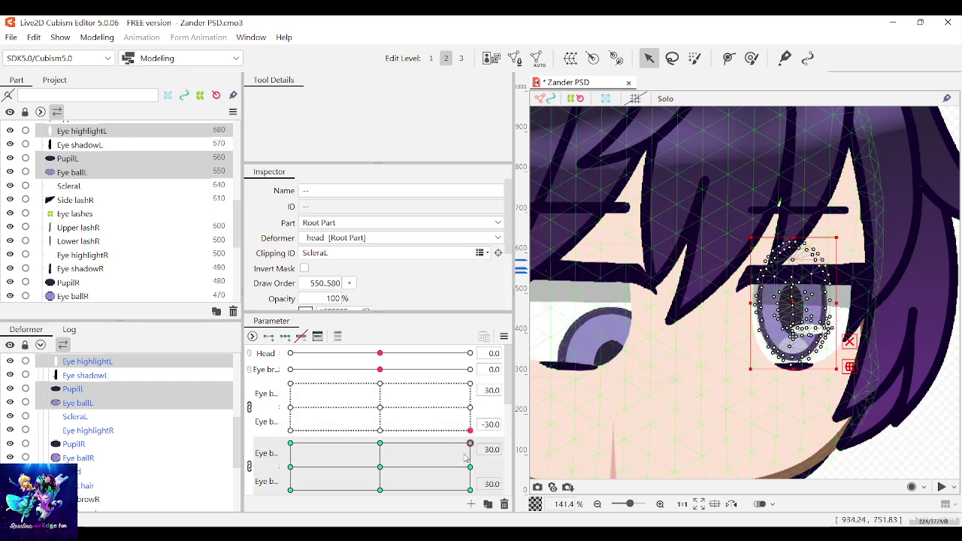
{"action": "left_click", "coordinate": [470, 384]}
{"action": "left_click_drag", "start_coordinate": [797, 302], "coordinate": [854, 283]}
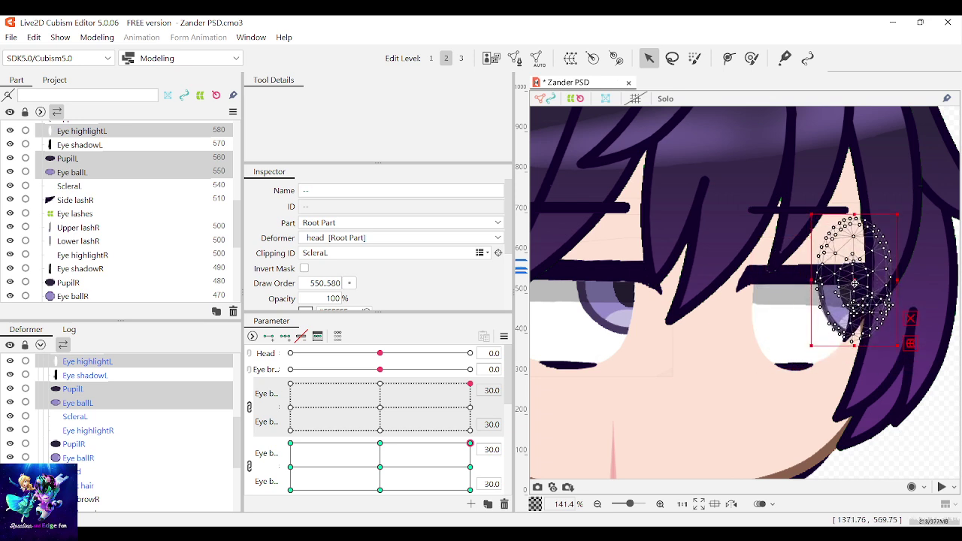
{"action": "scroll", "coordinate": [854, 284], "scroll_direction": "down", "scroll_amount": 1}
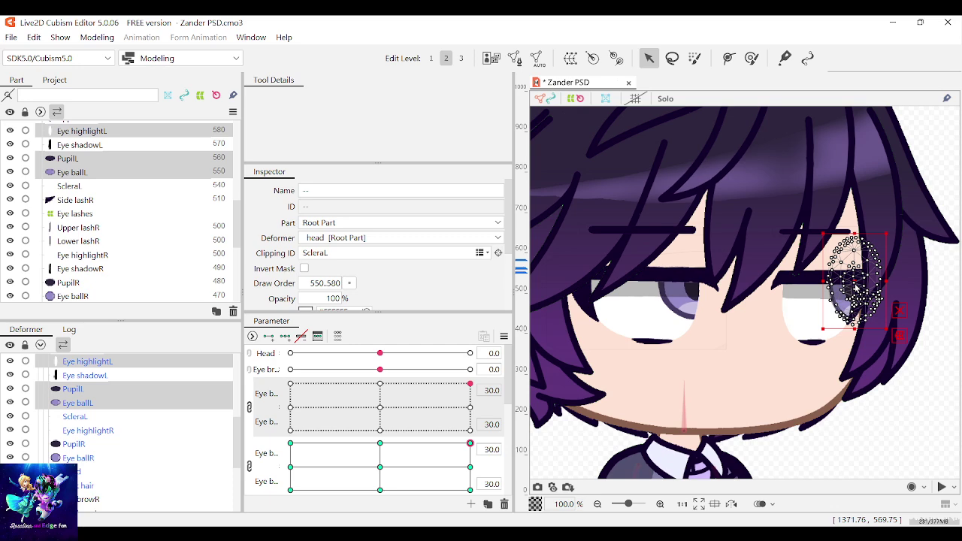
{"action": "scroll", "coordinate": [854, 287], "scroll_direction": "up", "scroll_amount": 1}
Set both eyes' parameters to horizontal -30 and vertical 30, and position the left eye parts up and toward the nose
{"action": "left_click_drag", "start_coordinate": [466, 450], "coordinate": [290, 443]}
{"action": "left_click_drag", "start_coordinate": [773, 300], "coordinate": [757, 280]}
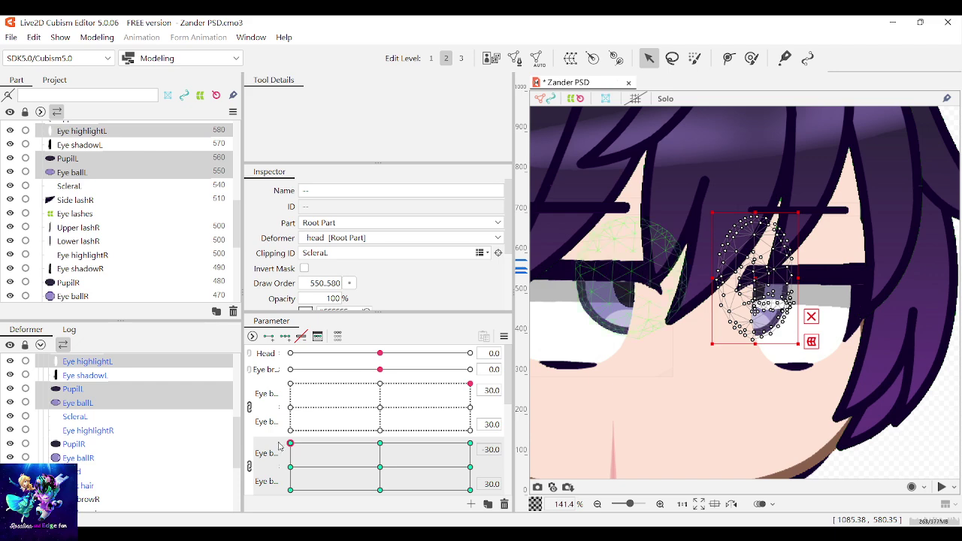
{"action": "left_click_drag", "start_coordinate": [360, 404], "coordinate": [290, 383]}
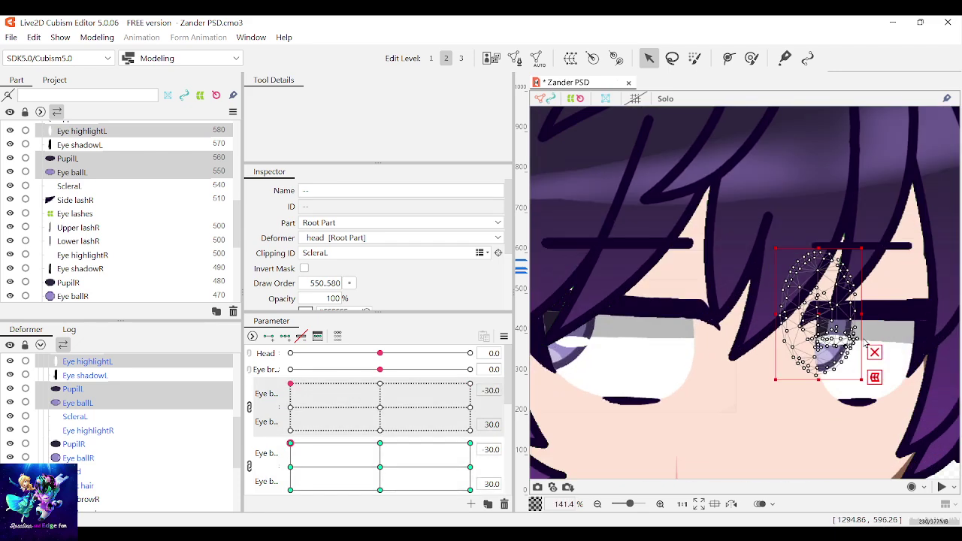
{"action": "left_click_drag", "start_coordinate": [812, 307], "coordinate": [814, 307]}
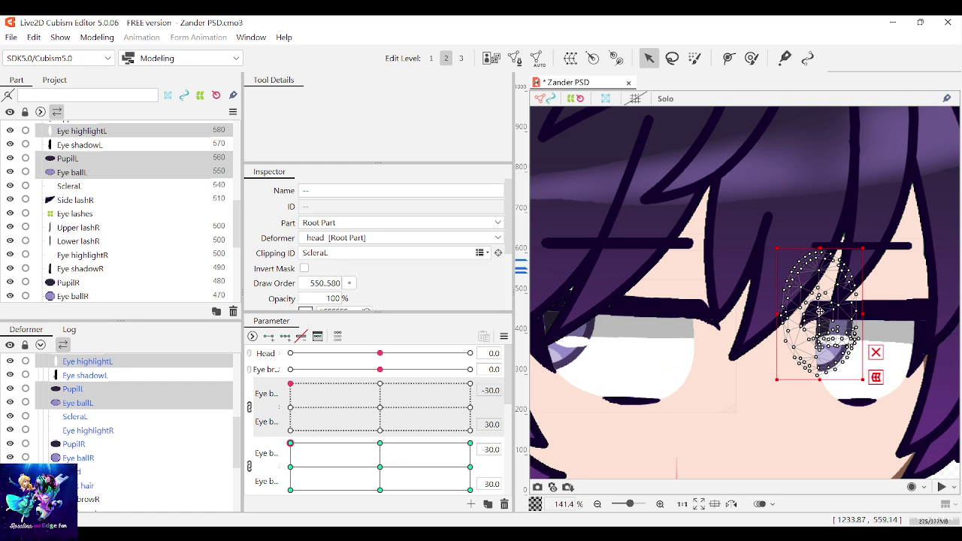
{"action": "left_click_drag", "start_coordinate": [820, 311], "coordinate": [818, 311]}
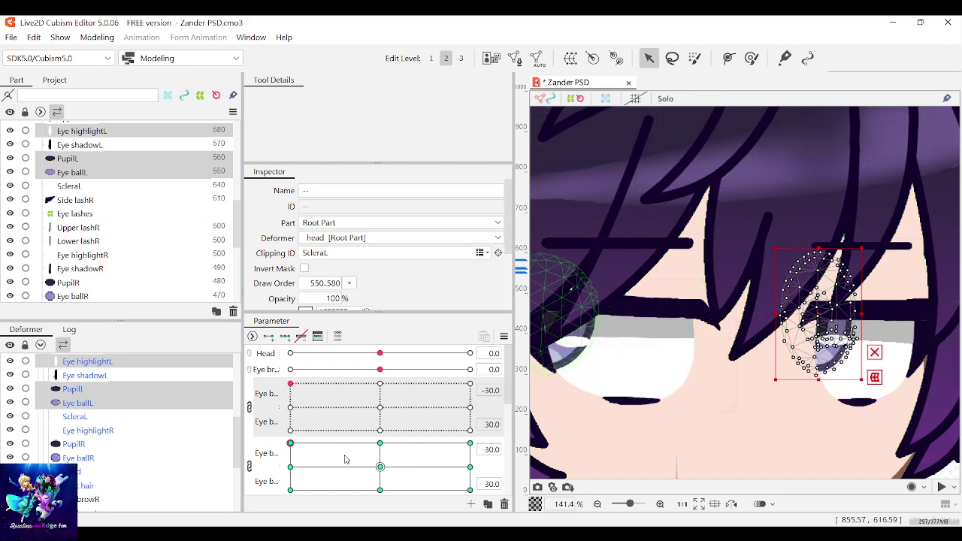
Return both eyes' parameter pairs to centre and compare the two eyes' neutral gaze
{"action": "left_click_drag", "start_coordinate": [344, 459], "coordinate": [381, 466]}
{"action": "mouse_move", "coordinate": [380, 407]}
{"action": "left_mouse_down"}
{"action": "mouse_move", "coordinate": [387, 401]}
{"action": "mouse_move", "coordinate": [347, 385]}
{"action": "mouse_move", "coordinate": [413, 407]}
{"action": "mouse_move", "coordinate": [380, 386]}
{"action": "mouse_move", "coordinate": [399, 410]}
{"action": "mouse_move", "coordinate": [380, 407]}
{"action": "left_mouse_up"}
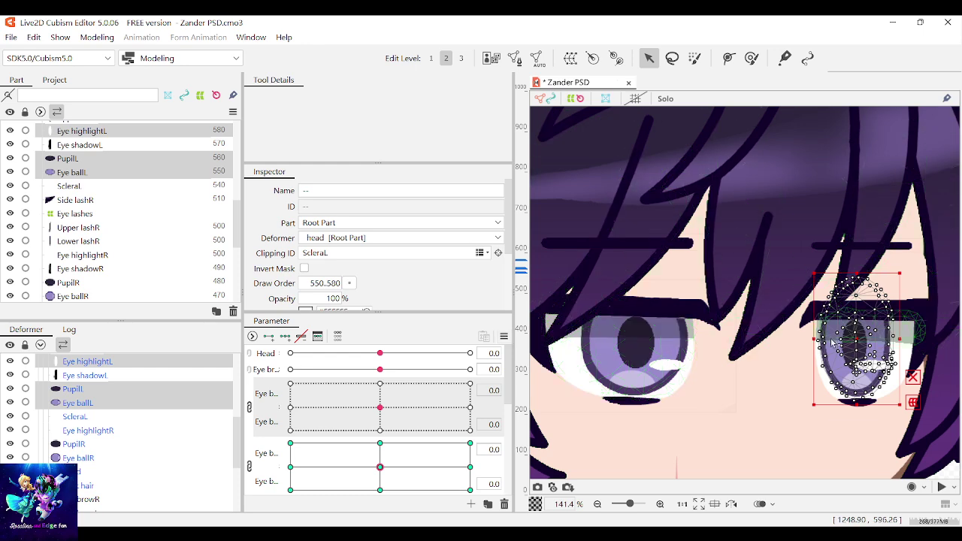
{"action": "scroll", "coordinate": [832, 342], "scroll_direction": "down", "scroll_amount": 3}
{"action": "scroll", "coordinate": [740, 341], "scroll_direction": "up", "scroll_amount": 1}
Select Eye ballR, PupilR and Eye highlightR, and check the right eye's motion before returning its parameter pair to centre
{"action": "left_click", "coordinate": [744, 344]}
{"action": "scroll", "coordinate": [723, 353], "scroll_direction": "up", "scroll_amount": 2}
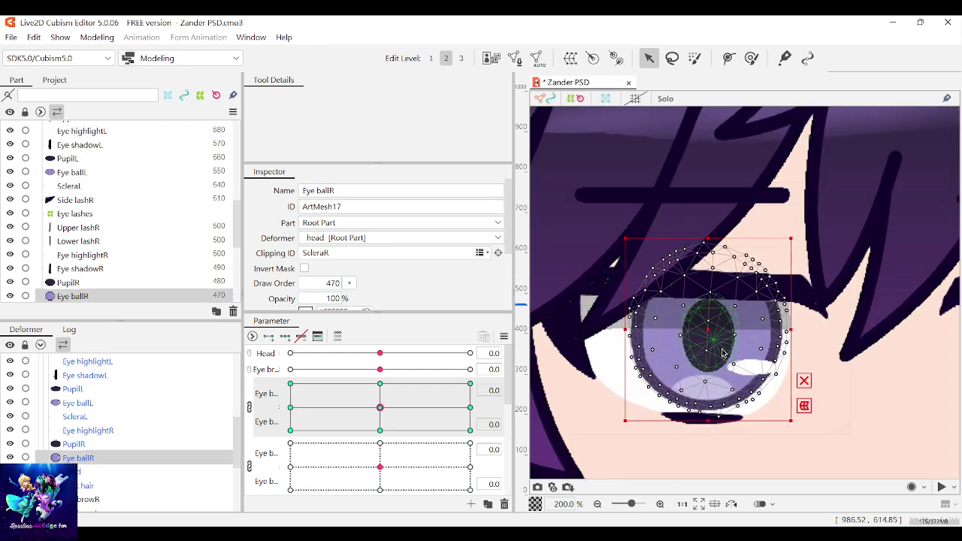
{"action": "left_click", "coordinate": [723, 353], "text": "shift"}
{"action": "left_click", "coordinate": [763, 373], "text": "shift"}
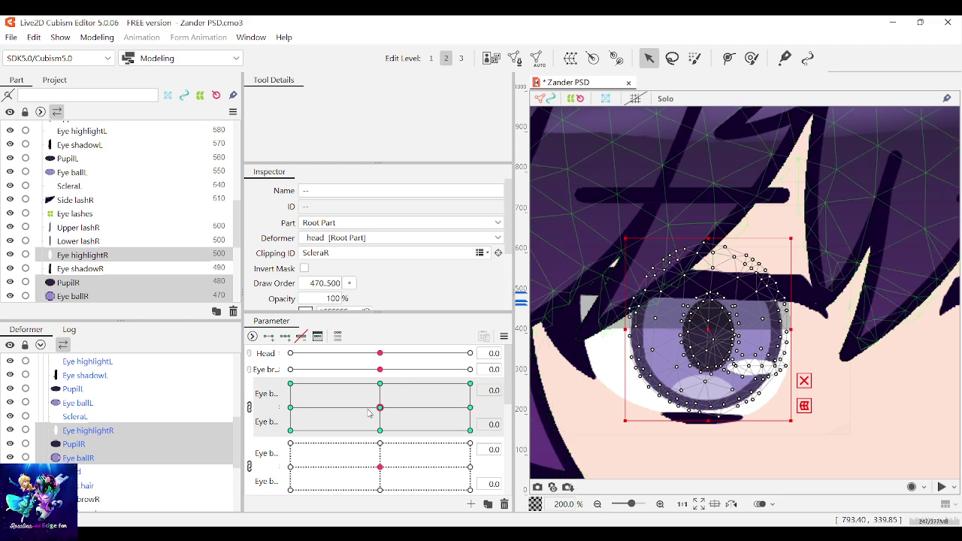
{"action": "mouse_move", "coordinate": [369, 413]}
{"action": "left_mouse_down"}
{"action": "mouse_move", "coordinate": [338, 429]}
{"action": "mouse_move", "coordinate": [293, 429]}
{"action": "mouse_move", "coordinate": [350, 396]}
{"action": "mouse_move", "coordinate": [388, 415]}
{"action": "mouse_move", "coordinate": [316, 428]}
{"action": "mouse_move", "coordinate": [466, 409]}
{"action": "mouse_move", "coordinate": [343, 423]}
{"action": "mouse_move", "coordinate": [430, 403]}
{"action": "mouse_move", "coordinate": [376, 414]}
{"action": "mouse_move", "coordinate": [311, 450]}
{"action": "mouse_move", "coordinate": [332, 447]}
{"action": "mouse_move", "coordinate": [272, 459]}
{"action": "mouse_move", "coordinate": [298, 408]}
{"action": "mouse_move", "coordinate": [438, 399]}
{"action": "mouse_move", "coordinate": [509, 410]}
{"action": "mouse_move", "coordinate": [513, 443]}
{"action": "mouse_move", "coordinate": [421, 427]}
{"action": "mouse_move", "coordinate": [436, 453]}
{"action": "mouse_move", "coordinate": [303, 397]}
{"action": "mouse_move", "coordinate": [408, 398]}
{"action": "mouse_move", "coordinate": [399, 392]}
{"action": "mouse_move", "coordinate": [360, 420]}
{"action": "mouse_move", "coordinate": [346, 413]}
{"action": "mouse_move", "coordinate": [330, 426]}
{"action": "mouse_move", "coordinate": [351, 419]}
{"action": "mouse_move", "coordinate": [345, 408]}
{"action": "mouse_move", "coordinate": [382, 409]}
{"action": "left_mouse_up"}
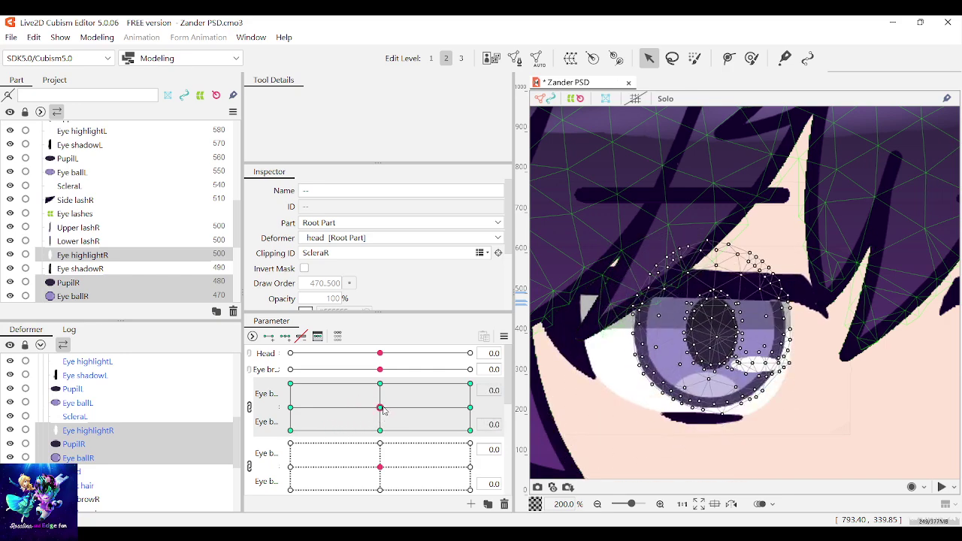
Select Eye ballL and PupilL in turn, and check the left eye's motion with its parameter pair
{"action": "scroll", "coordinate": [787, 363], "scroll_direction": "down", "scroll_amount": 5}
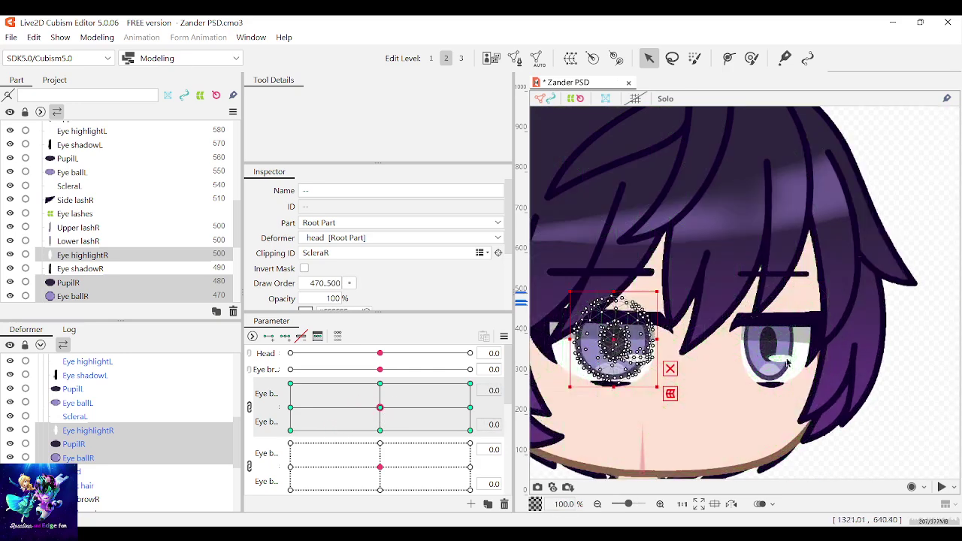
{"action": "left_click", "coordinate": [781, 353]}
{"action": "scroll", "coordinate": [770, 344], "scroll_direction": "up", "scroll_amount": 5}
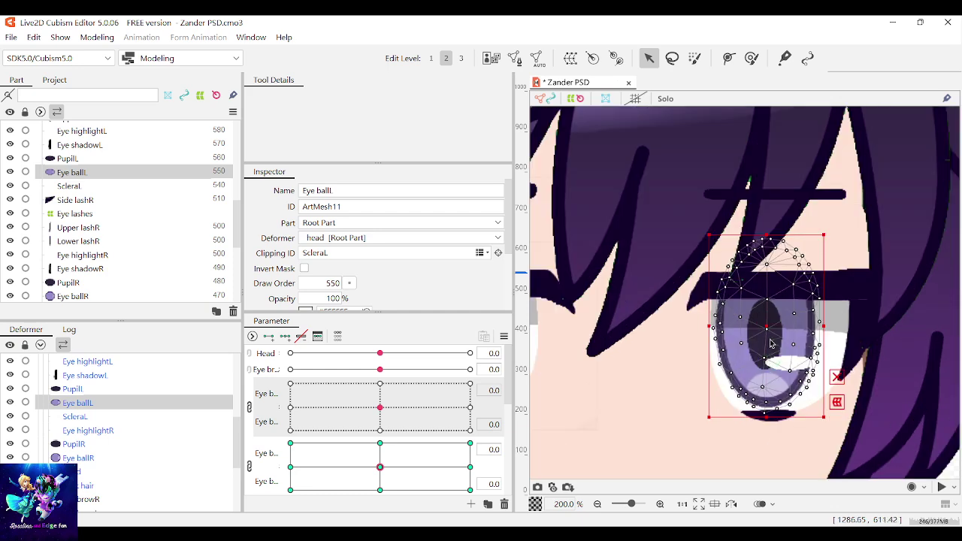
{"action": "left_click", "coordinate": [768, 349]}
{"action": "scroll", "coordinate": [858, 345], "scroll_direction": "down", "scroll_amount": 5}
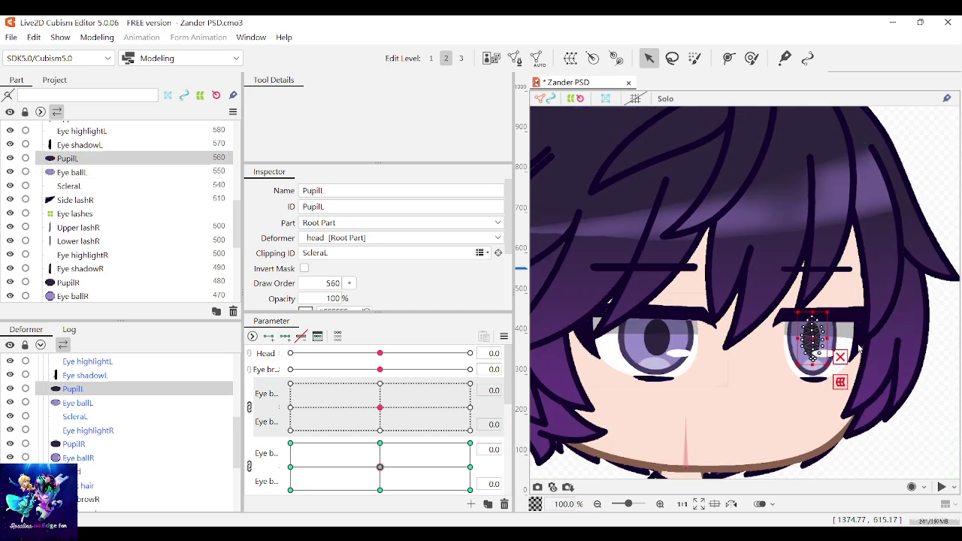
{"action": "left_click", "coordinate": [936, 413]}
{"action": "mouse_move", "coordinate": [379, 467]}
{"action": "left_mouse_down"}
{"action": "mouse_move", "coordinate": [374, 484]}
{"action": "mouse_move", "coordinate": [331, 491]}
{"action": "mouse_move", "coordinate": [447, 444]}
{"action": "mouse_move", "coordinate": [380, 486]}
{"action": "mouse_move", "coordinate": [425, 439]}
{"action": "mouse_move", "coordinate": [368, 442]}
{"action": "mouse_move", "coordinate": [410, 474]}
{"action": "mouse_move", "coordinate": [379, 466]}
{"action": "left_mouse_up"}
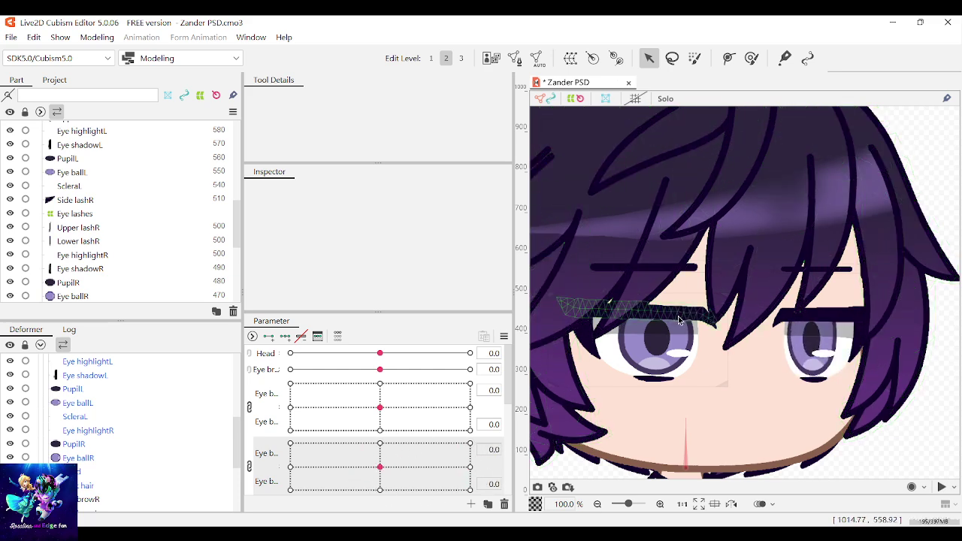
Select the Eye lashes warp deformer around the right eye and check its movement with the right eye's parameter pair
{"action": "left_click", "coordinate": [620, 313]}
{"action": "scroll", "coordinate": [611, 342], "scroll_direction": "up", "scroll_amount": 3}
{"action": "left_click", "coordinate": [846, 433]}
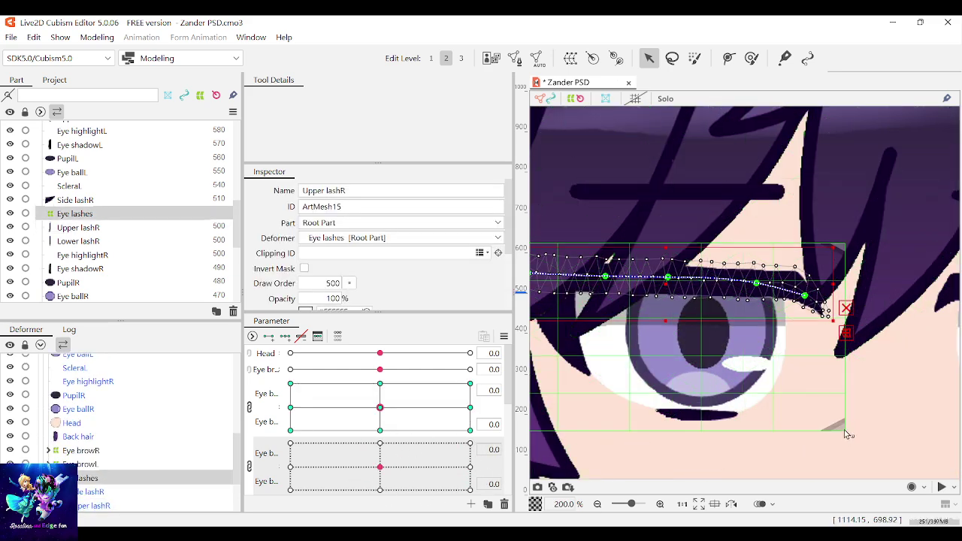
{"action": "left_click", "coordinate": [352, 382]}
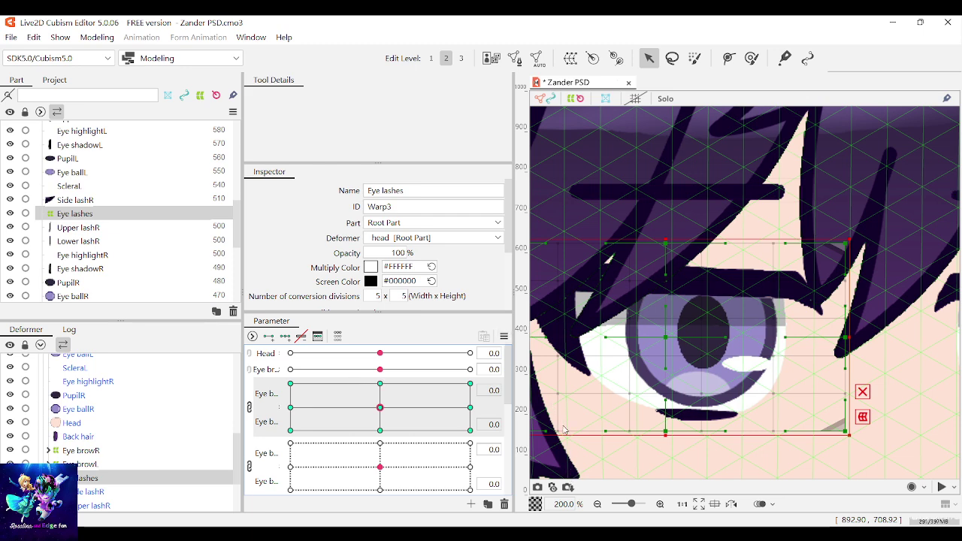
{"action": "mouse_move", "coordinate": [389, 409]}
{"action": "left_mouse_down"}
{"action": "mouse_move", "coordinate": [470, 408]}
{"action": "mouse_move", "coordinate": [480, 428]}
{"action": "mouse_move", "coordinate": [497, 412]}
{"action": "mouse_move", "coordinate": [388, 382]}
{"action": "mouse_move", "coordinate": [268, 423]}
{"action": "mouse_move", "coordinate": [263, 450]}
{"action": "mouse_move", "coordinate": [294, 395]}
{"action": "mouse_move", "coordinate": [378, 400]}
{"action": "mouse_move", "coordinate": [378, 383]}
{"action": "mouse_move", "coordinate": [374, 446]}
{"action": "mouse_move", "coordinate": [365, 427]}
{"action": "mouse_move", "coordinate": [373, 391]}
{"action": "mouse_move", "coordinate": [358, 425]}
{"action": "mouse_move", "coordinate": [329, 393]}
{"action": "mouse_move", "coordinate": [403, 432]}
{"action": "mouse_move", "coordinate": [337, 442]}
{"action": "mouse_move", "coordinate": [326, 429]}
{"action": "mouse_move", "coordinate": [381, 415]}
{"action": "mouse_move", "coordinate": [379, 407]}
{"action": "left_mouse_up"}
{"action": "scroll", "coordinate": [656, 341], "scroll_direction": "up", "scroll_amount": 2}
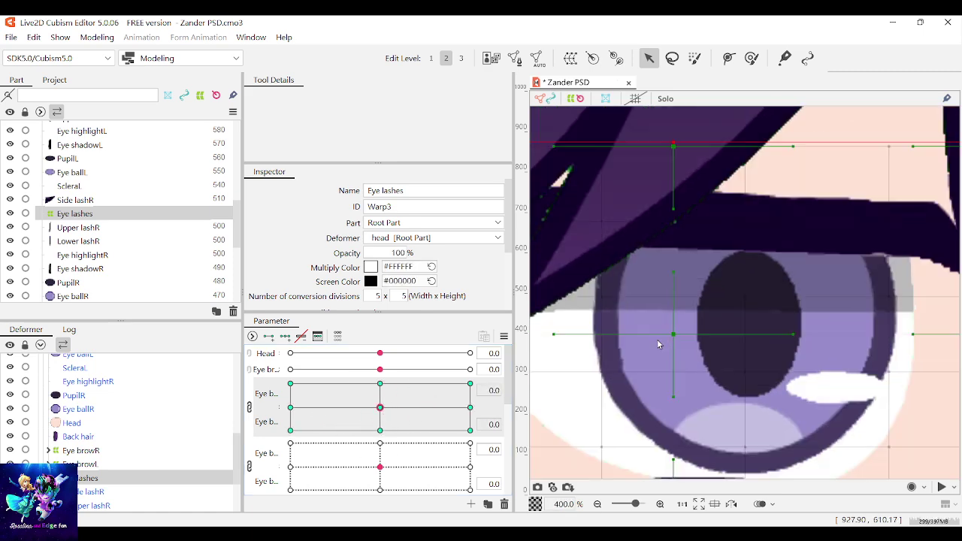
{"action": "scroll", "coordinate": [657, 340], "scroll_direction": "down", "scroll_amount": 5}
{"action": "scroll", "coordinate": [832, 355], "scroll_direction": "up", "scroll_amount": 2}
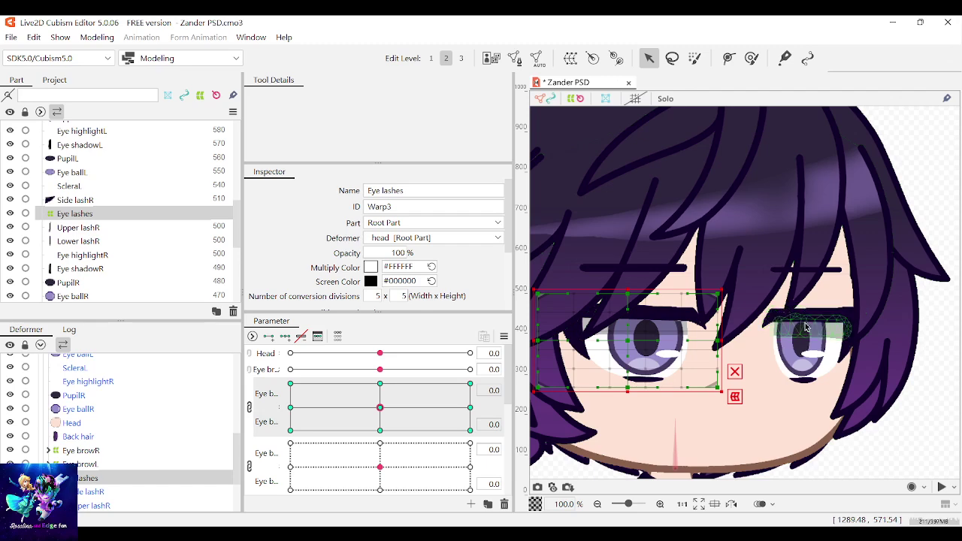
Save the model and return the left eye's parameter pair to centre
{"action": "left_click", "coordinate": [806, 328]}
{"action": "scroll", "coordinate": [825, 359], "scroll_direction": "down", "scroll_amount": 1}
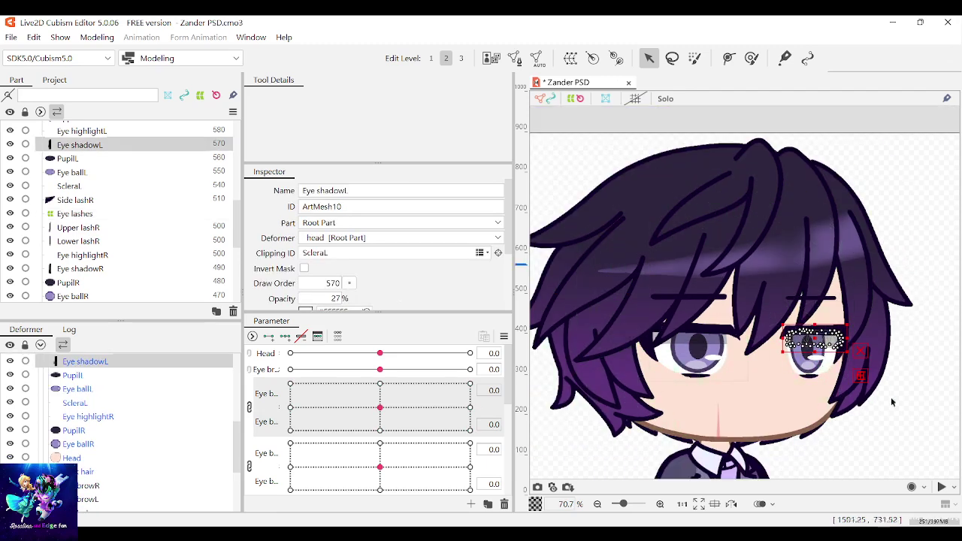
{"action": "left_click", "coordinate": [891, 398]}
{"action": "scroll", "coordinate": [854, 373], "scroll_direction": "up", "scroll_amount": 2}
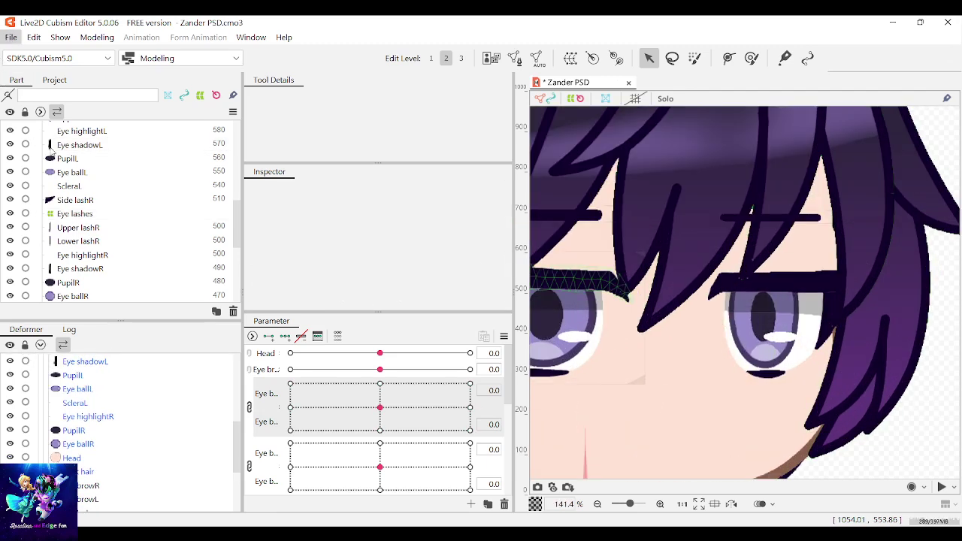
{"action": "scroll", "coordinate": [787, 319], "scroll_direction": "up", "scroll_amount": 1}
{"action": "scroll", "coordinate": [787, 319], "scroll_direction": "down", "scroll_amount": 1}
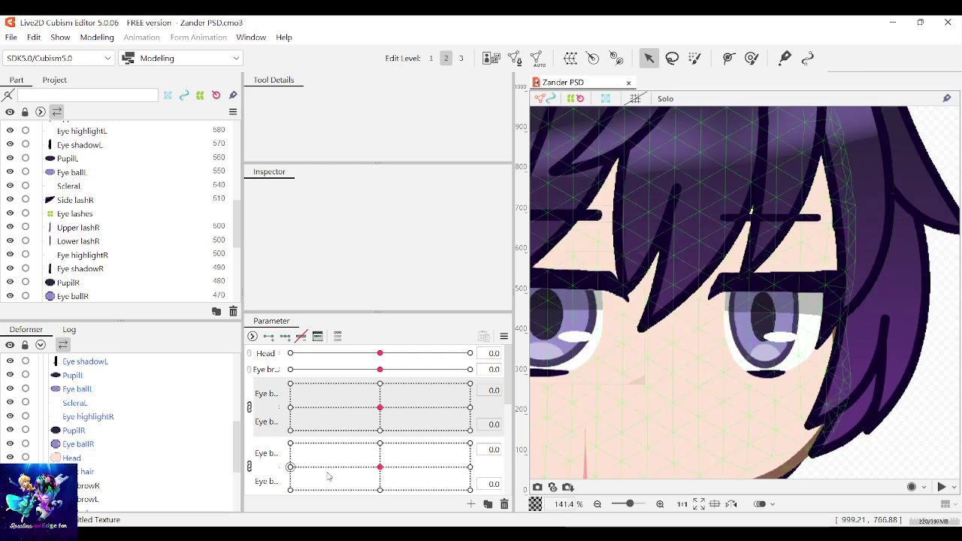
{"action": "left_click_drag", "start_coordinate": [328, 475], "coordinate": [380, 467]}
Select PupilL, Eye ballL and Eye highlightL together and check their keys on the left eye's parameter pair
{"action": "left_click", "coordinate": [782, 289]}
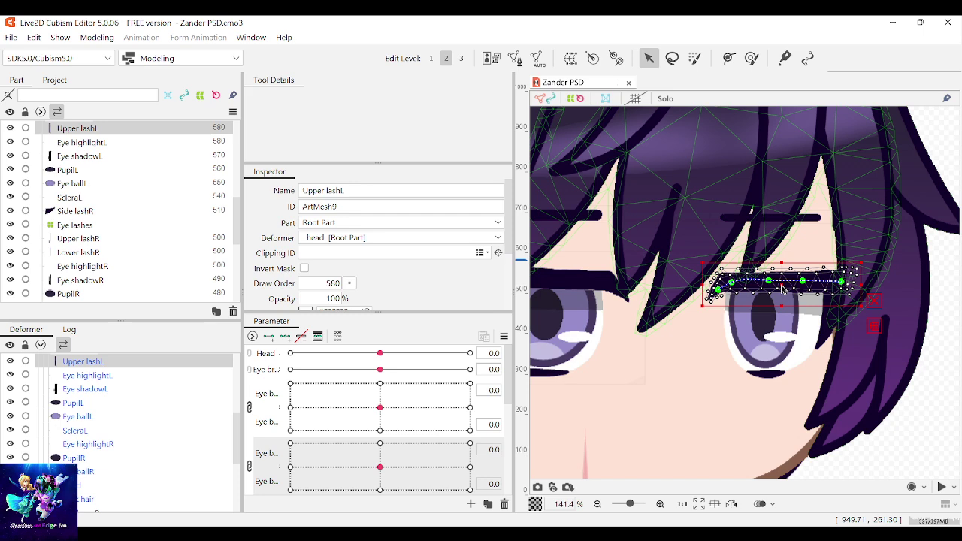
{"action": "left_click", "coordinate": [774, 325]}
{"action": "left_click", "coordinate": [770, 331], "text": "shift"}
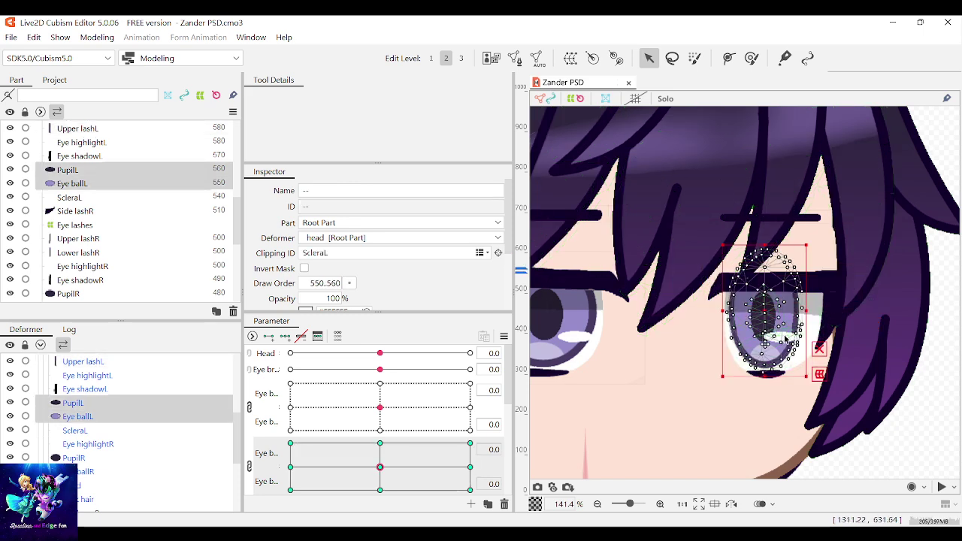
{"action": "left_click", "coordinate": [768, 325], "text": "shift"}
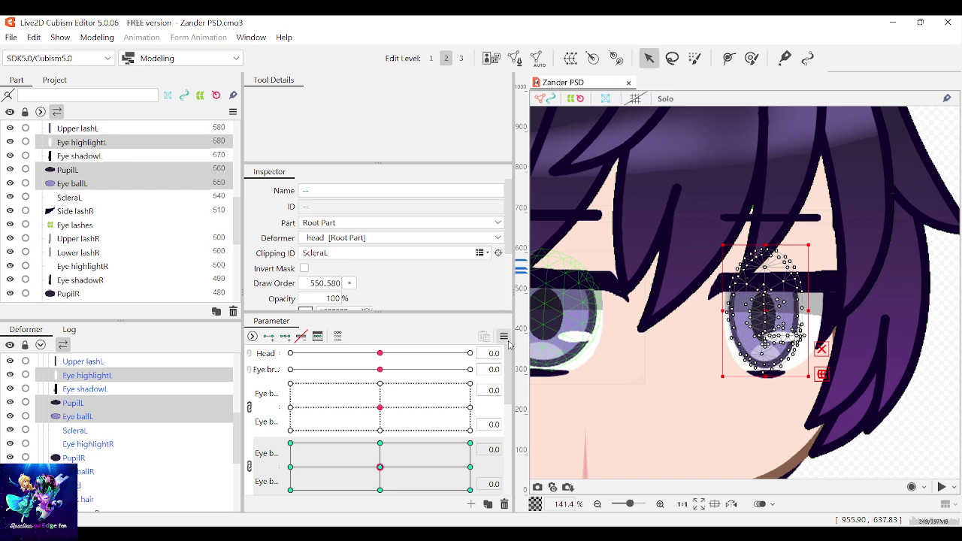
Select Upper lashL, Side lashL, Lower lashL, ScleraL and Eye shadowL together
{"action": "left_click", "coordinate": [819, 284]}
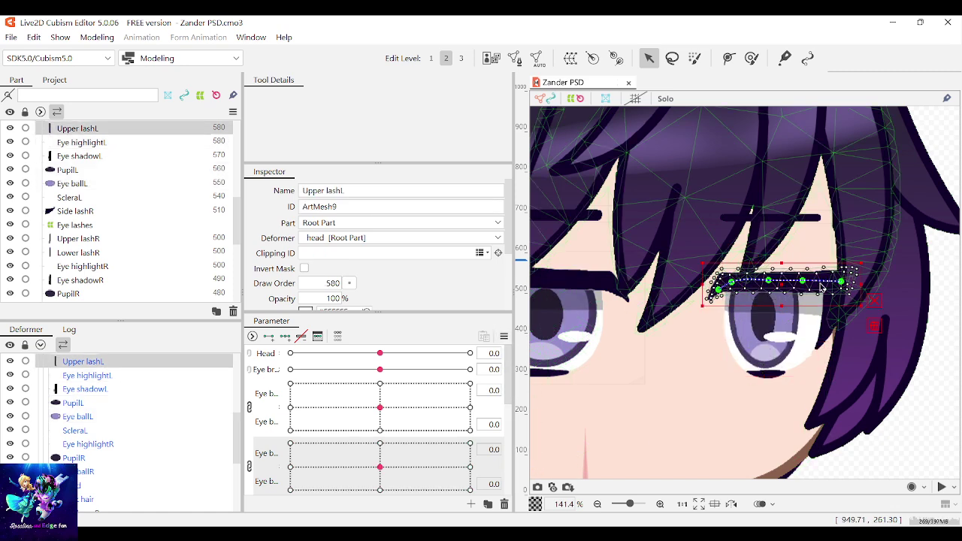
{"action": "scroll", "coordinate": [833, 358], "scroll_direction": "up", "scroll_amount": 4}
{"action": "left_click", "coordinate": [838, 375], "text": "shift"}
{"action": "scroll", "coordinate": [833, 360], "scroll_direction": "down", "scroll_amount": 3}
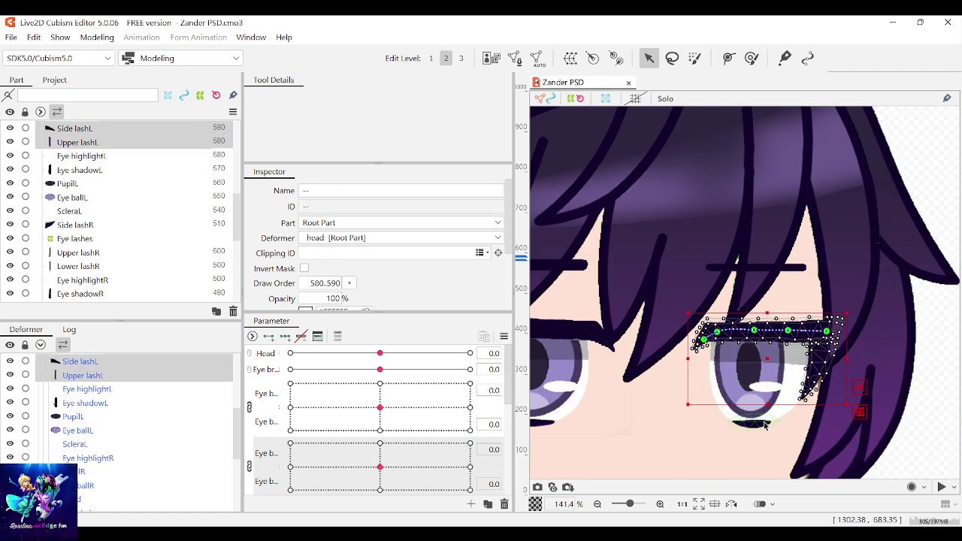
{"action": "scroll", "coordinate": [756, 433], "scroll_direction": "up", "scroll_amount": 3}
{"action": "left_click", "coordinate": [759, 426], "text": "shift"}
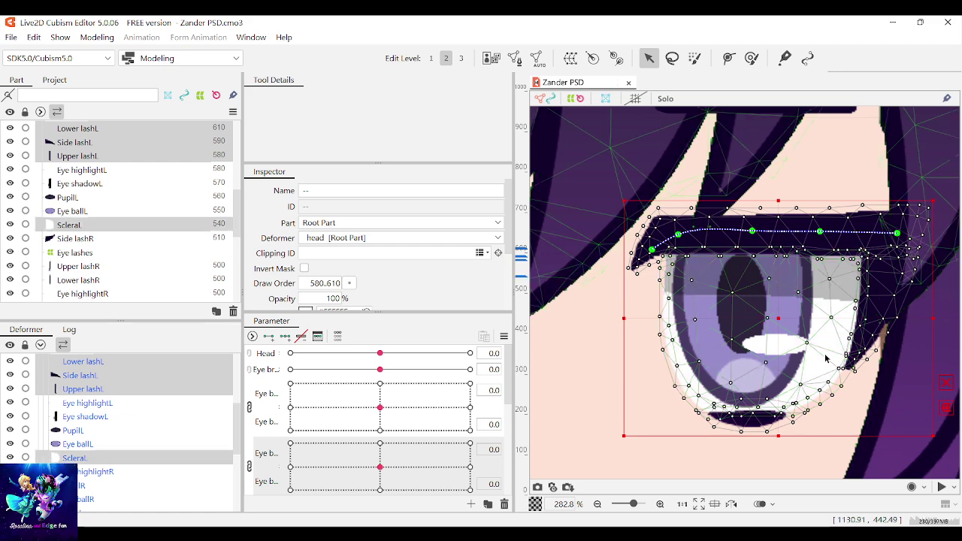
{"action": "left_click", "coordinate": [829, 359], "text": "shift"}
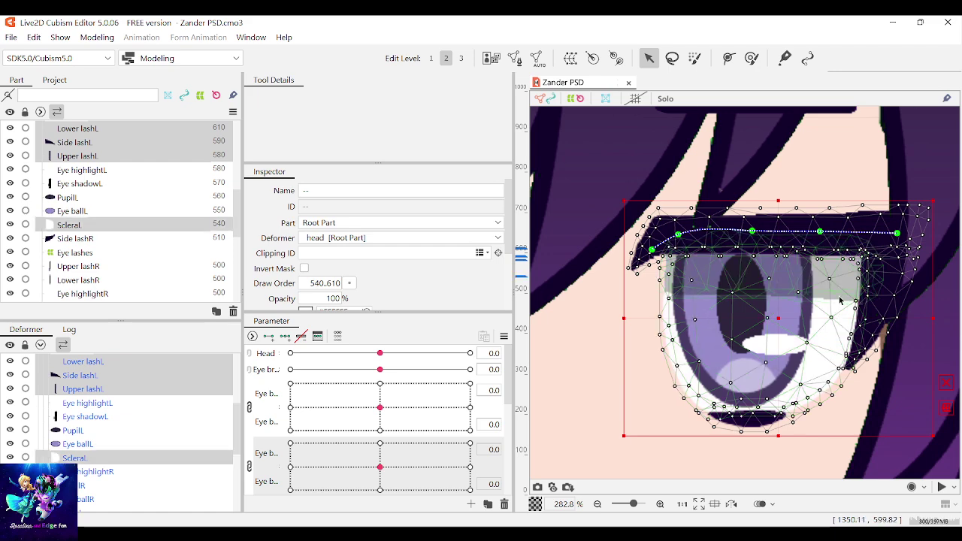
{"action": "left_click", "coordinate": [838, 295], "text": "shift"}
{"action": "scroll", "coordinate": [839, 298], "scroll_direction": "down", "scroll_amount": 4}
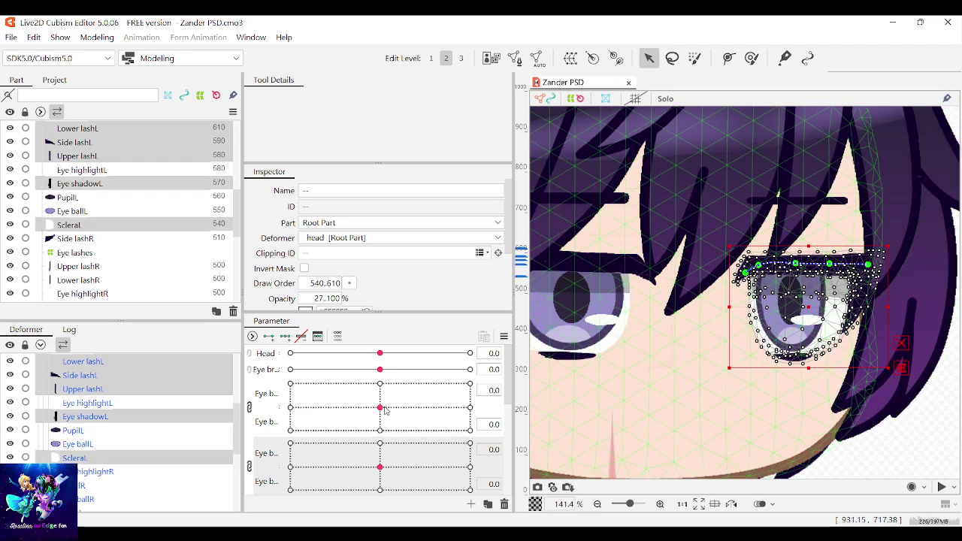
Set the right eye's vertical parameter to 30 and check which deformer Eye shadowR belongs to
{"action": "left_click_drag", "start_coordinate": [383, 409], "coordinate": [379, 384]}
{"action": "left_click", "coordinate": [616, 288]}
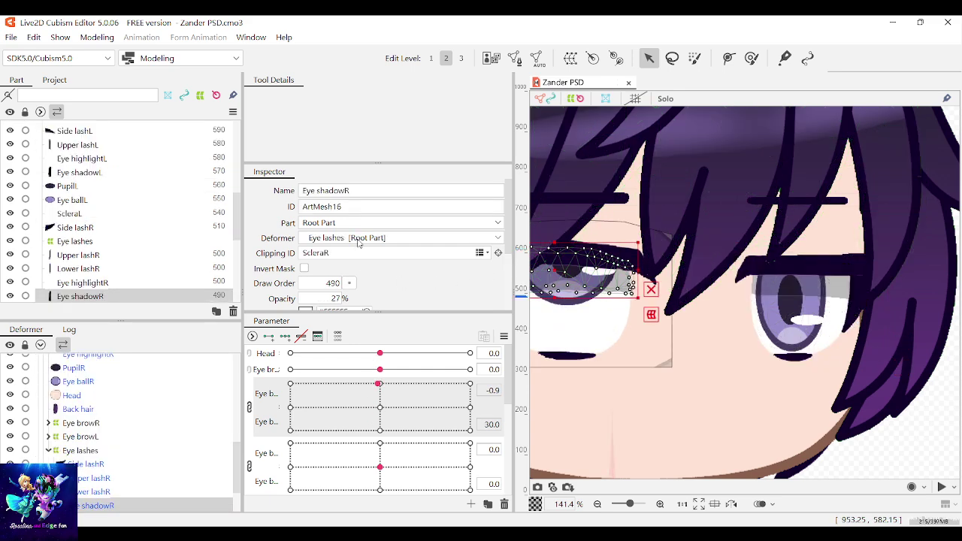
Create a warp deformer named EyeL around Upper lashL, Side lashL, Lower lashL, ScleraL and Eye shadowL
{"action": "left_click", "coordinate": [821, 269]}
{"action": "left_click", "coordinate": [839, 292], "text": "shift"}
{"action": "left_click", "coordinate": [832, 330], "text": "shift"}
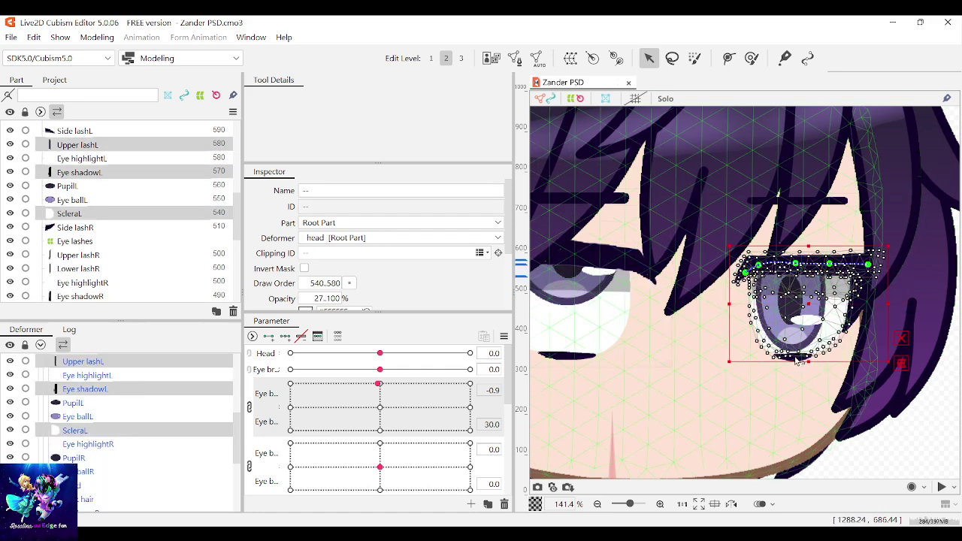
{"action": "scroll", "coordinate": [860, 308], "scroll_direction": "down", "scroll_amount": 1}
{"action": "scroll", "coordinate": [864, 308], "scroll_direction": "up", "scroll_amount": 3}
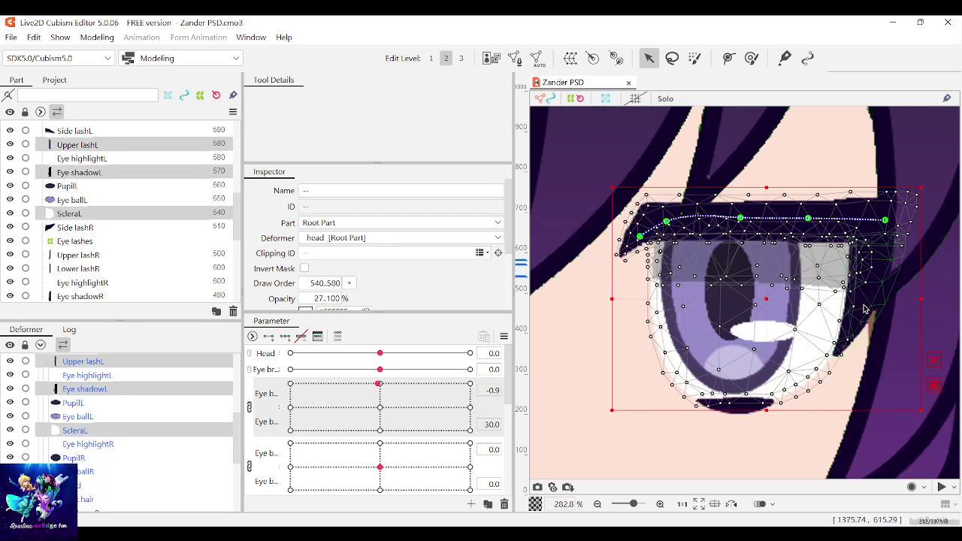
{"action": "left_click", "coordinate": [744, 404], "text": "shift"}
{"action": "scroll", "coordinate": [746, 400], "scroll_direction": "down", "scroll_amount": 1}
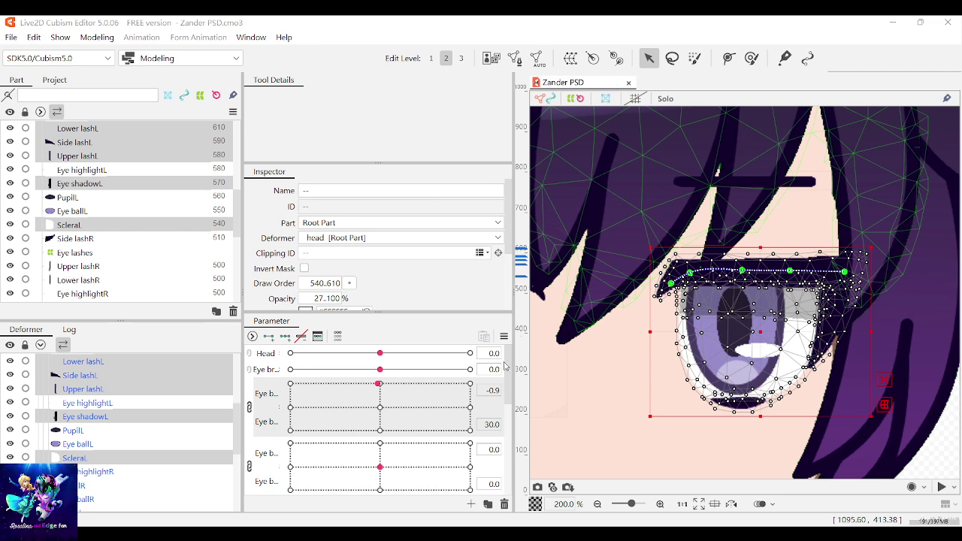
{"action": "left_click", "coordinate": [498, 393]}
{"action": "scroll", "coordinate": [845, 323], "scroll_direction": "down", "scroll_amount": 2}
{"action": "scroll", "coordinate": [845, 323], "scroll_direction": "up", "scroll_amount": 1}
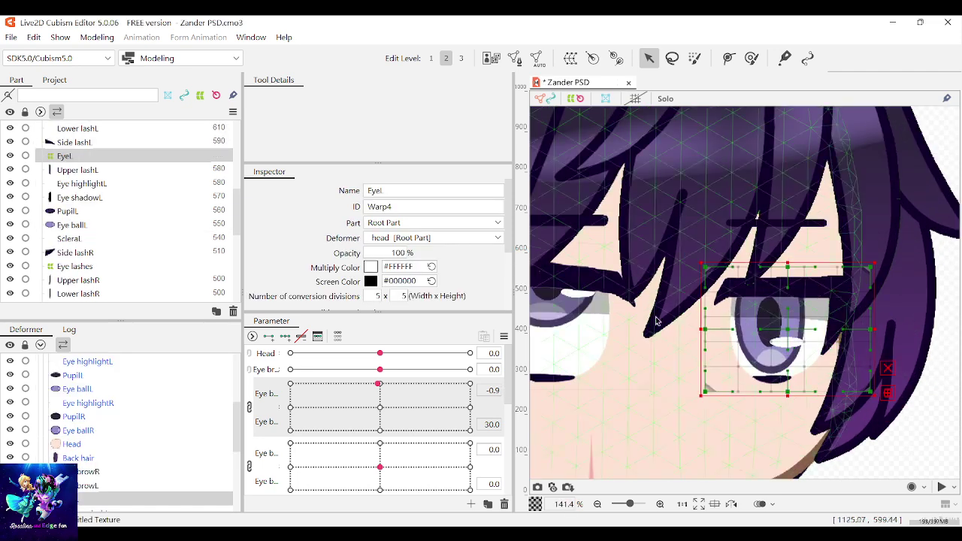
Rename the right eye's Eye lashes warp deformer as EyeR
{"action": "left_click", "coordinate": [597, 284]}
{"action": "left_click", "coordinate": [647, 383]}
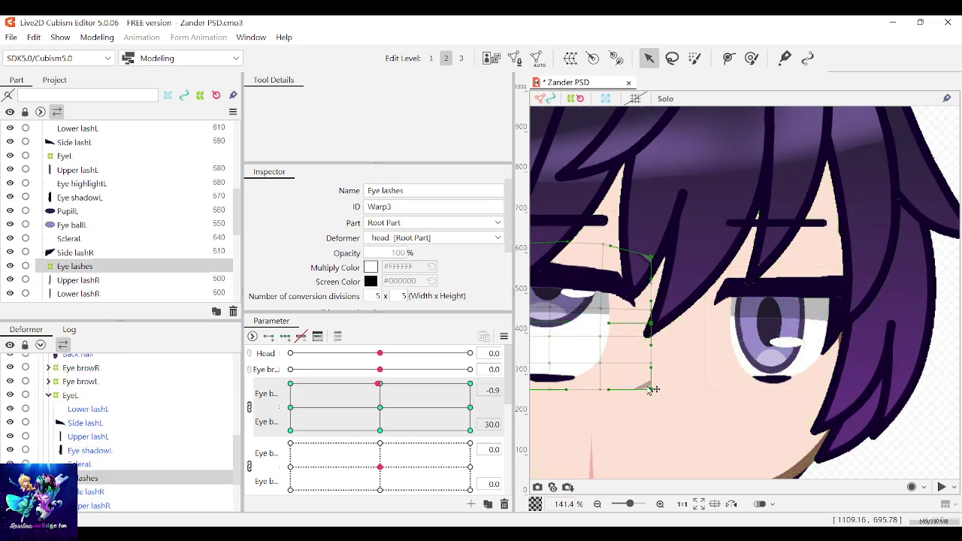
{"action": "left_click", "coordinate": [407, 191]}
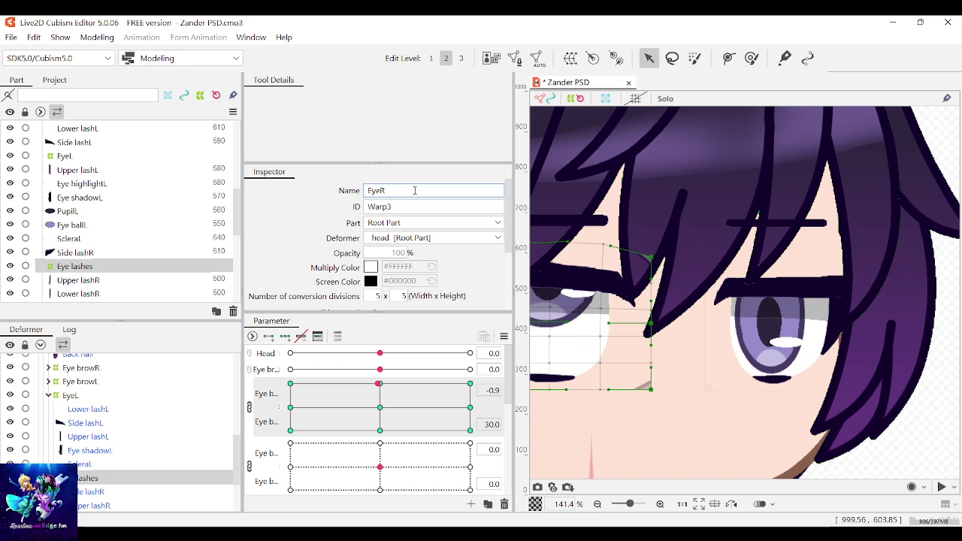
{"action": "key", "text": "Return"}
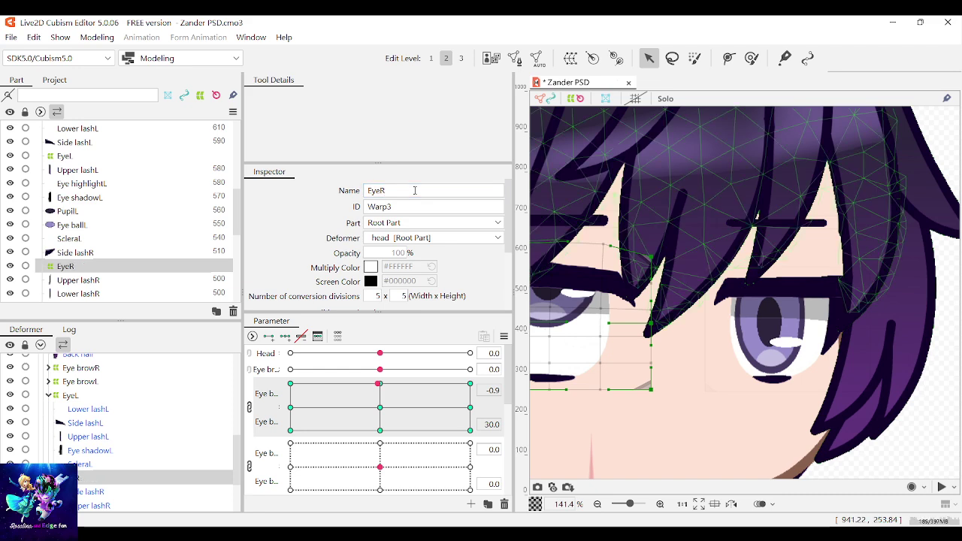
Select the EyeL deformer and check its name and division settings
{"action": "left_click", "coordinate": [788, 287]}
{"action": "left_click", "coordinate": [869, 390]}
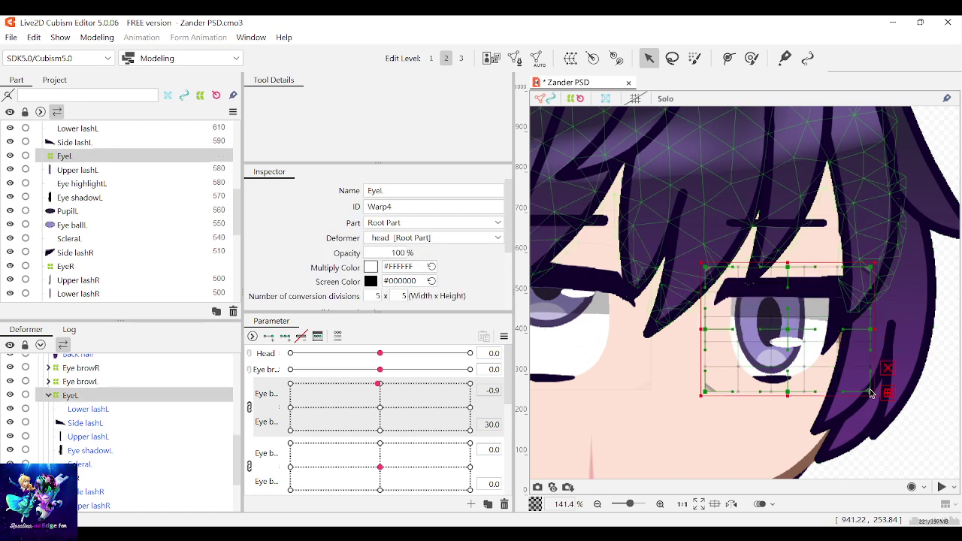
{"action": "double_click", "coordinate": [390, 190]}
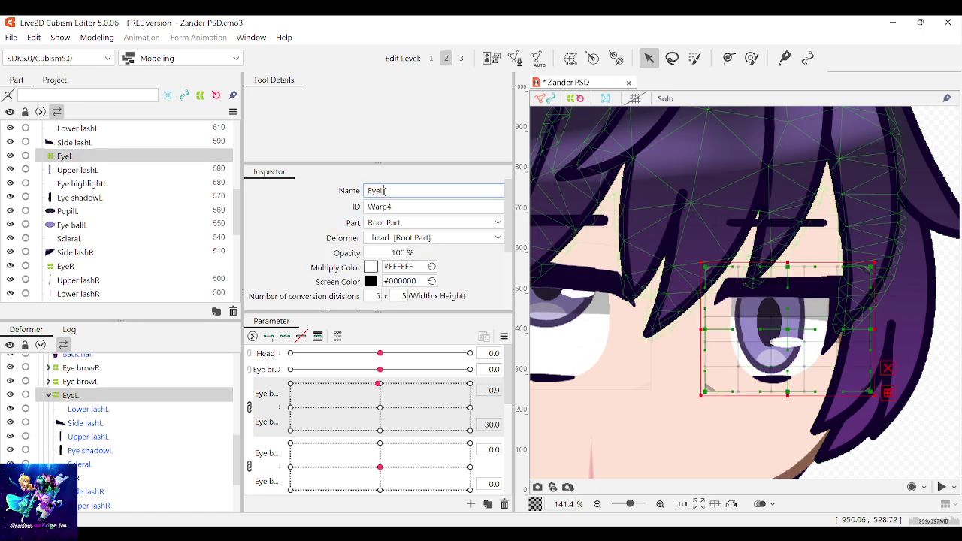
{"action": "scroll", "coordinate": [404, 251], "scroll_direction": "down", "scroll_amount": 3}
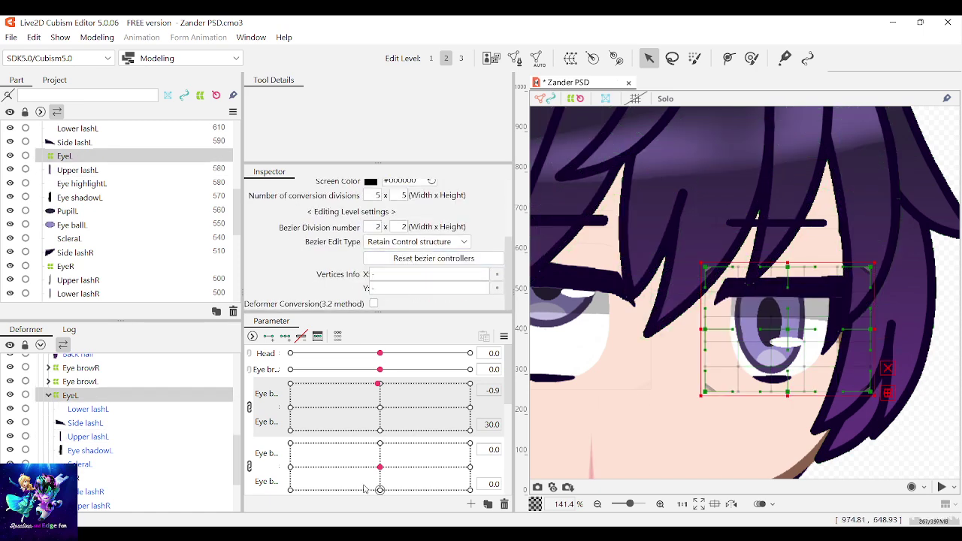
Set both eyes' eyeball parameter pairs to horizontal 0 and vertical 30
{"action": "mouse_move", "coordinate": [379, 466]}
{"action": "left_mouse_down"}
{"action": "mouse_move", "coordinate": [388, 493]}
{"action": "mouse_move", "coordinate": [381, 466]}
{"action": "left_mouse_up"}
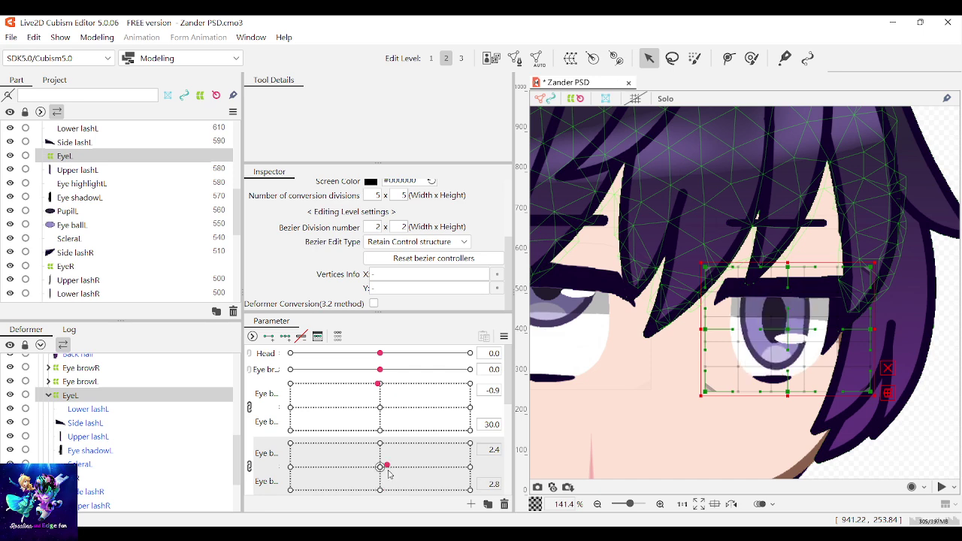
{"action": "left_click", "coordinate": [381, 385]}
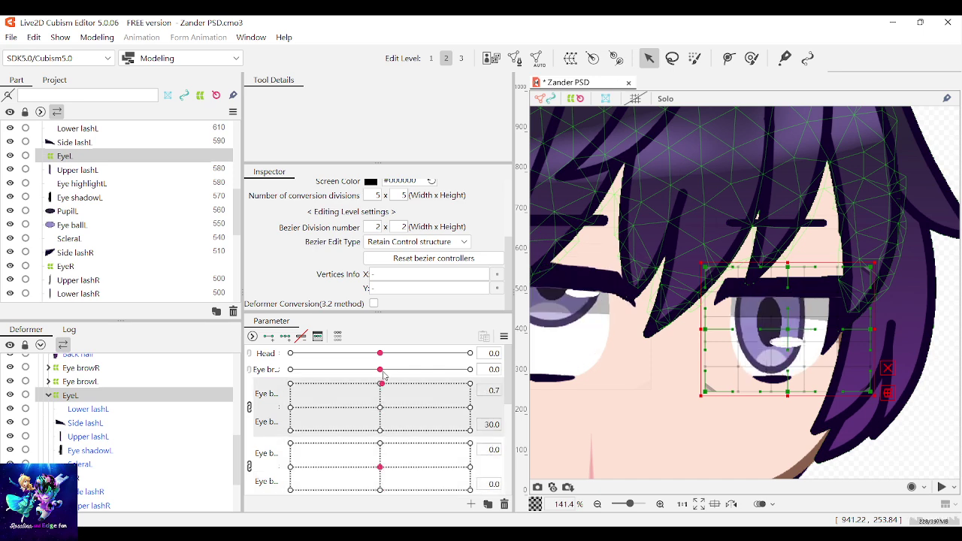
{"action": "scroll", "coordinate": [864, 349], "scroll_direction": "down", "scroll_amount": 2}
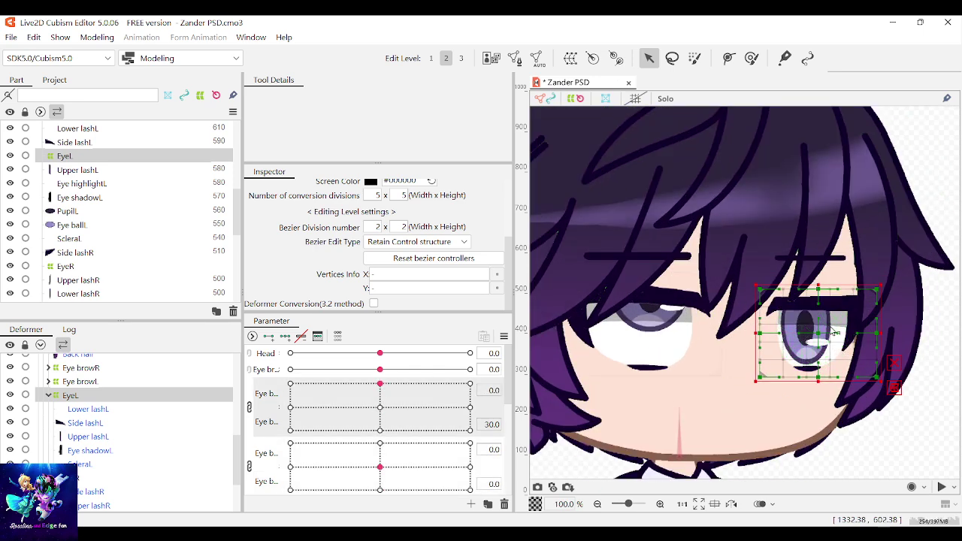
{"action": "left_click_drag", "start_coordinate": [386, 469], "coordinate": [387, 427]}
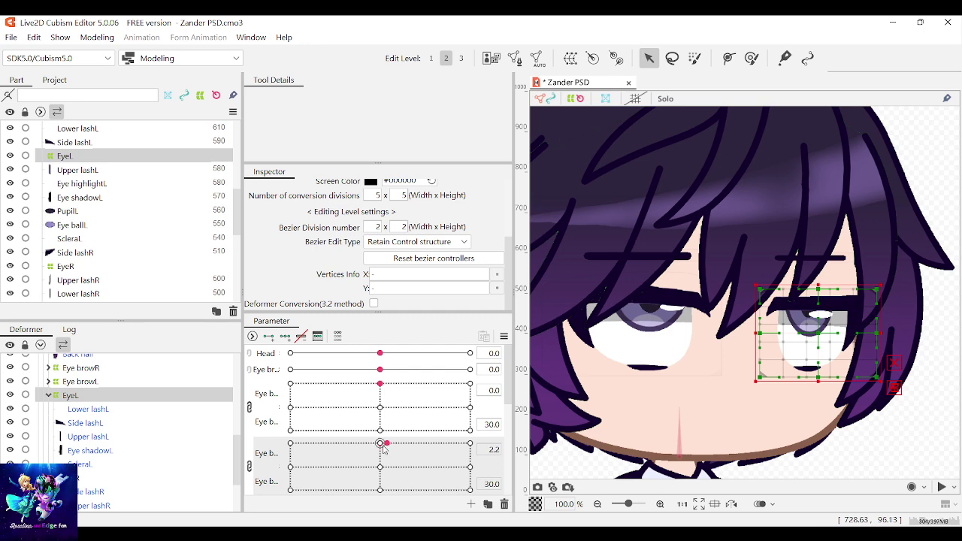
Add three keys per axis for EyeL on the left eyeball pair and bow its upper edge upward at horizontal 0, vertical 30
{"action": "left_click", "coordinate": [288, 336]}
{"action": "scroll", "coordinate": [838, 342], "scroll_direction": "up", "scroll_amount": 2}
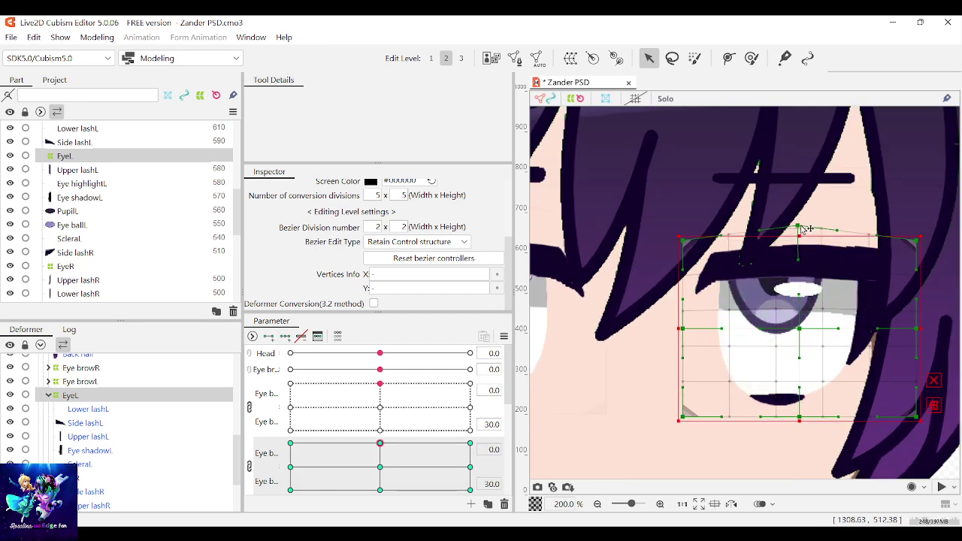
{"action": "mouse_move", "coordinate": [800, 211]}
{"action": "left_mouse_down"}
{"action": "mouse_move", "coordinate": [799, 127]}
{"action": "mouse_move", "coordinate": [749, 40]}
{"action": "mouse_move", "coordinate": [592, 532]}
{"action": "mouse_move", "coordinate": [710, 477]}
{"action": "mouse_move", "coordinate": [890, 459]}
{"action": "mouse_move", "coordinate": [848, 252]}
{"action": "mouse_move", "coordinate": [804, 218]}
{"action": "left_mouse_up"}
{"action": "key", "text": "ctrl+z"}
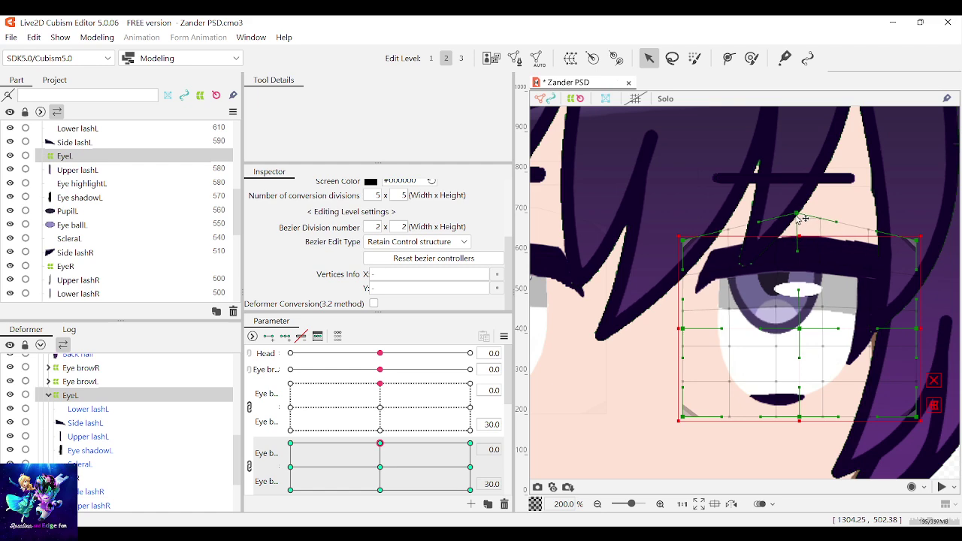
{"action": "scroll", "coordinate": [797, 221], "scroll_direction": "down", "scroll_amount": 2}
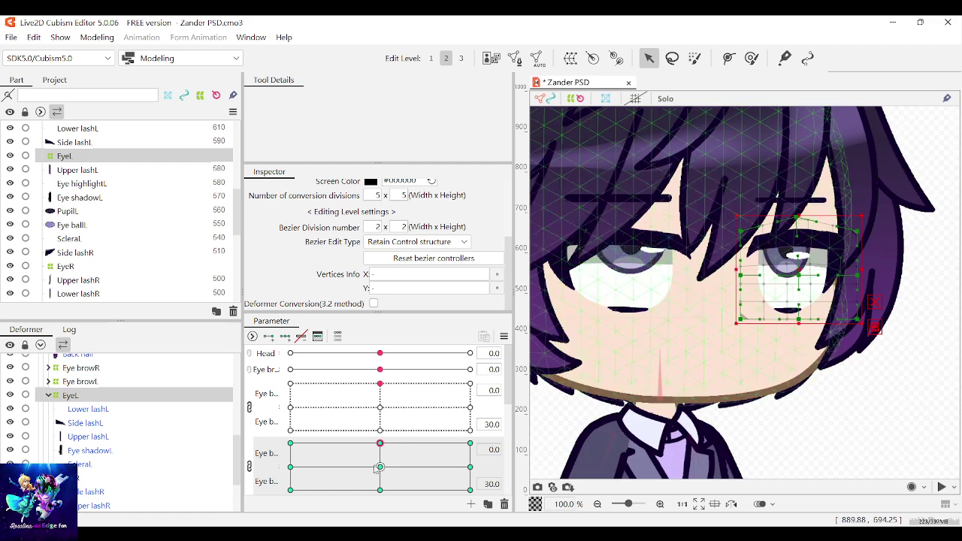
Test the left eye's upward gaze and refine EyeL's upper edge at horizontal 0, vertical 30
{"action": "left_click_drag", "start_coordinate": [379, 467], "coordinate": [383, 489]}
{"action": "left_click", "coordinate": [379, 407]}
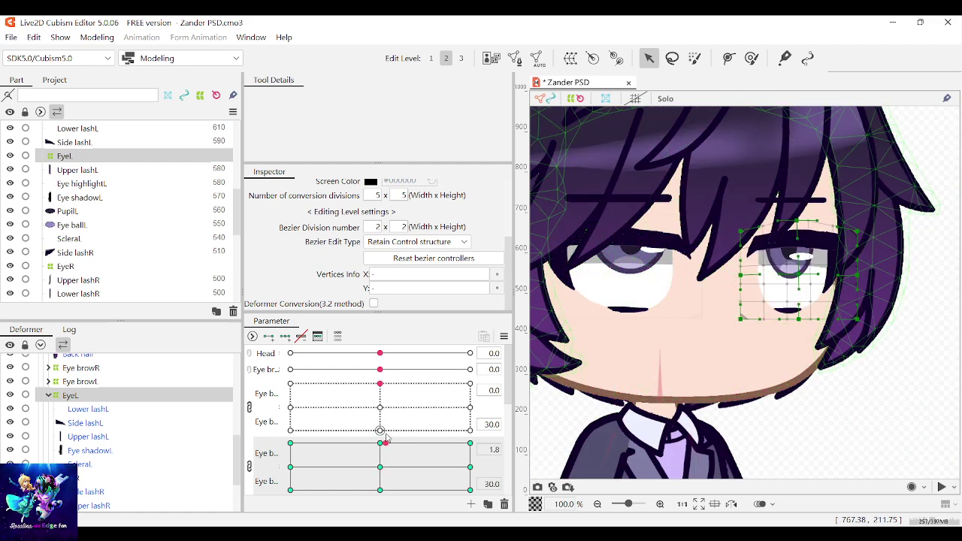
{"action": "left_click", "coordinate": [384, 442]}
{"action": "scroll", "coordinate": [760, 217], "scroll_direction": "up", "scroll_amount": 5}
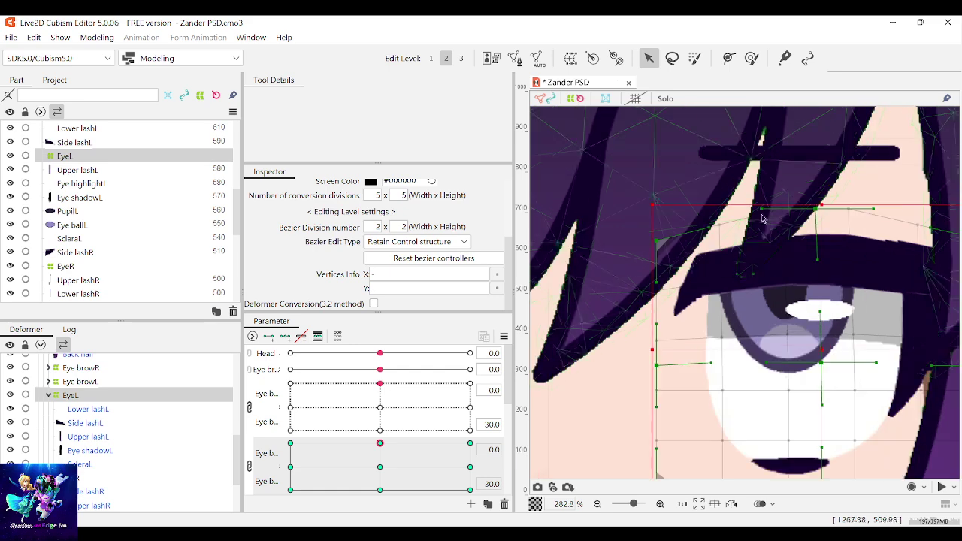
{"action": "left_click_drag", "start_coordinate": [760, 217], "coordinate": [738, 204]}
{"action": "scroll", "coordinate": [781, 358], "scroll_direction": "down", "scroll_amount": 3}
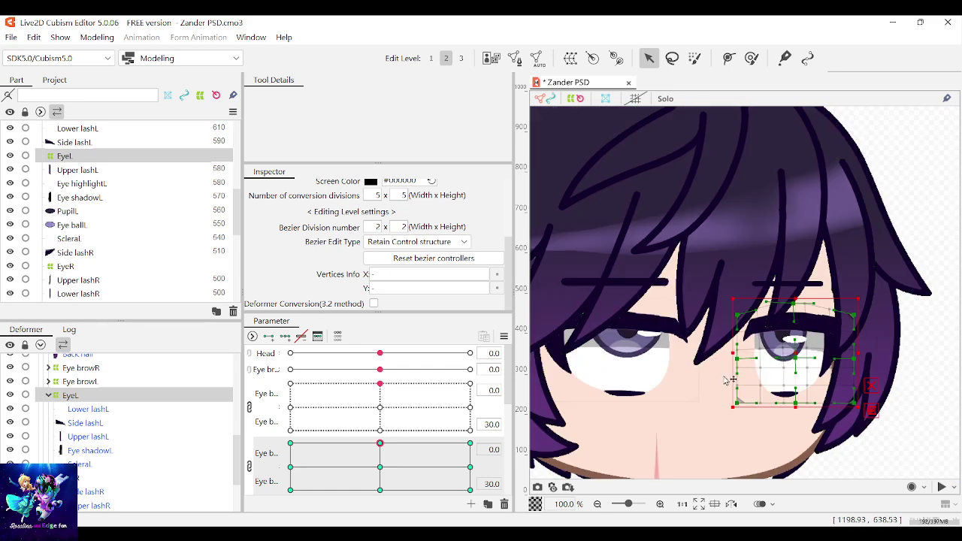
Reset the right eyeball pair to 0, 0 and pull EyeL's outer edge outward at left eyeball horizontal 30, vertical 0
{"action": "left_click_drag", "start_coordinate": [377, 472], "coordinate": [495, 472]}
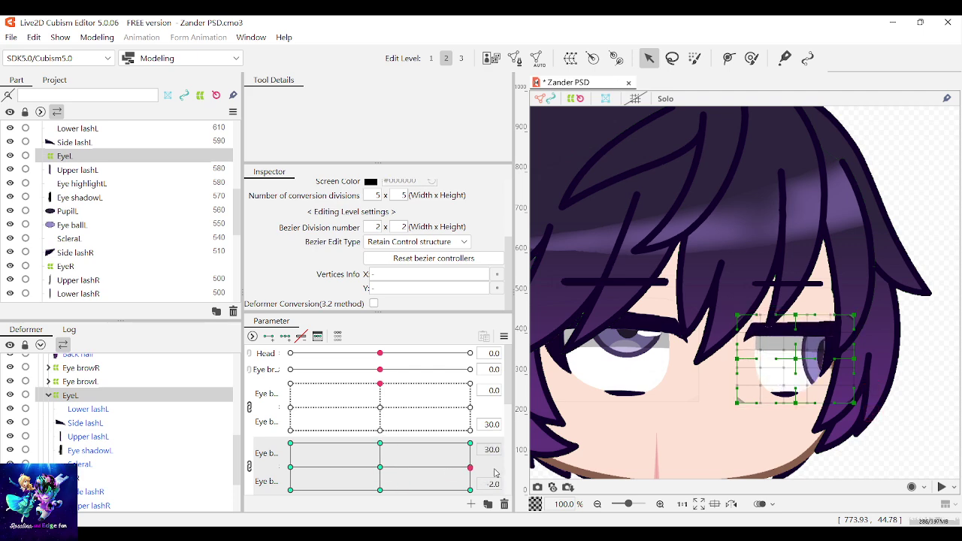
{"action": "left_click", "coordinate": [385, 405]}
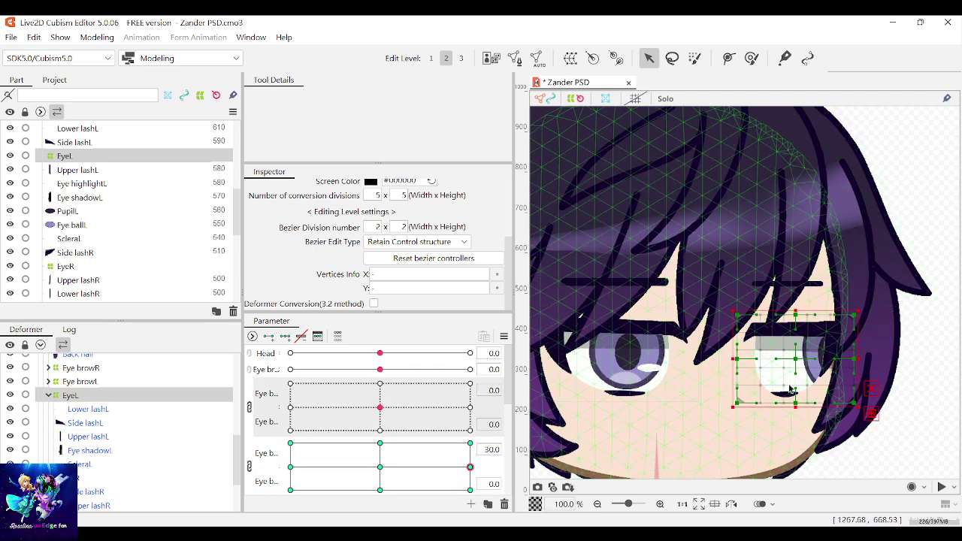
{"action": "scroll", "coordinate": [858, 351], "scroll_direction": "up", "scroll_amount": 2}
{"action": "scroll", "coordinate": [859, 351], "scroll_direction": "down", "scroll_amount": 3}
{"action": "scroll", "coordinate": [856, 349], "scroll_direction": "up", "scroll_amount": 4}
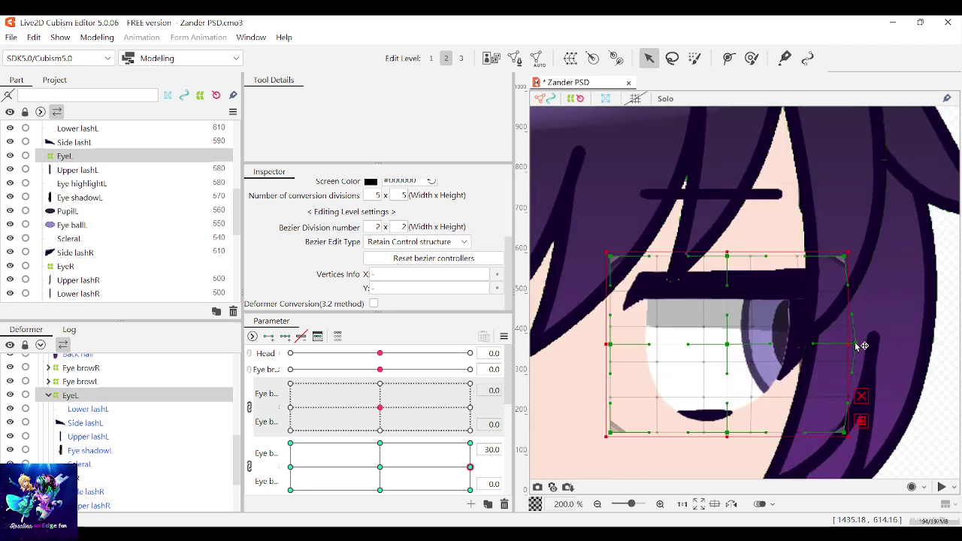
{"action": "left_click_drag", "start_coordinate": [855, 344], "coordinate": [855, 344]}
Test the outward gaze and adjust the curve of EyeL's outer edge at horizontal 30, vertical 0
{"action": "mouse_move", "coordinate": [469, 471]}
{"action": "left_mouse_down"}
{"action": "mouse_move", "coordinate": [365, 464]}
{"action": "mouse_move", "coordinate": [562, 480]}
{"action": "mouse_move", "coordinate": [469, 467]}
{"action": "left_mouse_up"}
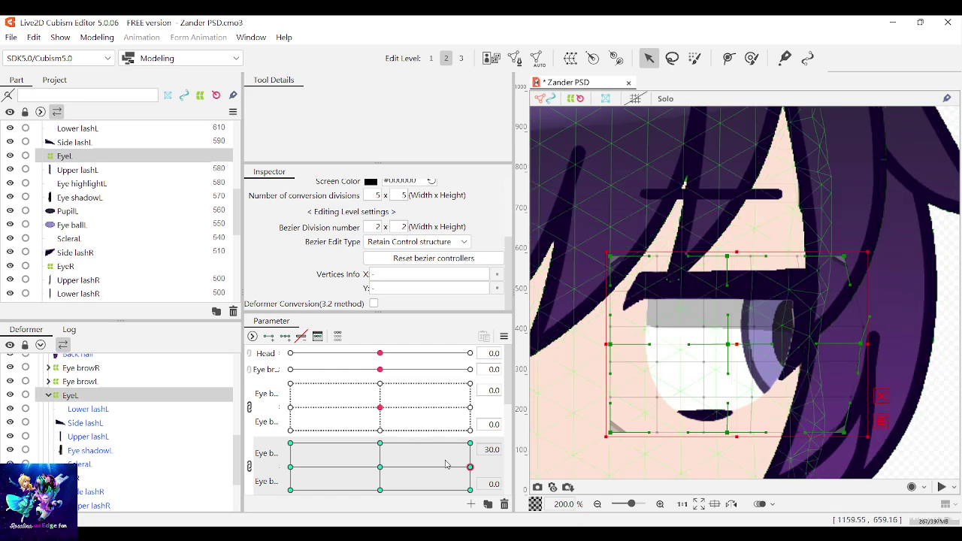
{"action": "left_click_drag", "start_coordinate": [469, 471], "coordinate": [524, 472]}
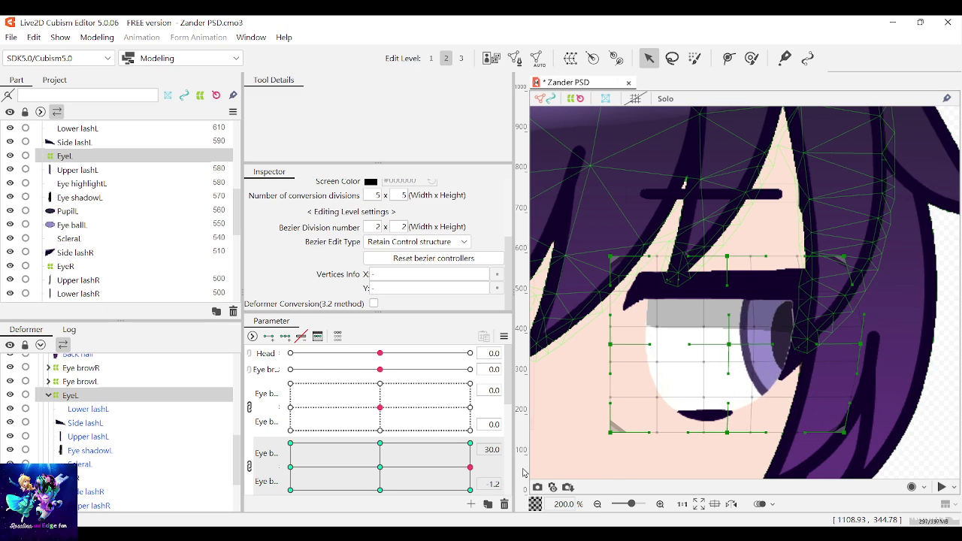
{"action": "left_click_drag", "start_coordinate": [462, 470], "coordinate": [470, 466]}
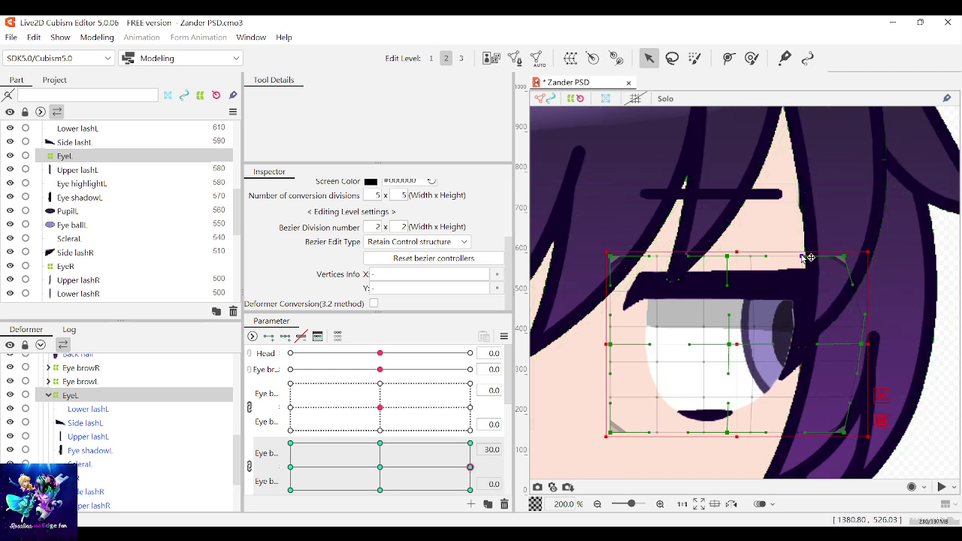
At horizontal 30, vertical 30, pull EyeL's upper outer corner up and outward and reshape its upper edge to follow
{"action": "left_click_drag", "start_coordinate": [468, 467], "coordinate": [469, 443]}
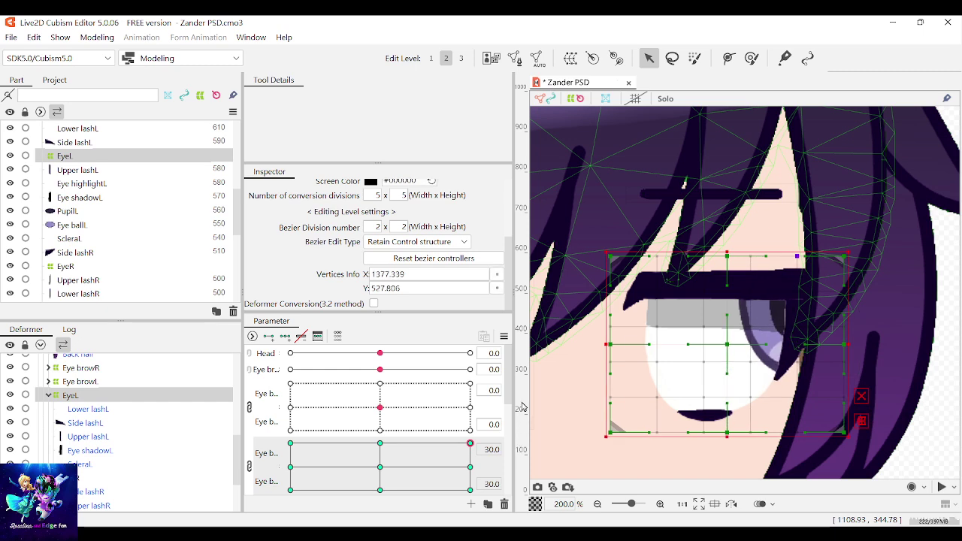
{"action": "left_click_drag", "start_coordinate": [853, 254], "coordinate": [858, 248]}
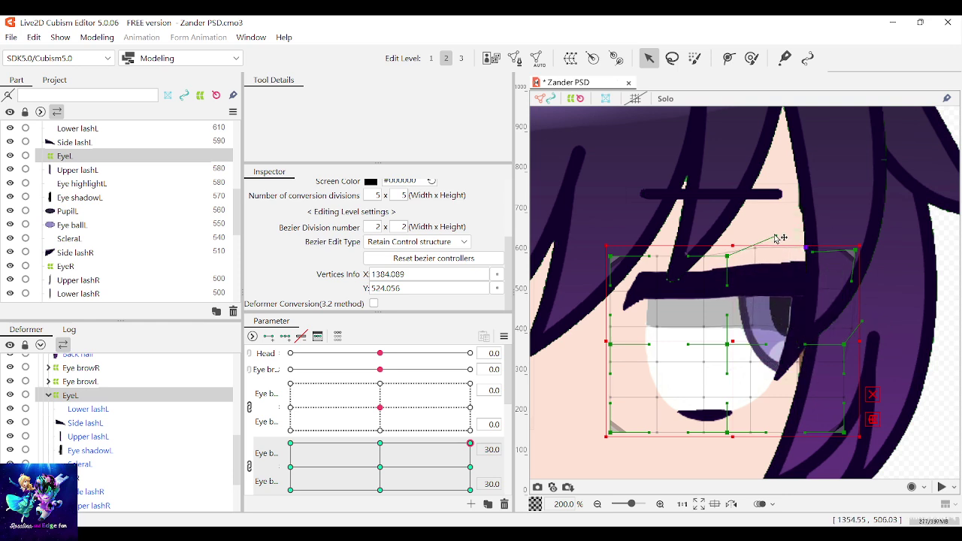
{"action": "left_click_drag", "start_coordinate": [774, 238], "coordinate": [775, 242]}
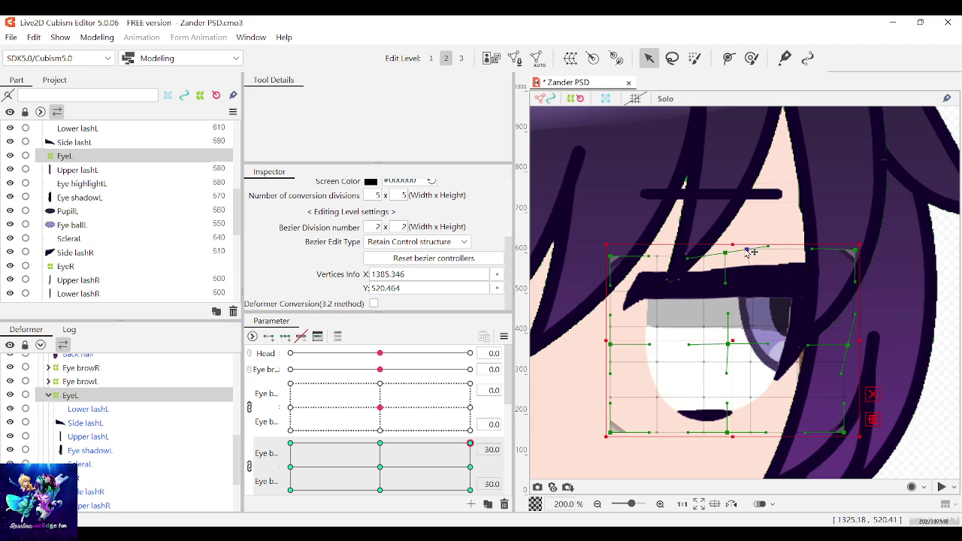
{"action": "left_click_drag", "start_coordinate": [469, 443], "coordinate": [548, 421]}
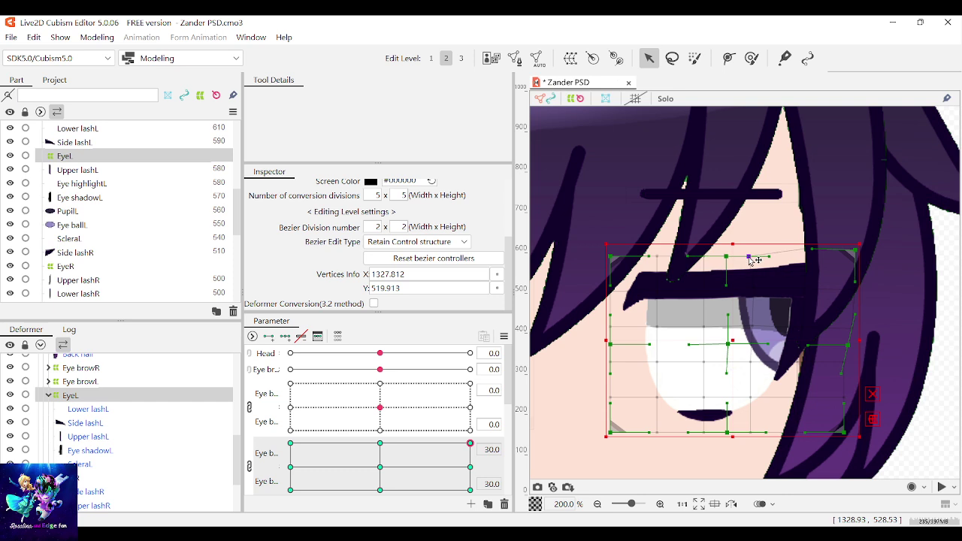
{"action": "left_click_drag", "start_coordinate": [456, 459], "coordinate": [481, 425]}
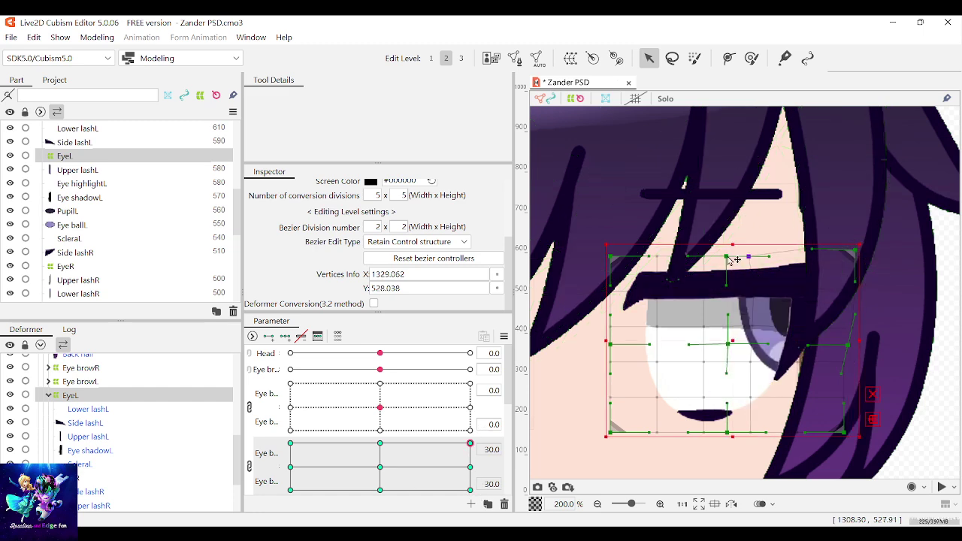
{"action": "left_click_drag", "start_coordinate": [726, 256], "coordinate": [727, 247]}
At horizontal 30, vertical -30, pull EyeL's lower outer corner down and outward and adjust the adjoining edges
{"action": "left_click_drag", "start_coordinate": [470, 443], "coordinate": [471, 495]}
{"action": "scroll", "coordinate": [792, 414], "scroll_direction": "down", "scroll_amount": 1}
{"action": "scroll", "coordinate": [792, 413], "scroll_direction": "up", "scroll_amount": 2}
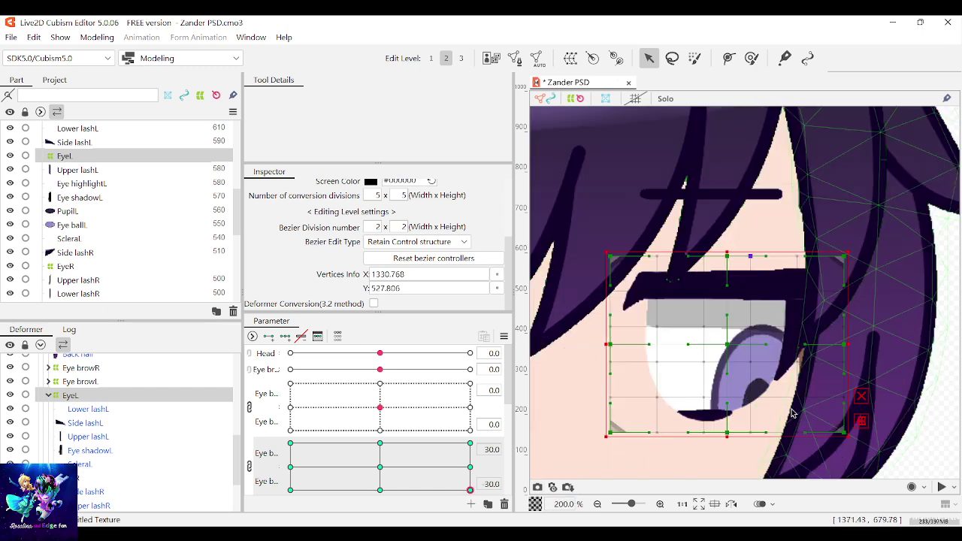
{"action": "scroll", "coordinate": [836, 405], "scroll_direction": "down", "scroll_amount": 2}
{"action": "scroll", "coordinate": [845, 430], "scroll_direction": "up", "scroll_amount": 2}
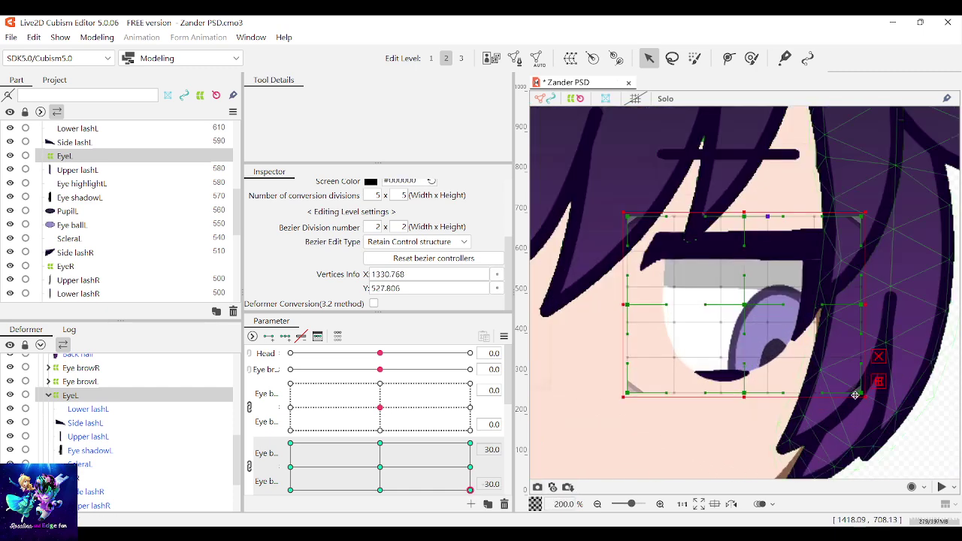
{"action": "left_click_drag", "start_coordinate": [855, 395], "coordinate": [884, 414]}
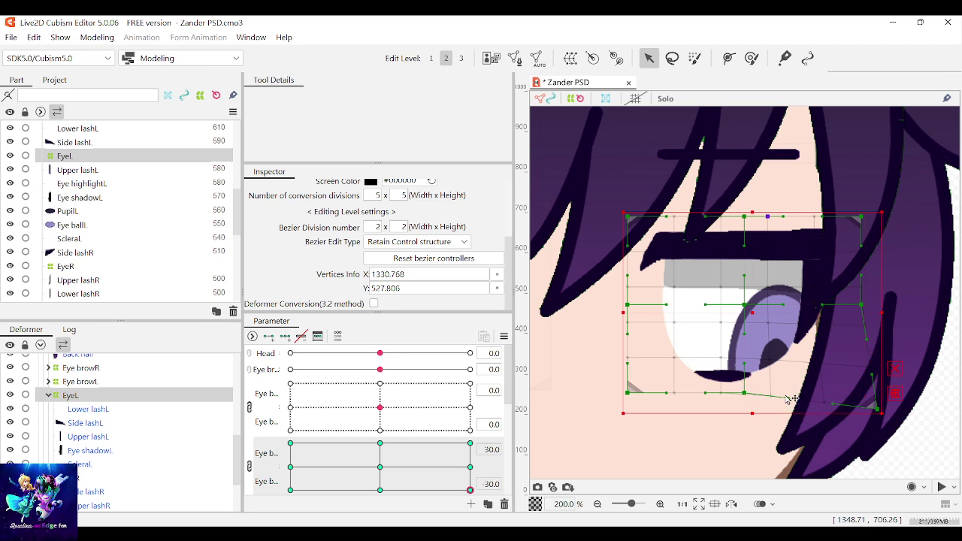
{"action": "left_click_drag", "start_coordinate": [469, 489], "coordinate": [547, 511]}
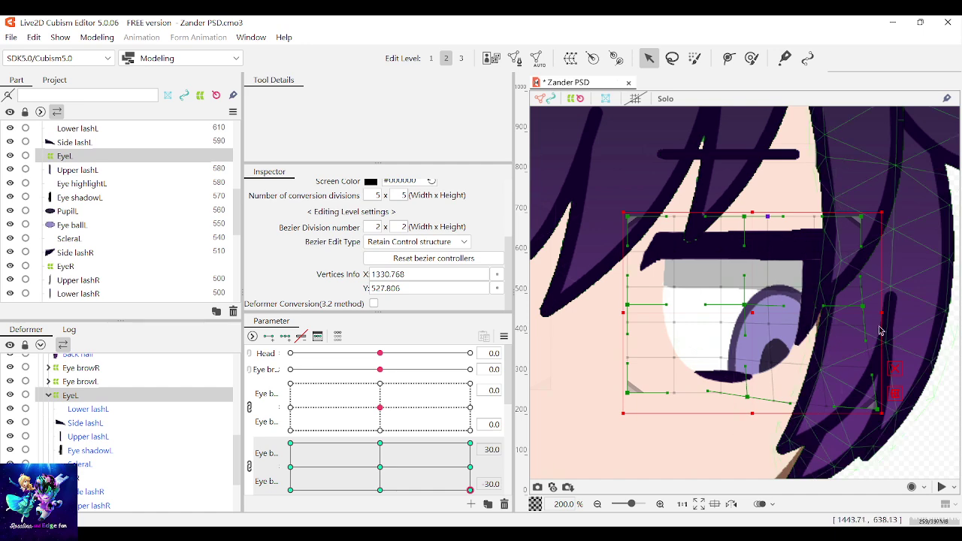
Bow EyeL's lower edge downward at horizontal 0, vertical -30, testing small horizontal changes while shaping it
{"action": "left_click_drag", "start_coordinate": [469, 489], "coordinate": [380, 490]}
{"action": "scroll", "coordinate": [716, 398], "scroll_direction": "up", "scroll_amount": 2}
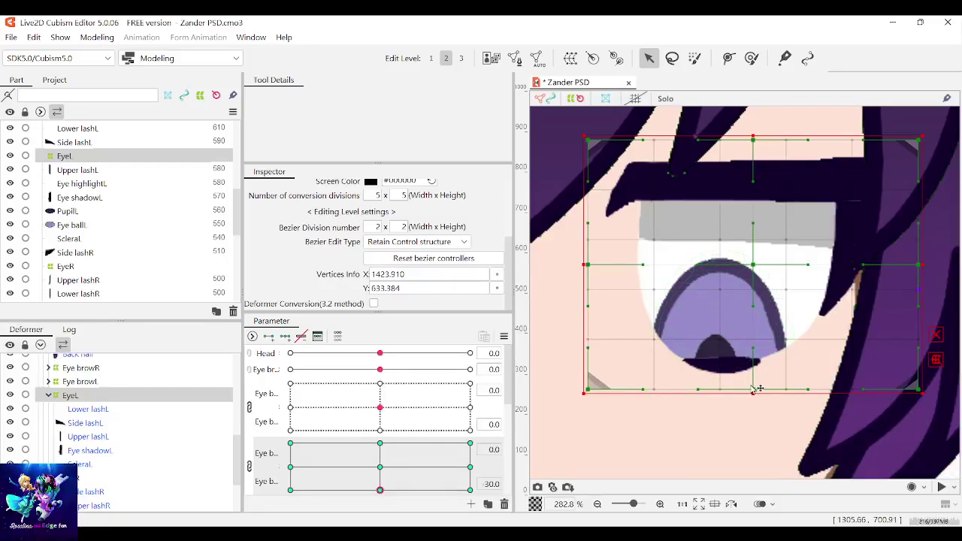
{"action": "left_click_drag", "start_coordinate": [750, 400], "coordinate": [751, 400]}
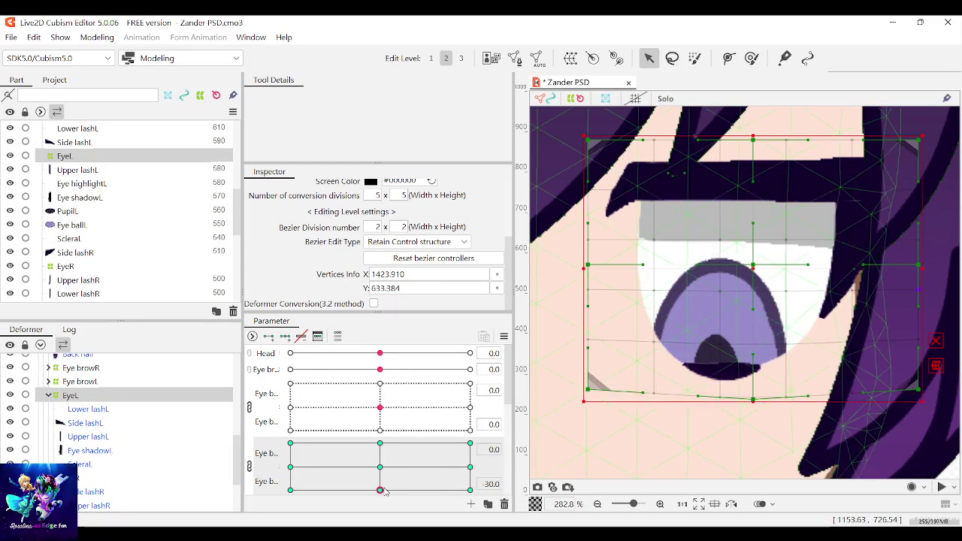
{"action": "left_click_drag", "start_coordinate": [382, 490], "coordinate": [374, 516]}
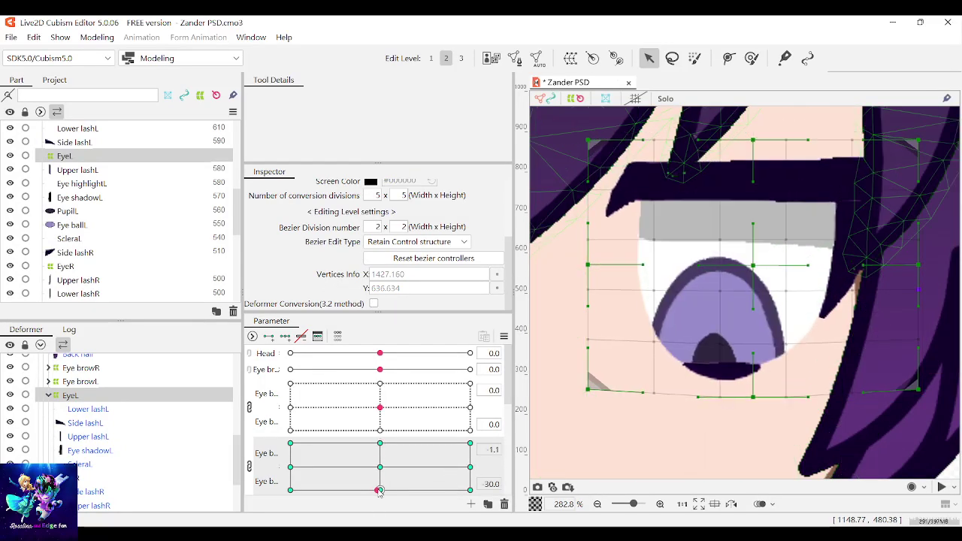
{"action": "left_click", "coordinate": [653, 398]}
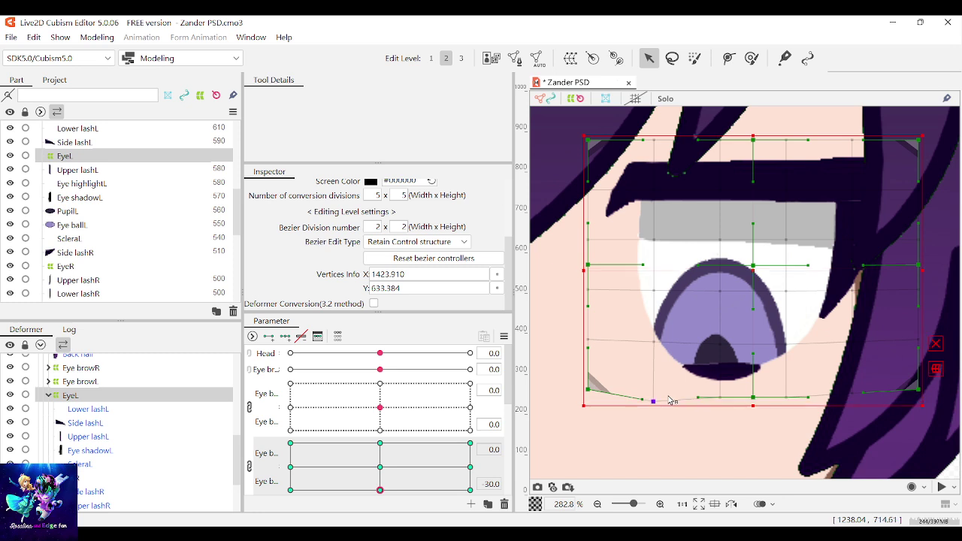
{"action": "mouse_move", "coordinate": [381, 489]}
{"action": "left_mouse_down"}
{"action": "mouse_move", "coordinate": [381, 464]}
{"action": "mouse_move", "coordinate": [392, 497]}
{"action": "mouse_move", "coordinate": [398, 491]}
{"action": "left_mouse_up"}
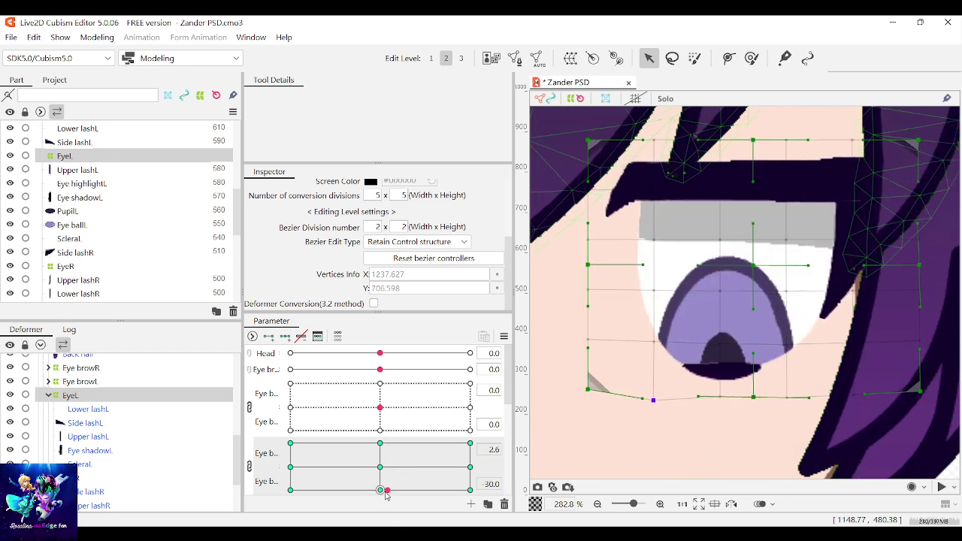
{"action": "left_click", "coordinate": [381, 490]}
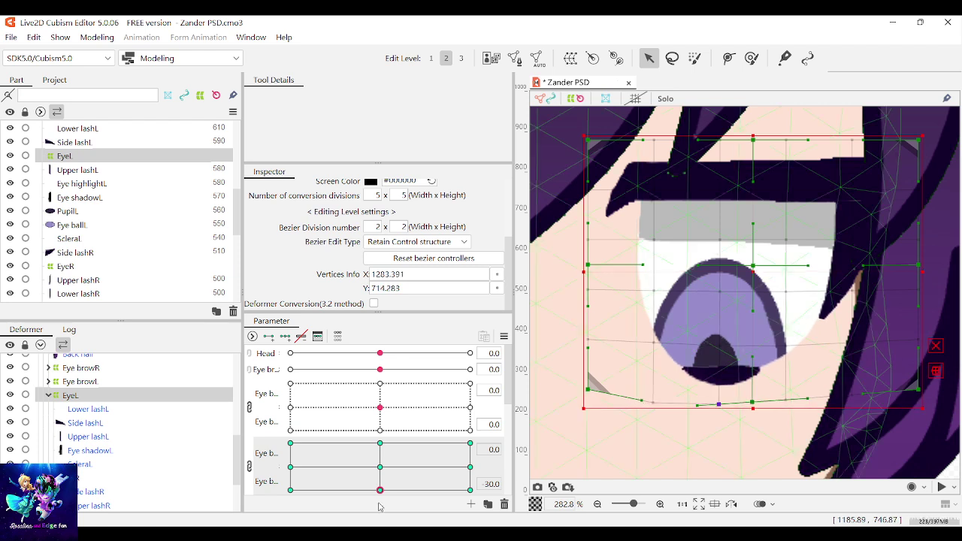
At horizontal -30, vertical -30, pull EyeL's lower inner corner down and outward and reshape the inner edge
{"action": "left_click_drag", "start_coordinate": [380, 490], "coordinate": [277, 508]}
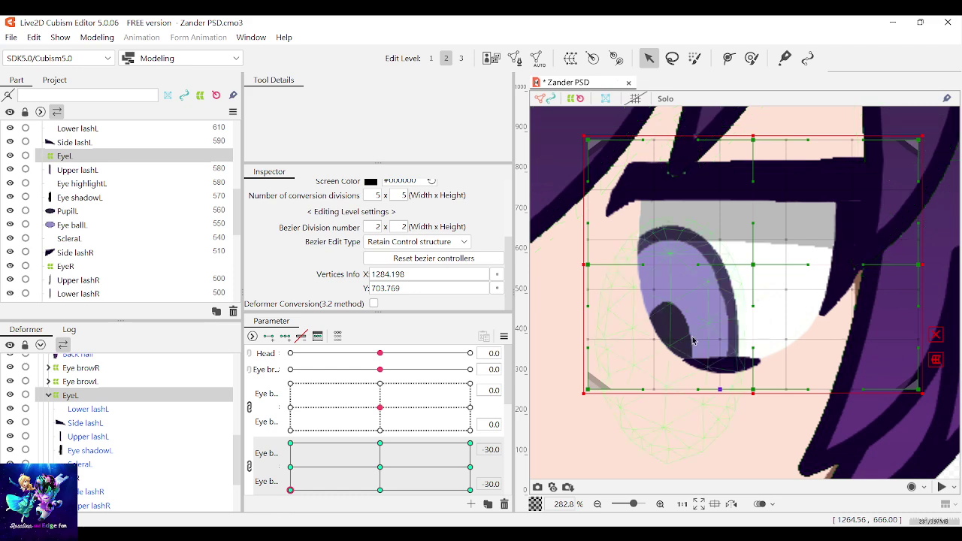
{"action": "left_click_drag", "start_coordinate": [584, 403], "coordinate": [581, 405]}
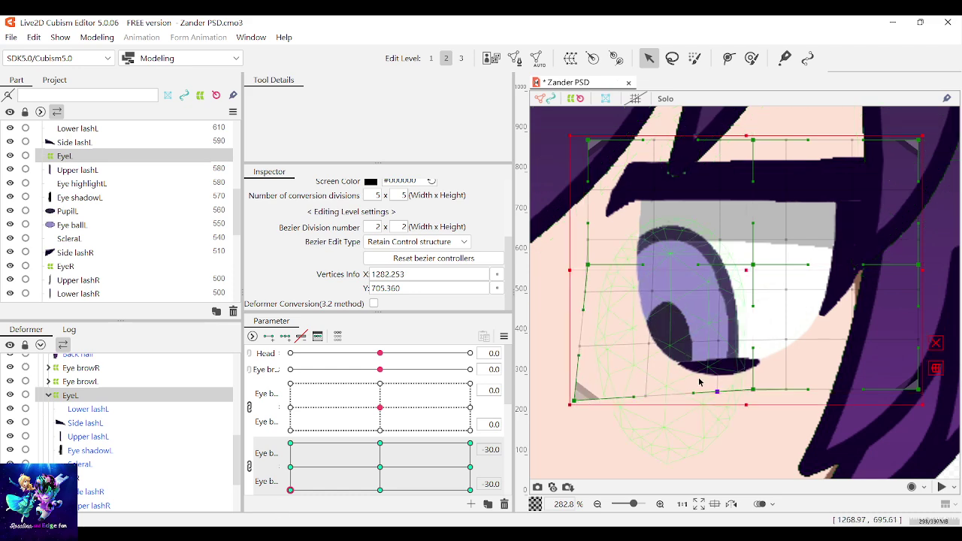
{"action": "left_click", "coordinate": [579, 347]}
Test the downward gaze from horizontal -30 and lower the middle of EyeL's bottom edge at horizontal 30, vertical -30
{"action": "mouse_move", "coordinate": [291, 490]}
{"action": "left_mouse_down"}
{"action": "mouse_move", "coordinate": [358, 459]}
{"action": "mouse_move", "coordinate": [286, 506]}
{"action": "mouse_move", "coordinate": [285, 497]}
{"action": "mouse_move", "coordinate": [414, 495]}
{"action": "mouse_move", "coordinate": [316, 499]}
{"action": "mouse_move", "coordinate": [375, 504]}
{"action": "mouse_move", "coordinate": [289, 512]}
{"action": "mouse_move", "coordinate": [375, 513]}
{"action": "mouse_move", "coordinate": [290, 512]}
{"action": "left_mouse_up"}
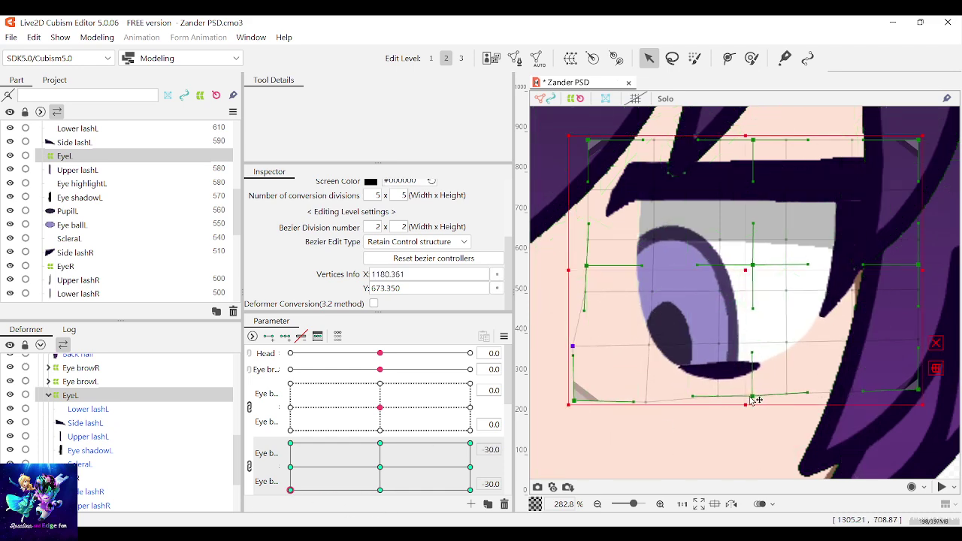
{"action": "left_click_drag", "start_coordinate": [306, 490], "coordinate": [328, 502]}
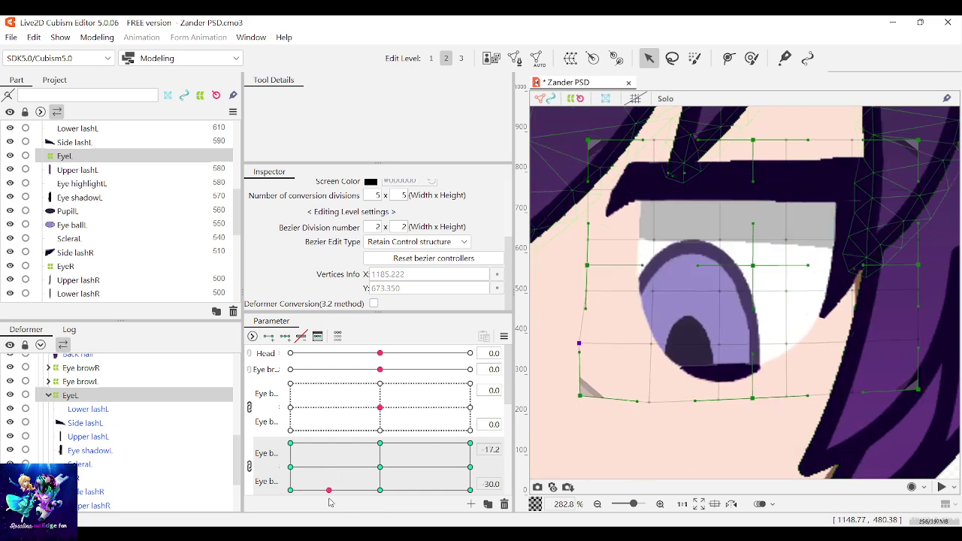
{"action": "left_click_drag", "start_coordinate": [429, 508], "coordinate": [472, 494]}
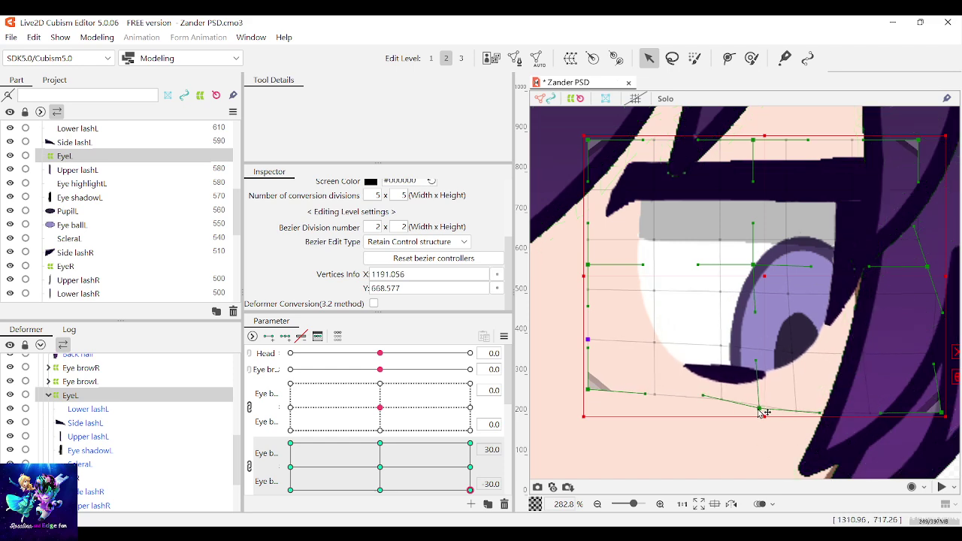
At horizontal -30, vertical 0, pull the middle of EyeL's inner edge outward and curve the points above and below it
{"action": "mouse_move", "coordinate": [462, 493]}
{"action": "left_mouse_down"}
{"action": "mouse_move", "coordinate": [298, 492]}
{"action": "mouse_move", "coordinate": [331, 490]}
{"action": "mouse_move", "coordinate": [323, 425]}
{"action": "mouse_move", "coordinate": [272, 467]}
{"action": "mouse_move", "coordinate": [290, 466]}
{"action": "left_mouse_up"}
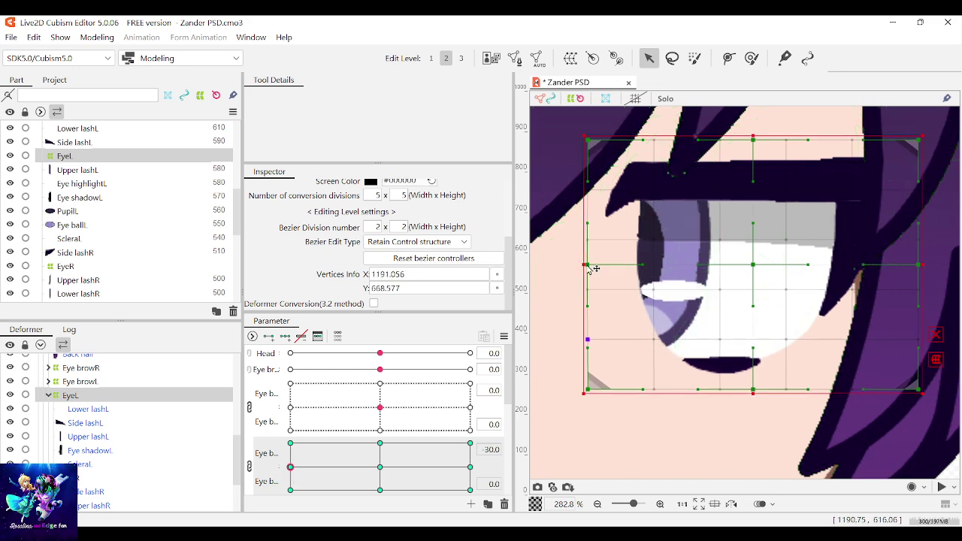
{"action": "left_click_drag", "start_coordinate": [587, 265], "coordinate": [576, 266]}
{"action": "mouse_move", "coordinate": [291, 466]}
{"action": "left_mouse_down"}
{"action": "mouse_move", "coordinate": [398, 466]}
{"action": "mouse_move", "coordinate": [265, 468]}
{"action": "mouse_move", "coordinate": [343, 466]}
{"action": "mouse_move", "coordinate": [300, 464]}
{"action": "mouse_move", "coordinate": [338, 467]}
{"action": "mouse_move", "coordinate": [299, 477]}
{"action": "mouse_move", "coordinate": [290, 467]}
{"action": "left_mouse_up"}
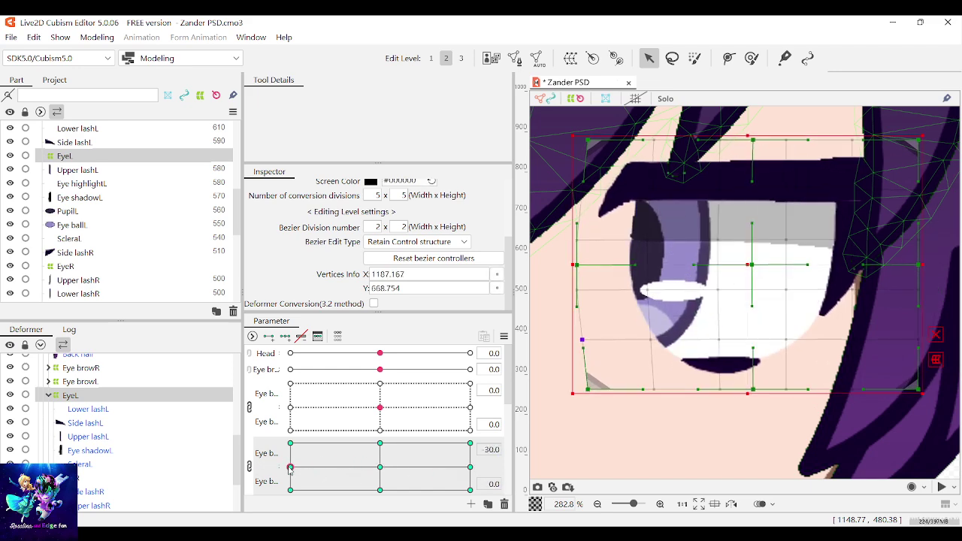
{"action": "left_click", "coordinate": [586, 163]}
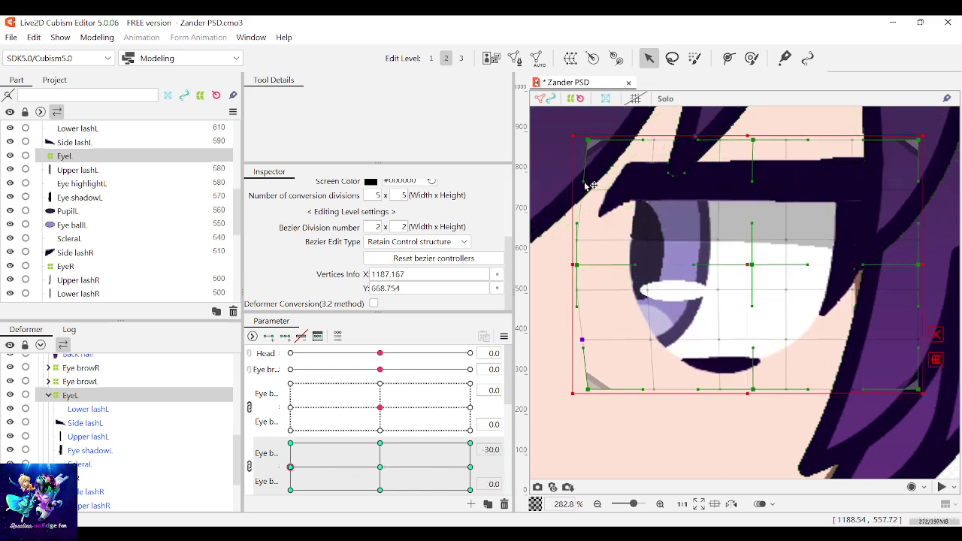
{"action": "left_click_drag", "start_coordinate": [567, 181], "coordinate": [565, 185]}
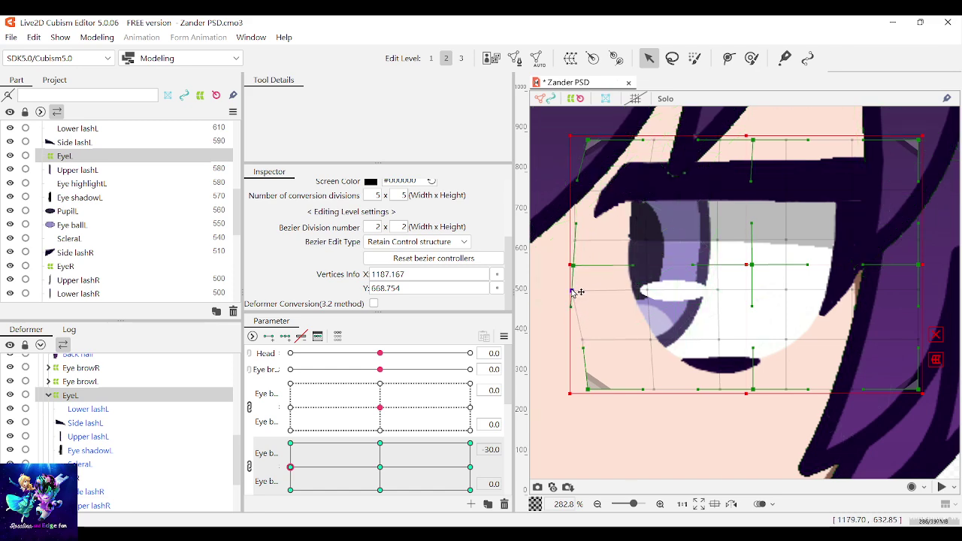
{"action": "left_click_drag", "start_coordinate": [579, 337], "coordinate": [555, 367]}
At horizontal -30, vertical 30, pull EyeL's upper inner corner up and outward and bow the adjoining top and inner edges
{"action": "left_click_drag", "start_coordinate": [304, 487], "coordinate": [254, 409]}
{"action": "scroll", "coordinate": [719, 328], "scroll_direction": "down", "scroll_amount": 2}
{"action": "scroll", "coordinate": [656, 228], "scroll_direction": "up", "scroll_amount": 2}
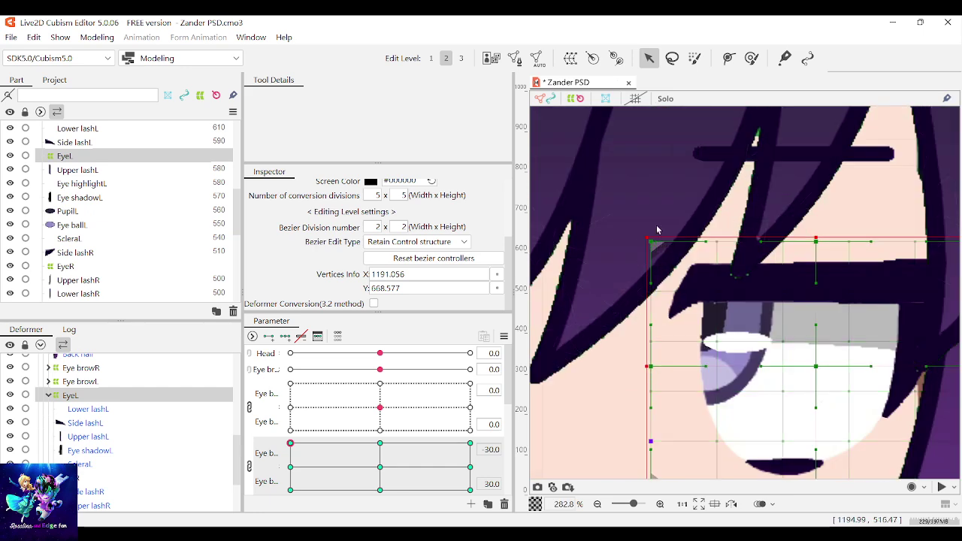
{"action": "scroll", "coordinate": [661, 257], "scroll_direction": "up", "scroll_amount": 1}
{"action": "left_click_drag", "start_coordinate": [650, 240], "coordinate": [638, 230]}
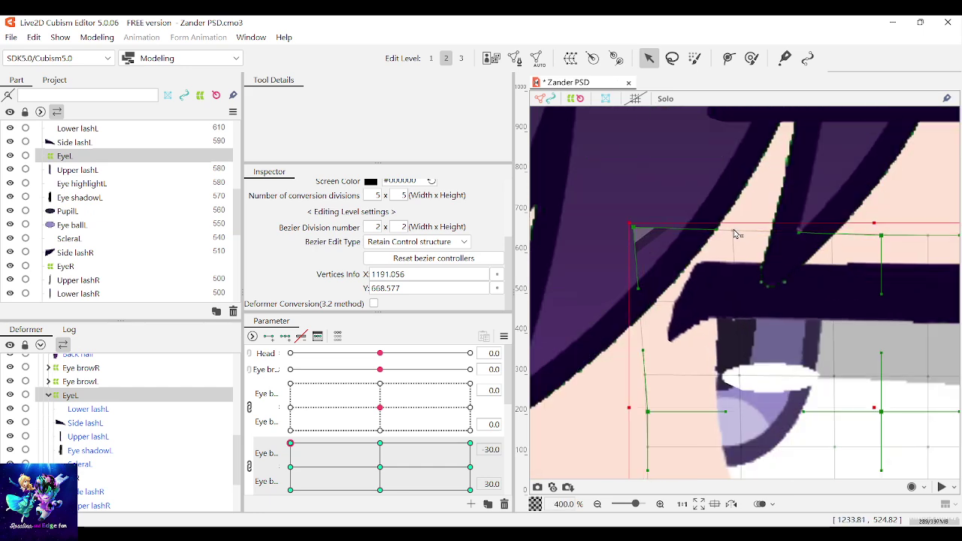
{"action": "left_click_drag", "start_coordinate": [735, 233], "coordinate": [734, 219]}
{"action": "left_click_drag", "start_coordinate": [643, 351], "coordinate": [617, 356]}
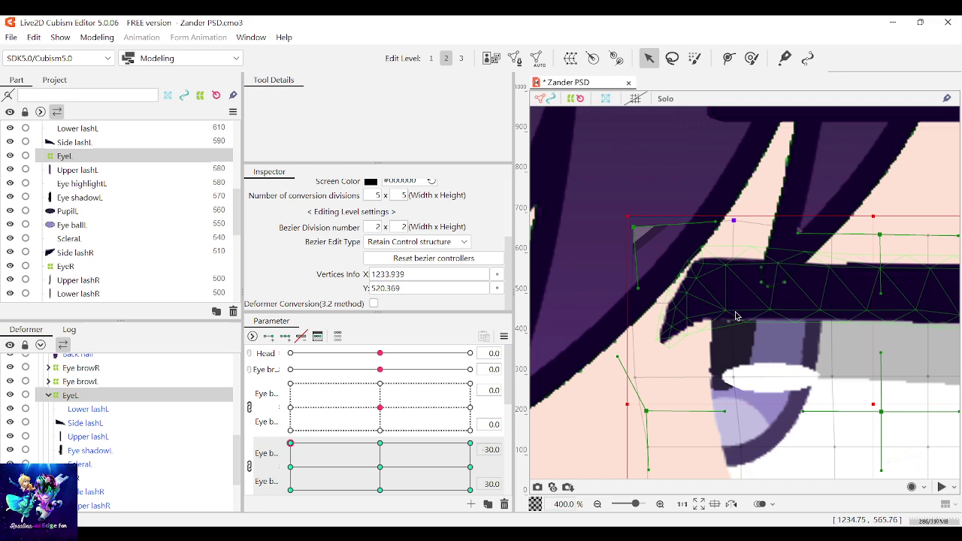
{"action": "left_click_drag", "start_coordinate": [734, 308], "coordinate": [739, 307]}
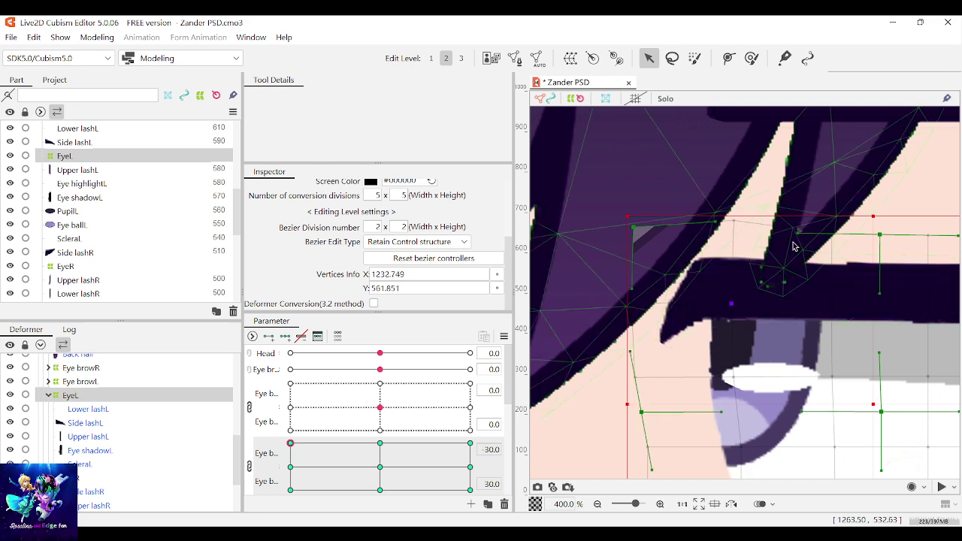
{"action": "left_click_drag", "start_coordinate": [801, 232], "coordinate": [801, 218]}
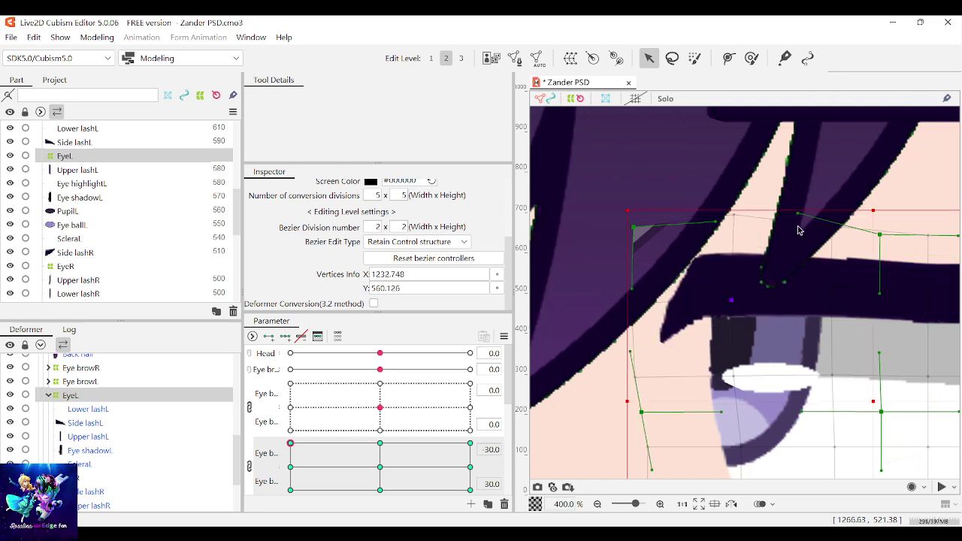
Adjust EyeL's interior grid point near the highlight and bulge the lower part of the inner edge outward at this key
{"action": "scroll", "coordinate": [785, 308], "scroll_direction": "down", "scroll_amount": 3}
{"action": "scroll", "coordinate": [769, 360], "scroll_direction": "up", "scroll_amount": 3}
{"action": "left_click_drag", "start_coordinate": [762, 362], "coordinate": [751, 371]}
{"action": "key", "text": "ctrl+z"}
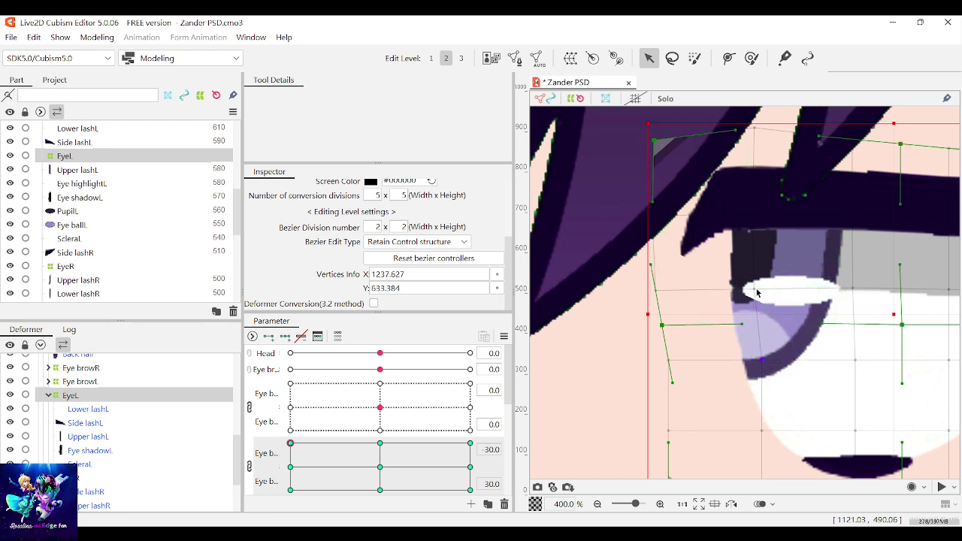
{"action": "left_click_drag", "start_coordinate": [756, 289], "coordinate": [754, 296]}
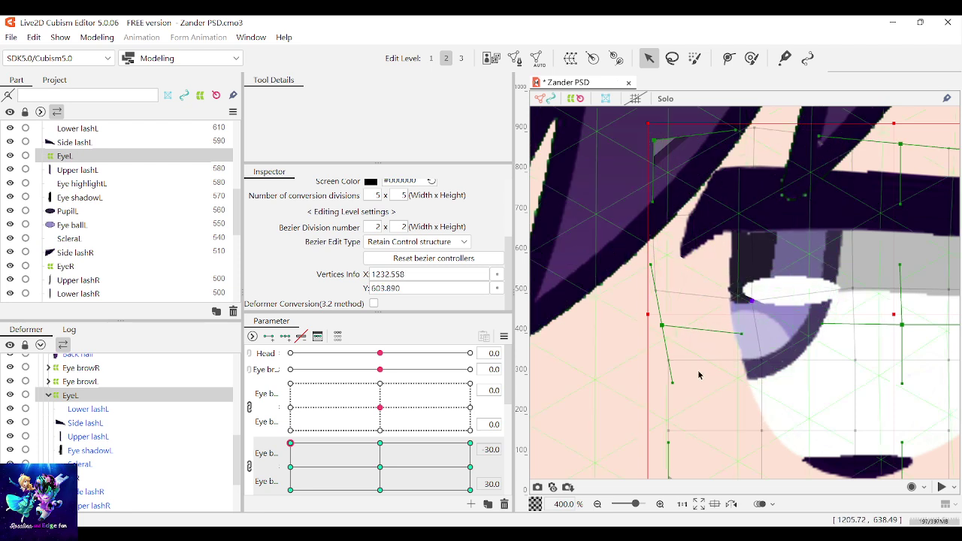
{"action": "left_click_drag", "start_coordinate": [668, 360], "coordinate": [647, 365]}
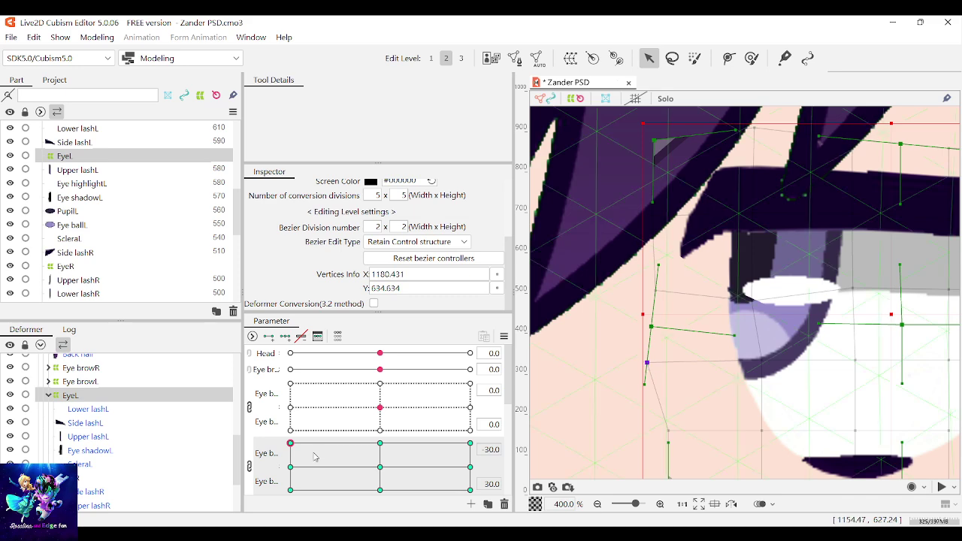
At horizontal -30, vertical -30, lower EyeL's inner bottom points slightly and pull the lower inner edge outward
{"action": "left_click_drag", "start_coordinate": [306, 462], "coordinate": [290, 490]}
{"action": "scroll", "coordinate": [759, 333], "scroll_direction": "down", "scroll_amount": 3}
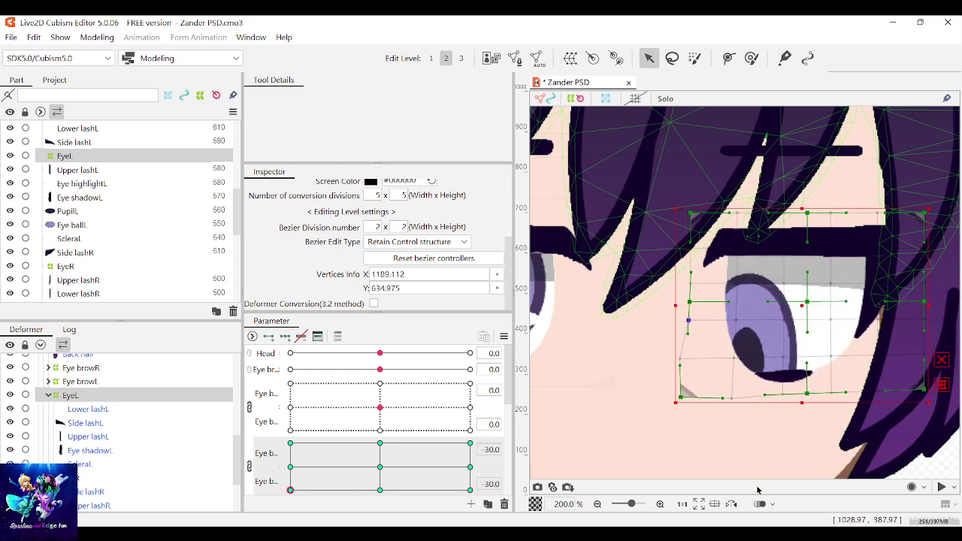
{"action": "left_click_drag", "start_coordinate": [649, 382], "coordinate": [650, 381]}
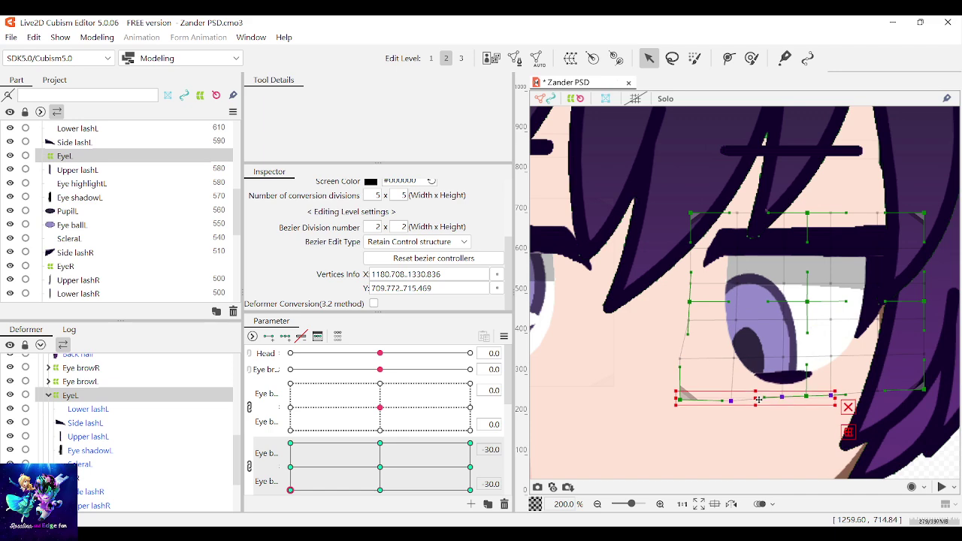
{"action": "left_click_drag", "start_coordinate": [674, 360], "coordinate": [670, 361]}
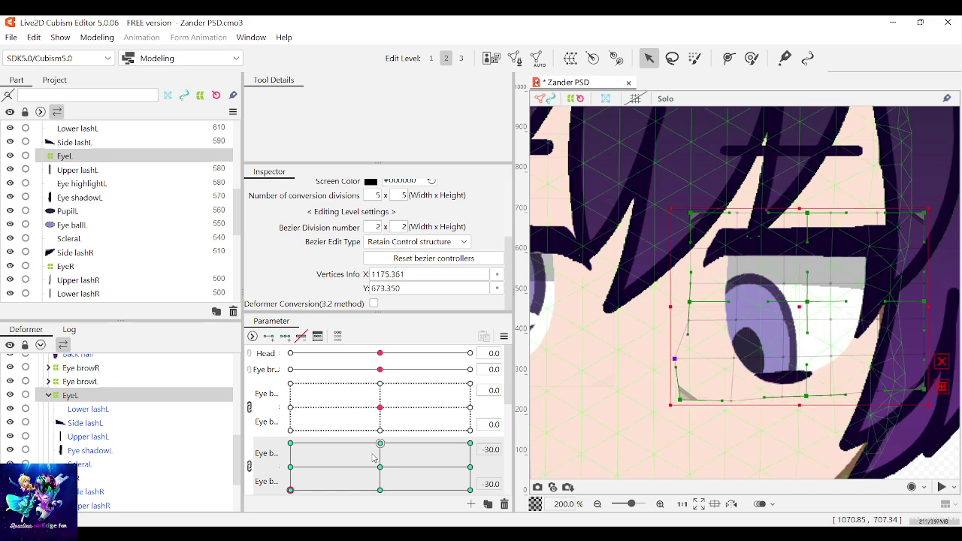
At horizontal 0, vertical -30, shift EyeL's whole bottom row of points slightly downward and test a small horizontal change
{"action": "left_click_drag", "start_coordinate": [376, 462], "coordinate": [399, 490]}
{"action": "left_click_drag", "start_coordinate": [381, 489], "coordinate": [379, 496]}
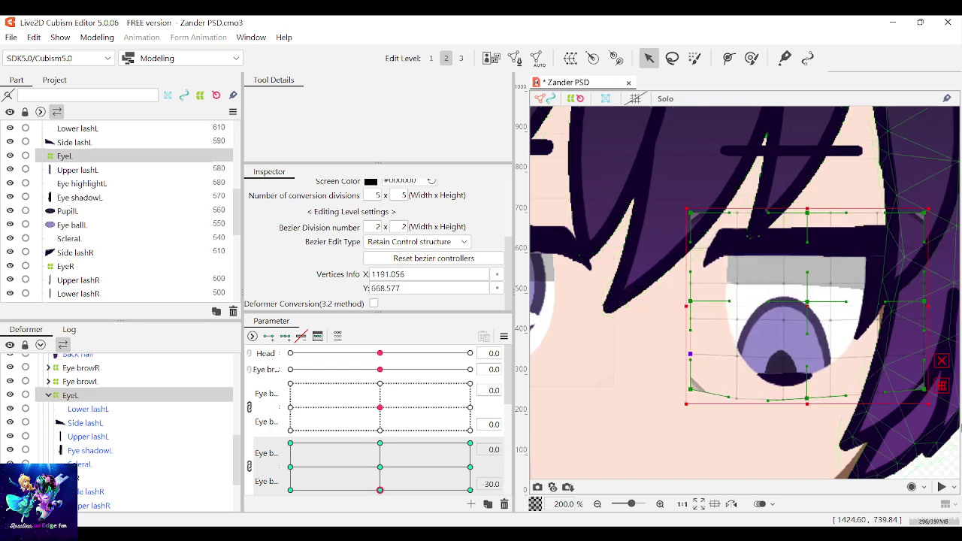
{"action": "left_click_drag", "start_coordinate": [951, 439], "coordinate": [670, 369]}
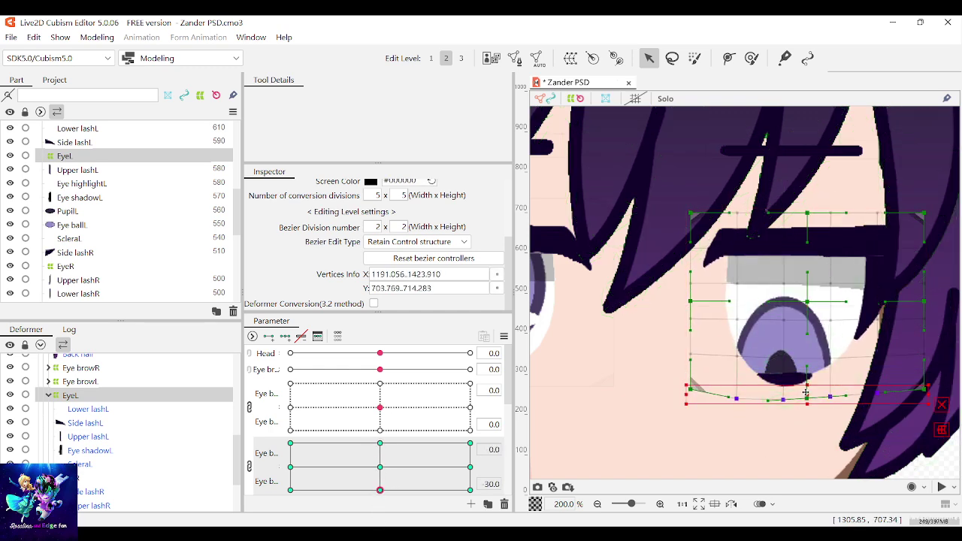
{"action": "left_click_drag", "start_coordinate": [805, 391], "coordinate": [805, 397]}
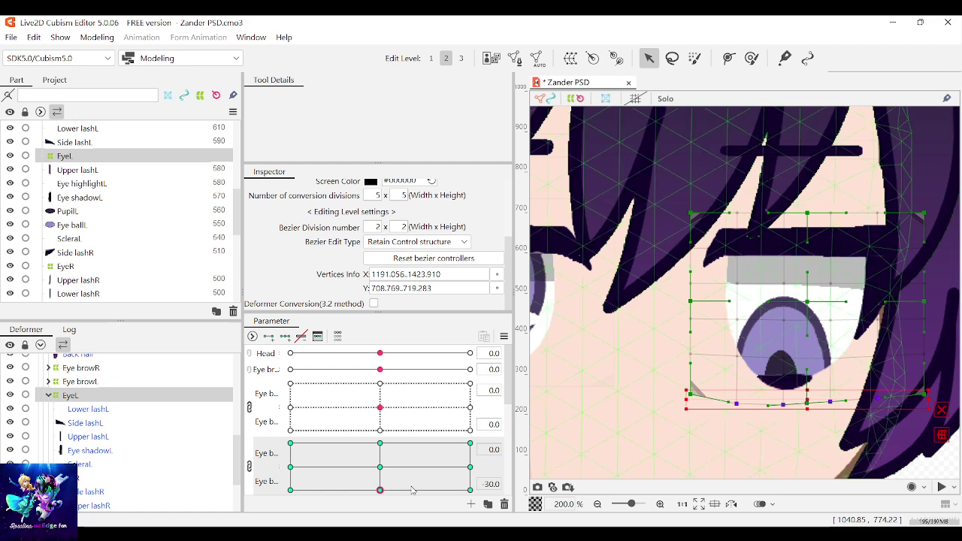
{"action": "mouse_move", "coordinate": [379, 489]}
{"action": "left_mouse_down"}
{"action": "mouse_move", "coordinate": [379, 433]}
{"action": "mouse_move", "coordinate": [383, 492]}
{"action": "left_mouse_up"}
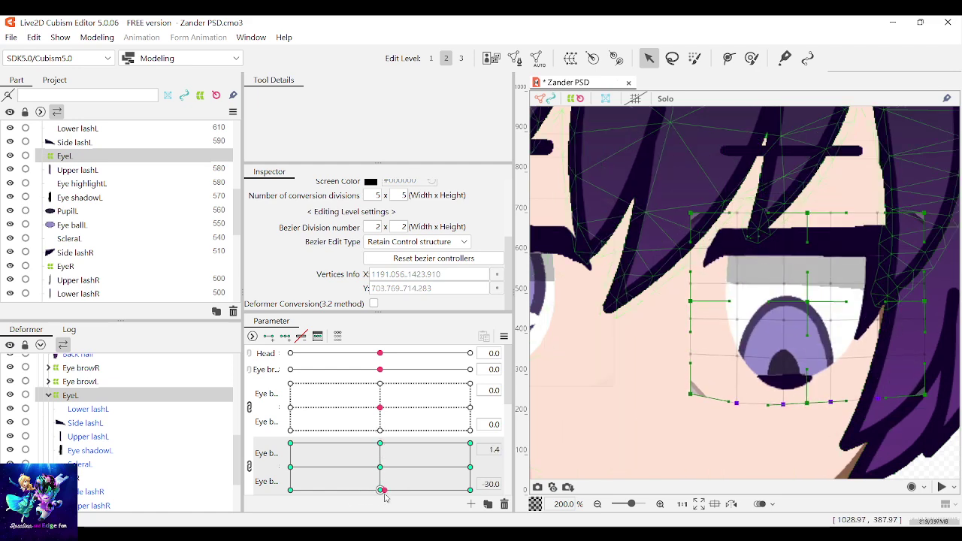
{"action": "scroll", "coordinate": [918, 371], "scroll_direction": "down", "scroll_amount": 3}
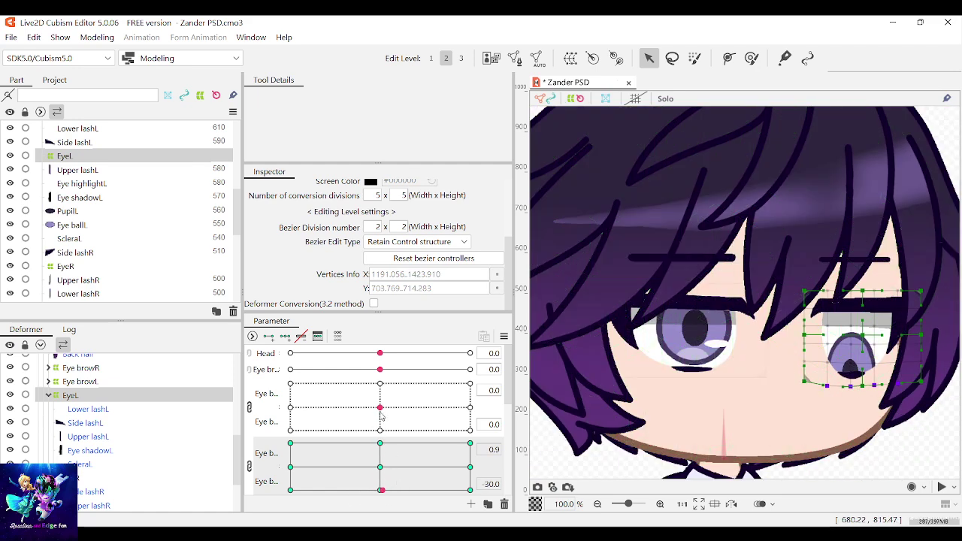
Set the right eye's gaze to vertical -30 for comparison and raise EyeL's bottom row back up at horizontal 0, vertical -30
{"action": "left_click_drag", "start_coordinate": [381, 414], "coordinate": [380, 440]}
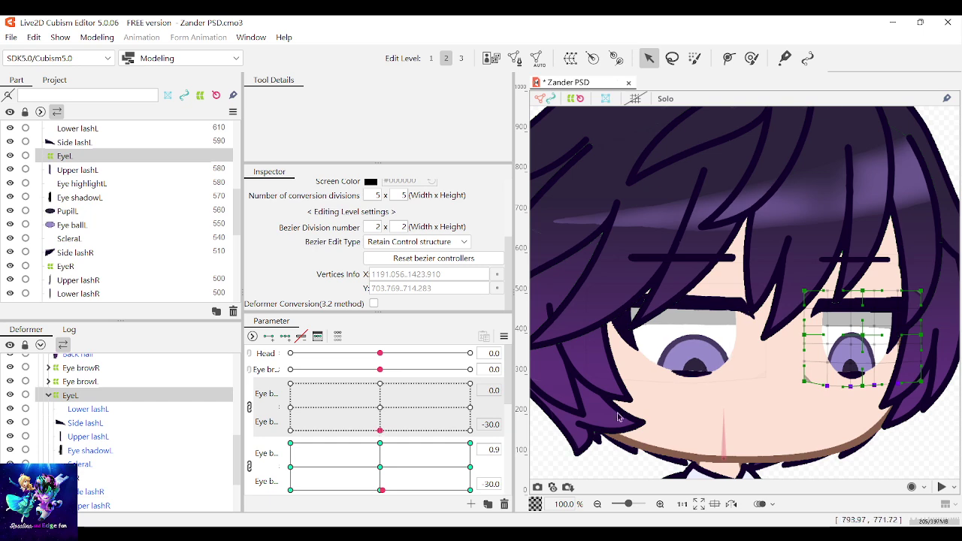
{"action": "scroll", "coordinate": [879, 394], "scroll_direction": "up", "scroll_amount": 2}
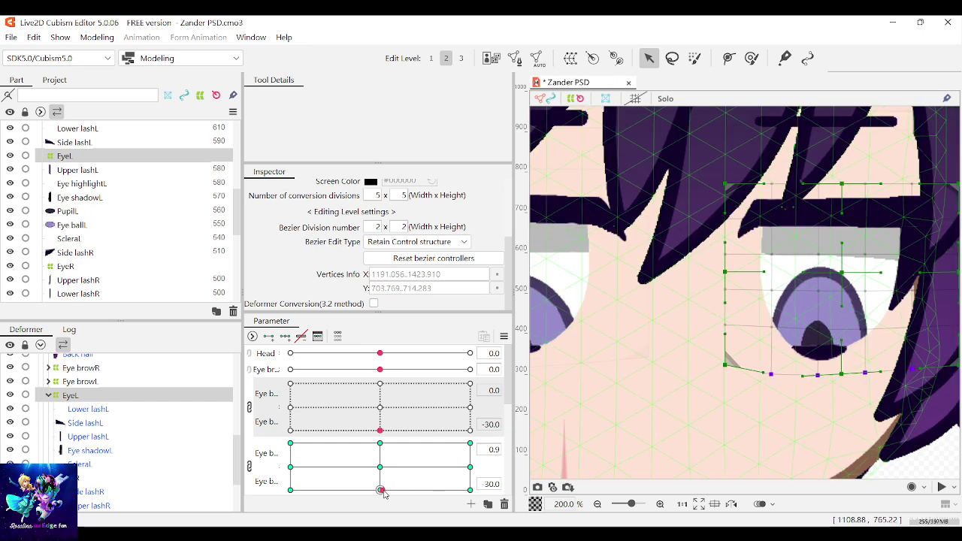
{"action": "left_click", "coordinate": [380, 490]}
{"action": "left_click_drag", "start_coordinate": [841, 372], "coordinate": [842, 368]}
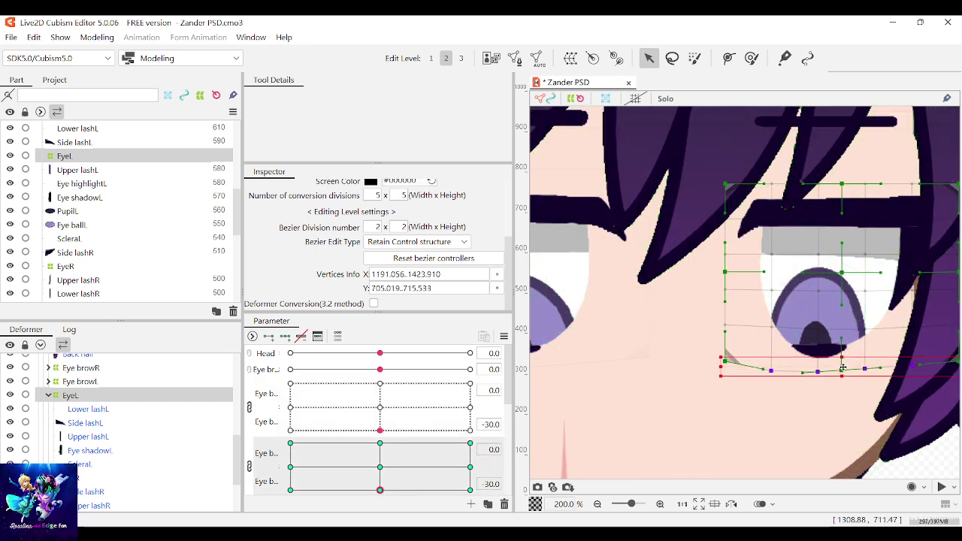
{"action": "scroll", "coordinate": [845, 370], "scroll_direction": "up", "scroll_amount": 1}
{"action": "scroll", "coordinate": [860, 377], "scroll_direction": "down", "scroll_amount": 2}
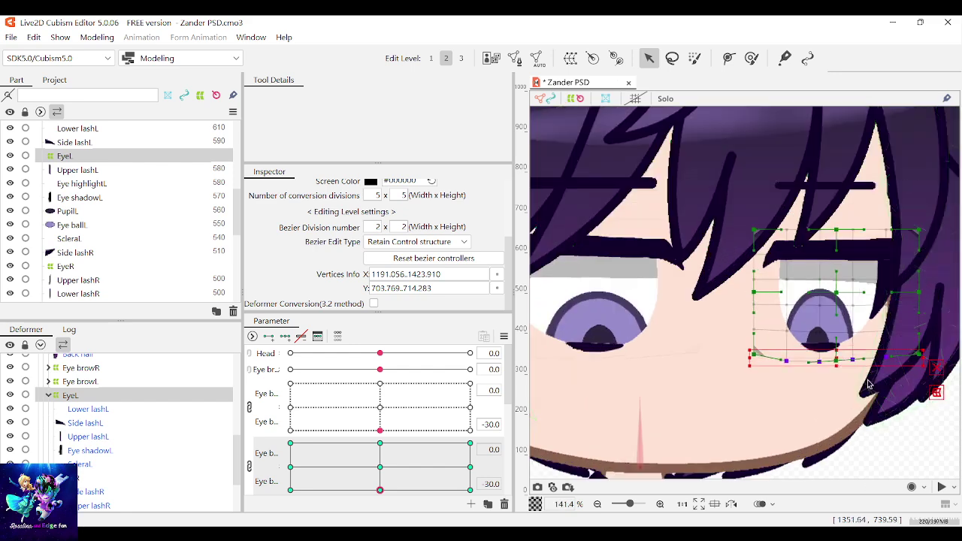
Return both eyes' gaze parameters to 0 and compare the EyeR and EyeL deformers at the neutral gaze
{"action": "left_click_drag", "start_coordinate": [380, 490], "coordinate": [380, 467]}
{"action": "left_click", "coordinate": [381, 408]}
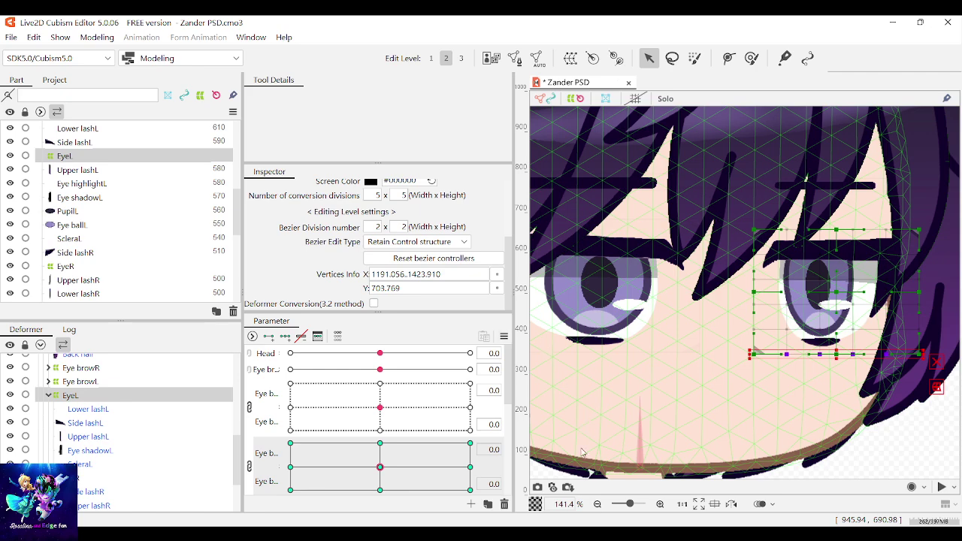
{"action": "scroll", "coordinate": [822, 342], "scroll_direction": "down", "scroll_amount": 2}
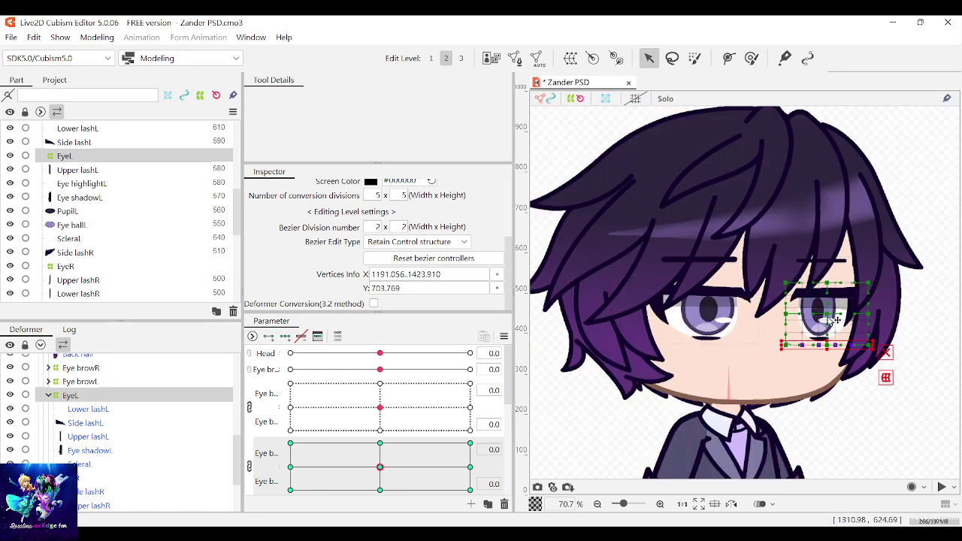
{"action": "left_click", "coordinate": [910, 425]}
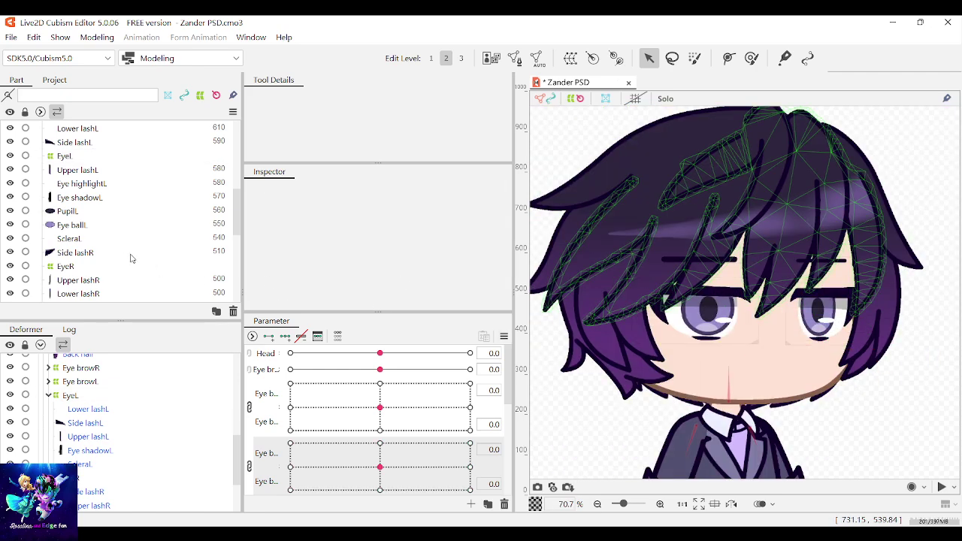
{"action": "left_click", "coordinate": [81, 266]}
{"action": "scroll", "coordinate": [806, 353], "scroll_direction": "up", "scroll_amount": 2}
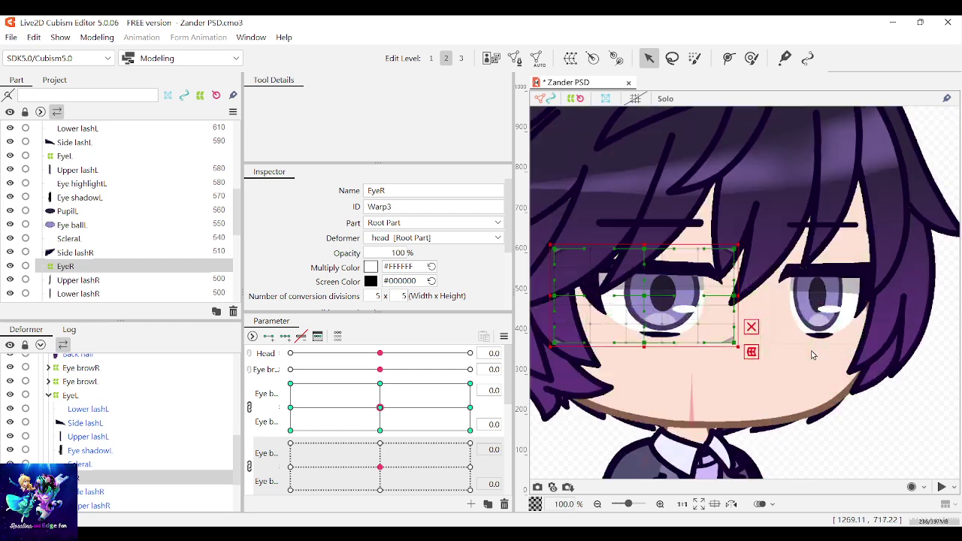
{"action": "left_click", "coordinate": [64, 155]}
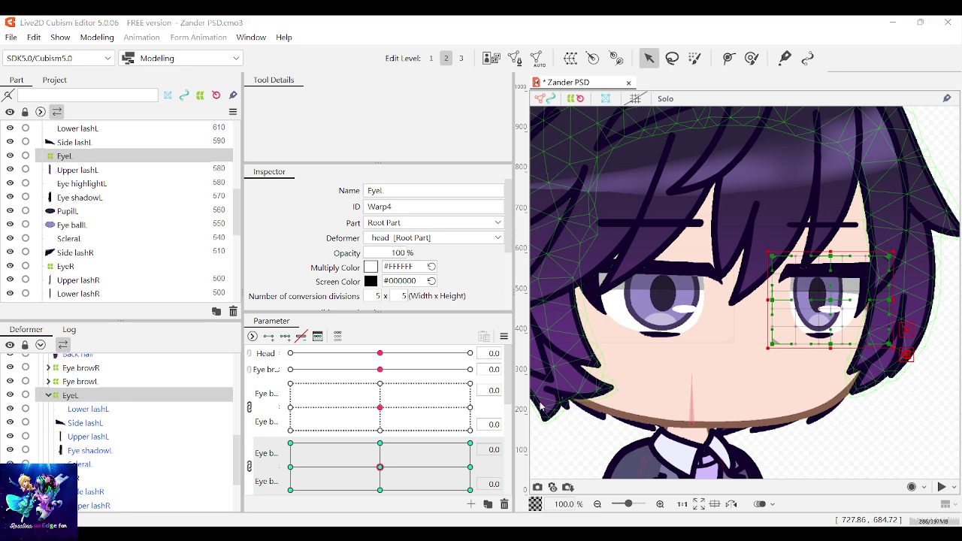
{"action": "mouse_move", "coordinate": [380, 467]}
{"action": "left_mouse_down"}
{"action": "mouse_move", "coordinate": [399, 455]}
{"action": "mouse_move", "coordinate": [330, 467]}
{"action": "mouse_move", "coordinate": [375, 464]}
{"action": "mouse_move", "coordinate": [329, 459]}
{"action": "mouse_move", "coordinate": [311, 487]}
{"action": "mouse_move", "coordinate": [471, 470]}
{"action": "mouse_move", "coordinate": [470, 443]}
{"action": "mouse_move", "coordinate": [403, 436]}
{"action": "mouse_move", "coordinate": [428, 458]}
{"action": "mouse_move", "coordinate": [358, 488]}
{"action": "mouse_move", "coordinate": [391, 451]}
{"action": "mouse_move", "coordinate": [379, 466]}
{"action": "left_mouse_up"}
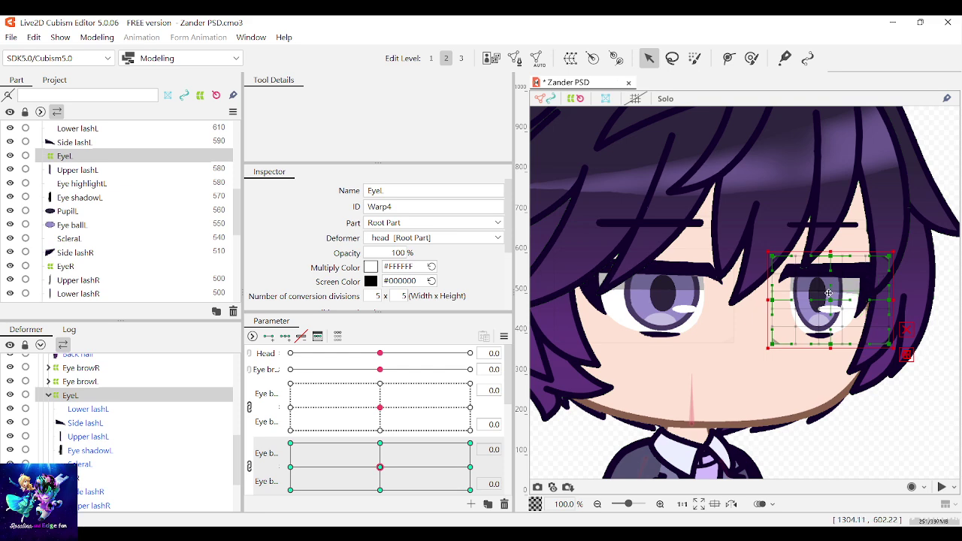
Select the Eye highlightL, PupilL and Eye ballL meshes together at the neutral gaze
{"action": "scroll", "coordinate": [834, 301], "scroll_direction": "up", "scroll_amount": 10}
{"action": "left_click", "coordinate": [761, 308]}
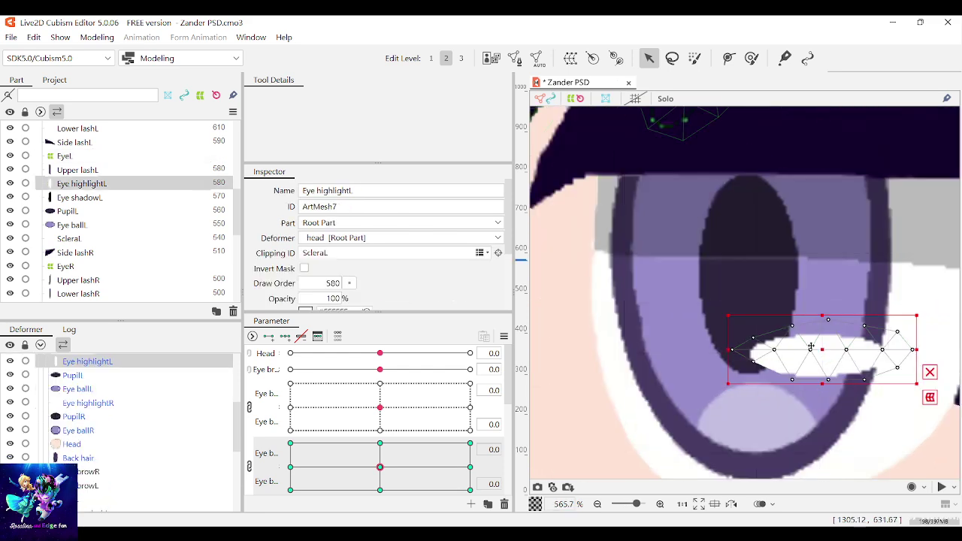
{"action": "left_click", "coordinate": [839, 299], "text": "shift"}
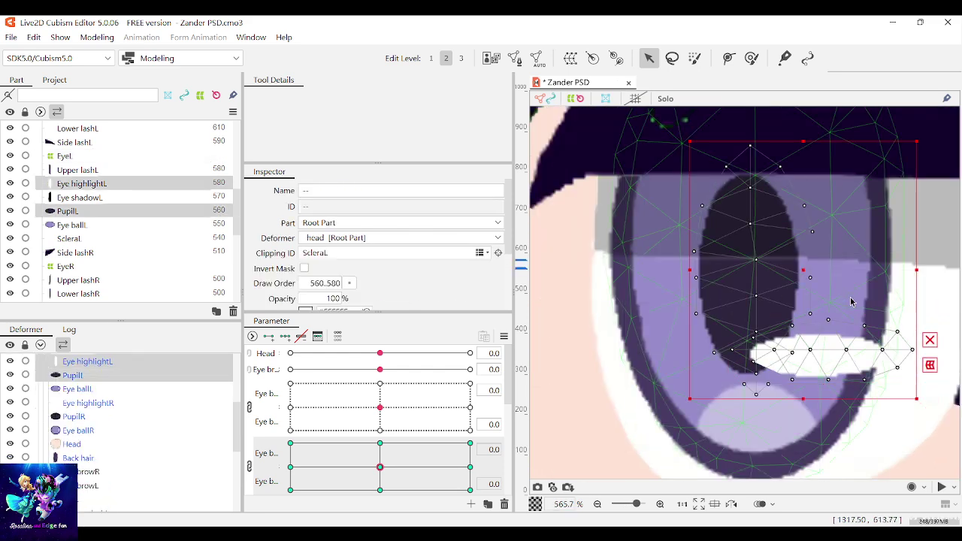
{"action": "left_click", "coordinate": [851, 301], "text": "shift"}
{"action": "scroll", "coordinate": [850, 295], "scroll_direction": "down", "scroll_amount": 4}
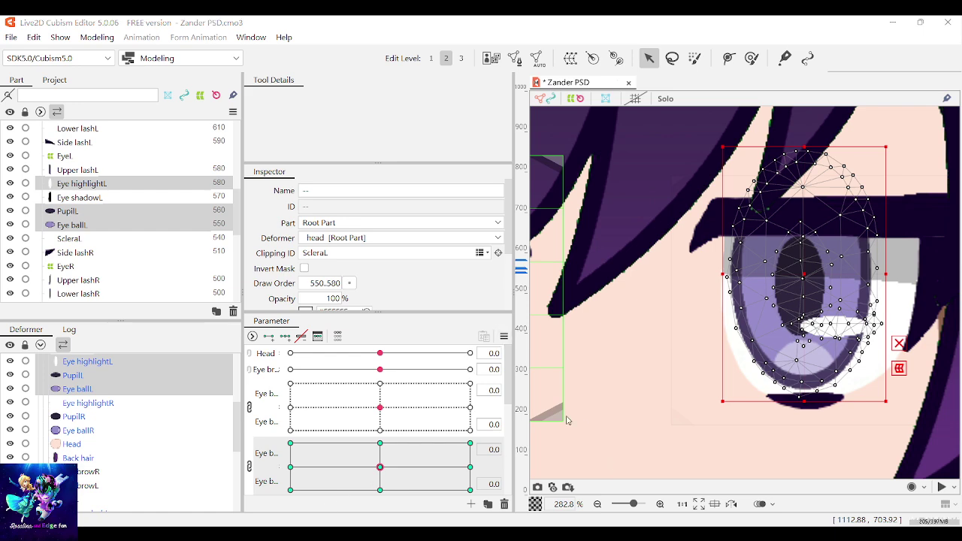
{"action": "mouse_move", "coordinate": [379, 471]}
{"action": "left_mouse_down"}
{"action": "mouse_move", "coordinate": [397, 441]}
{"action": "mouse_move", "coordinate": [303, 468]}
{"action": "mouse_move", "coordinate": [260, 504]}
{"action": "mouse_move", "coordinate": [472, 442]}
{"action": "mouse_move", "coordinate": [472, 467]}
{"action": "mouse_move", "coordinate": [382, 479]}
{"action": "left_mouse_up"}
{"action": "scroll", "coordinate": [846, 350], "scroll_direction": "down", "scroll_amount": 4}
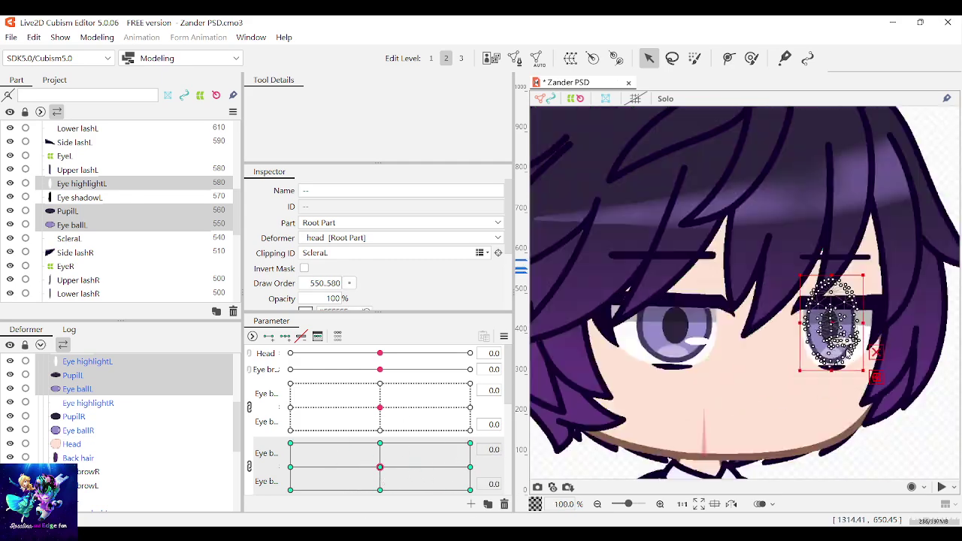
{"action": "scroll", "coordinate": [884, 410], "scroll_direction": "up", "scroll_amount": 1}
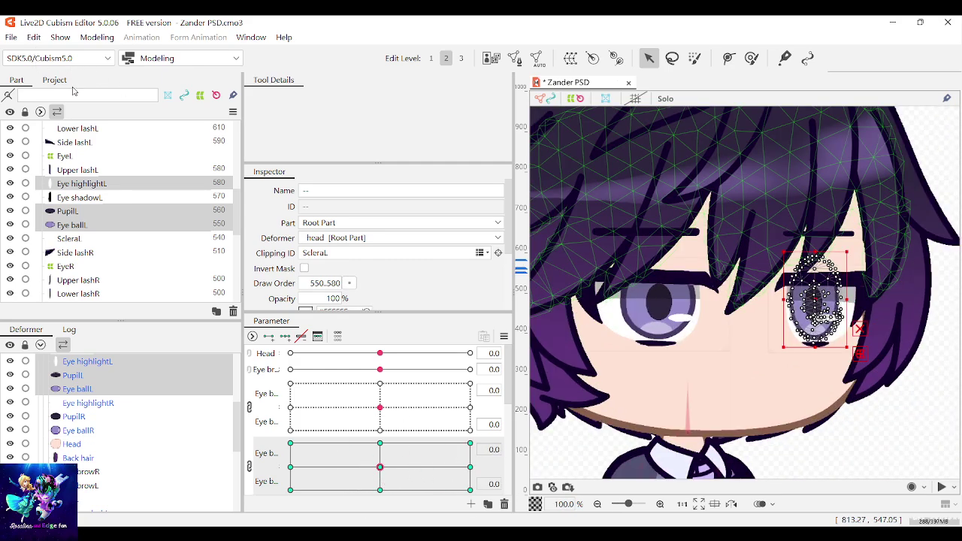
Save the model, clear the mesh selection and select the Eye browR mesh
{"action": "scroll", "coordinate": [786, 206], "scroll_direction": "down", "scroll_amount": 1}
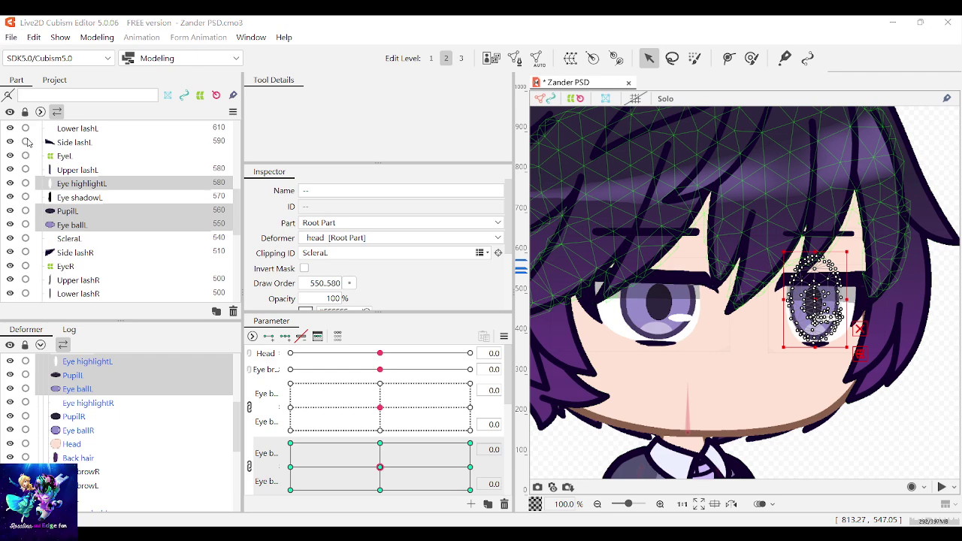
{"action": "key", "text": "ctrl+s"}
{"action": "left_click", "coordinate": [904, 398]}
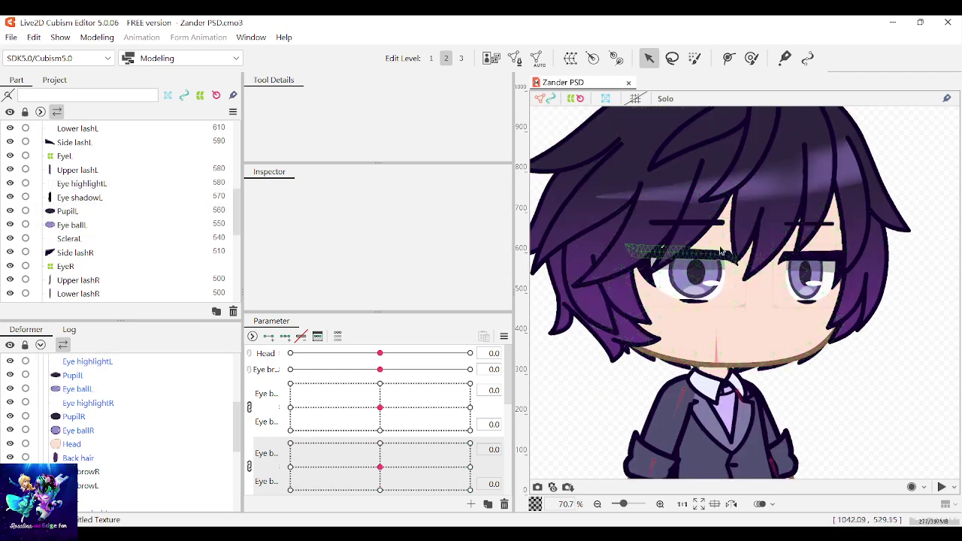
{"action": "left_click", "coordinate": [694, 224]}
{"action": "scroll", "coordinate": [695, 224], "scroll_direction": "up", "scroll_amount": 3}
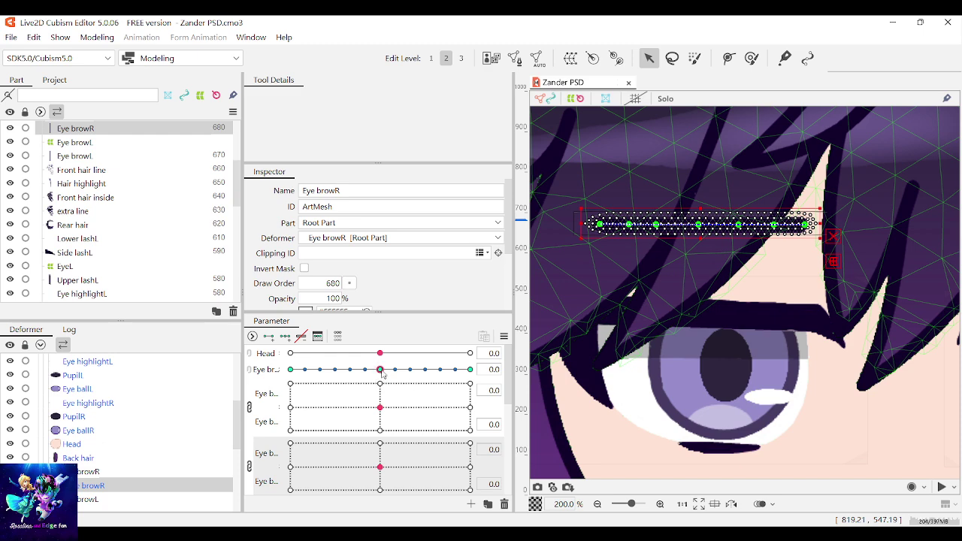
Reorder the parameters so the eyebrow parameters and first eye blink parameter sit below Head, above both linked eyeball pairs, and clear the mesh selection
{"action": "left_click_drag", "start_coordinate": [381, 369], "coordinate": [381, 404]}
{"action": "scroll", "coordinate": [381, 403], "scroll_direction": "down", "scroll_amount": 3}
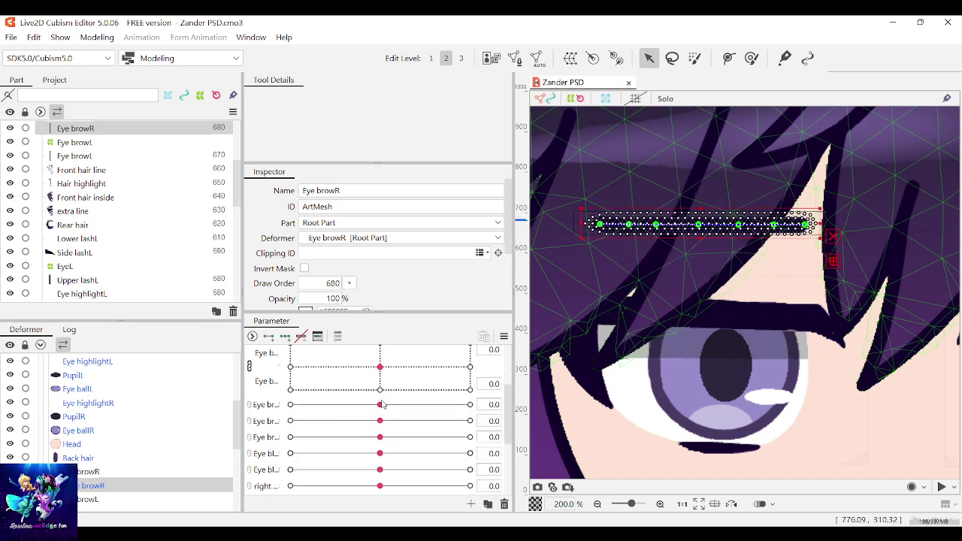
{"action": "left_click", "coordinate": [269, 410]}
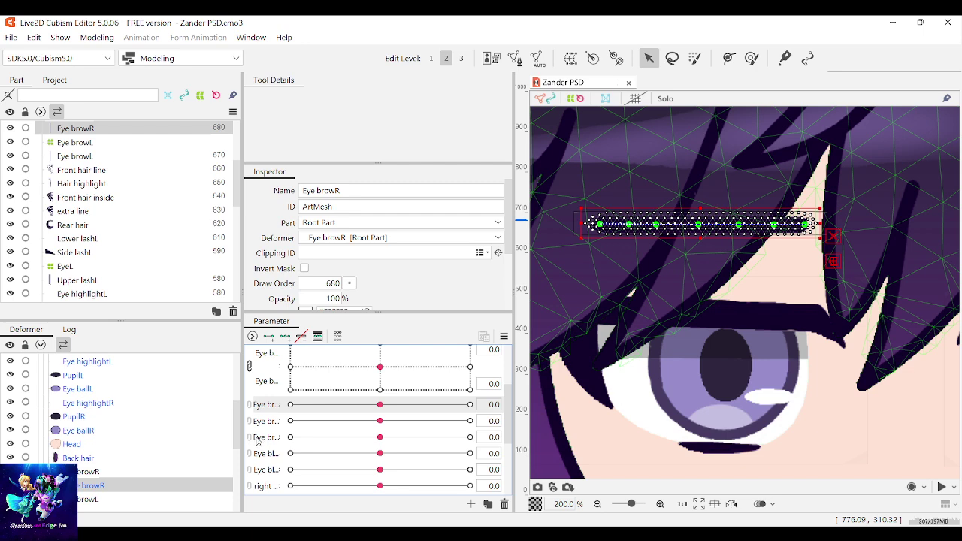
{"action": "scroll", "coordinate": [265, 442], "scroll_direction": "up", "scroll_amount": 2}
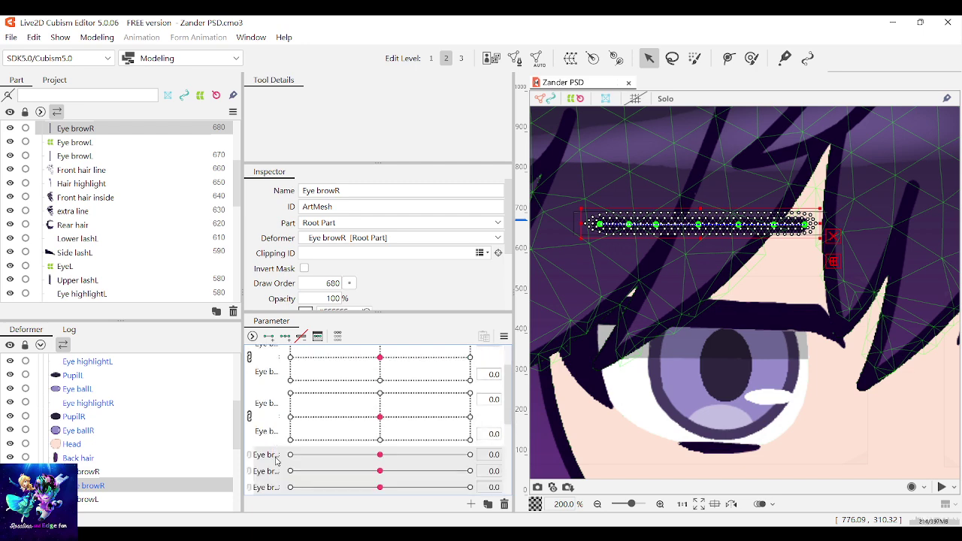
{"action": "scroll", "coordinate": [280, 408], "scroll_direction": "up", "scroll_amount": 2}
{"action": "left_click_drag", "start_coordinate": [268, 369], "coordinate": [278, 483]}
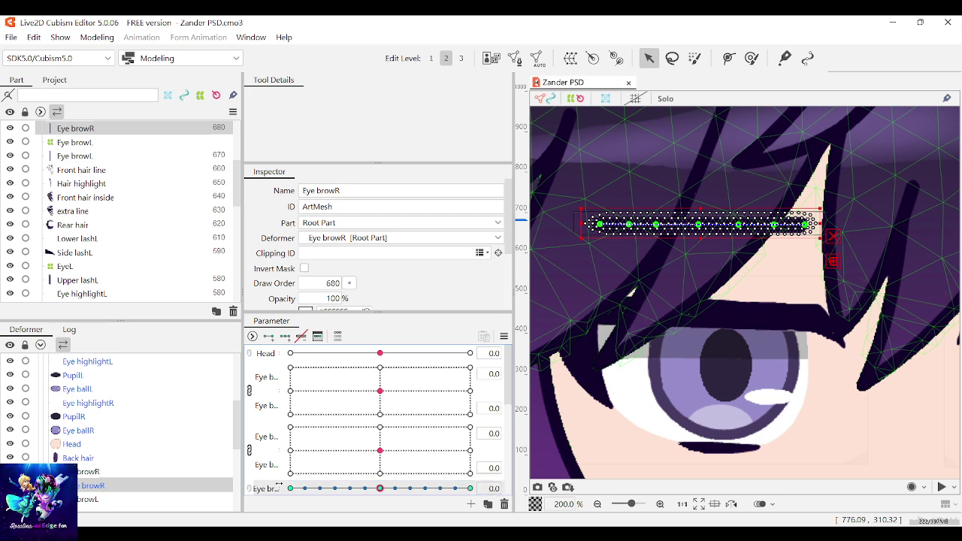
{"action": "left_click", "coordinate": [273, 448]}
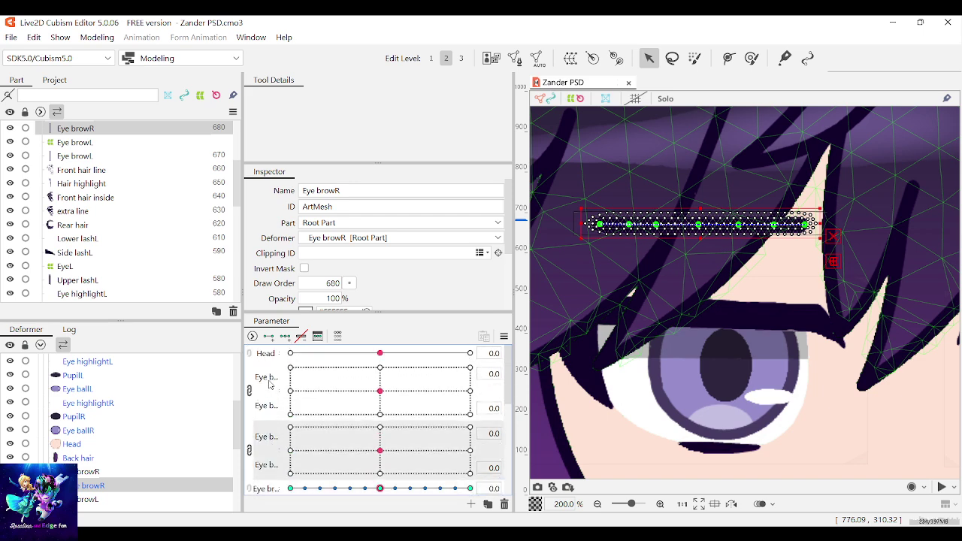
{"action": "scroll", "coordinate": [268, 396], "scroll_direction": "down", "scroll_amount": 3}
{"action": "left_click_drag", "start_coordinate": [261, 365], "coordinate": [301, 343]}
{"action": "scroll", "coordinate": [291, 375], "scroll_direction": "up", "scroll_amount": 2}
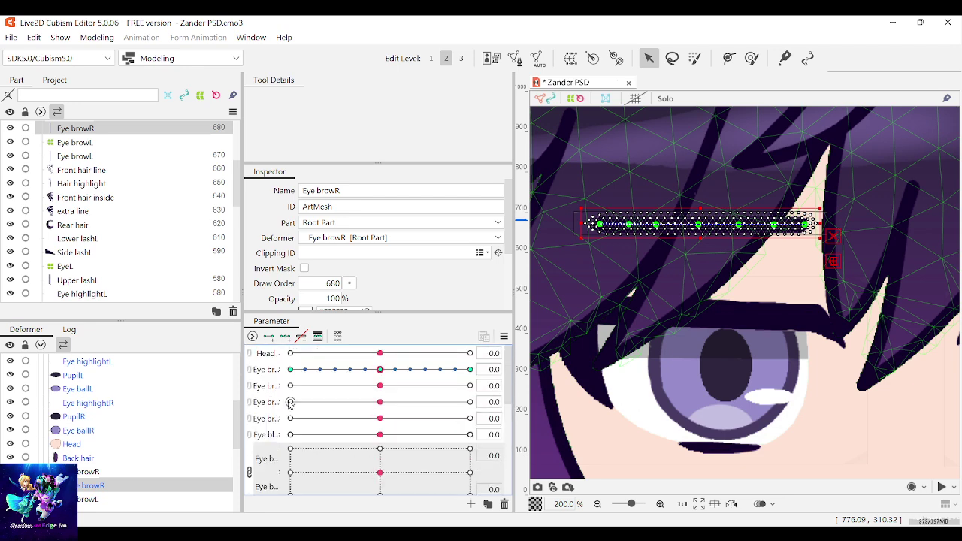
{"action": "scroll", "coordinate": [290, 403], "scroll_direction": "down", "scroll_amount": 1}
{"action": "mouse_move", "coordinate": [379, 422]}
{"action": "left_mouse_down"}
{"action": "mouse_move", "coordinate": [386, 400]}
{"action": "mouse_move", "coordinate": [369, 429]}
{"action": "mouse_move", "coordinate": [378, 425]}
{"action": "left_mouse_up"}
{"action": "scroll", "coordinate": [535, 386], "scroll_direction": "down", "scroll_amount": 2}
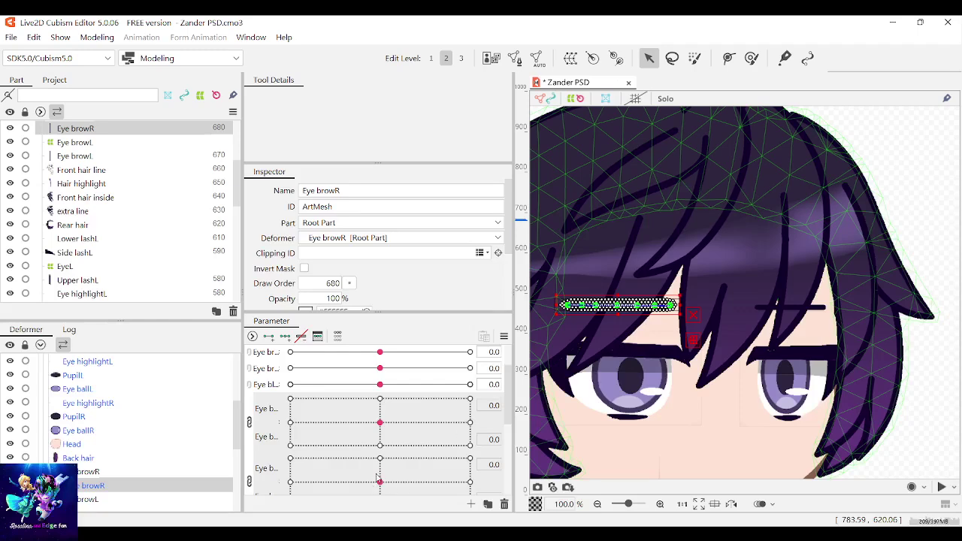
{"action": "left_click", "coordinate": [698, 394]}
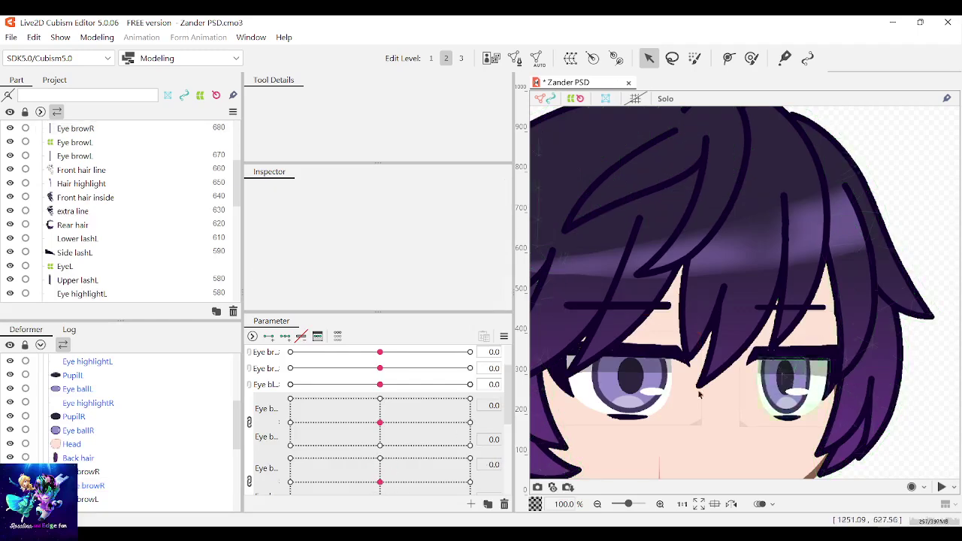
{"action": "left_click", "coordinate": [699, 395]}
Test the first eye blink parameter and move the second one directly below it, above the eyeball pairs
{"action": "scroll", "coordinate": [384, 430], "scroll_direction": "up", "scroll_amount": 3}
{"action": "left_click_drag", "start_coordinate": [377, 404], "coordinate": [388, 440]}
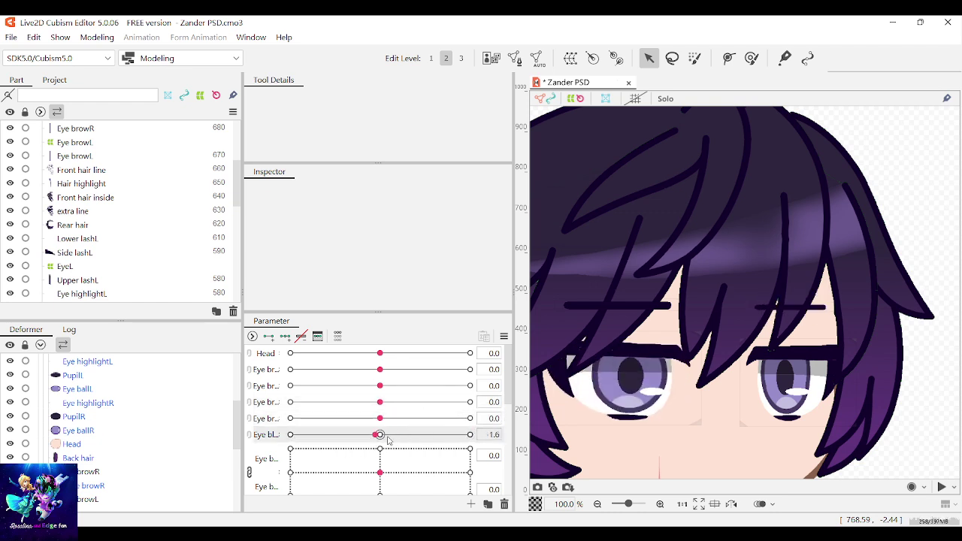
{"action": "scroll", "coordinate": [388, 440], "scroll_direction": "down", "scroll_amount": 3}
{"action": "mouse_move", "coordinate": [381, 369]}
{"action": "left_mouse_down"}
{"action": "mouse_move", "coordinate": [468, 369]}
{"action": "mouse_move", "coordinate": [380, 369]}
{"action": "left_mouse_up"}
{"action": "scroll", "coordinate": [369, 425], "scroll_direction": "up", "scroll_amount": 2}
{"action": "scroll", "coordinate": [366, 429], "scroll_direction": "up", "scroll_amount": 1}
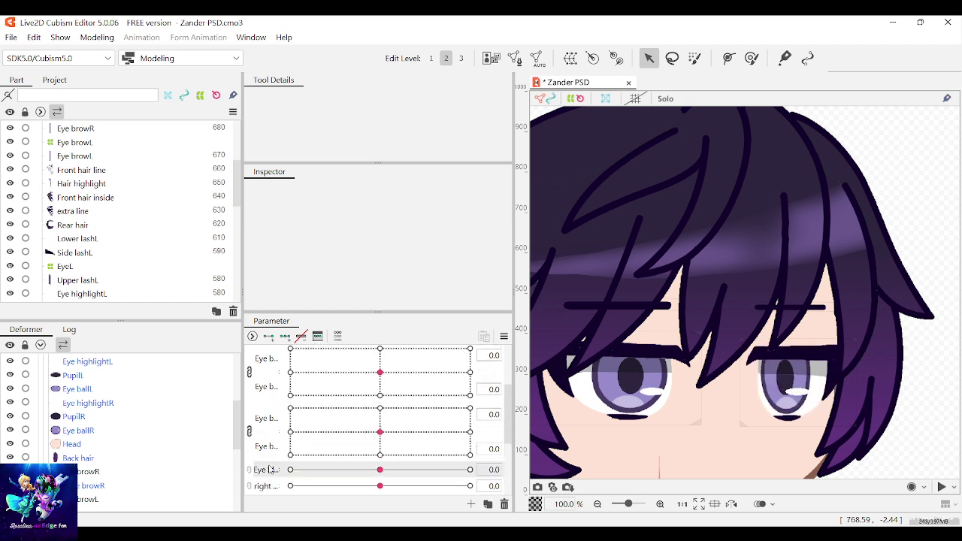
{"action": "left_click_drag", "start_coordinate": [269, 468], "coordinate": [275, 358]}
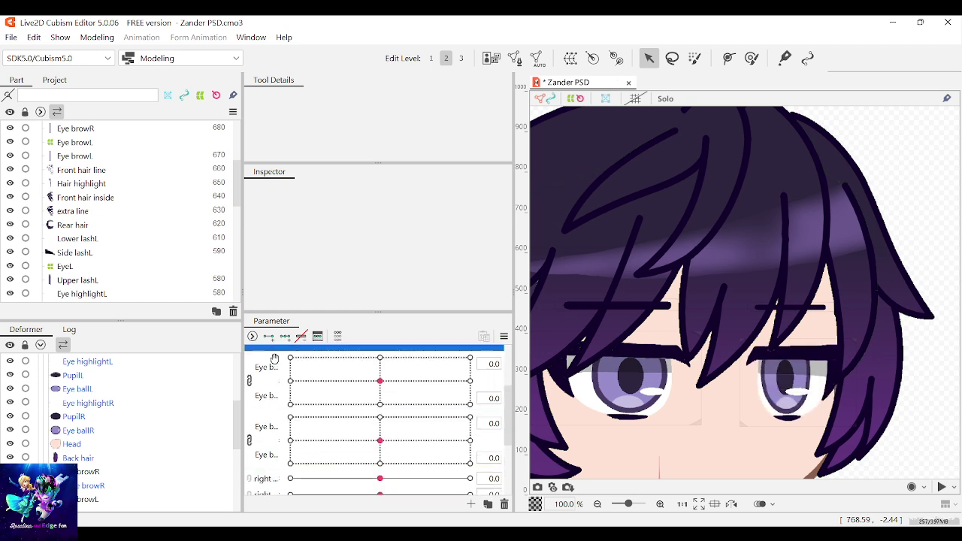
{"action": "left_click_drag", "start_coordinate": [383, 404], "coordinate": [391, 447]}
{"action": "mouse_move", "coordinate": [378, 404]}
{"action": "left_mouse_down"}
{"action": "mouse_move", "coordinate": [379, 389]}
{"action": "mouse_move", "coordinate": [439, 382]}
{"action": "mouse_move", "coordinate": [385, 375]}
{"action": "mouse_move", "coordinate": [386, 390]}
{"action": "left_mouse_up"}
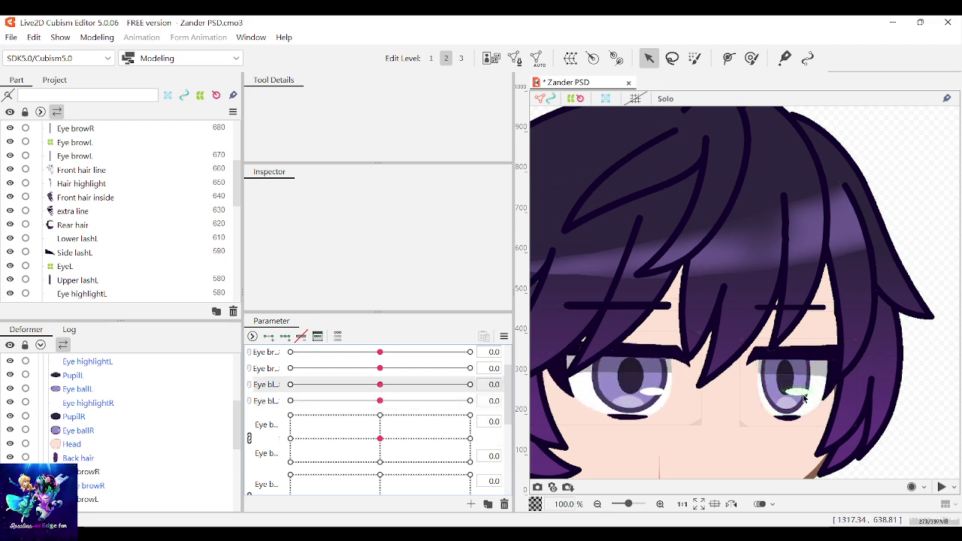
Set the left eye's blink parameter to 30 and move the Eye shadowL mesh slightly downward at that key
{"action": "scroll", "coordinate": [803, 399], "scroll_direction": "up", "scroll_amount": 3}
{"action": "left_click", "coordinate": [781, 342]}
{"action": "left_click", "coordinate": [389, 402]}
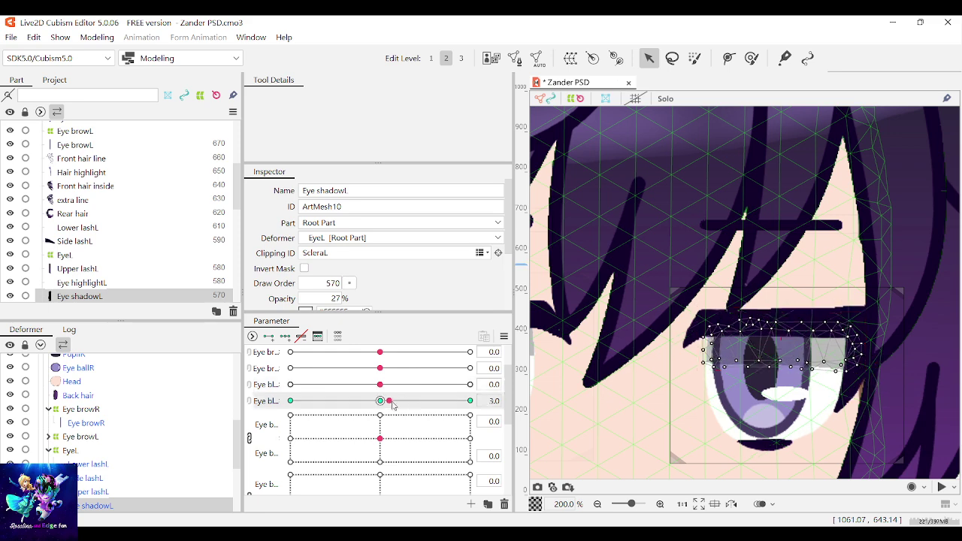
{"action": "left_click_drag", "start_coordinate": [392, 405], "coordinate": [471, 402]}
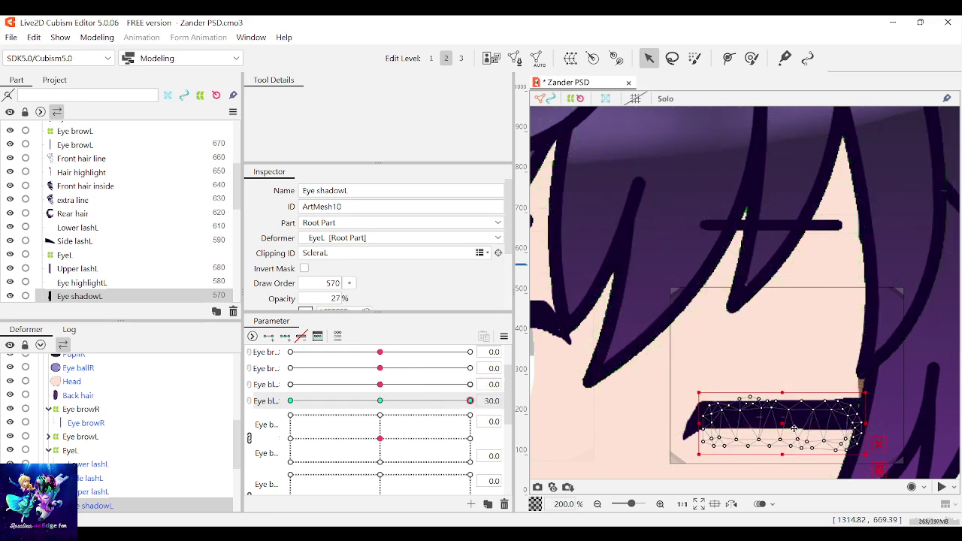
{"action": "left_click_drag", "start_coordinate": [793, 428], "coordinate": [784, 432]}
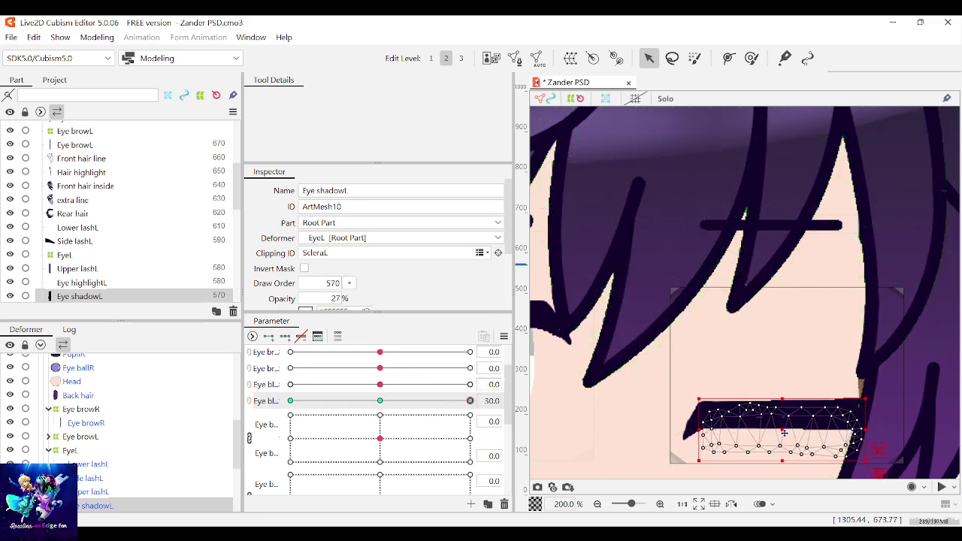
Set both eyes' blink parameters to -30 and compare the two eyes' shapes
{"action": "left_click_drag", "start_coordinate": [470, 400], "coordinate": [290, 400]}
{"action": "scroll", "coordinate": [895, 426], "scroll_direction": "down", "scroll_amount": 3}
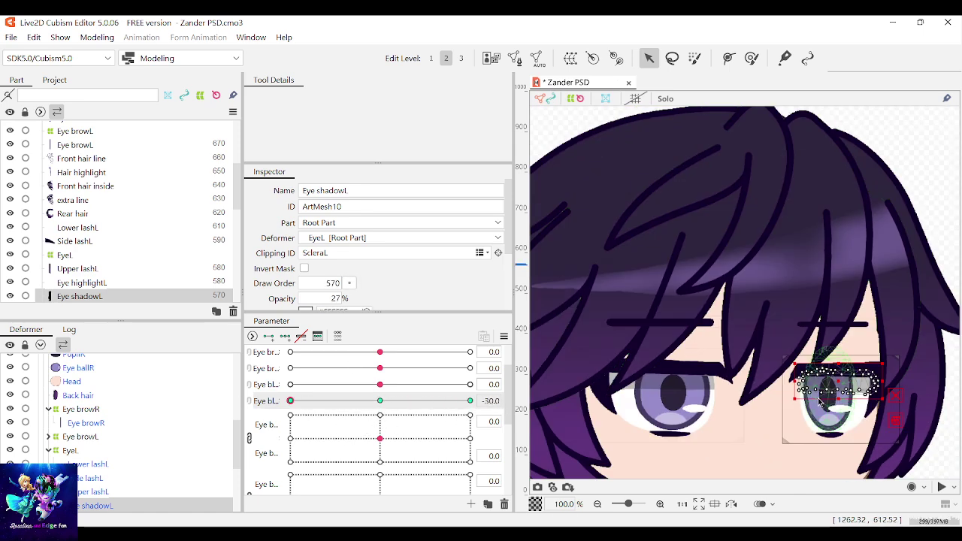
{"action": "left_click_drag", "start_coordinate": [379, 386], "coordinate": [290, 384]}
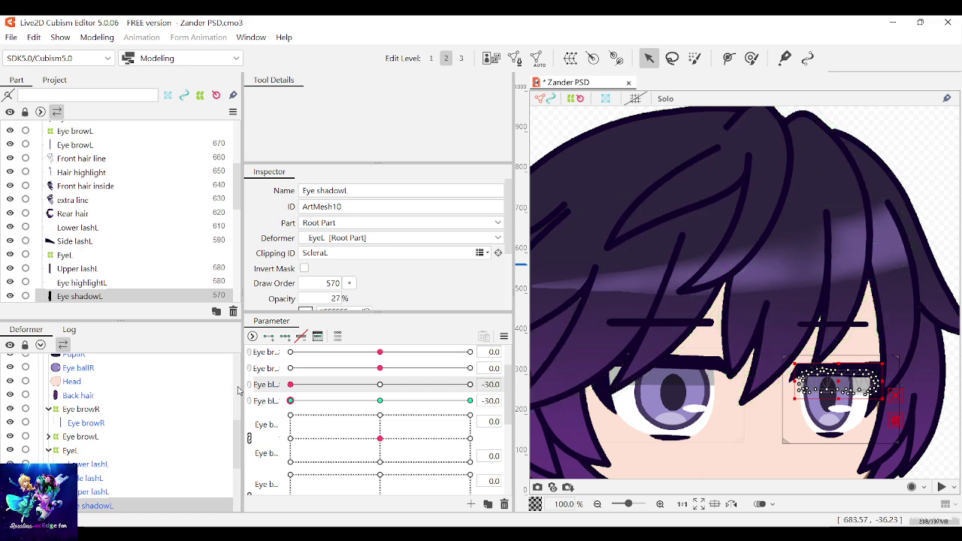
{"action": "scroll", "coordinate": [805, 404], "scroll_direction": "down", "scroll_amount": 3}
{"action": "scroll", "coordinate": [806, 404], "scroll_direction": "up", "scroll_amount": 3}
{"action": "scroll", "coordinate": [806, 404], "scroll_direction": "up", "scroll_amount": 1}
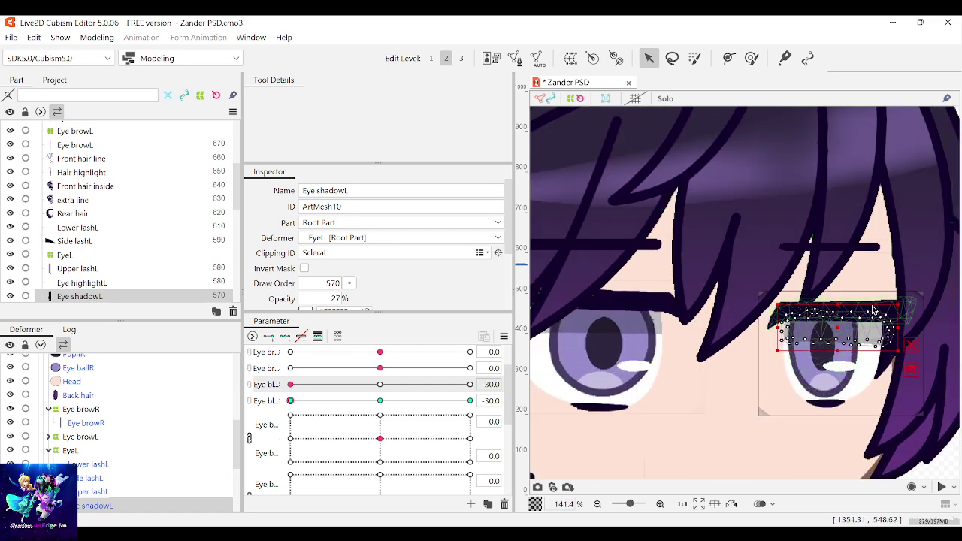
Raise the Upper lashL mesh slightly at the left eye's blink value of -30 and compare it with the right eye
{"action": "left_click", "coordinate": [876, 306]}
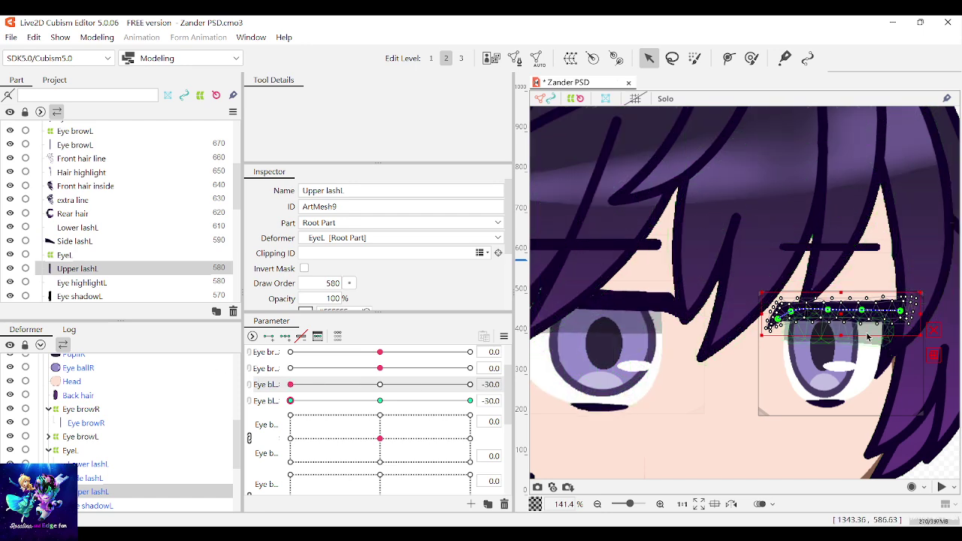
{"action": "scroll", "coordinate": [867, 336], "scroll_direction": "up", "scroll_amount": 2}
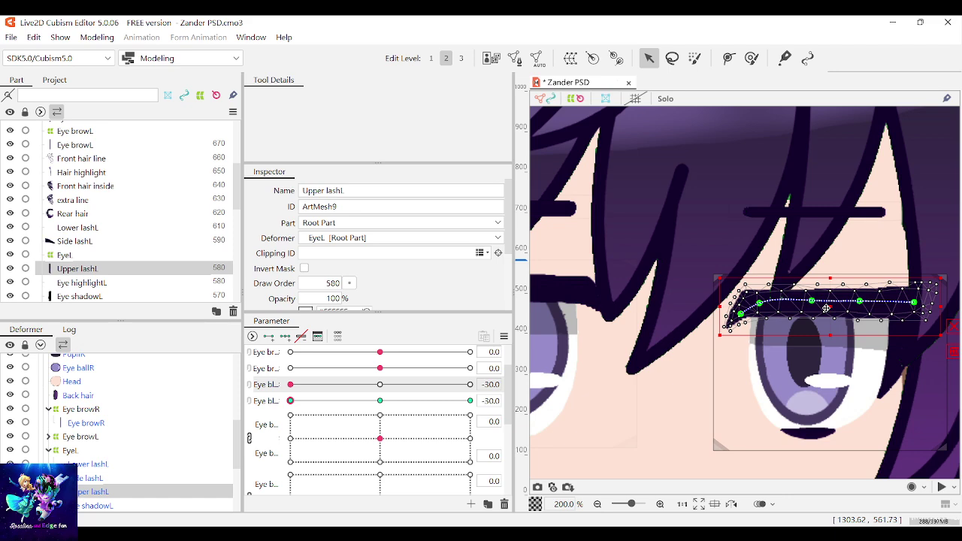
{"action": "left_click_drag", "start_coordinate": [831, 313], "coordinate": [827, 296]}
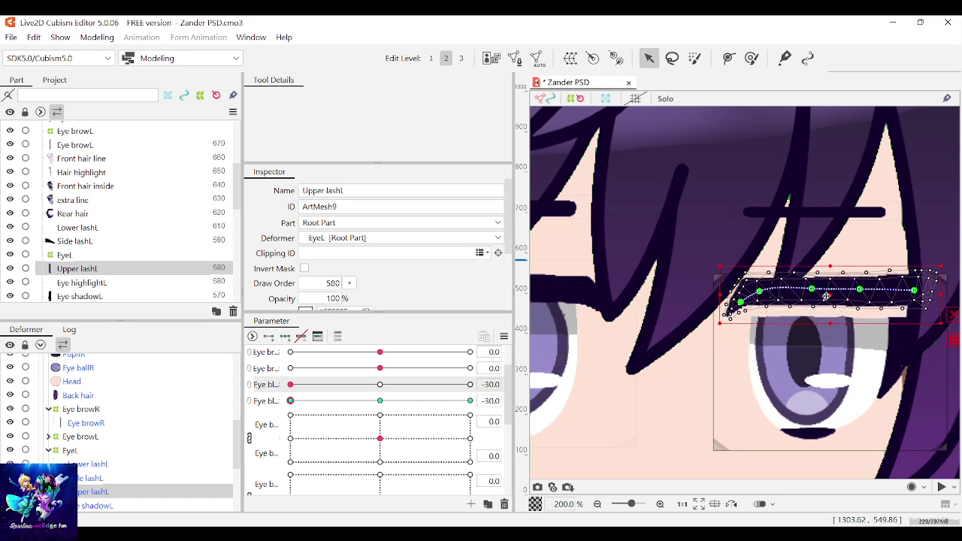
{"action": "scroll", "coordinate": [827, 296], "scroll_direction": "down", "scroll_amount": 1}
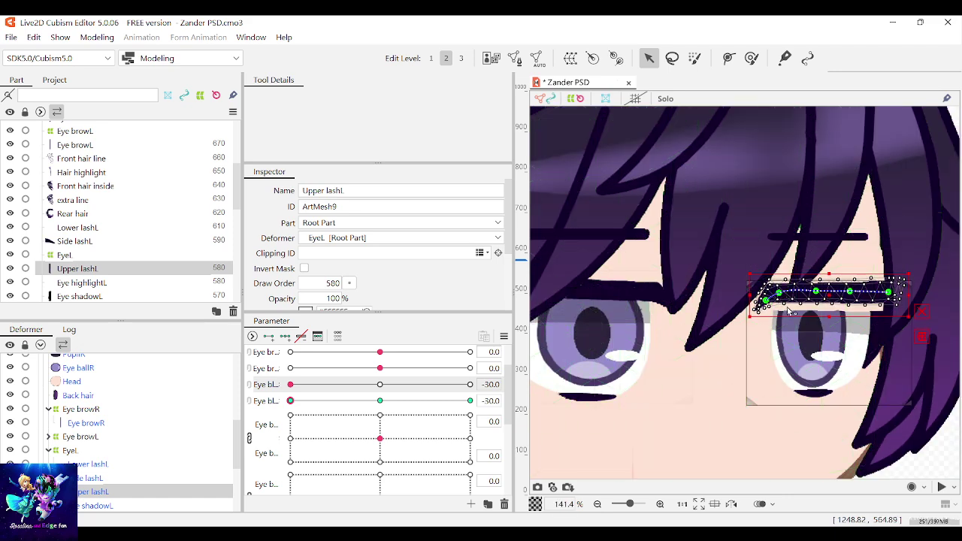
{"action": "scroll", "coordinate": [829, 339], "scroll_direction": "down", "scroll_amount": 3}
{"action": "left_click", "coordinate": [892, 365]}
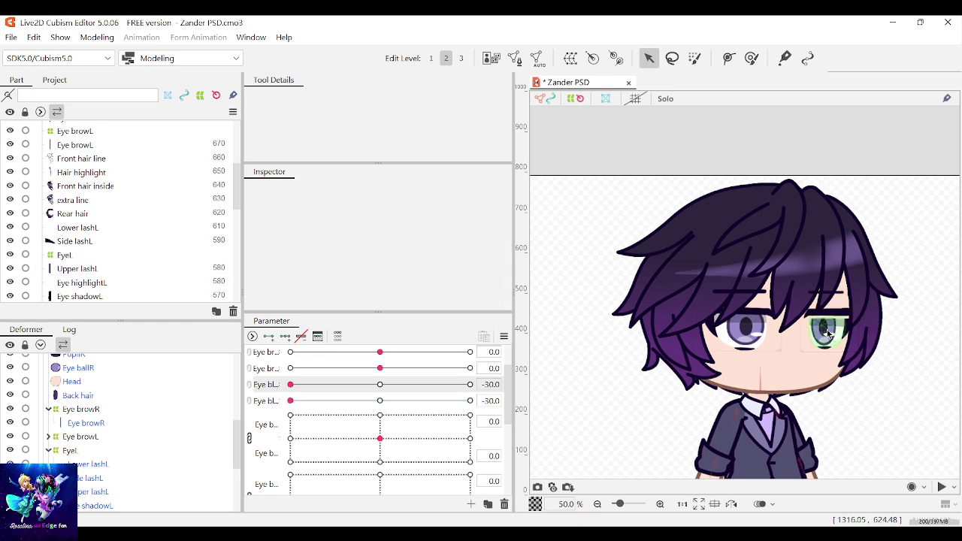
{"action": "scroll", "coordinate": [824, 326], "scroll_direction": "up", "scroll_amount": 3}
{"action": "left_click", "coordinate": [844, 311]}
{"action": "scroll", "coordinate": [824, 316], "scroll_direction": "up", "scroll_amount": 2}
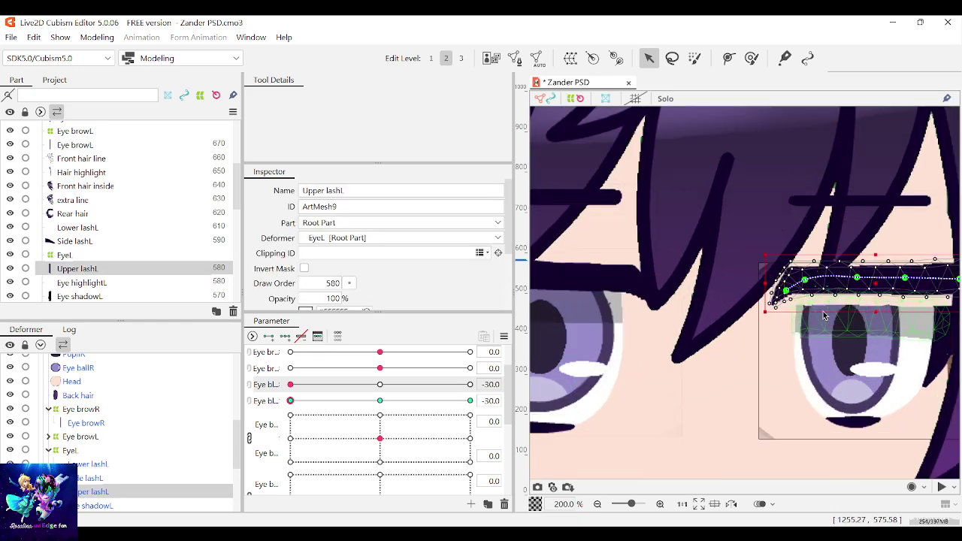
Nudge Upper lashL's middle deform path points slightly upward at blink -30
{"action": "key", "text": "p"}
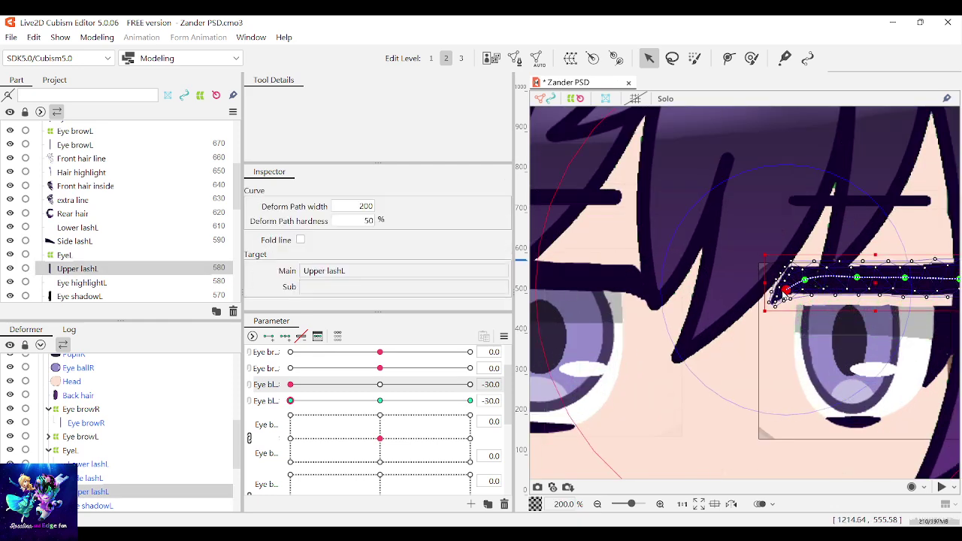
{"action": "scroll", "coordinate": [855, 284], "scroll_direction": "down", "scroll_amount": 3}
{"action": "scroll", "coordinate": [880, 284], "scroll_direction": "up", "scroll_amount": 3}
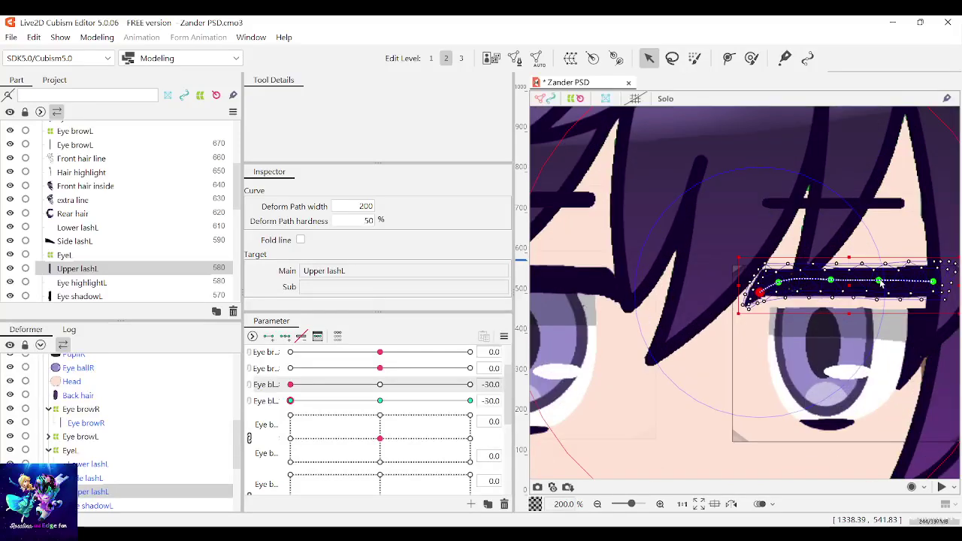
{"action": "left_click", "coordinate": [831, 280]}
{"action": "left_click", "coordinate": [879, 281]}
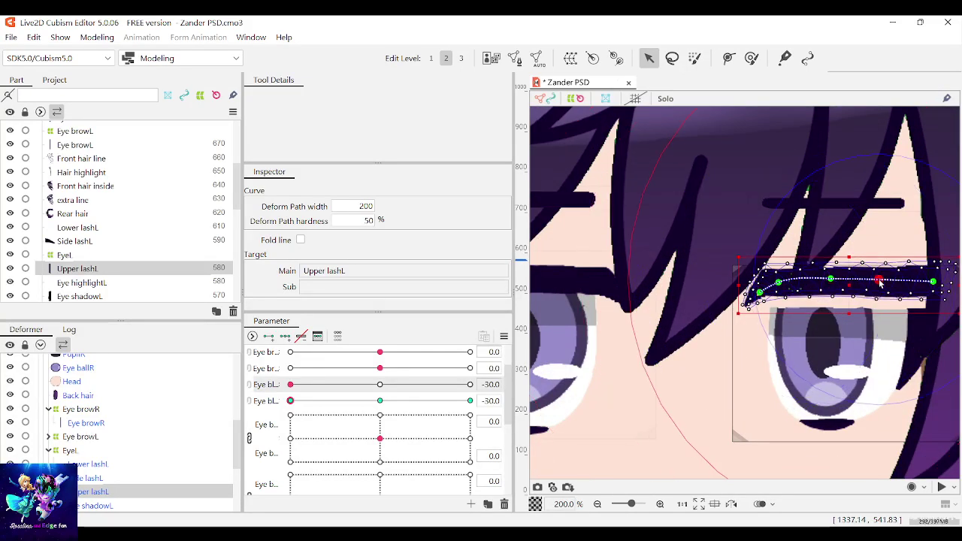
{"action": "scroll", "coordinate": [884, 337], "scroll_direction": "up", "scroll_amount": 2}
{"action": "scroll", "coordinate": [884, 337], "scroll_direction": "down", "scroll_amount": 2}
Select Eye shadowL and ScleraL together and stretch their upper edge upward to meet the raised upper lash at blink -30
{"action": "left_click", "coordinate": [884, 336]}
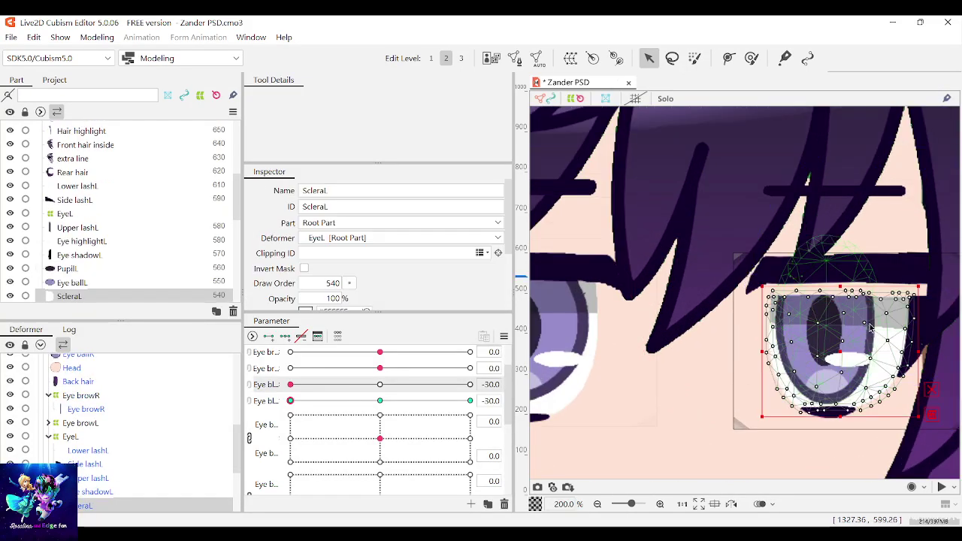
{"action": "left_click", "coordinate": [837, 290]}
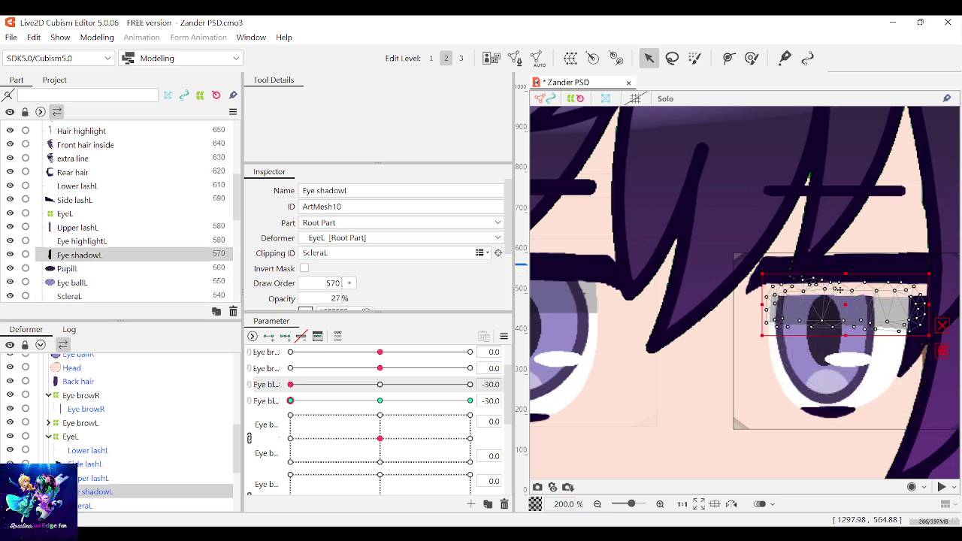
{"action": "left_click", "coordinate": [877, 369], "text": "shift"}
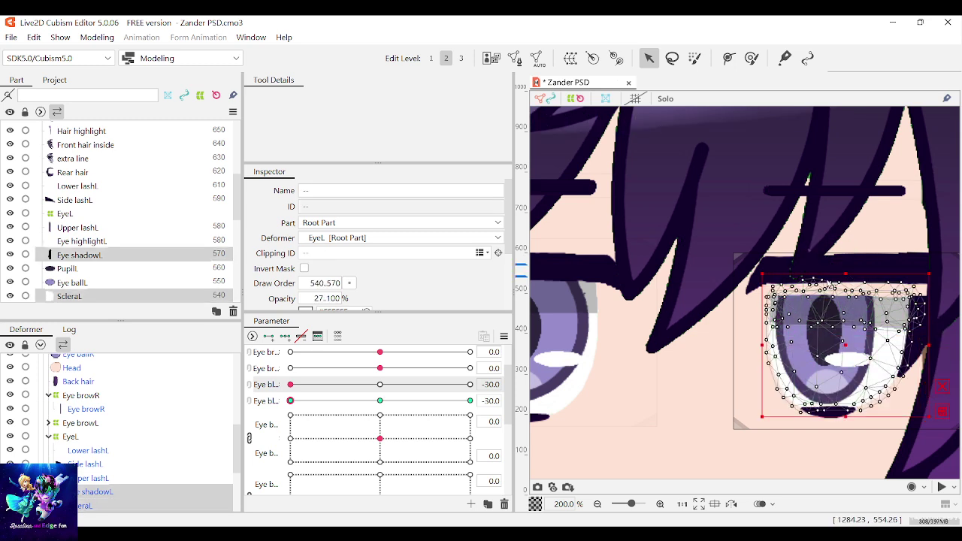
{"action": "left_click_drag", "start_coordinate": [846, 275], "coordinate": [846, 257]}
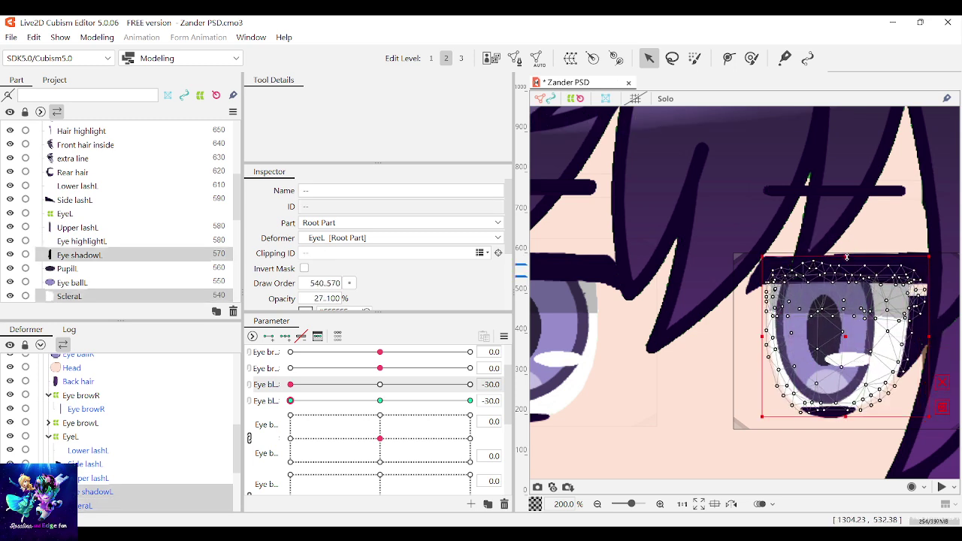
Stretch the upper edge of the Side lashL mesh upward to join the raised upper lash at blink -30
{"action": "left_click", "coordinate": [917, 345]}
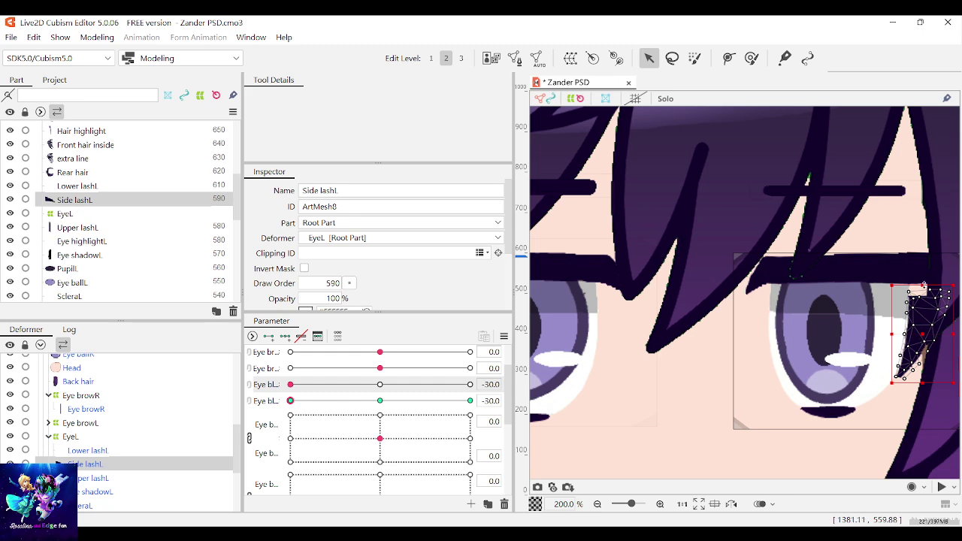
{"action": "left_click_drag", "start_coordinate": [924, 284], "coordinate": [924, 268]}
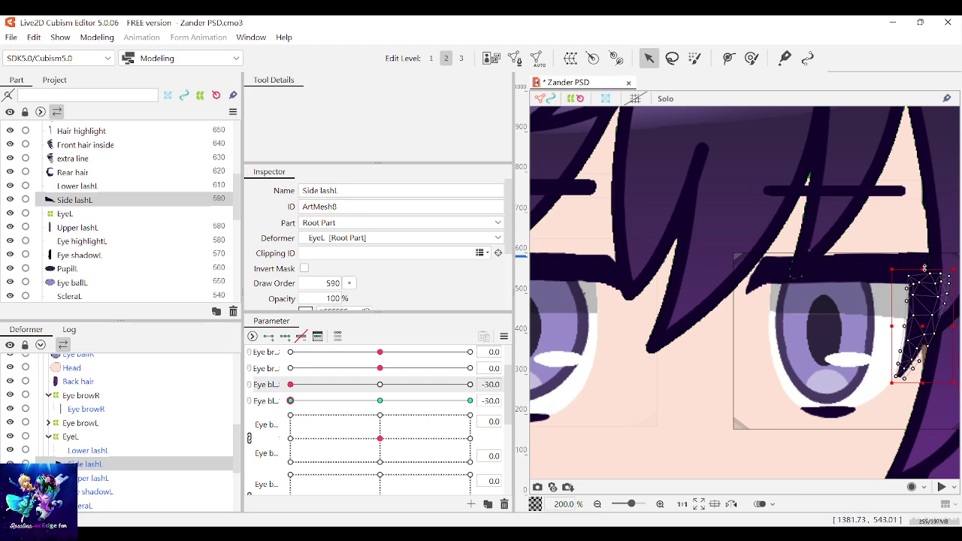
{"action": "scroll", "coordinate": [924, 268], "scroll_direction": "down", "scroll_amount": 3}
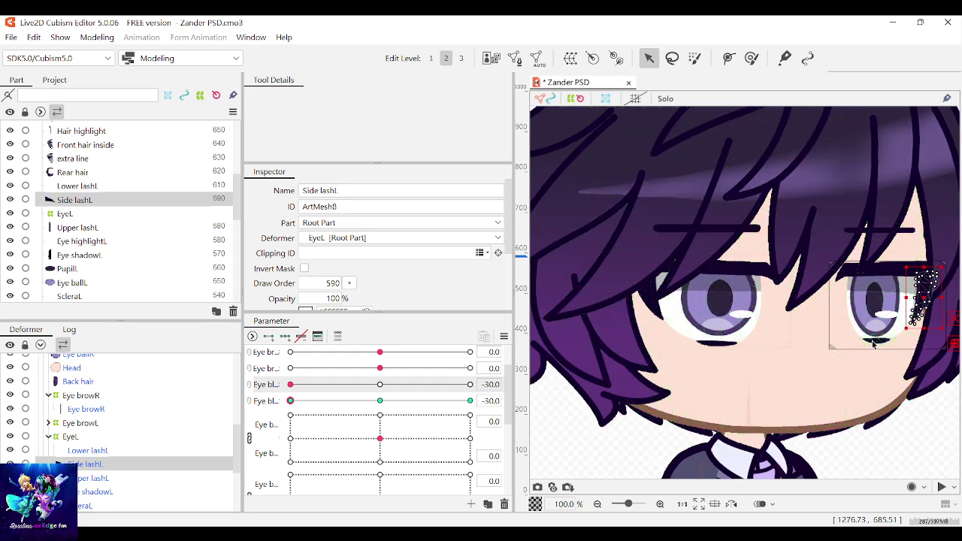
Move the Lower lashL mesh slightly downward at the left eye's blink value of -30
{"action": "left_click", "coordinate": [884, 343]}
{"action": "scroll", "coordinate": [883, 342], "scroll_direction": "up", "scroll_amount": 5}
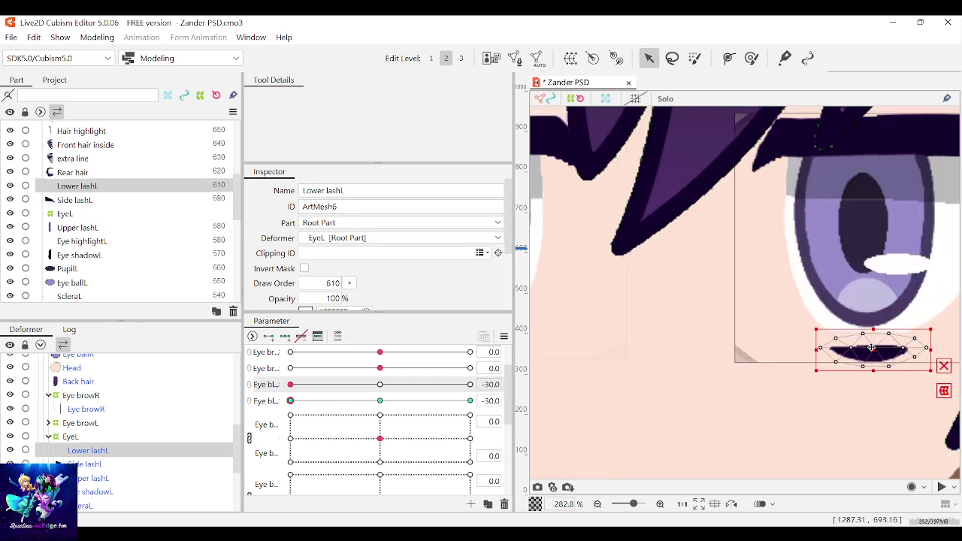
{"action": "scroll", "coordinate": [871, 338], "scroll_direction": "down", "scroll_amount": 5}
{"action": "scroll", "coordinate": [872, 349], "scroll_direction": "up", "scroll_amount": 3}
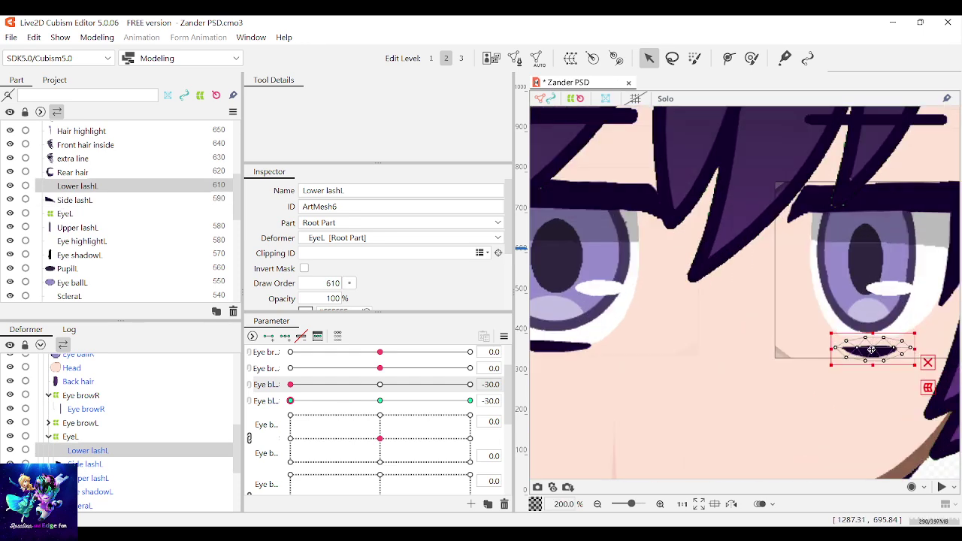
Select ScleraL and Eye shadowL together and stretch their lower edge down to meet the lowered lower lash
{"action": "left_click", "coordinate": [918, 315]}
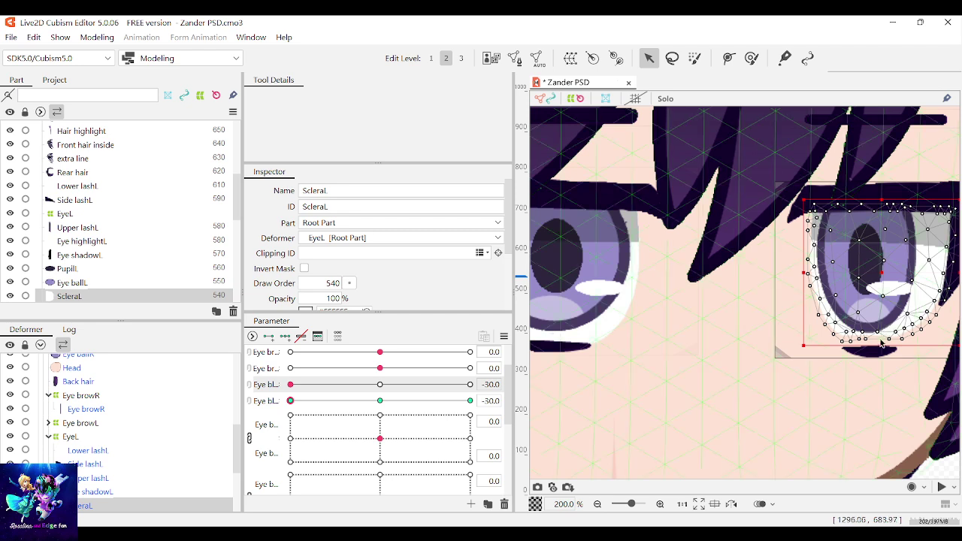
{"action": "left_click", "coordinate": [930, 237]}
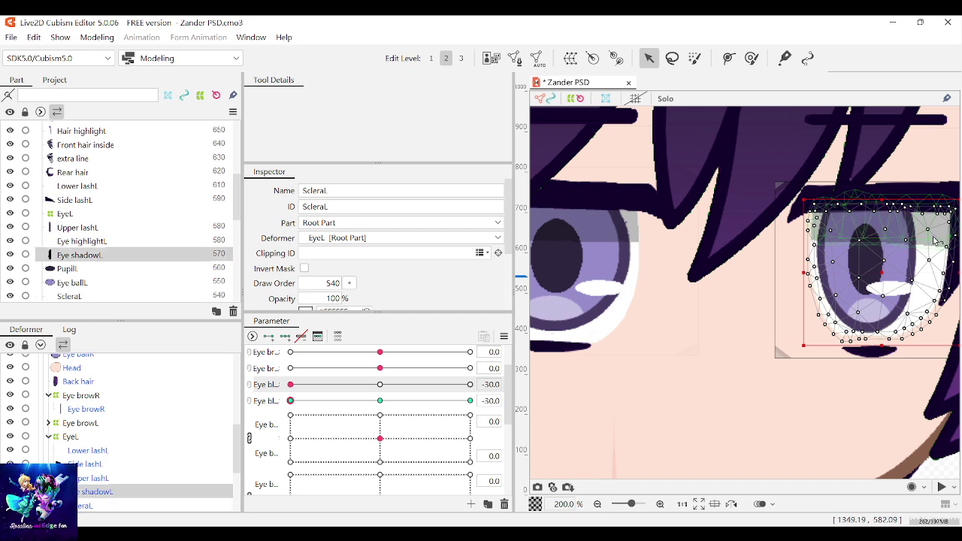
{"action": "left_click", "coordinate": [918, 305], "text": "shift"}
{"action": "left_click", "coordinate": [888, 342], "text": "shift"}
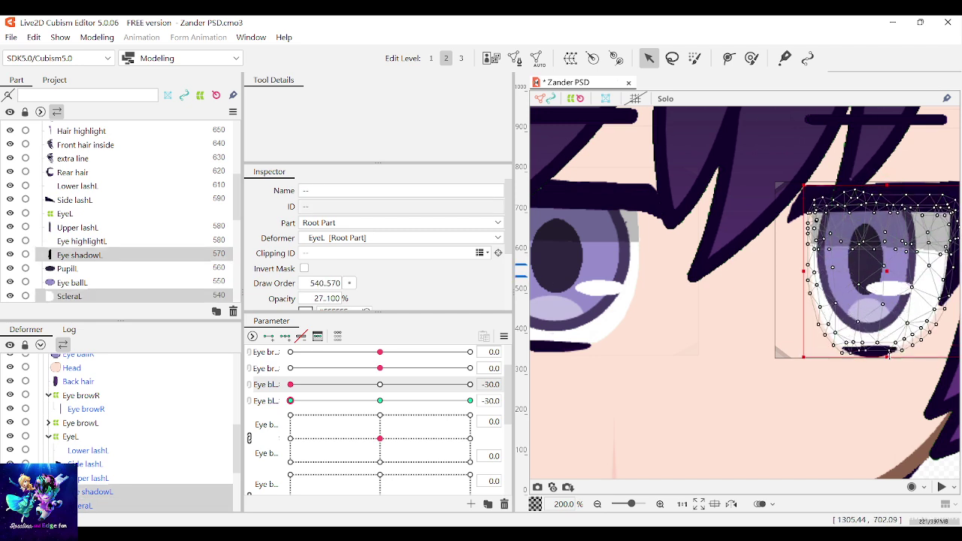
{"action": "scroll", "coordinate": [874, 355], "scroll_direction": "up", "scroll_amount": 3}
{"action": "scroll", "coordinate": [873, 355], "scroll_direction": "down", "scroll_amount": 4}
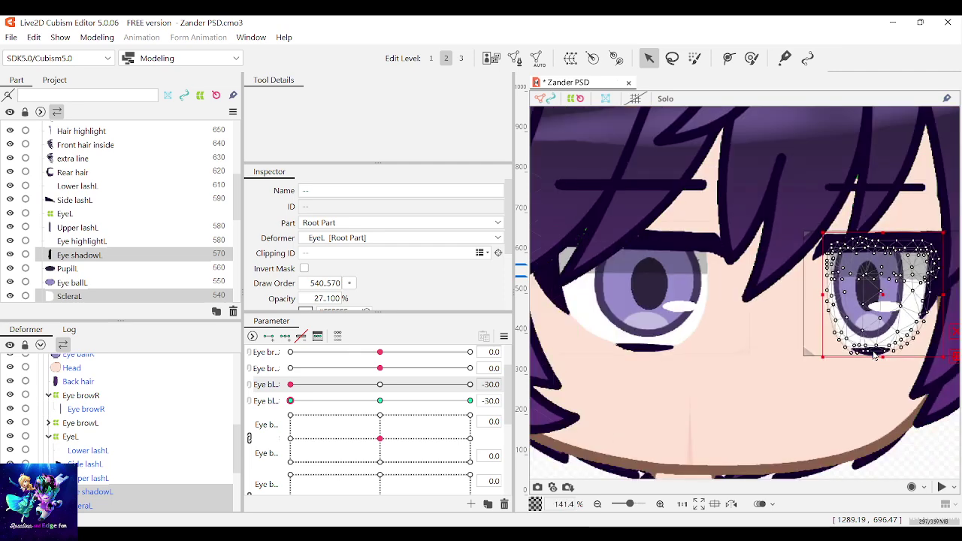
{"action": "left_click", "coordinate": [921, 475]}
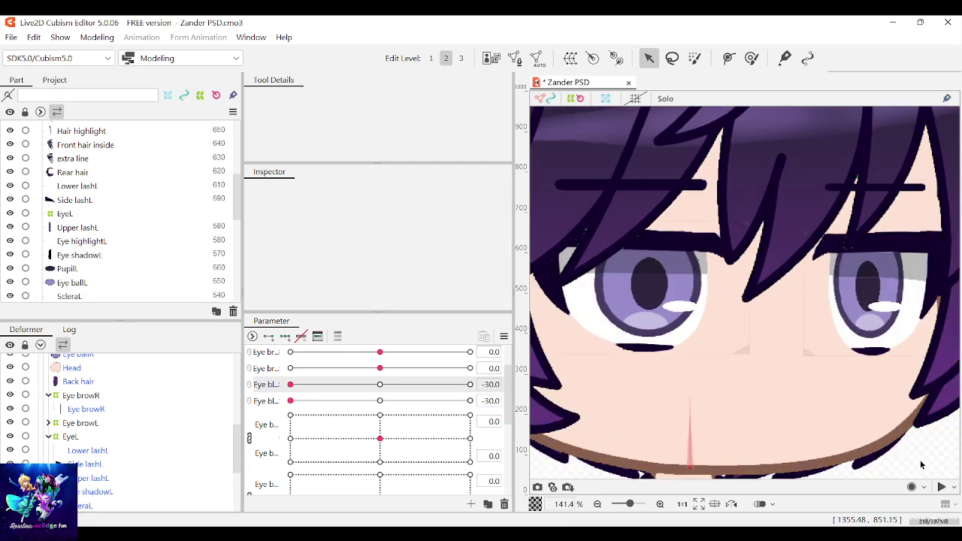
Nudge Lower lashL slightly further down and stretch the lower edge of ScleraL and Eye shadowL down to match
{"action": "left_click", "coordinate": [872, 351]}
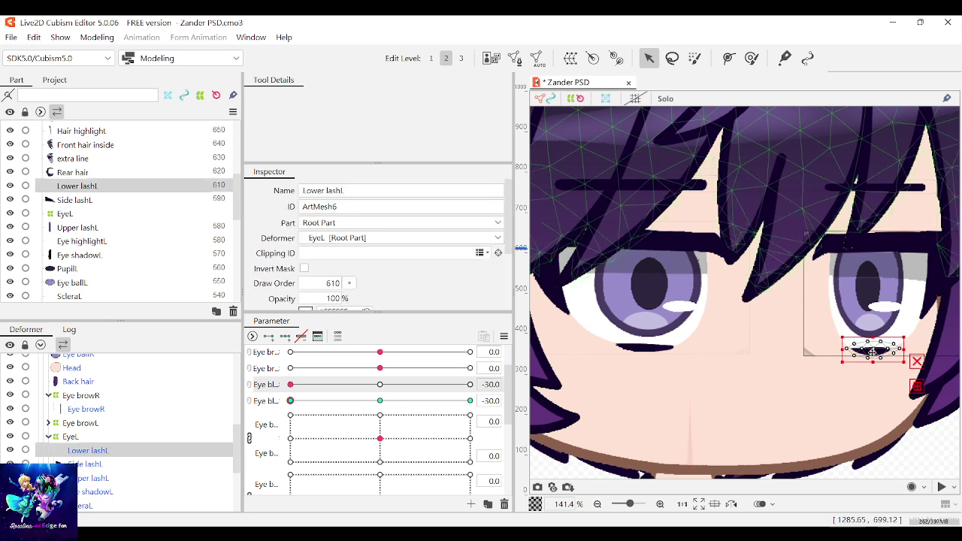
{"action": "left_click_drag", "start_coordinate": [872, 351], "coordinate": [872, 353]}
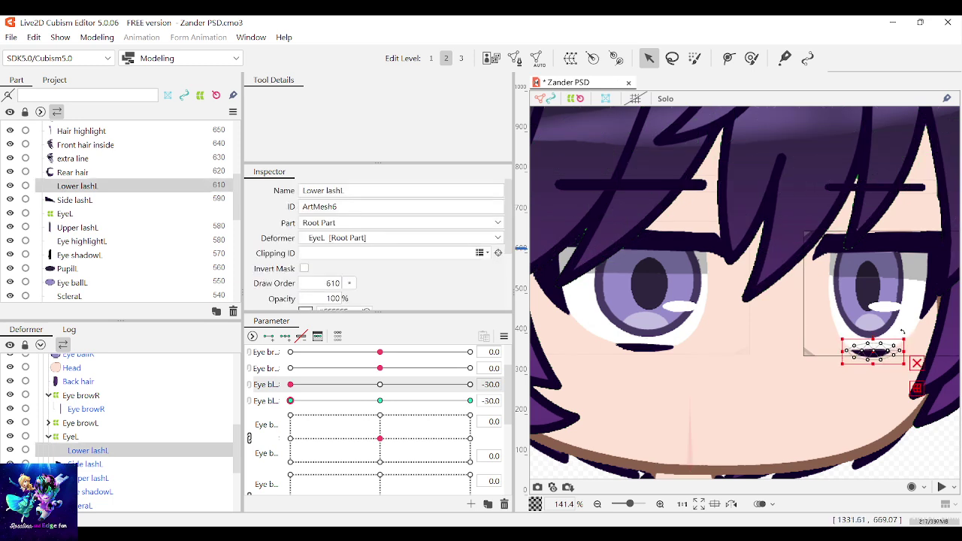
{"action": "scroll", "coordinate": [913, 319], "scroll_direction": "up", "scroll_amount": 2}
{"action": "left_click", "coordinate": [931, 232]}
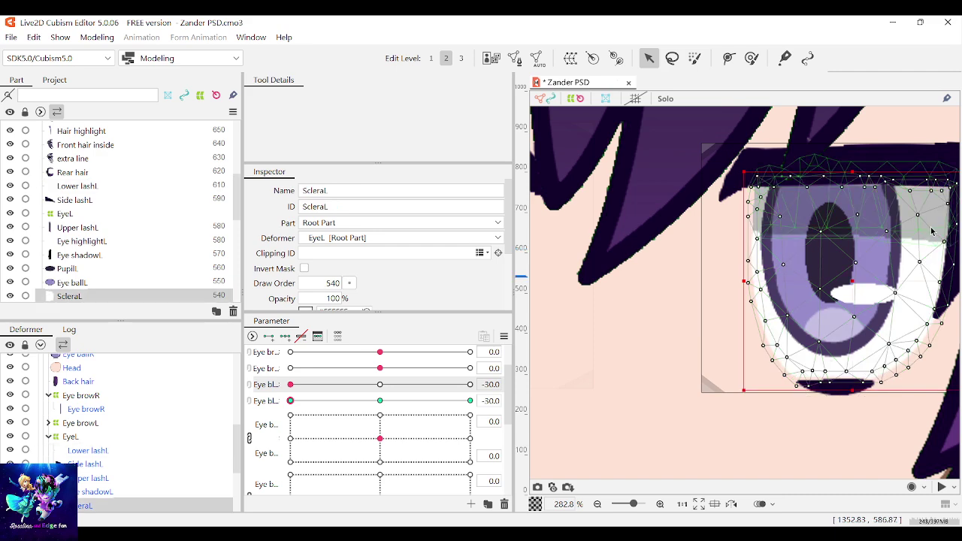
{"action": "left_click", "coordinate": [933, 233], "text": "shift"}
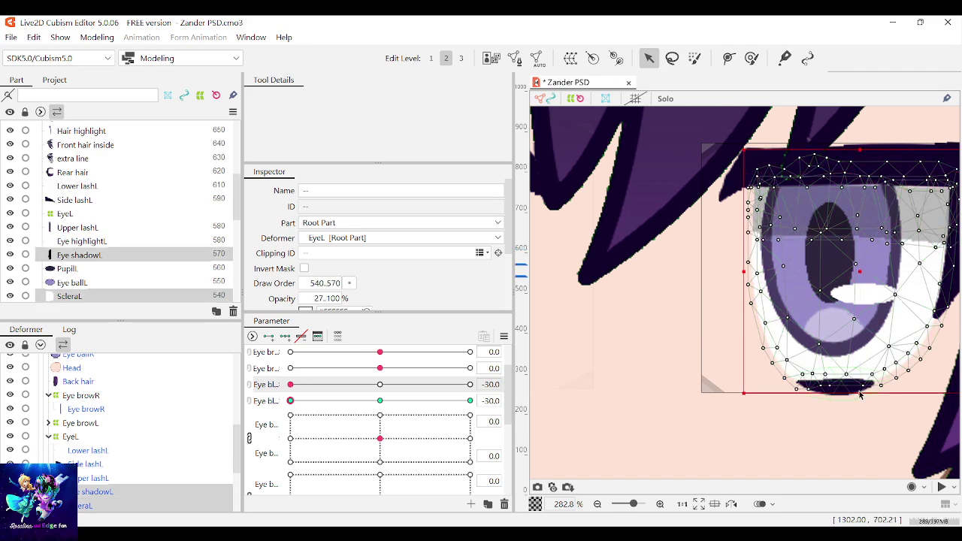
{"action": "scroll", "coordinate": [860, 394], "scroll_direction": "down", "scroll_amount": 4}
{"action": "left_click", "coordinate": [923, 461]}
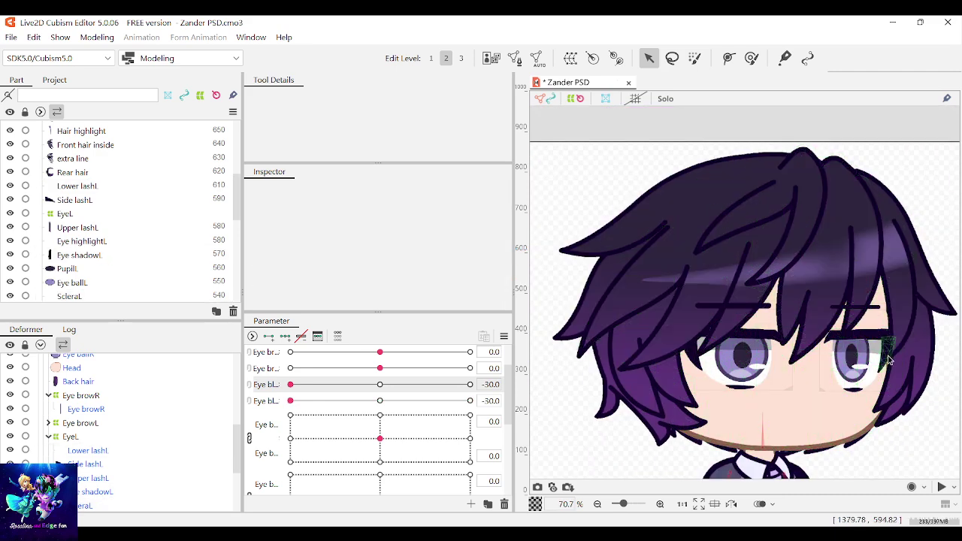
Nudge Lower lashL slightly upward at blink -30 and compare the left eye with the right
{"action": "scroll", "coordinate": [888, 361], "scroll_direction": "up", "scroll_amount": 1}
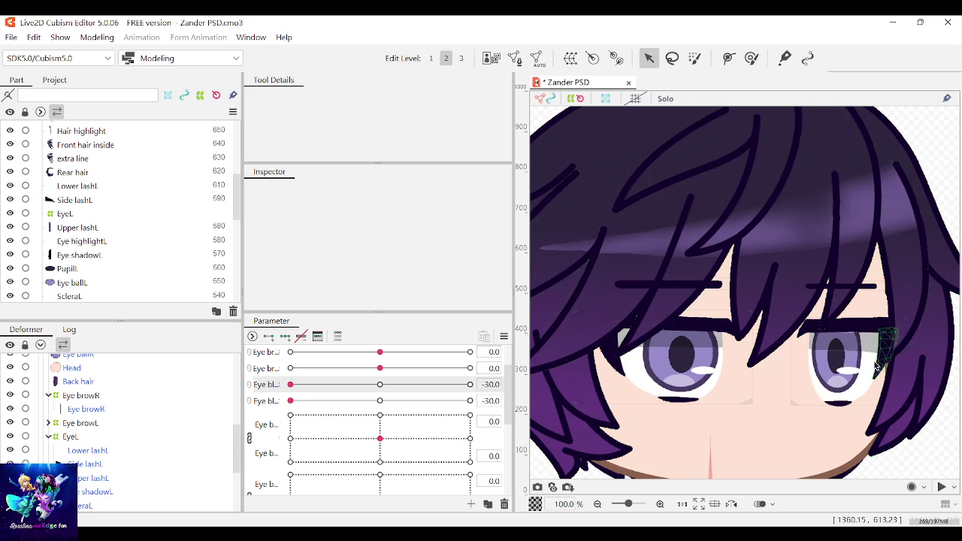
{"action": "scroll", "coordinate": [880, 361], "scroll_direction": "up", "scroll_amount": 2}
{"action": "left_click", "coordinate": [807, 443]}
{"action": "left_click_drag", "start_coordinate": [807, 444], "coordinate": [808, 441]}
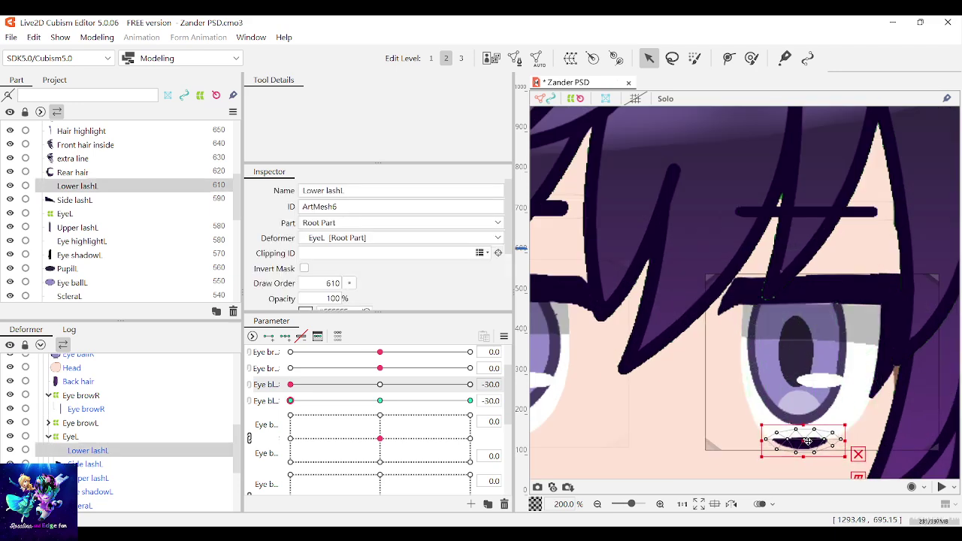
{"action": "scroll", "coordinate": [871, 406], "scroll_direction": "down", "scroll_amount": 1}
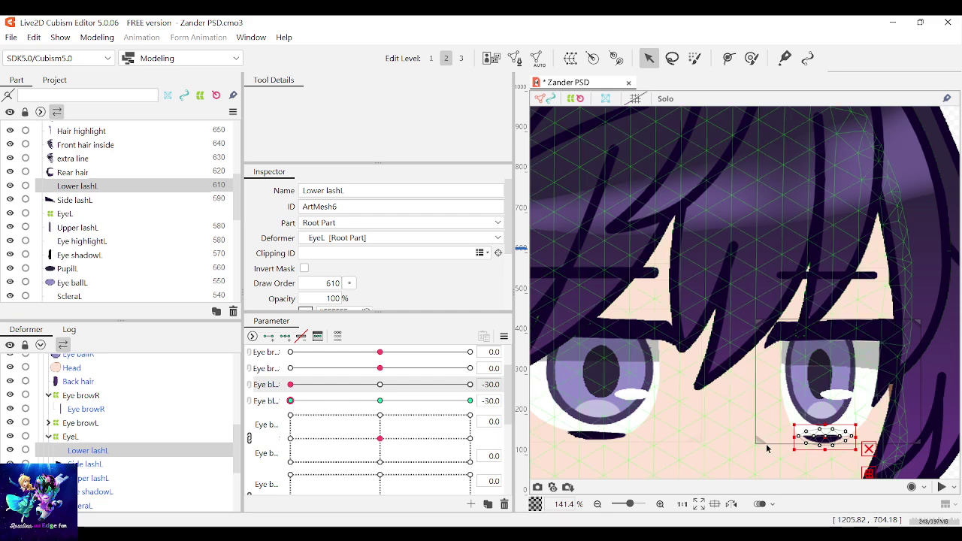
{"action": "scroll", "coordinate": [774, 359], "scroll_direction": "down", "scroll_amount": 2}
{"action": "left_click", "coordinate": [899, 433]}
{"action": "scroll", "coordinate": [757, 417], "scroll_direction": "up", "scroll_amount": 2}
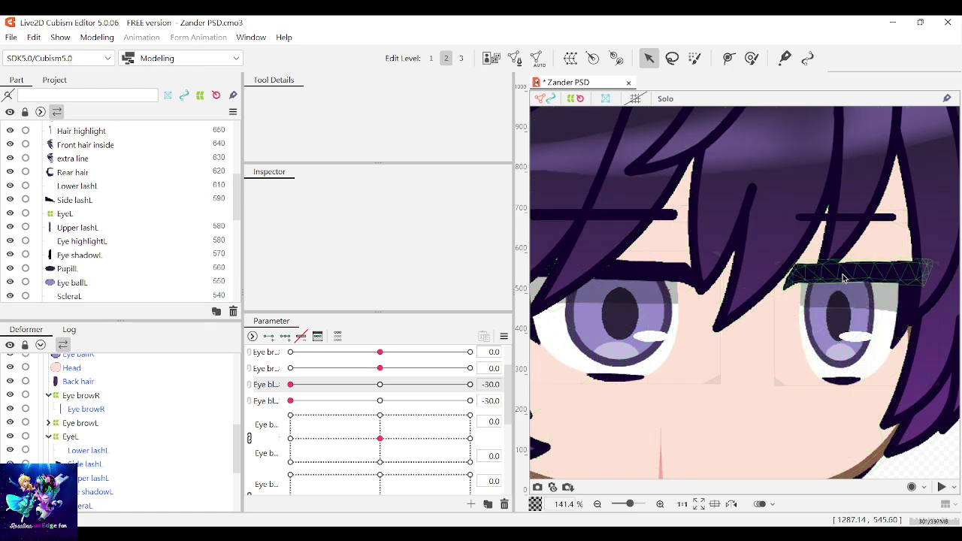
Preview the left blink, then stretch the upper edge of ScleraL and Eye shadowL slightly higher under the upper lash at -30
{"action": "left_click_drag", "start_coordinate": [316, 400], "coordinate": [392, 401]}
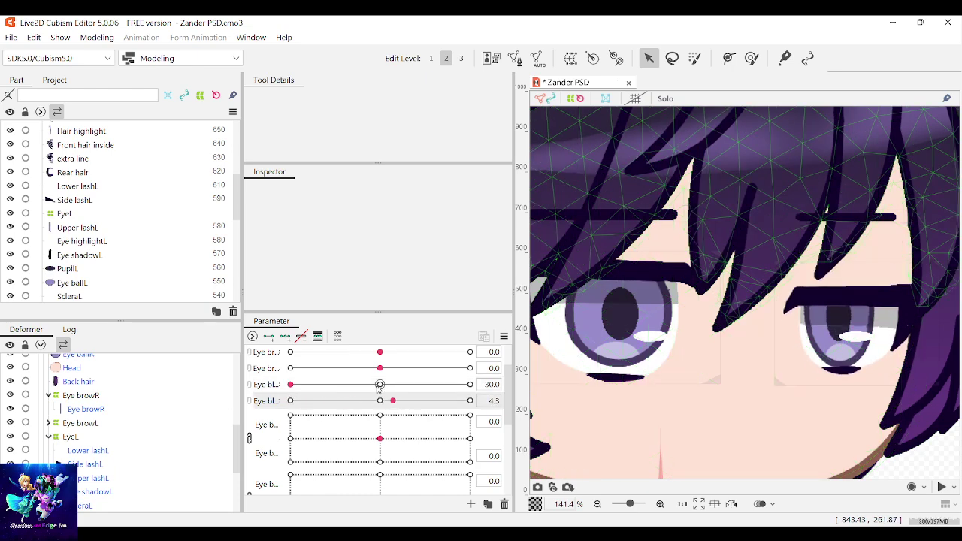
{"action": "left_click", "coordinate": [881, 330]}
{"action": "scroll", "coordinate": [882, 330], "scroll_direction": "up", "scroll_amount": 4}
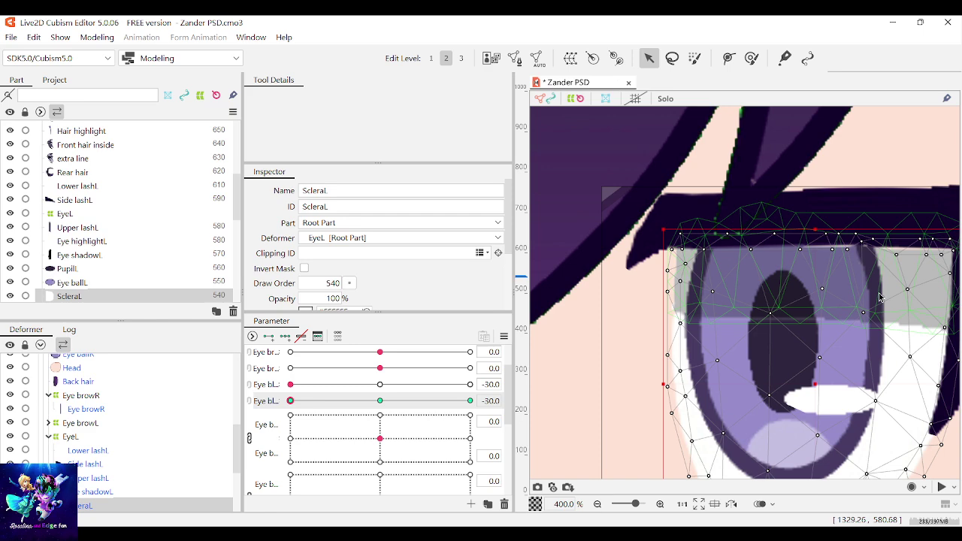
{"action": "left_click", "coordinate": [930, 308], "text": "shift"}
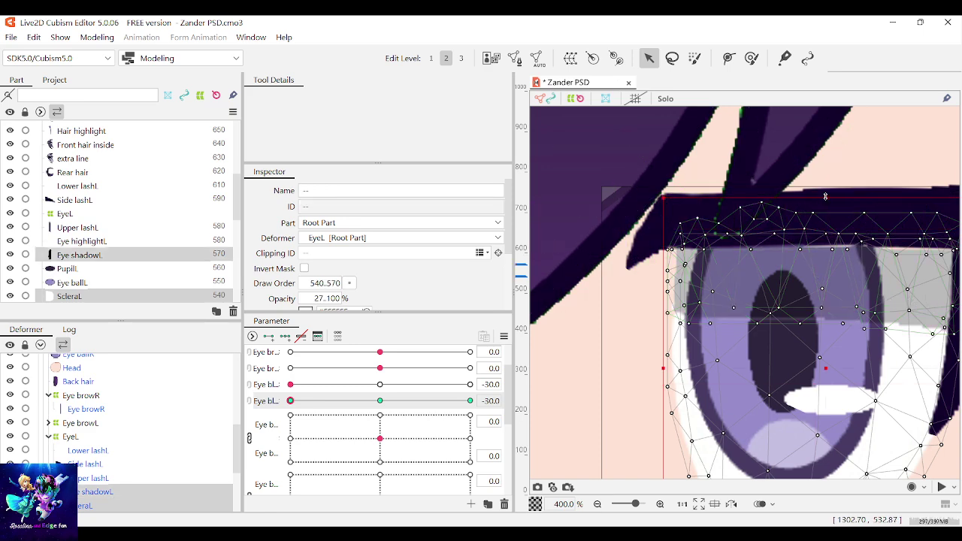
{"action": "left_click_drag", "start_coordinate": [825, 197], "coordinate": [825, 192]}
{"action": "scroll", "coordinate": [825, 194], "scroll_direction": "up", "scroll_amount": 3}
{"action": "scroll", "coordinate": [825, 197], "scroll_direction": "down", "scroll_amount": 6}
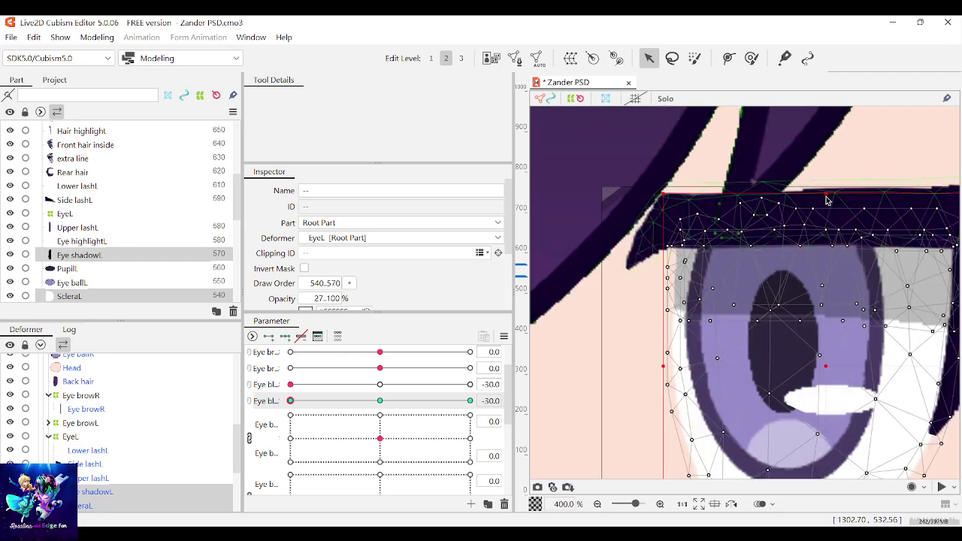
{"action": "left_click", "coordinate": [913, 431]}
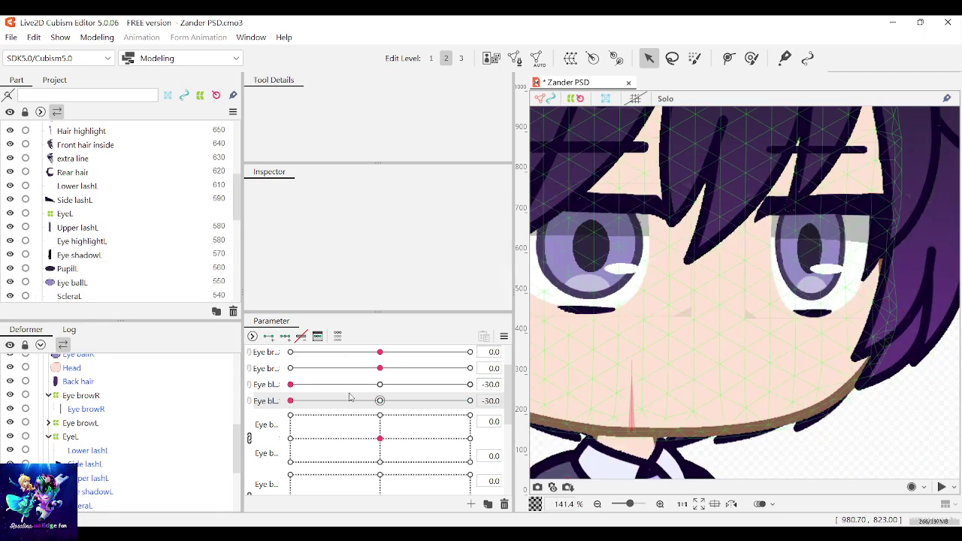
Reset both eyes' blink parameters to 0 and save the model
{"action": "left_click_drag", "start_coordinate": [350, 400], "coordinate": [242, 399]}
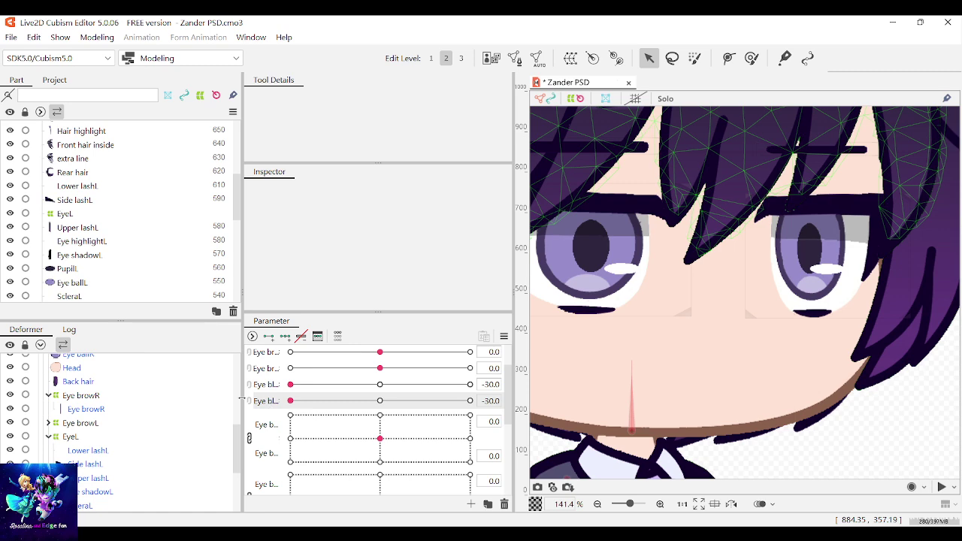
{"action": "mouse_move", "coordinate": [379, 384]}
{"action": "left_mouse_down"}
{"action": "mouse_move", "coordinate": [211, 382]}
{"action": "mouse_move", "coordinate": [436, 386]}
{"action": "mouse_move", "coordinate": [254, 384]}
{"action": "mouse_move", "coordinate": [406, 384]}
{"action": "mouse_move", "coordinate": [311, 385]}
{"action": "mouse_move", "coordinate": [381, 386]}
{"action": "left_mouse_up"}
{"action": "left_click", "coordinate": [379, 402]}
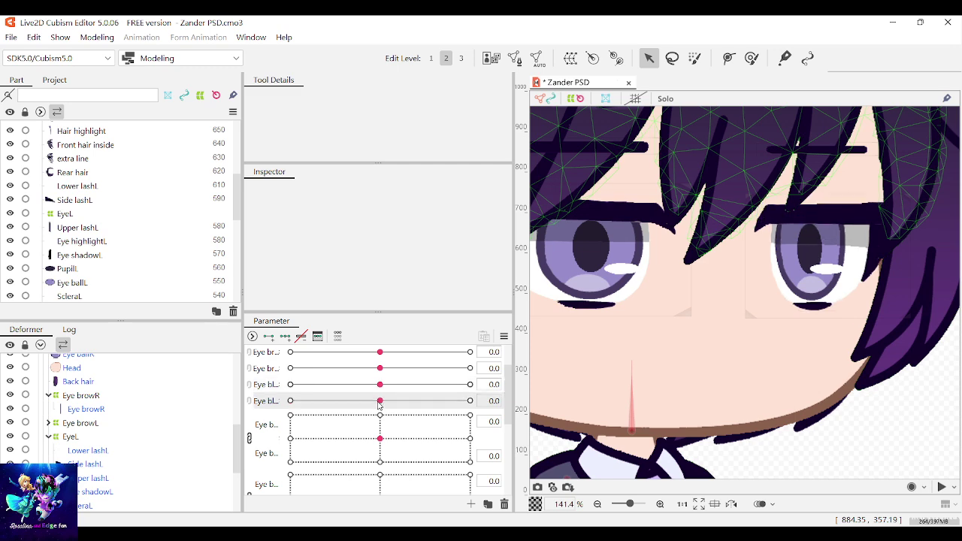
{"action": "scroll", "coordinate": [835, 290], "scroll_direction": "down", "scroll_amount": 2}
{"action": "scroll", "coordinate": [836, 293], "scroll_direction": "up", "scroll_amount": 1}
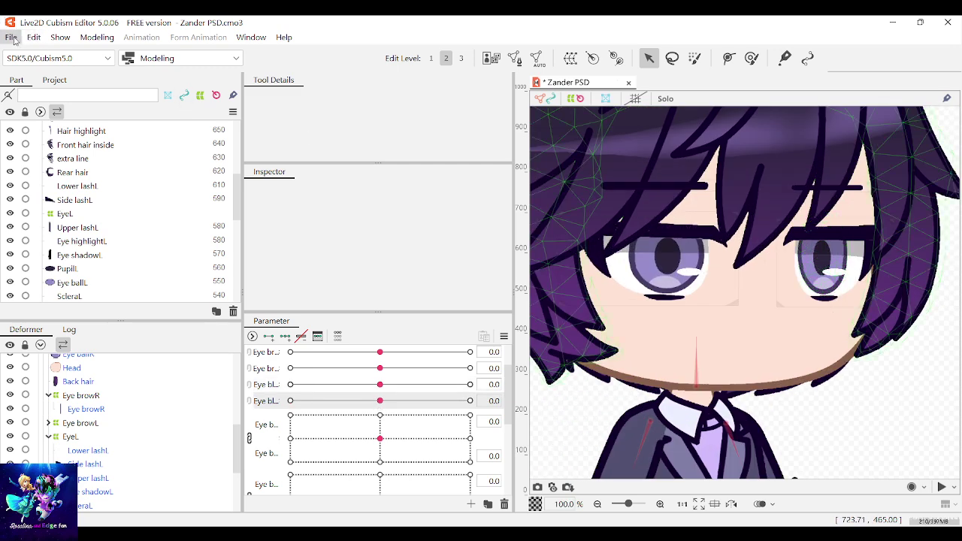
{"action": "key", "text": "ctrl+s"}
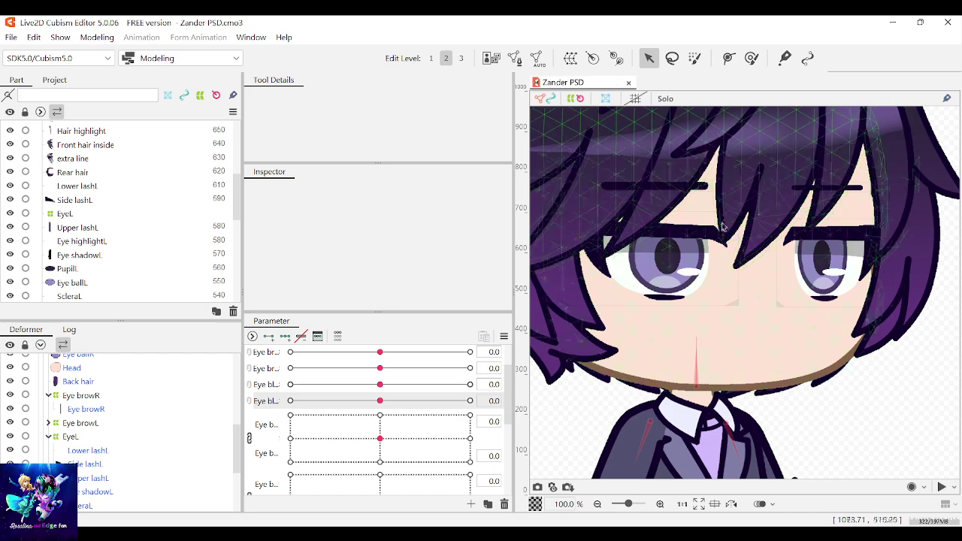
{"action": "left_click", "coordinate": [658, 147]}
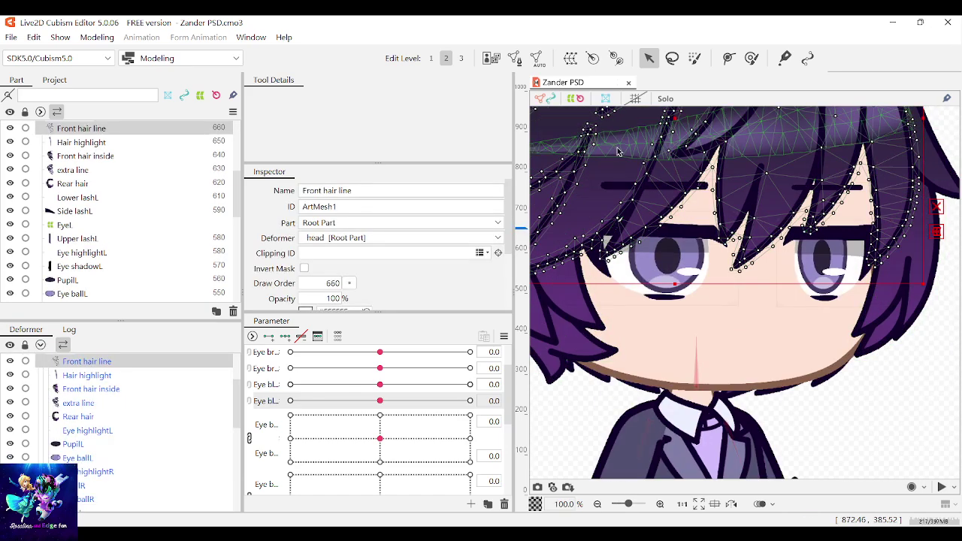
{"action": "left_click", "coordinate": [619, 149]}
{"action": "scroll", "coordinate": [791, 278], "scroll_direction": "down", "scroll_amount": 3}
{"action": "left_click", "coordinate": [840, 336]}
{"action": "scroll", "coordinate": [755, 236], "scroll_direction": "up", "scroll_amount": 3}
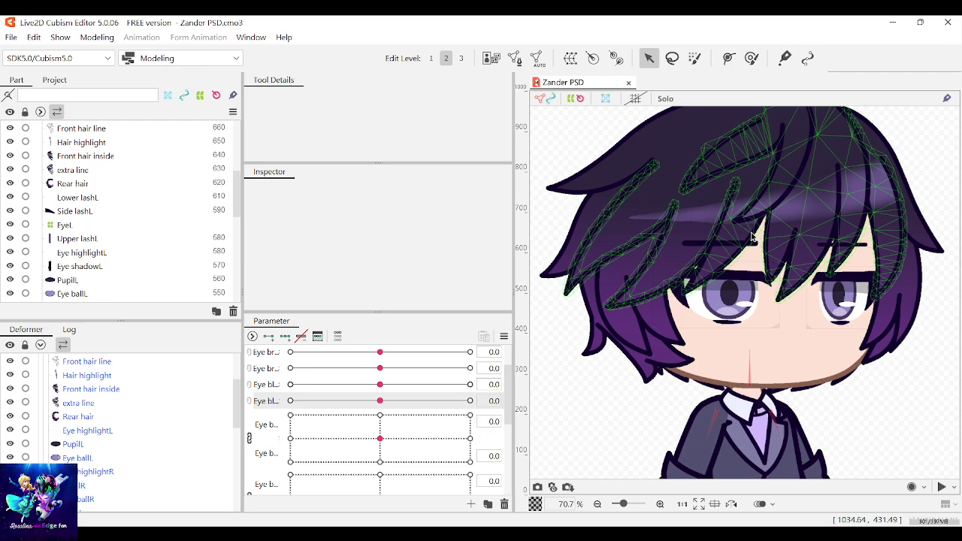
{"action": "left_click", "coordinate": [753, 237]}
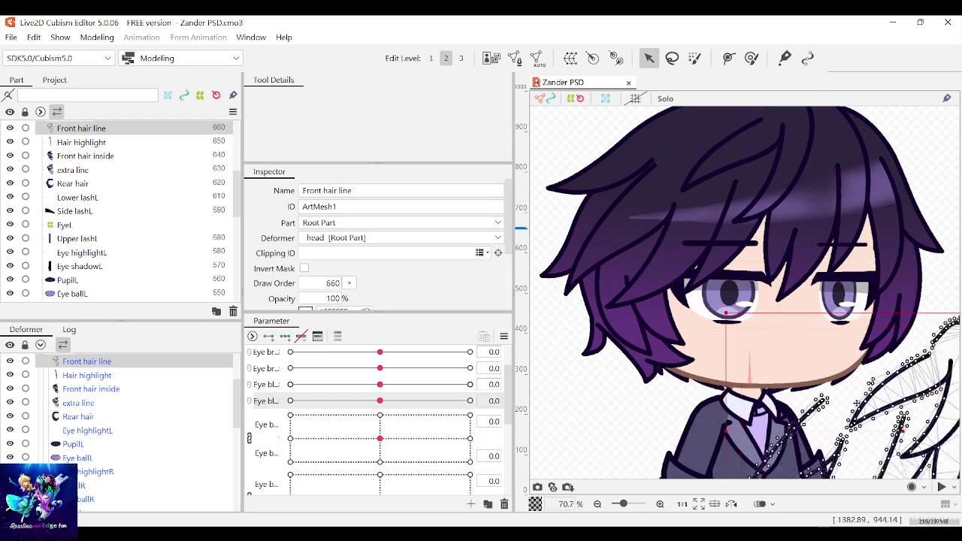
{"action": "left_click_drag", "start_coordinate": [856, 403], "coordinate": [745, 345]}
{"action": "scroll", "coordinate": [745, 345], "scroll_direction": "down", "scroll_amount": 1}
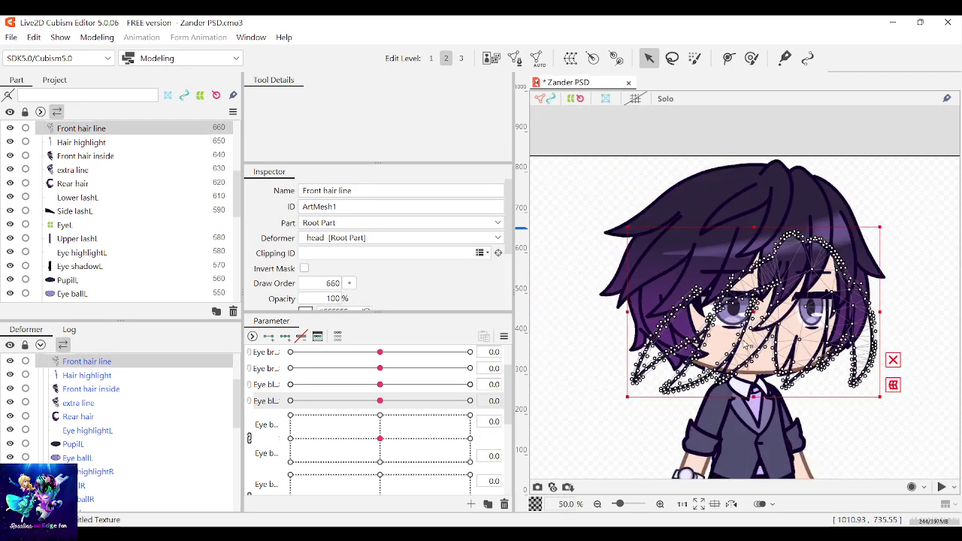
{"action": "scroll", "coordinate": [746, 345], "scroll_direction": "up", "scroll_amount": 2}
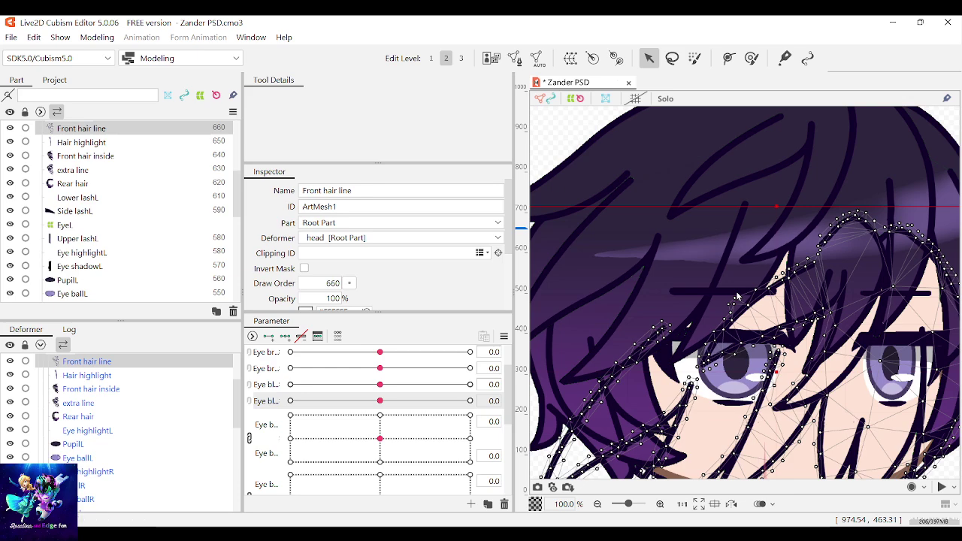
{"action": "scroll", "coordinate": [736, 299], "scroll_direction": "down", "scroll_amount": 1}
{"action": "scroll", "coordinate": [735, 304], "scroll_direction": "up", "scroll_amount": 3}
{"action": "scroll", "coordinate": [733, 312], "scroll_direction": "down", "scroll_amount": 3}
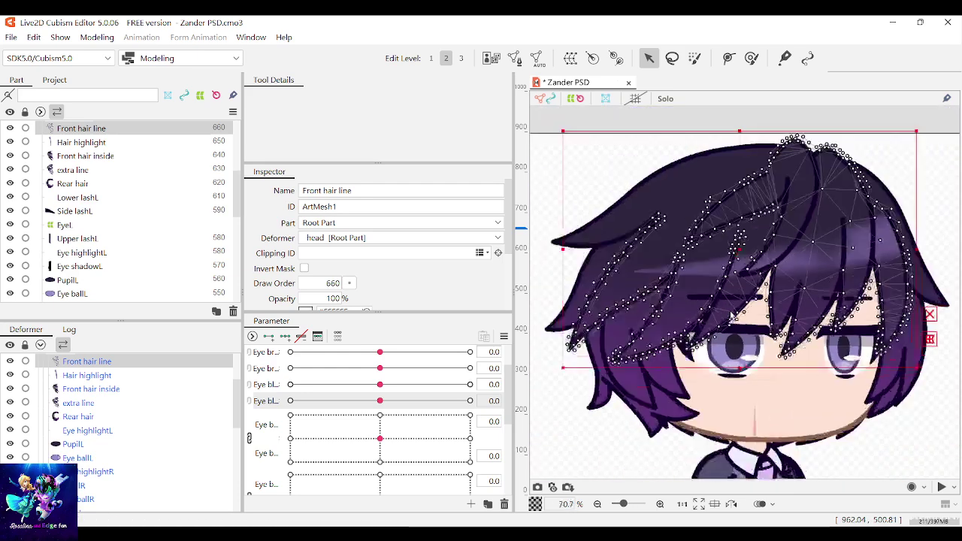
{"action": "scroll", "coordinate": [730, 311], "scroll_direction": "down", "scroll_amount": 1}
{"action": "left_click", "coordinate": [644, 429]}
{"action": "scroll", "coordinate": [775, 299], "scroll_direction": "down", "scroll_amount": 1}
{"action": "scroll", "coordinate": [778, 297], "scroll_direction": "up", "scroll_amount": 1}
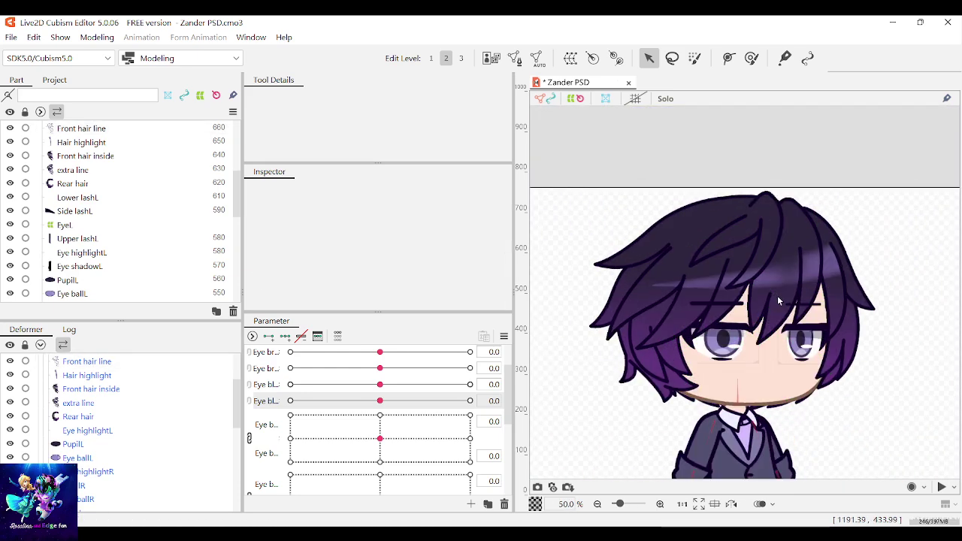
Select the Front hair inside, extra line and Front hair line meshes and put them in a warp deformer named front hair
{"action": "scroll", "coordinate": [776, 300], "scroll_direction": "up", "scroll_amount": 1}
{"action": "left_click", "coordinate": [774, 297]}
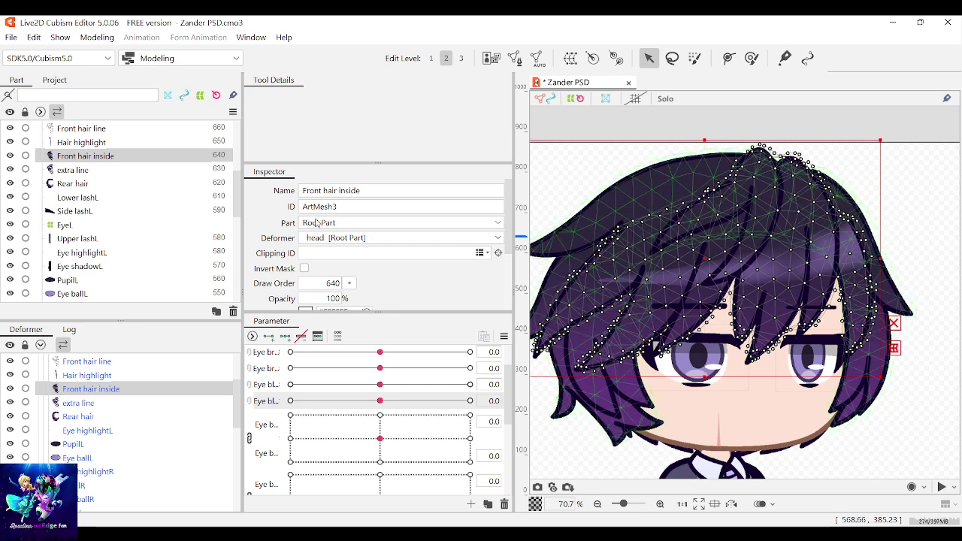
{"action": "left_click", "coordinate": [89, 171], "text": "ctrl"}
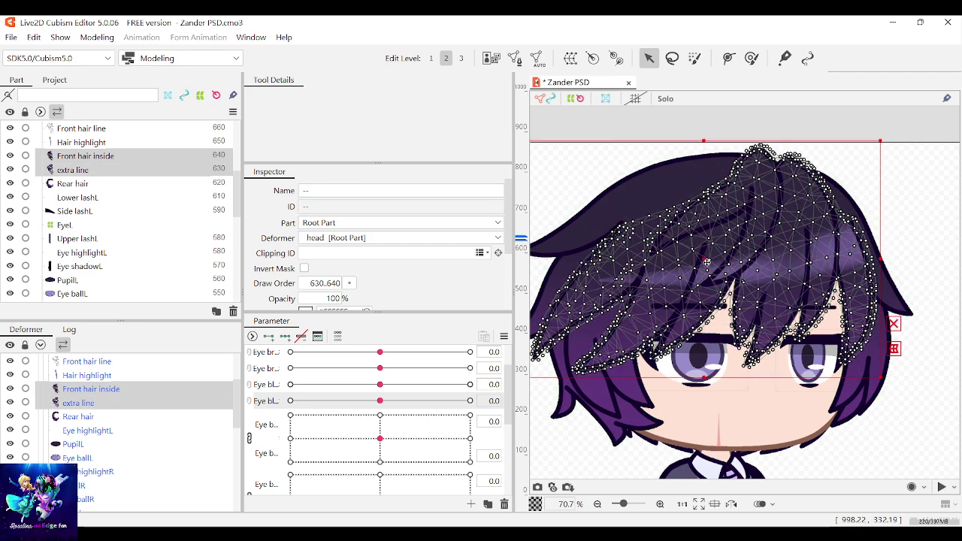
{"action": "left_click_drag", "start_coordinate": [704, 257], "coordinate": [851, 404]}
{"action": "key", "text": "ctrl+z"}
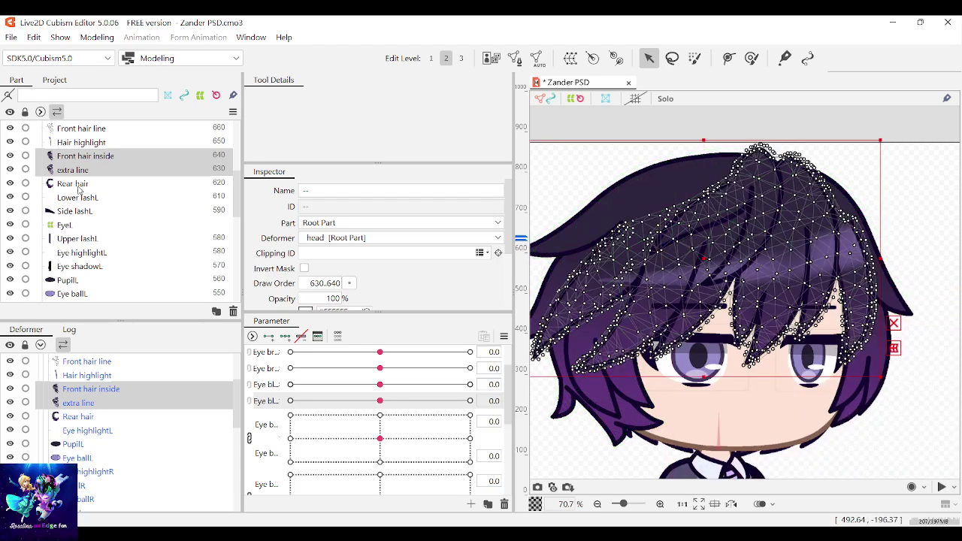
{"action": "scroll", "coordinate": [82, 188], "scroll_direction": "up", "scroll_amount": 2}
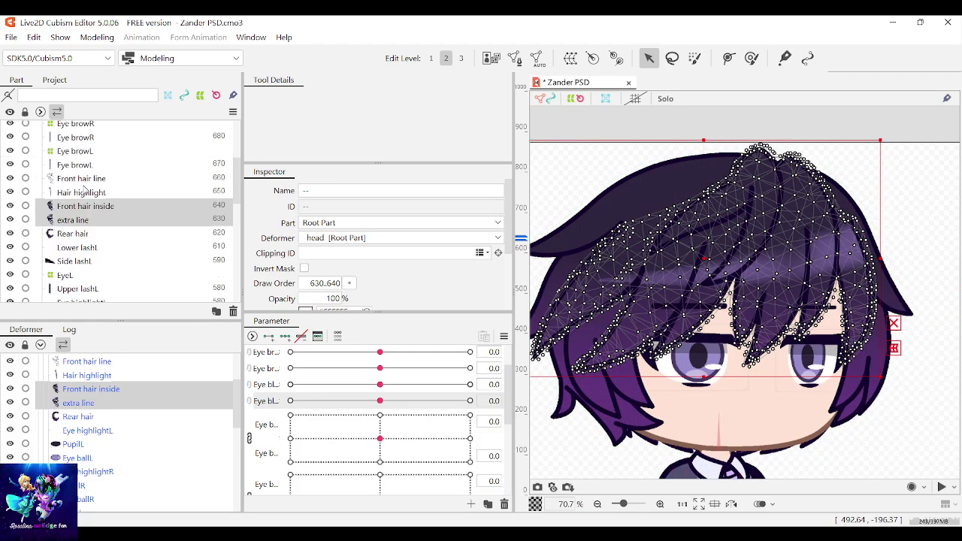
{"action": "left_click", "coordinate": [102, 182], "text": "ctrl"}
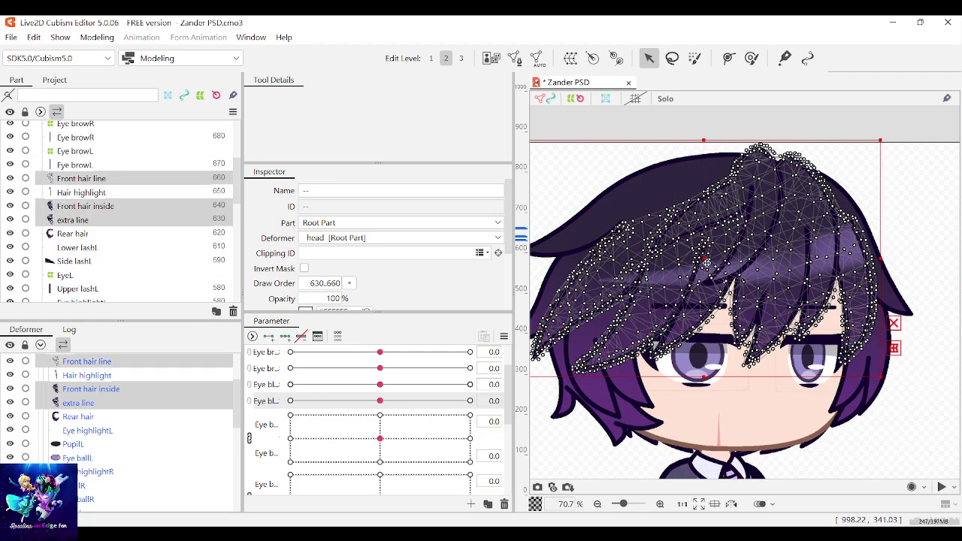
{"action": "left_click_drag", "start_coordinate": [706, 263], "coordinate": [806, 295]}
{"action": "key", "text": "ctrl+z"}
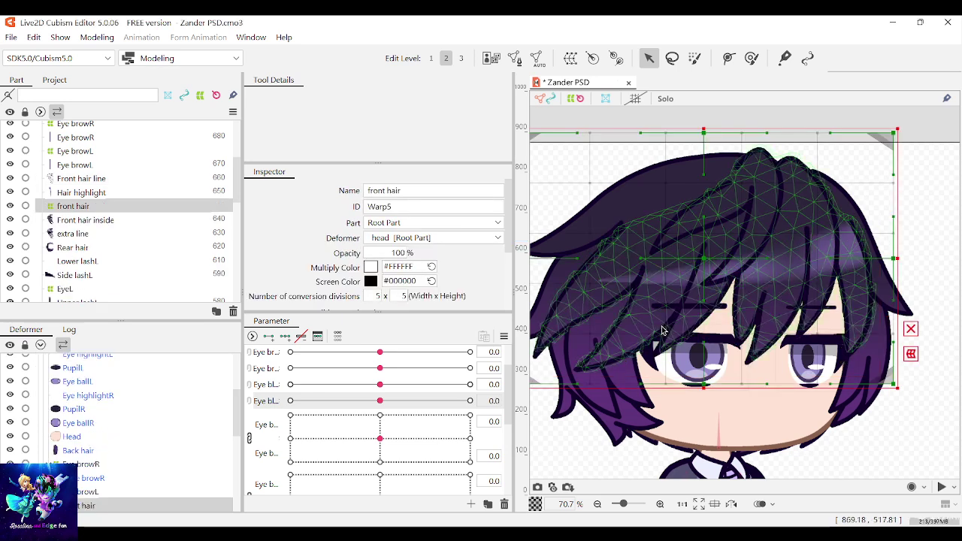
Add three keys for the front hair deformer on the hair parameter and set the parameter to 30
{"action": "scroll", "coordinate": [294, 421], "scroll_direction": "up", "scroll_amount": 3}
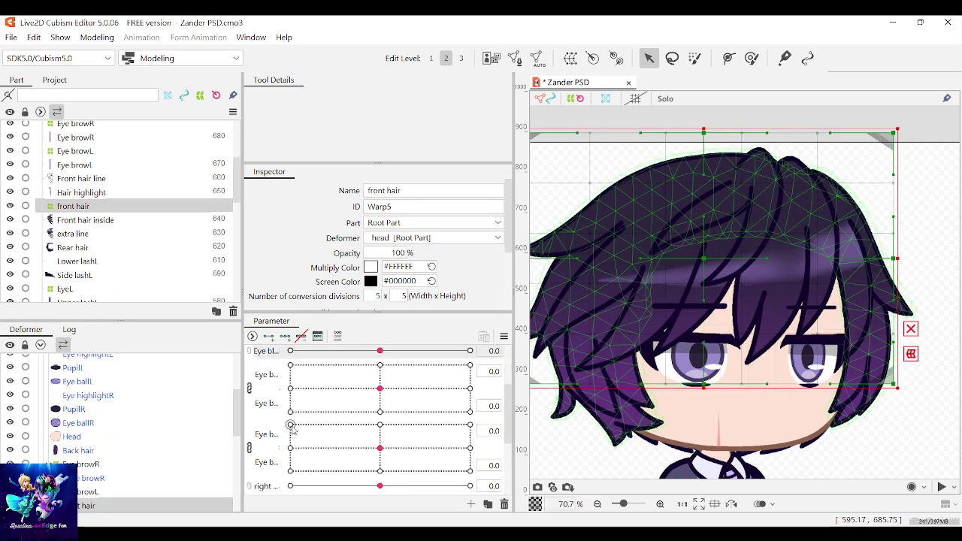
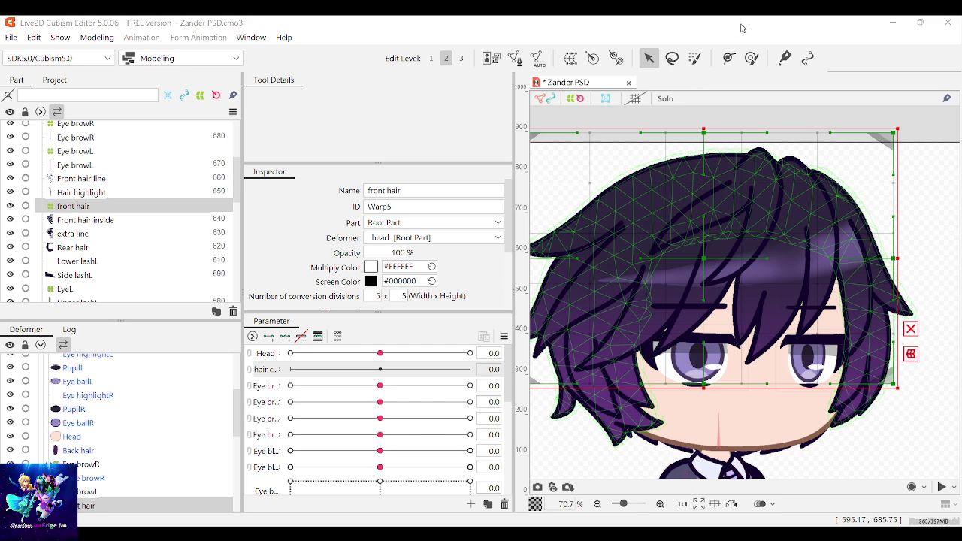
{"action": "left_click", "coordinate": [285, 336]}
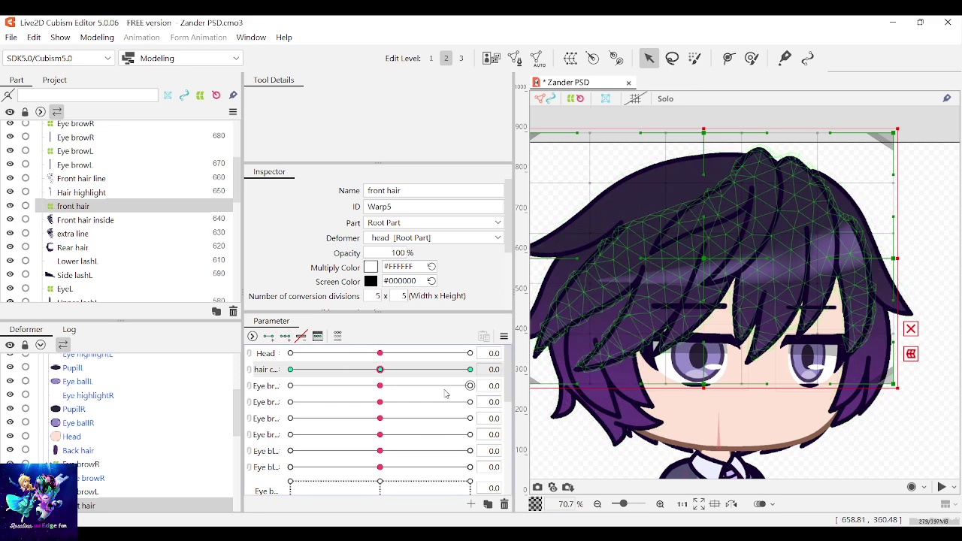
{"action": "left_click_drag", "start_coordinate": [381, 373], "coordinate": [469, 369]}
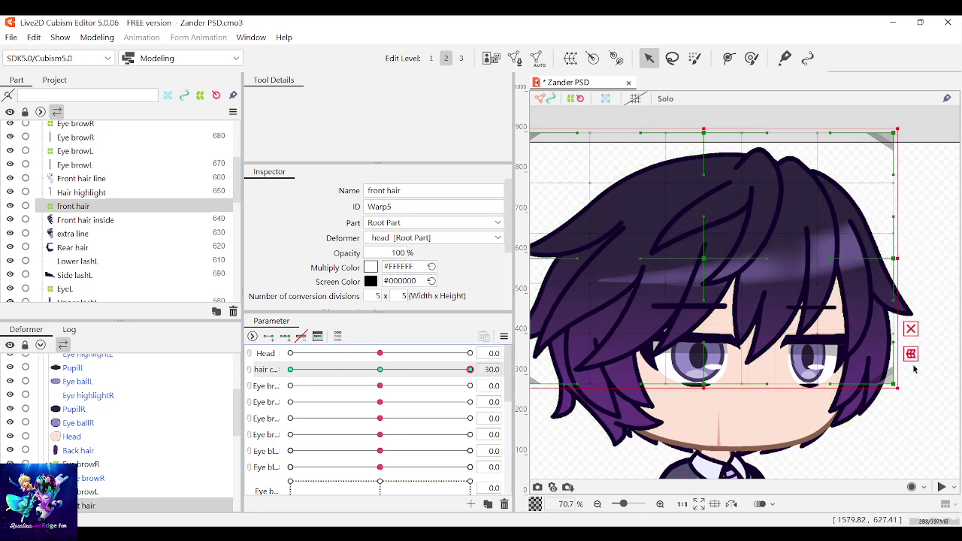
Select the lower four rows of front hair's warp control points and shift them sideways to the right at 30
{"action": "scroll", "coordinate": [932, 386], "scroll_direction": "down", "scroll_amount": 2}
{"action": "scroll", "coordinate": [931, 398], "scroll_direction": "up", "scroll_amount": 2}
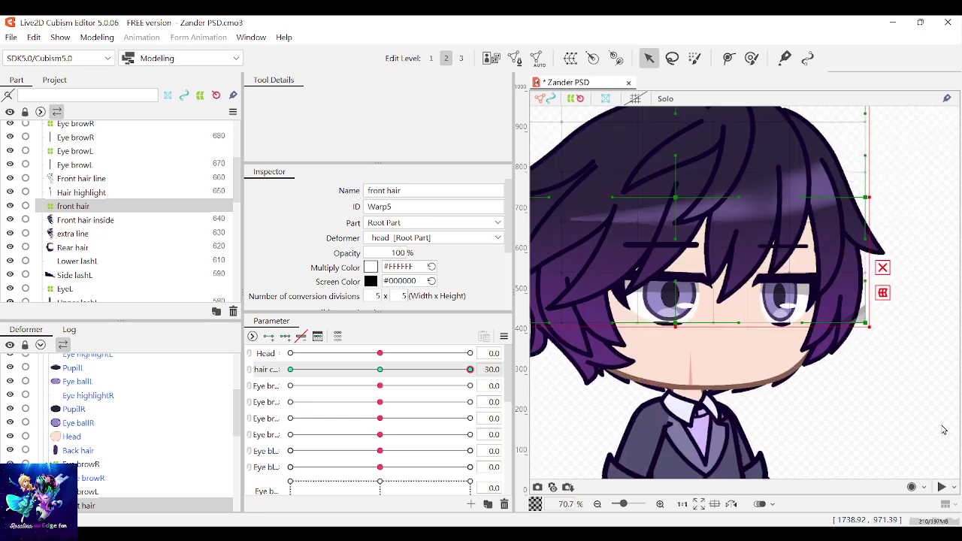
{"action": "scroll", "coordinate": [930, 415], "scroll_direction": "down", "scroll_amount": 1}
{"action": "left_click_drag", "start_coordinate": [937, 427], "coordinate": [574, 231]}
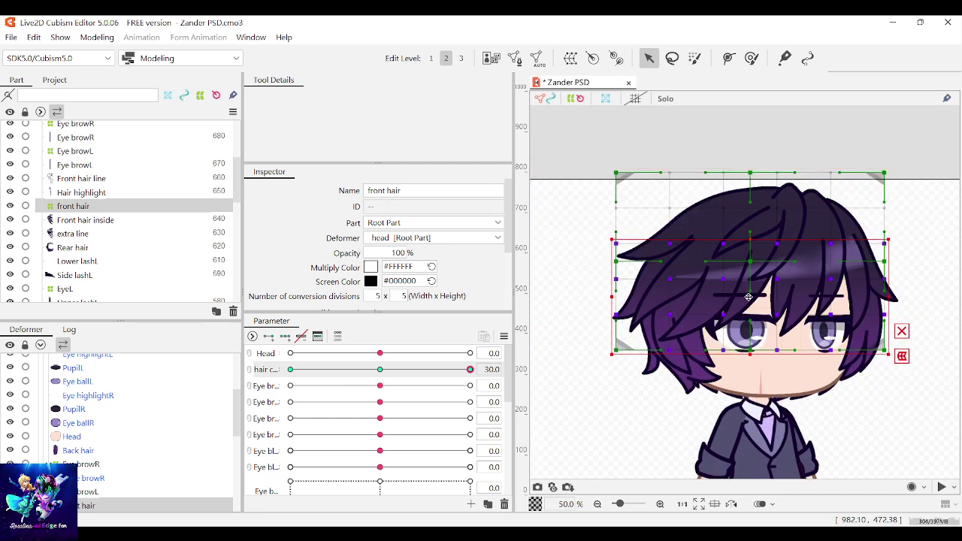
{"action": "left_click_drag", "start_coordinate": [749, 291], "coordinate": [789, 297]}
{"action": "key", "text": "ctrl+z"}
{"action": "scroll", "coordinate": [782, 297], "scroll_direction": "down", "scroll_amount": 1}
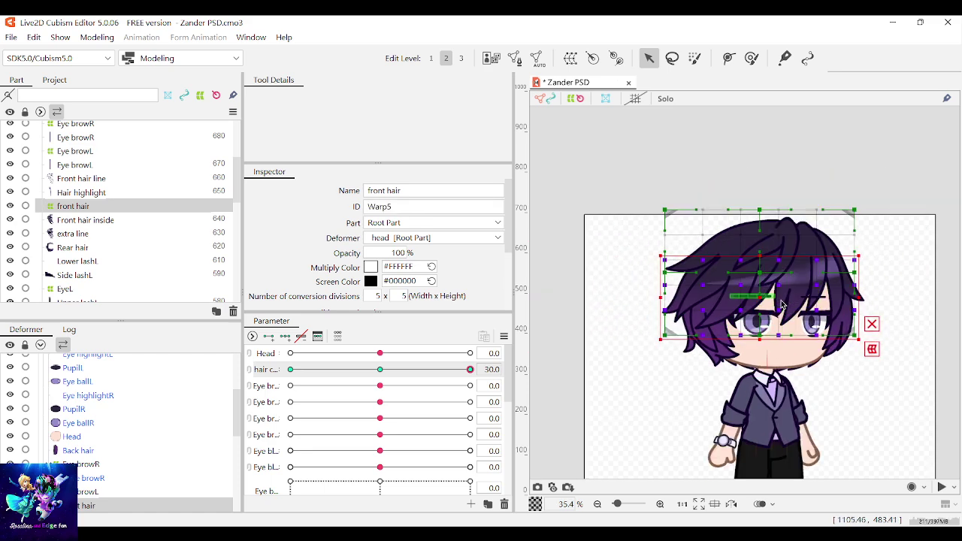
{"action": "scroll", "coordinate": [780, 297], "scroll_direction": "up", "scroll_amount": 2}
{"action": "left_click_drag", "start_coordinate": [736, 294], "coordinate": [757, 297]}
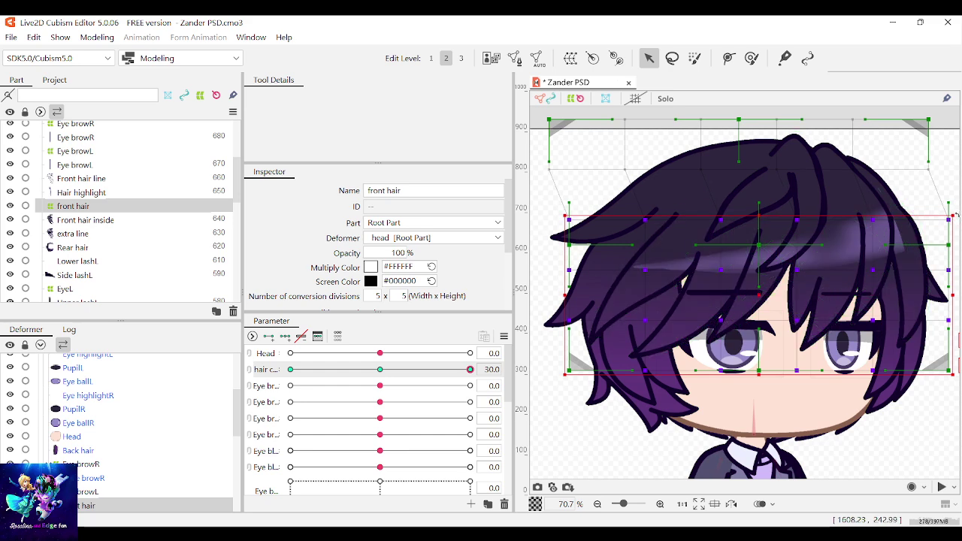
Rotate front hair's lower control points slightly counterclockwise, preview the hair swing and nudge the points
{"action": "mouse_move", "coordinate": [955, 216]}
{"action": "left_mouse_down"}
{"action": "mouse_move", "coordinate": [949, 200]}
{"action": "mouse_move", "coordinate": [953, 209]}
{"action": "left_mouse_up"}
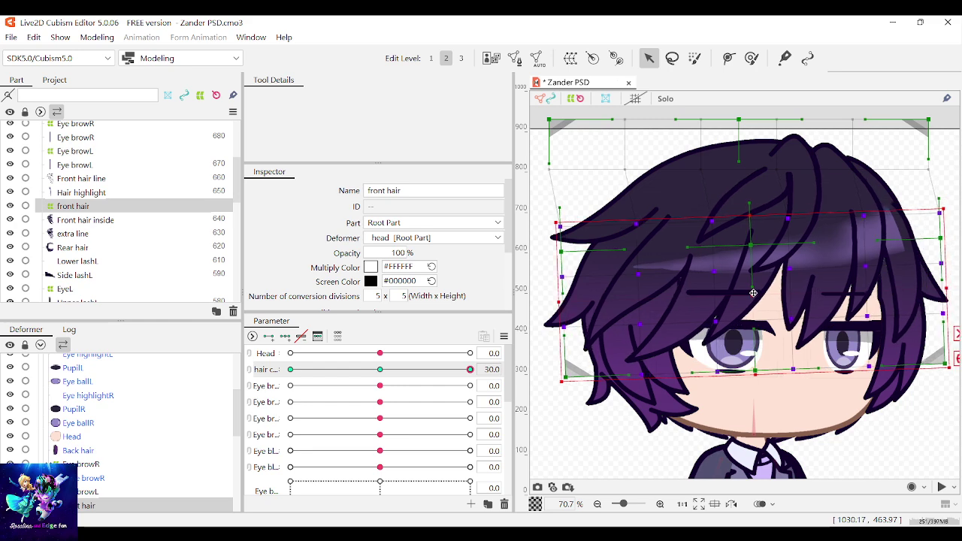
{"action": "mouse_move", "coordinate": [469, 371]}
{"action": "left_mouse_down"}
{"action": "mouse_move", "coordinate": [397, 372]}
{"action": "mouse_move", "coordinate": [470, 370]}
{"action": "mouse_move", "coordinate": [313, 354]}
{"action": "mouse_move", "coordinate": [471, 354]}
{"action": "left_mouse_up"}
{"action": "scroll", "coordinate": [798, 284], "scroll_direction": "down", "scroll_amount": 1}
{"action": "scroll", "coordinate": [794, 291], "scroll_direction": "up", "scroll_amount": 2}
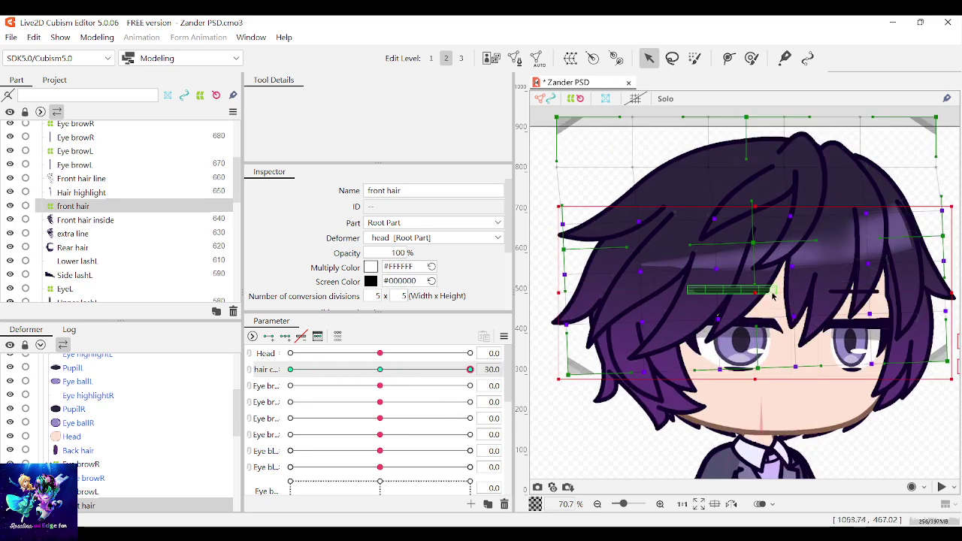
{"action": "left_click_drag", "start_coordinate": [766, 292], "coordinate": [768, 293]}
Tilt front hair's lower control points further counterclockwise and move them a little more to the right, previewing the swing in between
{"action": "scroll", "coordinate": [907, 254], "scroll_direction": "down", "scroll_amount": 2}
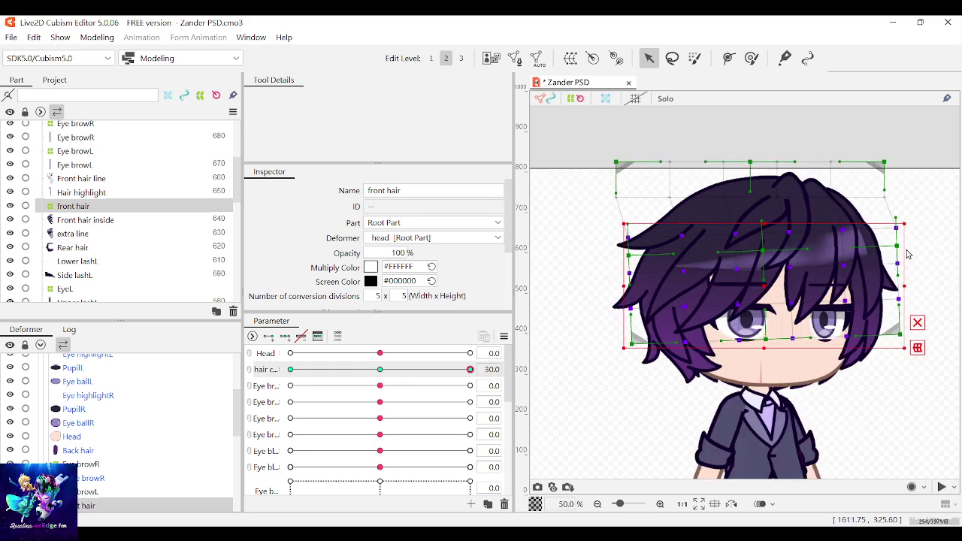
{"action": "left_click_drag", "start_coordinate": [910, 223], "coordinate": [905, 221]}
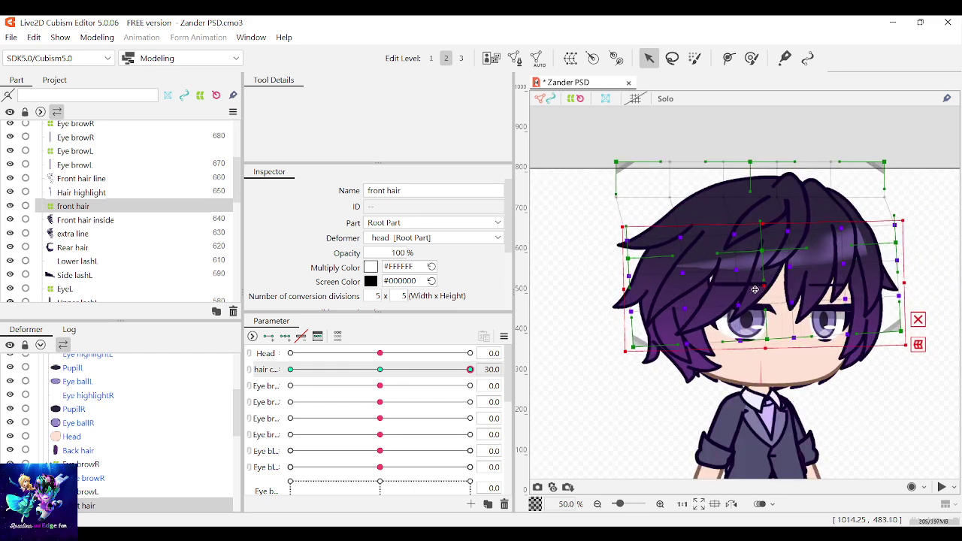
{"action": "left_click_drag", "start_coordinate": [763, 287], "coordinate": [764, 288]}
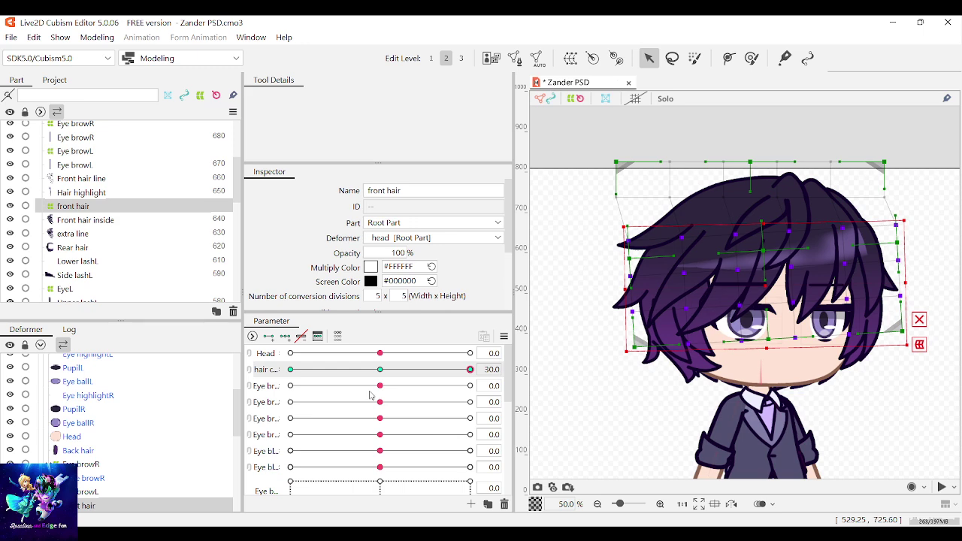
{"action": "left_click_drag", "start_coordinate": [465, 371], "coordinate": [530, 353]}
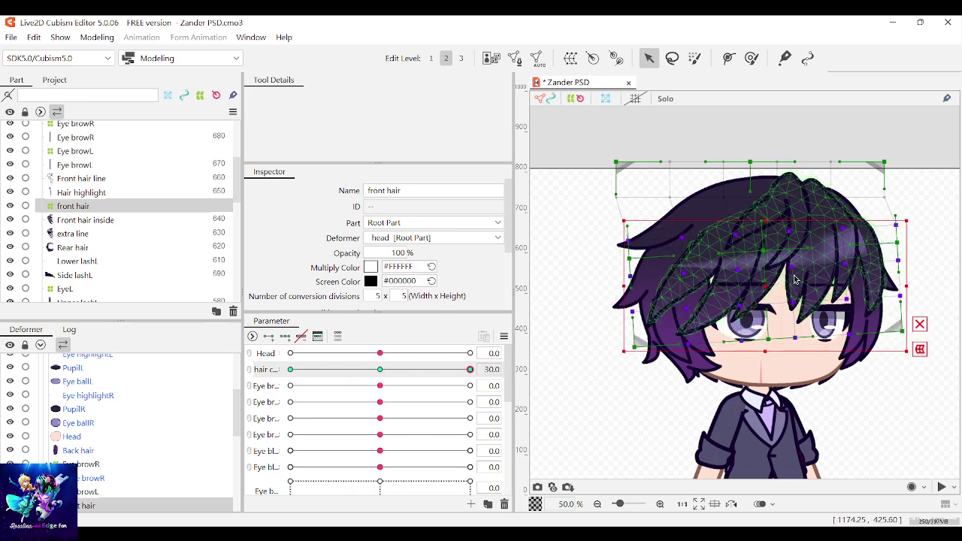
{"action": "left_click_drag", "start_coordinate": [762, 288], "coordinate": [770, 286]}
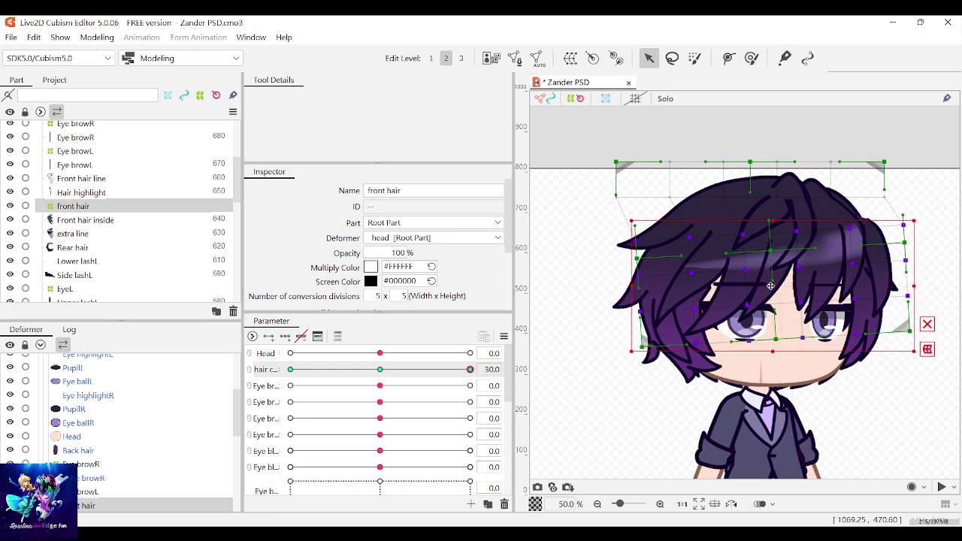
{"action": "left_click_drag", "start_coordinate": [920, 219], "coordinate": [916, 214]}
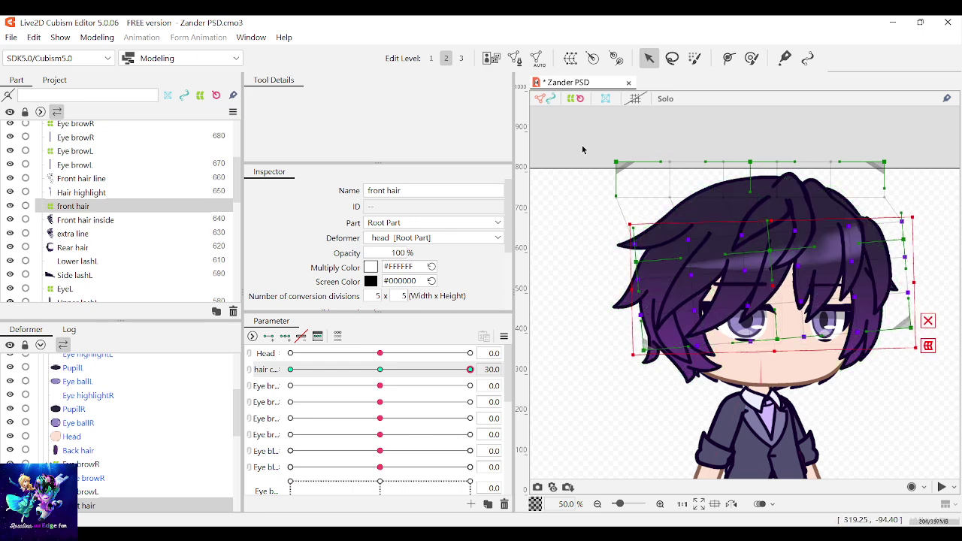
Select the top two rows of front hair's control points, tilt them counterclockwise, lower them slightly and preview the swing
{"action": "left_click_drag", "start_coordinate": [581, 145], "coordinate": [881, 195]}
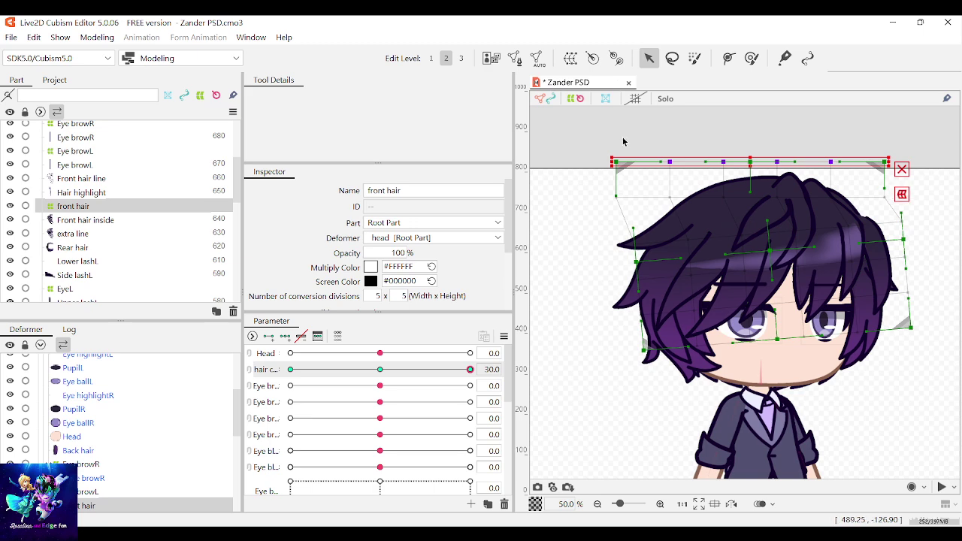
{"action": "left_click_drag", "start_coordinate": [587, 135], "coordinate": [923, 211]}
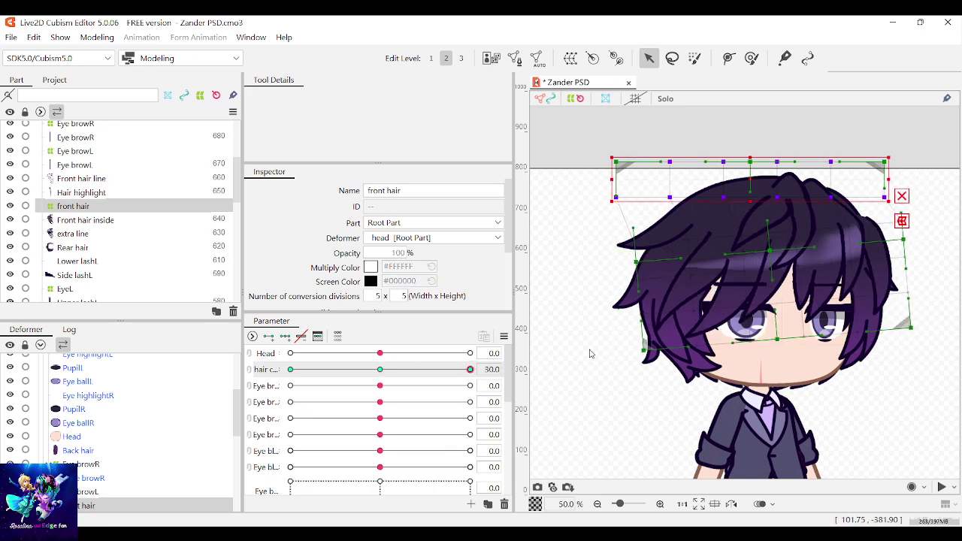
{"action": "left_click_drag", "start_coordinate": [469, 369], "coordinate": [550, 318]}
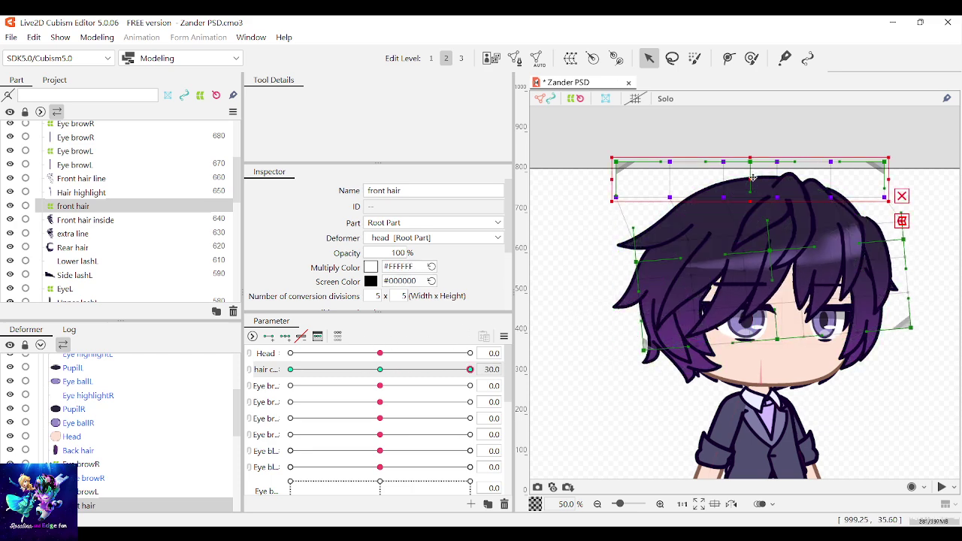
{"action": "left_click_drag", "start_coordinate": [752, 177], "coordinate": [754, 178]}
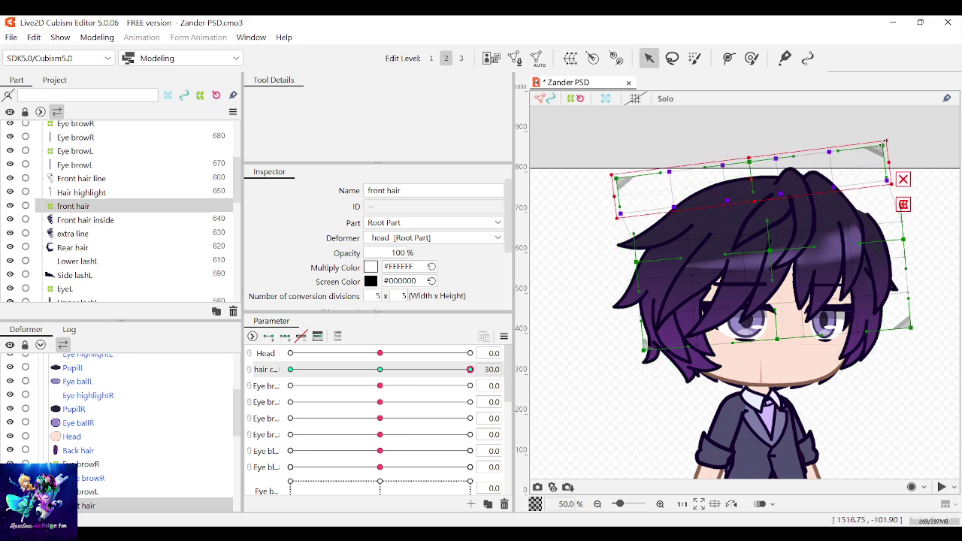
{"action": "left_click_drag", "start_coordinate": [751, 180], "coordinate": [752, 187]}
{"action": "left_click_drag", "start_coordinate": [469, 370], "coordinate": [486, 352]}
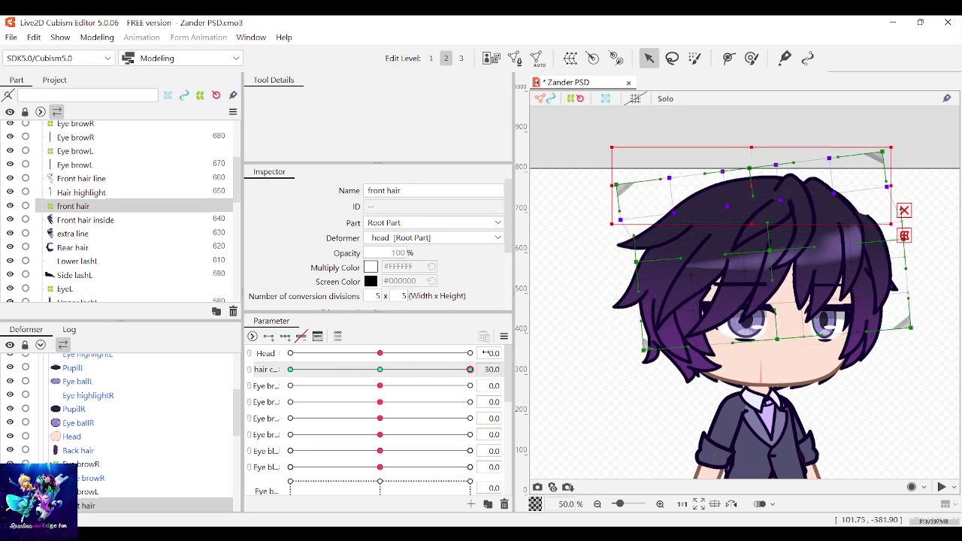
Try to stretch the Hair highlight mesh to the right so it covers the shifted front hair at 30
{"action": "left_click", "coordinate": [832, 252]}
{"action": "scroll", "coordinate": [833, 255], "scroll_direction": "up", "scroll_amount": 3}
{"action": "scroll", "coordinate": [912, 259], "scroll_direction": "down", "scroll_amount": 2}
{"action": "scroll", "coordinate": [948, 275], "scroll_direction": "up", "scroll_amount": 2}
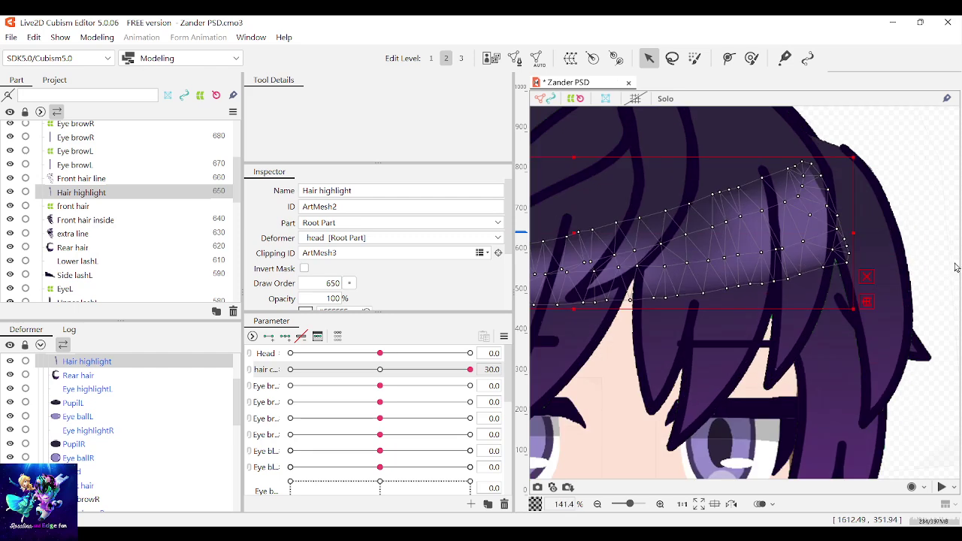
{"action": "scroll", "coordinate": [956, 268], "scroll_direction": "down", "scroll_amount": 1}
{"action": "left_click_drag", "start_coordinate": [955, 329], "coordinate": [840, 142]}
{"action": "left_click_drag", "start_coordinate": [867, 227], "coordinate": [920, 229]}
{"action": "scroll", "coordinate": [939, 278], "scroll_direction": "down", "scroll_amount": 2}
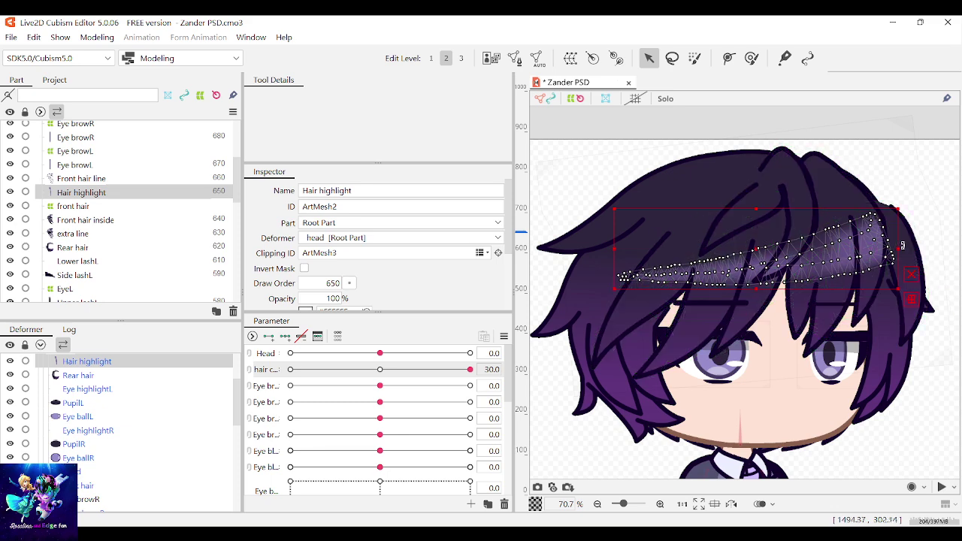
{"action": "left_click_drag", "start_coordinate": [899, 251], "coordinate": [936, 247]}
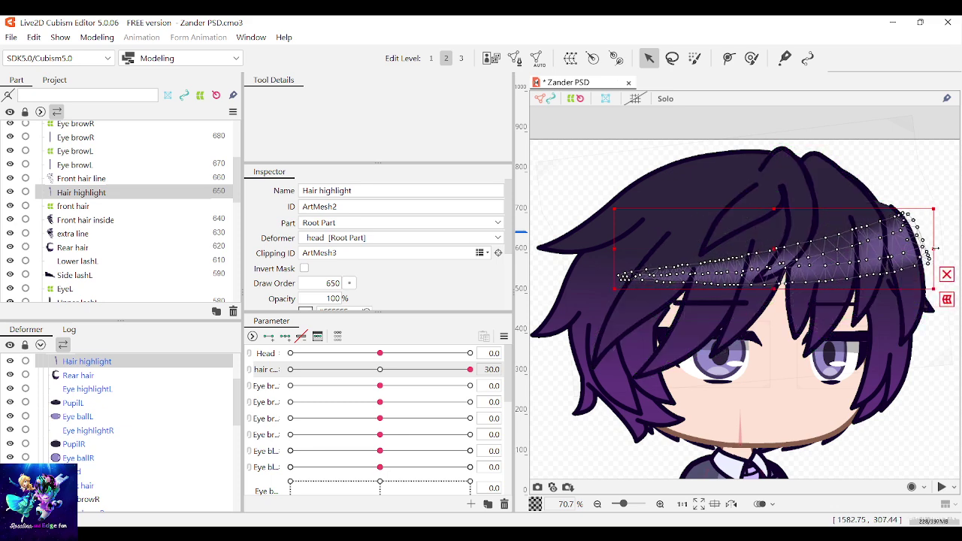
Compare the stretched Hair highlight with the hair parameter at 0 and 30, and undo the stretch
{"action": "left_click", "coordinate": [381, 369]}
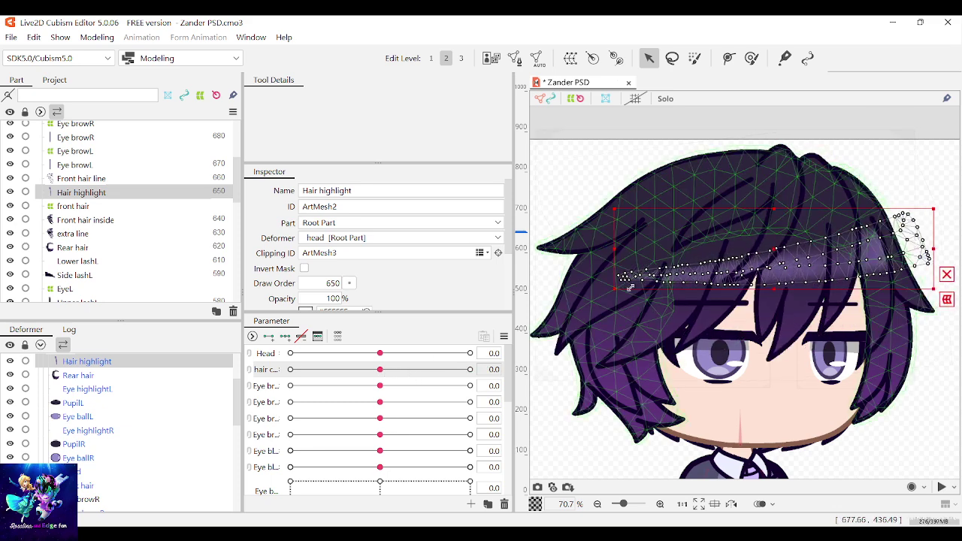
{"action": "left_click", "coordinate": [932, 181]}
{"action": "scroll", "coordinate": [931, 181], "scroll_direction": "down", "scroll_amount": 1}
{"action": "scroll", "coordinate": [932, 181], "scroll_direction": "up", "scroll_amount": 1}
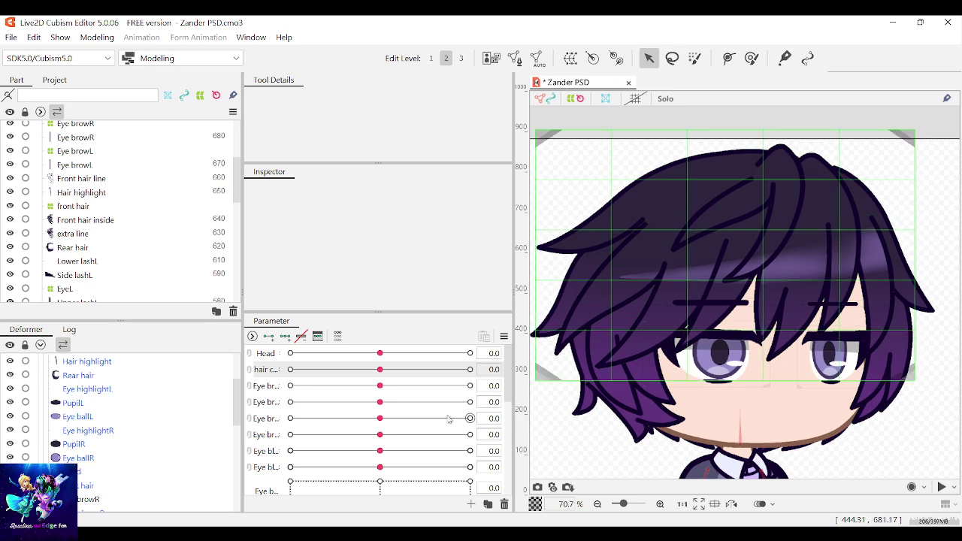
{"action": "left_click_drag", "start_coordinate": [387, 371], "coordinate": [576, 355]}
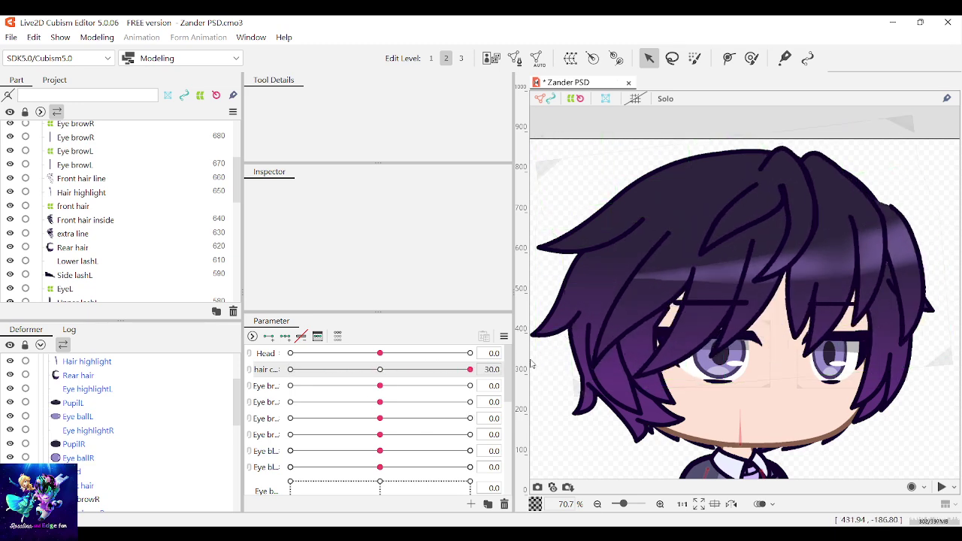
{"action": "key", "text": "ctrl+z"}
{"action": "key", "text": "ctrl+z"}
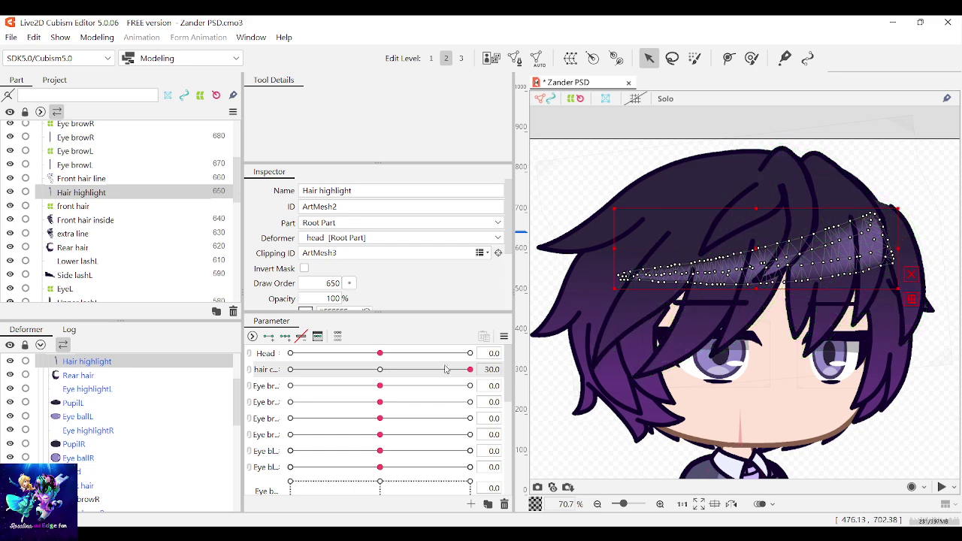
At hair parameter 0, pull the vertices at the right end of the Hair highlight mesh outward beyond the hair's right edge
{"action": "left_click", "coordinate": [381, 371]}
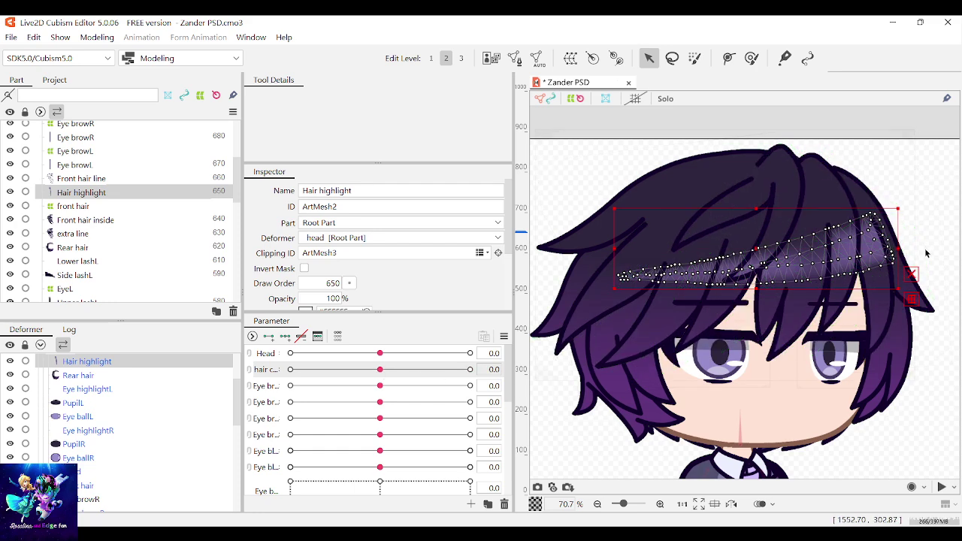
{"action": "left_click_drag", "start_coordinate": [936, 268], "coordinate": [864, 175]}
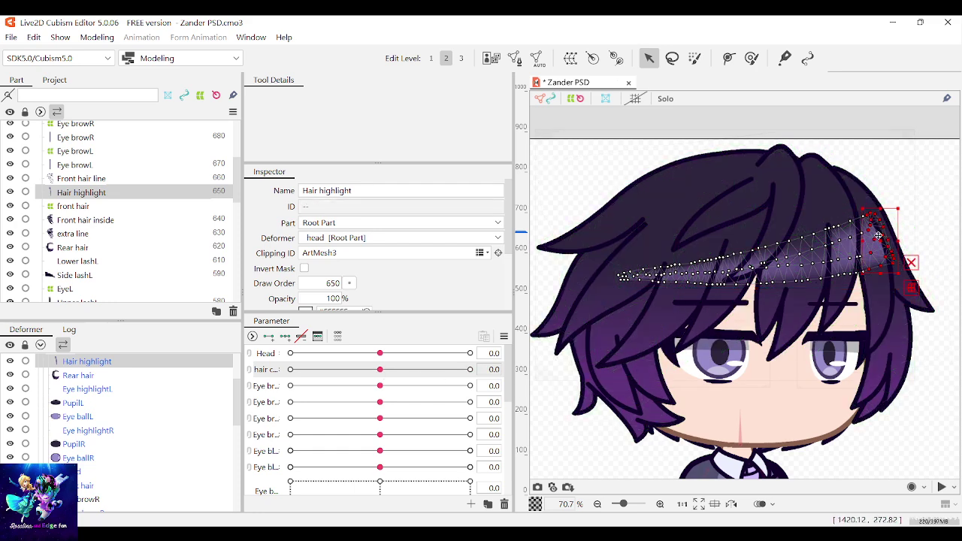
{"action": "left_click_drag", "start_coordinate": [881, 237], "coordinate": [920, 239]}
{"action": "key", "text": "ctrl+z"}
{"action": "scroll", "coordinate": [844, 226], "scroll_direction": "down", "scroll_amount": 1}
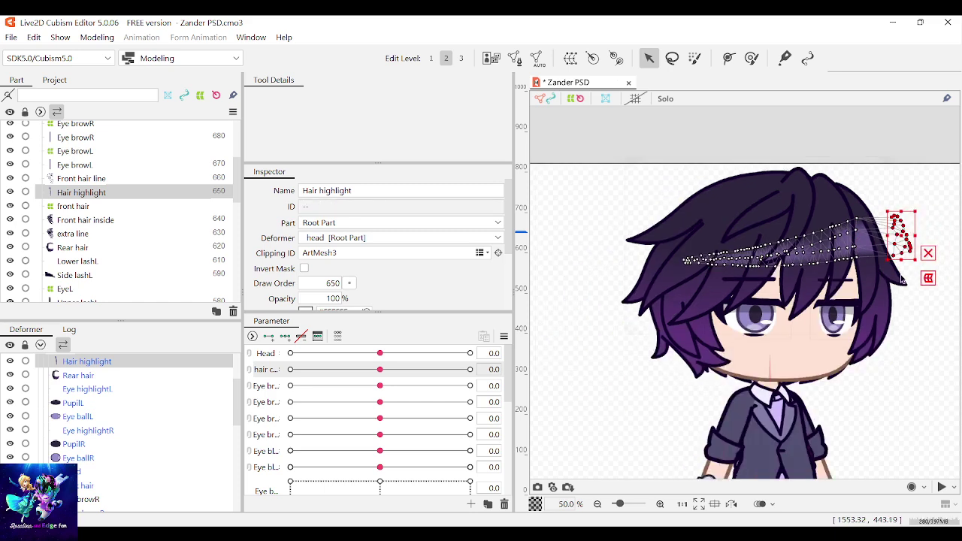
{"action": "scroll", "coordinate": [901, 282], "scroll_direction": "up", "scroll_amount": 1}
With the first hair parameter at -30, shift all but front hair's top two rows of control points left and tilt them clockwise
{"action": "mouse_move", "coordinate": [381, 368]}
{"action": "left_mouse_down"}
{"action": "mouse_move", "coordinate": [463, 369]}
{"action": "mouse_move", "coordinate": [489, 351]}
{"action": "mouse_move", "coordinate": [361, 368]}
{"action": "mouse_move", "coordinate": [429, 350]}
{"action": "mouse_move", "coordinate": [489, 352]}
{"action": "mouse_move", "coordinate": [371, 370]}
{"action": "left_mouse_up"}
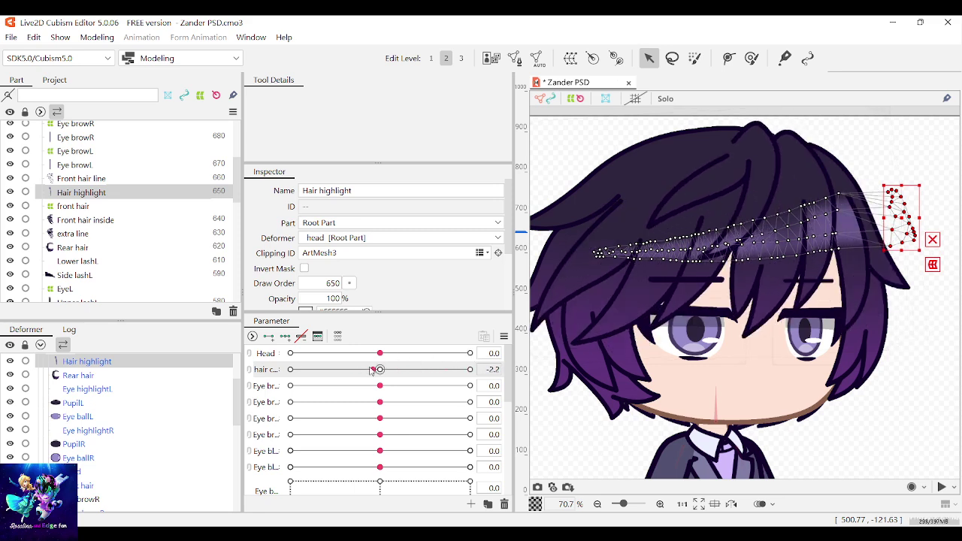
{"action": "left_click", "coordinate": [771, 299]}
{"action": "left_click", "coordinate": [885, 111]}
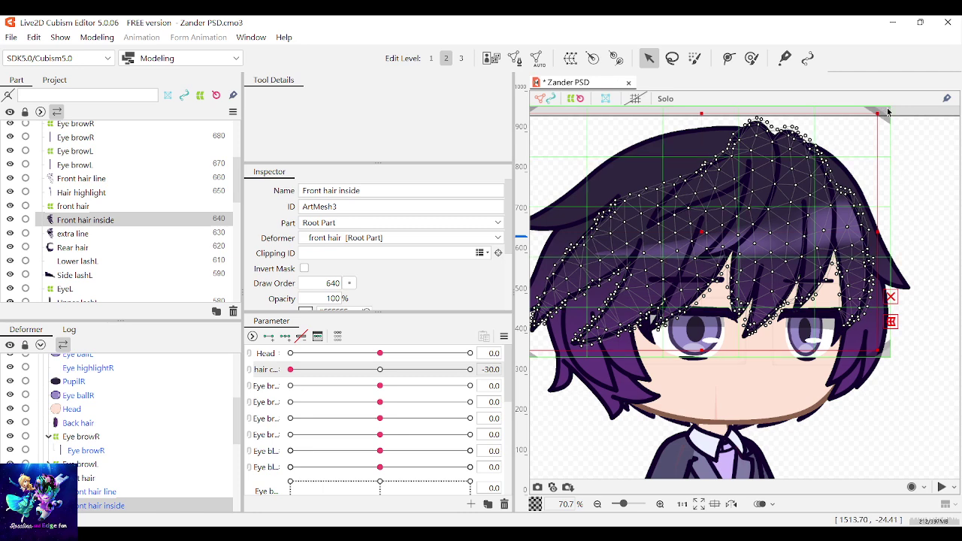
{"action": "scroll", "coordinate": [906, 272], "scroll_direction": "down", "scroll_amount": 2}
{"action": "scroll", "coordinate": [903, 274], "scroll_direction": "up", "scroll_amount": 2}
{"action": "scroll", "coordinate": [945, 381], "scroll_direction": "down", "scroll_amount": 1}
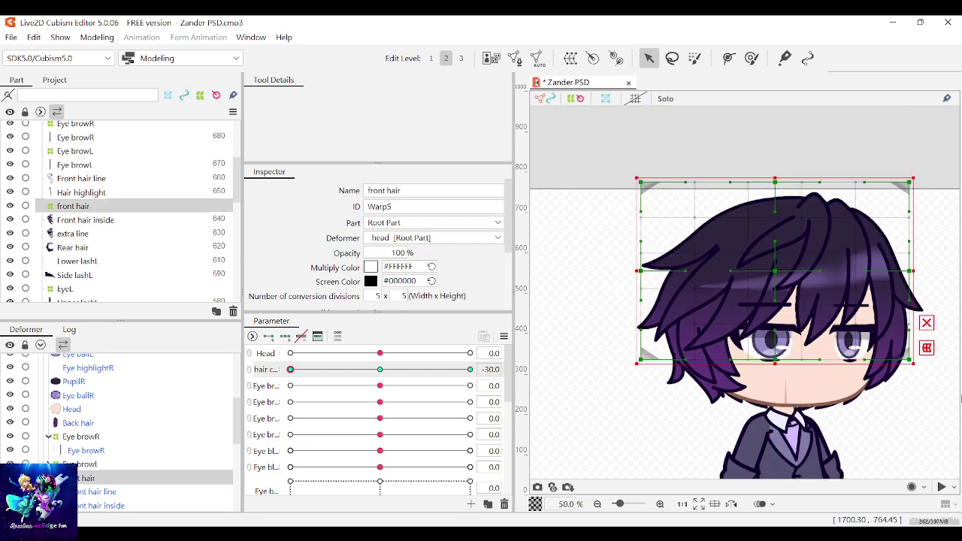
{"action": "left_click_drag", "start_coordinate": [715, 292], "coordinate": [906, 375]}
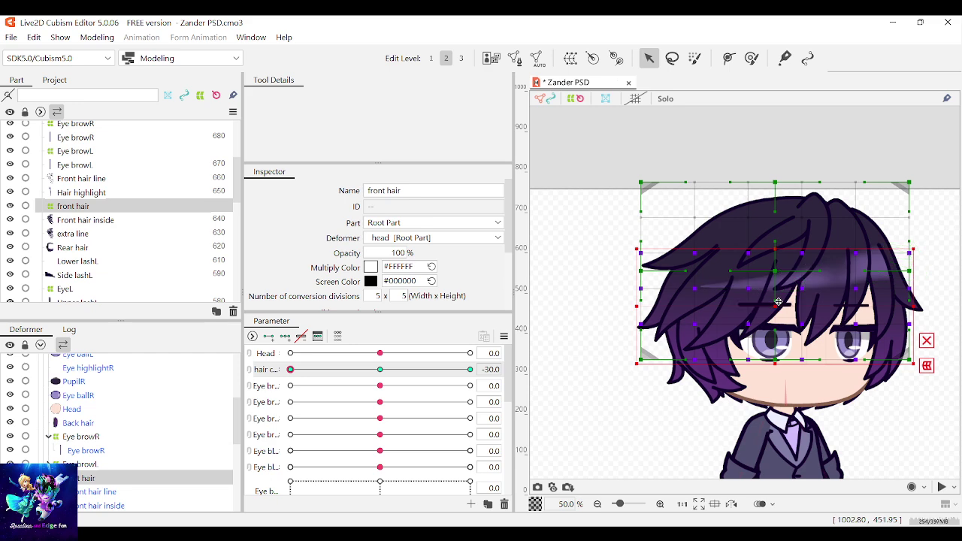
{"action": "left_click_drag", "start_coordinate": [777, 304], "coordinate": [759, 303]}
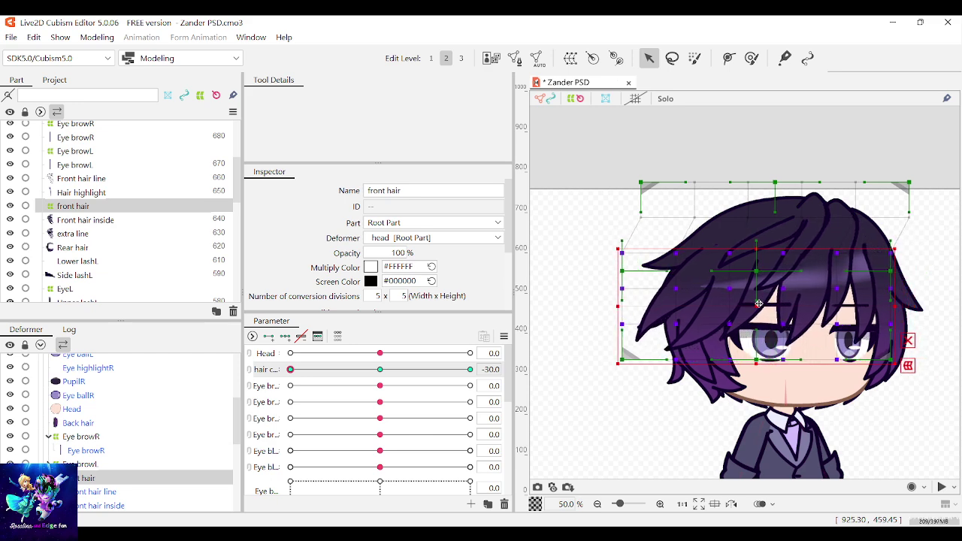
{"action": "left_click_drag", "start_coordinate": [898, 245], "coordinate": [907, 260]}
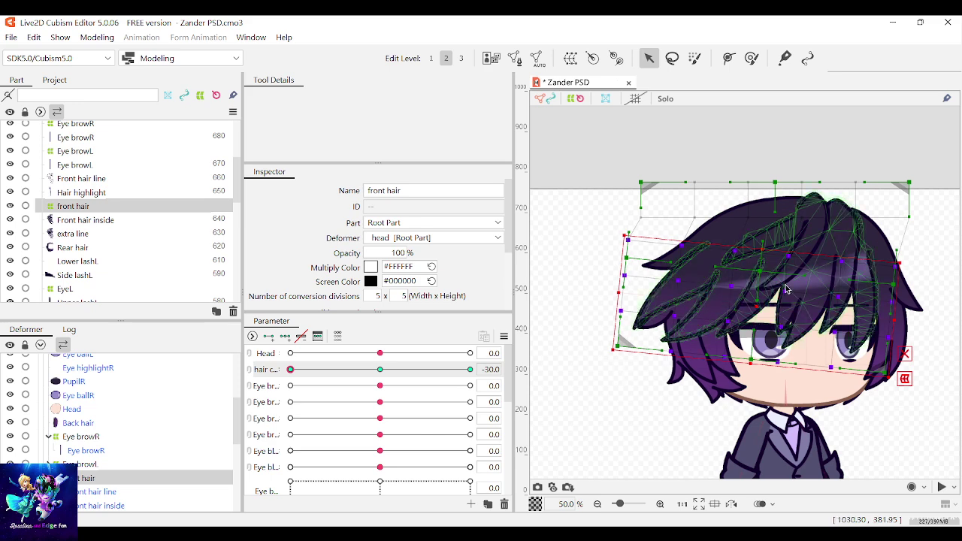
{"action": "left_click_drag", "start_coordinate": [758, 306], "coordinate": [767, 303]}
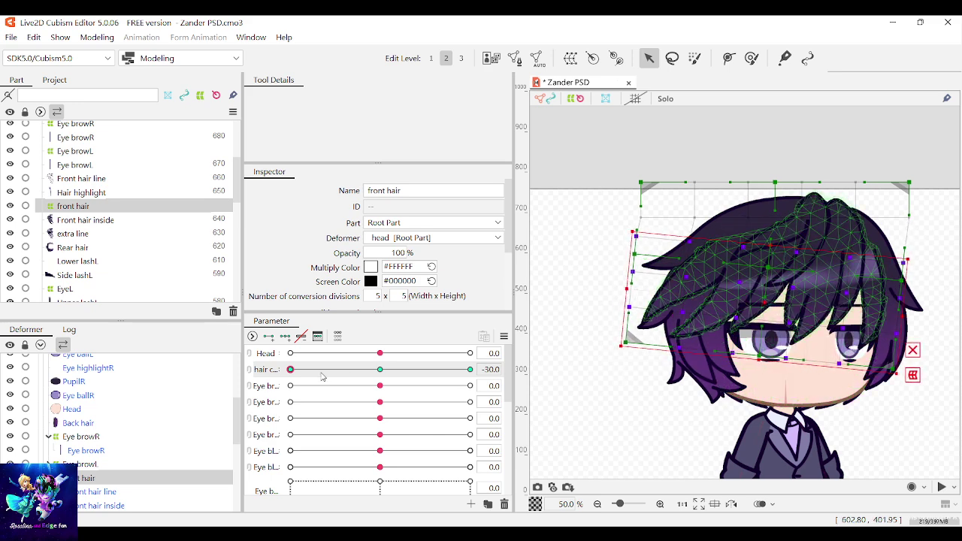
With the first hair parameter at 30, nudge front hair's lower control points slightly left and compare the pose with -30
{"action": "left_click_drag", "start_coordinate": [291, 369], "coordinate": [561, 351]}
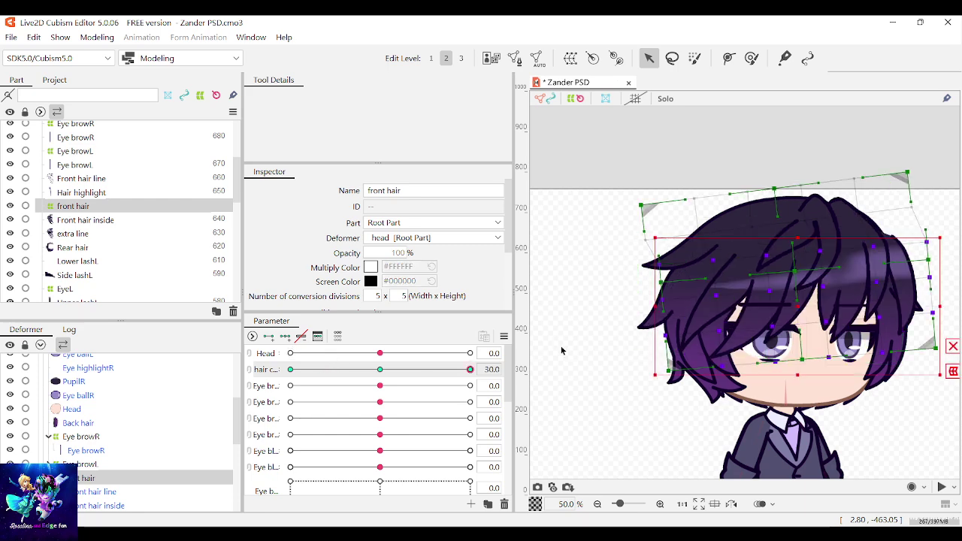
{"action": "left_click_drag", "start_coordinate": [797, 307], "coordinate": [787, 308]}
{"action": "left_click", "coordinate": [290, 369]}
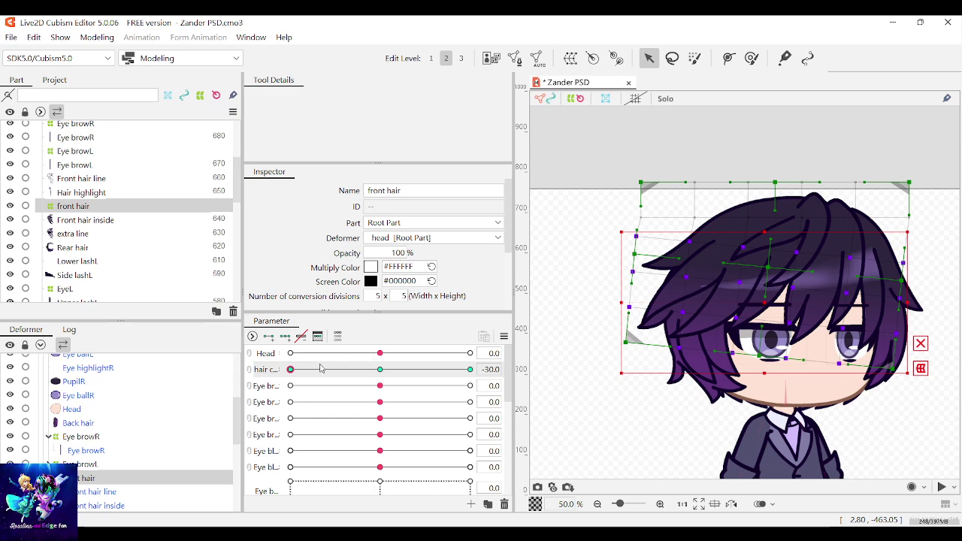
{"action": "left_click_drag", "start_coordinate": [320, 367], "coordinate": [270, 365]}
At -30, tilt front hair's top two rows of control points clockwise, preview the swing and return the first hair parameter to 0
{"action": "left_click_drag", "start_coordinate": [593, 132], "coordinate": [939, 188]}
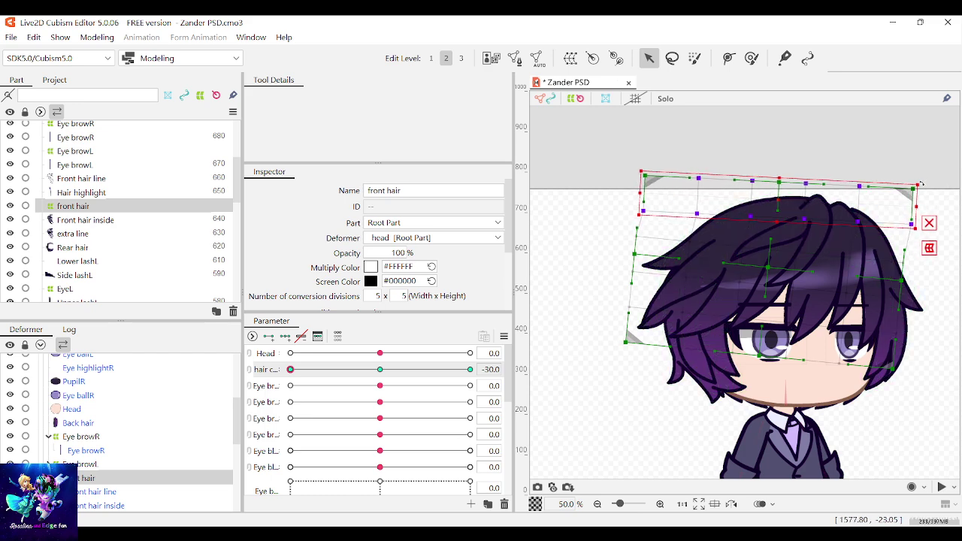
{"action": "left_click_drag", "start_coordinate": [495, 369], "coordinate": [289, 368]}
{"action": "left_click", "coordinate": [471, 371]}
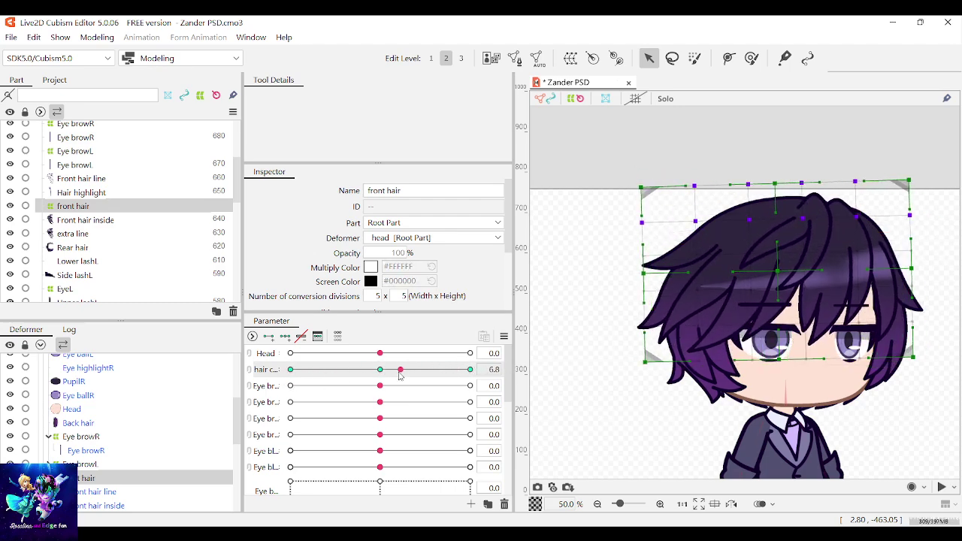
{"action": "left_click_drag", "start_coordinate": [400, 374], "coordinate": [380, 380]}
Examine the Rear hair mesh and the front hair strands up close, ending with the front hair warp deformer selected
{"action": "scroll", "coordinate": [855, 287], "scroll_direction": "down", "scroll_amount": 1}
{"action": "scroll", "coordinate": [862, 295], "scroll_direction": "up", "scroll_amount": 2}
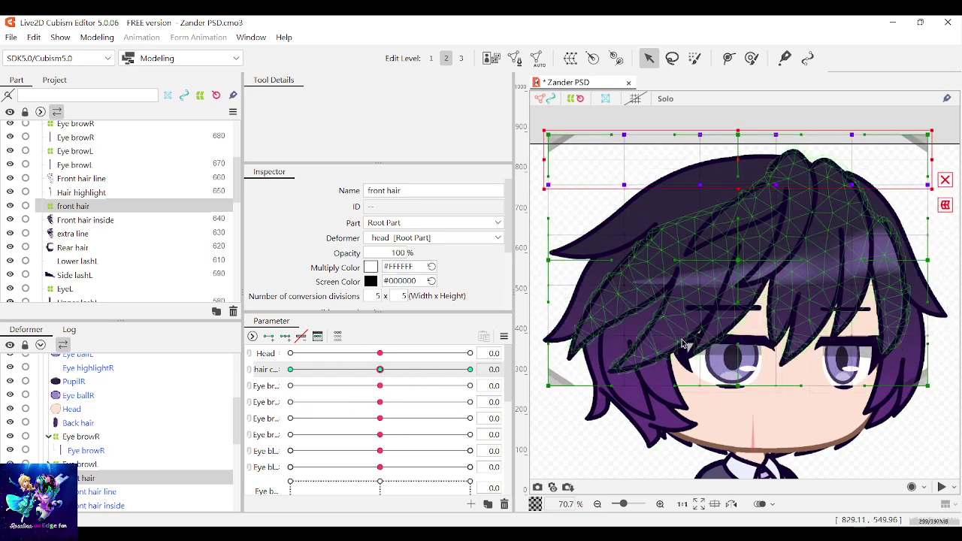
{"action": "scroll", "coordinate": [647, 348], "scroll_direction": "up", "scroll_amount": 2}
{"action": "left_click", "coordinate": [678, 396]}
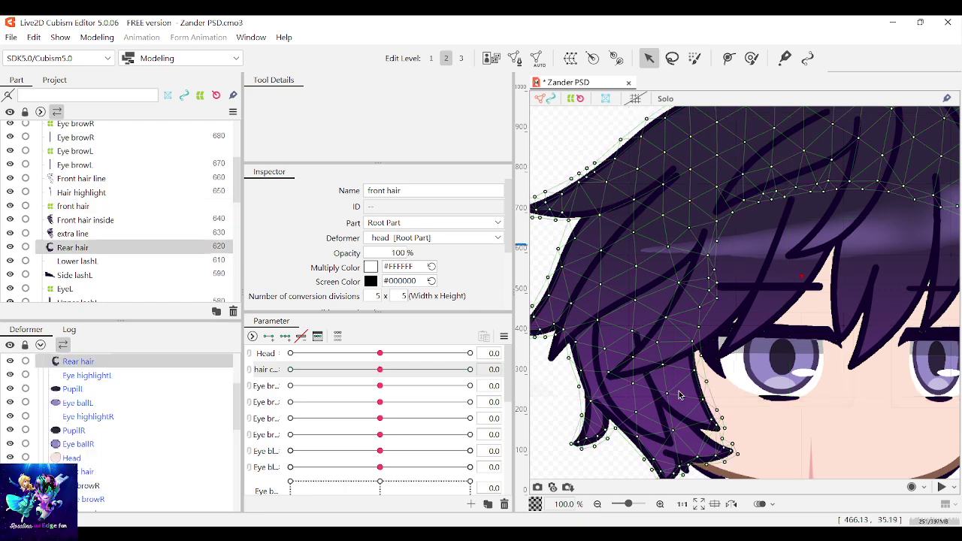
{"action": "scroll", "coordinate": [678, 395], "scroll_direction": "up", "scroll_amount": 2}
{"action": "scroll", "coordinate": [678, 394], "scroll_direction": "down", "scroll_amount": 2}
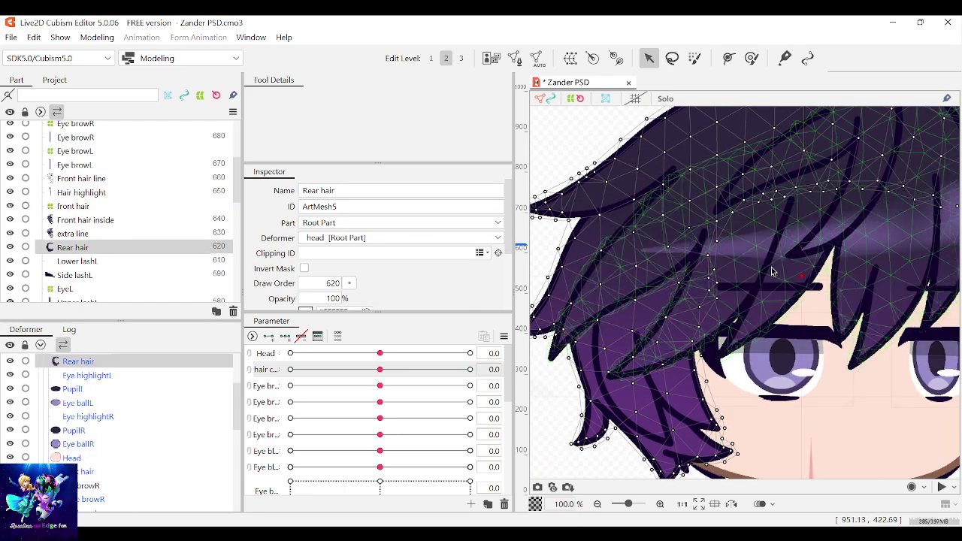
{"action": "left_click", "coordinate": [770, 271]}
{"action": "scroll", "coordinate": [771, 270], "scroll_direction": "down", "scroll_amount": 2}
{"action": "left_click", "coordinate": [673, 211]}
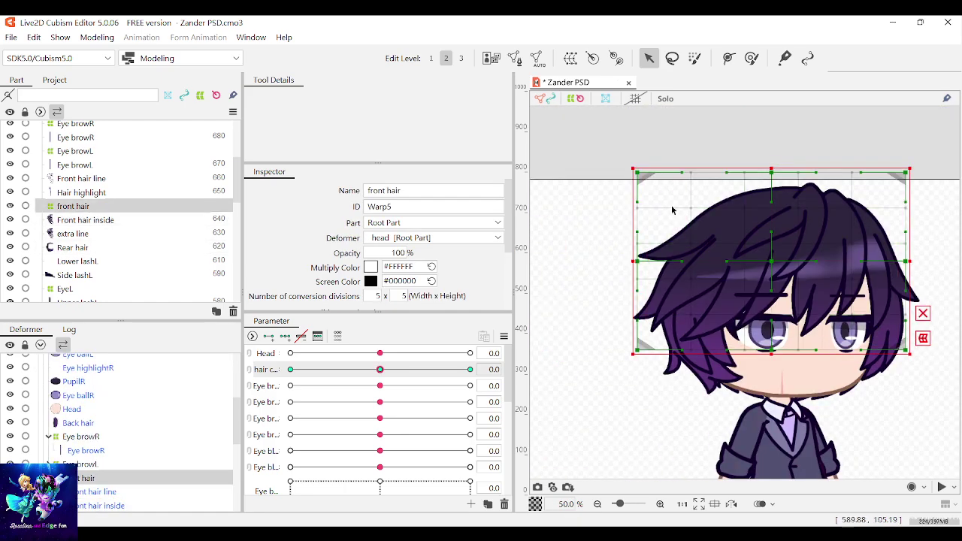
{"action": "scroll", "coordinate": [823, 295], "scroll_direction": "up", "scroll_amount": 1}
{"action": "scroll", "coordinate": [667, 336], "scroll_direction": "down", "scroll_amount": 1}
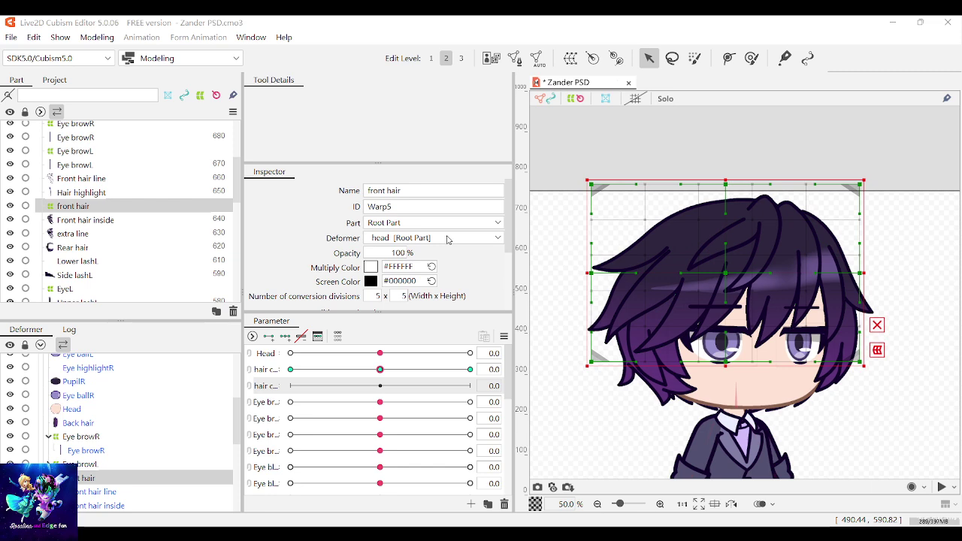
Add three keys for front hair on the second hair parameter and, at 30, shift its bottom two control-point rows right and tilt them counterclockwise
{"action": "left_click", "coordinate": [285, 335]}
{"action": "left_click_drag", "start_coordinate": [380, 385], "coordinate": [470, 385]}
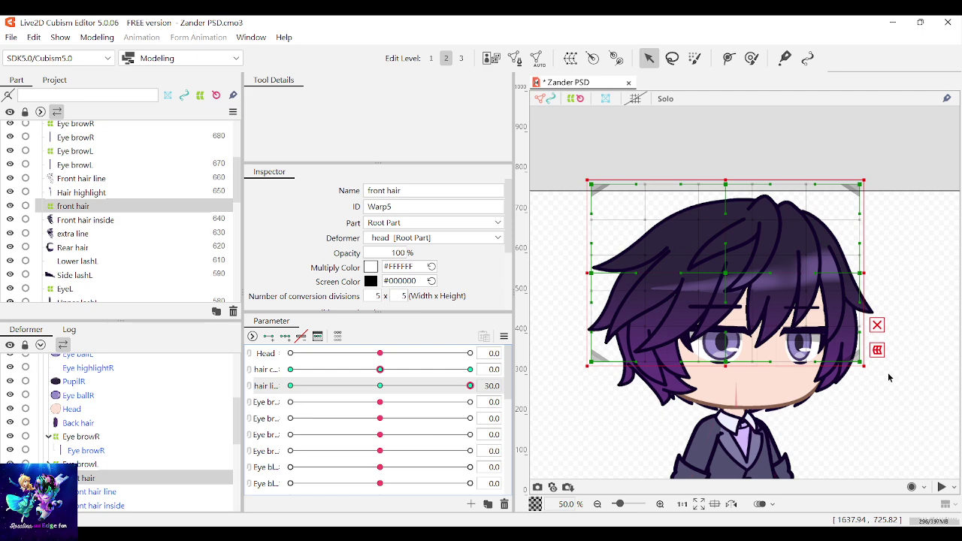
{"action": "left_click_drag", "start_coordinate": [929, 427], "coordinate": [574, 301]}
{"action": "scroll", "coordinate": [791, 338], "scroll_direction": "up", "scroll_amount": 1}
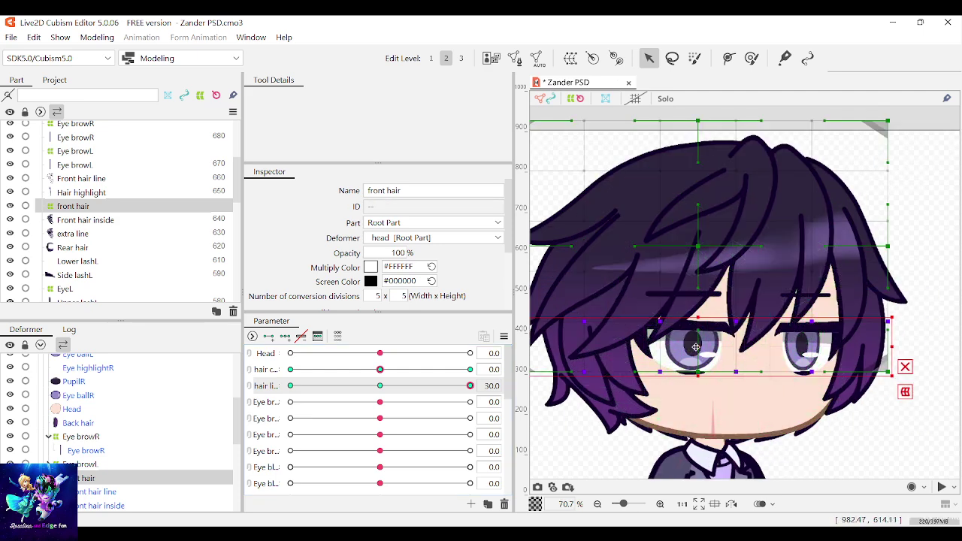
{"action": "left_click_drag", "start_coordinate": [695, 346], "coordinate": [712, 347]}
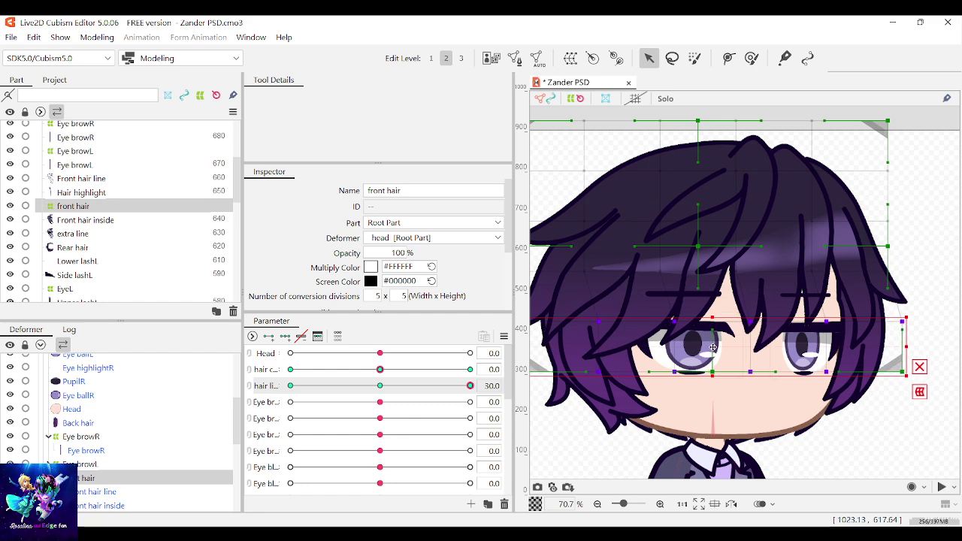
{"action": "left_click_drag", "start_coordinate": [913, 317], "coordinate": [912, 308]}
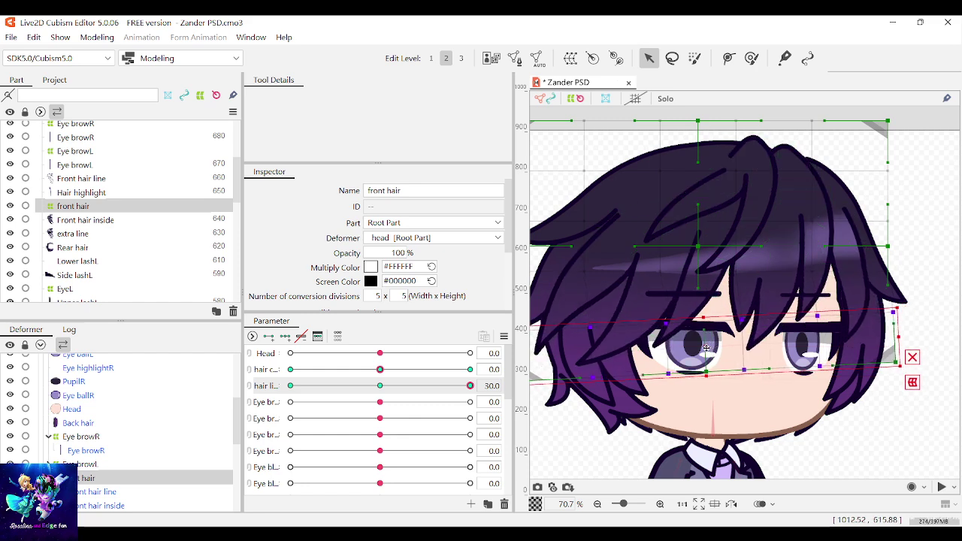
{"action": "left_click_drag", "start_coordinate": [712, 347], "coordinate": [718, 347]}
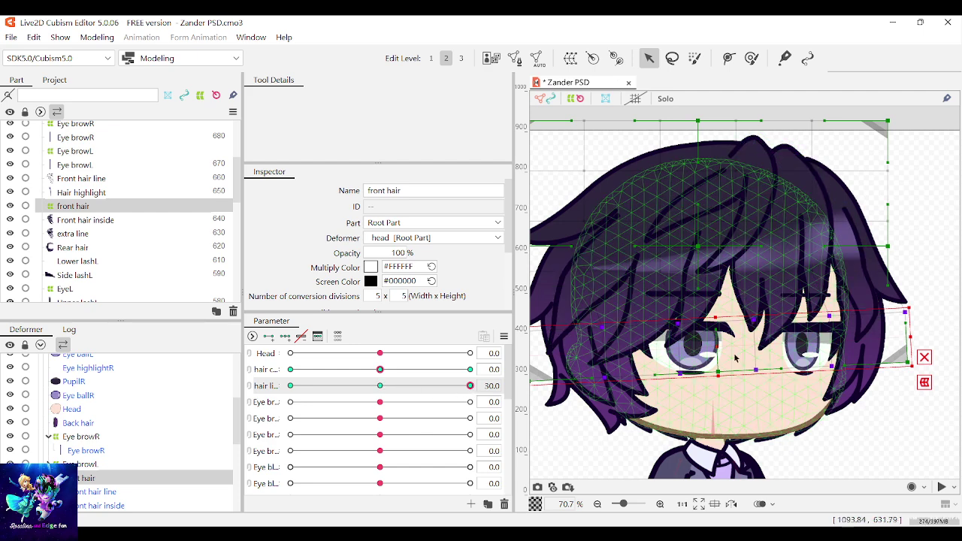
{"action": "left_click_drag", "start_coordinate": [713, 346], "coordinate": [718, 346]}
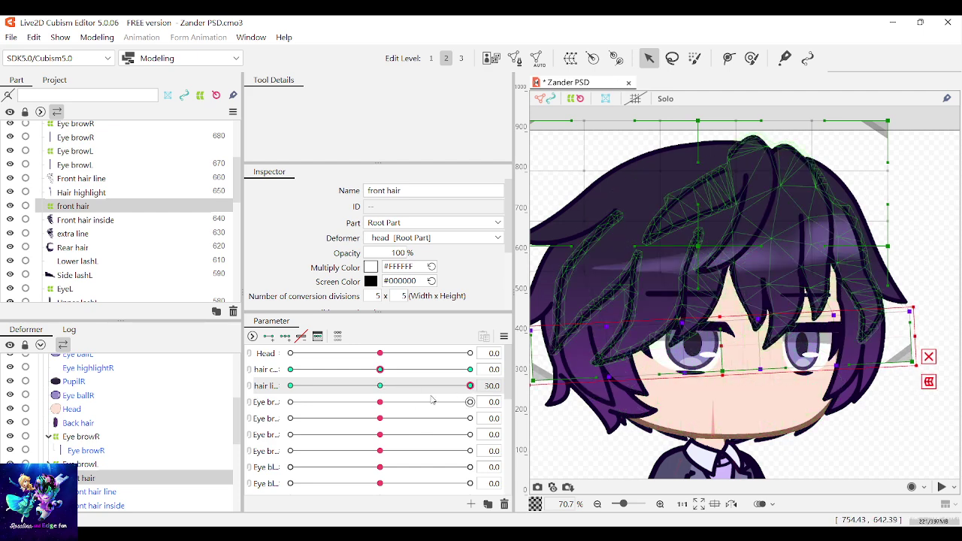
With the second hair parameter at -30, shift front hair's bottom two control-point rows left, tilt them clockwise and preview the tip movement
{"action": "left_click_drag", "start_coordinate": [471, 386], "coordinate": [220, 385]}
{"action": "scroll", "coordinate": [791, 363], "scroll_direction": "down", "scroll_amount": 1}
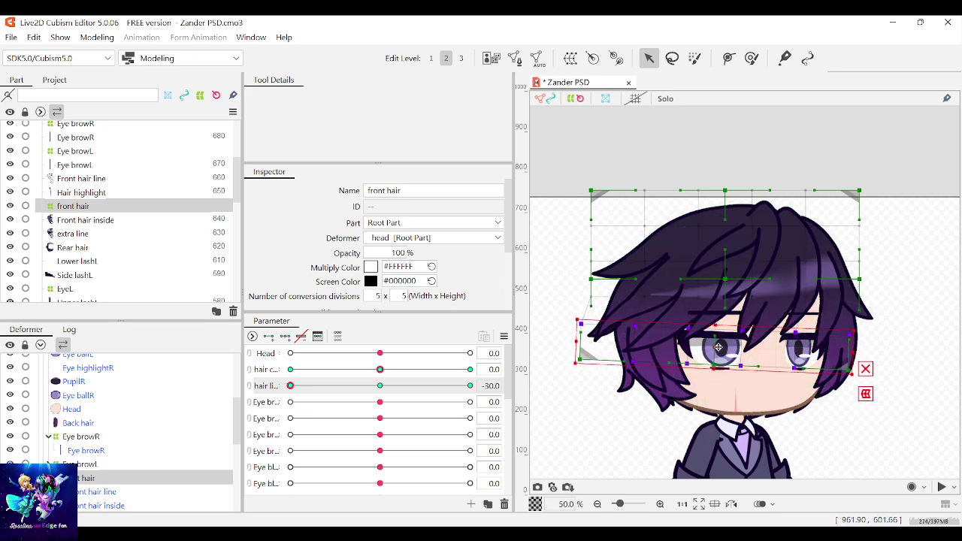
{"action": "left_click_drag", "start_coordinate": [716, 349], "coordinate": [714, 348]}
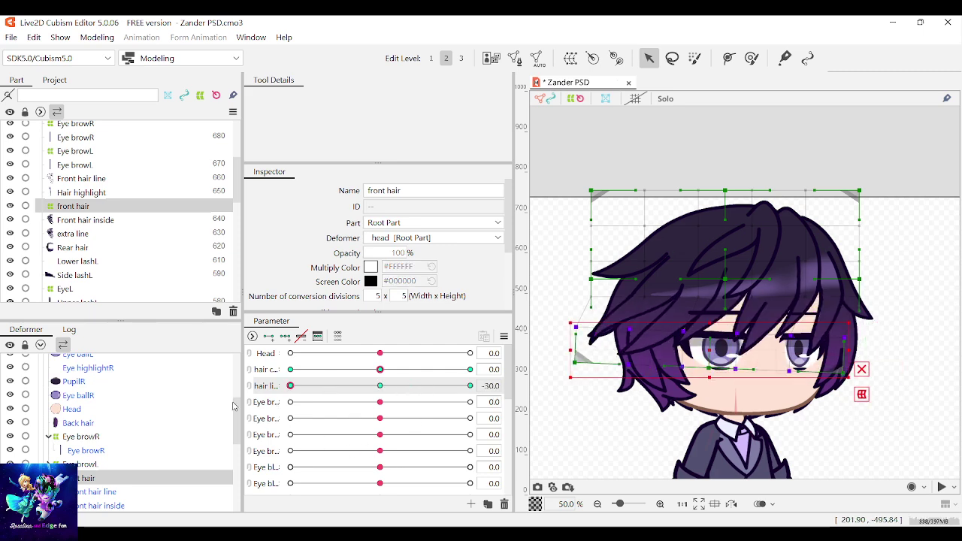
{"action": "left_click_drag", "start_coordinate": [380, 385], "coordinate": [558, 371]}
{"action": "mouse_move", "coordinate": [467, 399]}
{"action": "left_mouse_down"}
{"action": "mouse_move", "coordinate": [378, 389]}
{"action": "mouse_move", "coordinate": [333, 389]}
{"action": "mouse_move", "coordinate": [324, 399]}
{"action": "mouse_move", "coordinate": [461, 376]}
{"action": "mouse_move", "coordinate": [475, 385]}
{"action": "left_mouse_up"}
With both hair parameters at 30, shift front hair's bottom two control-point rows right, tilt them counterclockwise and lower them slightly
{"action": "left_click", "coordinate": [470, 371]}
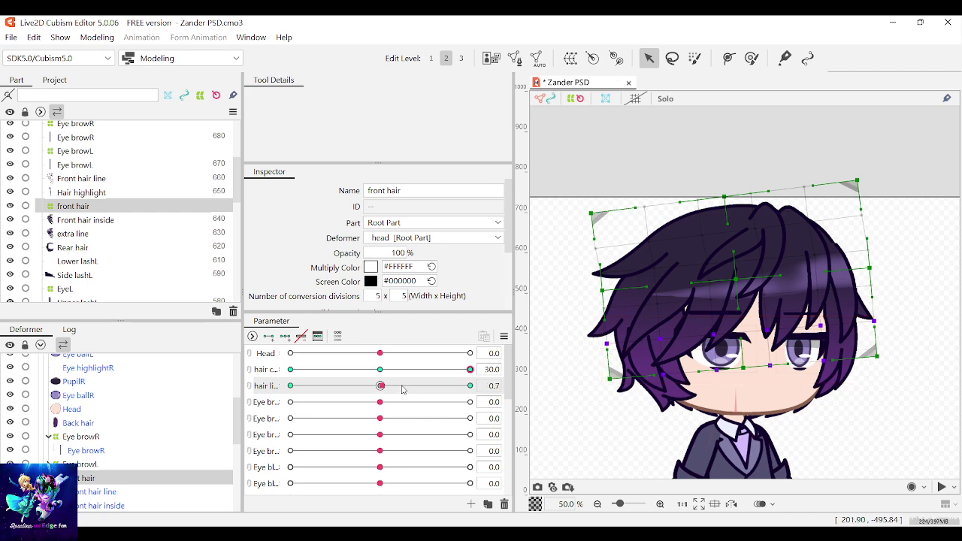
{"action": "left_click_drag", "start_coordinate": [735, 344], "coordinate": [748, 344]}
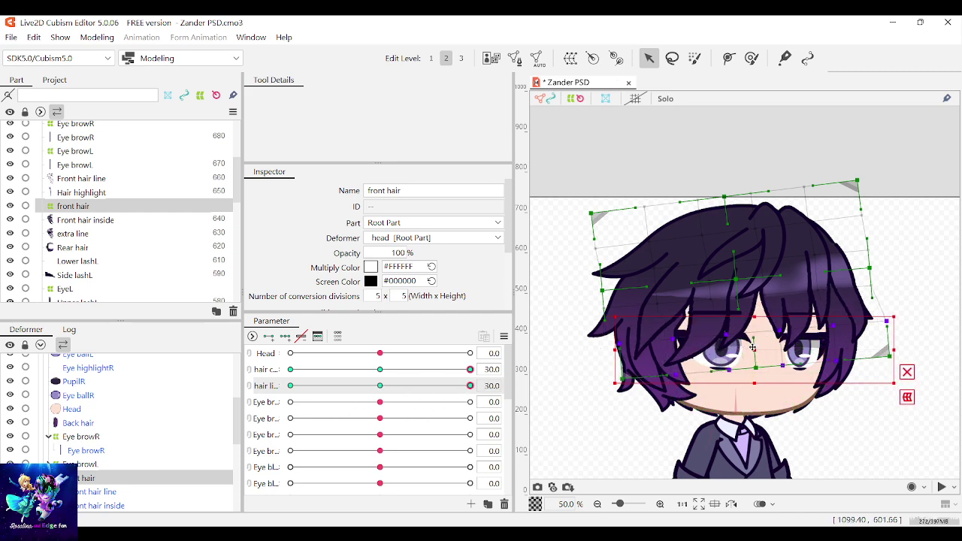
{"action": "left_click_drag", "start_coordinate": [891, 309], "coordinate": [891, 303]}
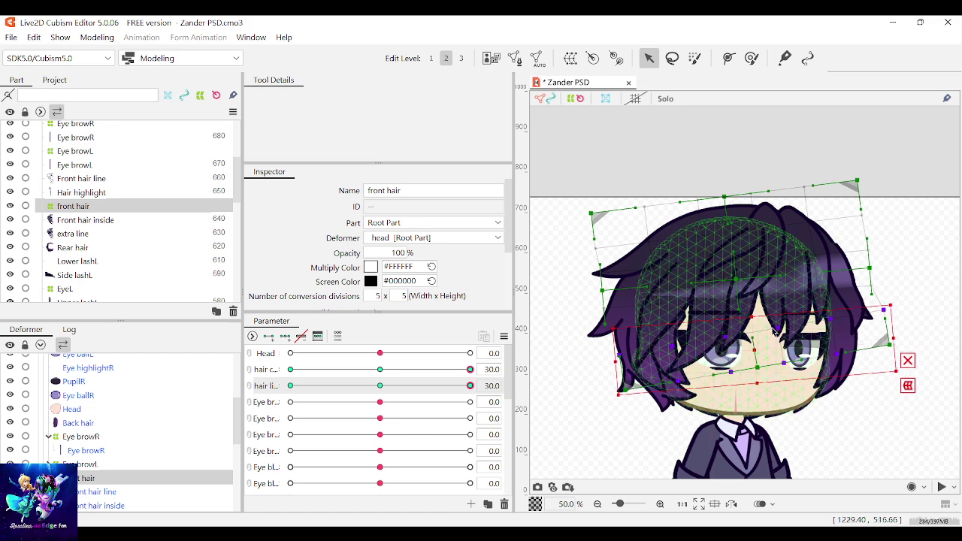
{"action": "left_click_drag", "start_coordinate": [753, 346], "coordinate": [755, 349]}
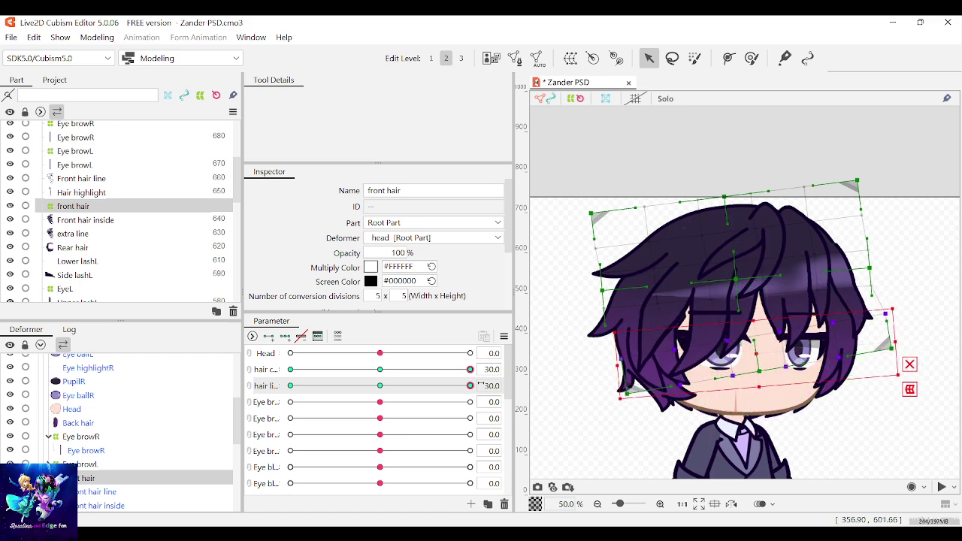
{"action": "mouse_move", "coordinate": [471, 385]}
{"action": "left_mouse_down"}
{"action": "mouse_move", "coordinate": [268, 393]}
{"action": "mouse_move", "coordinate": [566, 369]}
{"action": "mouse_move", "coordinate": [468, 381]}
{"action": "mouse_move", "coordinate": [481, 380]}
{"action": "left_mouse_up"}
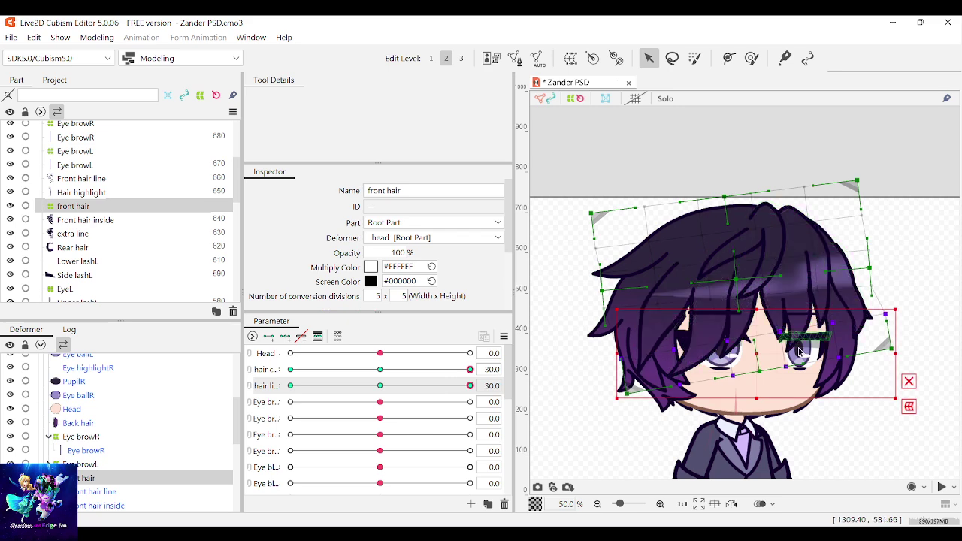
With both hair parameters at 30, tilt front hair's bottom two control-point rows further counterclockwise and nudge them slightly down
{"action": "left_click_drag", "start_coordinate": [756, 350], "coordinate": [766, 350]}
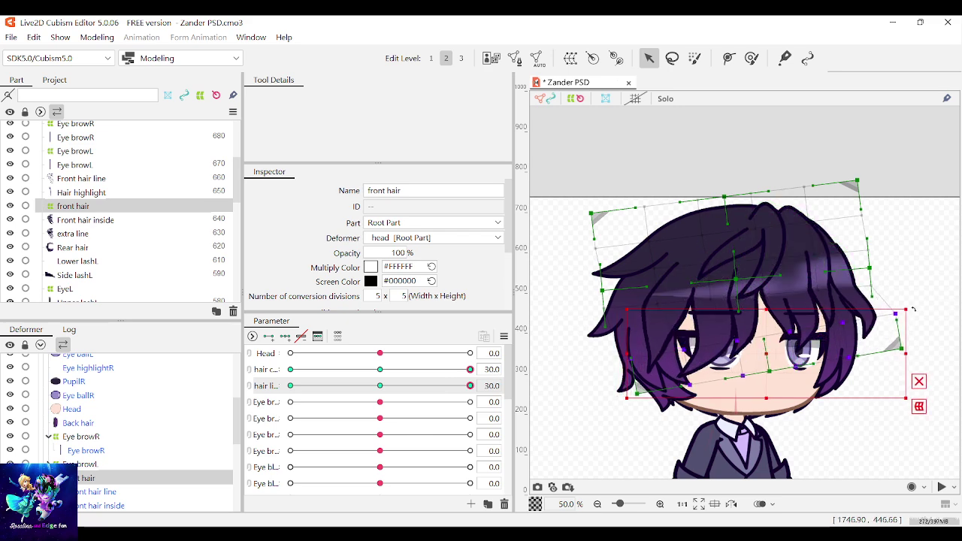
{"action": "left_click_drag", "start_coordinate": [913, 309], "coordinate": [910, 298]}
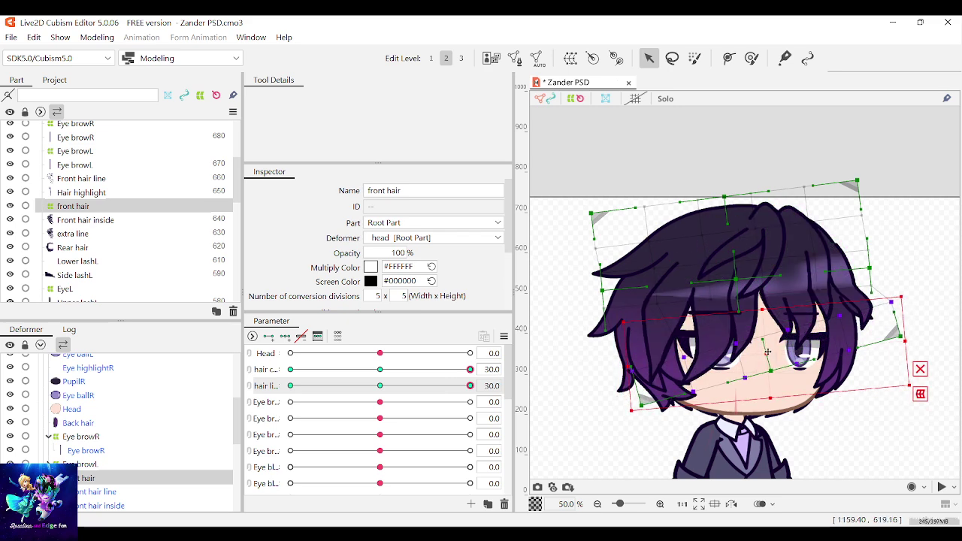
{"action": "left_click_drag", "start_coordinate": [767, 352], "coordinate": [758, 356]}
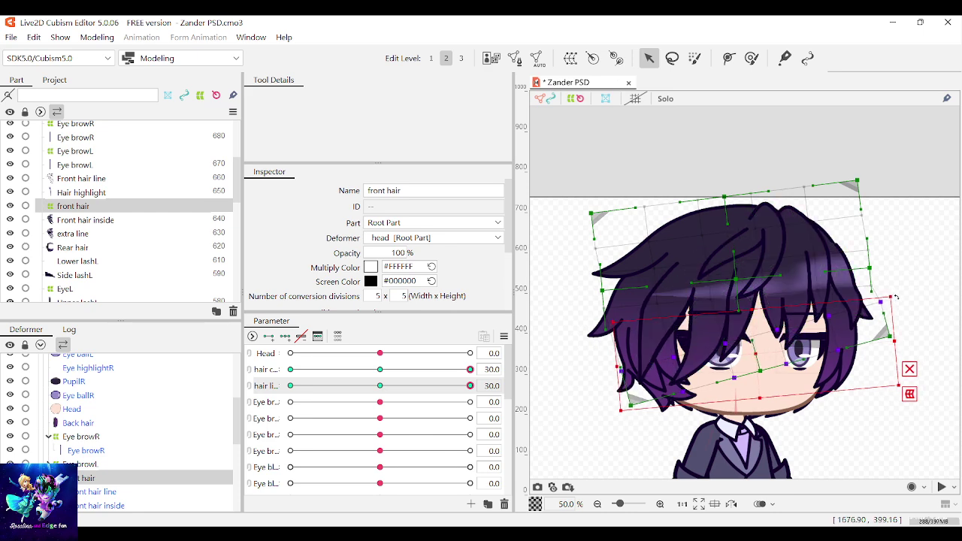
{"action": "left_click_drag", "start_coordinate": [895, 297], "coordinate": [893, 290]}
{"action": "left_click_drag", "start_coordinate": [753, 354], "coordinate": [752, 357]}
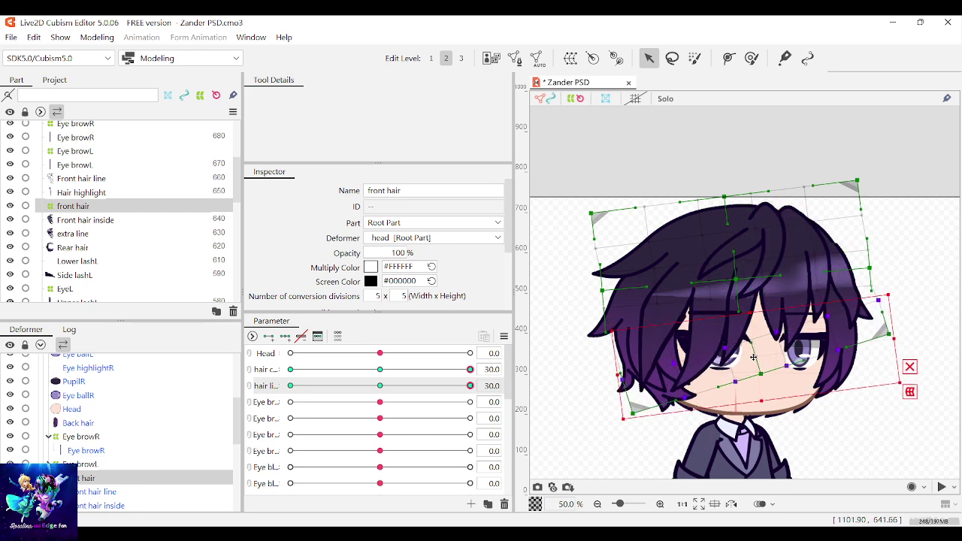
{"action": "mouse_move", "coordinate": [468, 385]}
{"action": "left_mouse_down"}
{"action": "mouse_move", "coordinate": [481, 386]}
{"action": "mouse_move", "coordinate": [435, 386]}
{"action": "mouse_move", "coordinate": [474, 386]}
{"action": "left_mouse_up"}
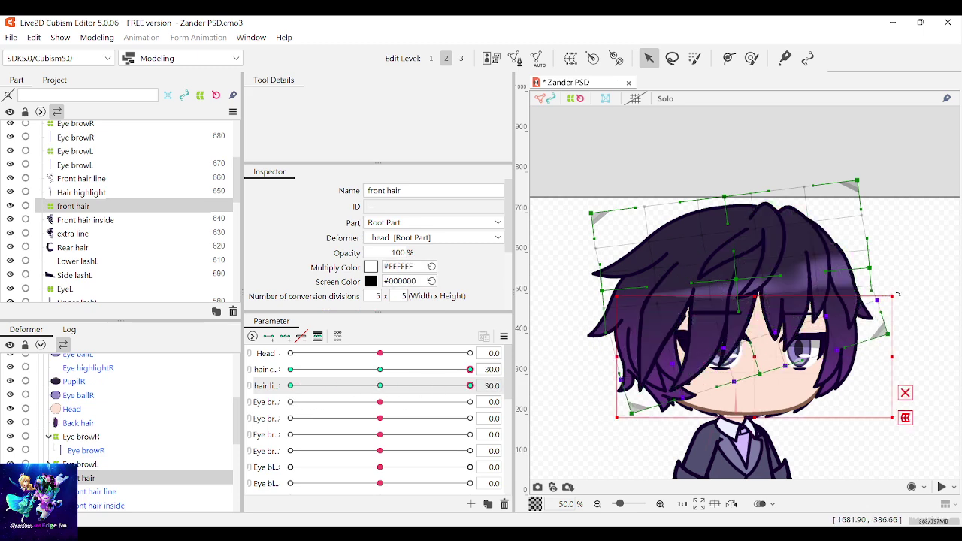
Tilt front hair's bottom two control-point rows back clockwise, shift them up and left, and preview the second hair parameter up to 30
{"action": "left_click_drag", "start_coordinate": [898, 294], "coordinate": [905, 312]}
{"action": "left_click_drag", "start_coordinate": [754, 356], "coordinate": [740, 342]}
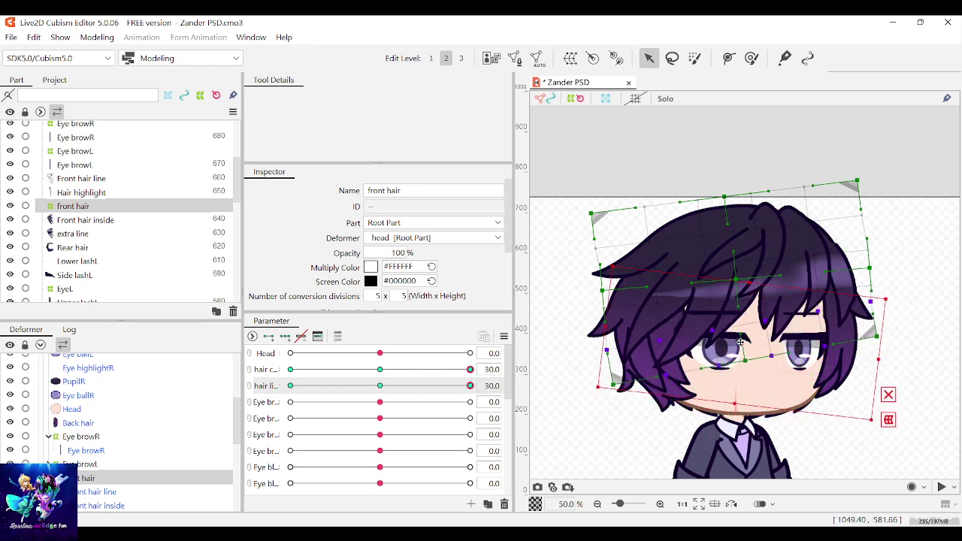
{"action": "left_click_drag", "start_coordinate": [892, 301], "coordinate": [893, 308]}
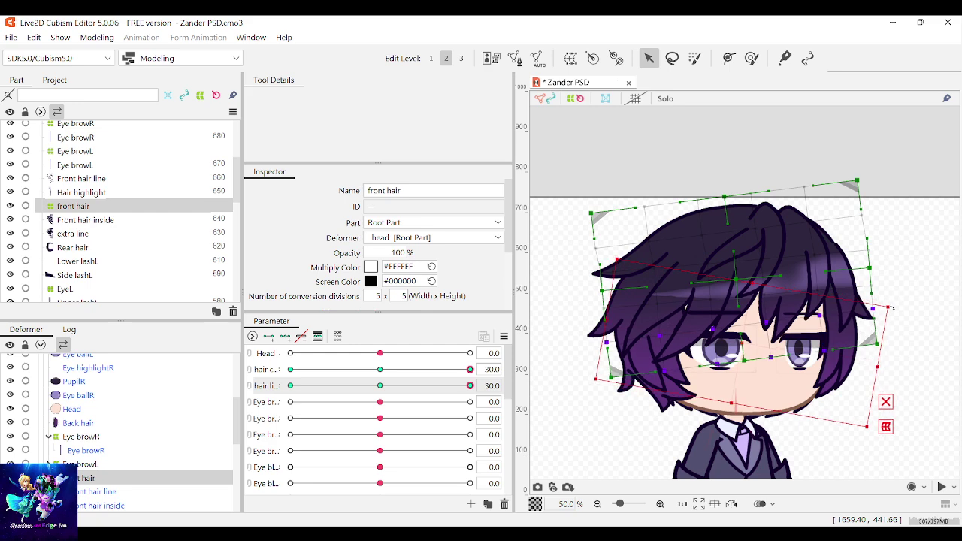
{"action": "left_click_drag", "start_coordinate": [739, 335], "coordinate": [746, 340]}
{"action": "left_click_drag", "start_coordinate": [379, 385], "coordinate": [469, 386]}
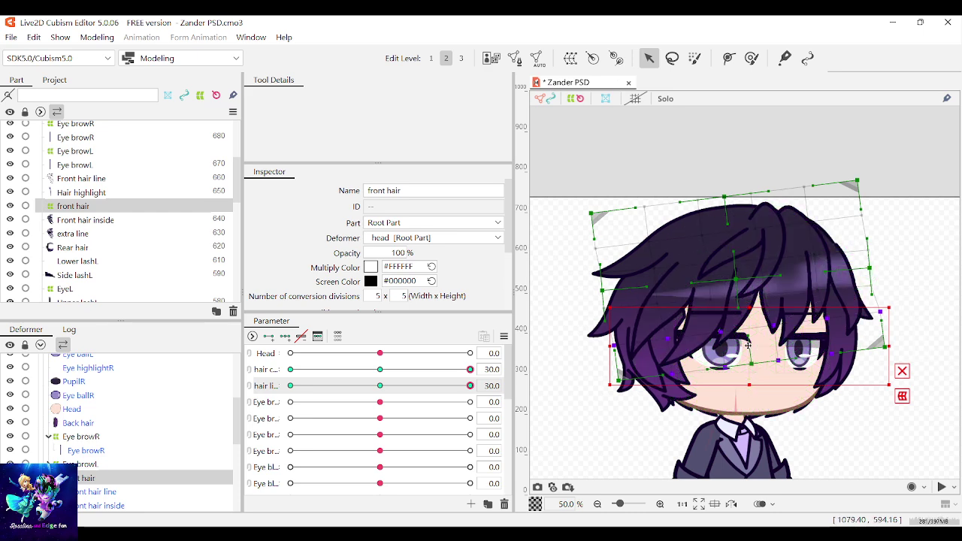
Shift front hair's bottom two control-point rows right, and pull the lower right-side control points slightly back left
{"action": "left_click_drag", "start_coordinate": [748, 344], "coordinate": [763, 345]}
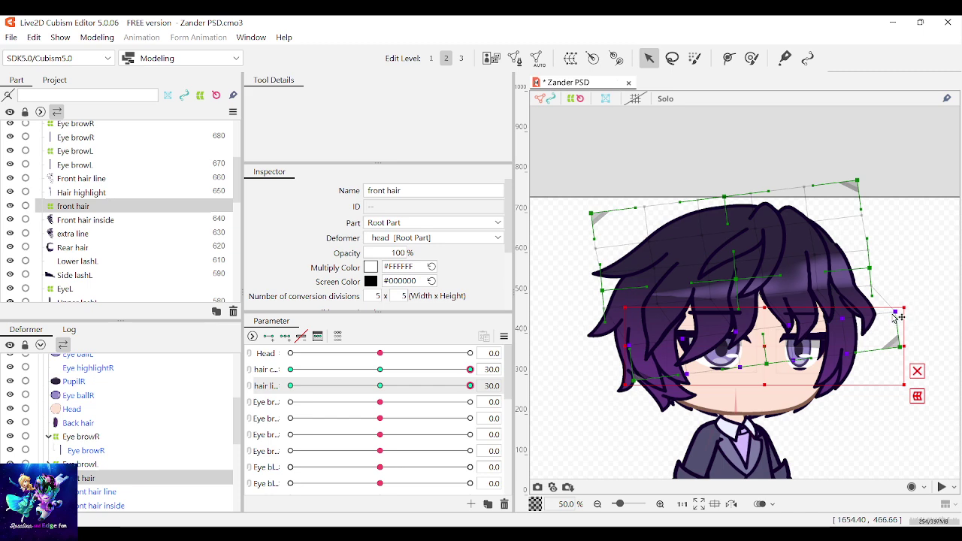
{"action": "left_click_drag", "start_coordinate": [948, 389], "coordinate": [836, 303]}
{"action": "left_click_drag", "start_coordinate": [867, 331], "coordinate": [851, 331]}
Reselect the front hair warp deformer and preview the tip movement with the second hair parameter, ending at 30
{"action": "scroll", "coordinate": [824, 363], "scroll_direction": "up", "scroll_amount": 1}
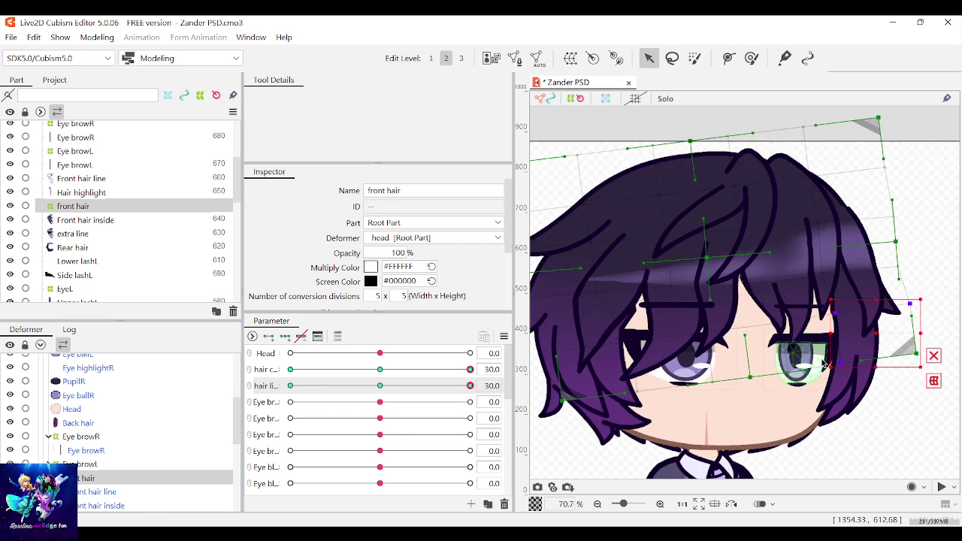
{"action": "left_click_drag", "start_coordinate": [469, 385], "coordinate": [409, 385]}
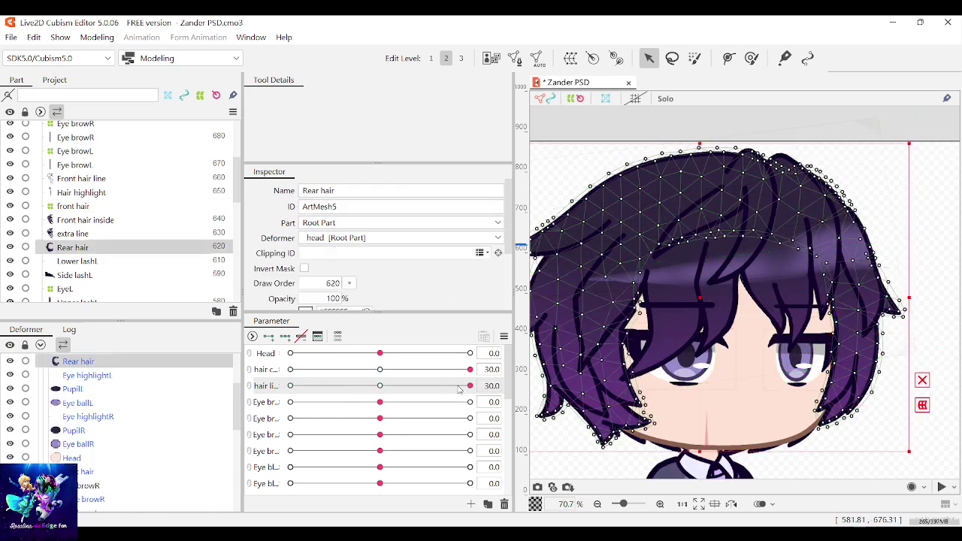
{"action": "left_click", "coordinate": [713, 319]}
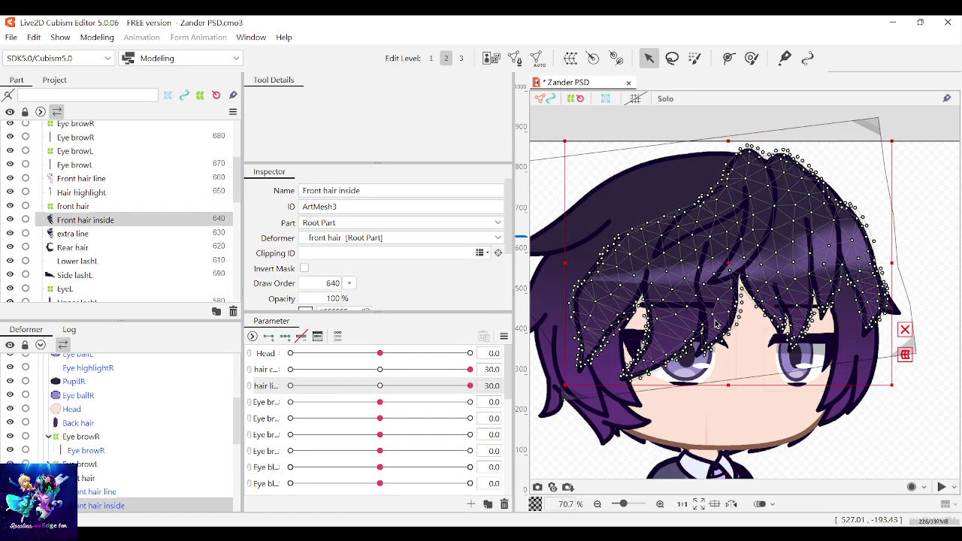
{"action": "left_click", "coordinate": [910, 355]}
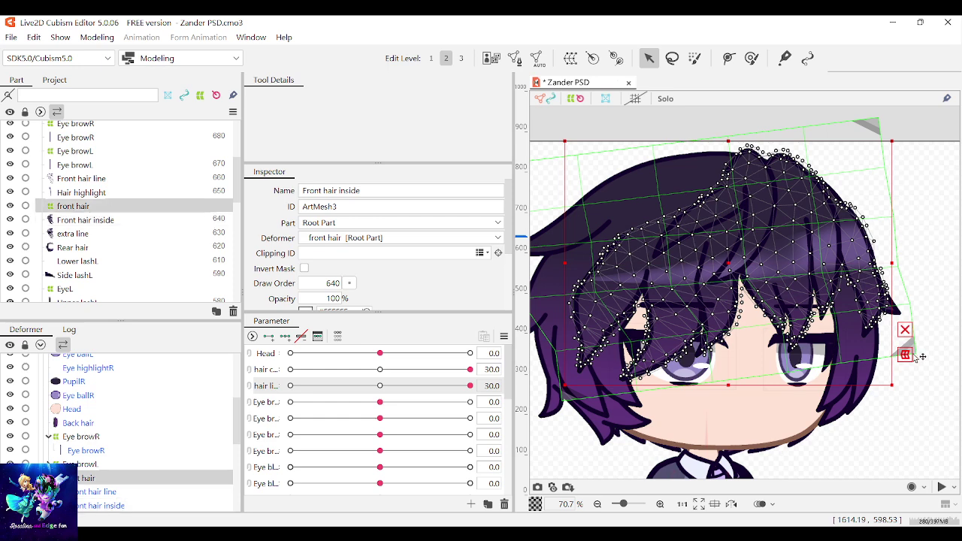
{"action": "left_click_drag", "start_coordinate": [470, 386], "coordinate": [505, 368]}
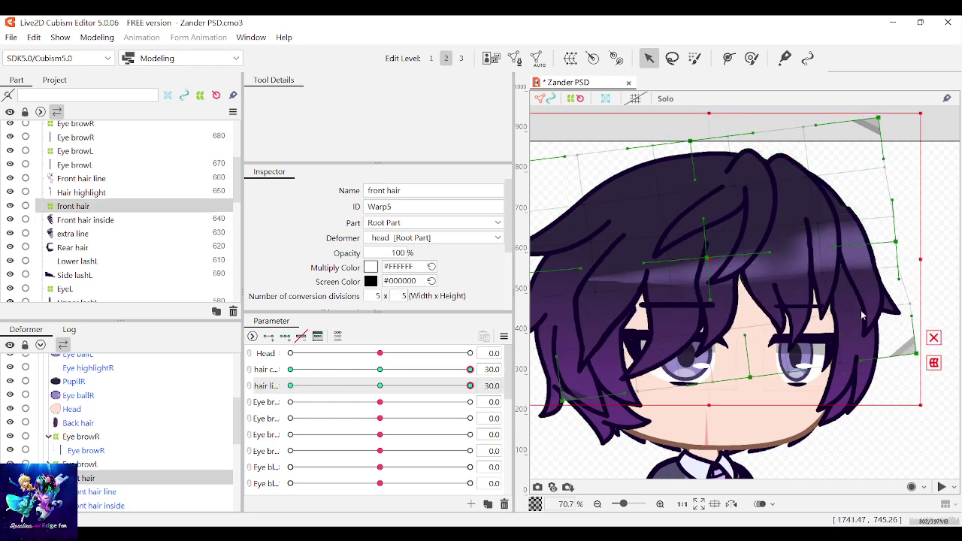
Nudge front hair's lower right-side control points slightly right and down, and recheck the movement at 30 on the second hair parameter
{"action": "scroll", "coordinate": [930, 411], "scroll_direction": "down", "scroll_amount": 2}
{"action": "scroll", "coordinate": [935, 419], "scroll_direction": "up", "scroll_amount": 2}
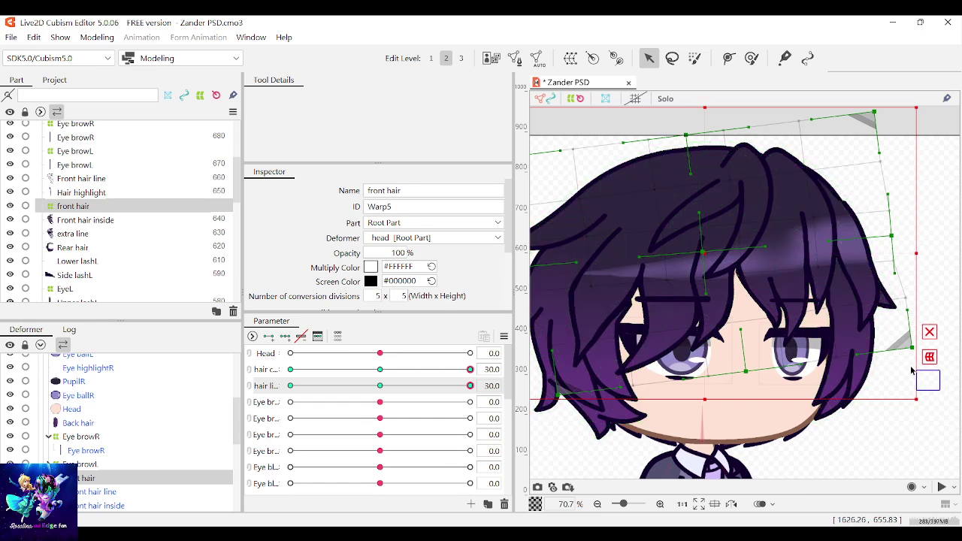
{"action": "left_click", "coordinate": [812, 303]}
{"action": "left_click_drag", "start_coordinate": [840, 317], "coordinate": [846, 319]}
{"action": "left_click_drag", "start_coordinate": [471, 386], "coordinate": [518, 384]}
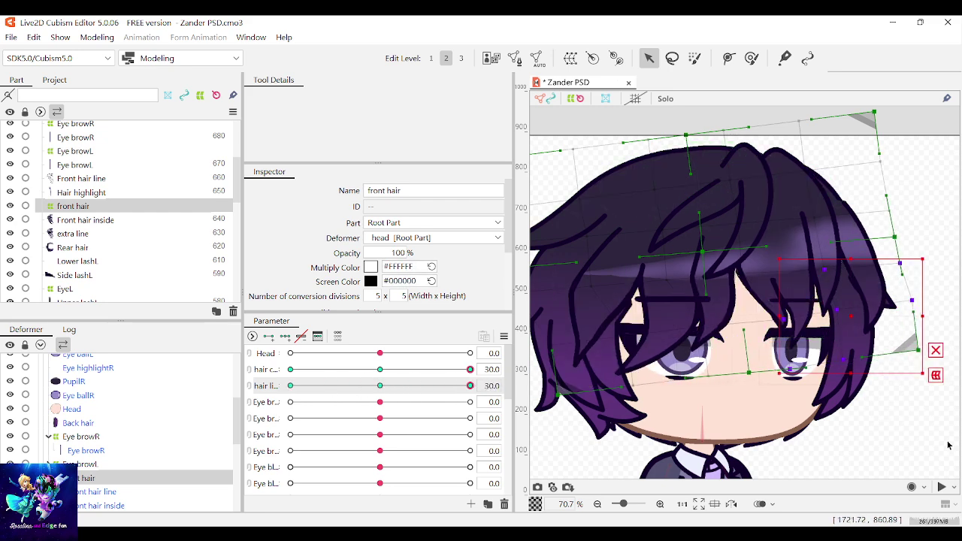
Select the lower right block of front hair's control points, shift it slightly right, and preview the second hair parameter near 30
{"action": "left_click_drag", "start_coordinate": [950, 442], "coordinate": [718, 279]}
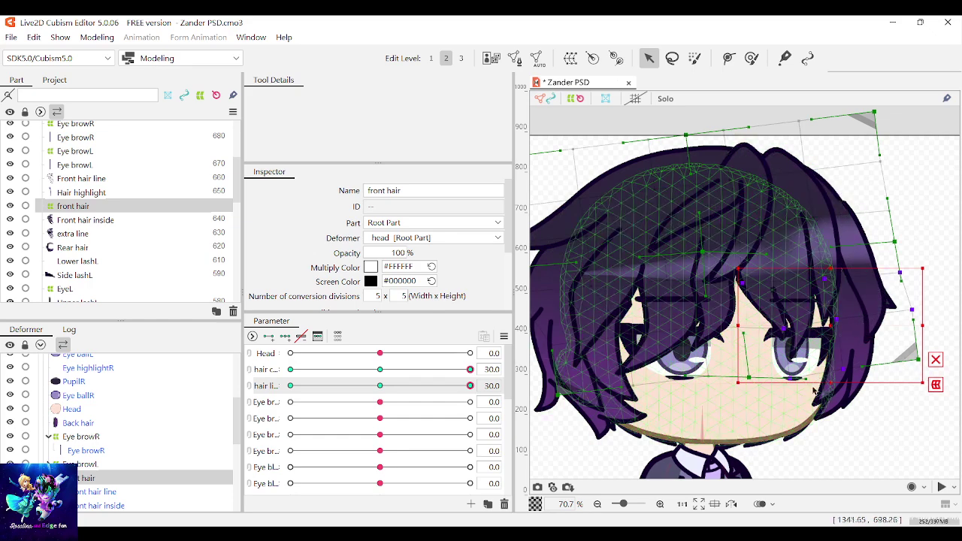
{"action": "left_click_drag", "start_coordinate": [827, 323], "coordinate": [840, 321]}
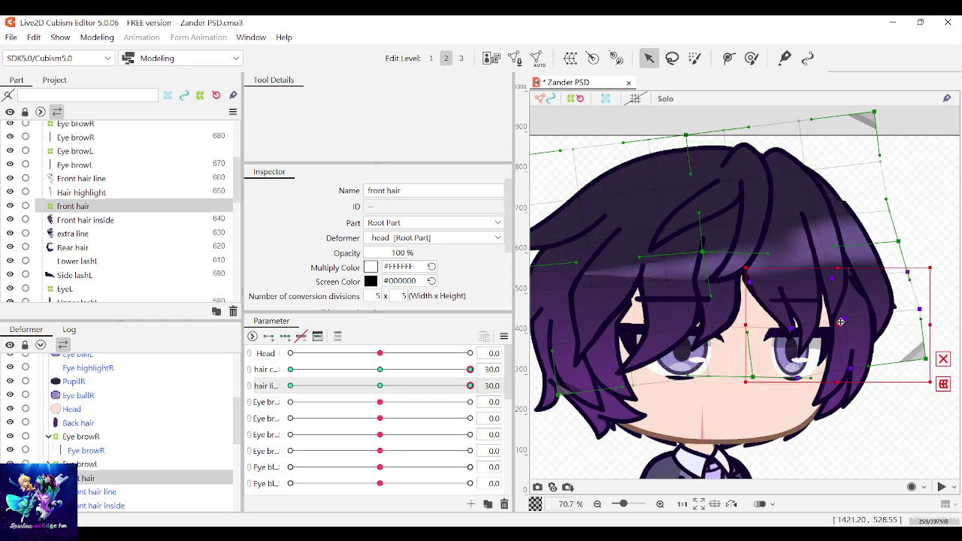
{"action": "left_click", "coordinate": [453, 385]}
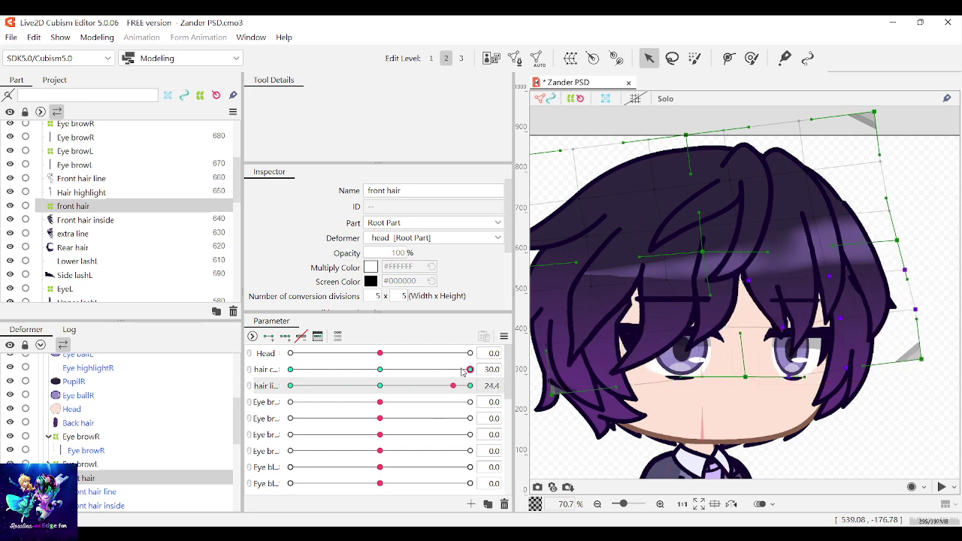
{"action": "mouse_move", "coordinate": [461, 369]}
{"action": "left_mouse_down"}
{"action": "mouse_move", "coordinate": [378, 386]}
{"action": "mouse_move", "coordinate": [469, 370]}
{"action": "mouse_move", "coordinate": [455, 373]}
{"action": "left_mouse_up"}
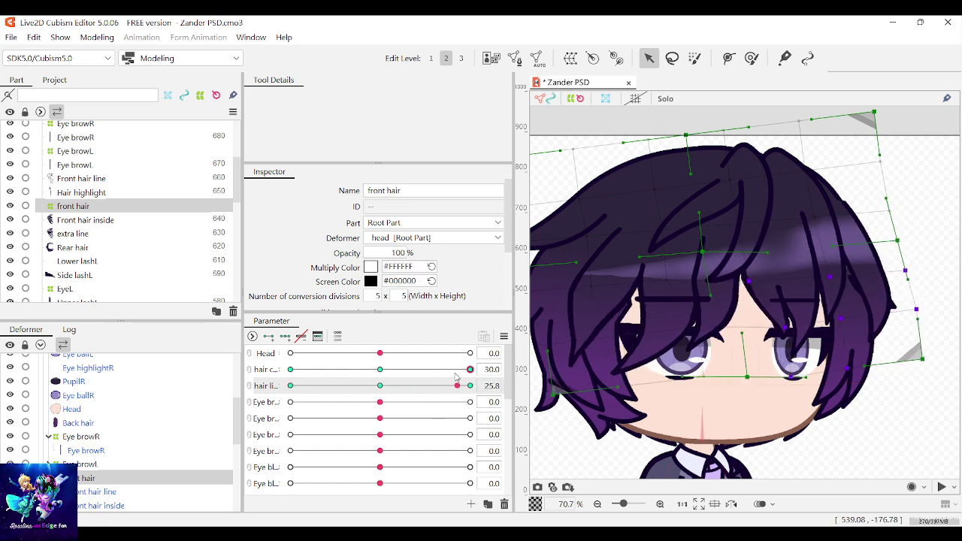
{"action": "left_click", "coordinate": [470, 386]}
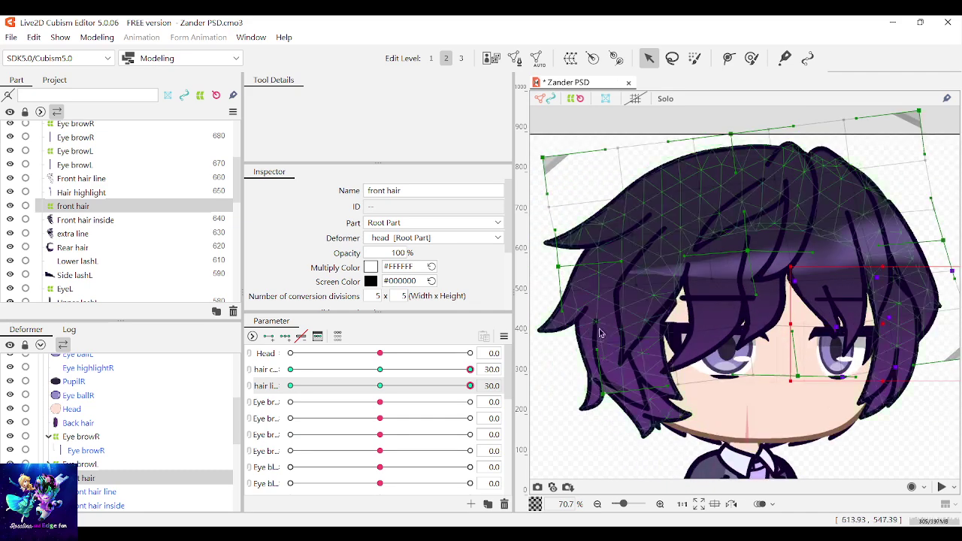
Reshape front hair's lower left area by moving its bottom-row and inner control points right and adjusting the left-edge handles
{"action": "scroll", "coordinate": [599, 333], "scroll_direction": "up", "scroll_amount": 2}
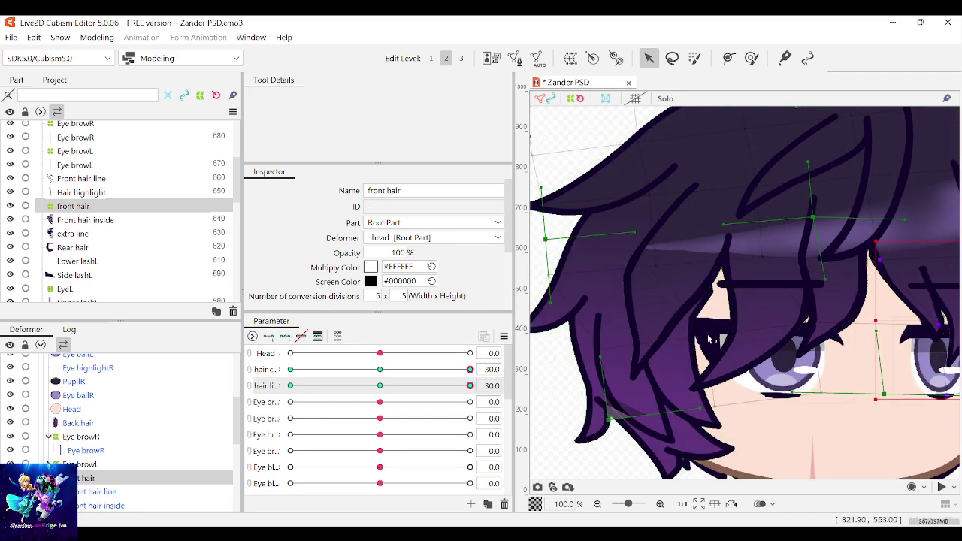
{"action": "left_click", "coordinate": [710, 398]}
{"action": "left_click_drag", "start_coordinate": [715, 406], "coordinate": [830, 396]}
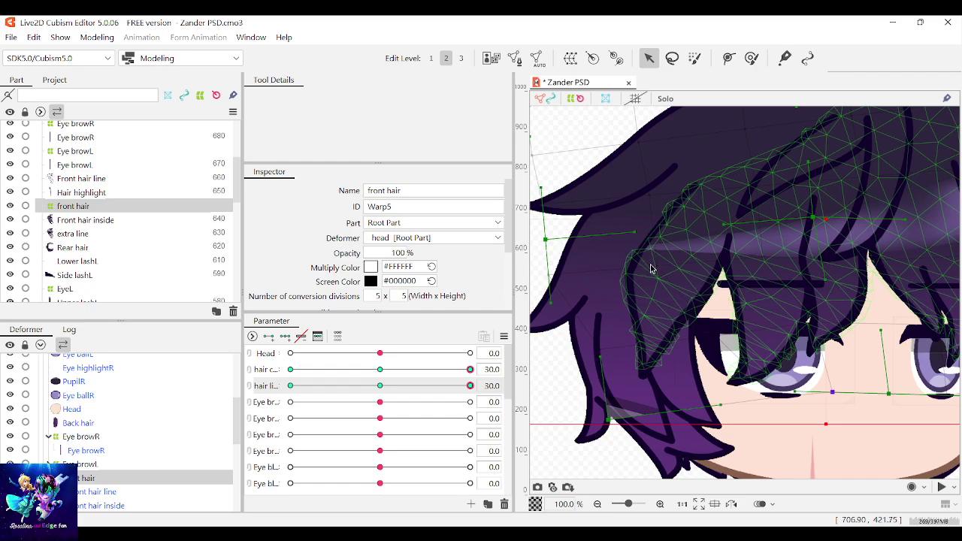
{"action": "left_click_drag", "start_coordinate": [656, 271], "coordinate": [691, 272]}
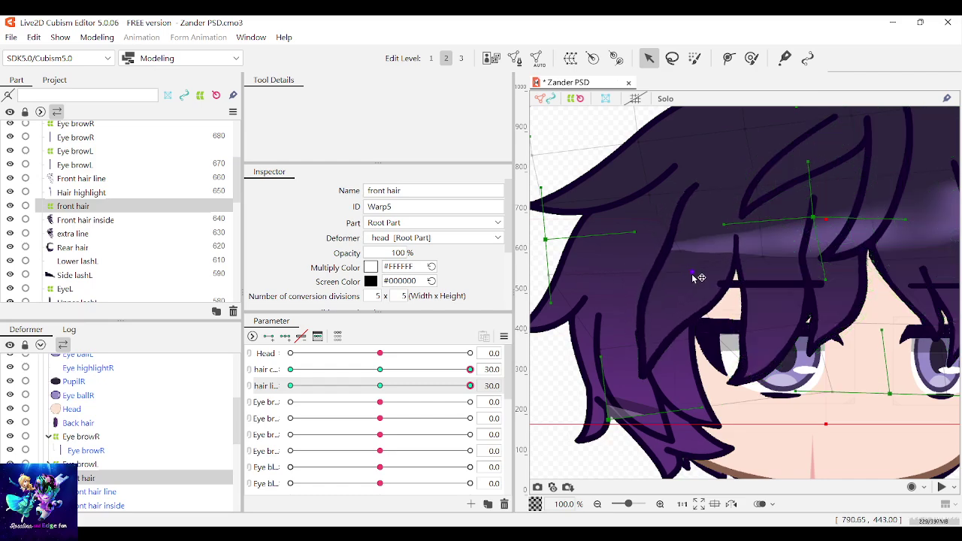
{"action": "left_click_drag", "start_coordinate": [715, 332], "coordinate": [719, 338]}
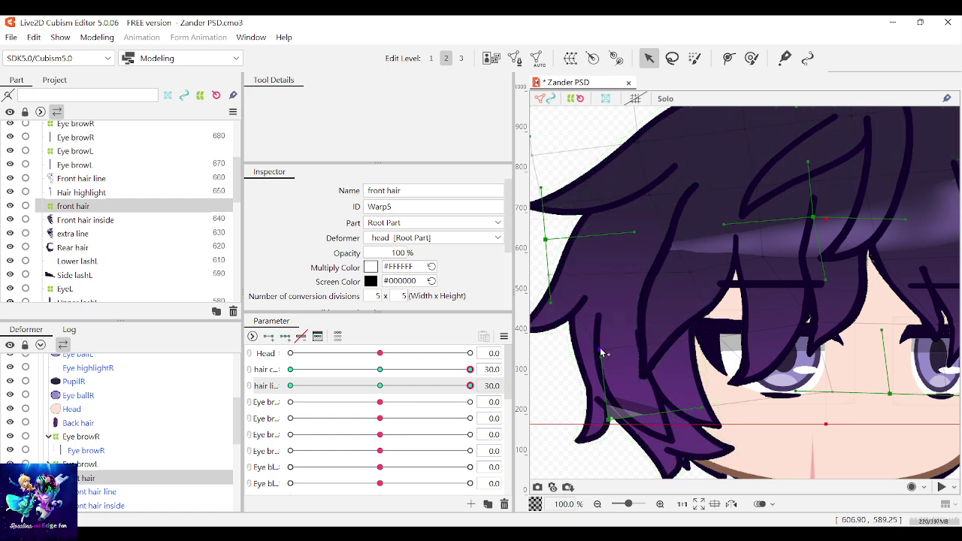
{"action": "left_click", "coordinate": [615, 350]}
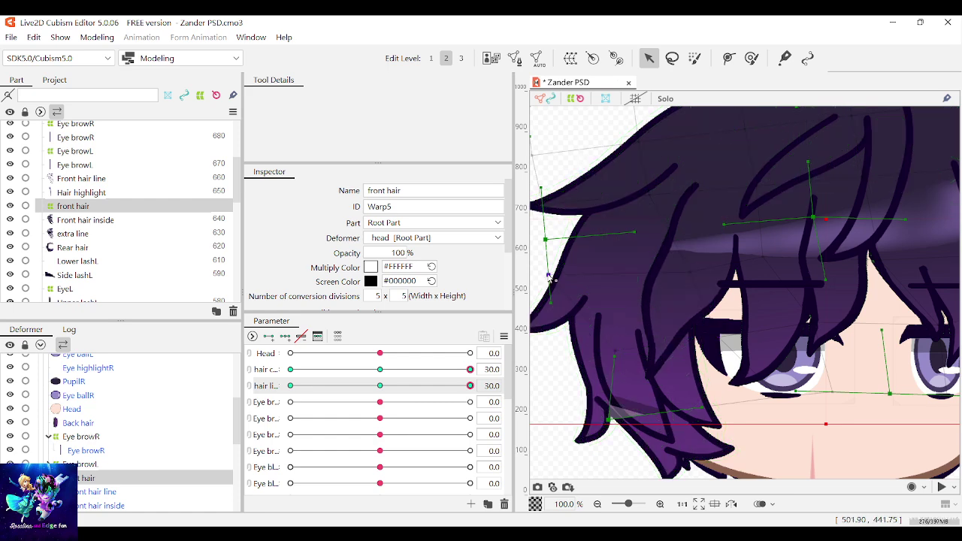
{"action": "scroll", "coordinate": [582, 276], "scroll_direction": "down", "scroll_amount": 3}
{"action": "scroll", "coordinate": [638, 314], "scroll_direction": "up", "scroll_amount": 2}
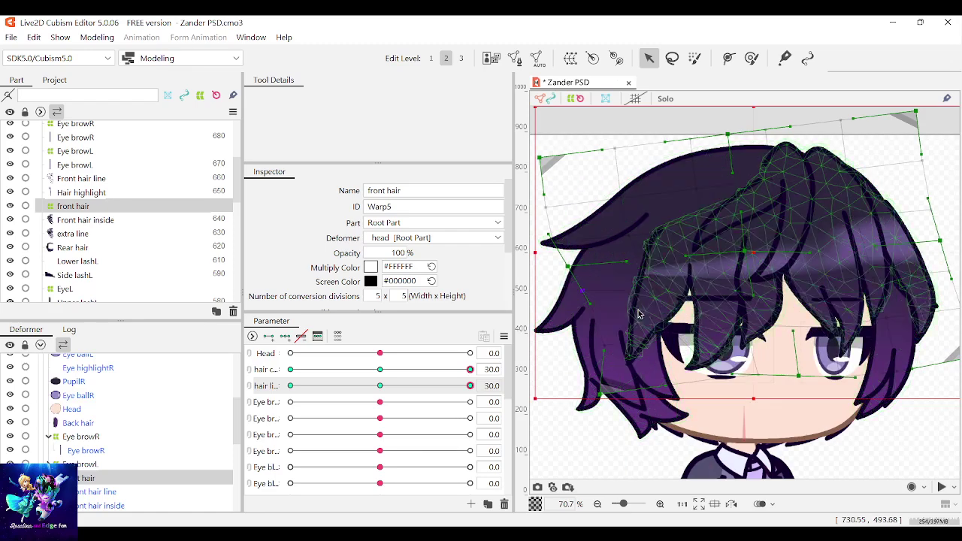
{"action": "scroll", "coordinate": [638, 314], "scroll_direction": "down", "scroll_amount": 1}
With the first hair parameter at 30 and the second at -30, shift front hair's bottom two control-point rows left and tilt them clockwise
{"action": "left_click", "coordinate": [380, 368]}
{"action": "left_click", "coordinate": [379, 386]}
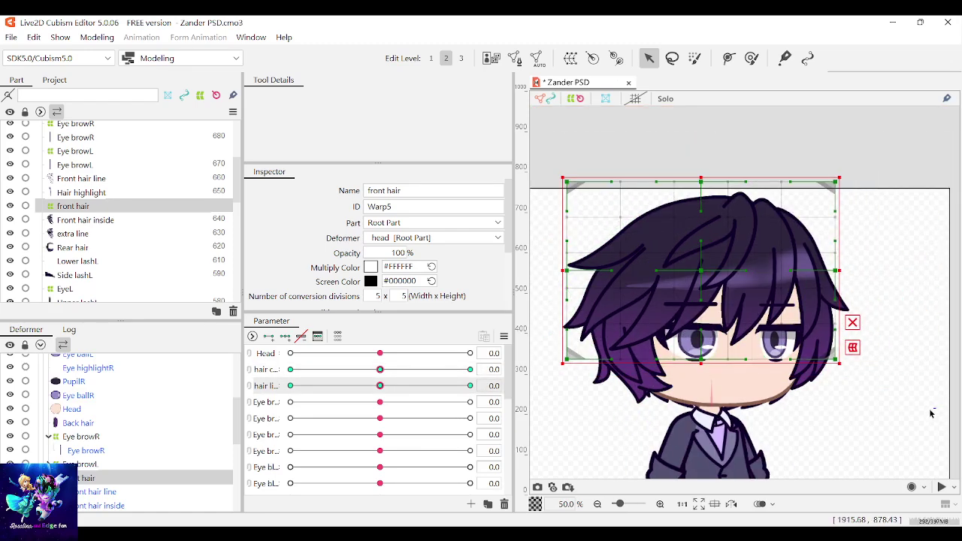
{"action": "left_click_drag", "start_coordinate": [930, 412], "coordinate": [547, 317]}
{"action": "left_click", "coordinate": [470, 371]}
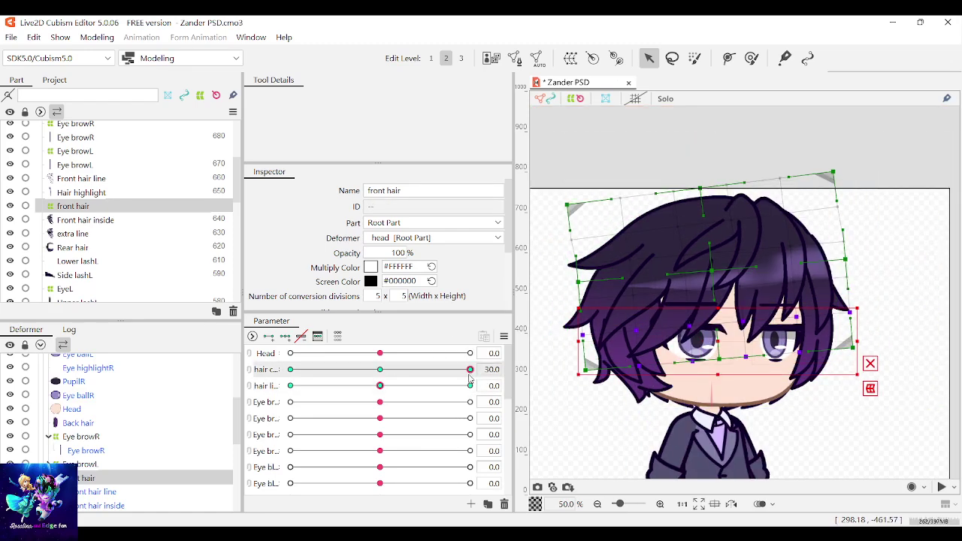
{"action": "left_click", "coordinate": [290, 386]}
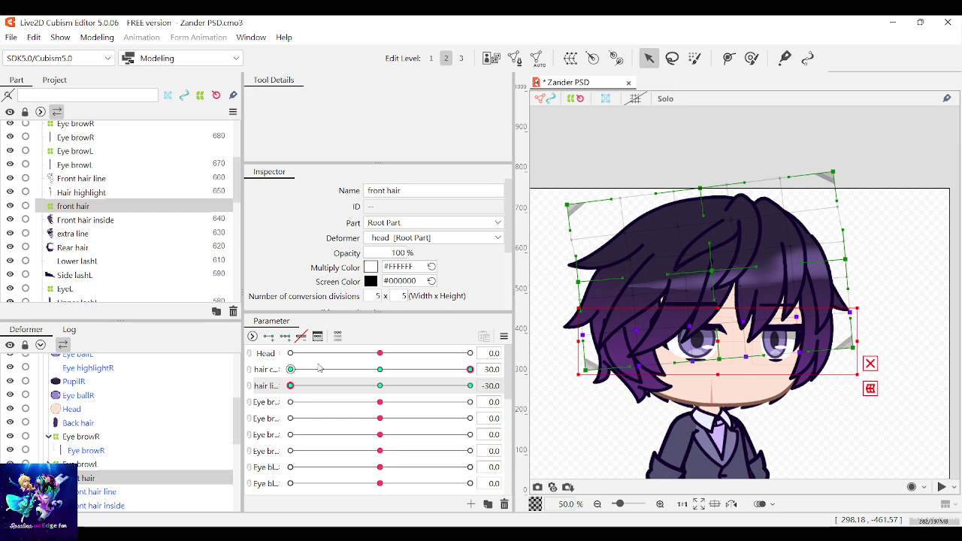
{"action": "left_click_drag", "start_coordinate": [327, 388], "coordinate": [199, 370]}
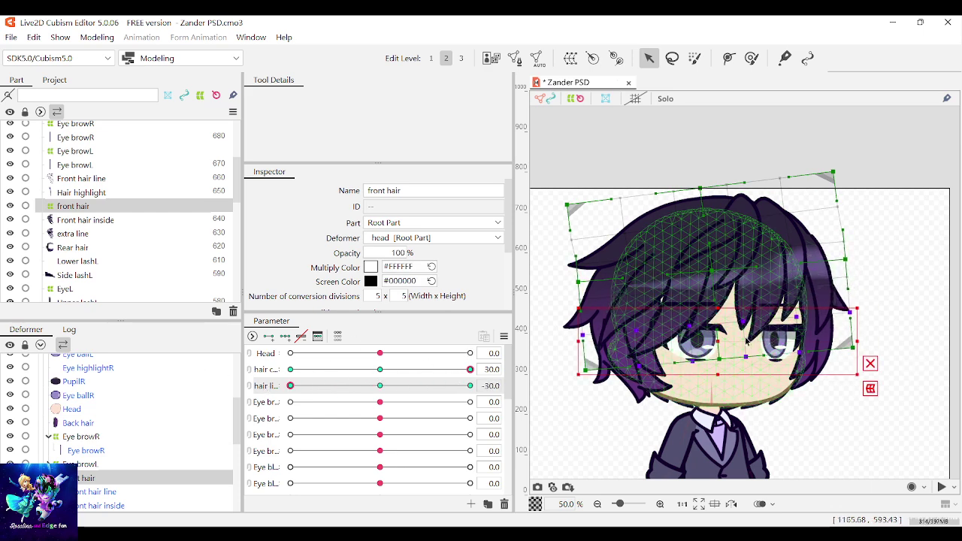
{"action": "left_click_drag", "start_coordinate": [733, 340], "coordinate": [709, 347]}
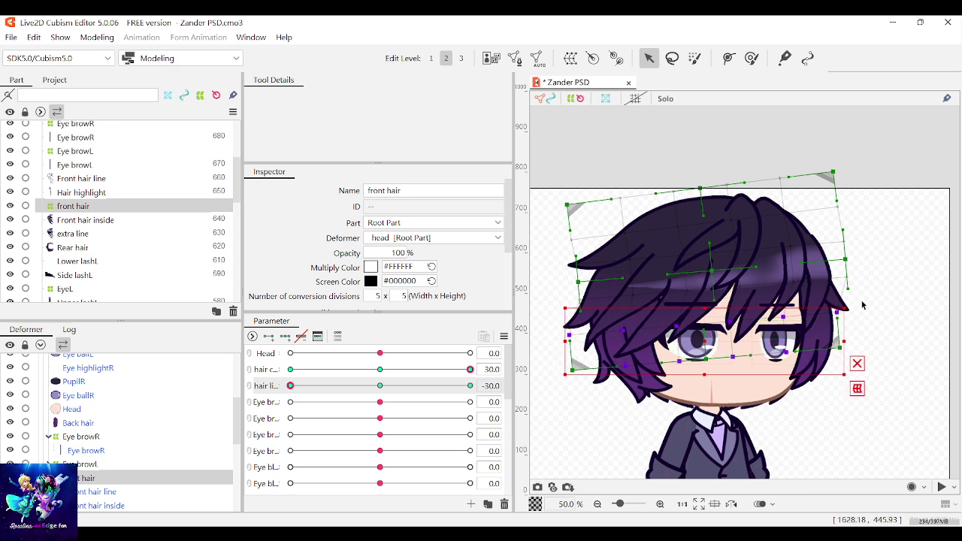
{"action": "left_click_drag", "start_coordinate": [847, 308], "coordinate": [847, 318]}
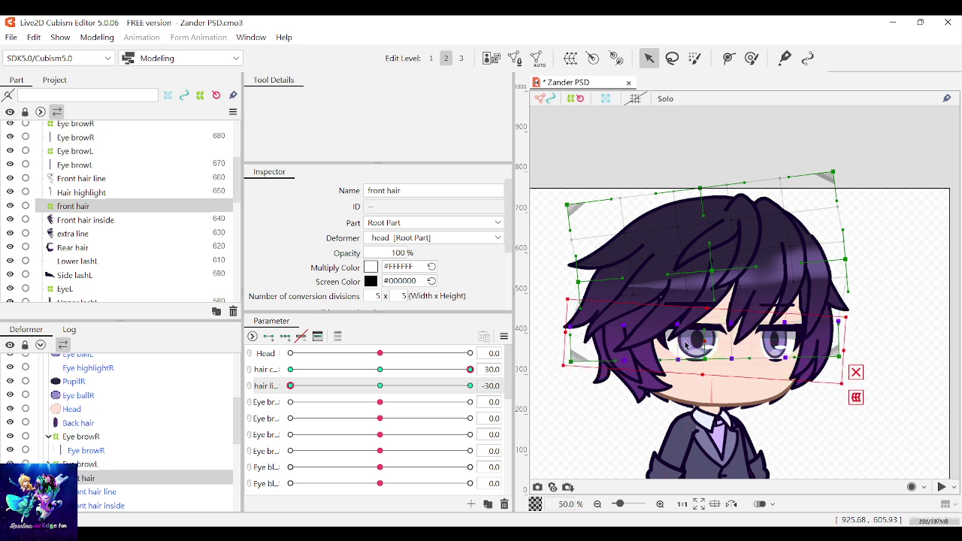
Adjust the front hair deformer's lower points with hair c... at 30, for hair li... at -30 and at 30
{"action": "left_click_drag", "start_coordinate": [707, 340], "coordinate": [703, 341]}
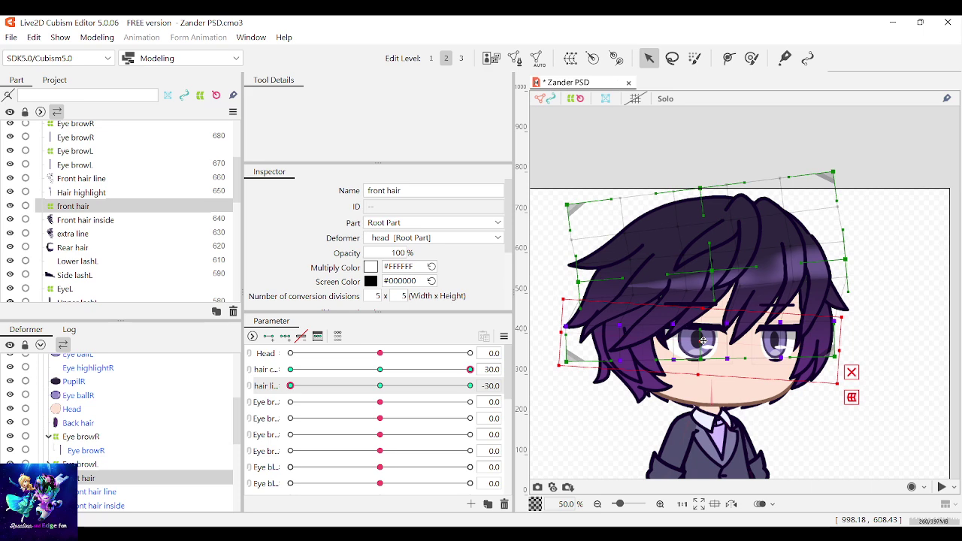
{"action": "left_click_drag", "start_coordinate": [332, 385], "coordinate": [470, 385]}
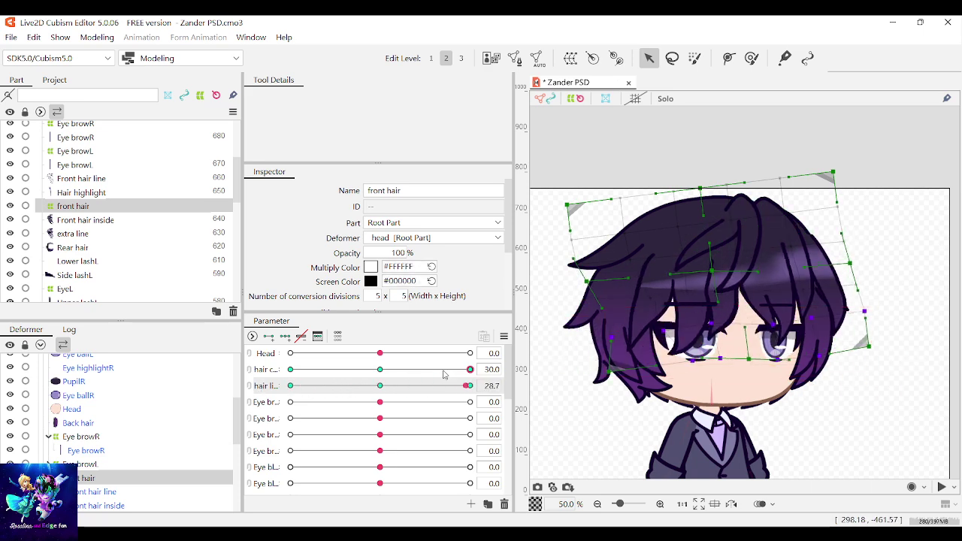
{"action": "scroll", "coordinate": [800, 353], "scroll_direction": "up", "scroll_amount": 2}
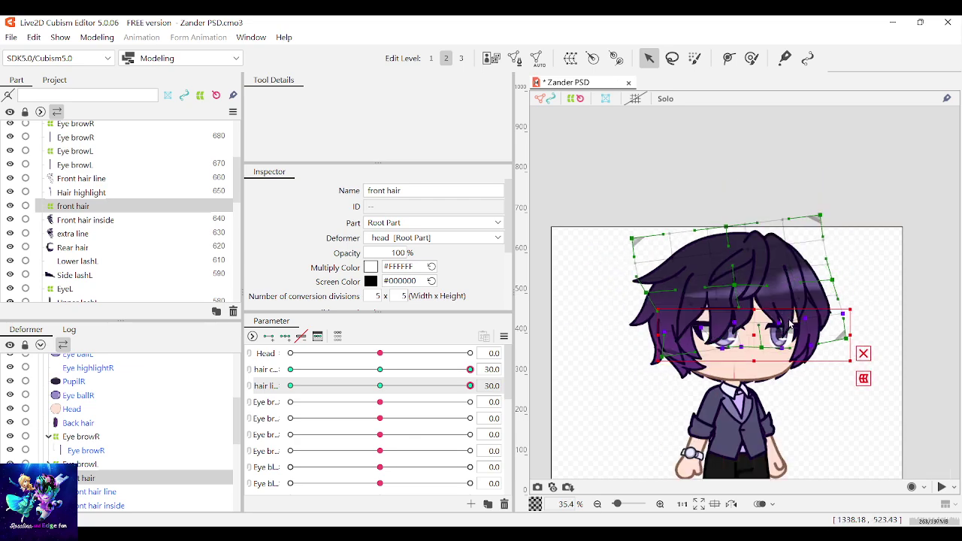
{"action": "scroll", "coordinate": [800, 353], "scroll_direction": "up", "scroll_amount": 1}
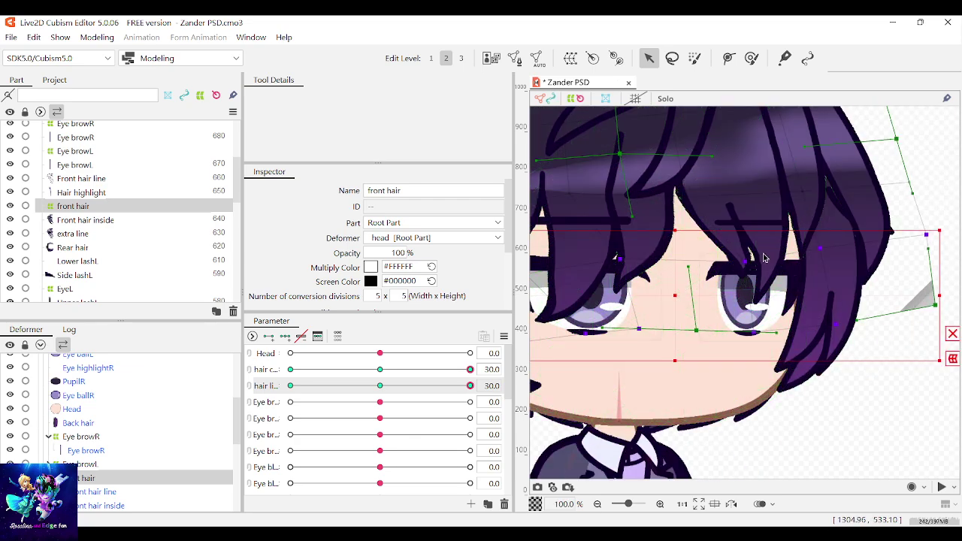
{"action": "left_click", "coordinate": [915, 189]}
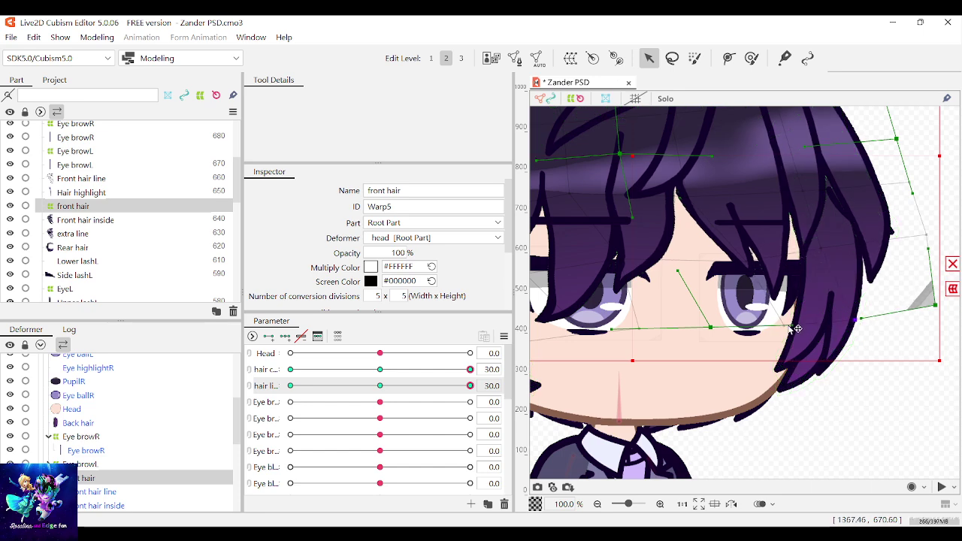
{"action": "scroll", "coordinate": [800, 325], "scroll_direction": "down", "scroll_amount": 2}
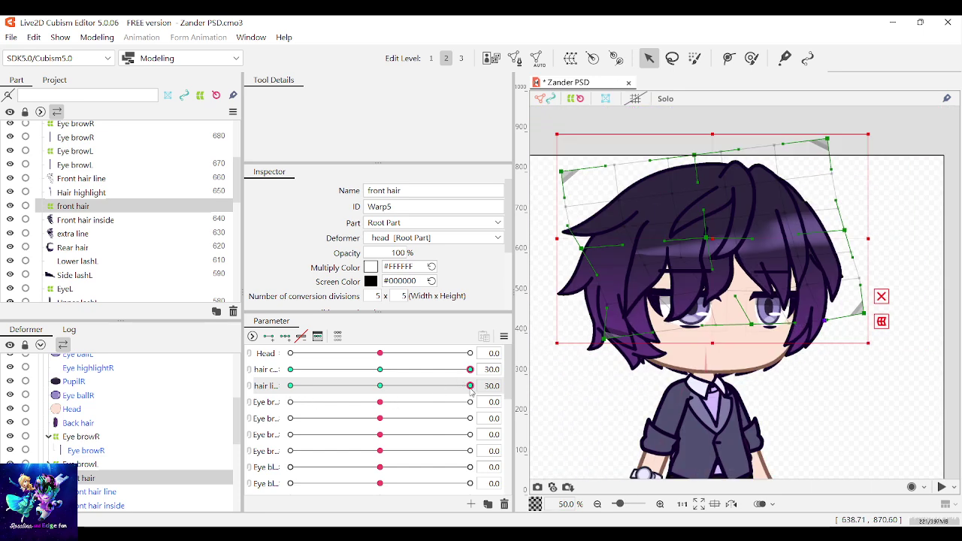
Preview the front hair by sweeping the hair li... and hair c... parameters, and reset both to 0
{"action": "left_click_drag", "start_coordinate": [471, 390], "coordinate": [327, 379]}
{"action": "left_click", "coordinate": [291, 369]}
{"action": "left_click", "coordinate": [379, 369]}
{"action": "left_click", "coordinate": [380, 386]}
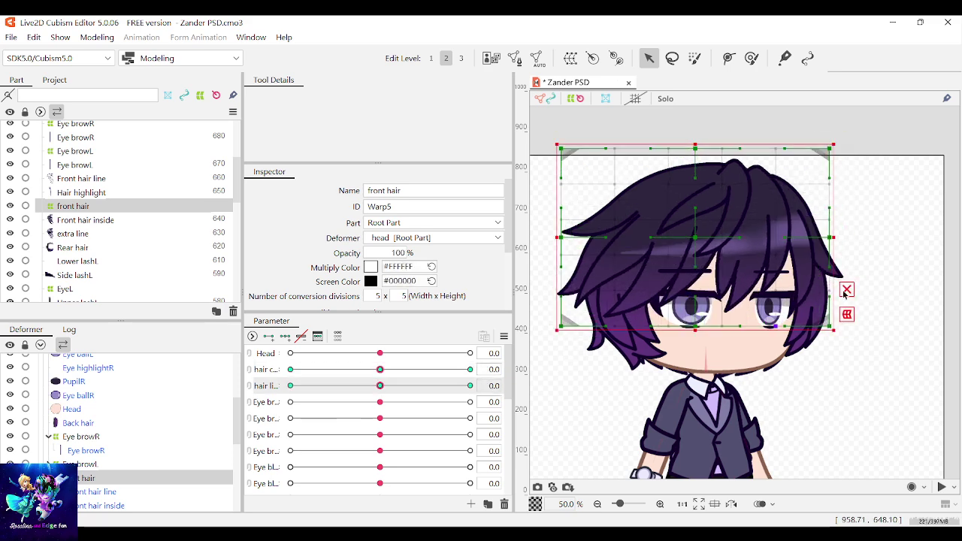
Shift the front hair deformer's lower points toward the right and tilt them slightly, at hair c... -30 and hair li... 30
{"action": "left_click_drag", "start_coordinate": [918, 384], "coordinate": [538, 281]}
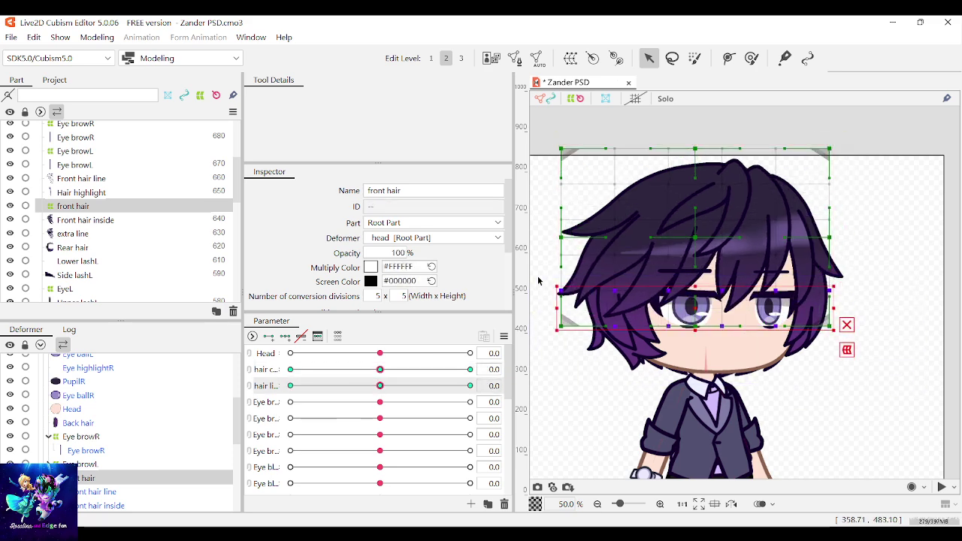
{"action": "left_click", "coordinate": [291, 369]}
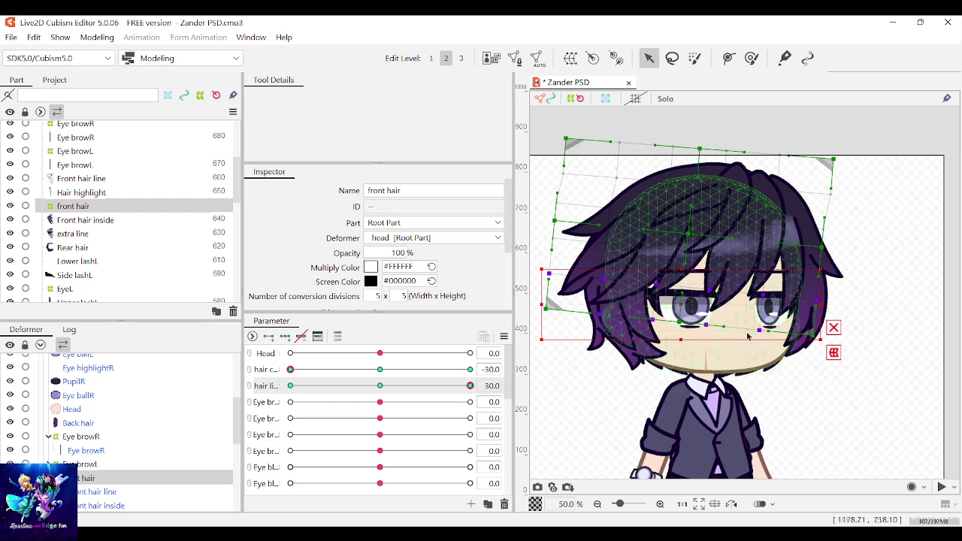
{"action": "left_click_drag", "start_coordinate": [680, 305], "coordinate": [694, 305]}
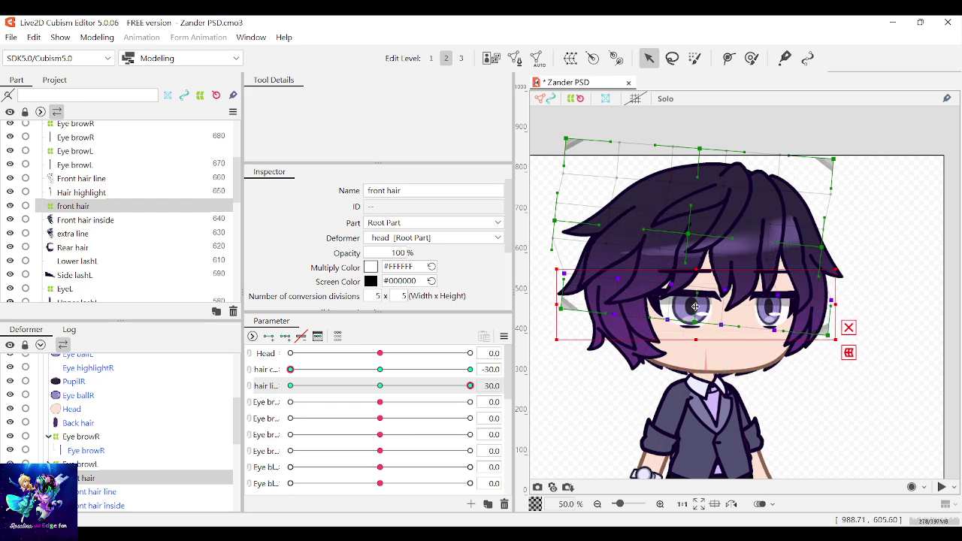
{"action": "left_click_drag", "start_coordinate": [839, 268], "coordinate": [835, 258]}
{"action": "left_click_drag", "start_coordinate": [697, 302], "coordinate": [699, 301]}
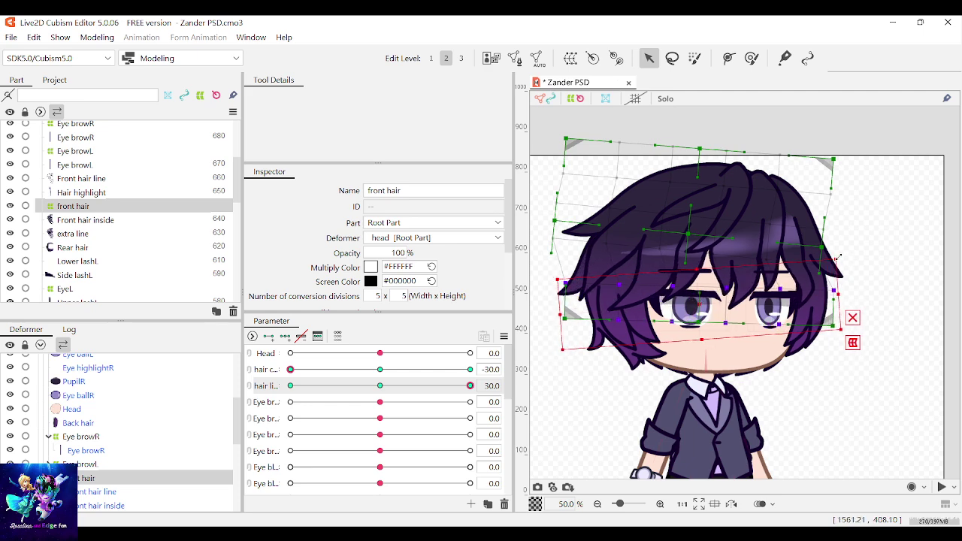
{"action": "left_click_drag", "start_coordinate": [837, 259], "coordinate": [831, 251]}
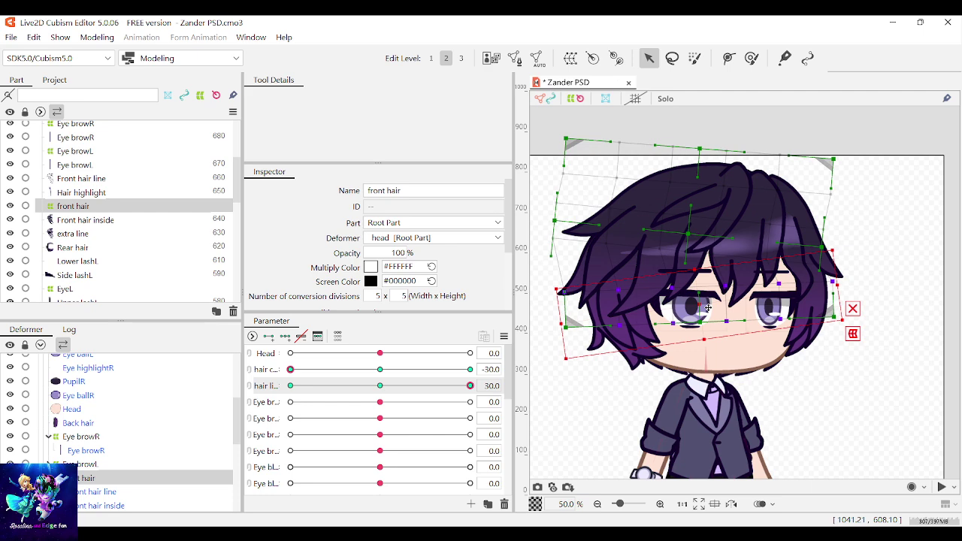
{"action": "key", "text": "ctrl+z"}
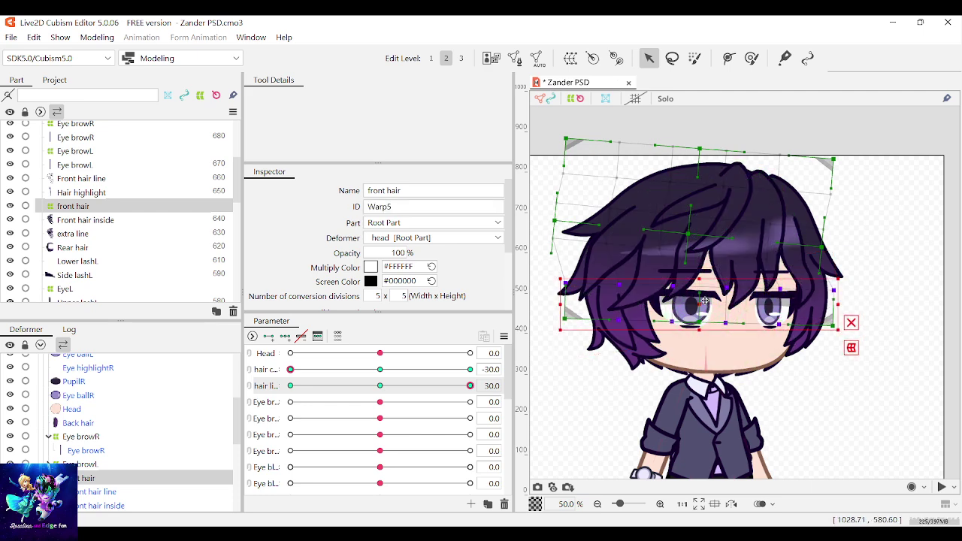
{"action": "left_click_drag", "start_coordinate": [704, 301], "coordinate": [694, 301]}
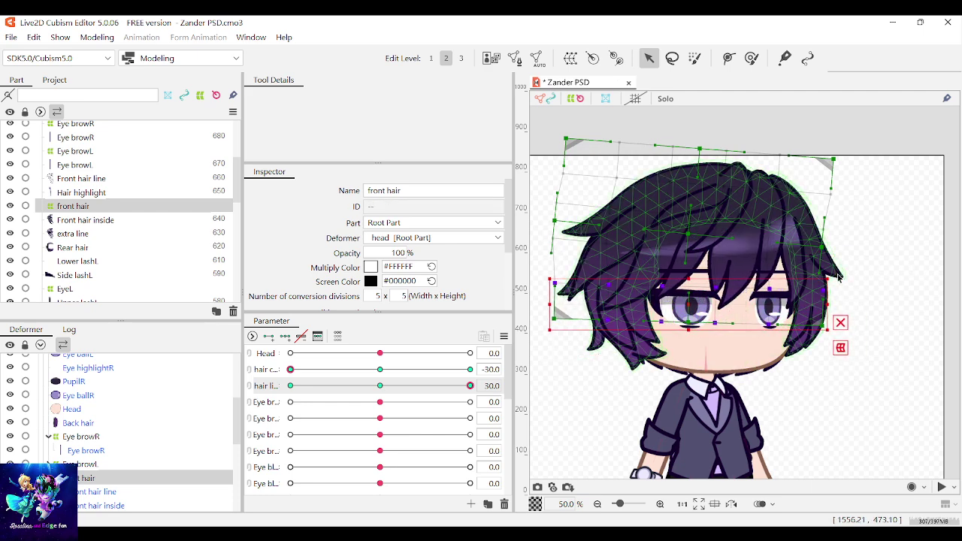
{"action": "left_click_drag", "start_coordinate": [838, 277], "coordinate": [829, 269]}
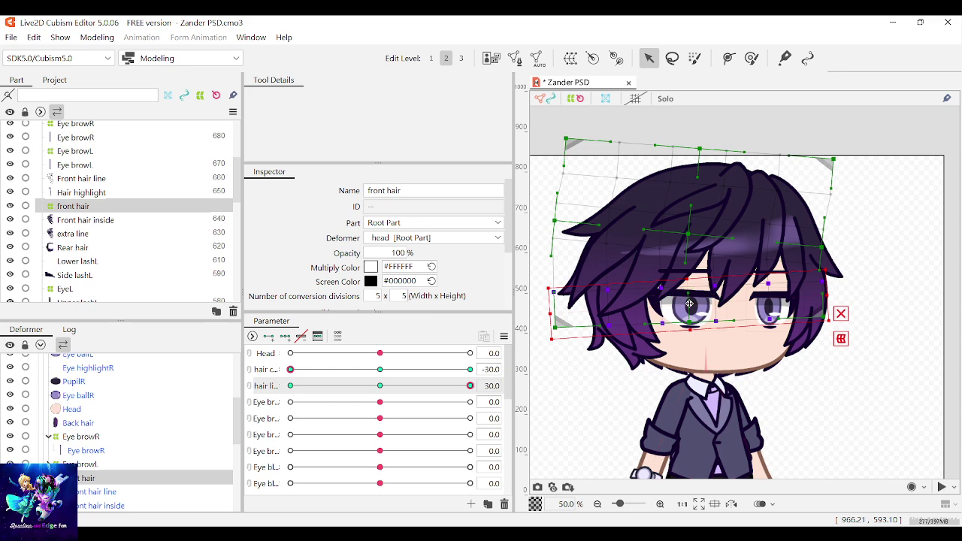
{"action": "left_click_drag", "start_coordinate": [689, 304], "coordinate": [703, 305]}
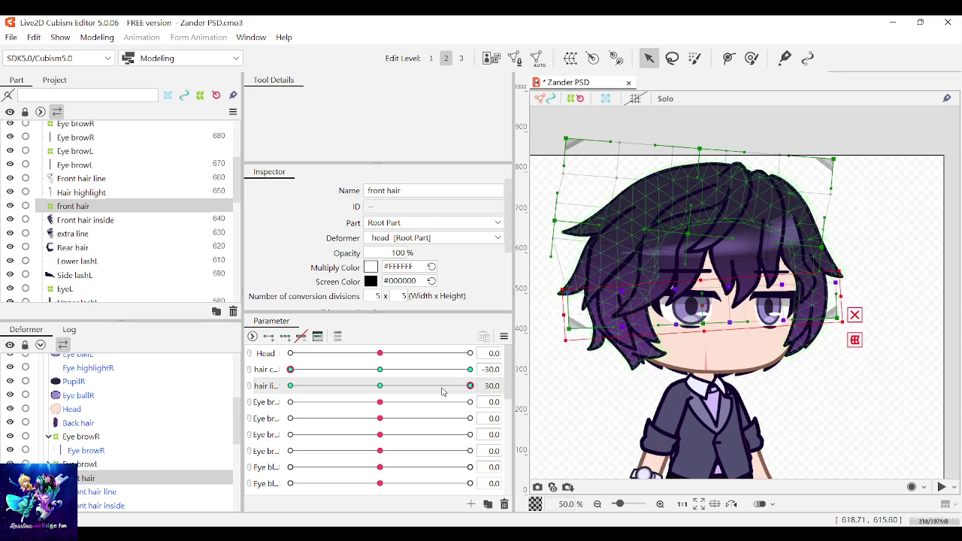
Tilt the front hair deformer's lower points slightly at hair c... -30 and hair li... -30, and reset both parameters to 0
{"action": "left_click_drag", "start_coordinate": [471, 387], "coordinate": [285, 377]}
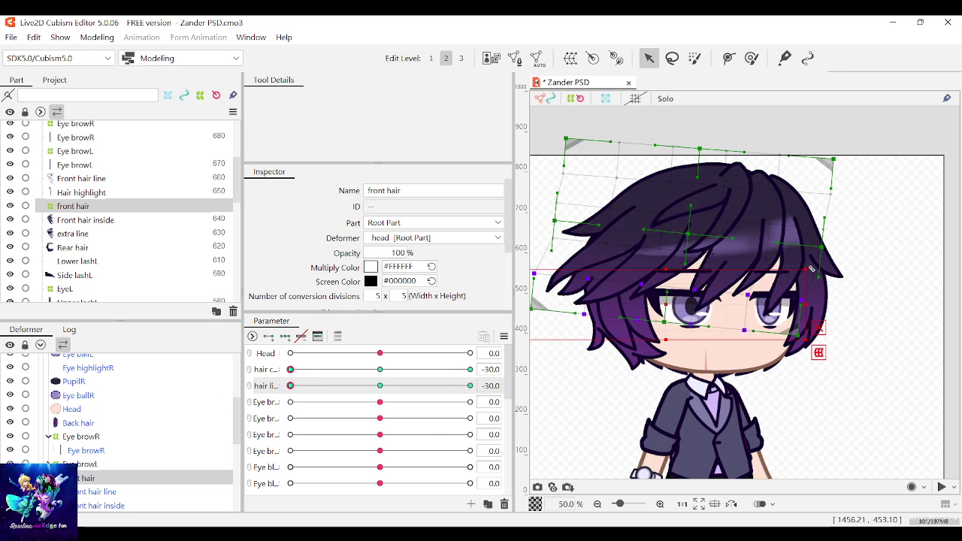
{"action": "left_click_drag", "start_coordinate": [813, 282], "coordinate": [812, 279]}
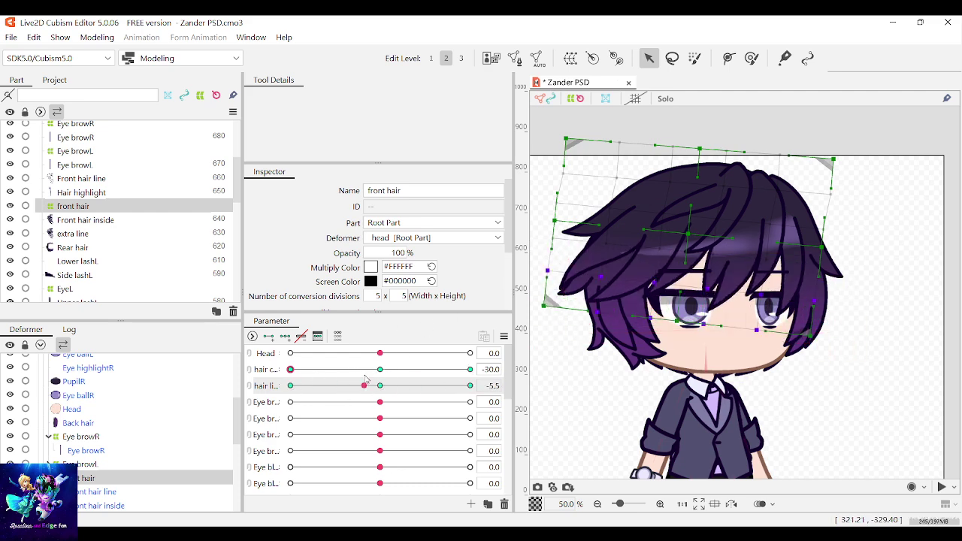
{"action": "left_click_drag", "start_coordinate": [440, 364], "coordinate": [468, 361]}
{"action": "left_click", "coordinate": [379, 385]}
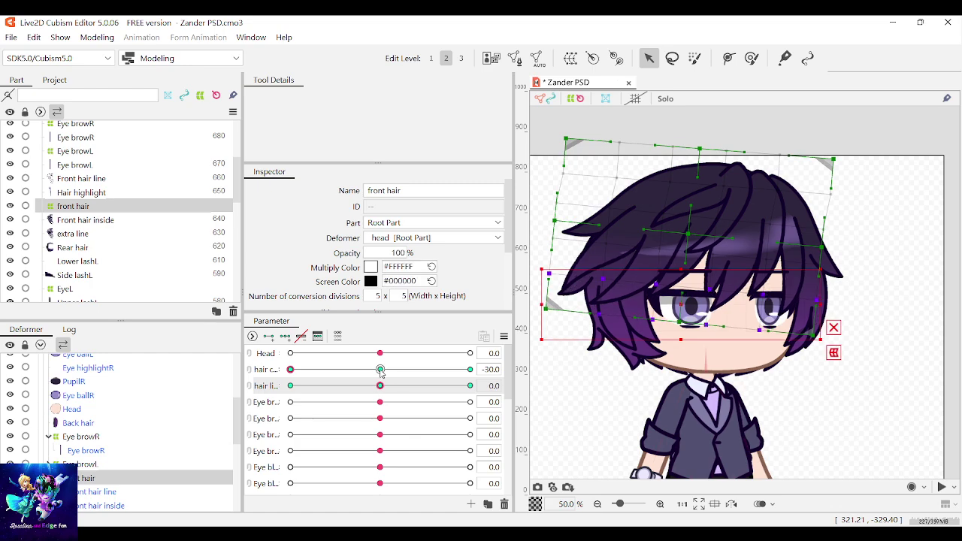
{"action": "left_click", "coordinate": [379, 369]}
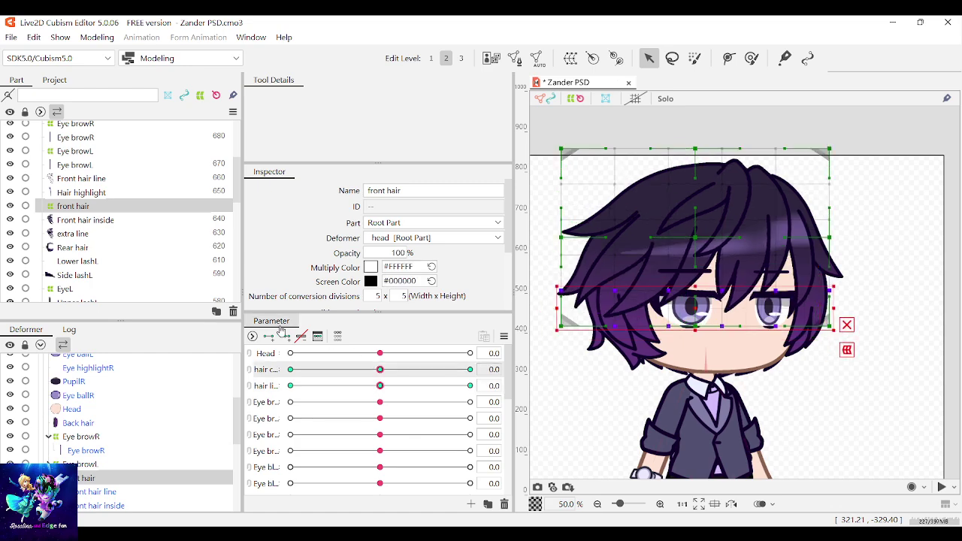
Link the hair c... and hair li... parameters into one grid and sweep it to test the front hair, returning to centre
{"action": "left_click", "coordinate": [250, 369]}
{"action": "left_click_drag", "start_coordinate": [369, 396], "coordinate": [454, 392]}
{"action": "left_click", "coordinate": [863, 301]}
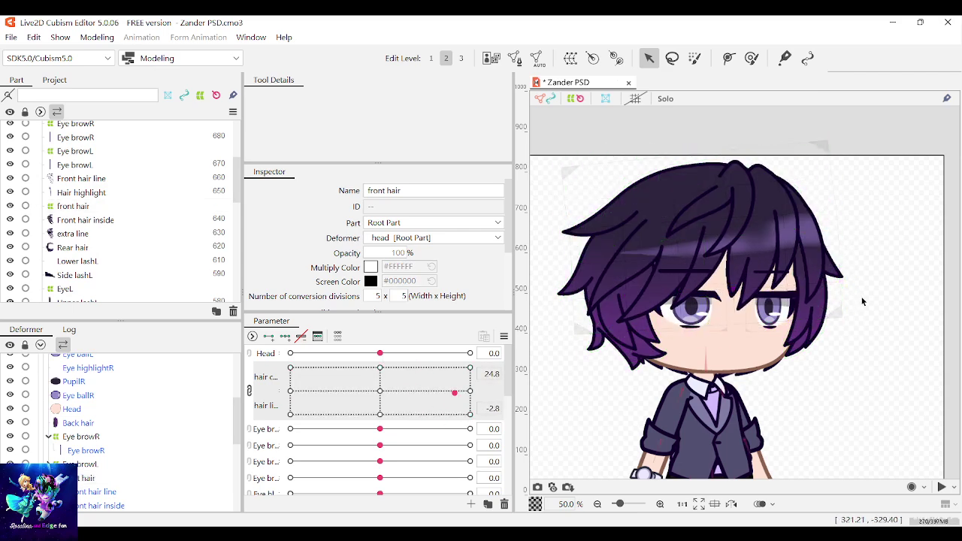
{"action": "left_click_drag", "start_coordinate": [380, 414], "coordinate": [414, 415]}
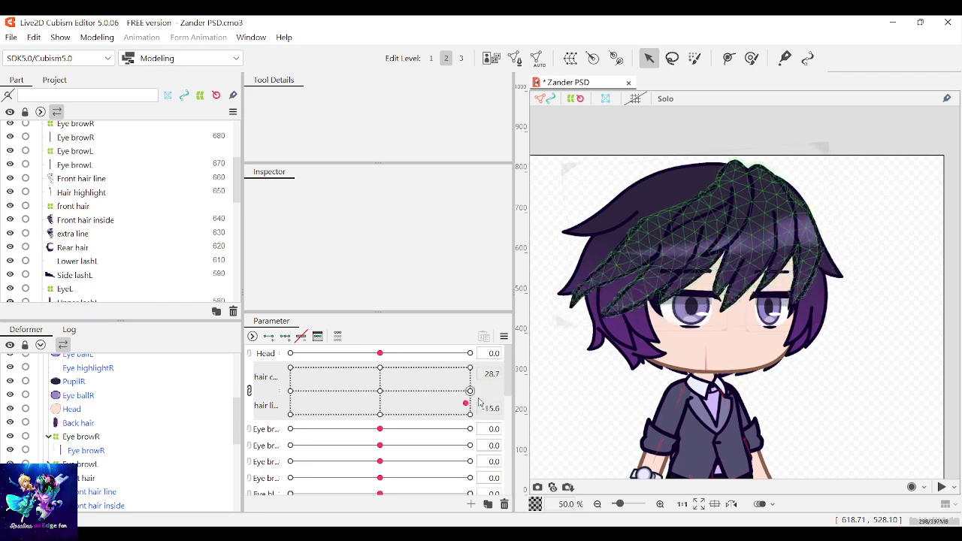
{"action": "left_click_drag", "start_coordinate": [379, 392], "coordinate": [535, 430]}
{"action": "left_click_drag", "start_coordinate": [320, 448], "coordinate": [379, 391]}
Check the front hair deformer across the linked parameter grid, reset both values to 0, and save the model
{"action": "left_click", "coordinate": [826, 158]}
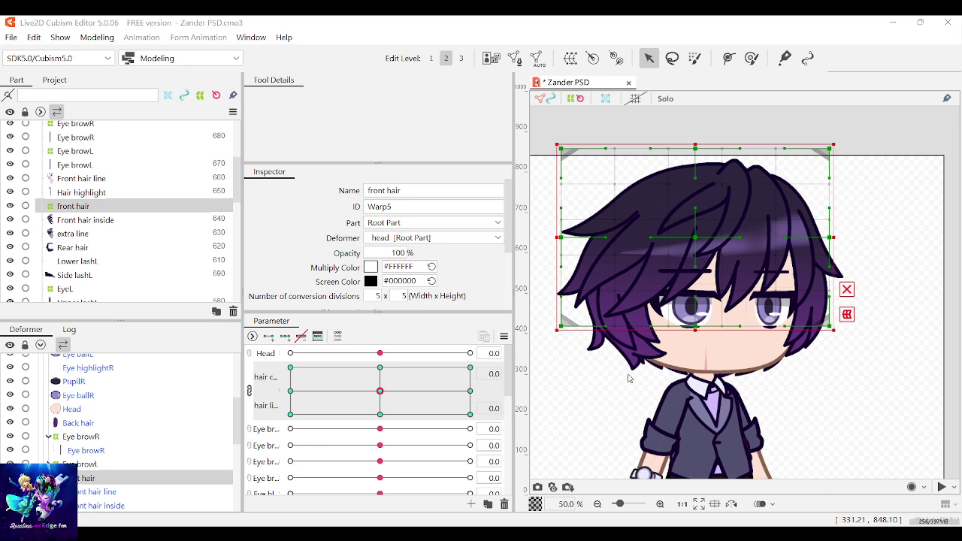
{"action": "left_click", "coordinate": [820, 387]}
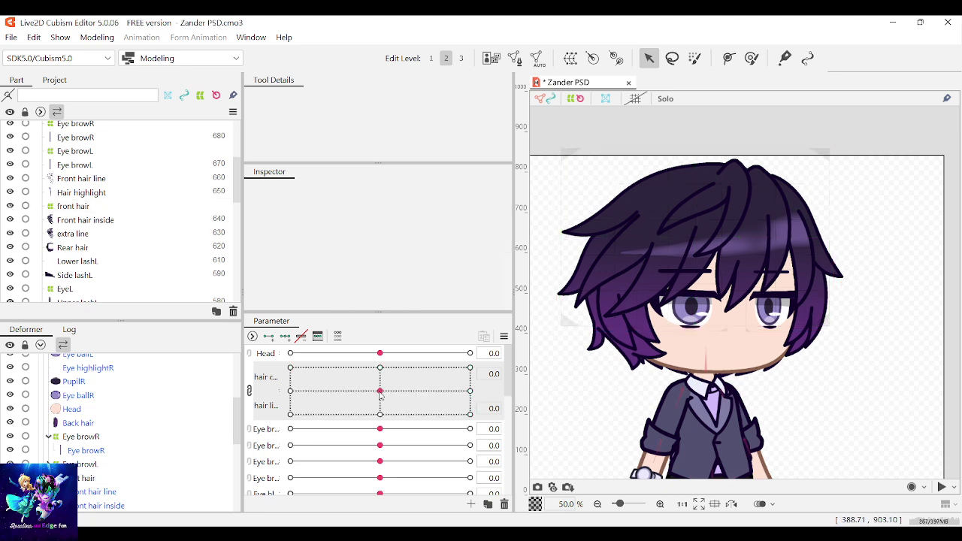
{"action": "left_click_drag", "start_coordinate": [290, 367], "coordinate": [414, 362]}
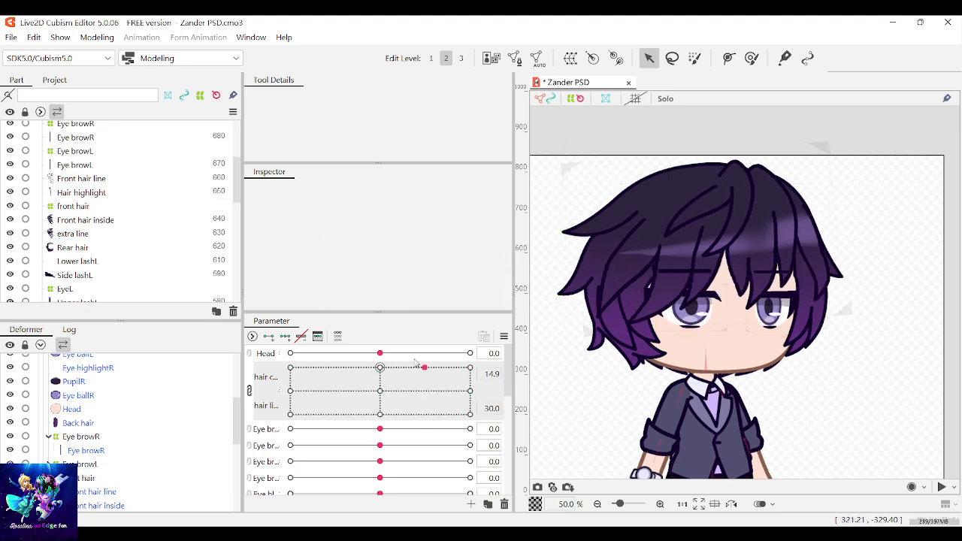
{"action": "left_click_drag", "start_coordinate": [373, 428], "coordinate": [380, 390]}
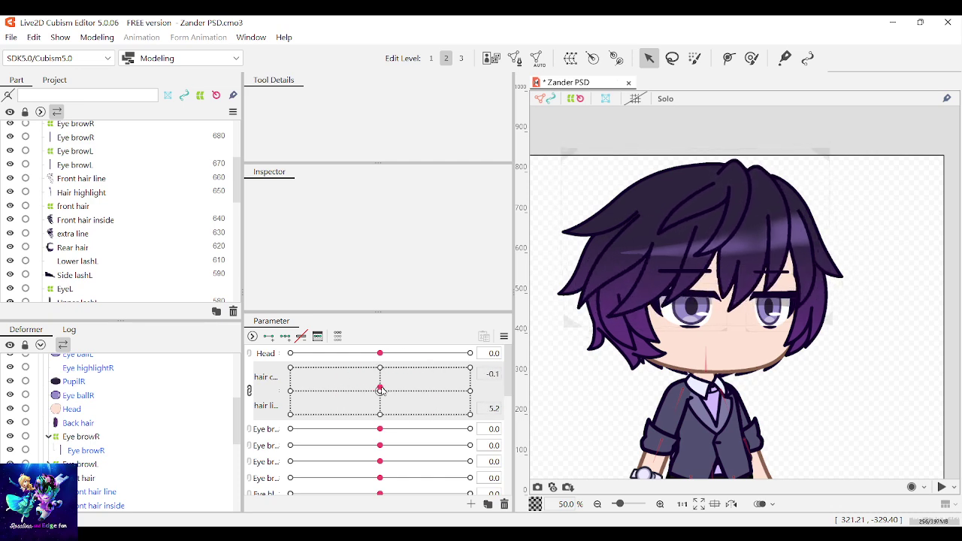
{"action": "left_click", "coordinate": [825, 161]}
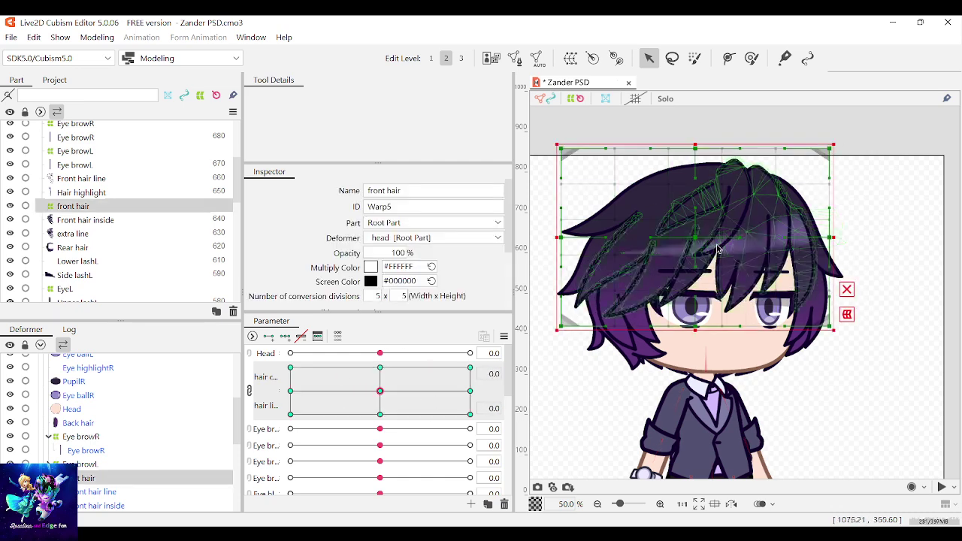
{"action": "left_click_drag", "start_coordinate": [380, 389], "coordinate": [471, 390]}
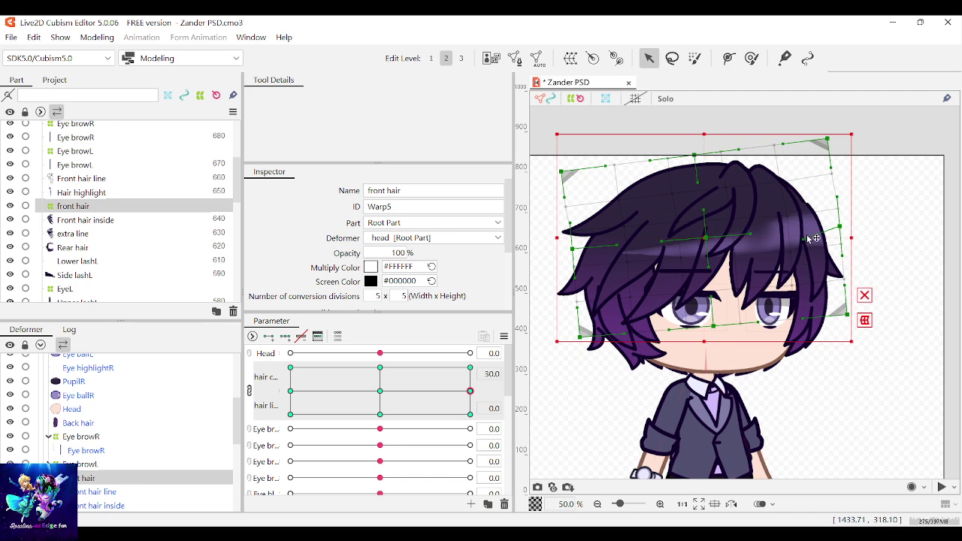
{"action": "left_click_drag", "start_coordinate": [459, 392], "coordinate": [397, 397]}
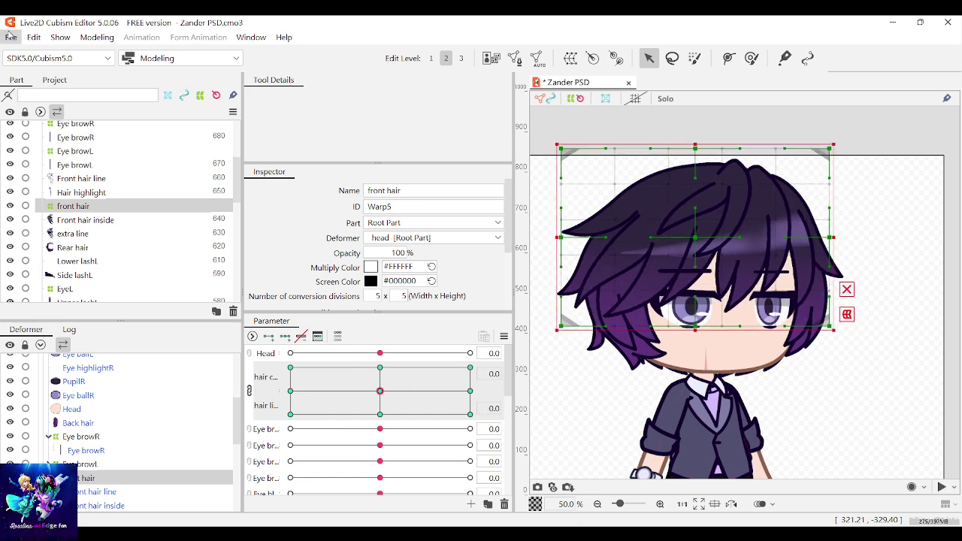
{"action": "key", "text": "ctrl+s"}
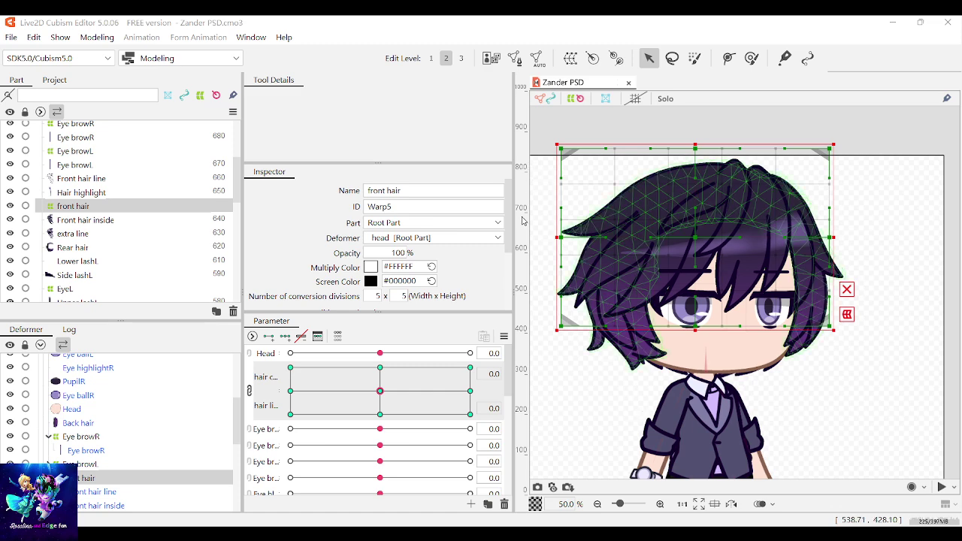
Test the front hair with small offsets of the linked parameters, return both to 0, and save again
{"action": "left_click_drag", "start_coordinate": [382, 390], "coordinate": [394, 375]}
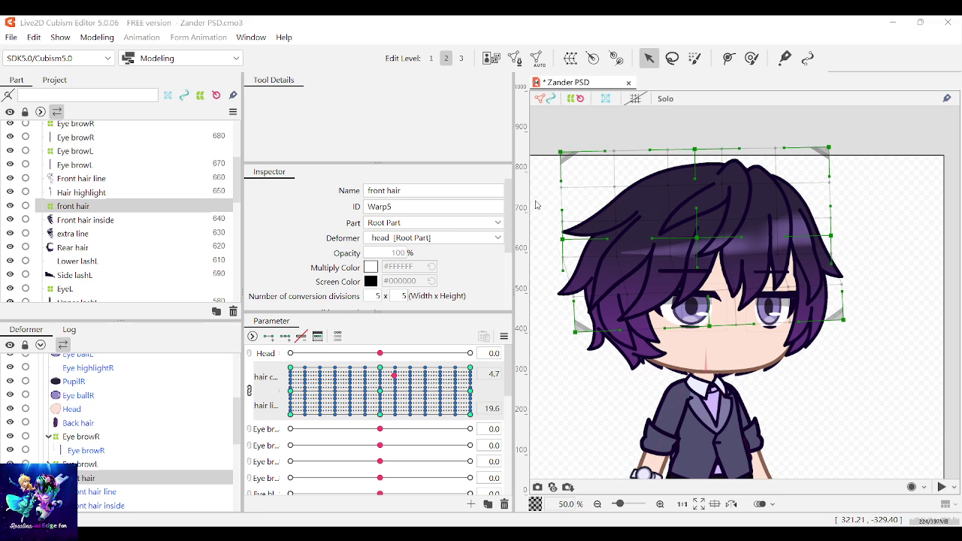
{"action": "left_click_drag", "start_coordinate": [380, 367], "coordinate": [380, 391]}
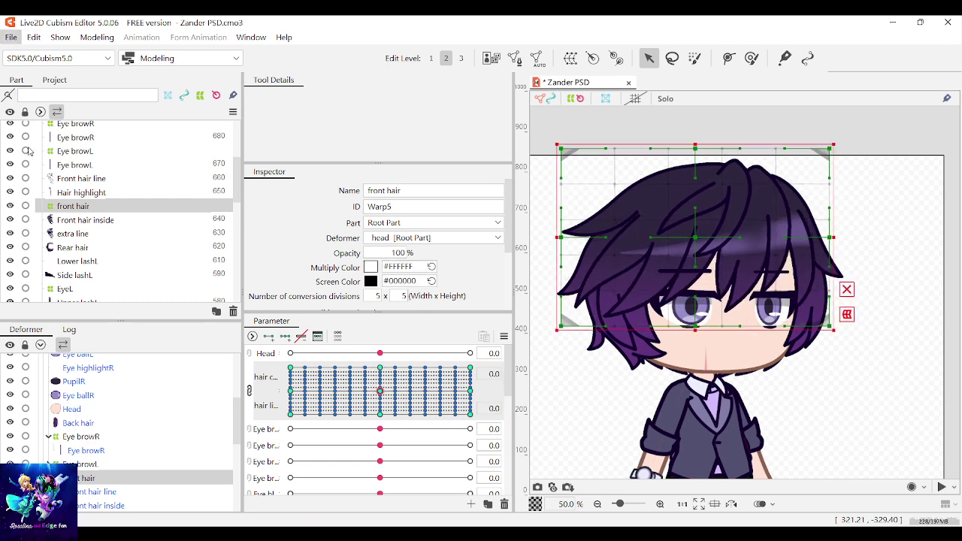
{"action": "key", "text": "ctrl+s"}
Put Rear hair in a warp deformer named rear hair and add three keyforms on the unlinked hair c... parameter, setting it to 30
{"action": "left_click", "coordinate": [640, 356]}
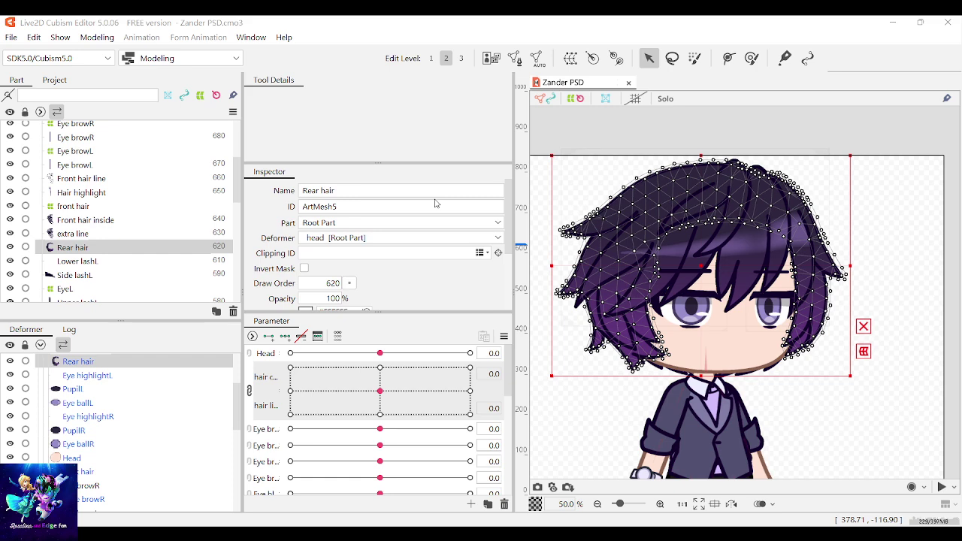
{"action": "left_click", "coordinate": [250, 393]}
{"action": "left_click", "coordinate": [263, 371]}
{"action": "left_click", "coordinate": [285, 336]}
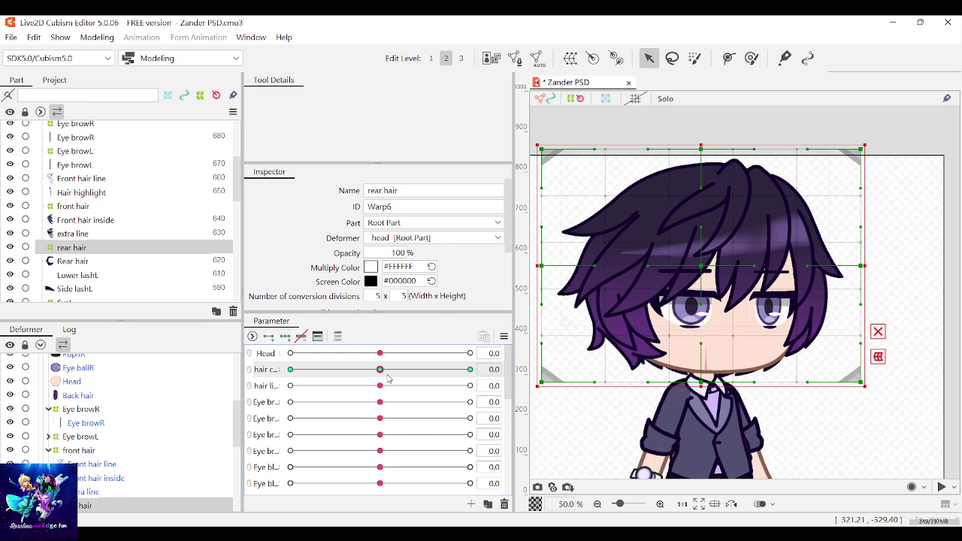
{"action": "left_click_drag", "start_coordinate": [388, 378], "coordinate": [469, 369]}
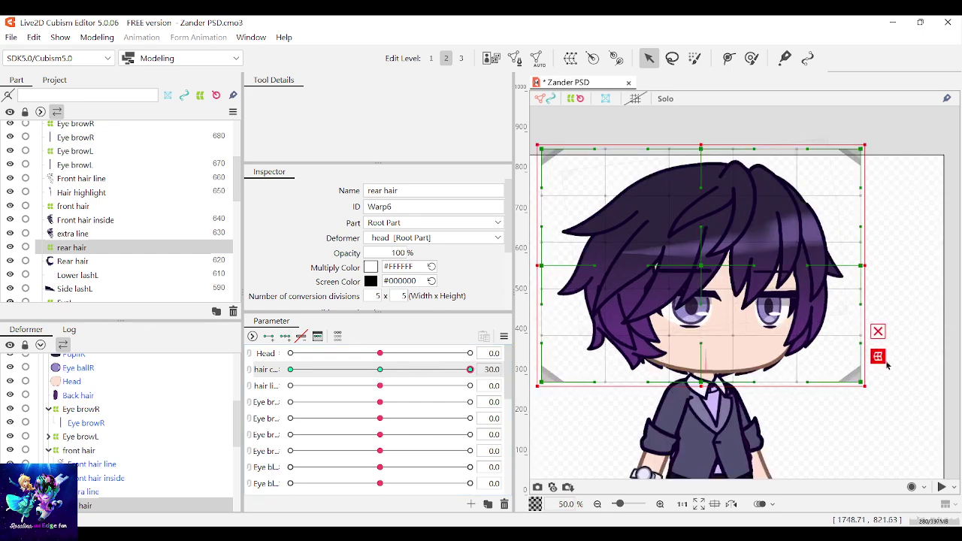
{"action": "left_click_drag", "start_coordinate": [948, 320], "coordinate": [532, 114]}
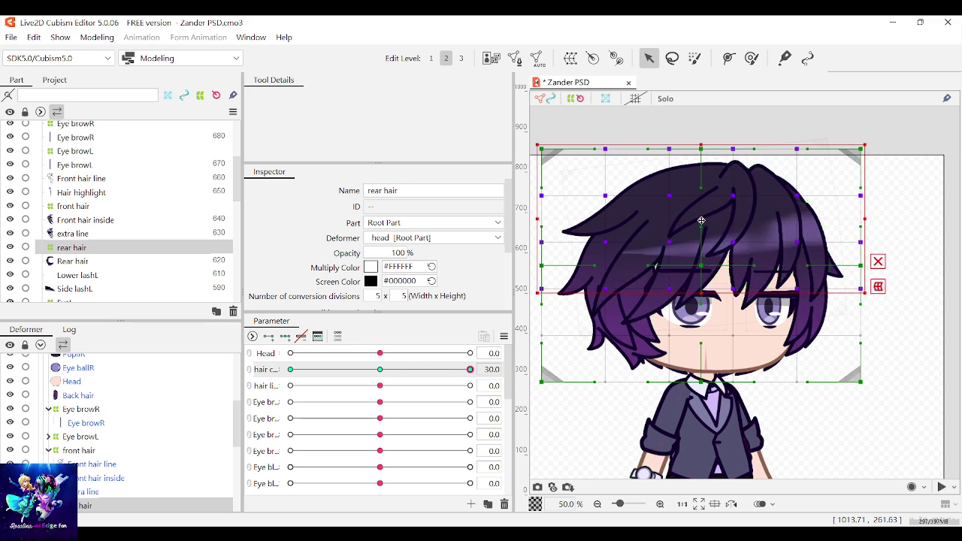
{"action": "left_click_drag", "start_coordinate": [701, 218], "coordinate": [704, 219]}
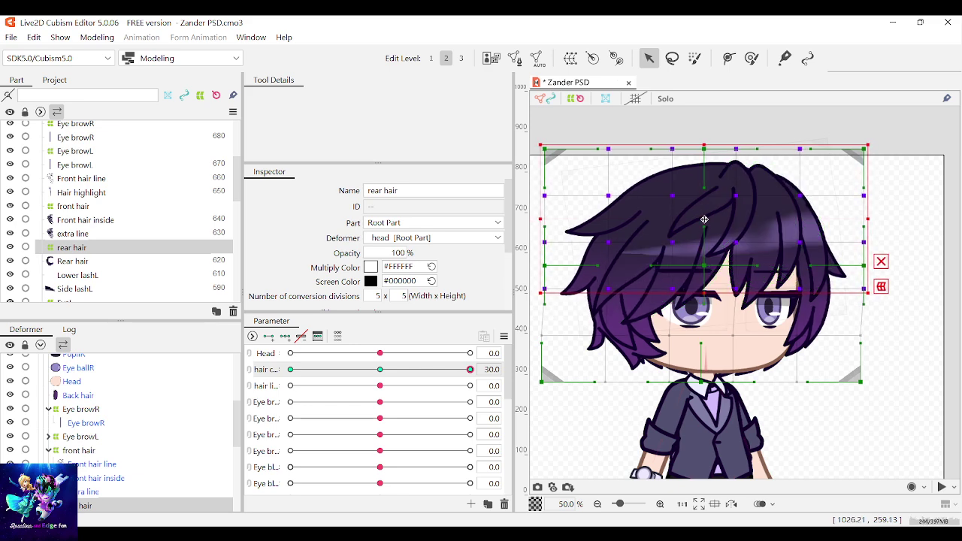
{"action": "left_click", "coordinate": [704, 219]}
{"action": "left_click_drag", "start_coordinate": [929, 324], "coordinate": [535, 189]}
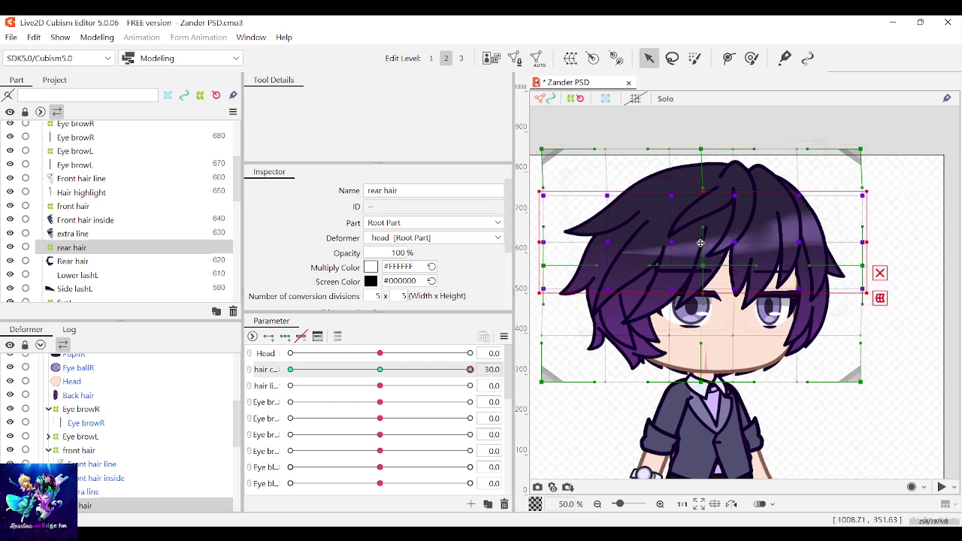
{"action": "key", "text": "ctrl+z"}
Shift the upper four rows of rear hair deformer points slightly right and rotate the upper-right corner group slightly clockwise
{"action": "left_click_drag", "start_coordinate": [927, 307], "coordinate": [511, 114]}
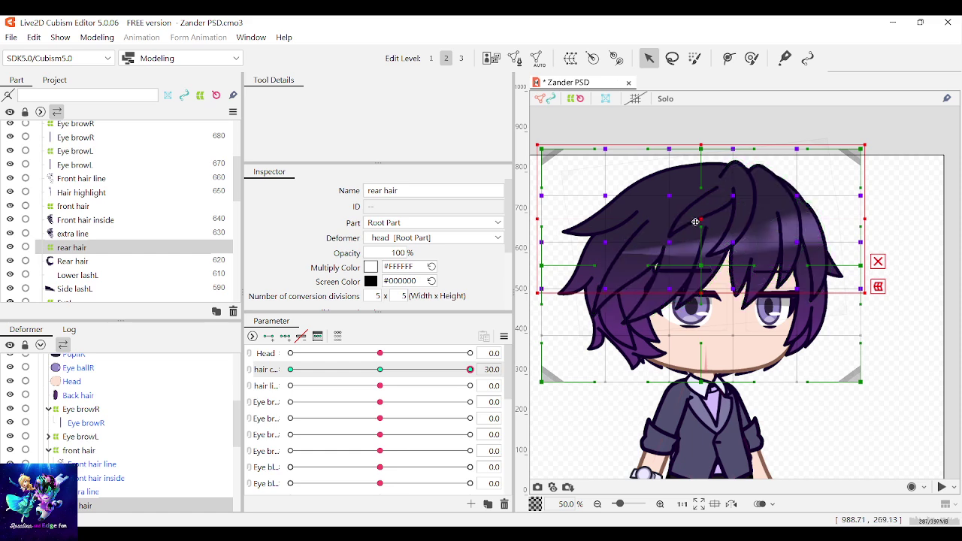
{"action": "left_click_drag", "start_coordinate": [694, 222], "coordinate": [702, 222]}
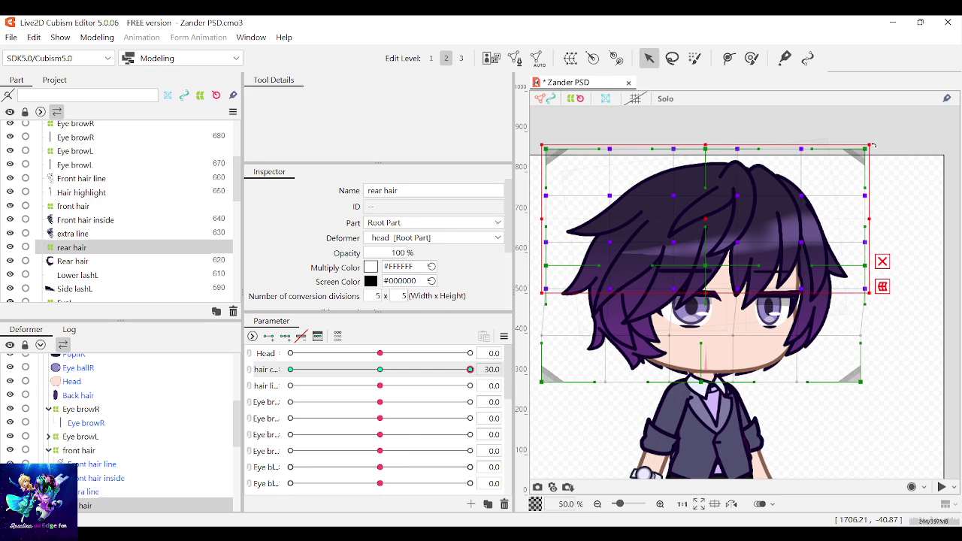
{"action": "left_click_drag", "start_coordinate": [918, 232], "coordinate": [705, 106]}
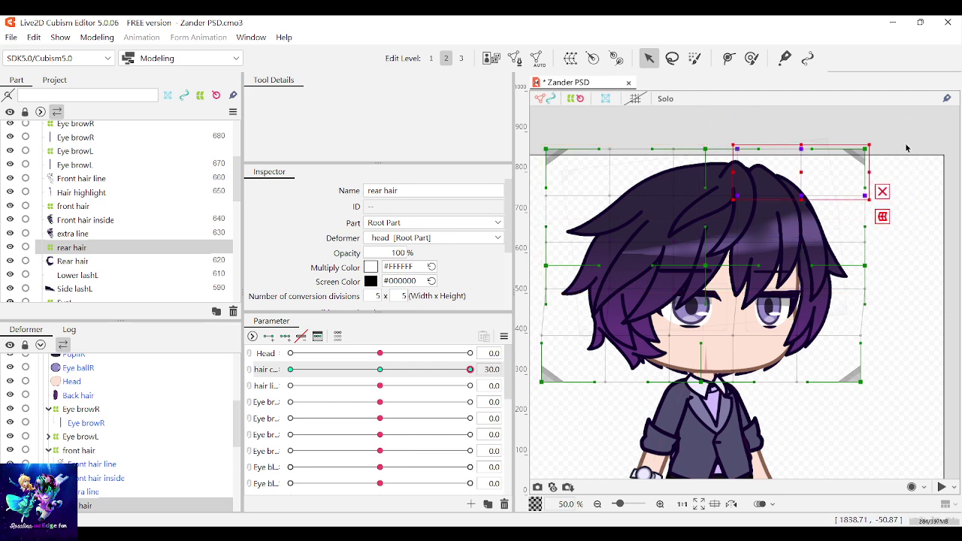
{"action": "left_click_drag", "start_coordinate": [871, 139], "coordinate": [873, 140]}
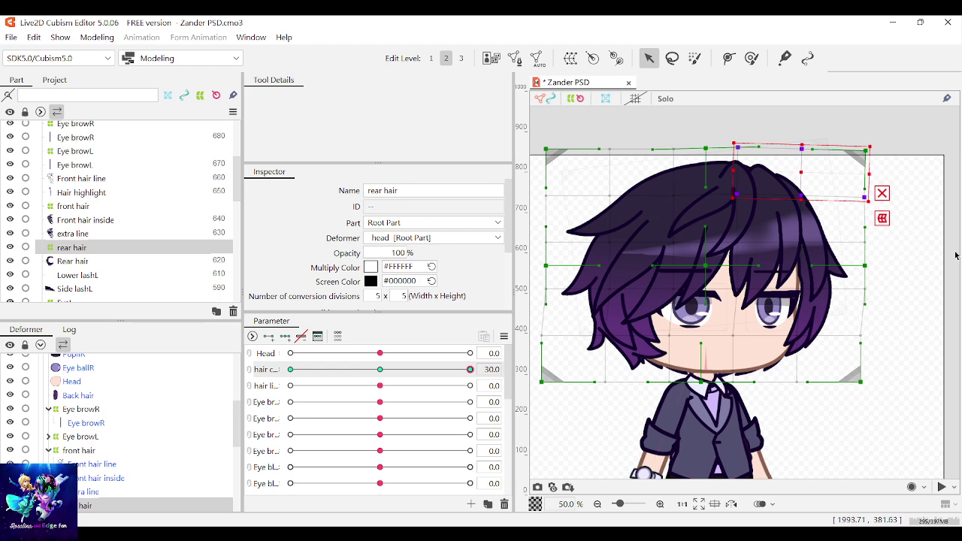
Nudge and slightly rotate the deformer's upper middle points, and shift its top two rows, except the leftmost points, slightly right
{"action": "left_click_drag", "start_coordinate": [594, 112], "coordinate": [741, 214]}
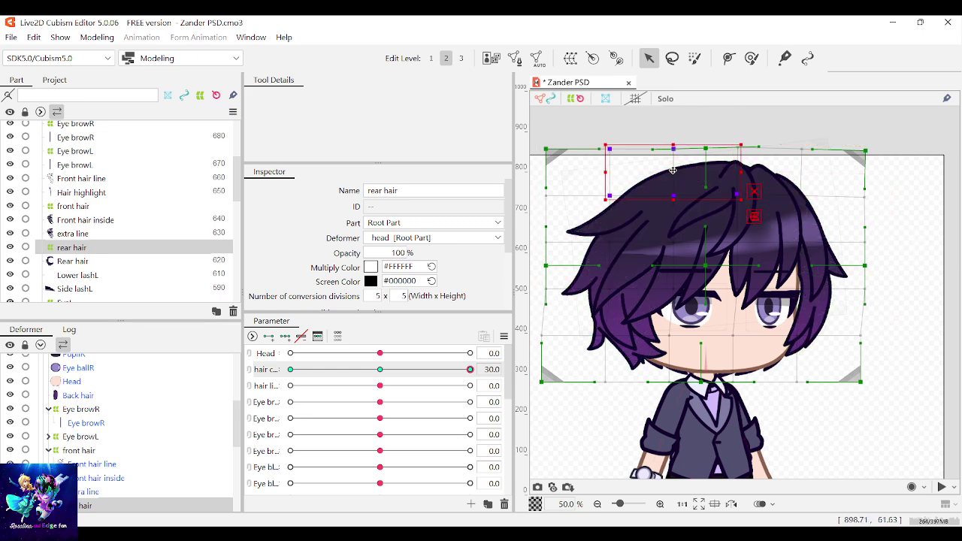
{"action": "left_click_drag", "start_coordinate": [672, 170], "coordinate": [674, 169]}
{"action": "mouse_move", "coordinate": [746, 141]}
{"action": "left_mouse_down"}
{"action": "mouse_move", "coordinate": [748, 149]}
{"action": "mouse_move", "coordinate": [747, 141]}
{"action": "left_mouse_up"}
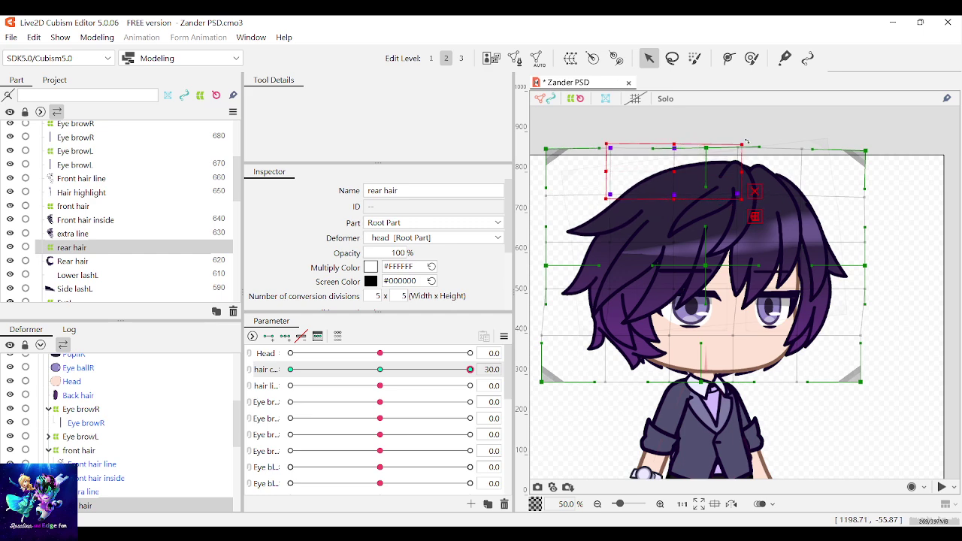
{"action": "left_click_drag", "start_coordinate": [951, 223], "coordinate": [597, 119]}
{"action": "left_click_drag", "start_coordinate": [735, 174], "coordinate": [736, 173]}
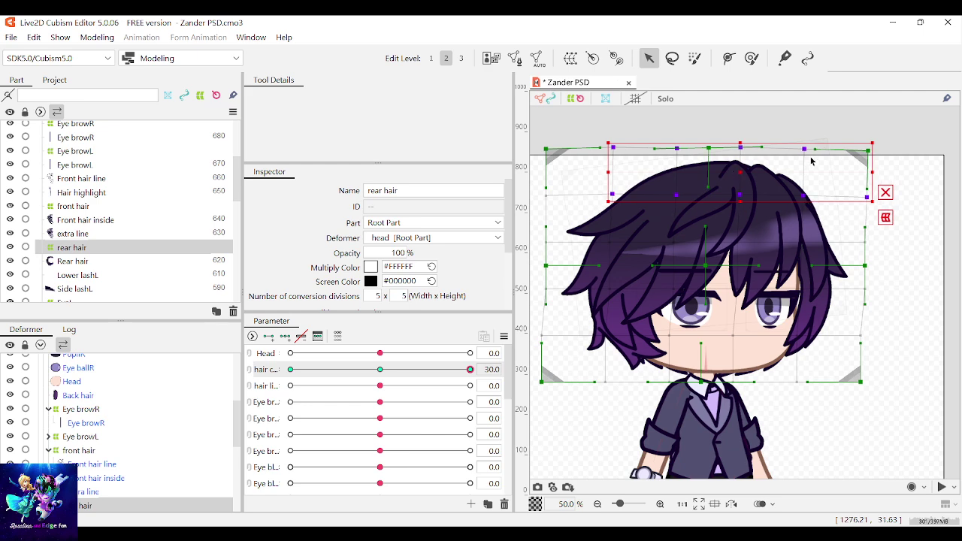
Adjust the deformer points around the side hair beside the right-hand eye, checking the motion with the hair c... parameter and returning it to 30
{"action": "left_click_drag", "start_coordinate": [915, 325], "coordinate": [826, 211]}
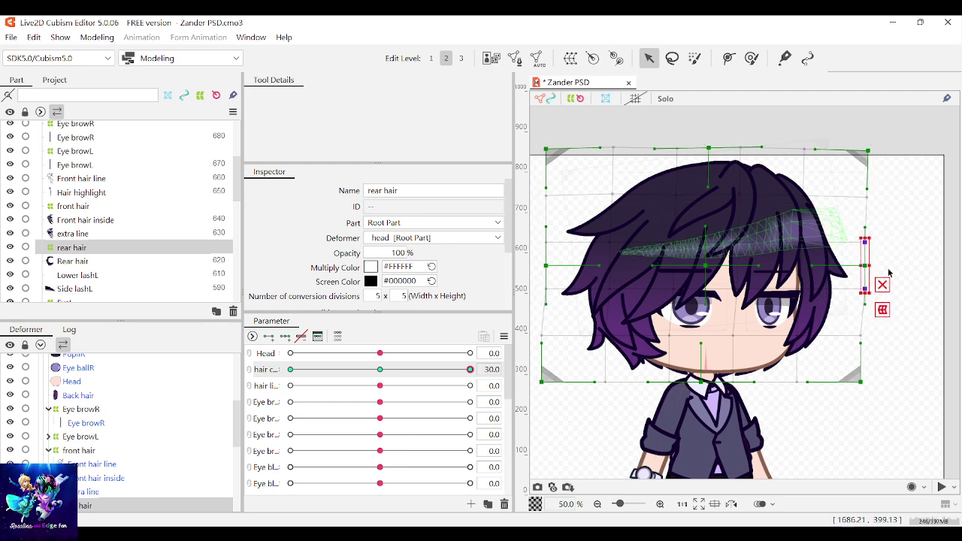
{"action": "left_click_drag", "start_coordinate": [865, 264], "coordinate": [876, 241]}
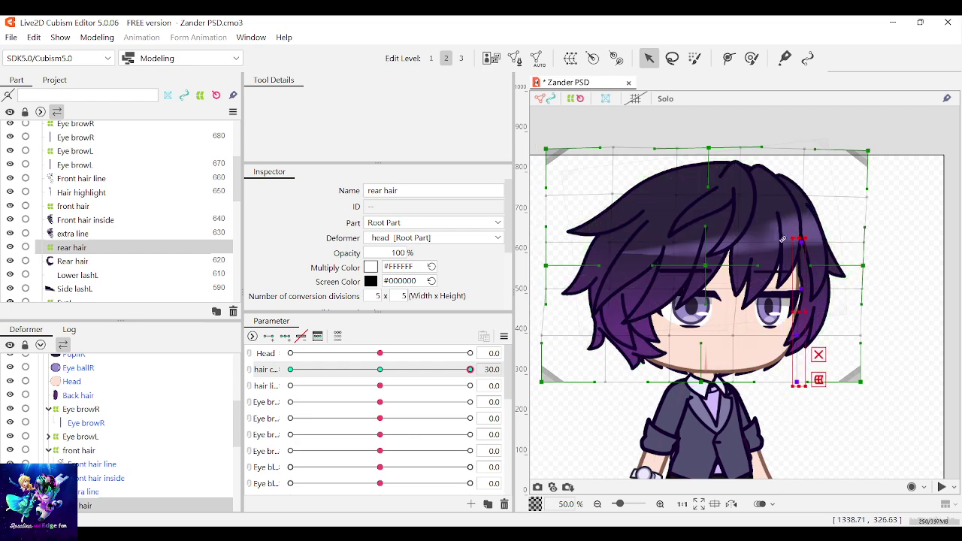
{"action": "scroll", "coordinate": [816, 368], "scroll_direction": "up", "scroll_amount": 3}
{"action": "scroll", "coordinate": [820, 383], "scroll_direction": "down", "scroll_amount": 2}
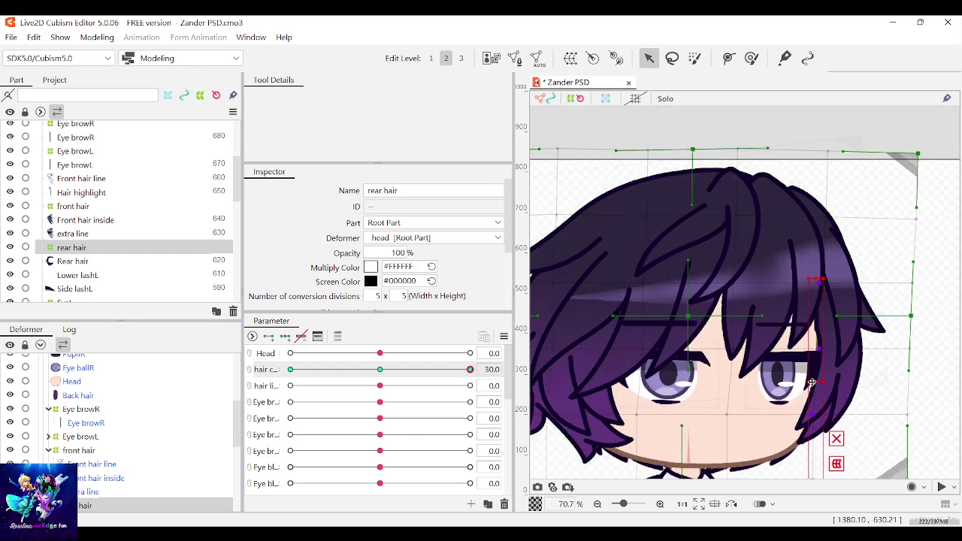
{"action": "scroll", "coordinate": [848, 361], "scroll_direction": "down", "scroll_amount": 2}
{"action": "scroll", "coordinate": [854, 356], "scroll_direction": "up", "scroll_amount": 2}
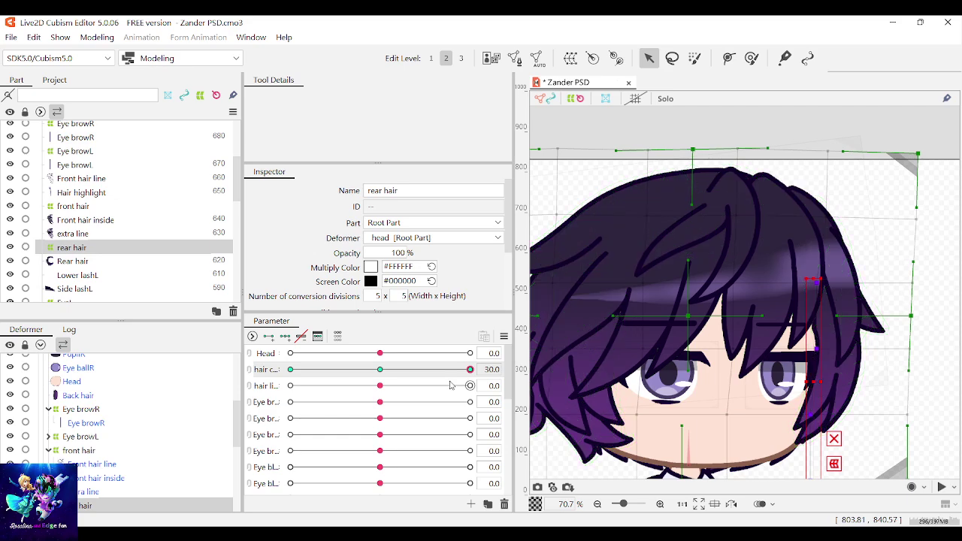
{"action": "mouse_move", "coordinate": [464, 373]}
{"action": "left_mouse_down"}
{"action": "mouse_move", "coordinate": [393, 371]}
{"action": "mouse_move", "coordinate": [470, 371]}
{"action": "mouse_move", "coordinate": [365, 382]}
{"action": "mouse_move", "coordinate": [471, 374]}
{"action": "left_mouse_up"}
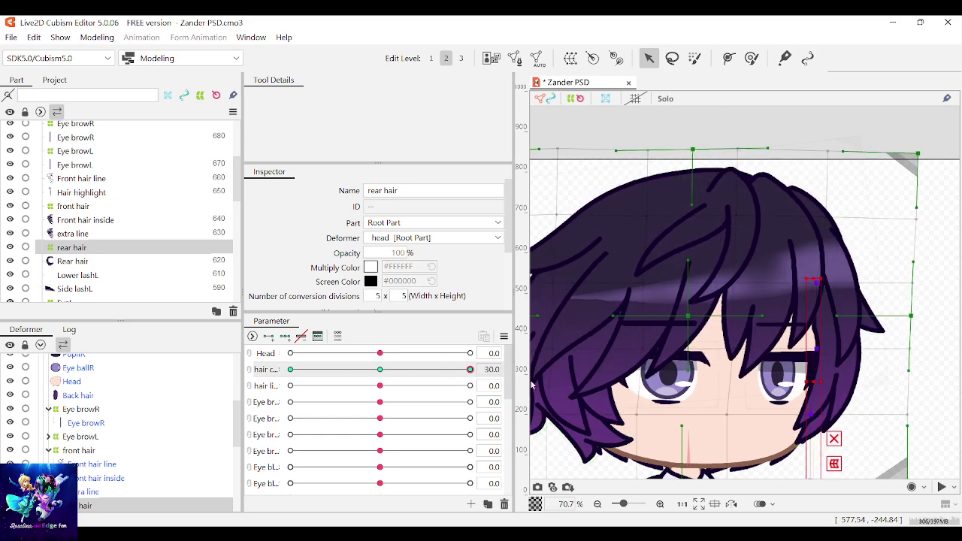
{"action": "left_click_drag", "start_coordinate": [812, 381], "coordinate": [820, 382]}
{"action": "mouse_move", "coordinate": [470, 370]}
{"action": "left_mouse_down"}
{"action": "mouse_move", "coordinate": [369, 375]}
{"action": "mouse_move", "coordinate": [473, 369]}
{"action": "left_mouse_up"}
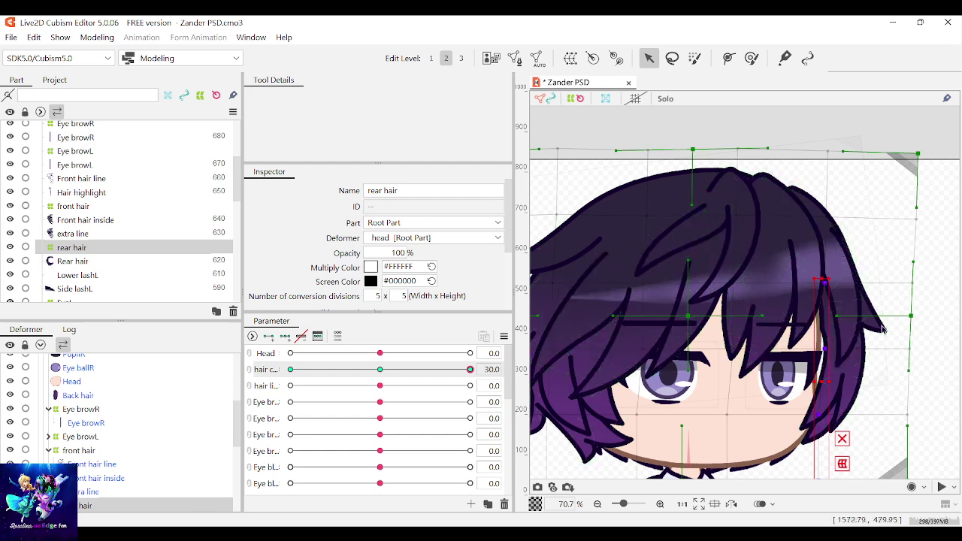
{"action": "left_click", "coordinate": [921, 263]}
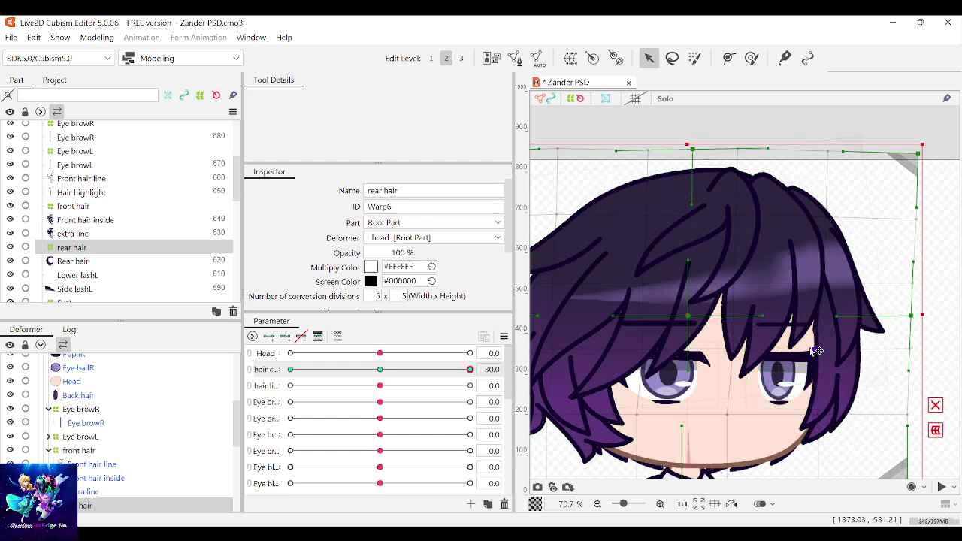
{"action": "left_click_drag", "start_coordinate": [470, 369], "coordinate": [528, 365]}
Shift the lower-left and lower-right groups of rear hair deformer points slightly right and test them with the hair c... parameter
{"action": "scroll", "coordinate": [915, 353], "scroll_direction": "down", "scroll_amount": 1}
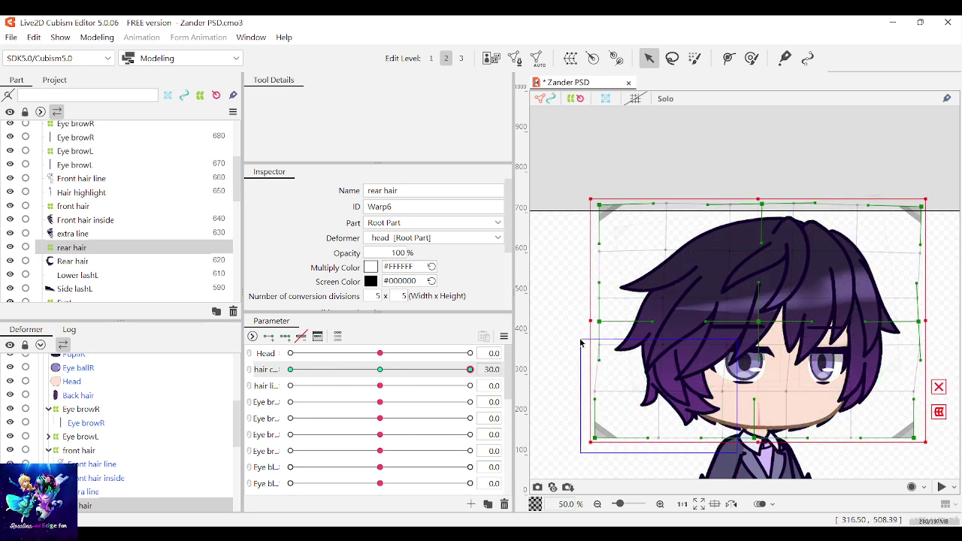
{"action": "left_click", "coordinate": [679, 408]}
{"action": "left_click_drag", "start_coordinate": [659, 392], "coordinate": [662, 392]}
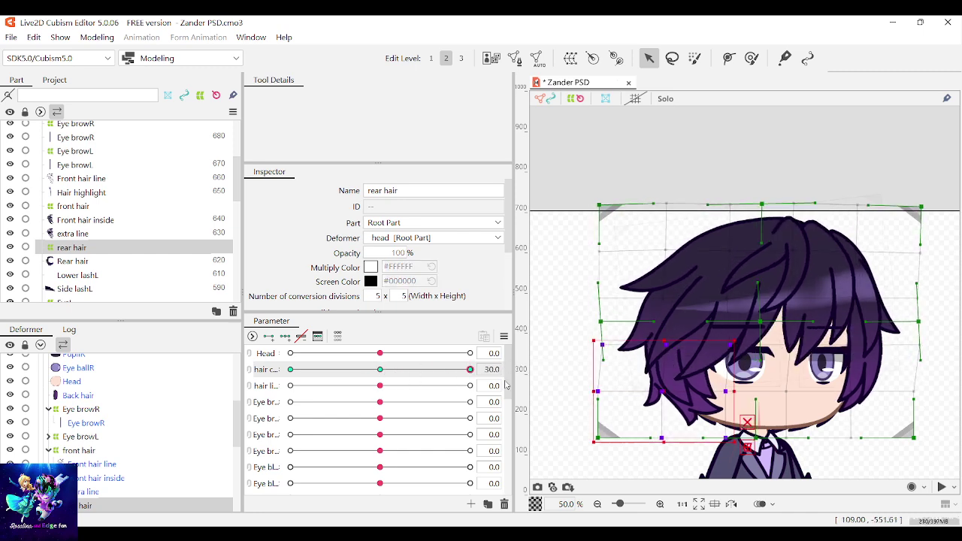
{"action": "left_click_drag", "start_coordinate": [933, 450], "coordinate": [829, 334]}
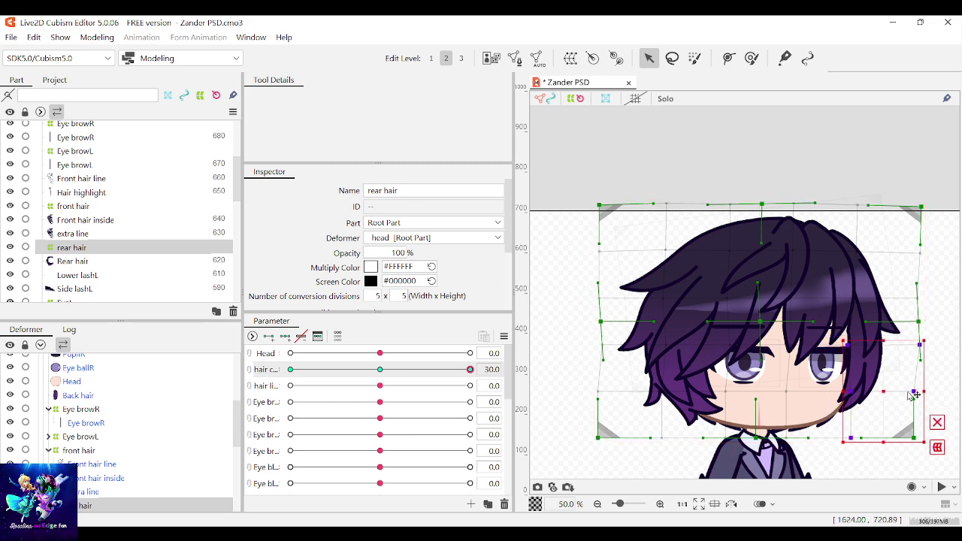
{"action": "left_click_drag", "start_coordinate": [885, 391], "coordinate": [888, 392]}
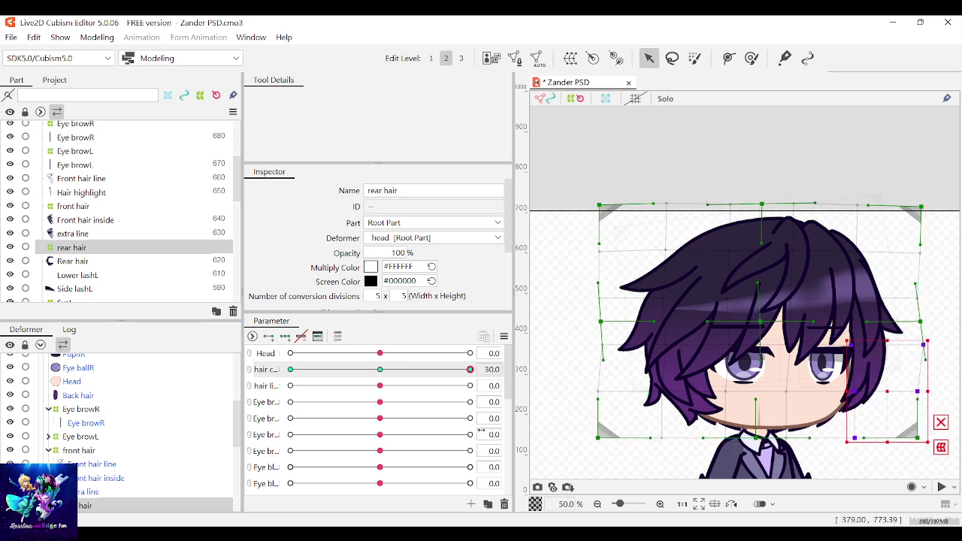
{"action": "mouse_move", "coordinate": [475, 381]}
{"action": "left_mouse_down"}
{"action": "mouse_move", "coordinate": [393, 377]}
{"action": "mouse_move", "coordinate": [466, 372]}
{"action": "mouse_move", "coordinate": [371, 382]}
{"action": "mouse_move", "coordinate": [470, 369]}
{"action": "left_mouse_up"}
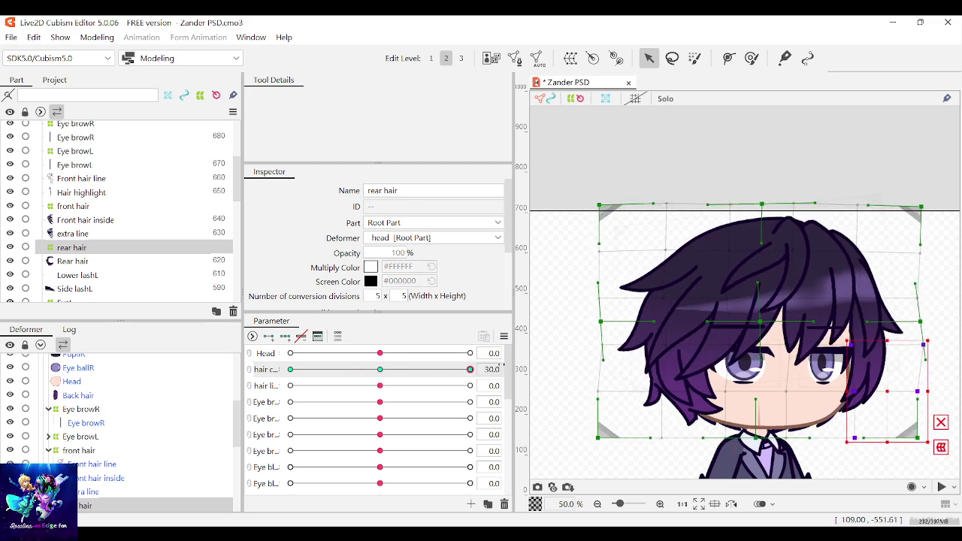
Rotate the bottom two rows of rear hair deformer points slightly clockwise and shift them slightly left
{"action": "left_click", "coordinate": [855, 301]}
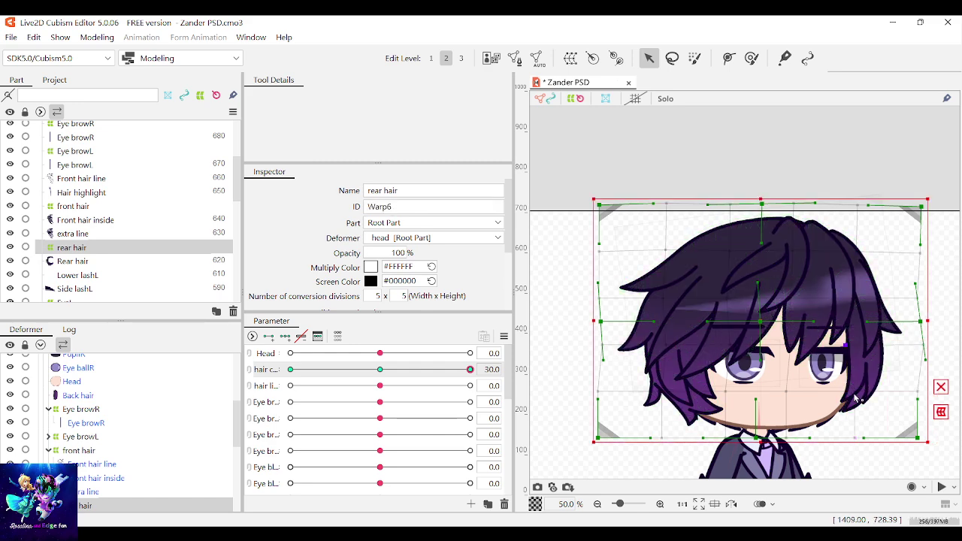
{"action": "left_click", "coordinate": [755, 413]}
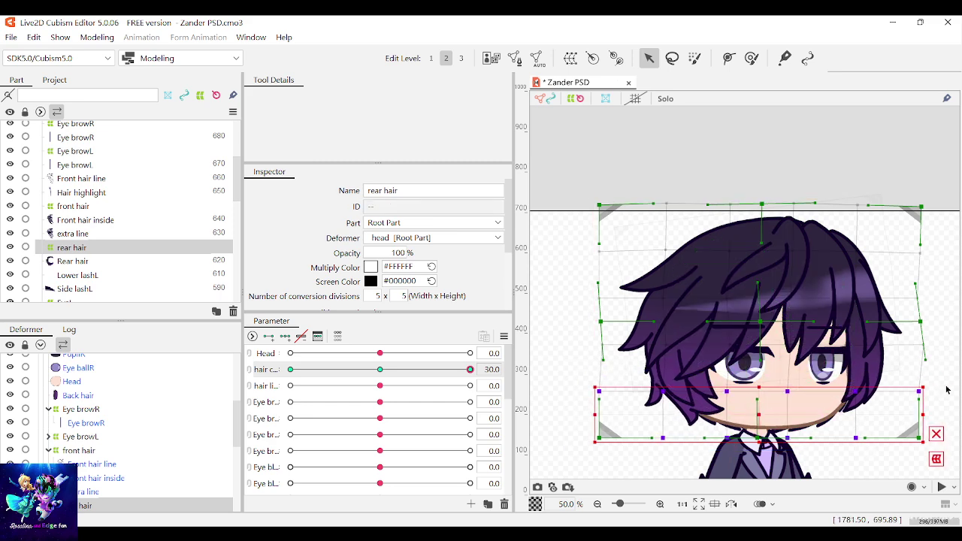
{"action": "left_click_drag", "start_coordinate": [929, 385], "coordinate": [929, 390]}
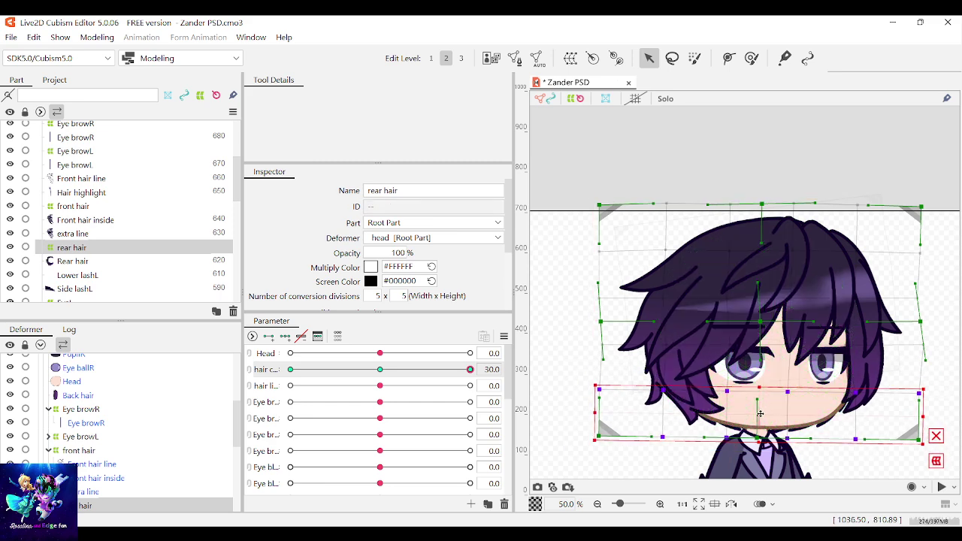
{"action": "left_click_drag", "start_coordinate": [760, 414], "coordinate": [754, 413]}
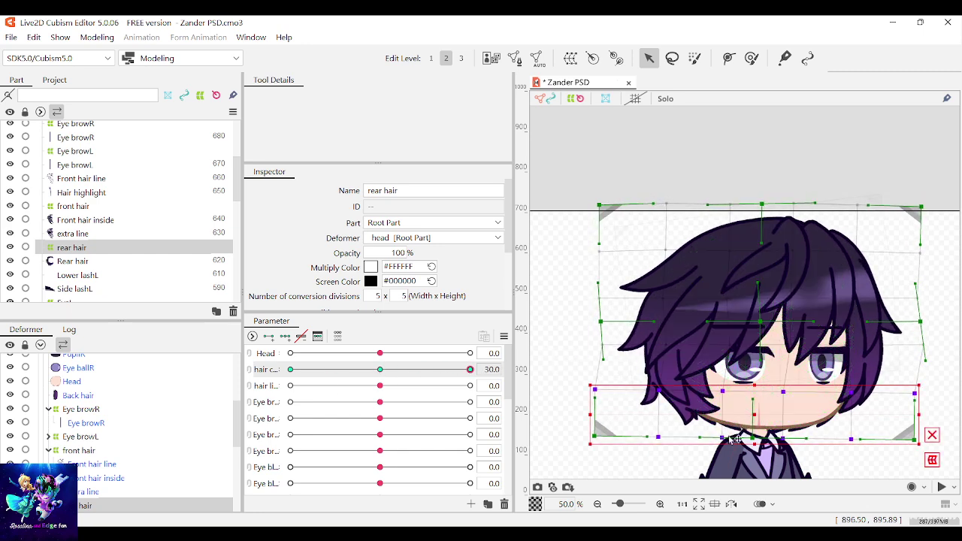
Rotate the four points at the deformer's lower-right corner slightly clockwise and nudge them into place beneath the side hair
{"action": "left_click_drag", "start_coordinate": [947, 452], "coordinate": [906, 451]}
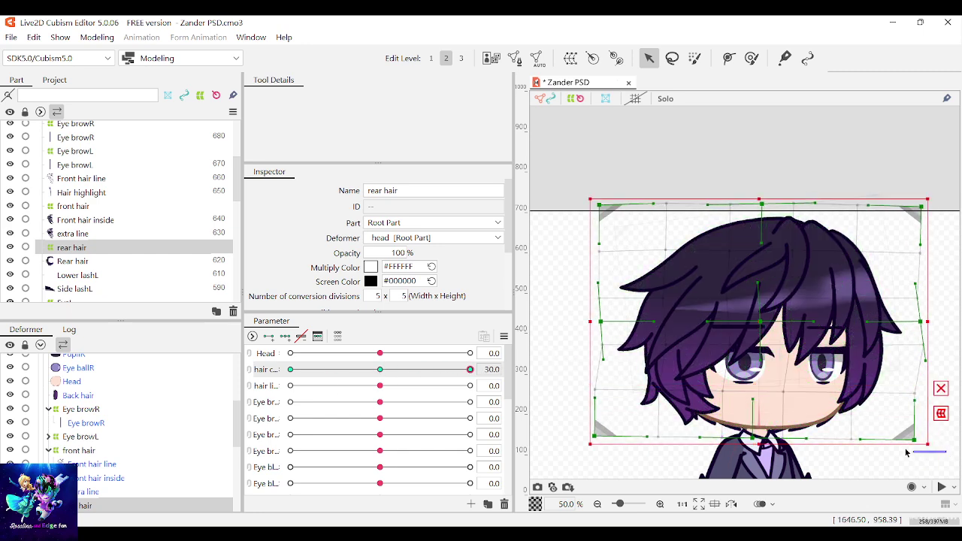
{"action": "left_click_drag", "start_coordinate": [812, 378], "coordinate": [813, 380]}
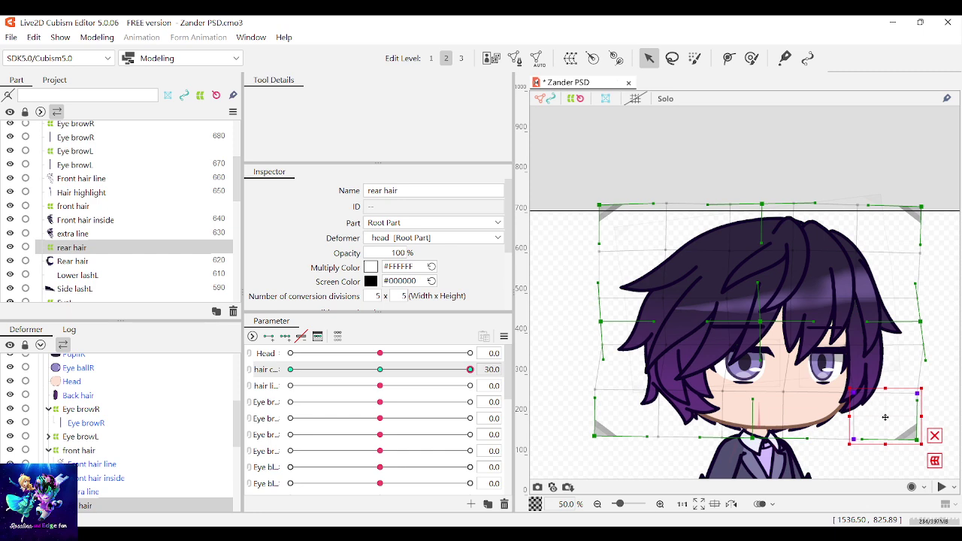
{"action": "left_click_drag", "start_coordinate": [925, 387], "coordinate": [926, 388]}
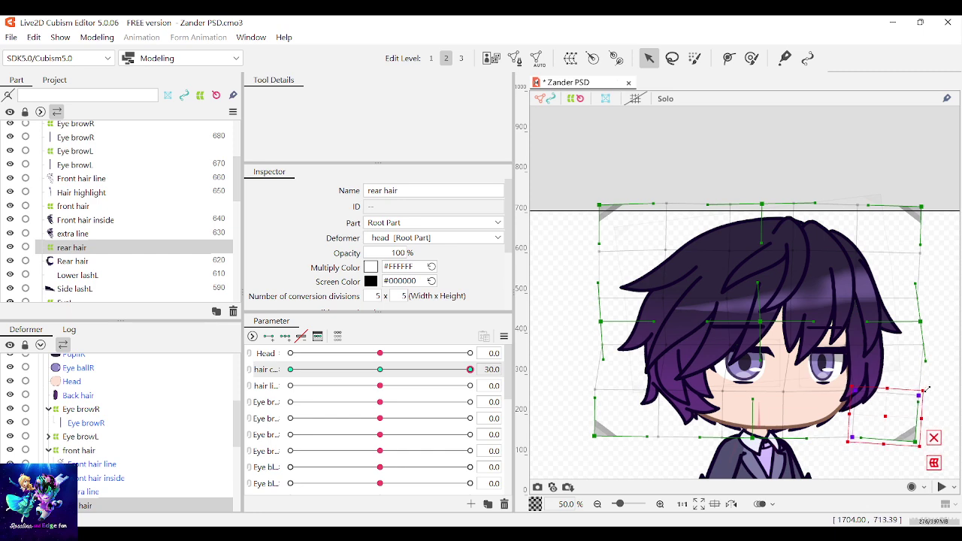
{"action": "left_click_drag", "start_coordinate": [880, 408], "coordinate": [883, 416]}
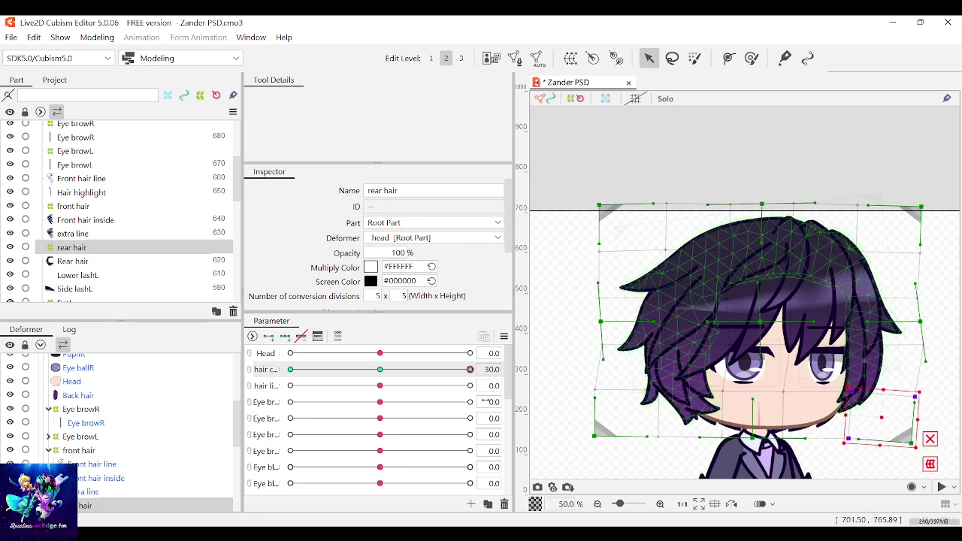
Fine-tune single points near the deformer's lower edge, compare the hair c... poses between 0 and 30, and clear the selection
{"action": "left_click_drag", "start_coordinate": [470, 370], "coordinate": [379, 371]}
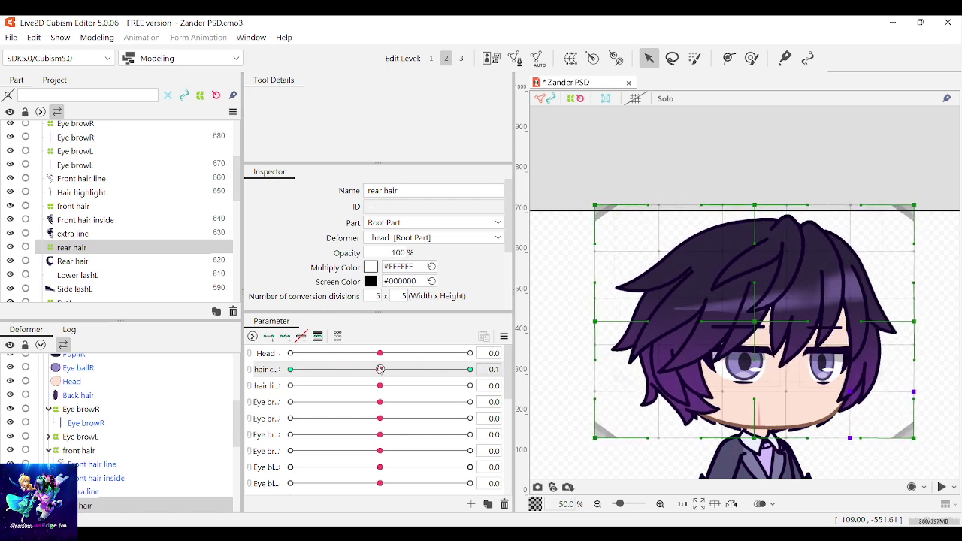
{"action": "left_click", "coordinate": [599, 391]}
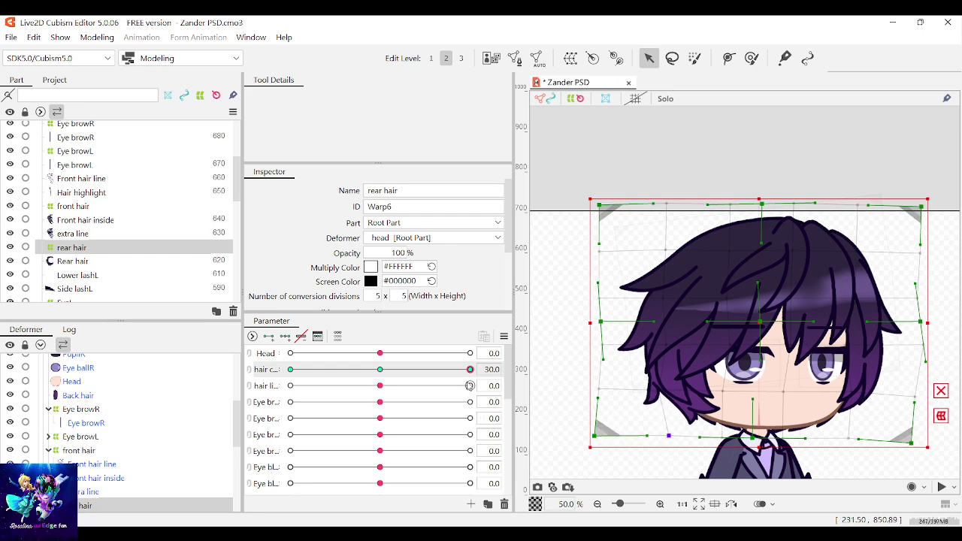
{"action": "left_click_drag", "start_coordinate": [469, 370], "coordinate": [492, 369]}
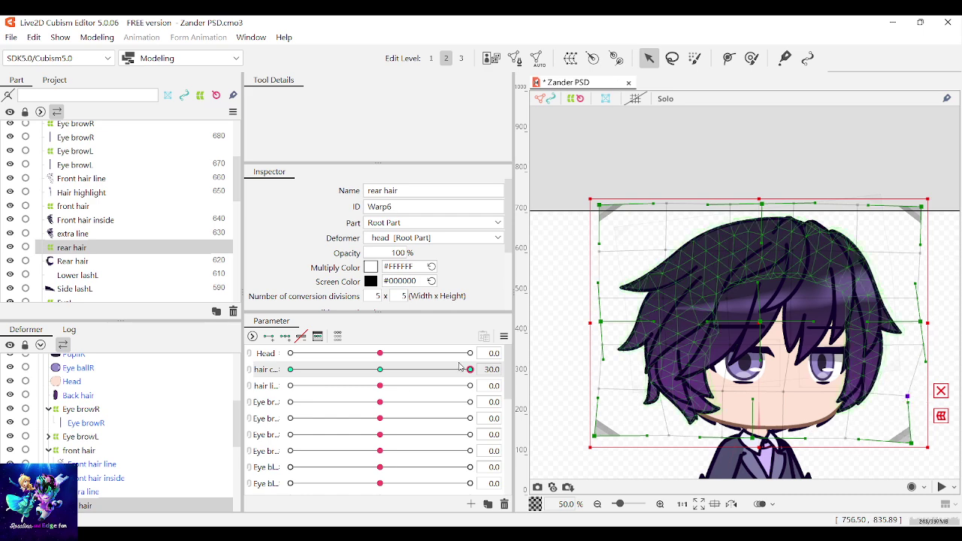
{"action": "left_click_drag", "start_coordinate": [470, 369], "coordinate": [539, 344]}
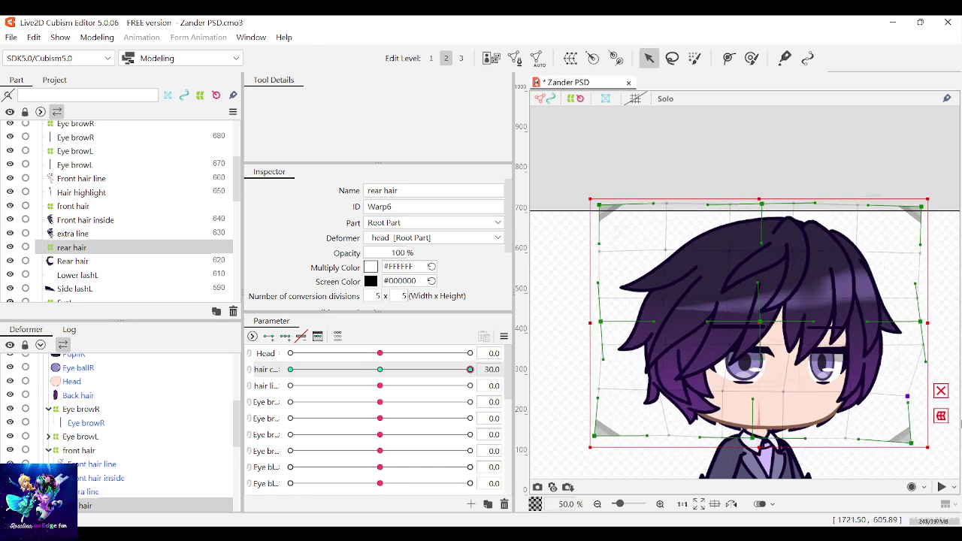
{"action": "left_click", "coordinate": [948, 419]}
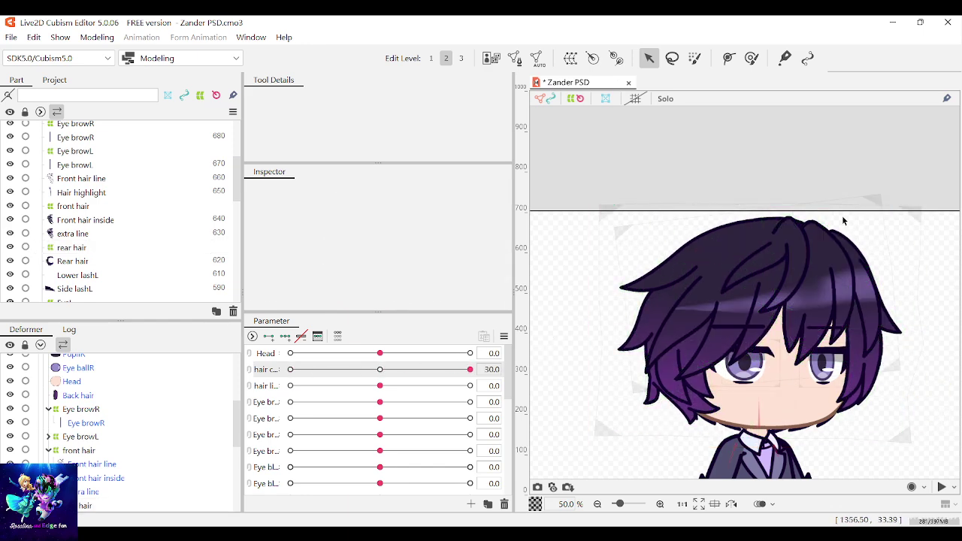
Start a temporary warp on the rear hair deformer at hair c... 30, shifting its centre slightly right and adjusting its right-edge points
{"action": "left_click", "coordinate": [733, 235]}
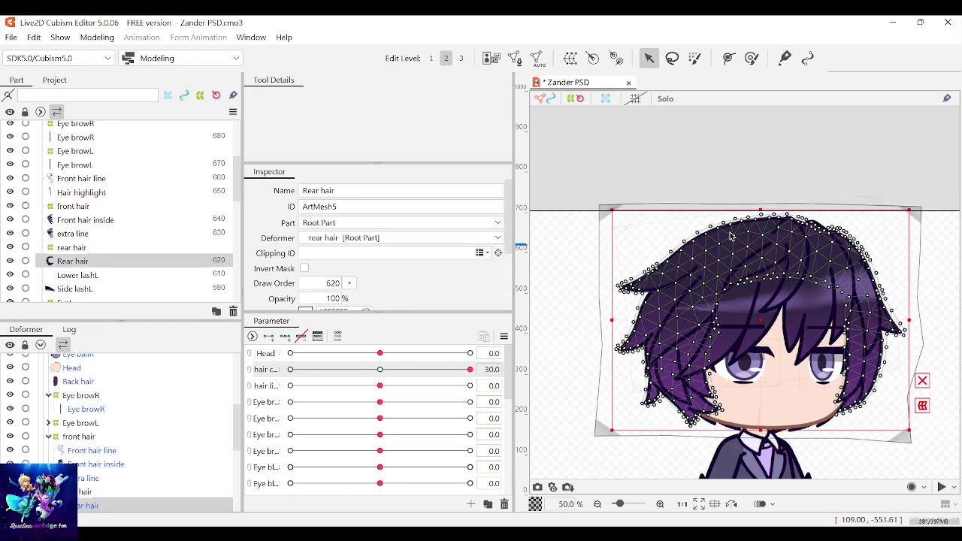
{"action": "left_click", "coordinate": [928, 208]}
{"action": "left_click", "coordinate": [942, 416]}
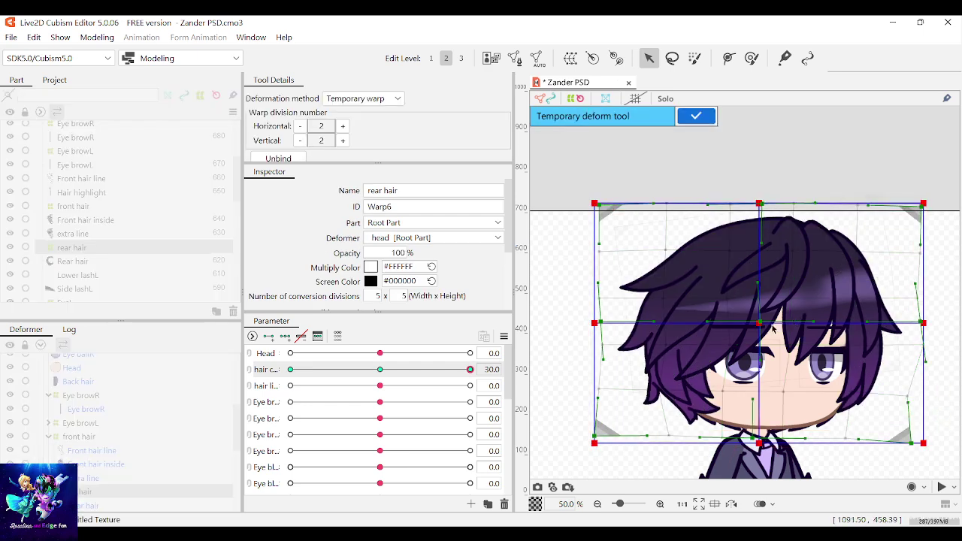
{"action": "left_click_drag", "start_coordinate": [760, 323], "coordinate": [769, 325]}
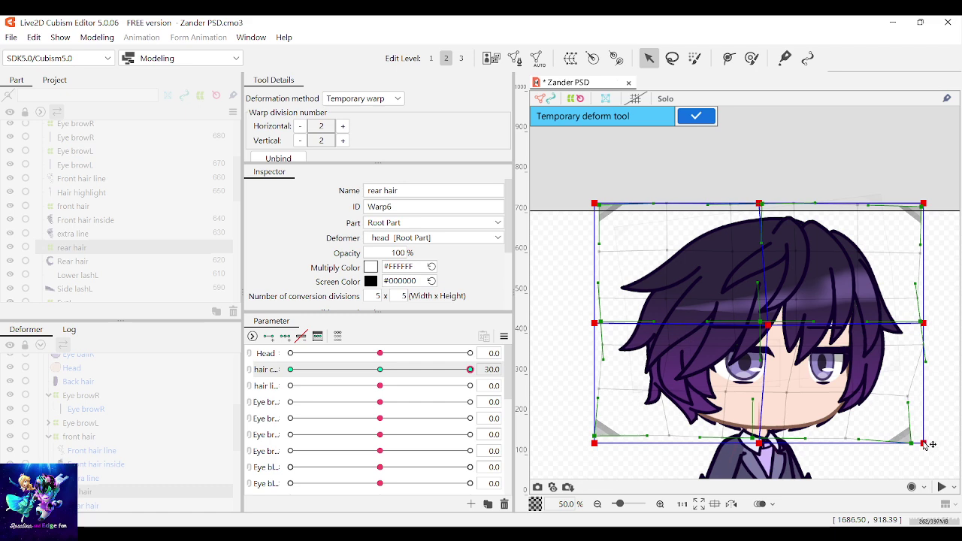
{"action": "left_click_drag", "start_coordinate": [923, 444], "coordinate": [925, 448]}
{"action": "left_click_drag", "start_coordinate": [923, 322], "coordinate": [918, 323]}
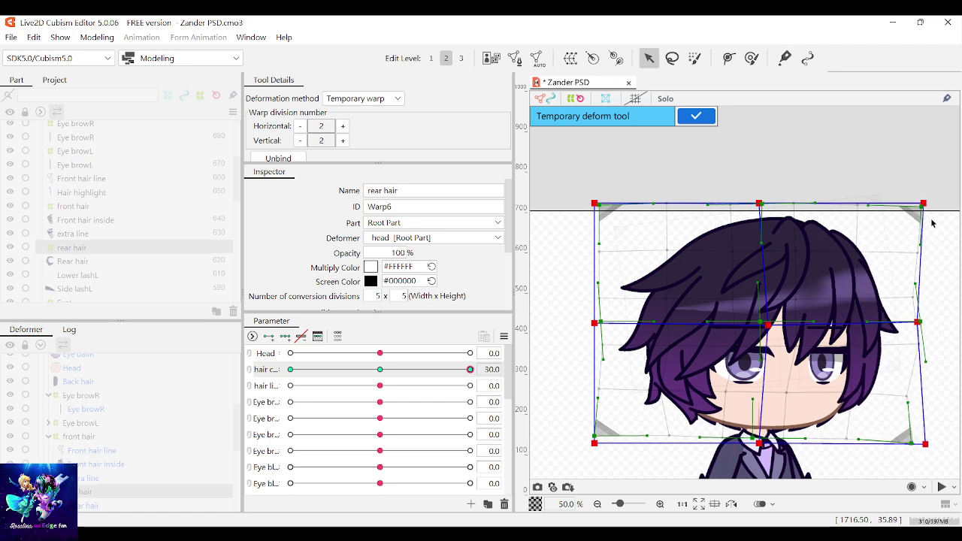
Adjust the temporary warp's top-middle point, pull both left corners slightly inward, apply the warp and check the hair c... pose
{"action": "mouse_move", "coordinate": [755, 205]}
{"action": "left_mouse_down"}
{"action": "mouse_move", "coordinate": [774, 205]}
{"action": "mouse_move", "coordinate": [765, 207]}
{"action": "left_mouse_up"}
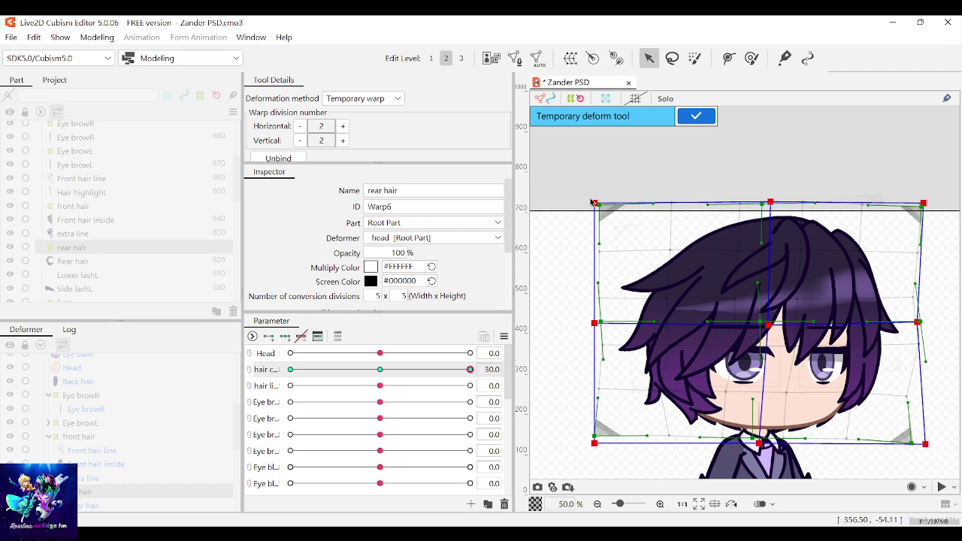
{"action": "left_click_drag", "start_coordinate": [600, 206], "coordinate": [611, 208]}
{"action": "left_click_drag", "start_coordinate": [780, 205], "coordinate": [762, 208]}
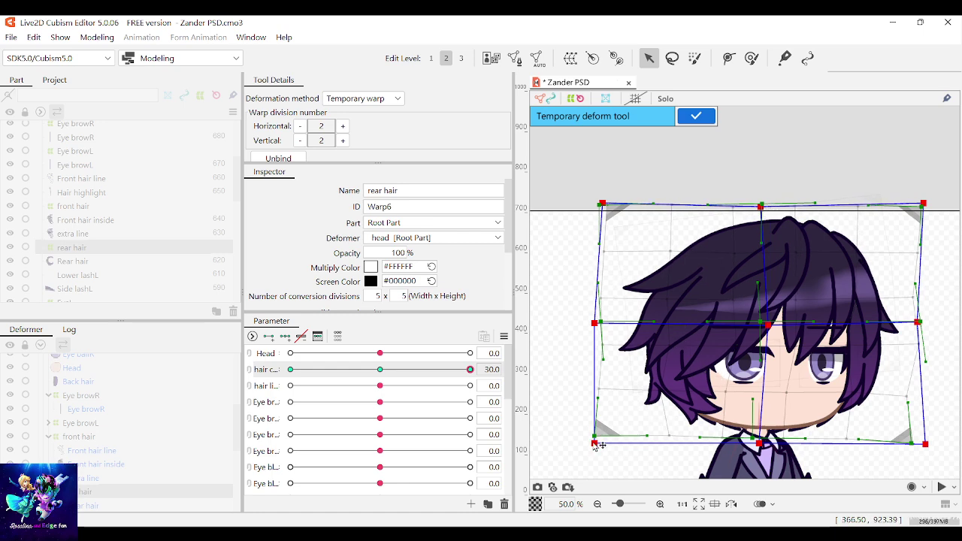
{"action": "left_click_drag", "start_coordinate": [594, 445], "coordinate": [599, 446]}
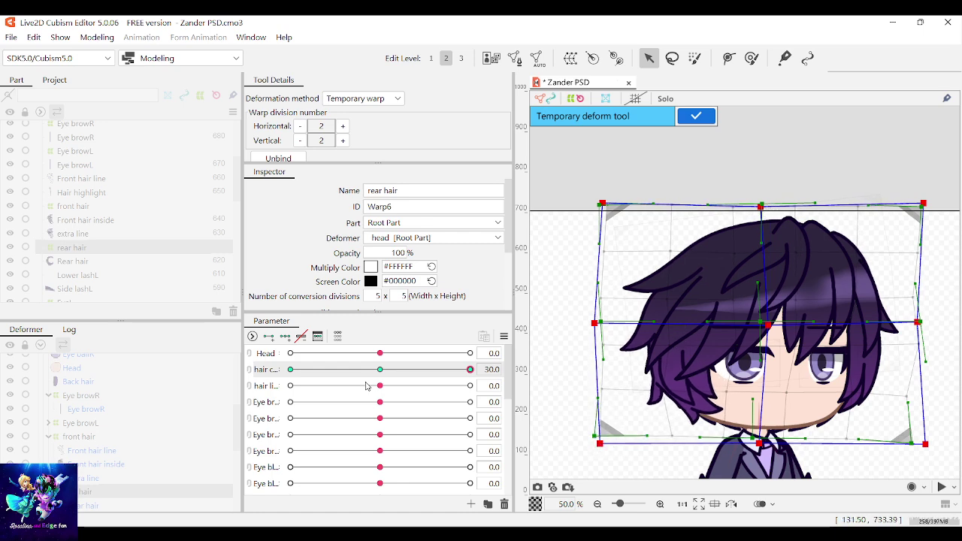
{"action": "left_click", "coordinate": [710, 124]}
{"action": "mouse_move", "coordinate": [469, 369]}
{"action": "left_mouse_down"}
{"action": "mouse_move", "coordinate": [346, 371]}
{"action": "mouse_move", "coordinate": [469, 369]}
{"action": "left_mouse_up"}
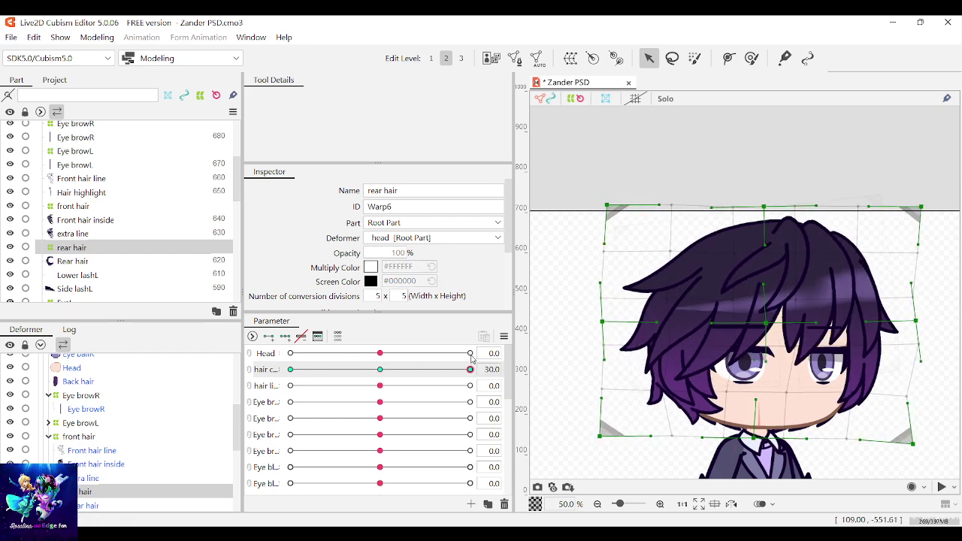
Nudge individual rear hair deformer points near the lower-right corner and test them with the hair c... parameter
{"action": "left_click_drag", "start_coordinate": [913, 451], "coordinate": [910, 444]}
{"action": "left_click_drag", "start_coordinate": [903, 394], "coordinate": [913, 398]}
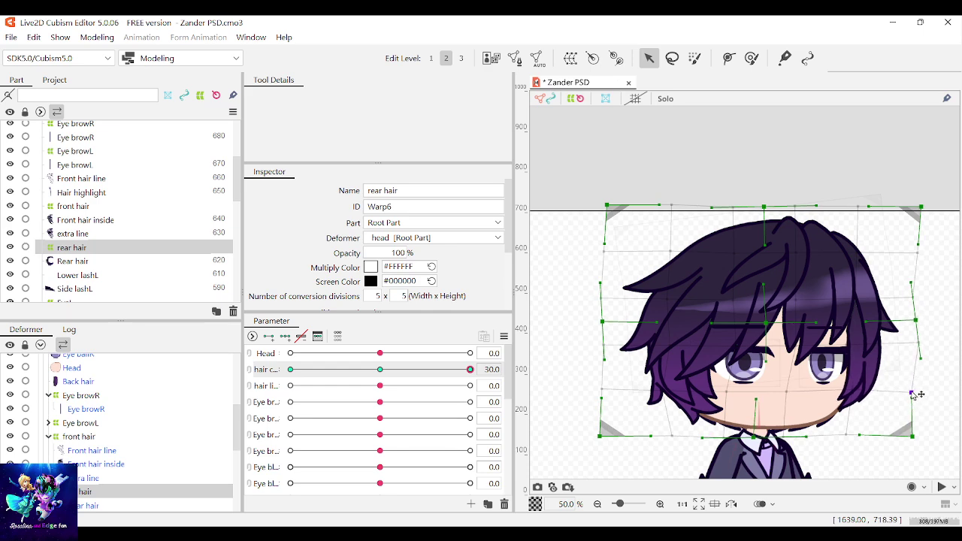
{"action": "left_click_drag", "start_coordinate": [469, 368], "coordinate": [511, 382]}
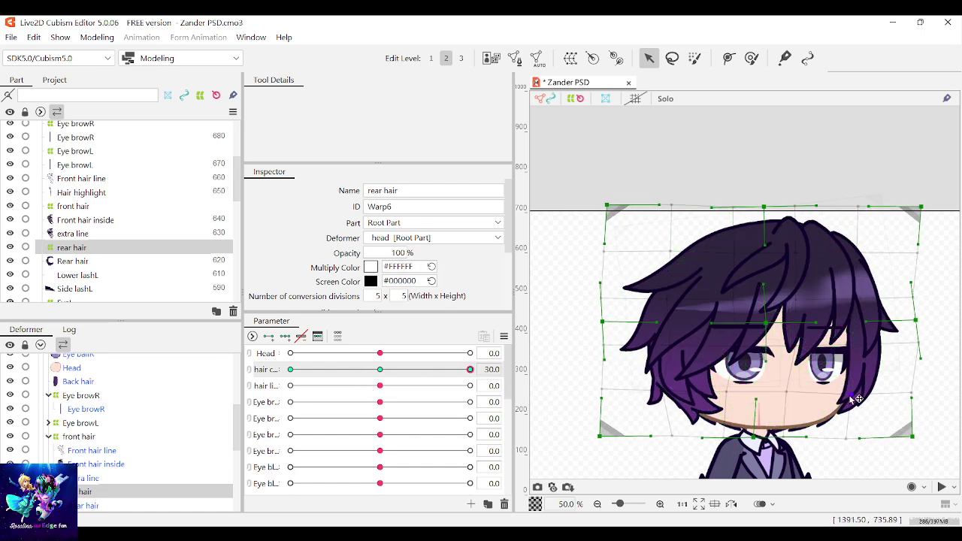
At hair c... -30, shift the top two rows of rear hair deformer points slightly left, rotate them slightly counterclockwise, and test the motion
{"action": "left_click_drag", "start_coordinate": [469, 372], "coordinate": [290, 374]}
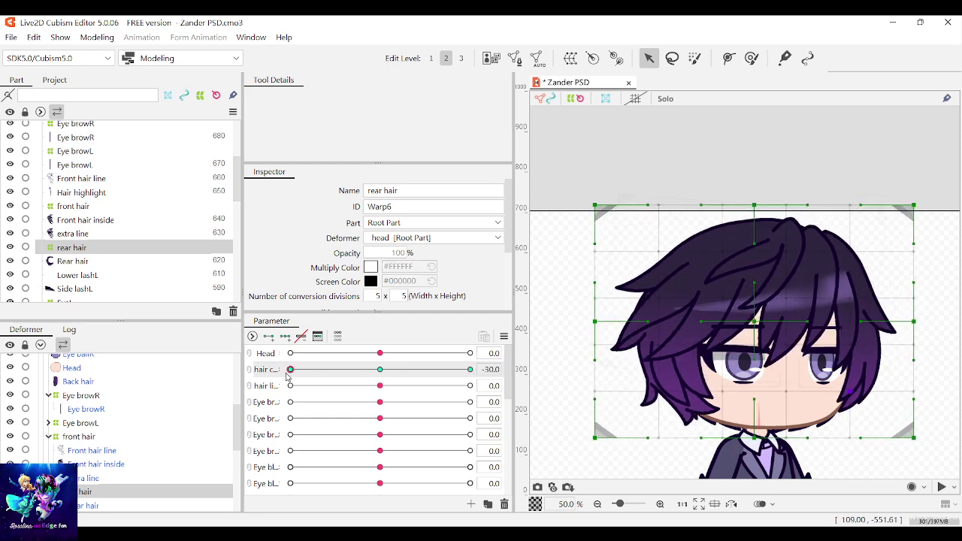
{"action": "scroll", "coordinate": [803, 287], "scroll_direction": "down", "scroll_amount": 1}
{"action": "scroll", "coordinate": [799, 318], "scroll_direction": "up", "scroll_amount": 1}
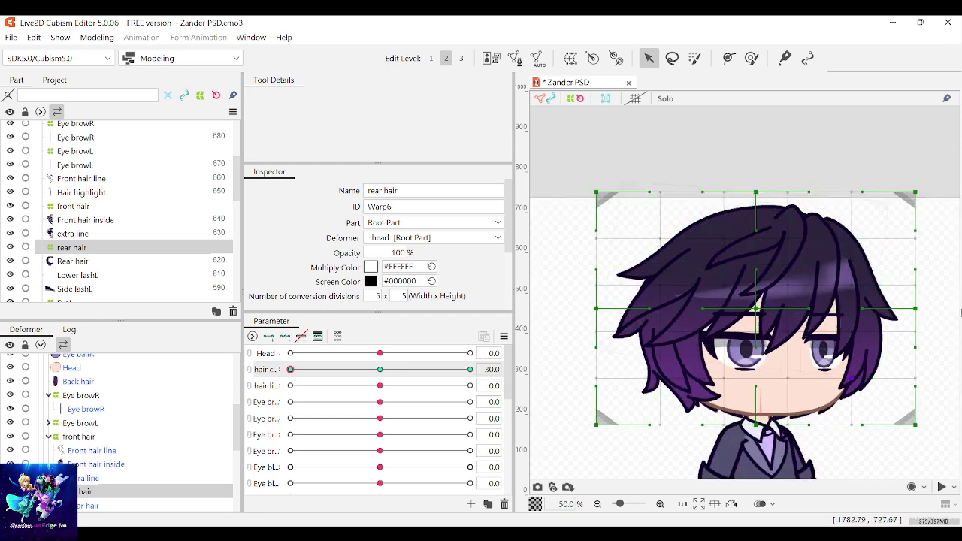
{"action": "left_click_drag", "start_coordinate": [832, 244], "coordinate": [554, 177]}
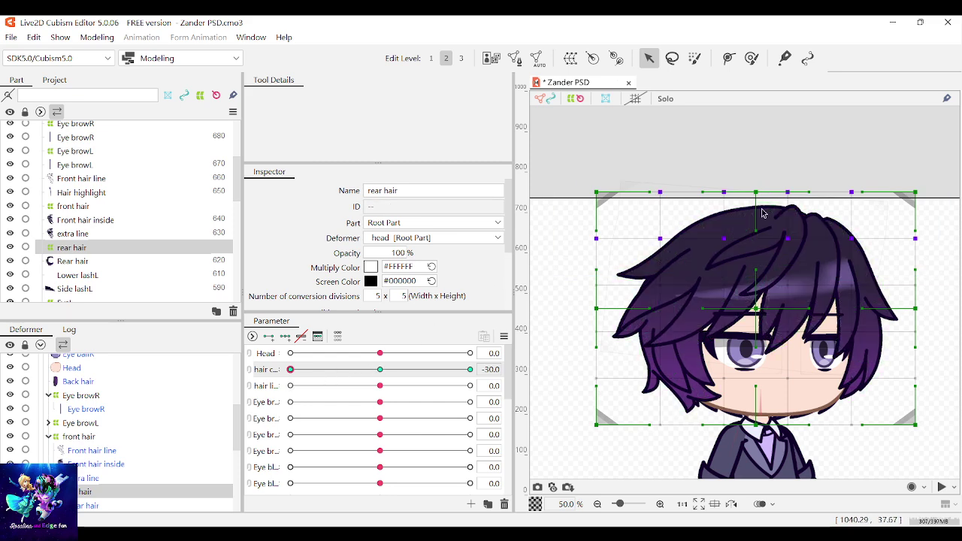
{"action": "left_click", "coordinate": [135, 248]}
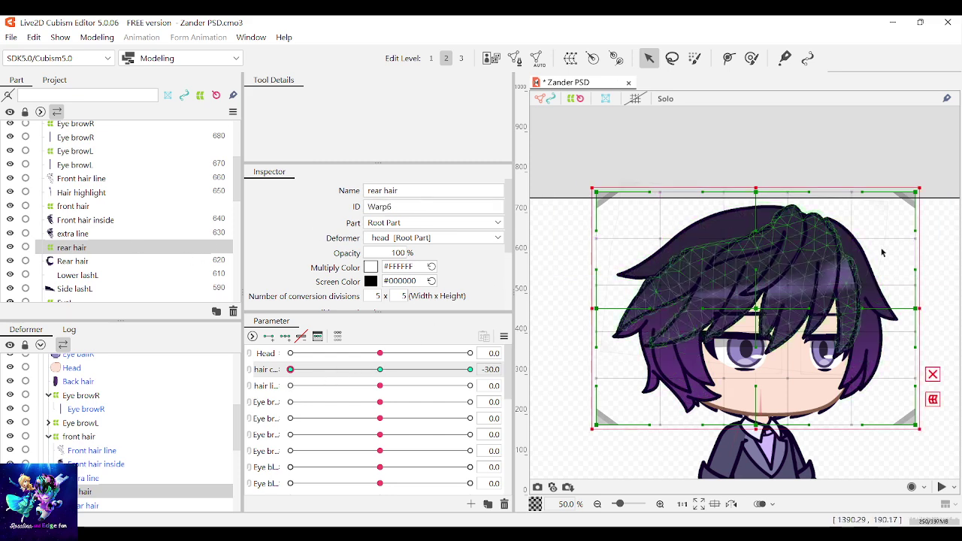
{"action": "left_click_drag", "start_coordinate": [942, 262], "coordinate": [540, 169]}
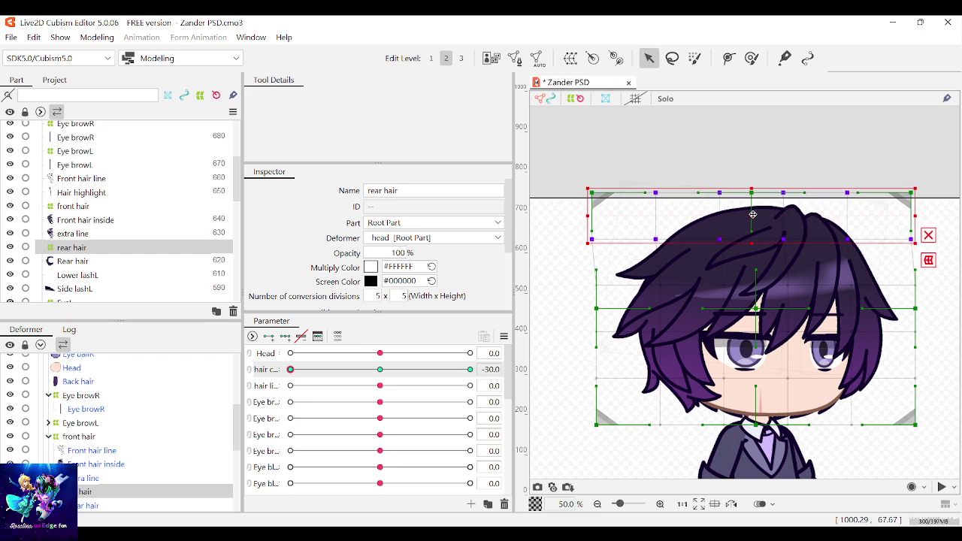
{"action": "left_click_drag", "start_coordinate": [753, 214], "coordinate": [750, 214]}
{"action": "left_click_drag", "start_coordinate": [914, 187], "coordinate": [913, 180]}
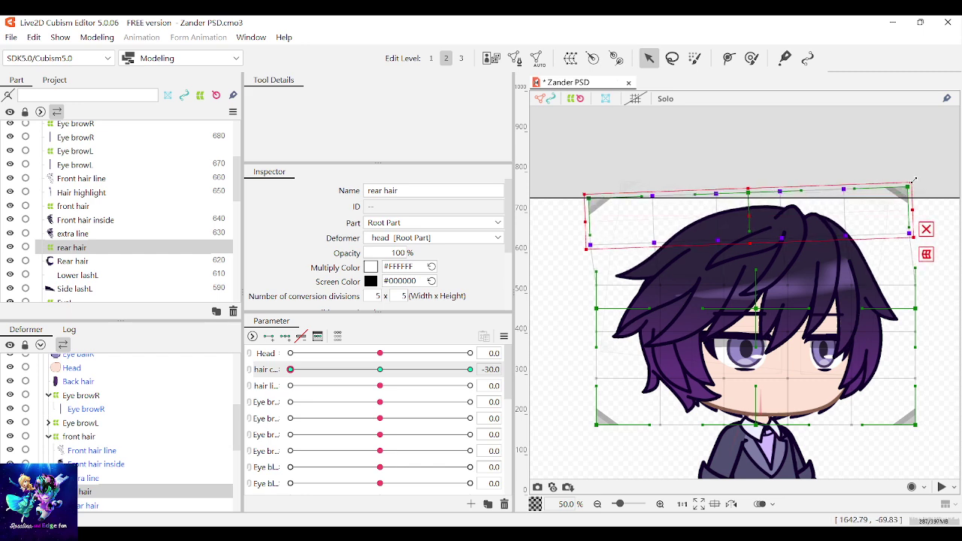
{"action": "left_click_drag", "start_coordinate": [323, 365], "coordinate": [496, 355]}
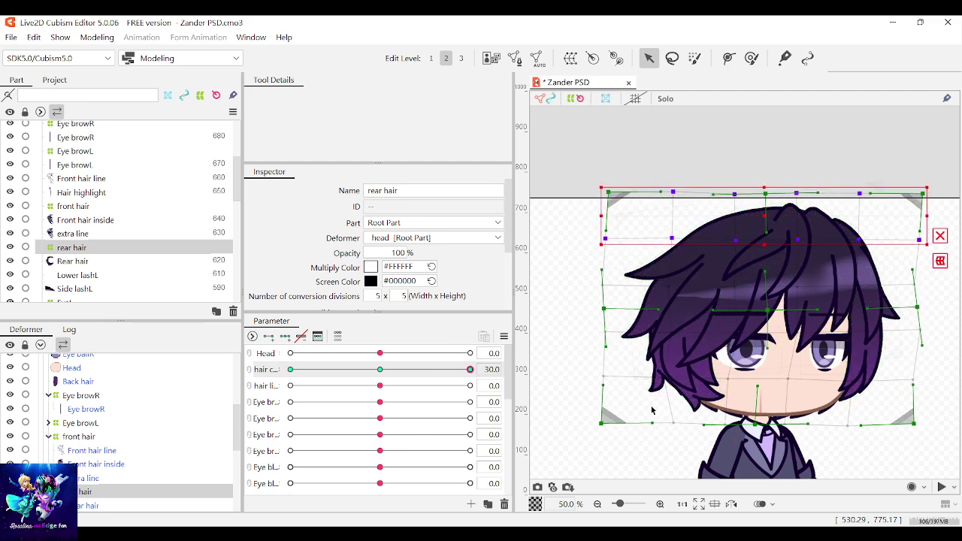
At hair c... 30, fine-tune the lower-left deformer points, shift the middle-left group slightly right, and test the hair motion
{"action": "left_click_drag", "start_coordinate": [722, 445], "coordinate": [565, 284]}
{"action": "left_click_drag", "start_coordinate": [665, 350], "coordinate": [662, 351]}
{"action": "left_click_drag", "start_coordinate": [472, 372], "coordinate": [526, 367]}
{"action": "left_click_drag", "start_coordinate": [665, 355], "coordinate": [666, 356]}
{"action": "left_click_drag", "start_coordinate": [545, 269], "coordinate": [744, 353]}
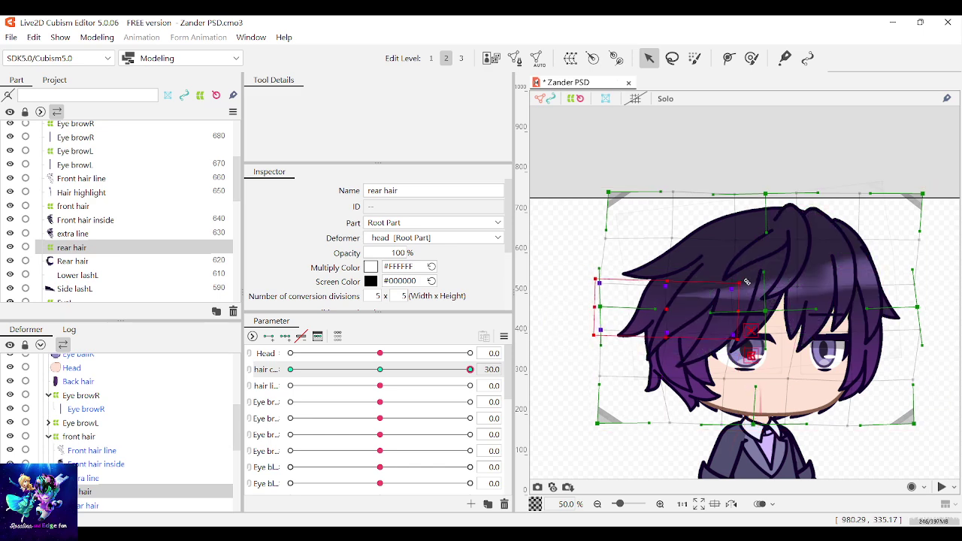
{"action": "left_click_drag", "start_coordinate": [661, 309], "coordinate": [666, 310]}
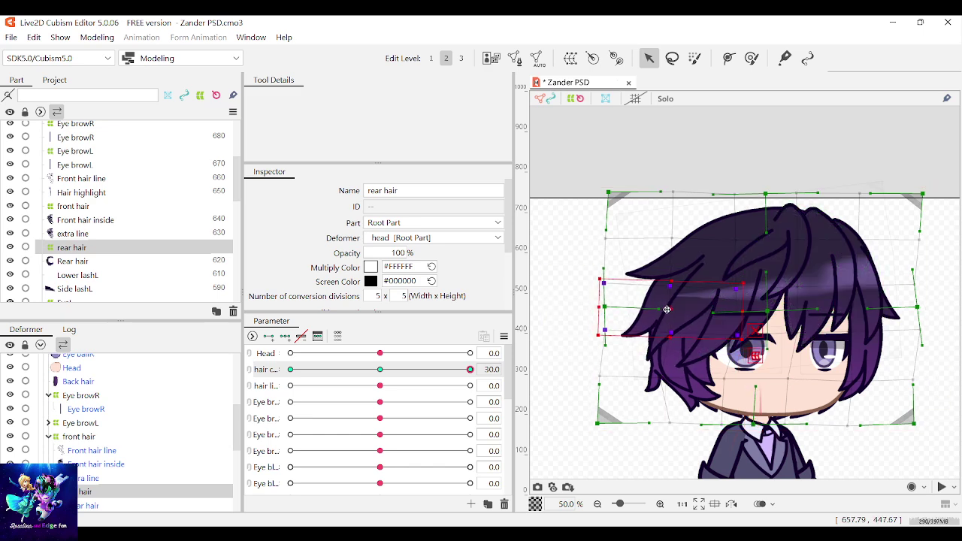
{"action": "left_click_drag", "start_coordinate": [473, 375], "coordinate": [493, 372]}
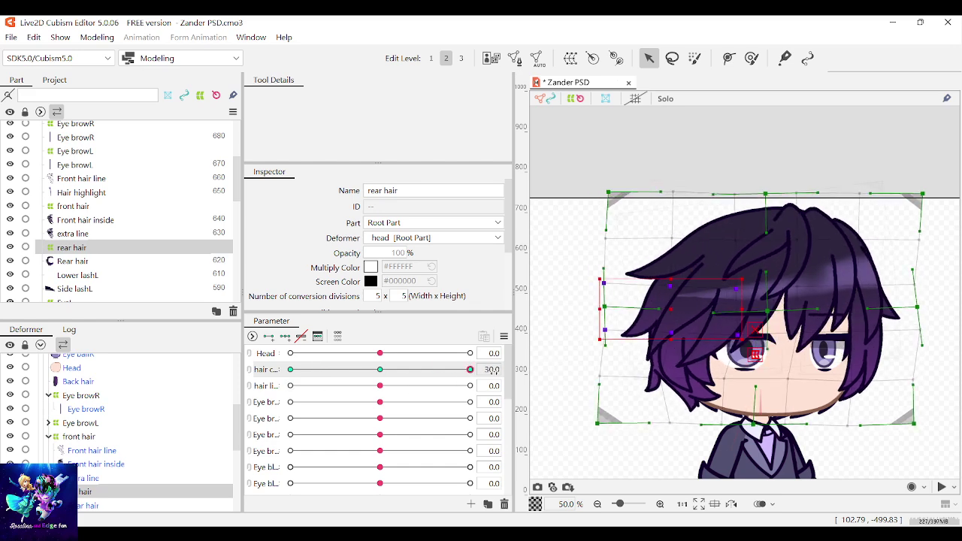
Nudge the second point from the left on the deformer's bottom edge slightly left and recheck the hair c... motion
{"action": "left_click", "coordinate": [669, 425]}
{"action": "left_click_drag", "start_coordinate": [664, 424], "coordinate": [660, 426]}
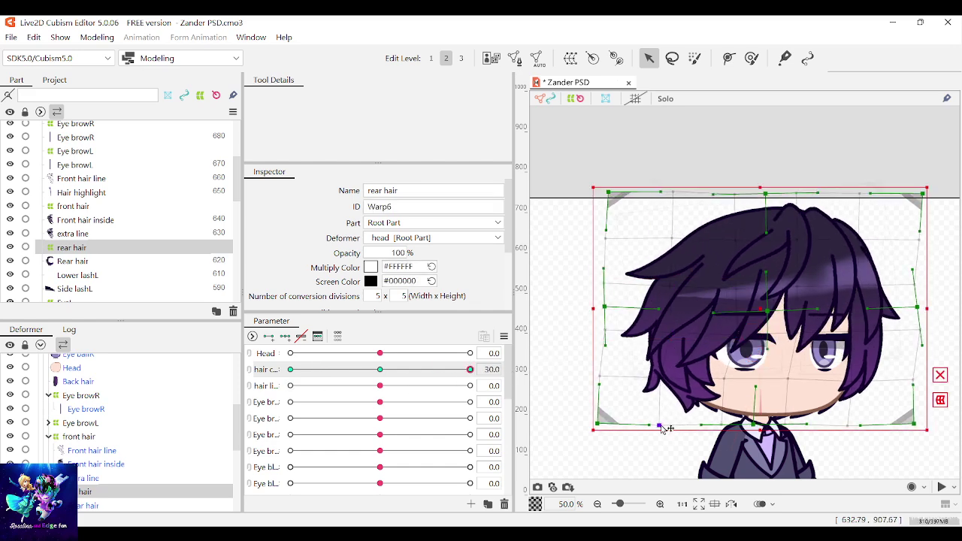
{"action": "left_click_drag", "start_coordinate": [464, 368], "coordinate": [721, 379]}
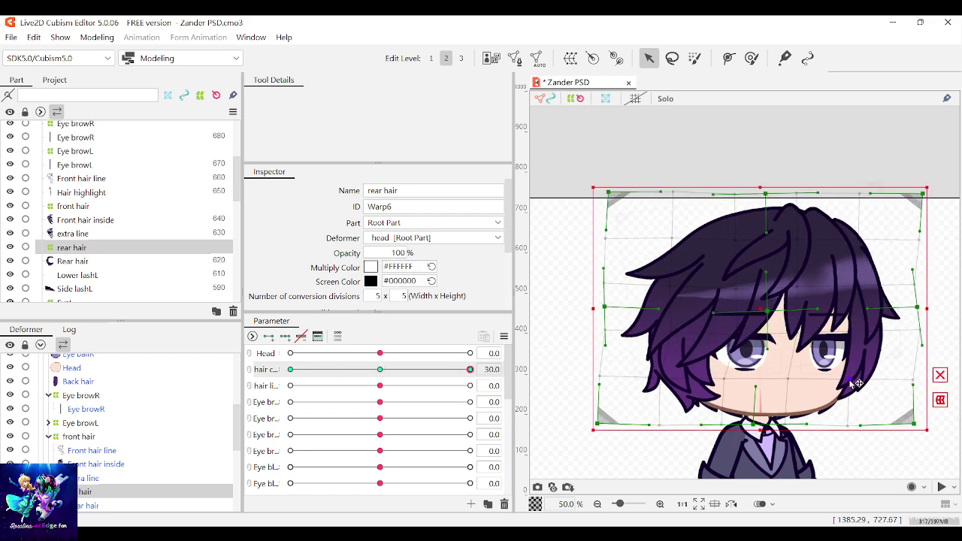
At hair c... -30, shift the lower-left group of rear hair deformer points slightly right with a slight counterclockwise rotation, and test it
{"action": "left_click_drag", "start_coordinate": [473, 369], "coordinate": [247, 409]}
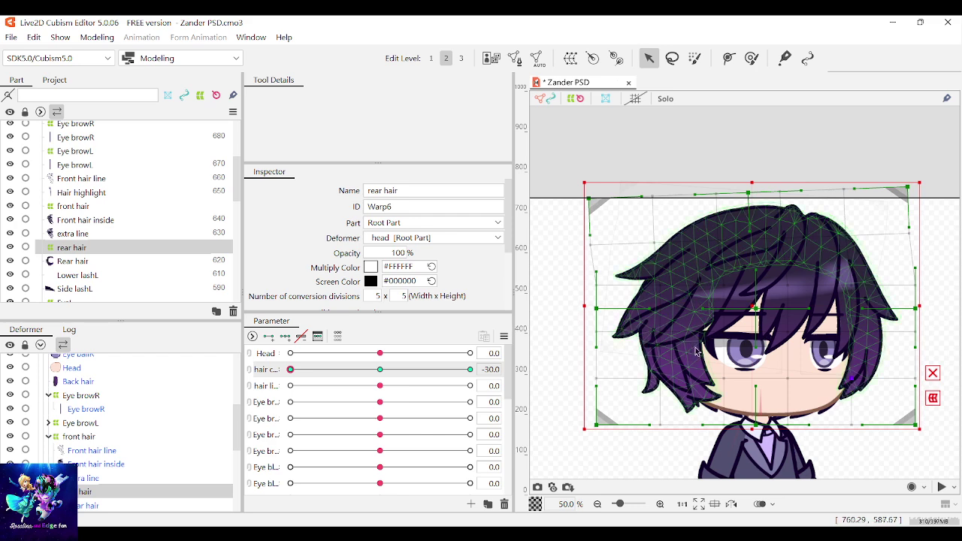
{"action": "left_click", "coordinate": [659, 381]}
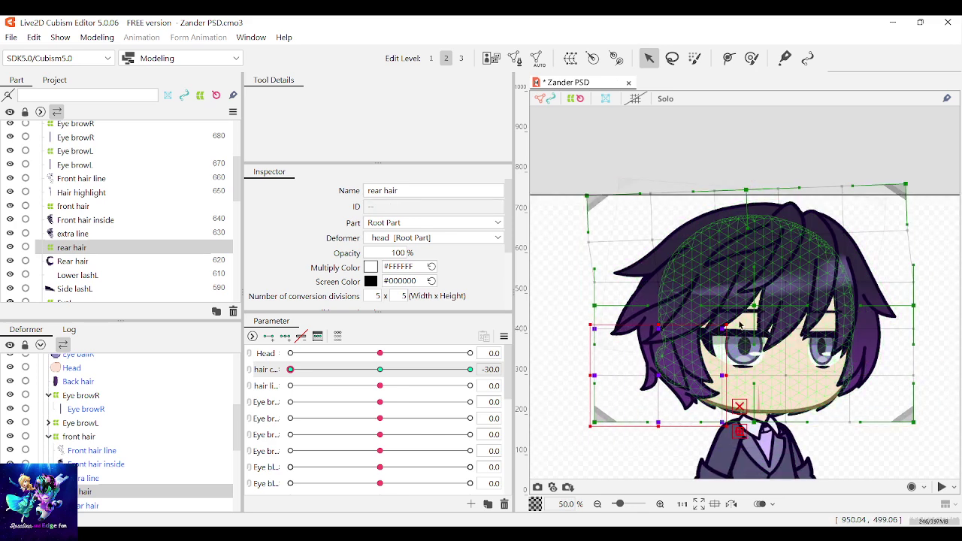
{"action": "left_click_drag", "start_coordinate": [658, 381], "coordinate": [663, 374]}
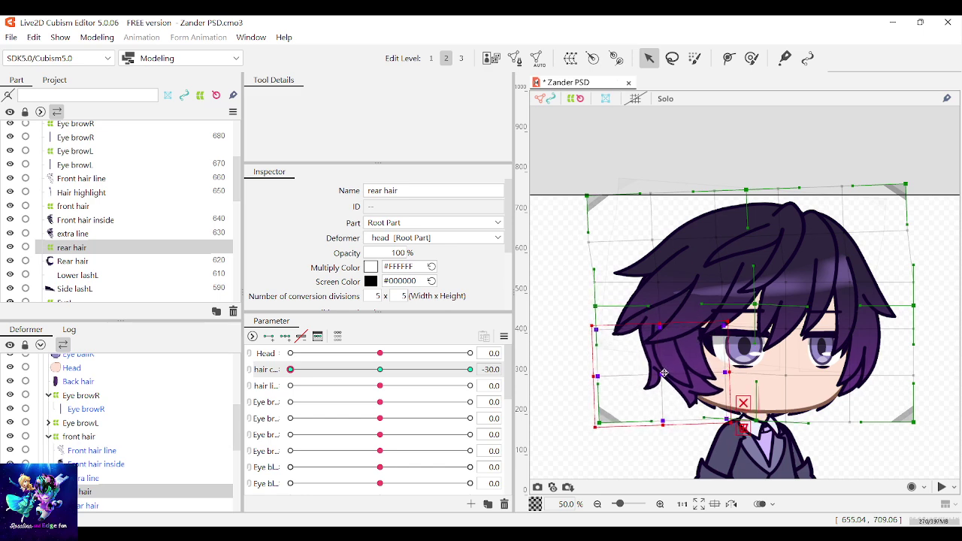
{"action": "left_click_drag", "start_coordinate": [307, 370], "coordinate": [187, 374]}
Rotate the lower-right group of rear hair deformer points slightly counterclockwise, nudge it right, and test the hair c... parameter
{"action": "left_click", "coordinate": [904, 374]}
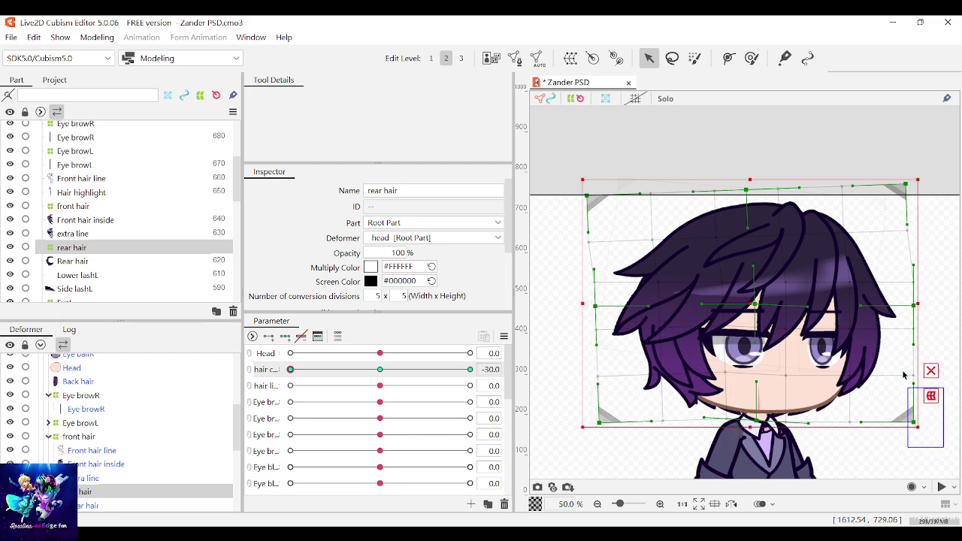
{"action": "left_click", "coordinate": [890, 353]}
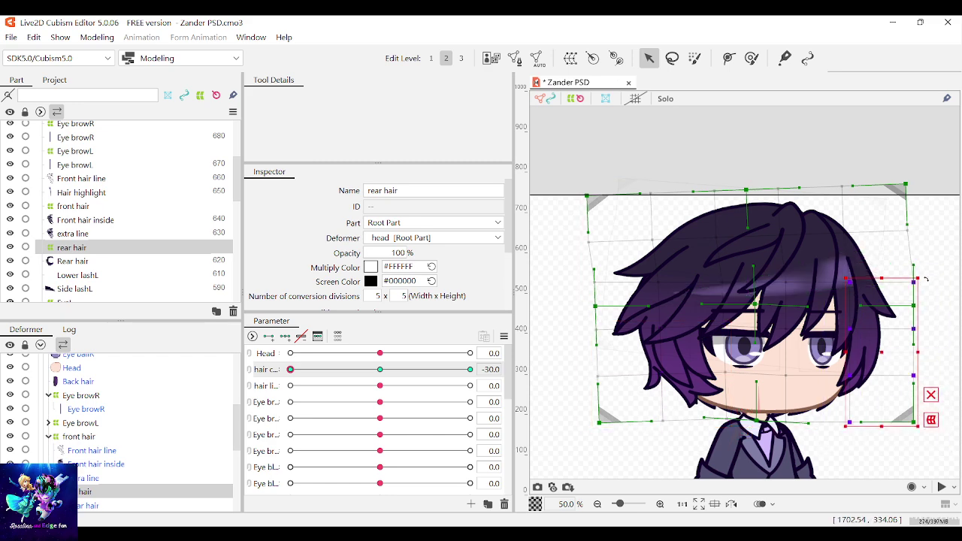
{"action": "left_click_drag", "start_coordinate": [925, 278], "coordinate": [921, 279]}
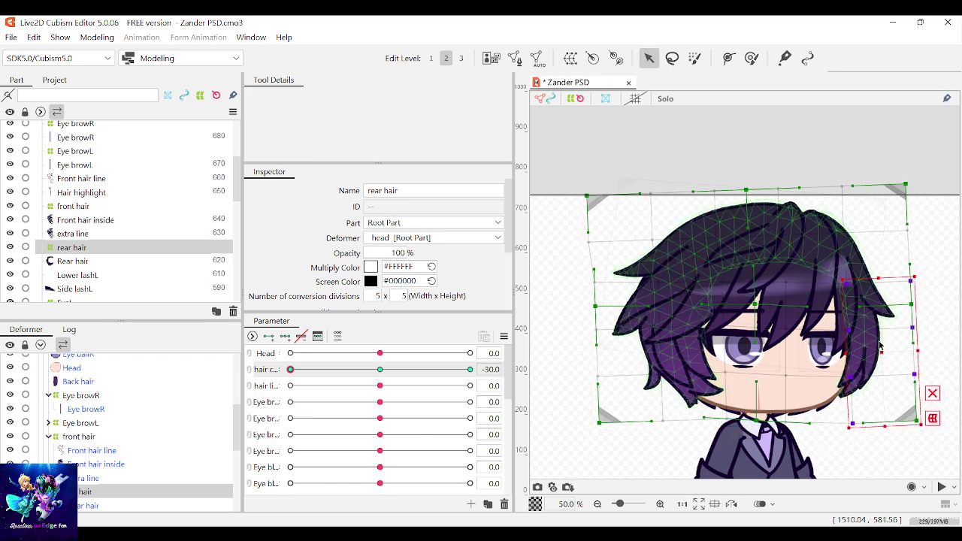
{"action": "left_click_drag", "start_coordinate": [879, 344], "coordinate": [880, 344]}
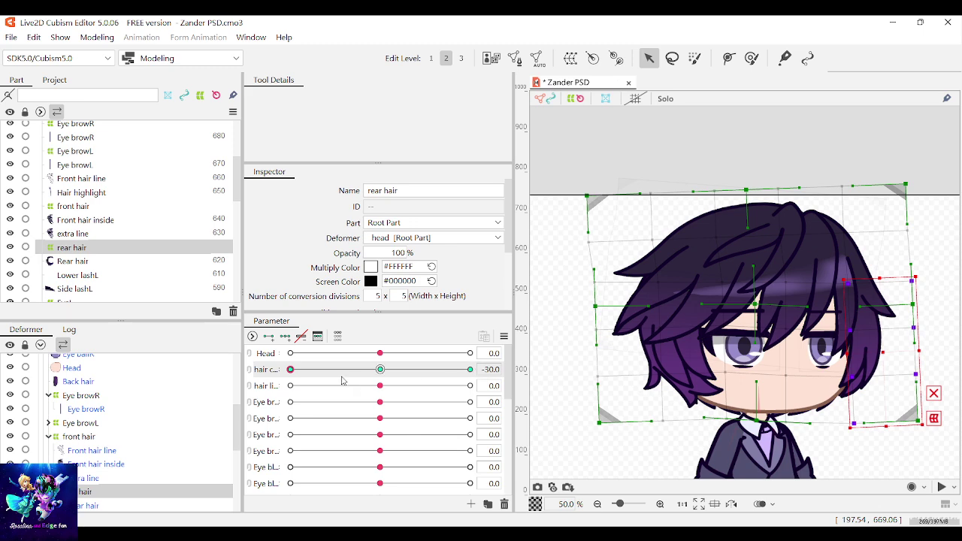
{"action": "left_click_drag", "start_coordinate": [341, 377], "coordinate": [242, 400]}
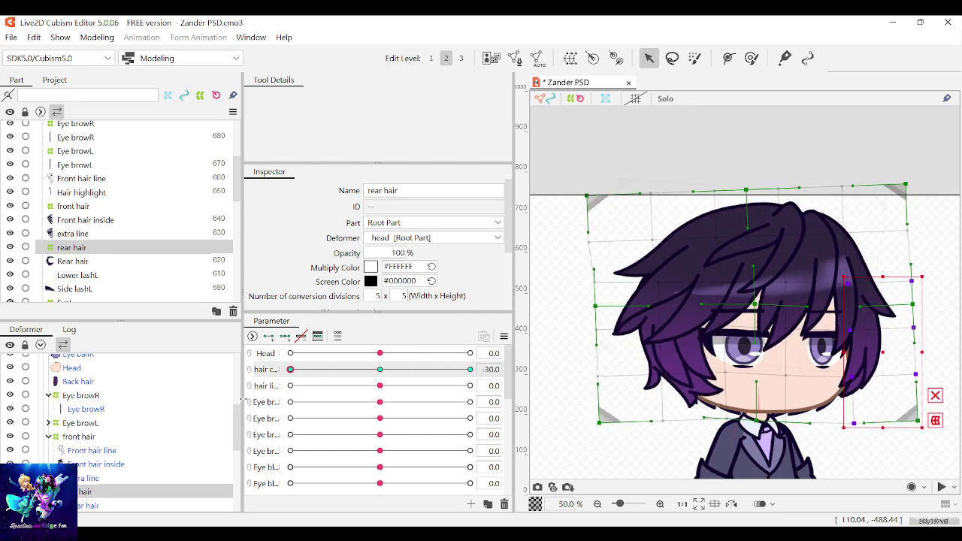
At hair c... -30, temporarily deform the whole rear hair deformer, nudging its top-right, top-middle, bottom-left and centre points slightly, and test the motion
{"action": "left_click", "coordinate": [935, 421]}
{"action": "left_click", "coordinate": [692, 114]}
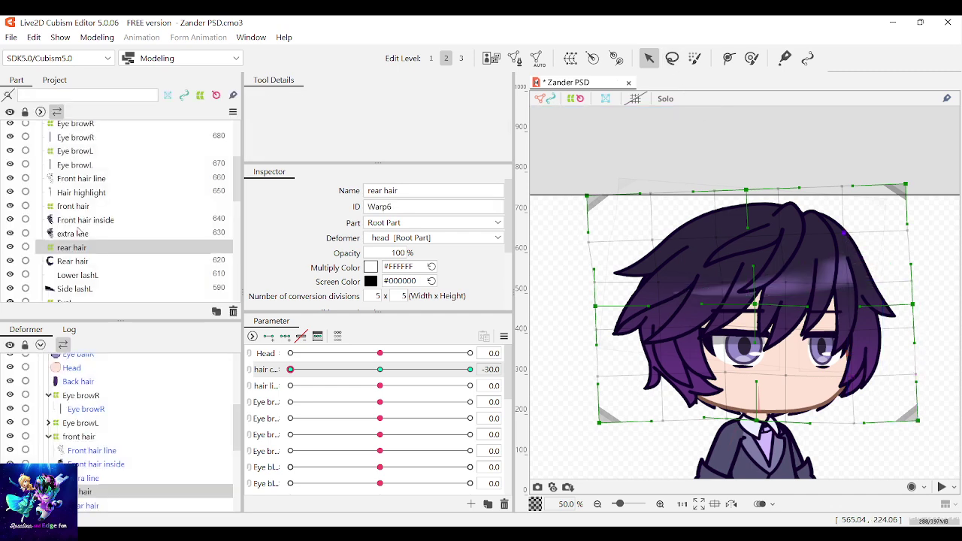
{"action": "left_click", "coordinate": [75, 248]}
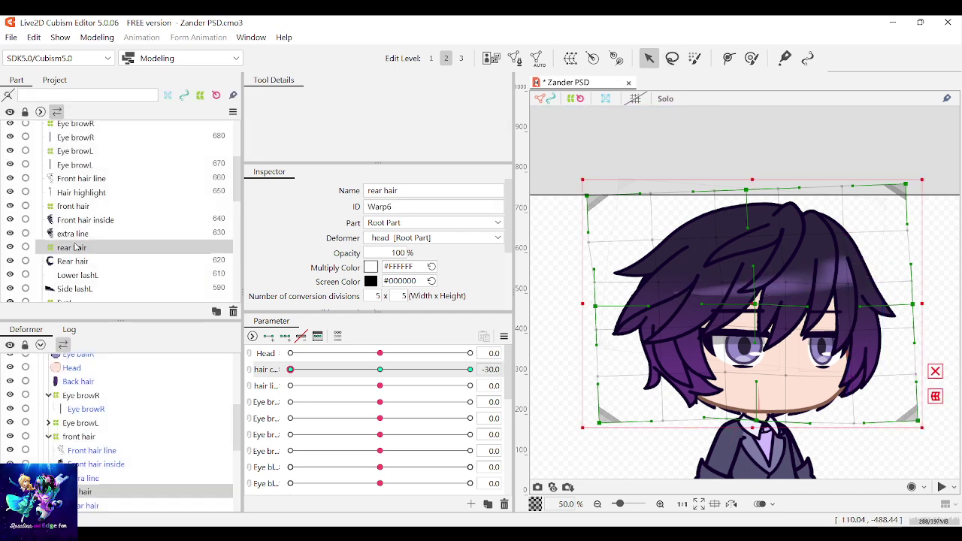
{"action": "left_click", "coordinate": [934, 396]}
{"action": "left_click_drag", "start_coordinate": [917, 183], "coordinate": [913, 184]}
{"action": "left_click_drag", "start_coordinate": [752, 183], "coordinate": [751, 187]}
{"action": "left_click_drag", "start_coordinate": [308, 369], "coordinate": [248, 384]}
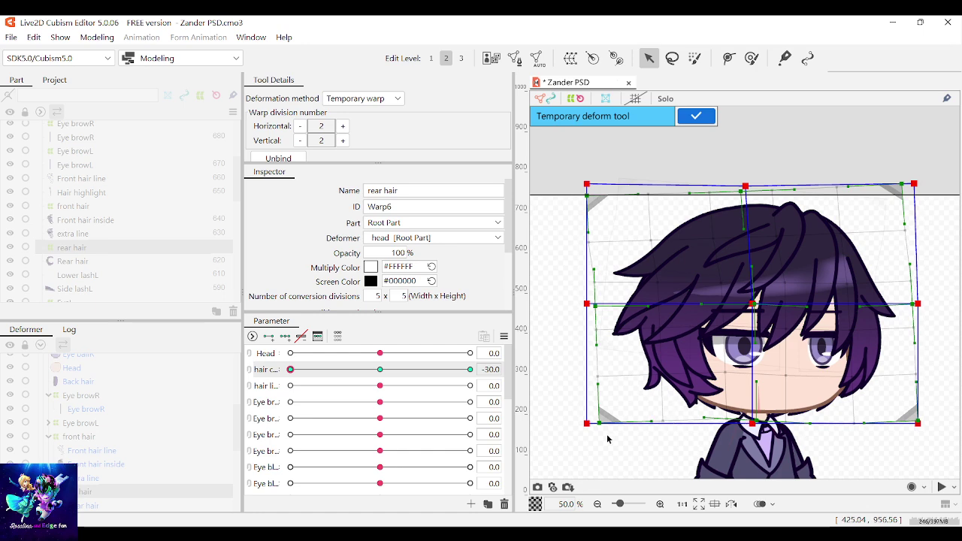
{"action": "left_click_drag", "start_coordinate": [586, 423], "coordinate": [592, 429]}
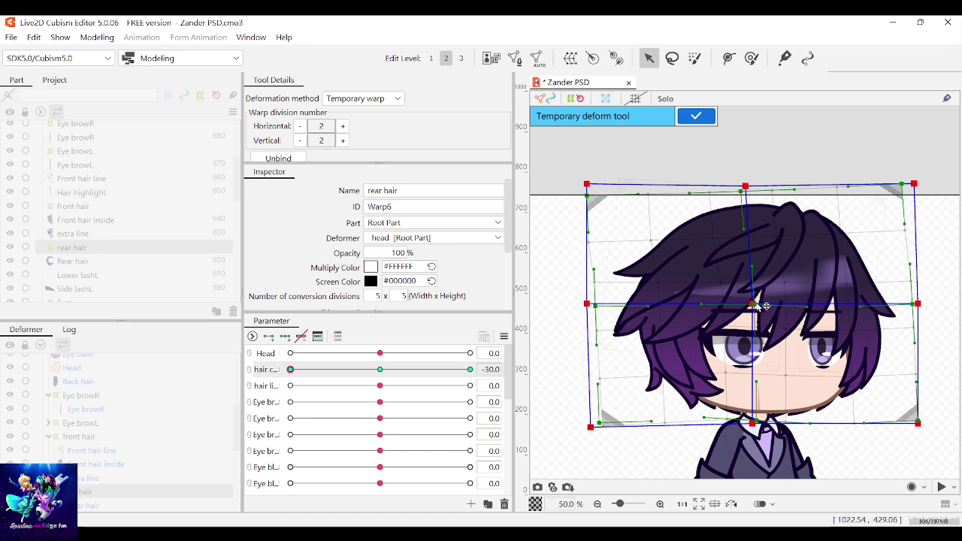
{"action": "left_click_drag", "start_coordinate": [758, 304], "coordinate": [754, 308]}
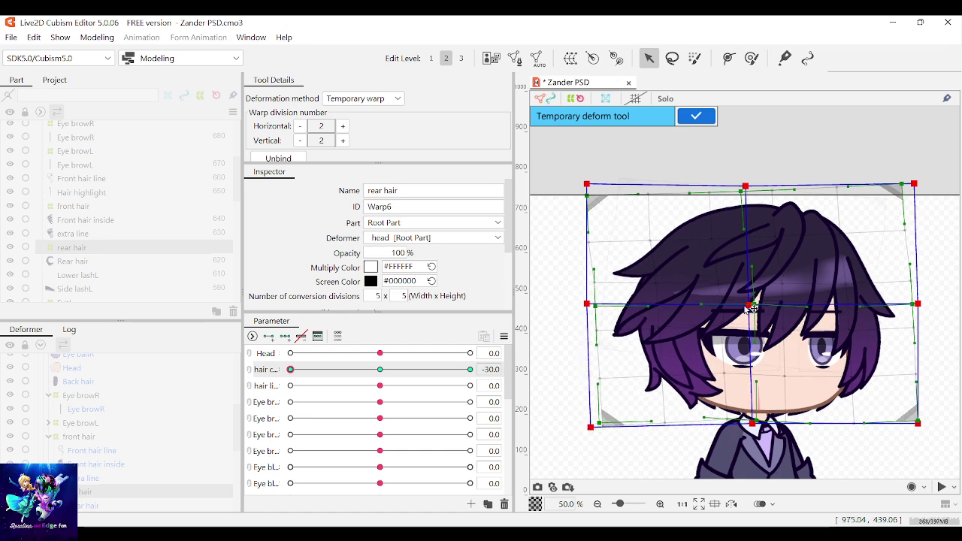
{"action": "left_click", "coordinate": [693, 116]}
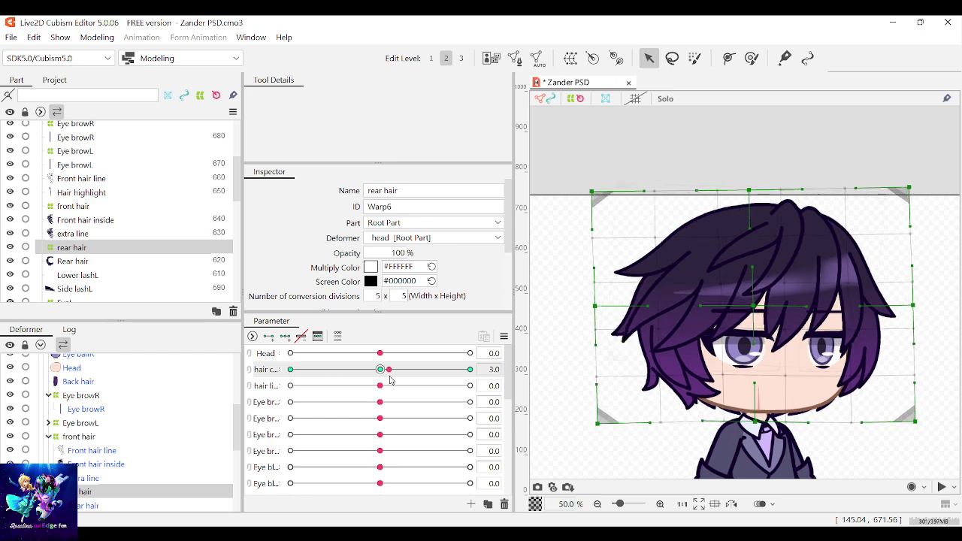
{"action": "left_click_drag", "start_coordinate": [290, 369], "coordinate": [276, 399]}
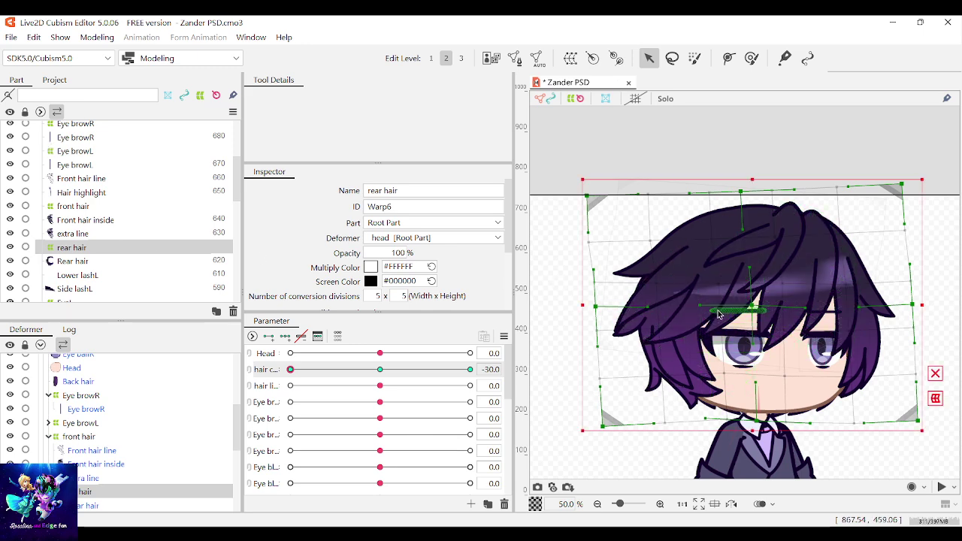
Nudge the rear hair deformer's interior point over the viewer's-left eye slightly right at hair c... -30 and test the parameter
{"action": "scroll", "coordinate": [715, 306], "scroll_direction": "up", "scroll_amount": 3}
{"action": "scroll", "coordinate": [715, 308], "scroll_direction": "up", "scroll_amount": 1}
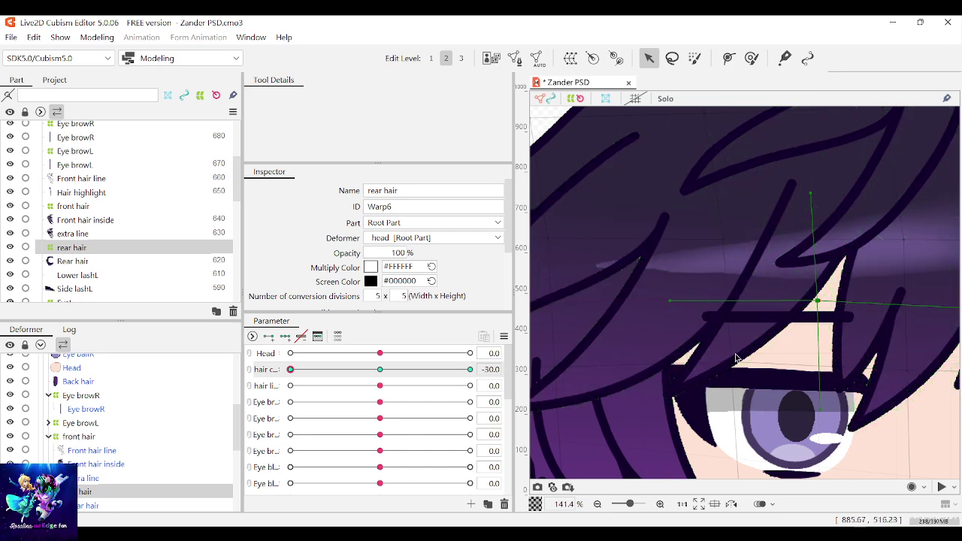
{"action": "scroll", "coordinate": [733, 347], "scroll_direction": "down", "scroll_amount": 1}
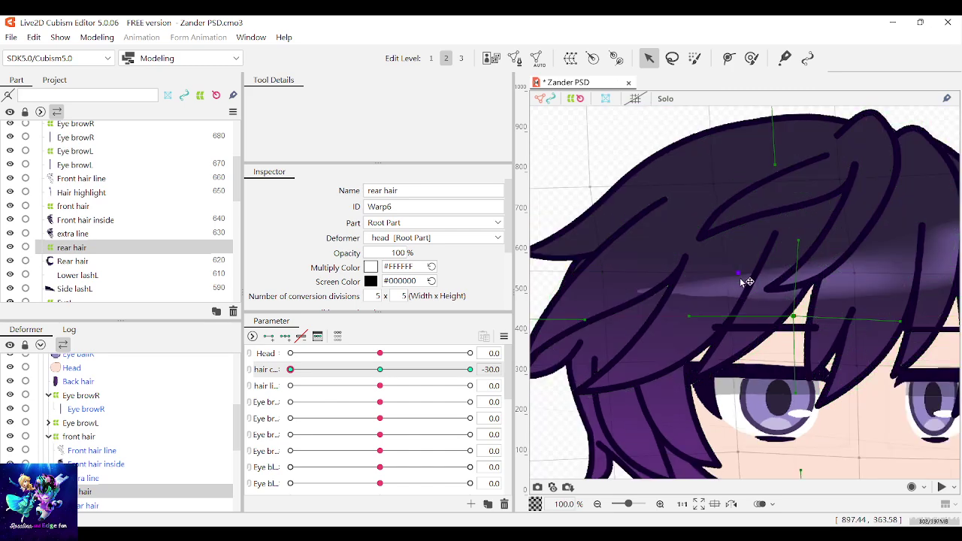
{"action": "scroll", "coordinate": [728, 368], "scroll_direction": "down", "scroll_amount": 2}
{"action": "scroll", "coordinate": [728, 421], "scroll_direction": "up", "scroll_amount": 1}
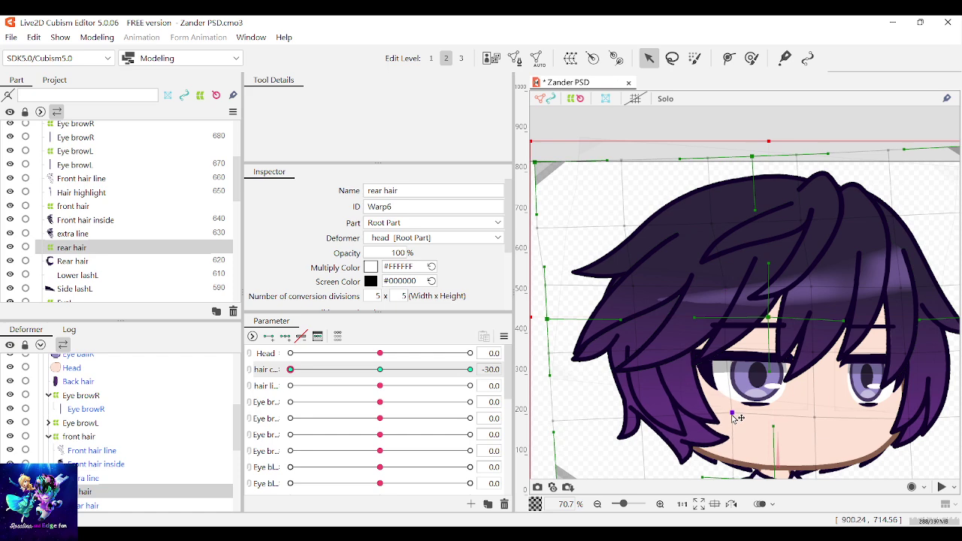
{"action": "left_click_drag", "start_coordinate": [723, 352], "coordinate": [736, 354]}
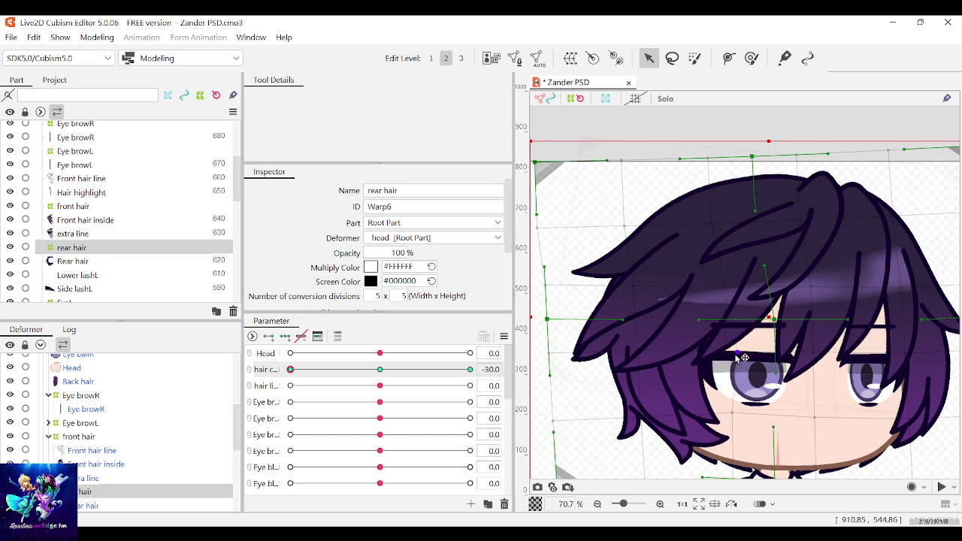
{"action": "scroll", "coordinate": [738, 355], "scroll_direction": "down", "scroll_amount": 2}
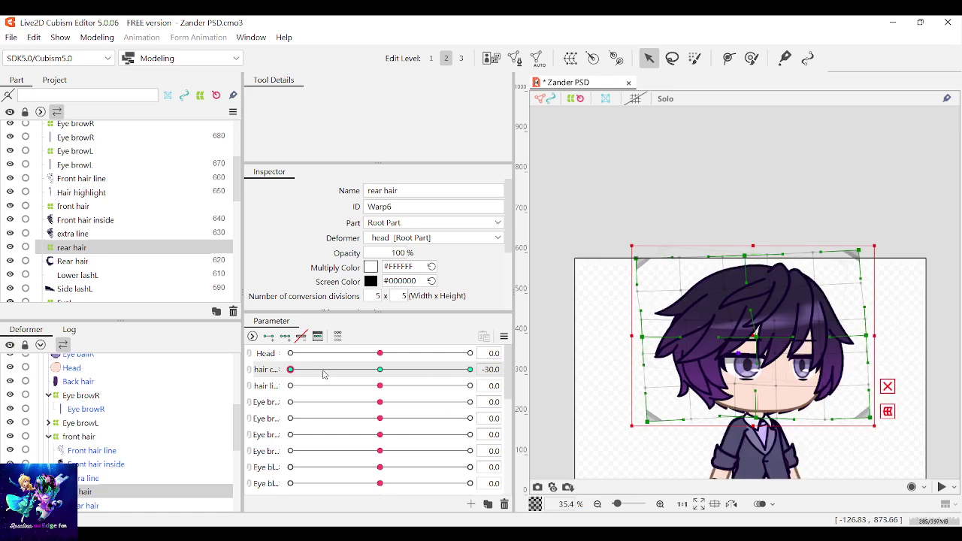
{"action": "left_click_drag", "start_coordinate": [290, 368], "coordinate": [263, 398]}
At hair c... -30, nudge the third bottom-edge point down and the two leftmost ones outward, then test the motion and return it to 0
{"action": "scroll", "coordinate": [710, 451], "scroll_direction": "up", "scroll_amount": 3}
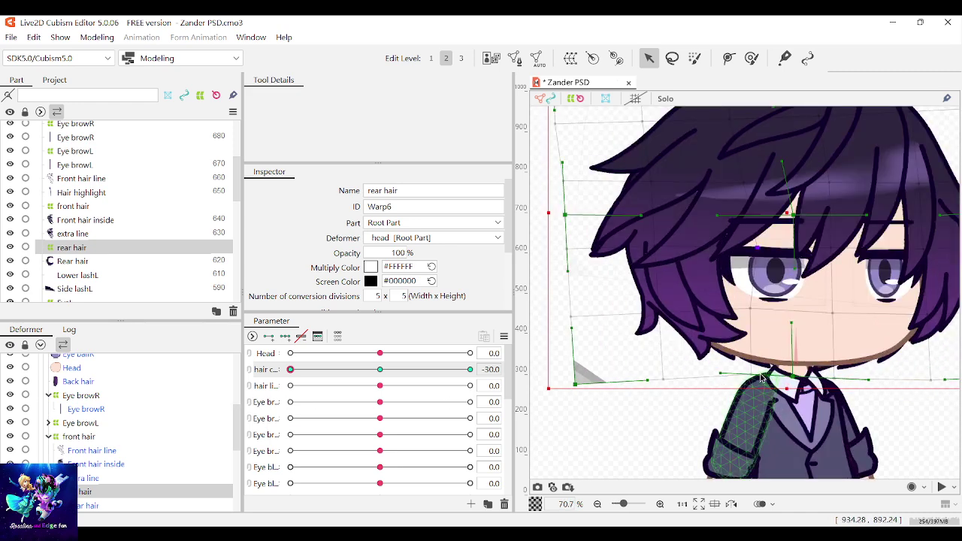
{"action": "left_click_drag", "start_coordinate": [759, 384], "coordinate": [758, 387]}
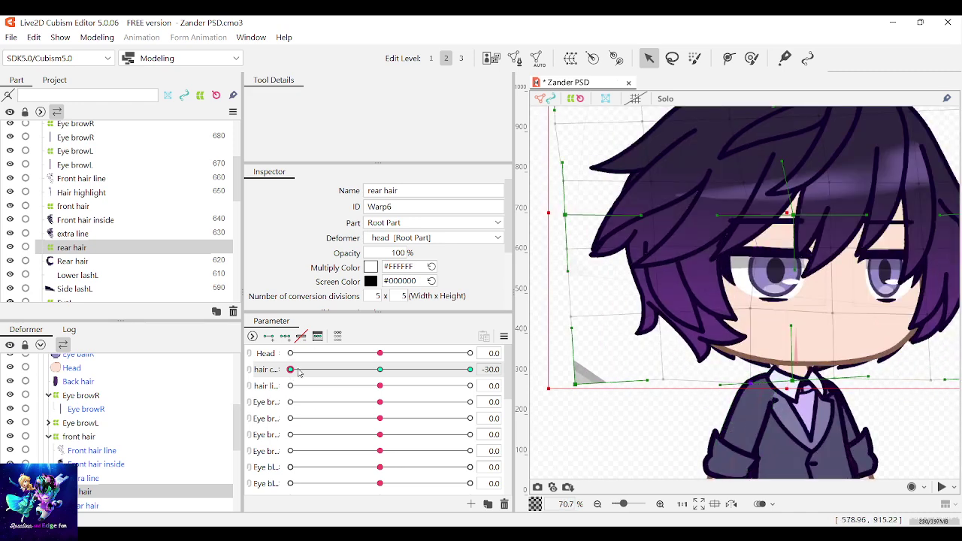
{"action": "left_click_drag", "start_coordinate": [298, 371], "coordinate": [338, 370]}
{"action": "left_click_drag", "start_coordinate": [290, 369], "coordinate": [145, 371]}
{"action": "left_click_drag", "start_coordinate": [663, 383], "coordinate": [657, 387]}
{"action": "left_click_drag", "start_coordinate": [575, 384], "coordinate": [566, 381]}
{"action": "left_click_drag", "start_coordinate": [353, 368], "coordinate": [376, 369]}
{"action": "scroll", "coordinate": [657, 315], "scroll_direction": "down", "scroll_amount": 3}
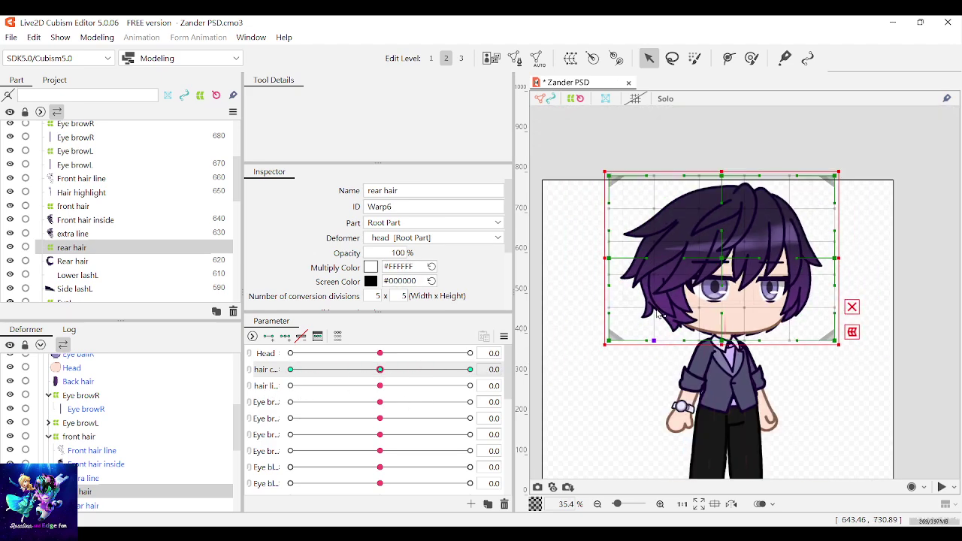
Add three keys on the hair li... parameter for the rear hair deformer and set the parameter to 30
{"action": "left_click", "coordinate": [284, 389]}
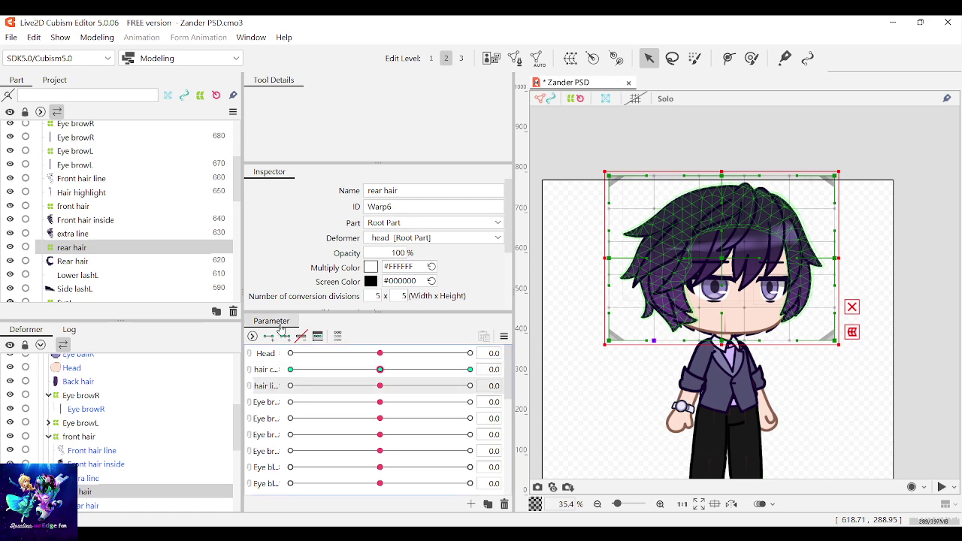
{"action": "left_click", "coordinate": [285, 336]}
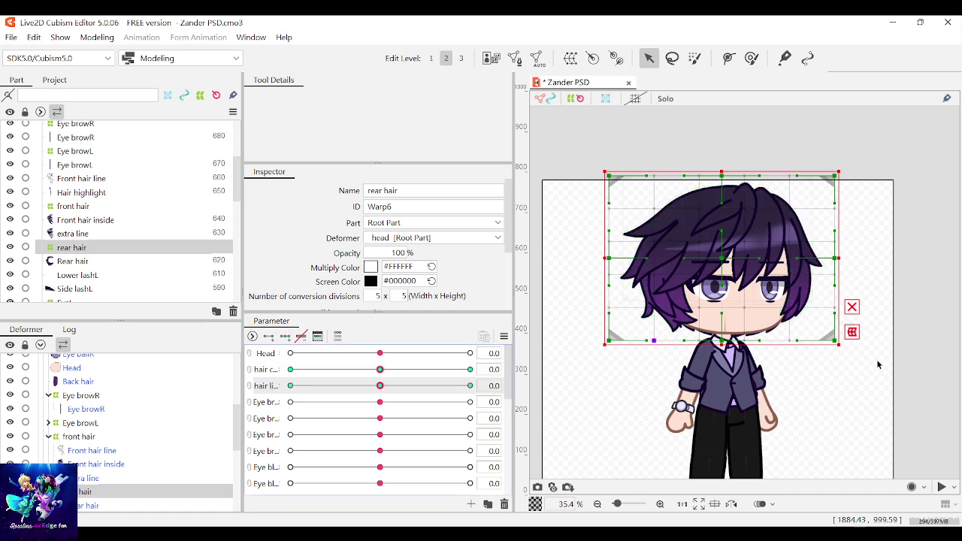
{"action": "left_click_drag", "start_coordinate": [878, 372], "coordinate": [583, 296]}
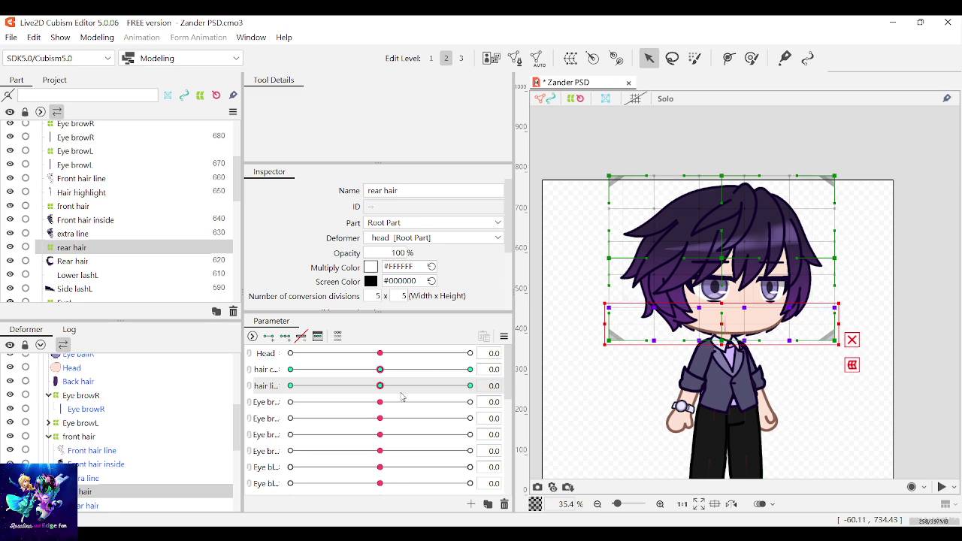
{"action": "left_click_drag", "start_coordinate": [379, 385], "coordinate": [469, 385]}
Select the lower three rows of rear hair deformer points, rotate them slightly counterclockwise, shift them slightly right, and test hair li..
{"action": "scroll", "coordinate": [717, 332], "scroll_direction": "up", "scroll_amount": 1}
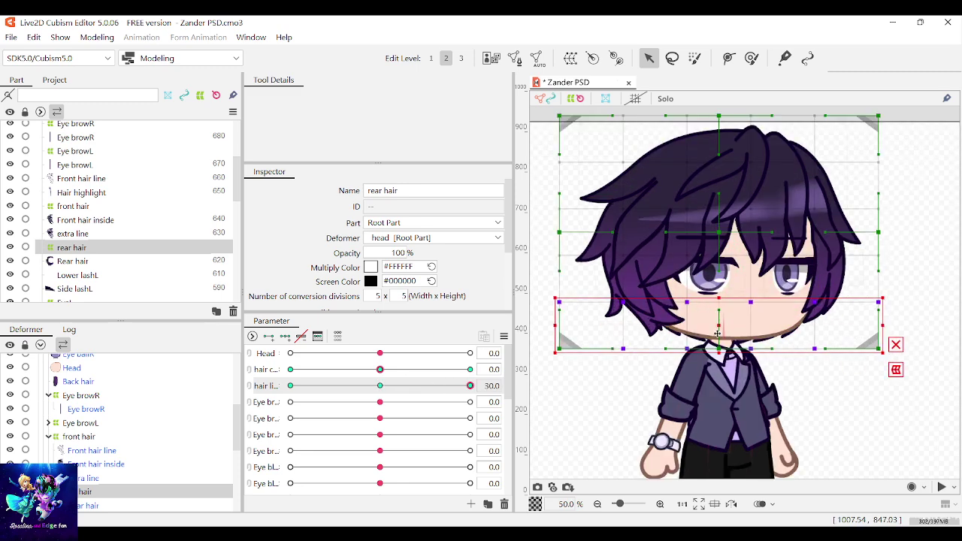
{"action": "left_click_drag", "start_coordinate": [934, 392], "coordinate": [544, 245]}
{"action": "left_click_drag", "start_coordinate": [717, 301], "coordinate": [719, 300]}
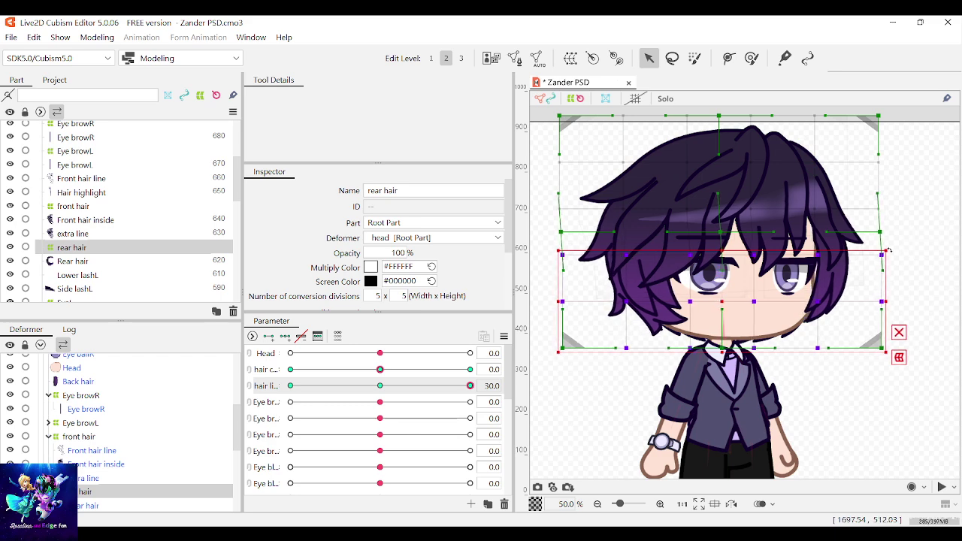
{"action": "left_click_drag", "start_coordinate": [888, 250], "coordinate": [887, 245]}
{"action": "left_click_drag", "start_coordinate": [722, 299], "coordinate": [719, 299]}
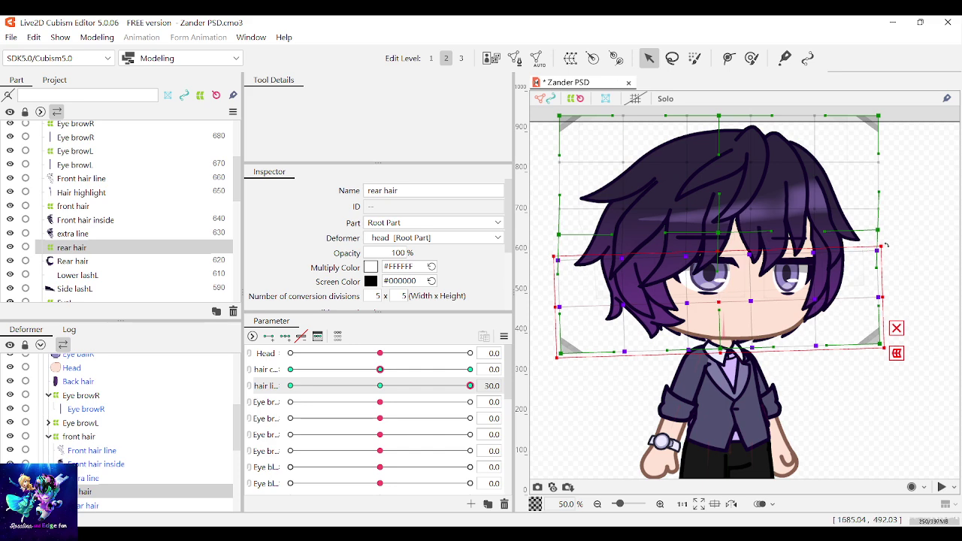
{"action": "left_click_drag", "start_coordinate": [885, 245], "coordinate": [881, 246]}
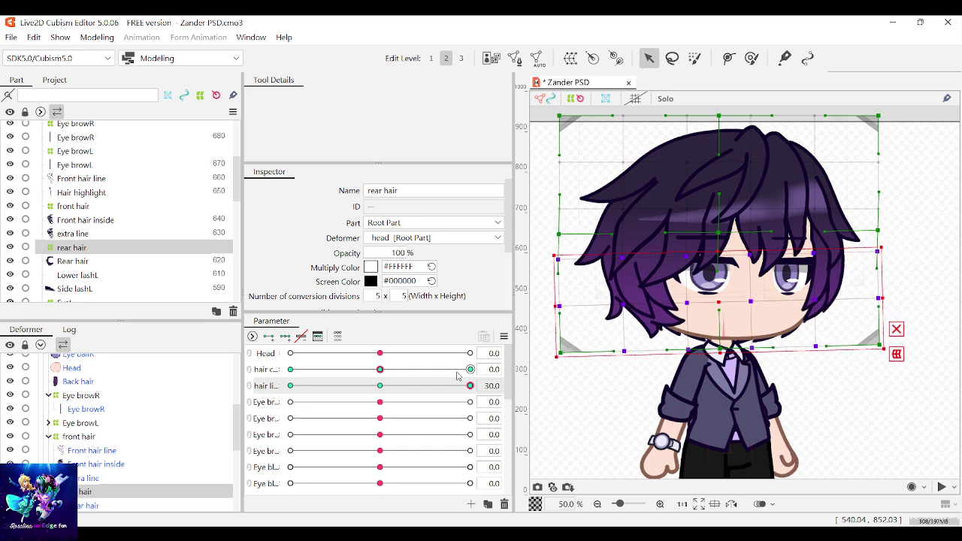
{"action": "left_click_drag", "start_coordinate": [469, 386], "coordinate": [651, 364]}
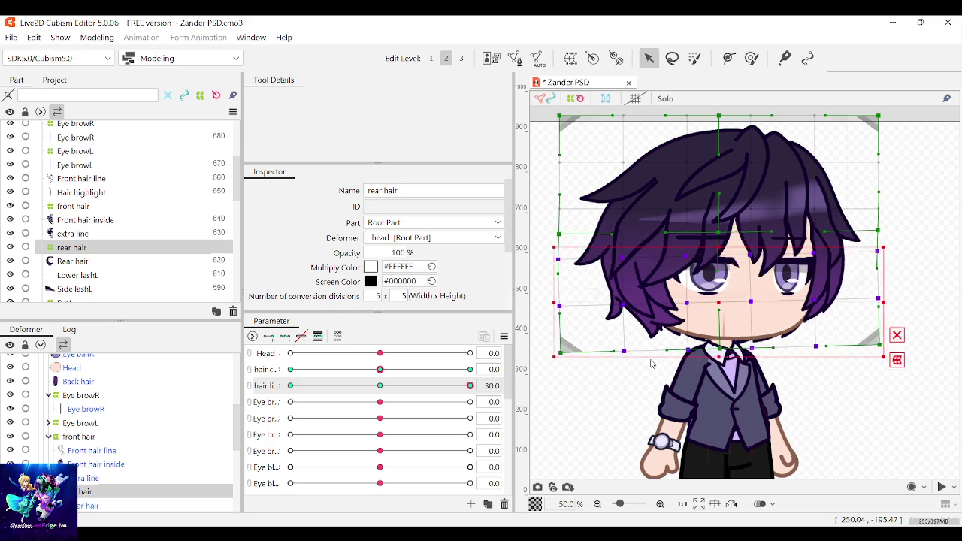
{"action": "left_click_drag", "start_coordinate": [721, 303], "coordinate": [728, 306]}
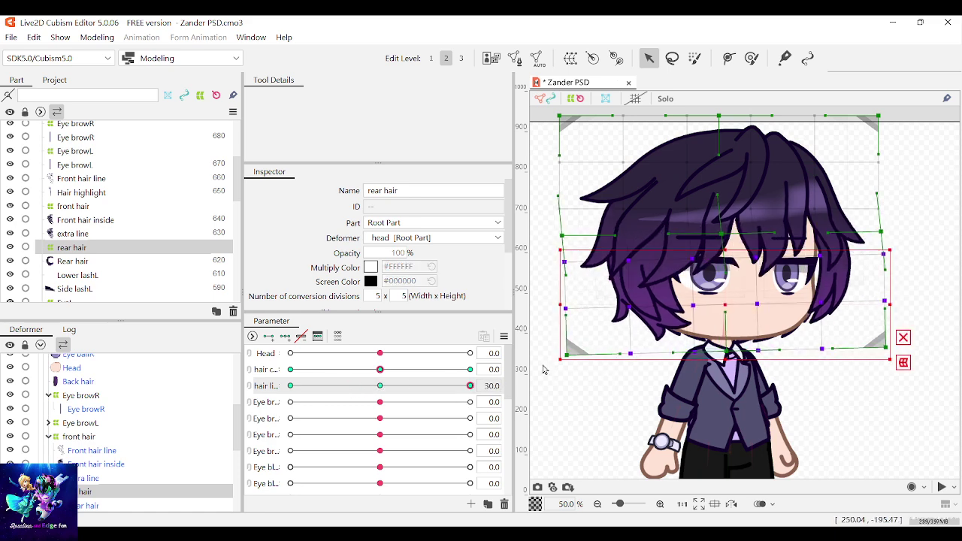
Nudge the rear hair deformer's interior point beside the viewer's-right eye left at hair li... 30 and test the parameter
{"action": "scroll", "coordinate": [823, 256], "scroll_direction": "up", "scroll_amount": 2}
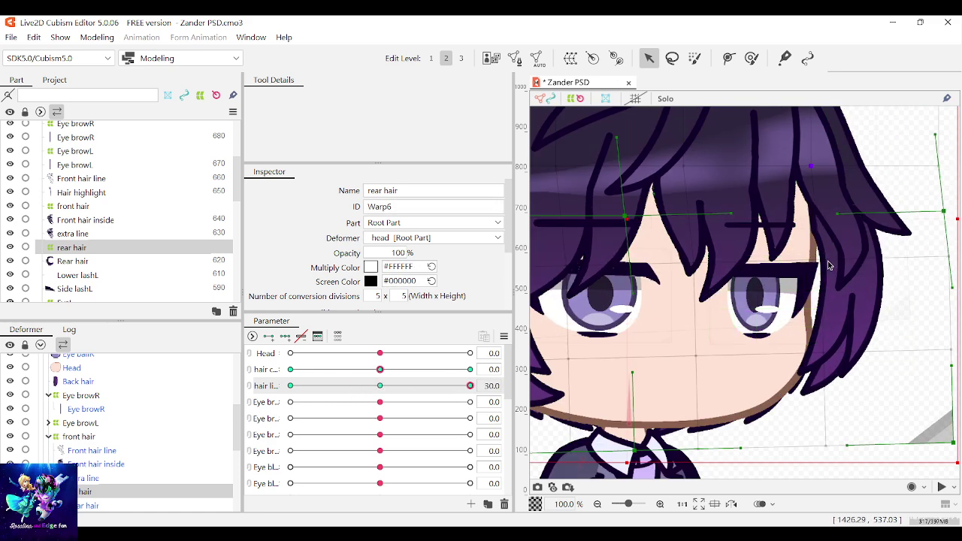
{"action": "left_click_drag", "start_coordinate": [821, 262], "coordinate": [795, 263]}
{"action": "scroll", "coordinate": [818, 277], "scroll_direction": "down", "scroll_amount": 1}
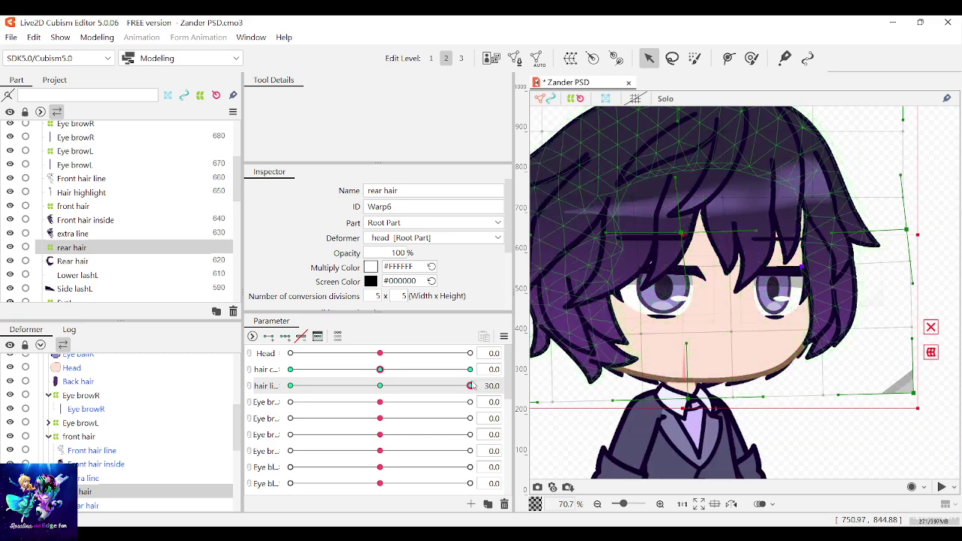
{"action": "mouse_move", "coordinate": [470, 385]}
{"action": "left_mouse_down"}
{"action": "mouse_move", "coordinate": [396, 385]}
{"action": "mouse_move", "coordinate": [469, 385]}
{"action": "left_mouse_up"}
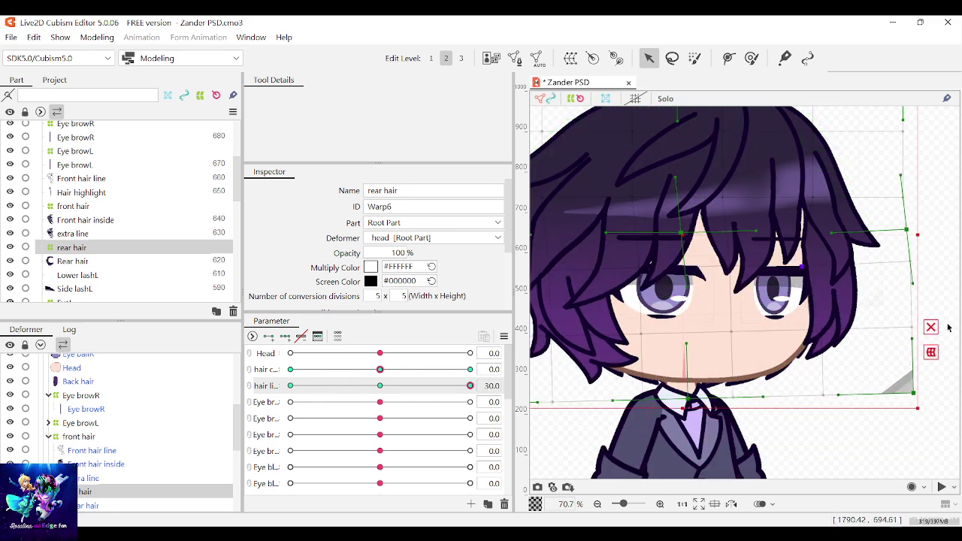
Nudge the lower right-edge points, their neighbouring interior point and the second bottom-edge point from the right slightly left, testing hair li..
{"action": "mouse_move", "coordinate": [909, 328]}
{"action": "left_mouse_down"}
{"action": "mouse_move", "coordinate": [890, 332]}
{"action": "mouse_move", "coordinate": [901, 331]}
{"action": "left_mouse_up"}
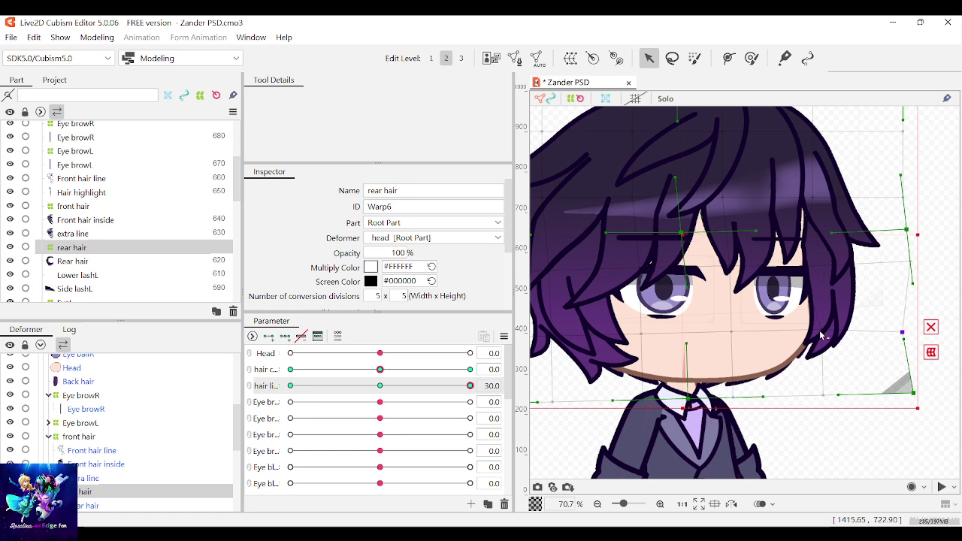
{"action": "left_click_drag", "start_coordinate": [821, 333], "coordinate": [811, 332]}
{"action": "left_click_drag", "start_coordinate": [909, 263], "coordinate": [906, 262]}
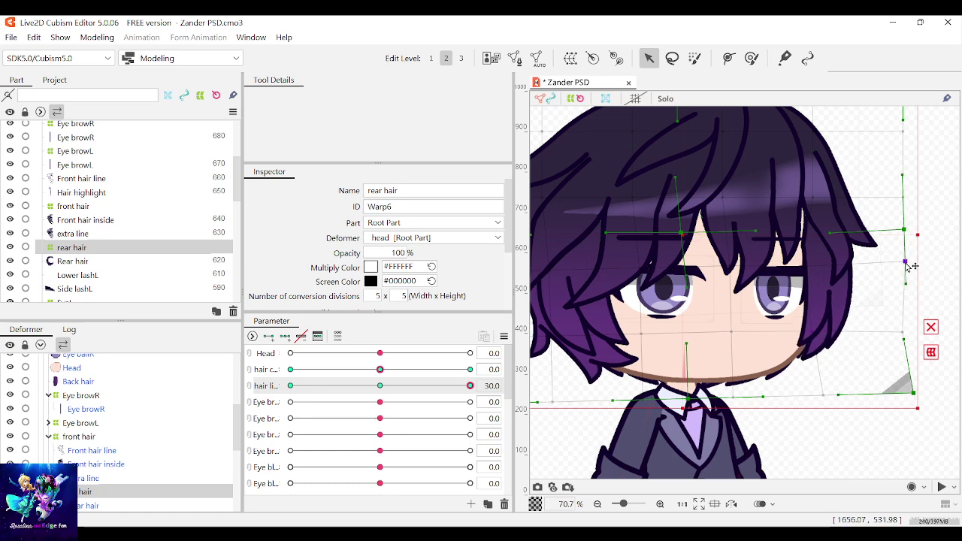
{"action": "scroll", "coordinate": [911, 264], "scroll_direction": "down", "scroll_amount": 1}
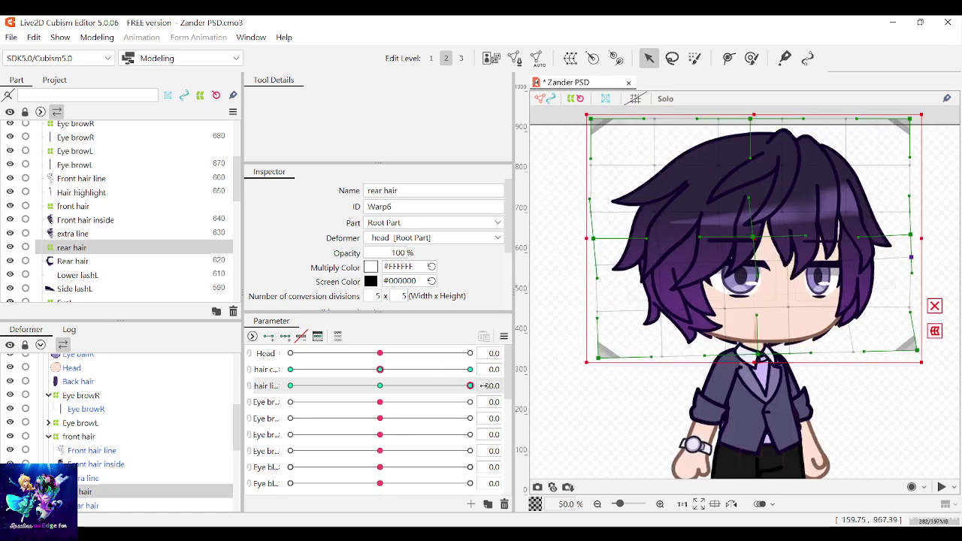
{"action": "mouse_move", "coordinate": [470, 386]}
{"action": "left_mouse_down"}
{"action": "mouse_move", "coordinate": [306, 381]}
{"action": "mouse_move", "coordinate": [473, 385]}
{"action": "left_mouse_up"}
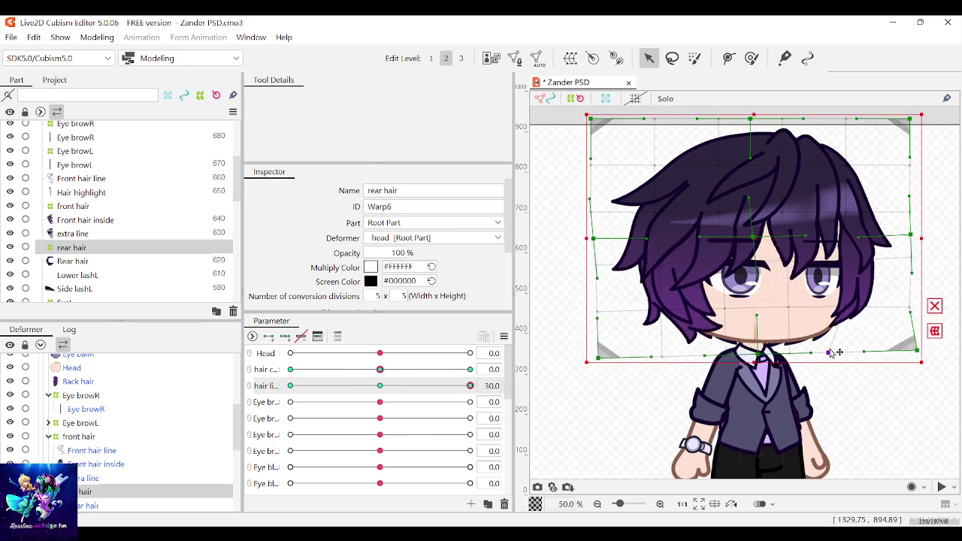
{"action": "left_click_drag", "start_coordinate": [490, 401], "coordinate": [528, 371]}
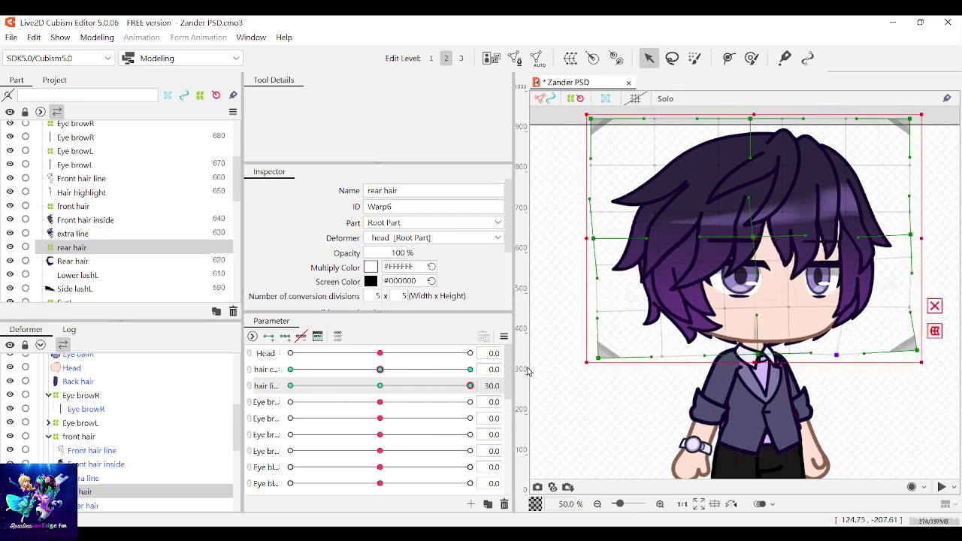
Reshape the rear hair deformer at hair li... 30 with a temporary 2 × 2 warp, pulling its lower right side outward and its middle slightly left
{"action": "left_click", "coordinate": [935, 331]}
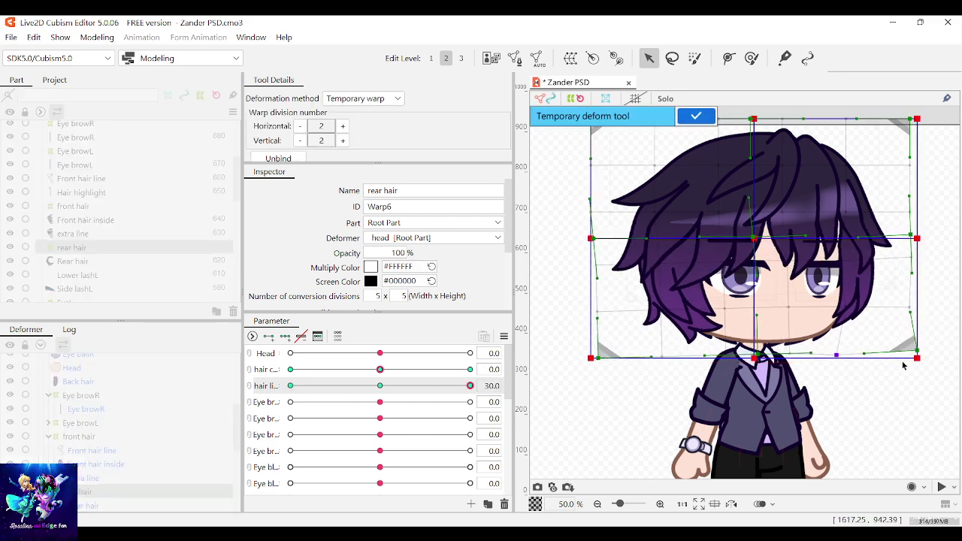
{"action": "left_click_drag", "start_coordinate": [757, 358], "coordinate": [769, 357]}
{"action": "left_click_drag", "start_coordinate": [755, 240], "coordinate": [748, 241]}
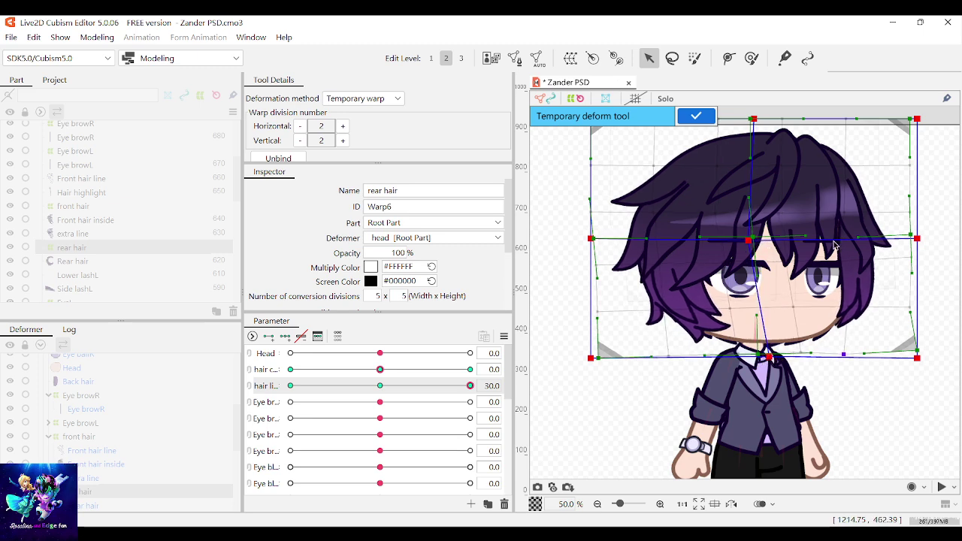
{"action": "mouse_move", "coordinate": [926, 238]}
{"action": "left_mouse_down"}
{"action": "mouse_move", "coordinate": [939, 240]}
{"action": "mouse_move", "coordinate": [928, 239]}
{"action": "left_mouse_up"}
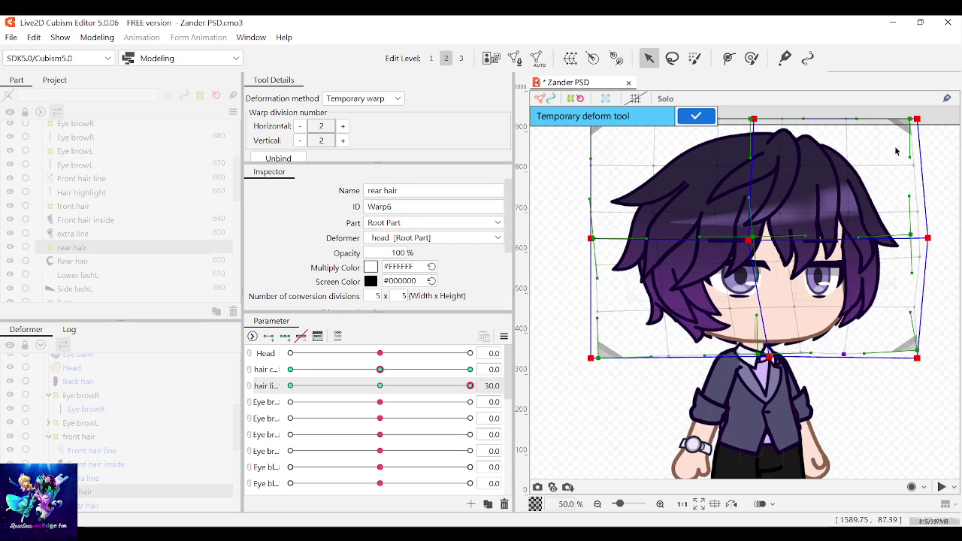
{"action": "mouse_move", "coordinate": [917, 358]}
{"action": "left_mouse_down"}
{"action": "mouse_move", "coordinate": [931, 360]}
{"action": "mouse_move", "coordinate": [925, 353]}
{"action": "left_mouse_up"}
{"action": "left_click_drag", "start_coordinate": [764, 360], "coordinate": [755, 359]}
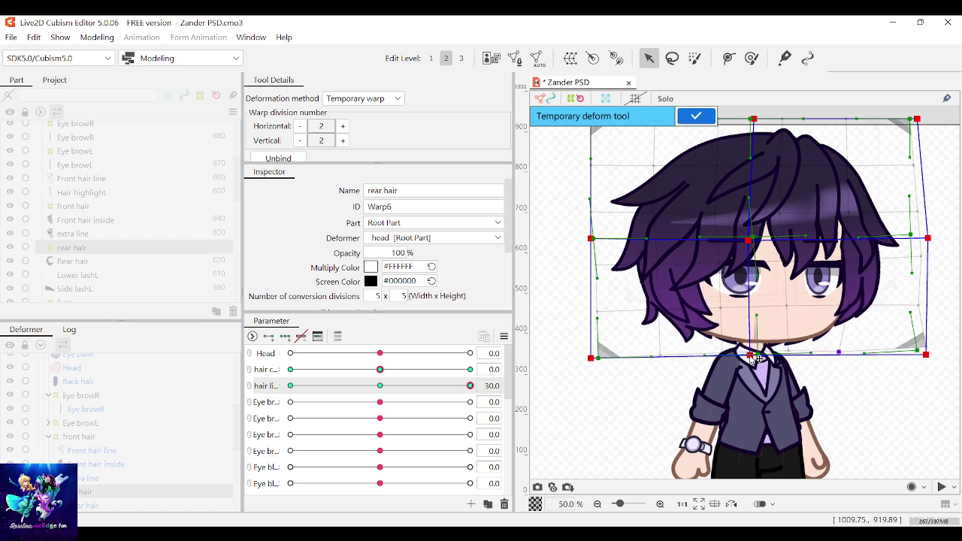
{"action": "left_click", "coordinate": [696, 115]}
{"action": "left_click_drag", "start_coordinate": [461, 390], "coordinate": [590, 358]}
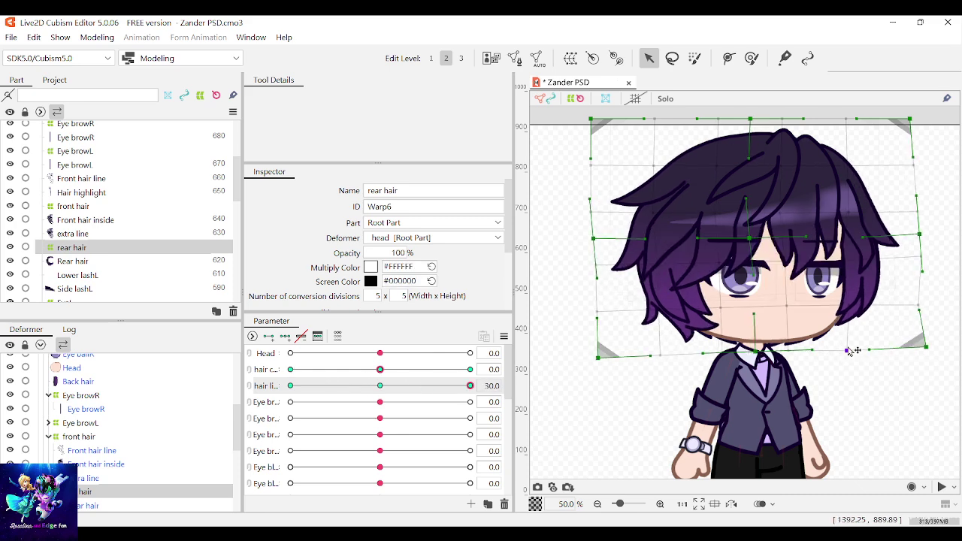
Select the lower four rows of rear hair deformer points, shift them slightly right, and test hair li..
{"action": "left_click", "coordinate": [847, 351]}
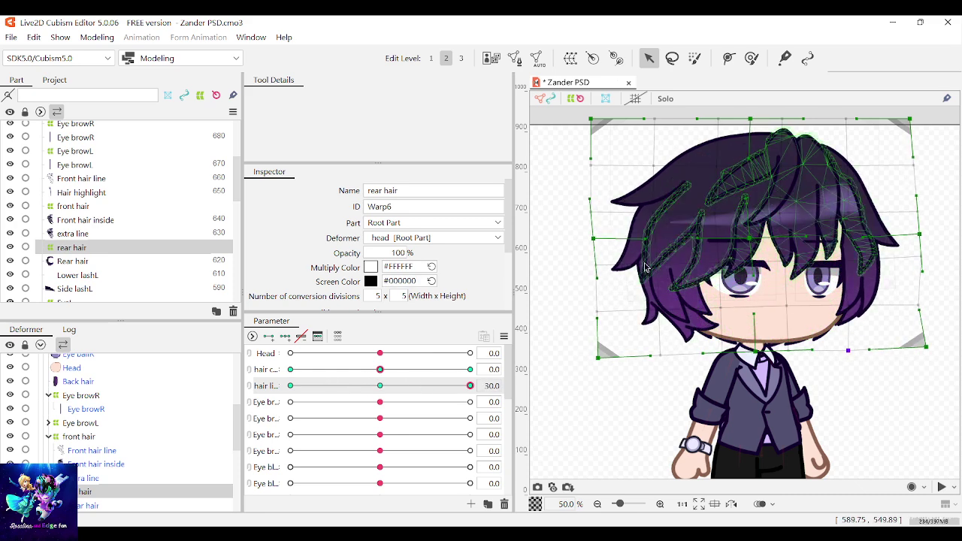
{"action": "left_click_drag", "start_coordinate": [952, 371], "coordinate": [544, 196]}
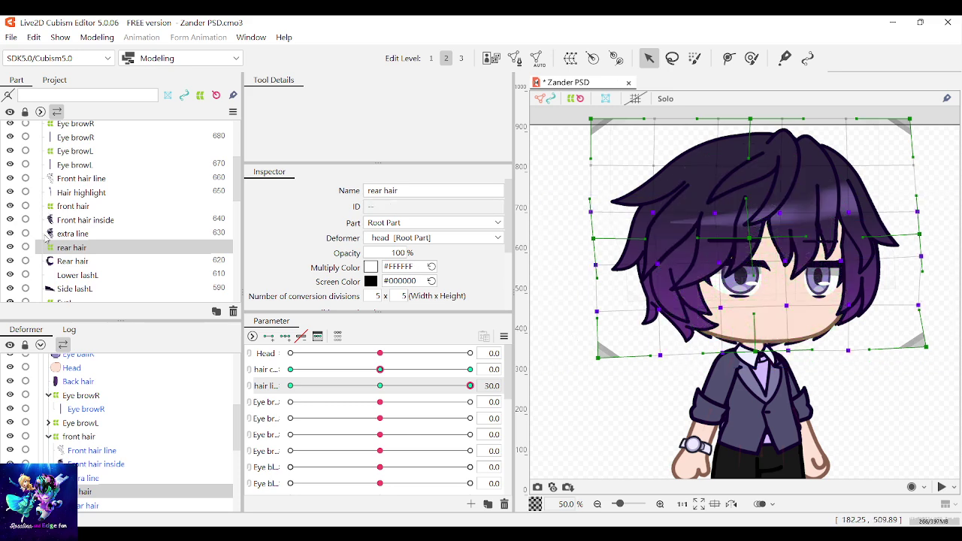
{"action": "left_click", "coordinate": [117, 250]}
{"action": "left_click_drag", "start_coordinate": [948, 404], "coordinate": [578, 204]}
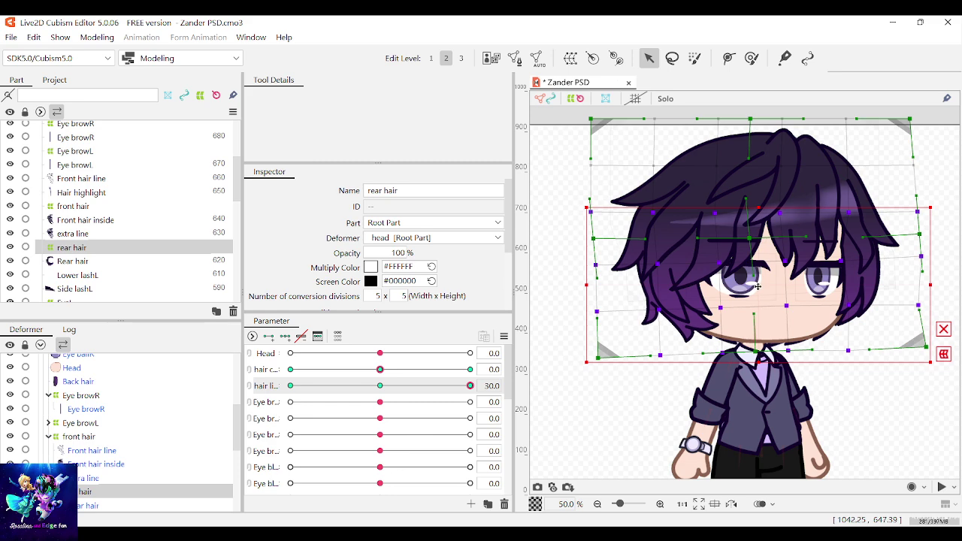
{"action": "left_click_drag", "start_coordinate": [757, 285], "coordinate": [760, 286]}
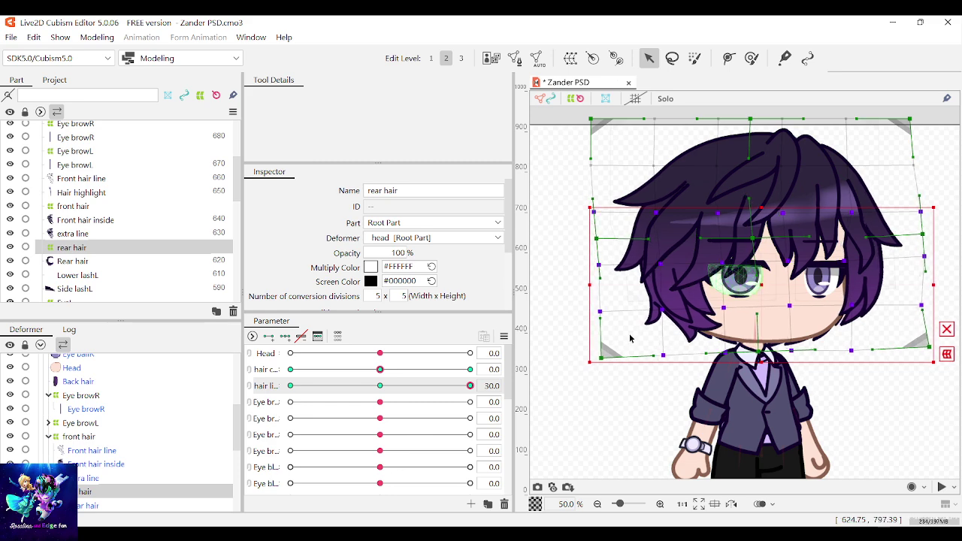
{"action": "left_click", "coordinate": [456, 389]}
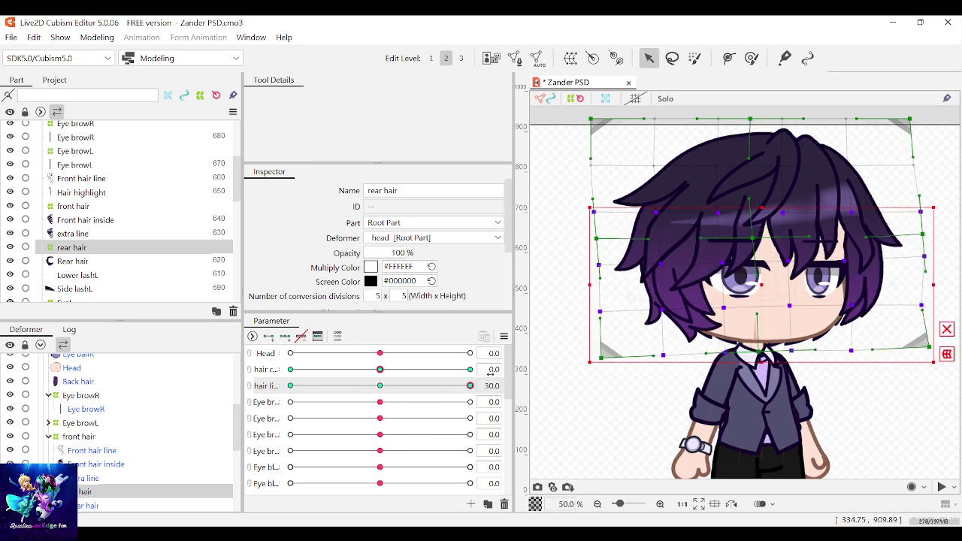
{"action": "mouse_move", "coordinate": [479, 386]}
{"action": "left_mouse_down"}
{"action": "mouse_move", "coordinate": [354, 399]}
{"action": "mouse_move", "coordinate": [441, 400]}
{"action": "mouse_move", "coordinate": [475, 387]}
{"action": "left_mouse_up"}
Nudge the second column of points from the rear hair deformer's right edge slightly right at hair li... 30, testing the parameter
{"action": "left_click", "coordinate": [840, 239]}
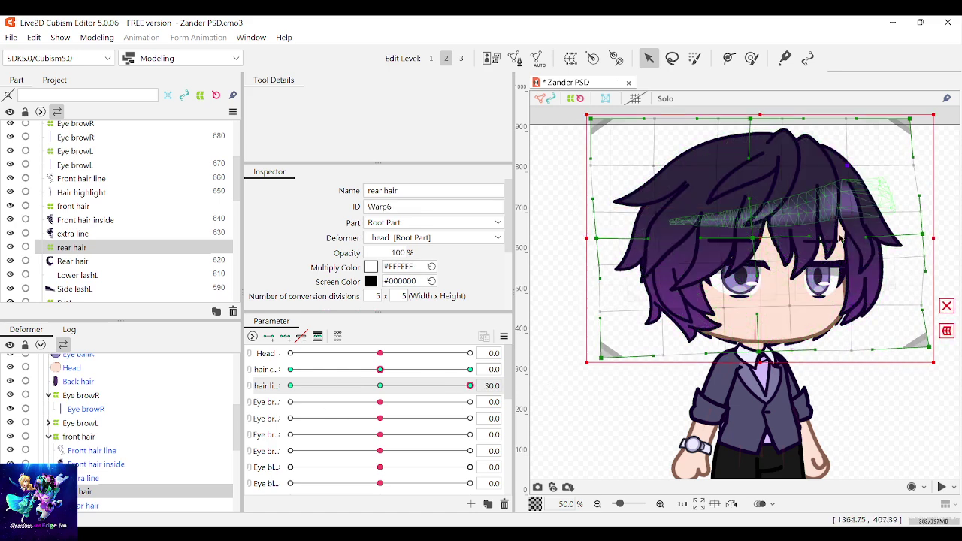
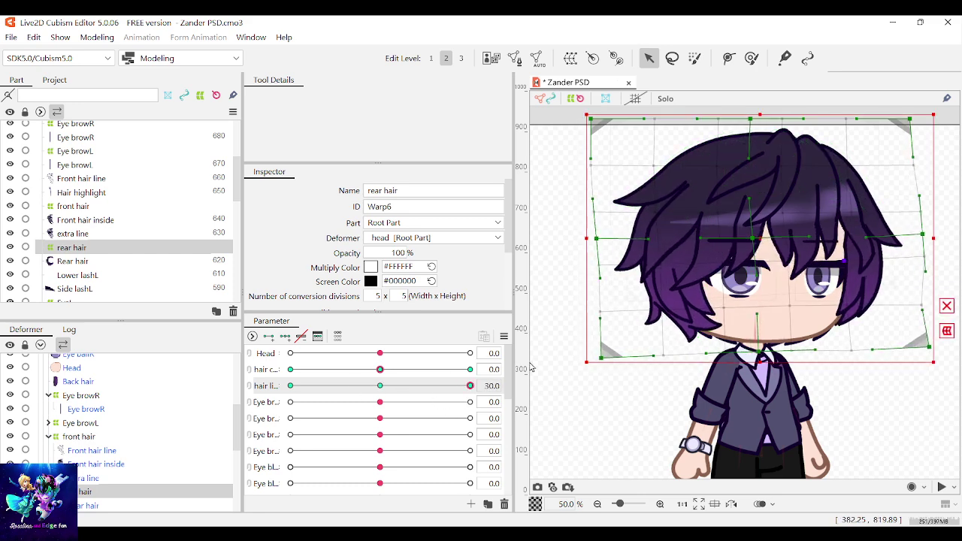
{"action": "left_click", "coordinate": [331, 385]}
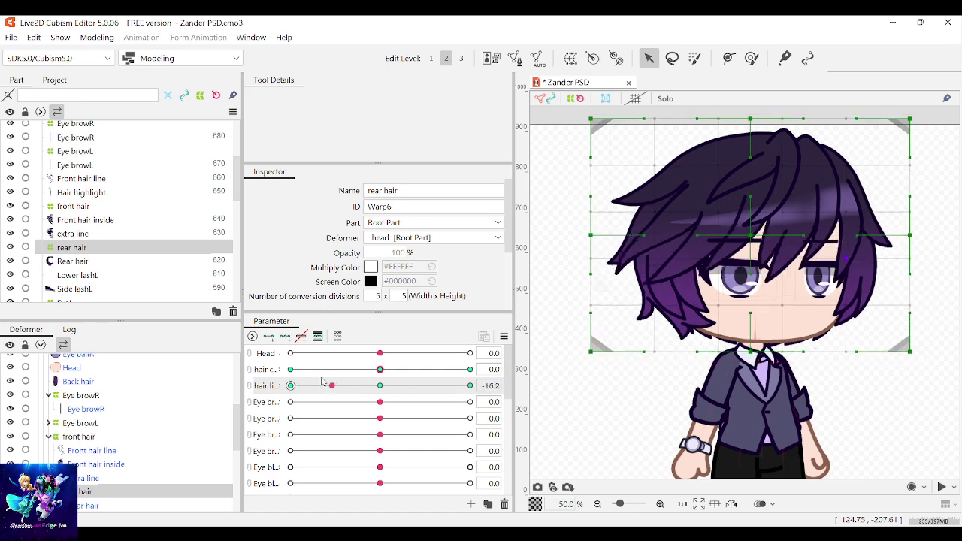
{"action": "left_click", "coordinate": [469, 385]}
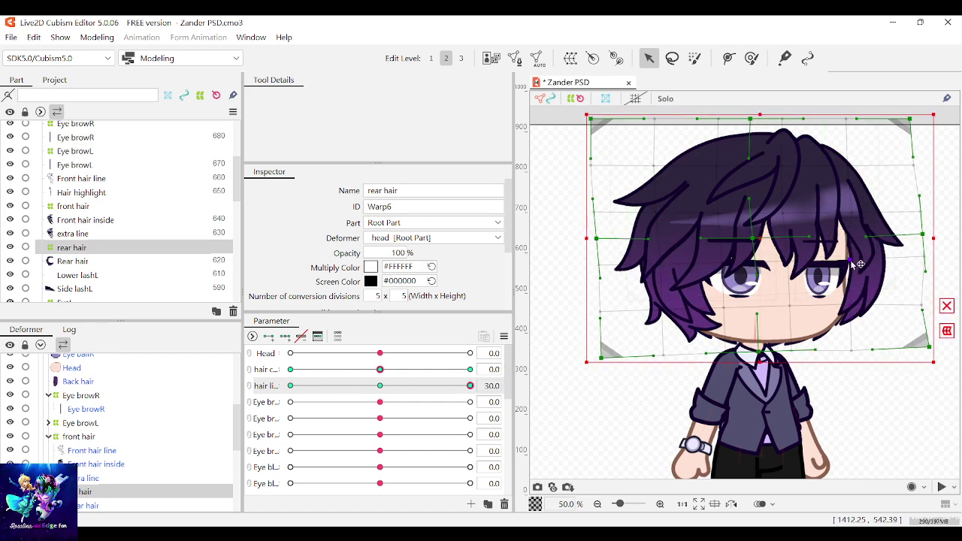
{"action": "left_click_drag", "start_coordinate": [379, 385], "coordinate": [671, 354]}
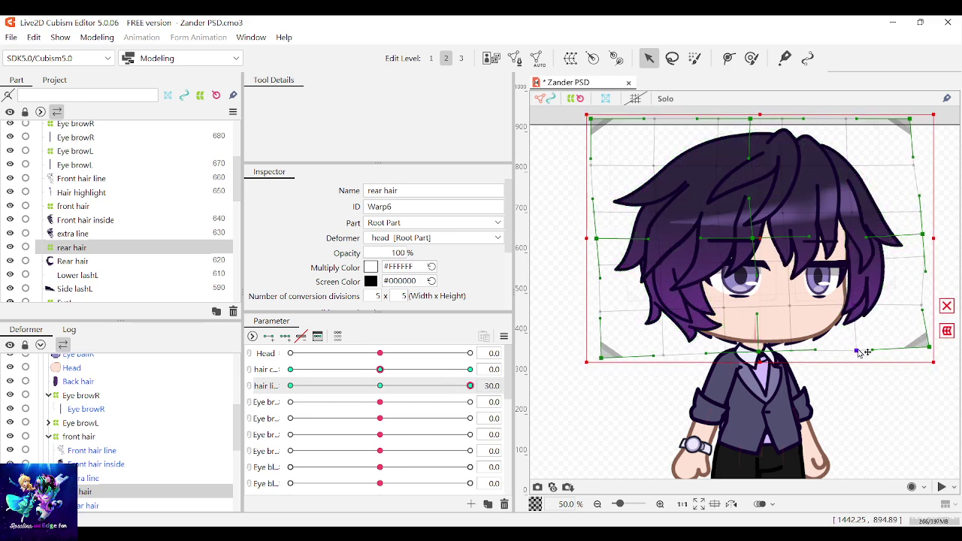
{"action": "left_click_drag", "start_coordinate": [470, 385], "coordinate": [399, 386]}
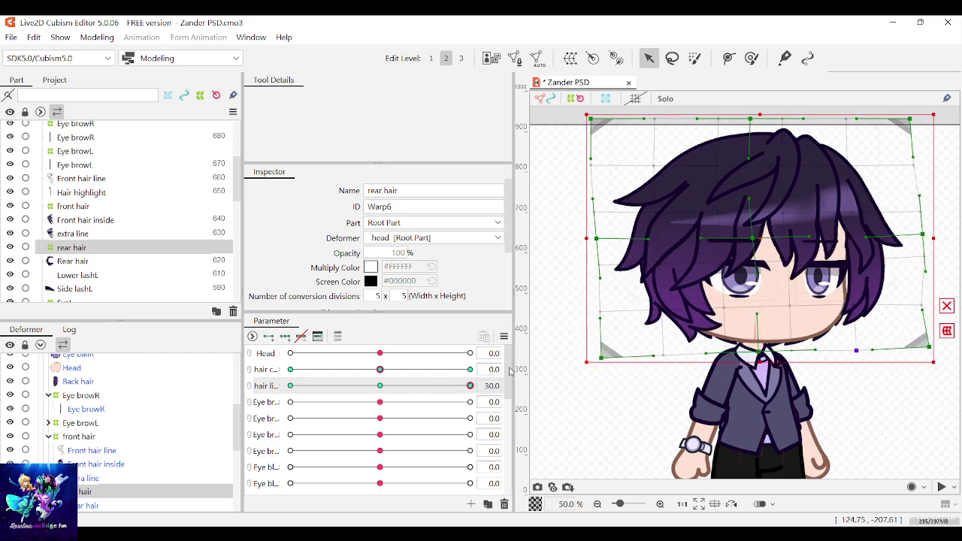
{"action": "left_click", "coordinate": [469, 385]}
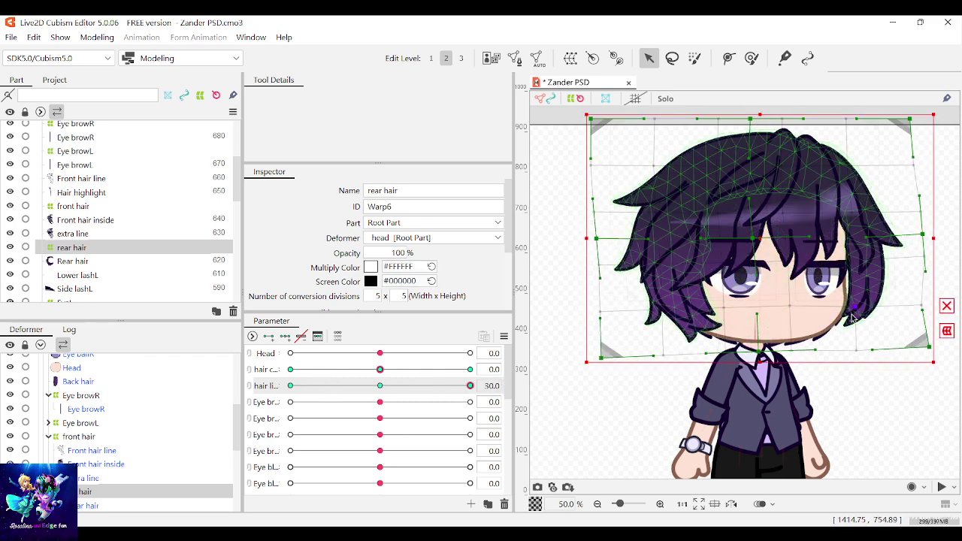
Set hair li... to -30, select the lower three rows of rear hair deformer points, shift them left and rotate them slightly clockwise
{"action": "left_click_drag", "start_coordinate": [470, 386], "coordinate": [289, 388]}
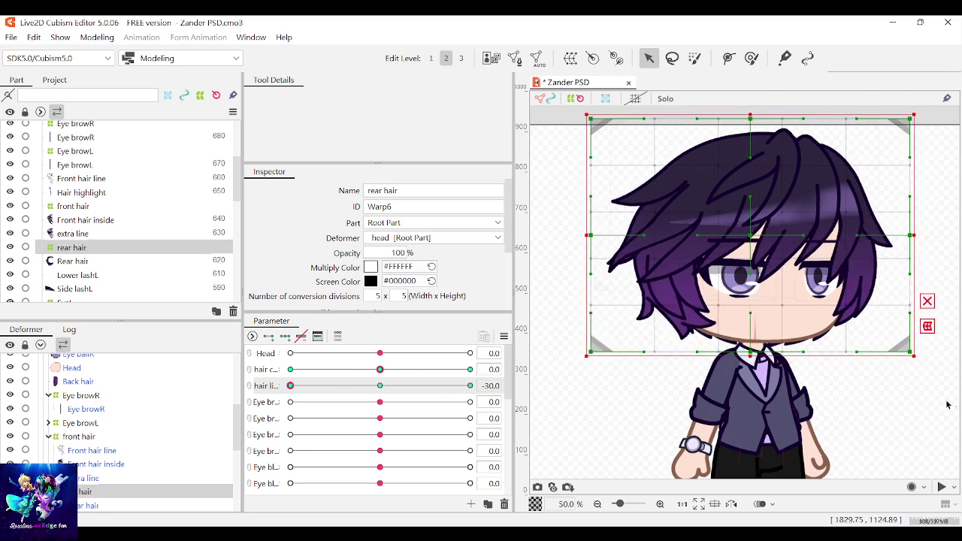
{"action": "left_click_drag", "start_coordinate": [954, 407], "coordinate": [538, 281]}
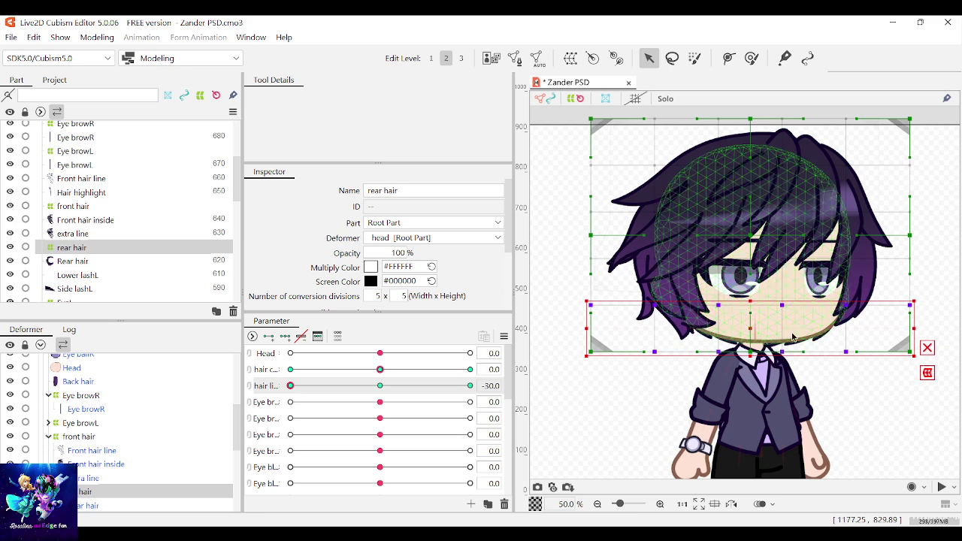
{"action": "left_click_drag", "start_coordinate": [958, 408], "coordinate": [575, 247]}
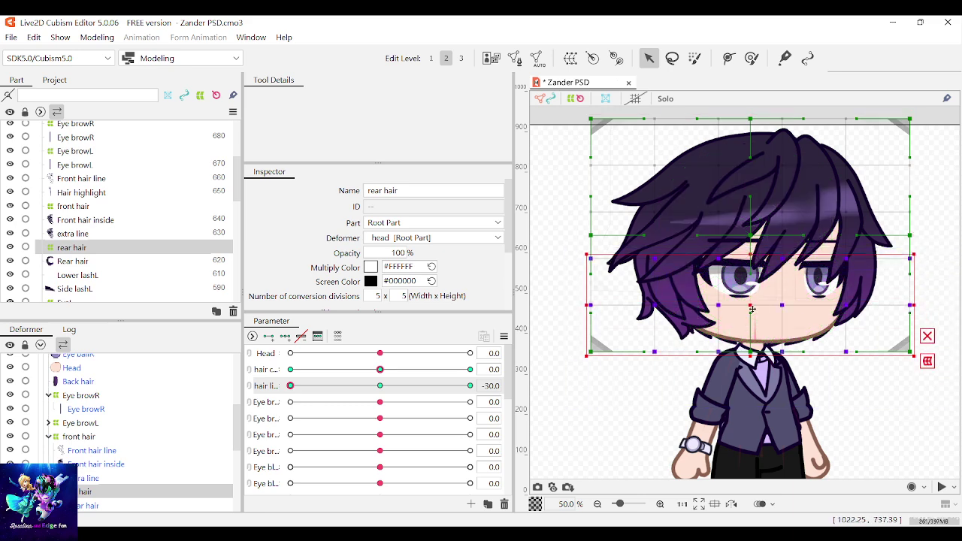
{"action": "left_click_drag", "start_coordinate": [749, 310], "coordinate": [743, 309]}
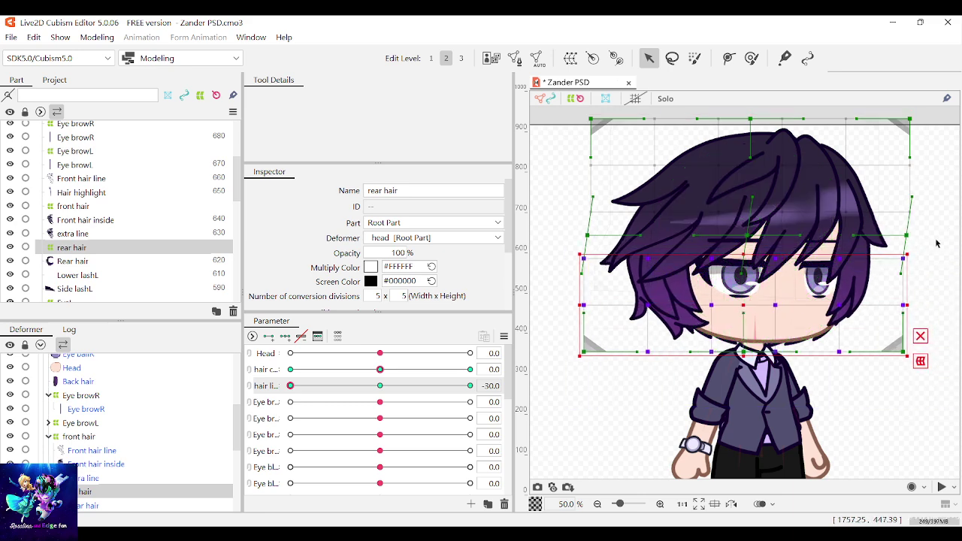
{"action": "left_click_drag", "start_coordinate": [914, 254], "coordinate": [916, 258]}
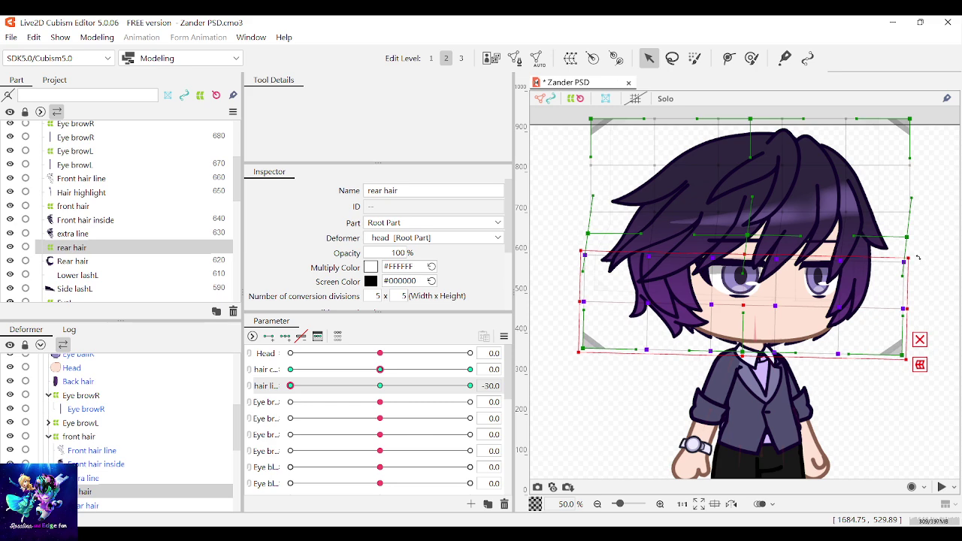
Shift the selected rear hair points a little further left, rotate them slightly more clockwise, and test hair li... between -30 and 30
{"action": "left_click_drag", "start_coordinate": [319, 387], "coordinate": [290, 385]}
{"action": "left_click_drag", "start_coordinate": [745, 305], "coordinate": [742, 305]}
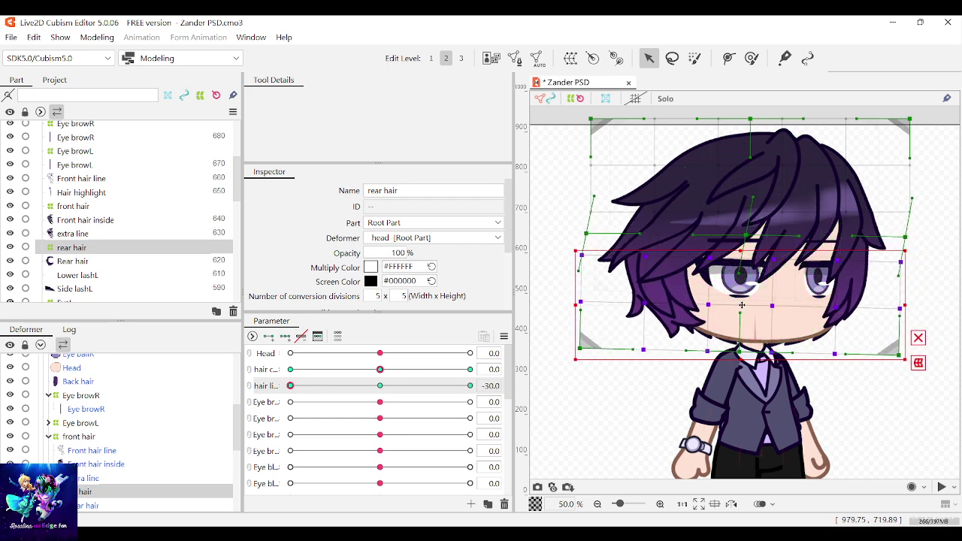
{"action": "left_click_drag", "start_coordinate": [909, 250], "coordinate": [915, 256]}
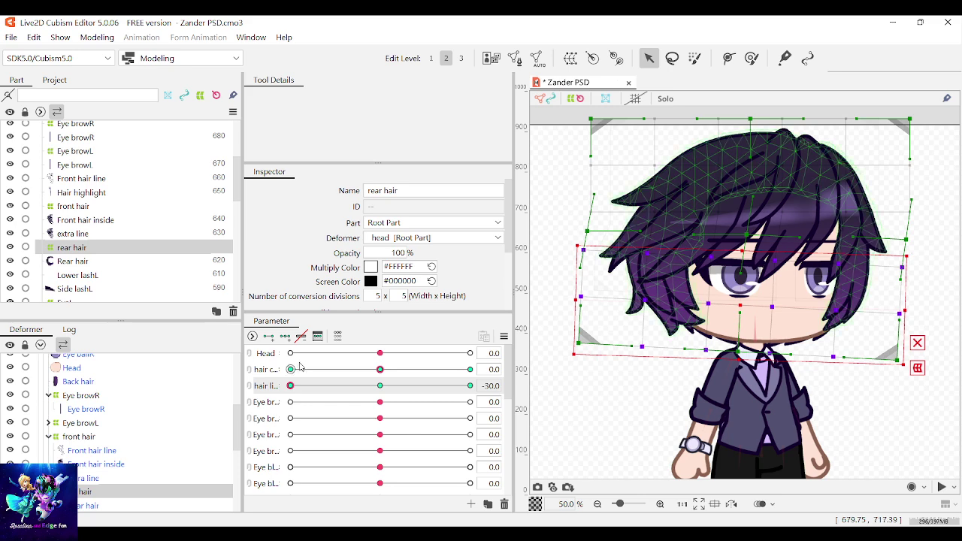
{"action": "left_click_drag", "start_coordinate": [290, 386], "coordinate": [469, 386]}
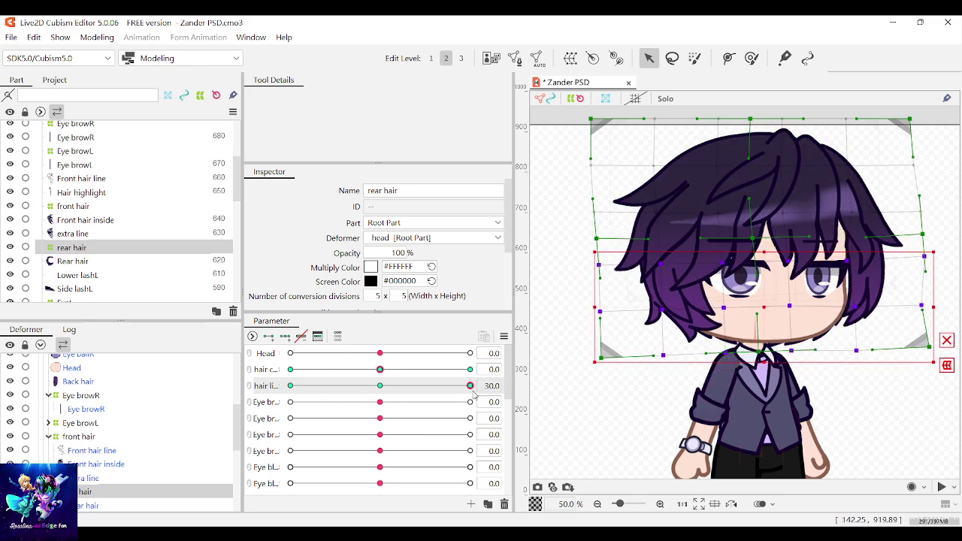
{"action": "left_click_drag", "start_coordinate": [470, 387], "coordinate": [396, 393]}
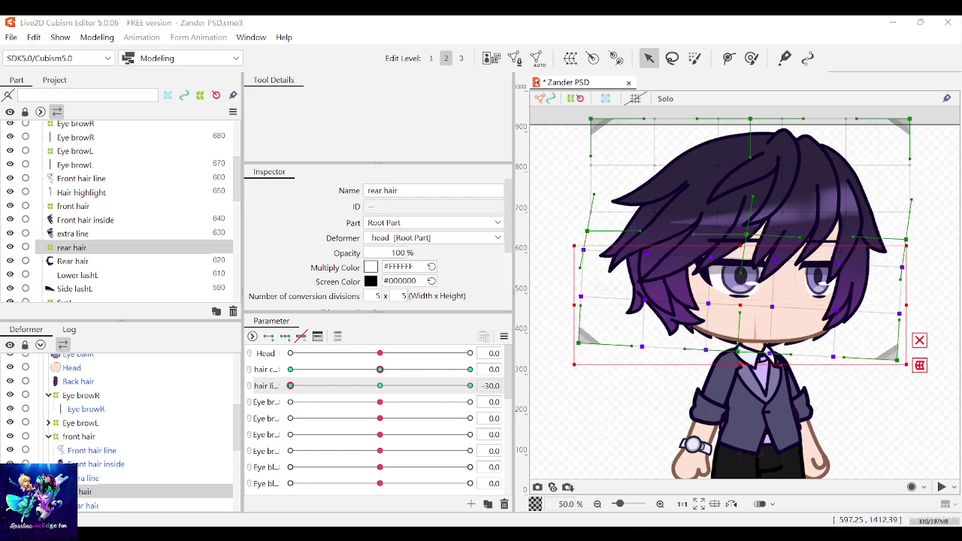
{"action": "left_click", "coordinate": [567, 21]}
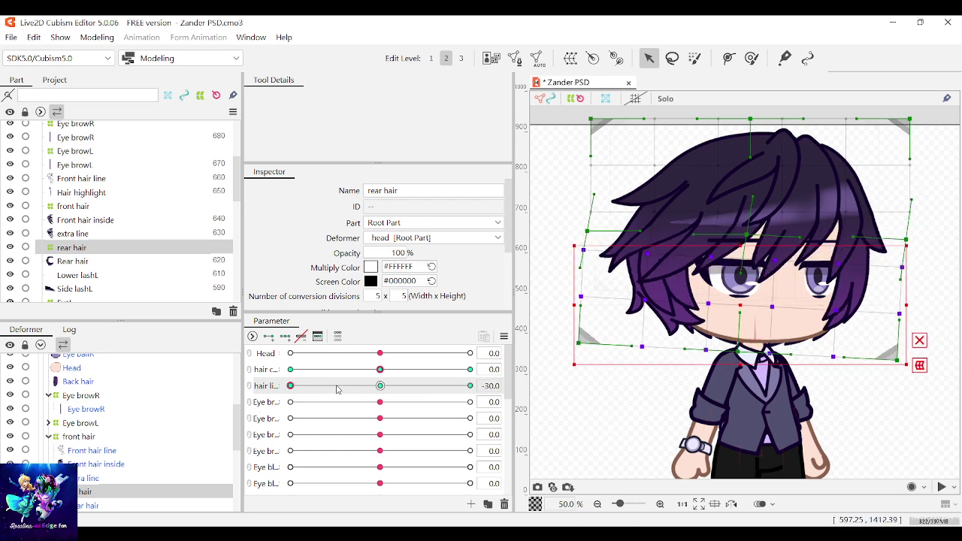
{"action": "left_click_drag", "start_coordinate": [337, 389], "coordinate": [505, 396]}
With hair c... and hair li... both at 30, shift the lower three rows of rear hair points right, rotate them slightly counterclockwise, and test hair li..
{"action": "left_click", "coordinate": [468, 370]}
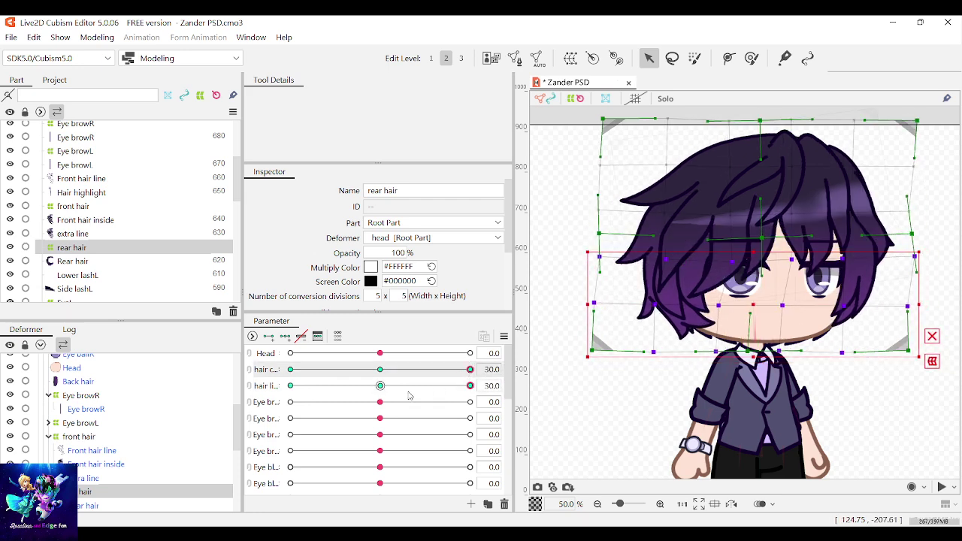
{"action": "left_click", "coordinate": [385, 390]}
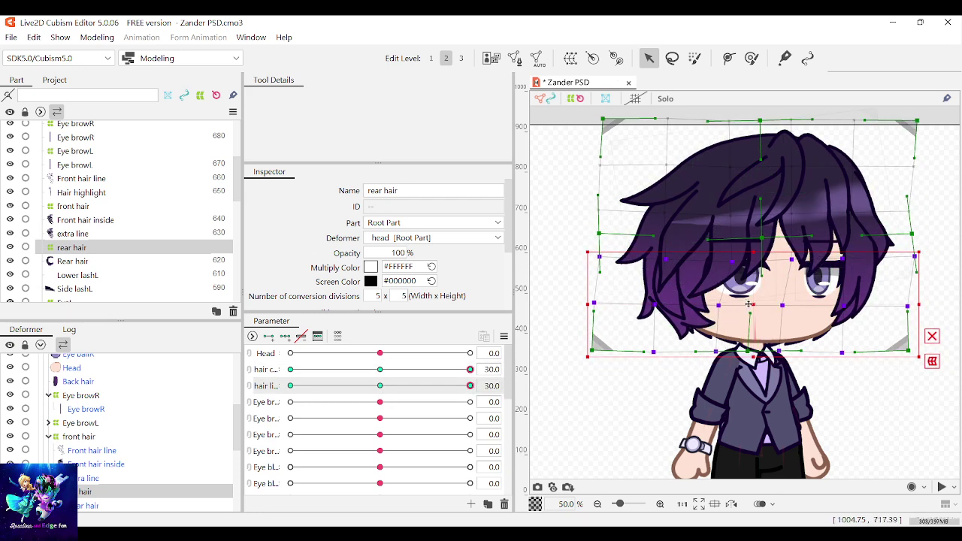
{"action": "left_click_drag", "start_coordinate": [748, 304], "coordinate": [754, 304]}
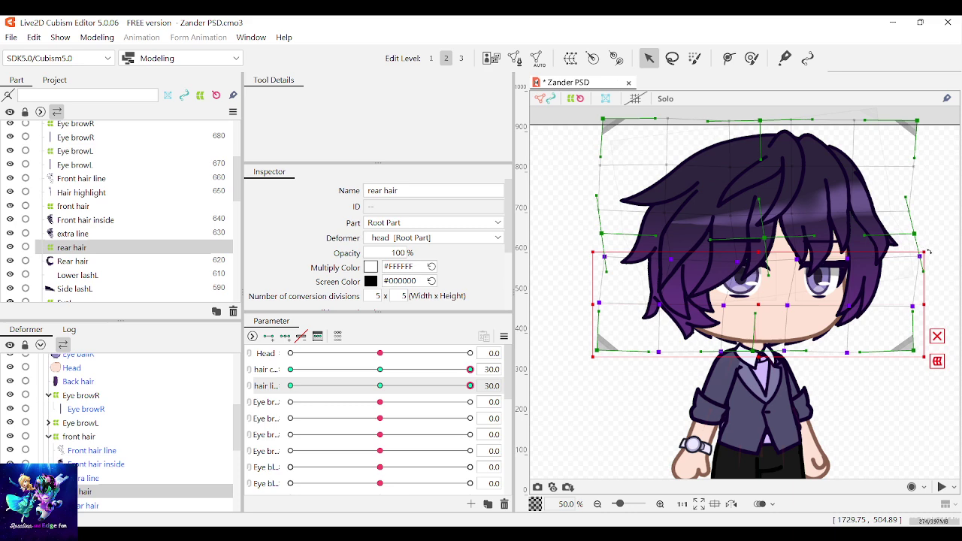
{"action": "left_click_drag", "start_coordinate": [929, 253], "coordinate": [927, 247]}
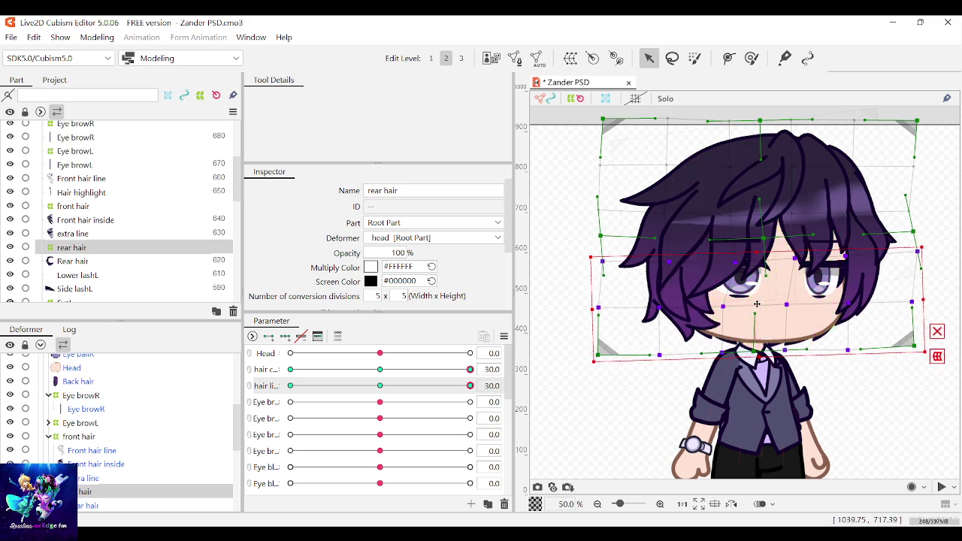
{"action": "left_click_drag", "start_coordinate": [756, 303], "coordinate": [754, 308]}
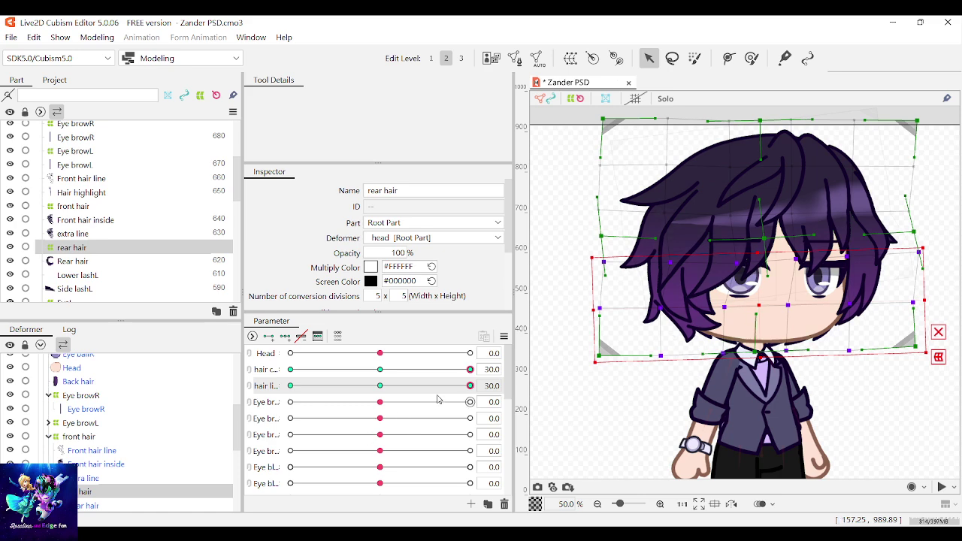
{"action": "left_click_drag", "start_coordinate": [471, 387], "coordinate": [697, 384]}
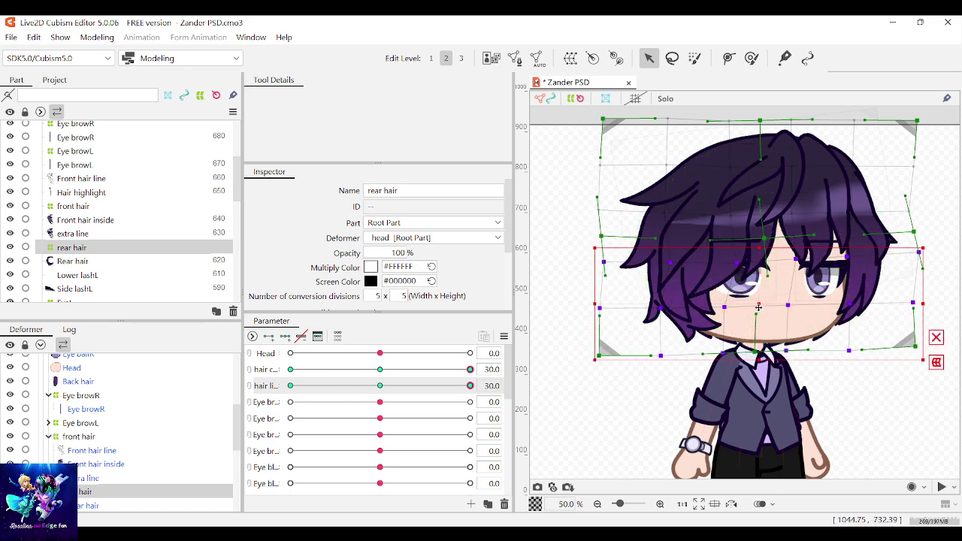
{"action": "left_click_drag", "start_coordinate": [758, 307], "coordinate": [764, 307]}
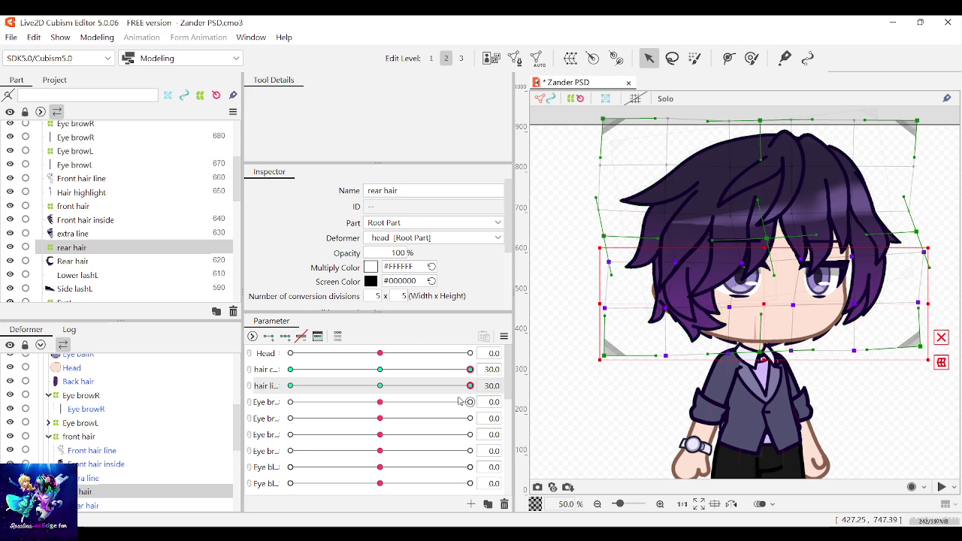
{"action": "left_click_drag", "start_coordinate": [470, 385], "coordinate": [522, 385]}
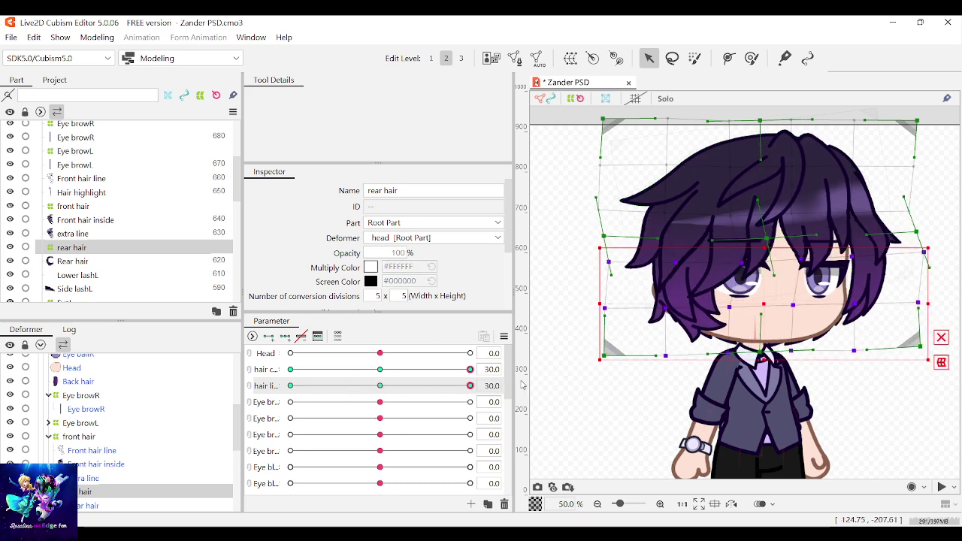
Bend the rear hair's lower rows with a temporary warp, moving the middle and lower centre right and the upper right corner left; test hair li..
{"action": "left_click", "coordinate": [941, 362]}
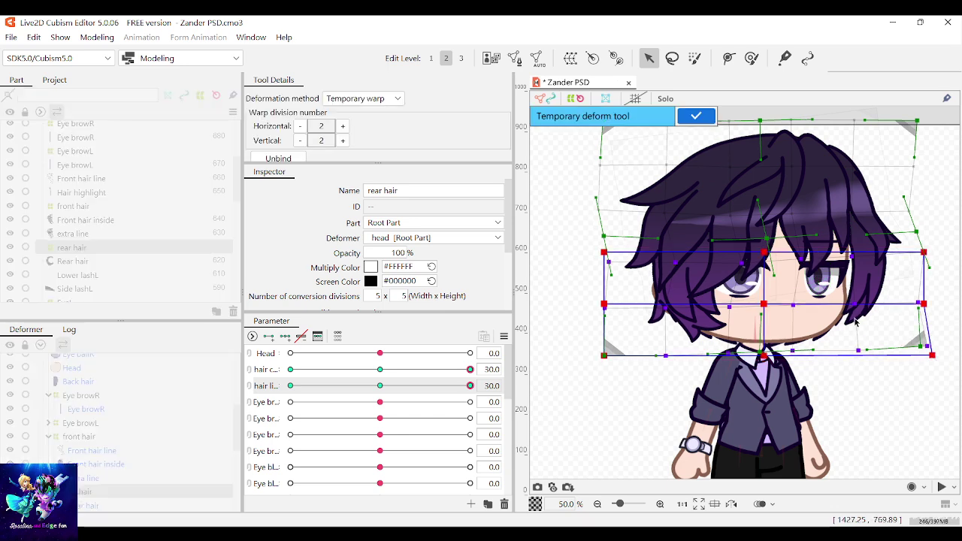
{"action": "left_click_drag", "start_coordinate": [767, 308], "coordinate": [772, 309]}
{"action": "left_click_drag", "start_coordinate": [764, 352], "coordinate": [781, 359]}
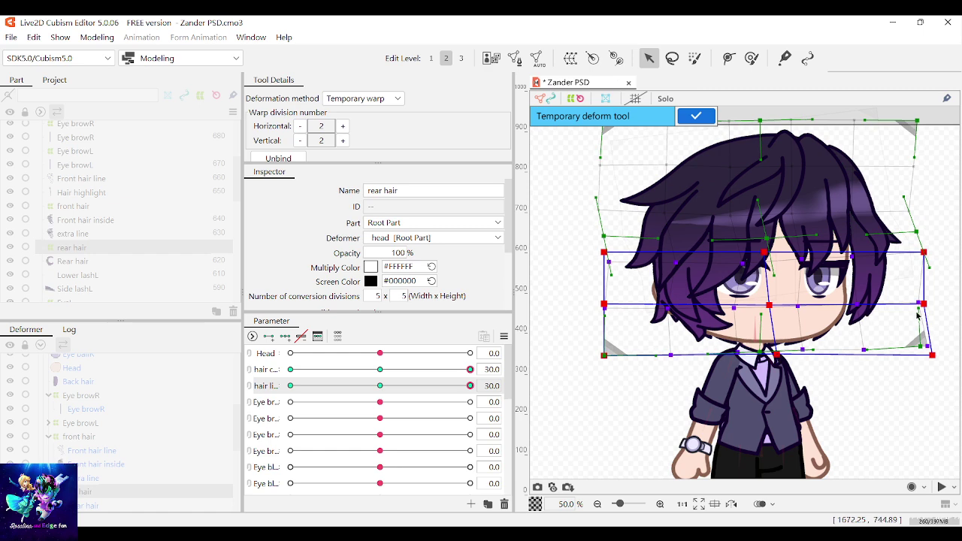
{"action": "left_click_drag", "start_coordinate": [924, 307], "coordinate": [928, 302]}
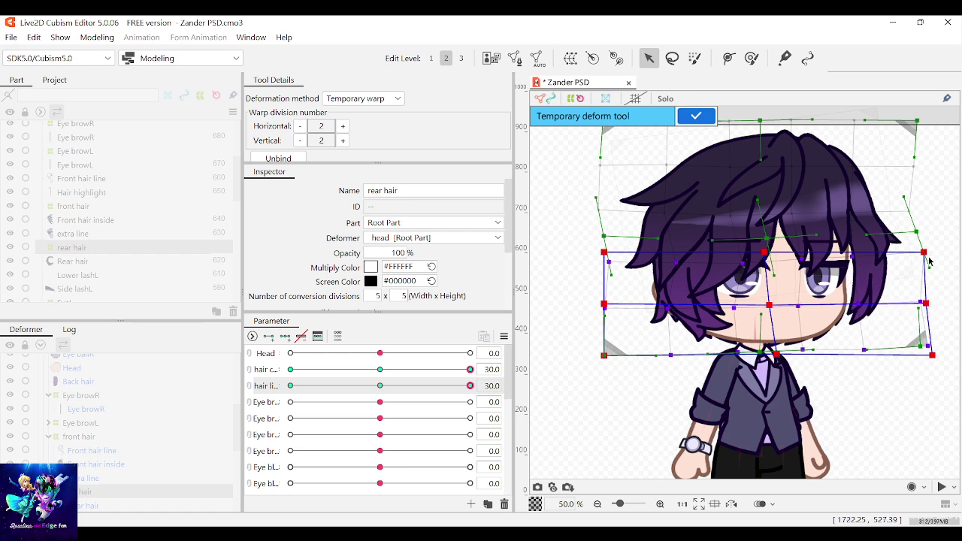
{"action": "mouse_move", "coordinate": [924, 254]}
{"action": "left_mouse_down"}
{"action": "mouse_move", "coordinate": [898, 255]}
{"action": "mouse_move", "coordinate": [922, 256]}
{"action": "left_mouse_up"}
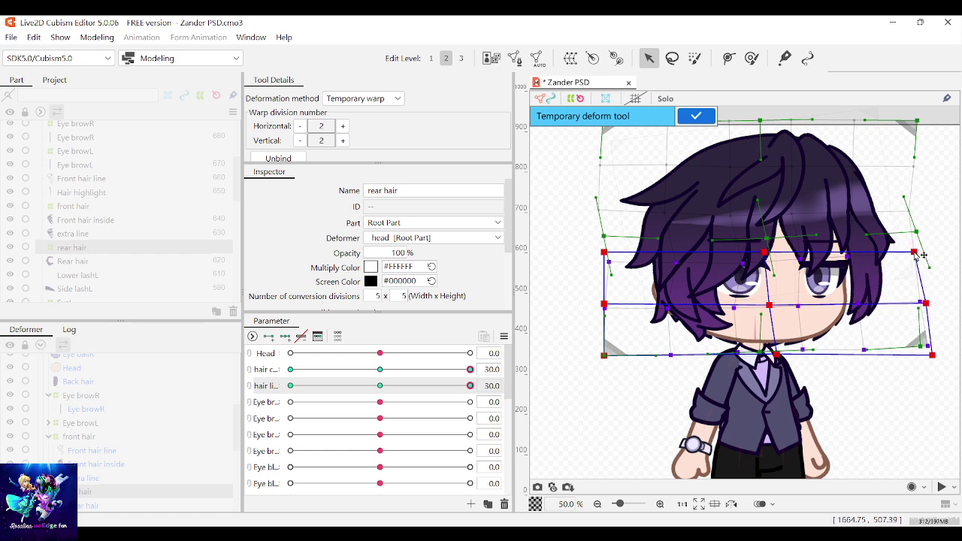
{"action": "left_click", "coordinate": [695, 118]}
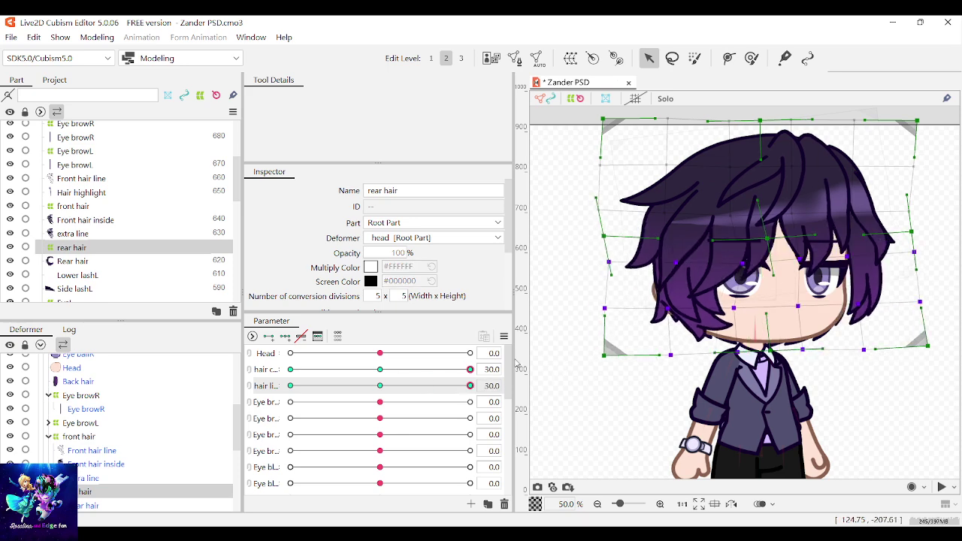
{"action": "left_click_drag", "start_coordinate": [470, 385], "coordinate": [622, 337]}
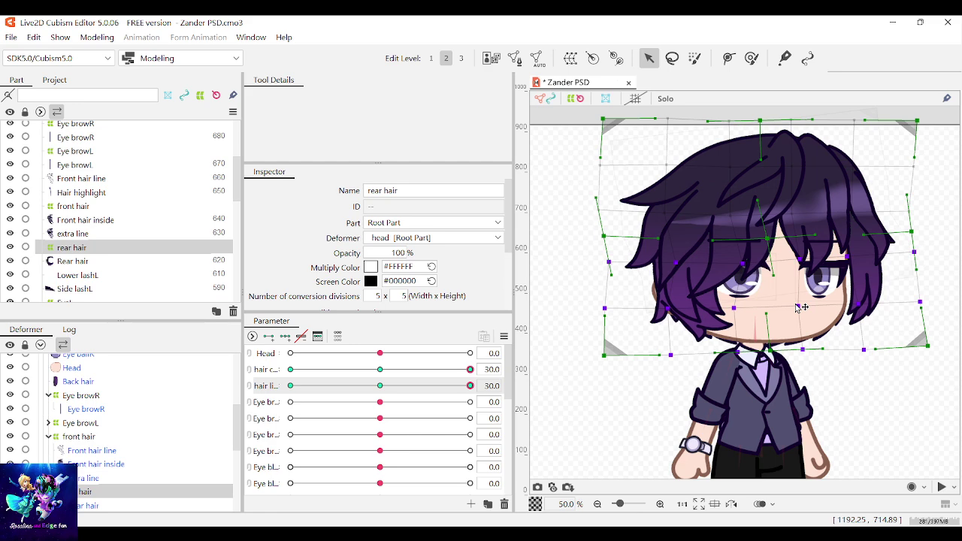
Reselect the rear hair deformer's lower three rows of points, nudge them left, test hair li..., and shift them back right
{"action": "left_click", "coordinate": [823, 283]}
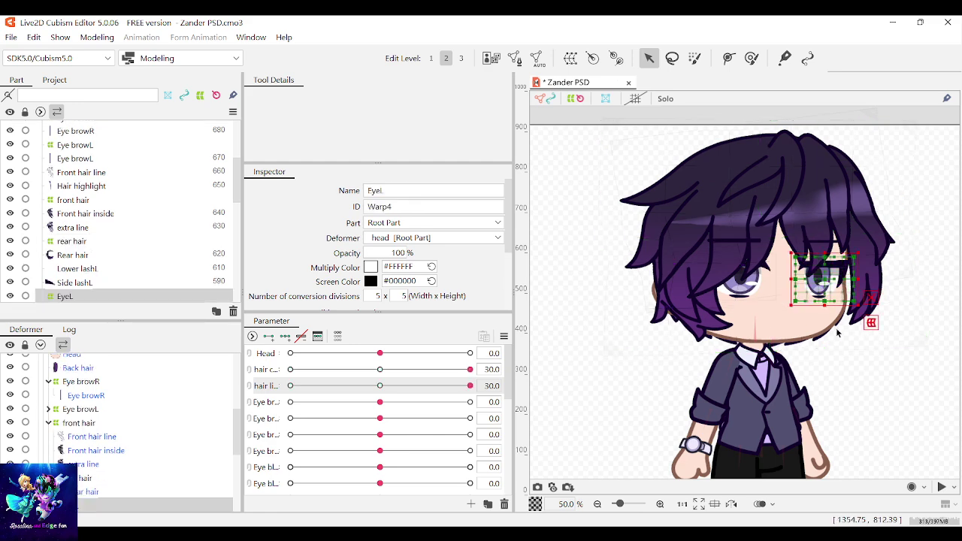
{"action": "left_click", "coordinate": [616, 200]}
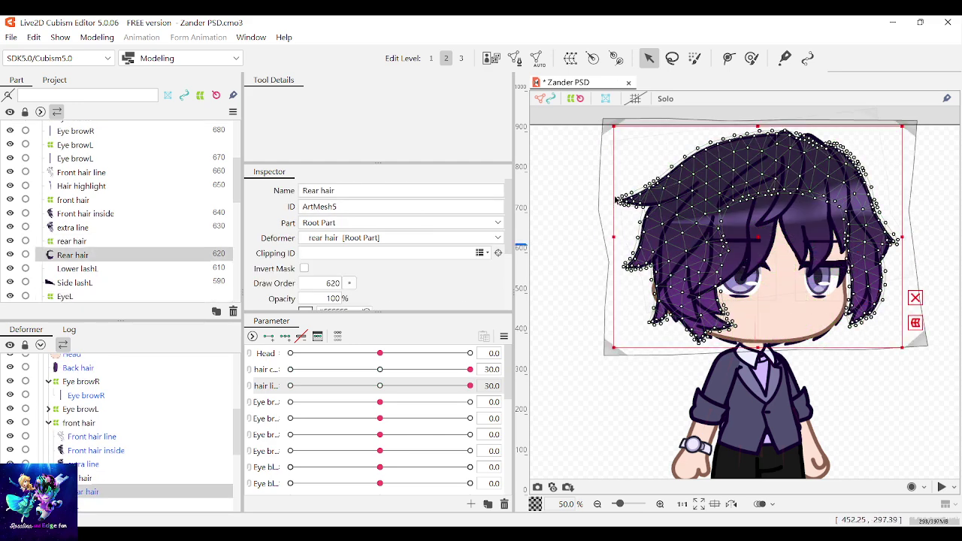
{"action": "left_click", "coordinate": [602, 128]}
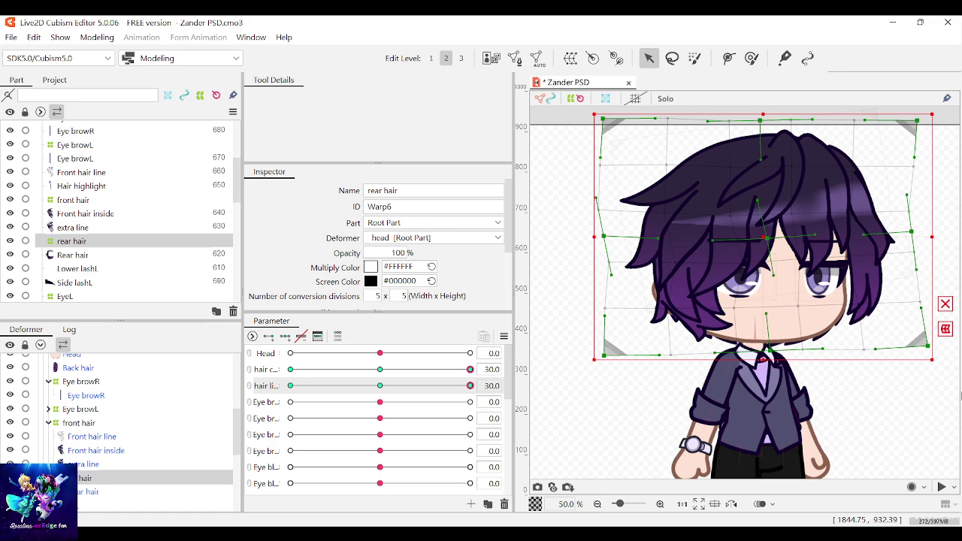
{"action": "left_click_drag", "start_coordinate": [937, 391], "coordinate": [592, 248]}
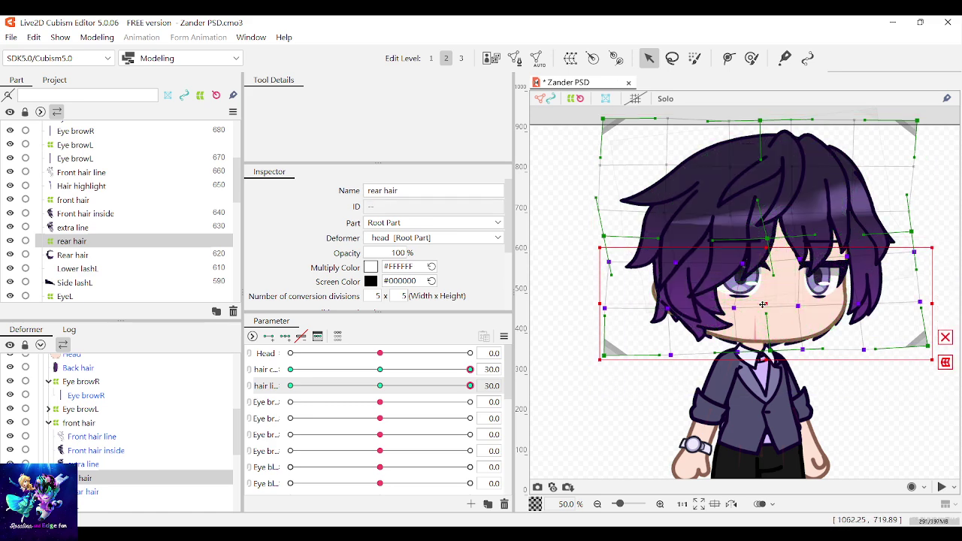
{"action": "left_click_drag", "start_coordinate": [763, 304], "coordinate": [758, 304]}
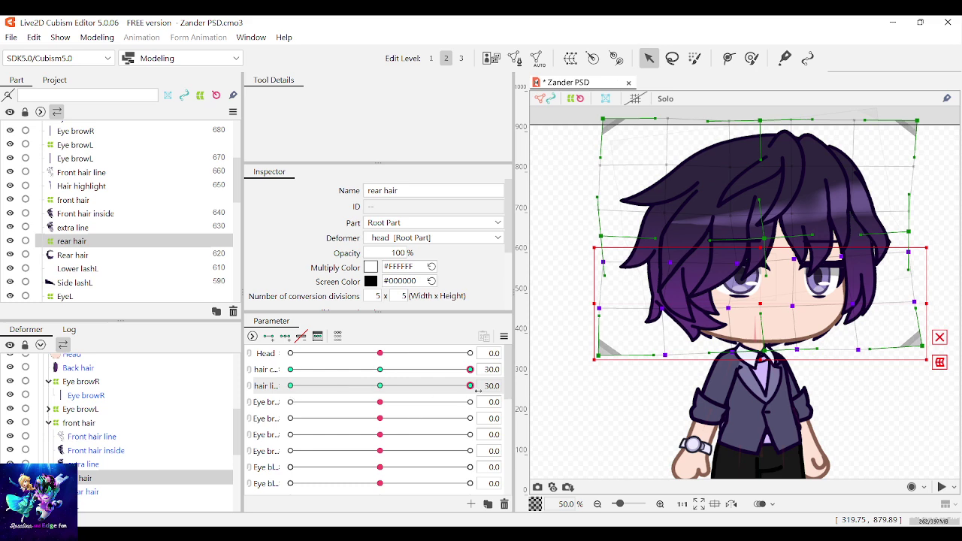
{"action": "left_click_drag", "start_coordinate": [470, 386], "coordinate": [577, 373]}
{"action": "left_click_drag", "start_coordinate": [761, 305], "coordinate": [766, 305]}
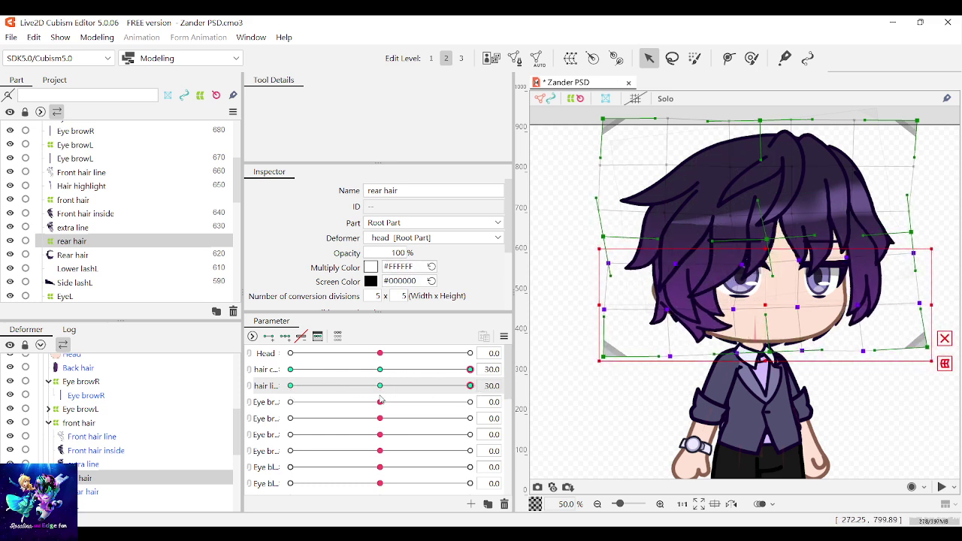
With hair c... at 30 and hair li... at -30, shift the selected rear hair points left, rotate them slightly clockwise, and test hair li..
{"action": "left_click_drag", "start_coordinate": [471, 387], "coordinate": [290, 385]}
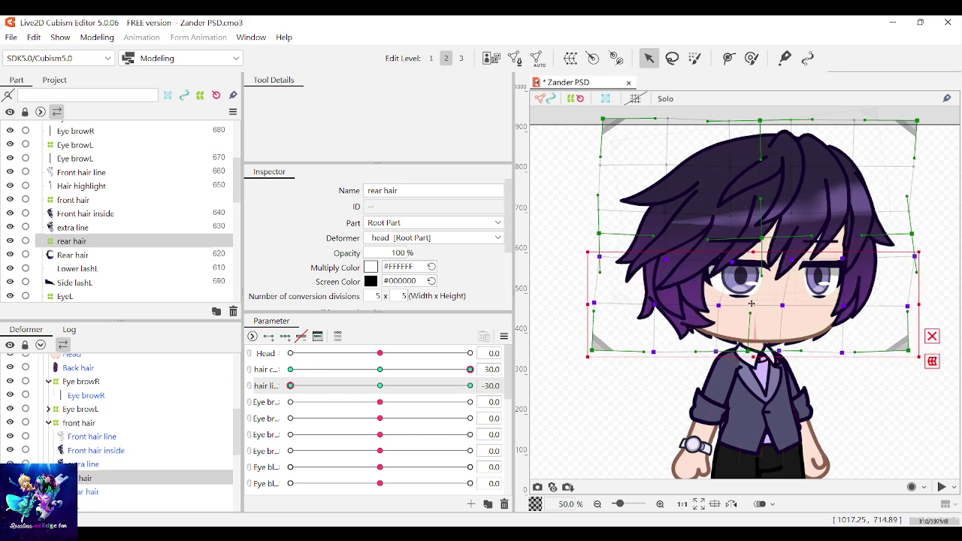
{"action": "left_click_drag", "start_coordinate": [751, 304], "coordinate": [739, 304]}
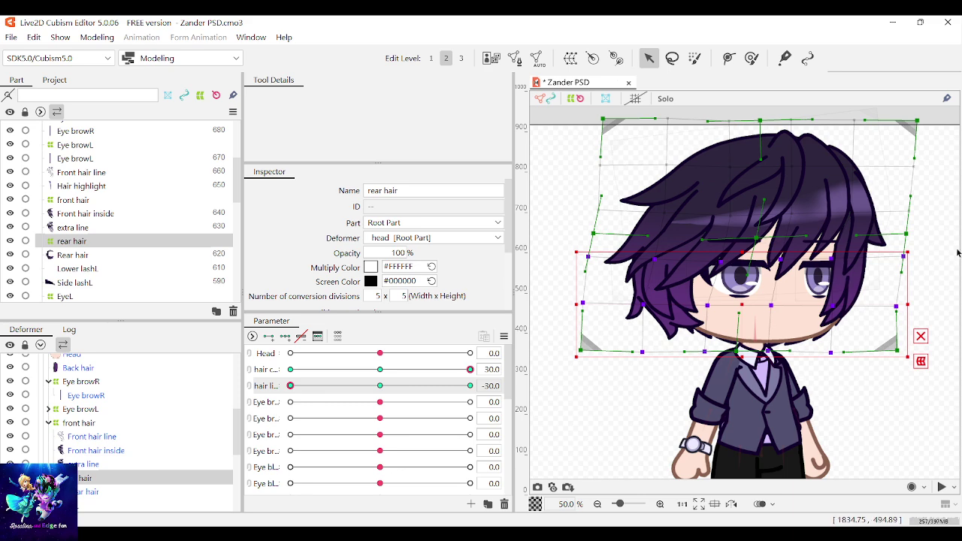
{"action": "left_click_drag", "start_coordinate": [912, 250], "coordinate": [918, 256]}
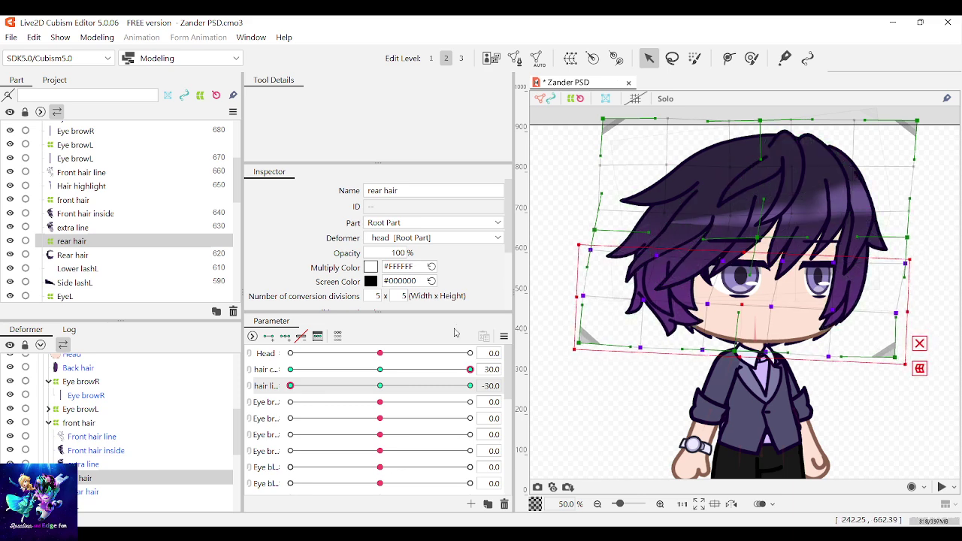
{"action": "left_click_drag", "start_coordinate": [295, 386], "coordinate": [497, 390]}
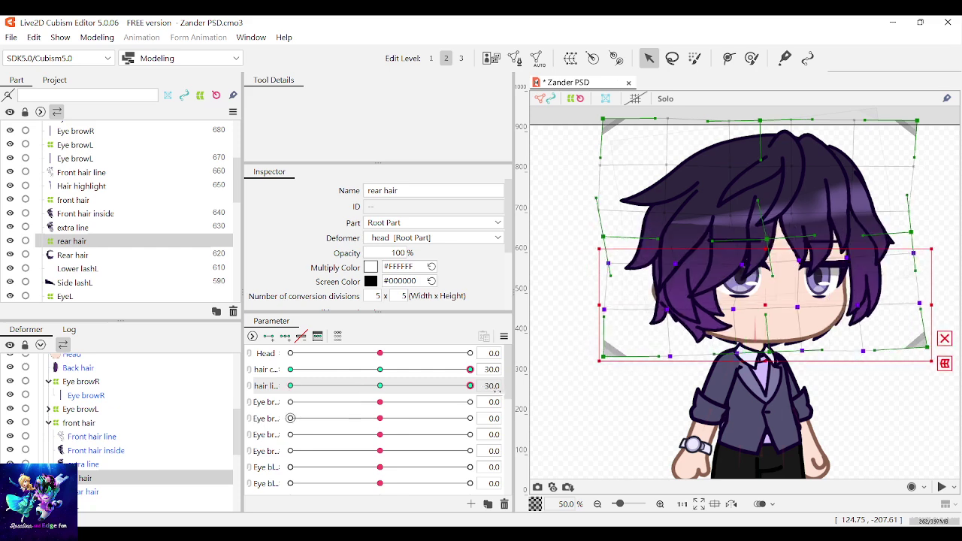
{"action": "left_click", "coordinate": [290, 386]}
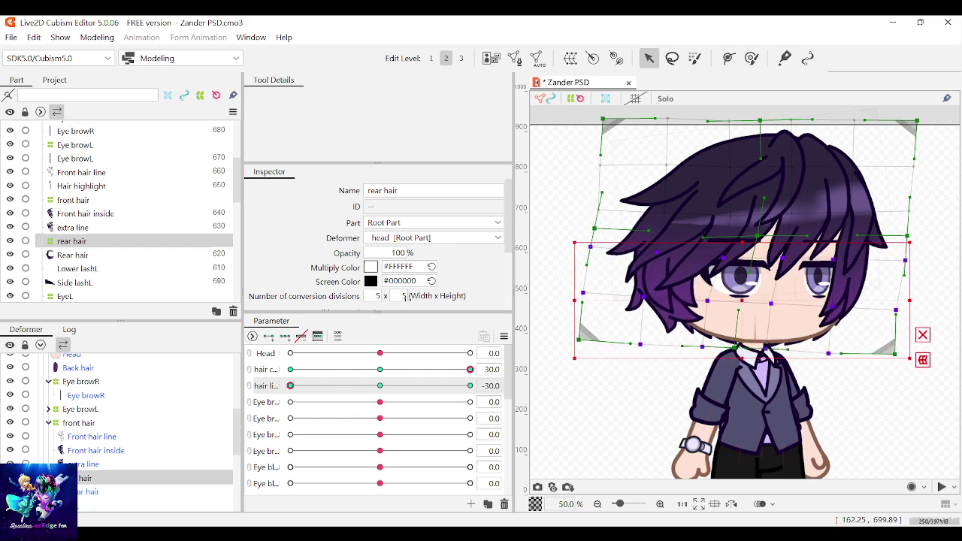
{"action": "left_click_drag", "start_coordinate": [292, 386], "coordinate": [528, 365]}
With hair c... at -30 and hair li... at 30, shift the lower rear hair points slightly right and rotate them slightly counterclockwise
{"action": "left_click", "coordinate": [290, 369]}
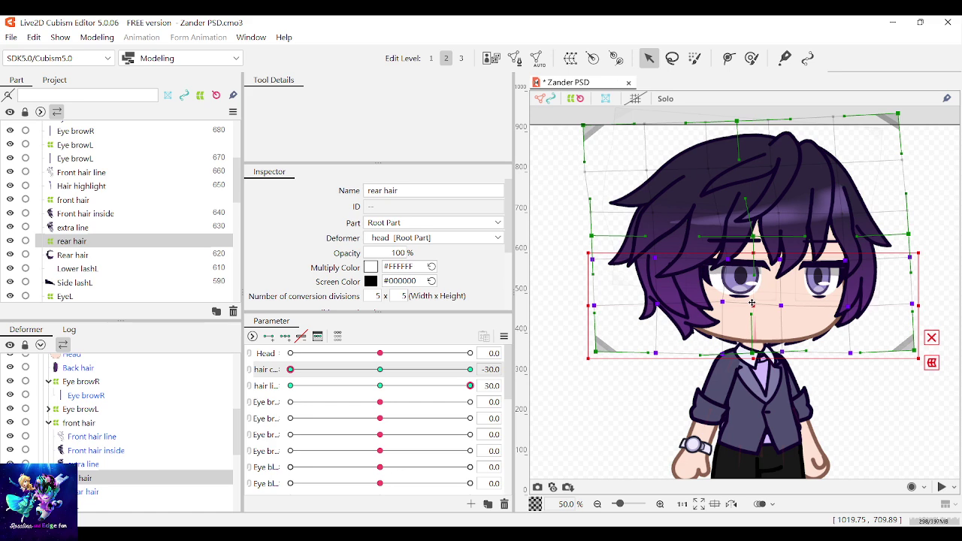
{"action": "left_click_drag", "start_coordinate": [753, 302], "coordinate": [755, 302]}
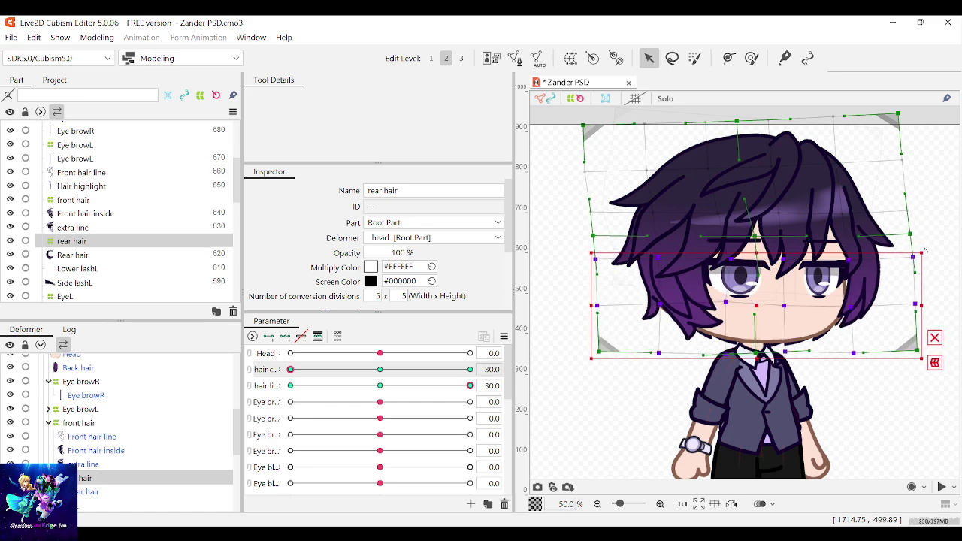
{"action": "left_click_drag", "start_coordinate": [925, 251], "coordinate": [923, 245]}
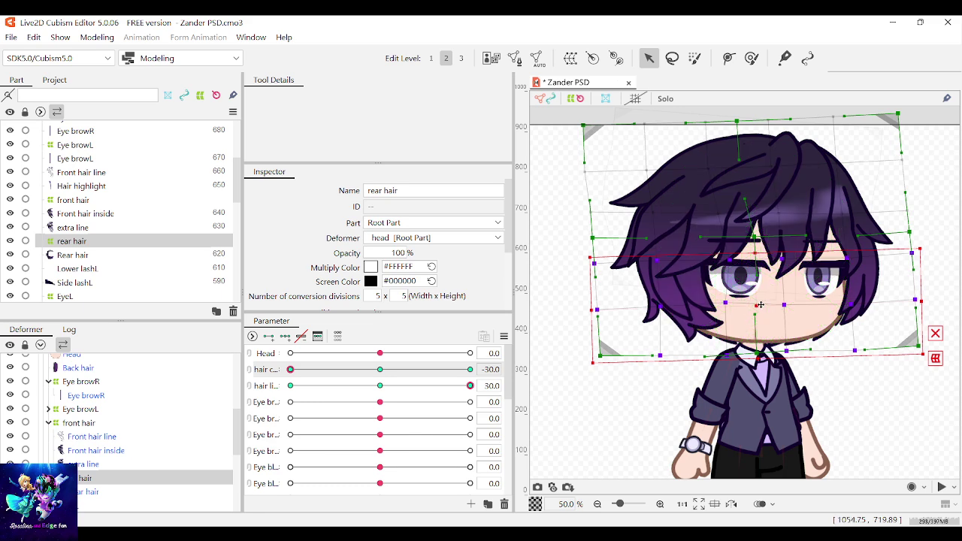
{"action": "left_click_drag", "start_coordinate": [758, 304], "coordinate": [759, 305]}
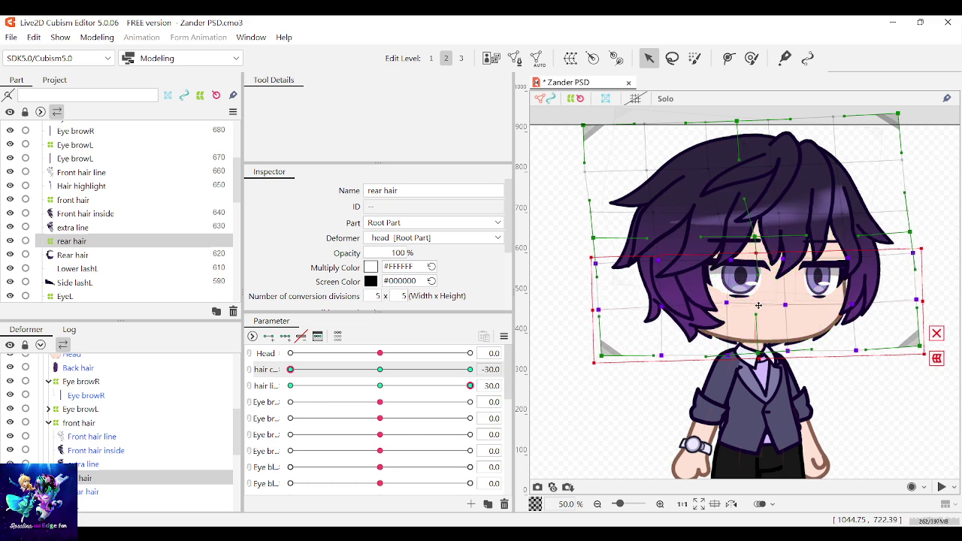
{"action": "left_click", "coordinate": [467, 386]}
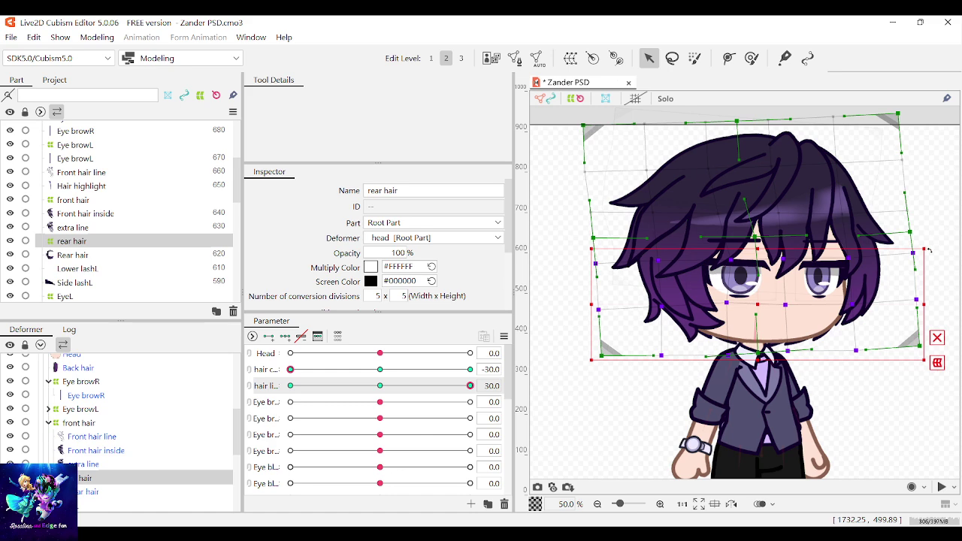
Rotate the selected rear hair points further counterclockwise and shift them a little more right at the same pose
{"action": "left_click_drag", "start_coordinate": [928, 250], "coordinate": [928, 247]}
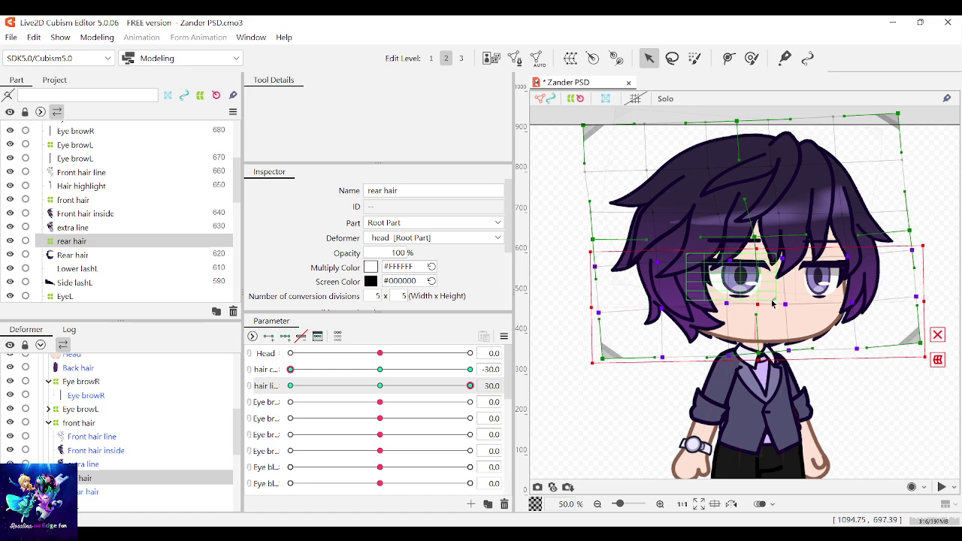
{"action": "left_click_drag", "start_coordinate": [762, 306], "coordinate": [767, 306]}
{"action": "left_click_drag", "start_coordinate": [932, 244], "coordinate": [931, 239]}
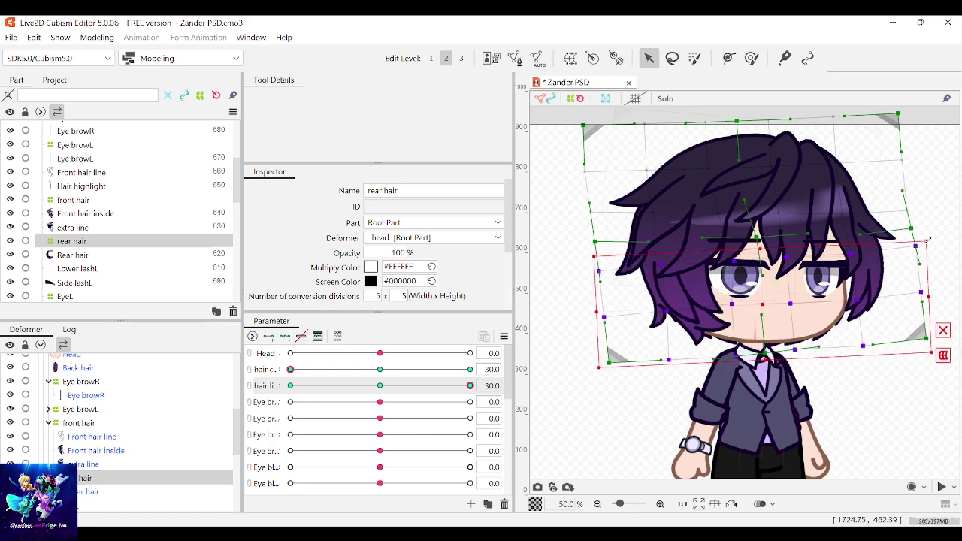
{"action": "left_click_drag", "start_coordinate": [760, 305], "coordinate": [761, 304]}
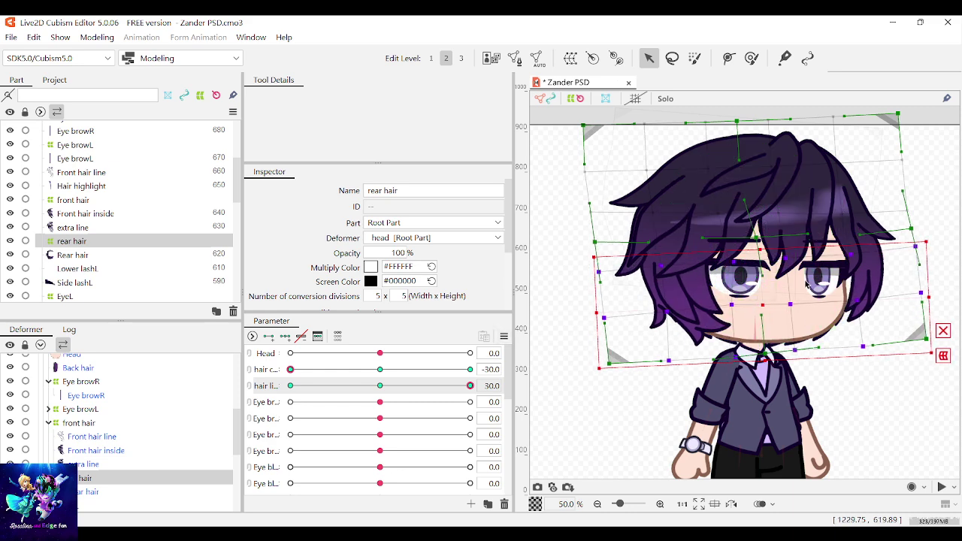
{"action": "left_click_drag", "start_coordinate": [931, 240], "coordinate": [925, 239]}
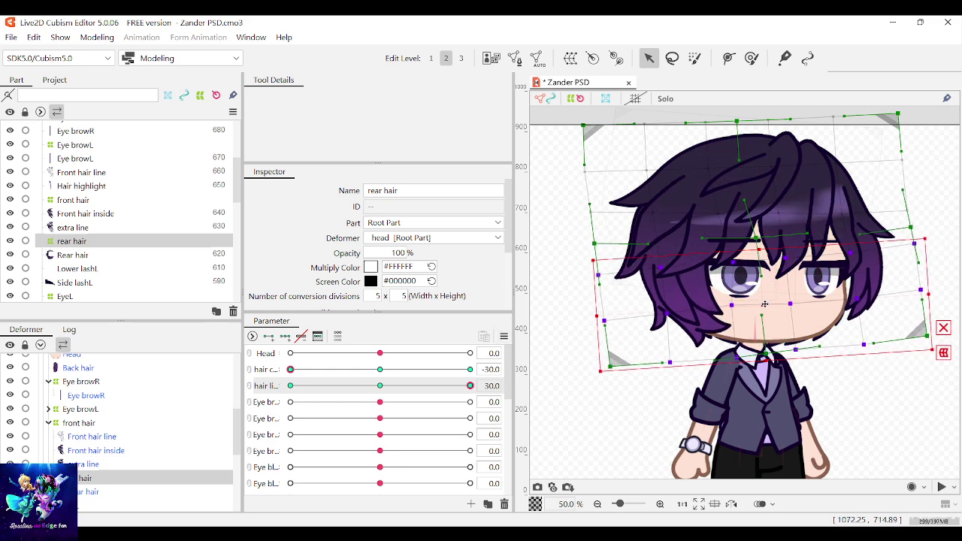
Move the selected rear hair points further right, test hair li..., and rotate the points slightly back clockwise at hair li... 30
{"action": "mouse_move", "coordinate": [469, 385]}
{"action": "left_mouse_down"}
{"action": "mouse_move", "coordinate": [304, 392]}
{"action": "mouse_move", "coordinate": [469, 386]}
{"action": "left_mouse_up"}
{"action": "left_click_drag", "start_coordinate": [759, 309], "coordinate": [767, 309]}
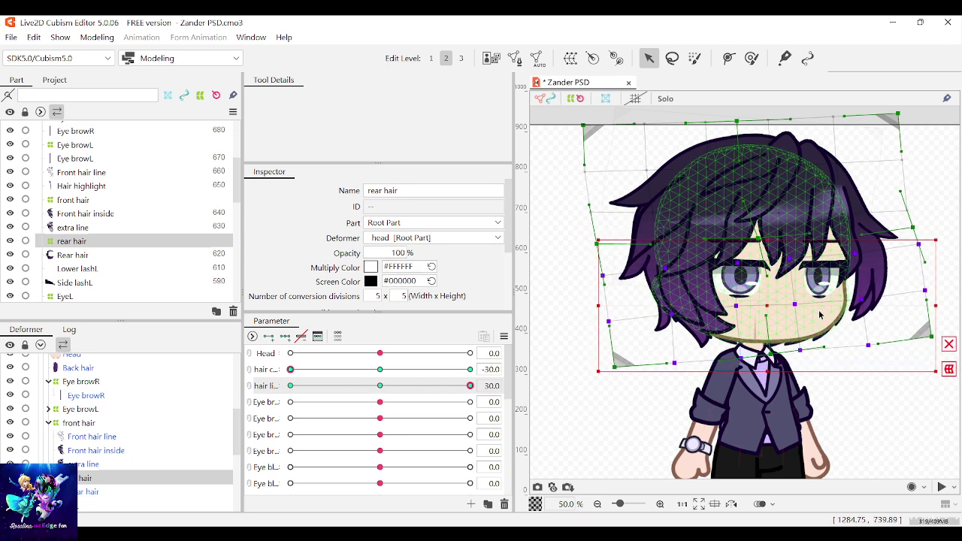
{"action": "left_click_drag", "start_coordinate": [471, 387], "coordinate": [570, 382]}
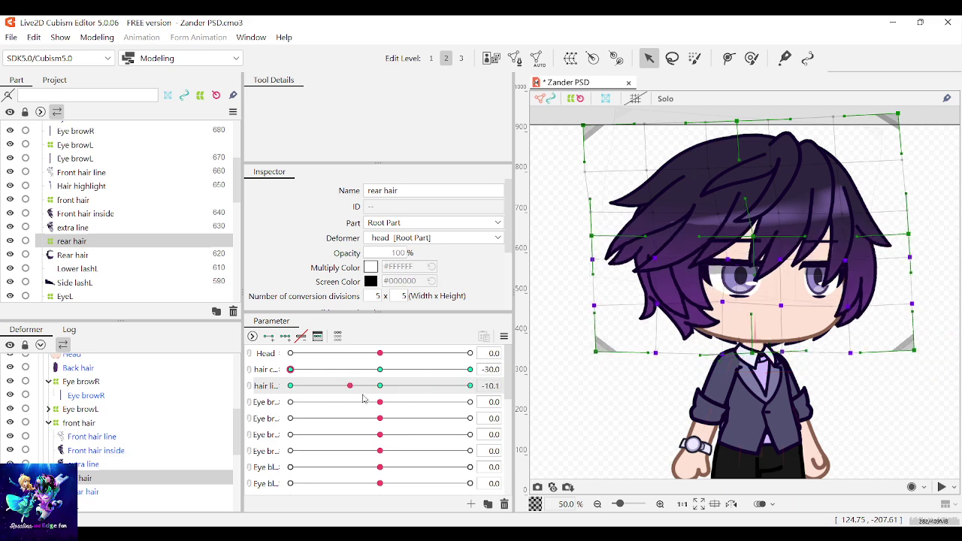
{"action": "left_click_drag", "start_coordinate": [939, 239], "coordinate": [941, 244]}
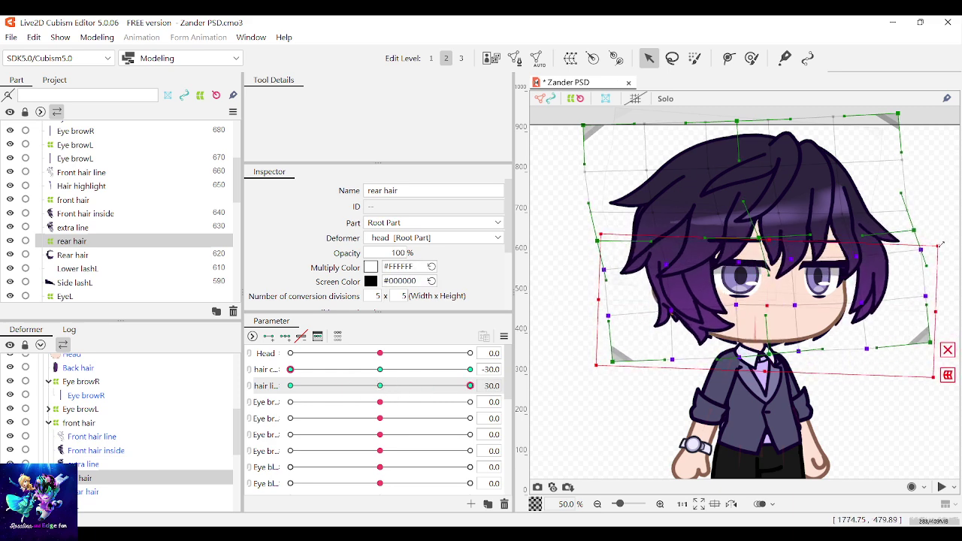
With hair c... and hair li... both at -30, shift the lower rear hair points left, rotate them slightly clockwise, and test hair li..
{"action": "left_click_drag", "start_coordinate": [468, 386], "coordinate": [224, 384]}
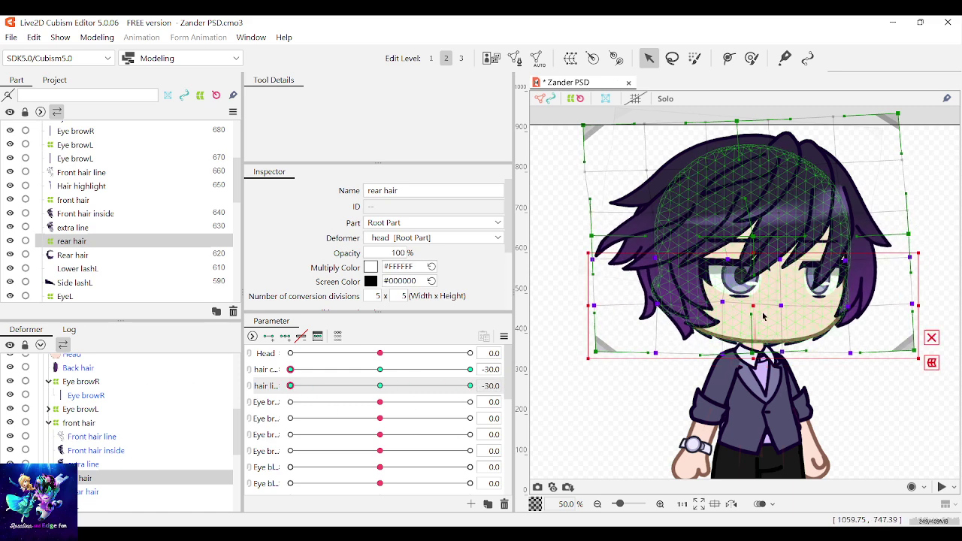
{"action": "left_click_drag", "start_coordinate": [754, 305], "coordinate": [732, 306]}
{"action": "left_click_drag", "start_coordinate": [894, 259], "coordinate": [905, 260]}
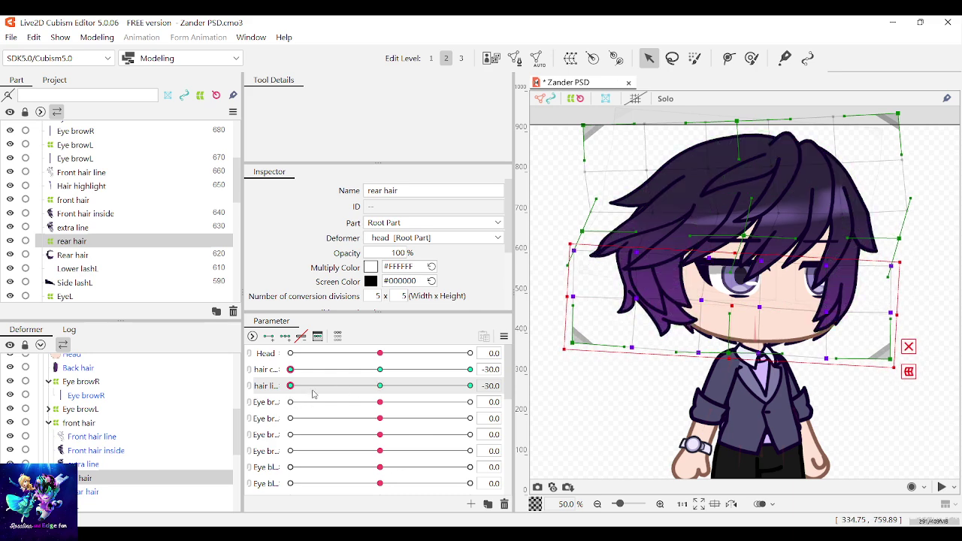
{"action": "left_click_drag", "start_coordinate": [469, 386], "coordinate": [290, 385]}
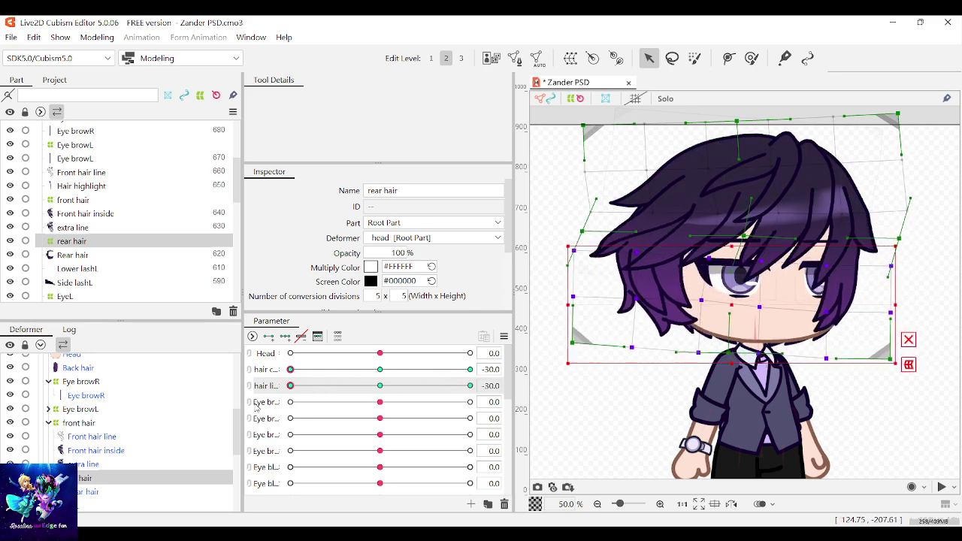
Select the rear hair deformer's lower left points, shift them slightly left with a small clockwise rotation, and test both hair parameters
{"action": "left_click_drag", "start_coordinate": [693, 401], "coordinate": [545, 281]}
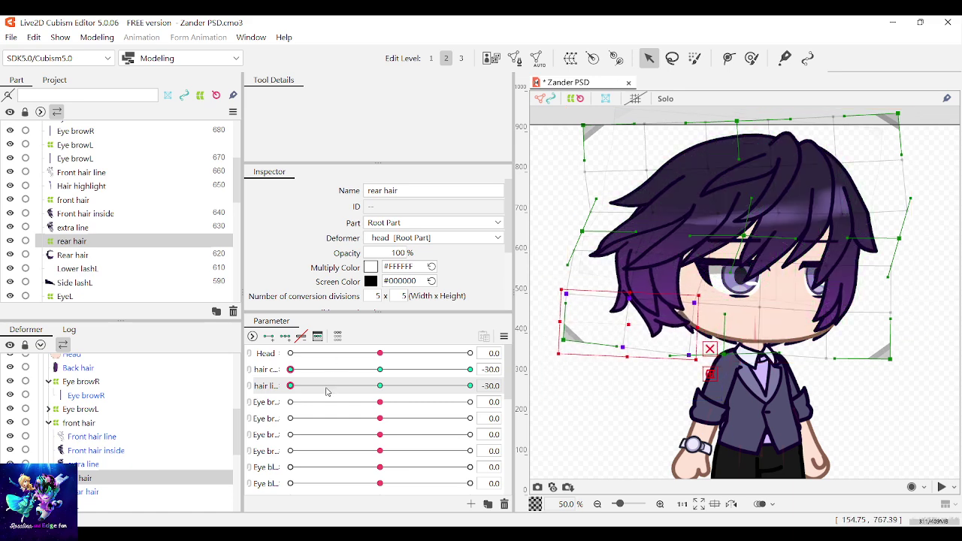
{"action": "left_click_drag", "start_coordinate": [290, 385], "coordinate": [387, 386]}
{"action": "left_click_drag", "start_coordinate": [440, 369], "coordinate": [326, 408]}
Link hair c... and hair li... into one combined parameter grid and move through its poses to test the rear hair
{"action": "left_click", "coordinate": [247, 368]}
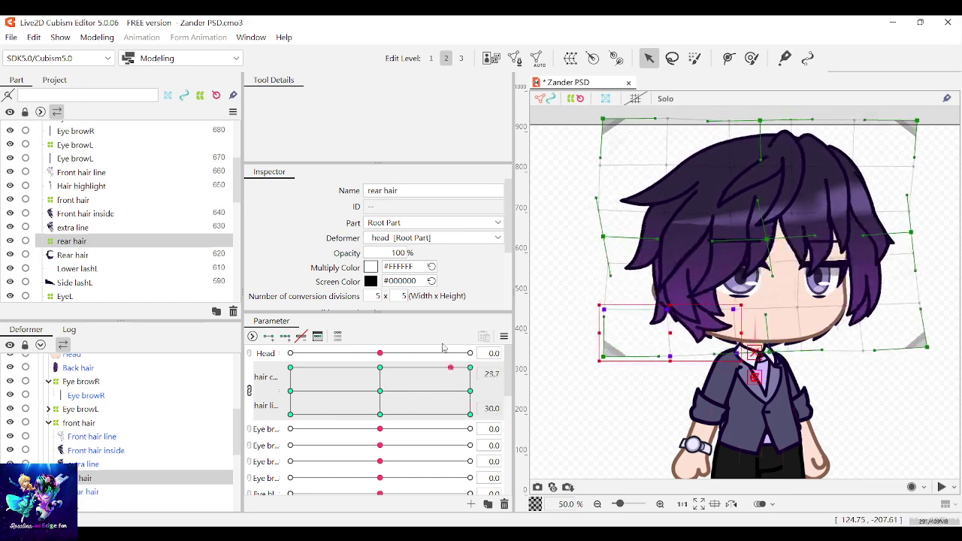
{"action": "left_click_drag", "start_coordinate": [363, 410], "coordinate": [441, 386]}
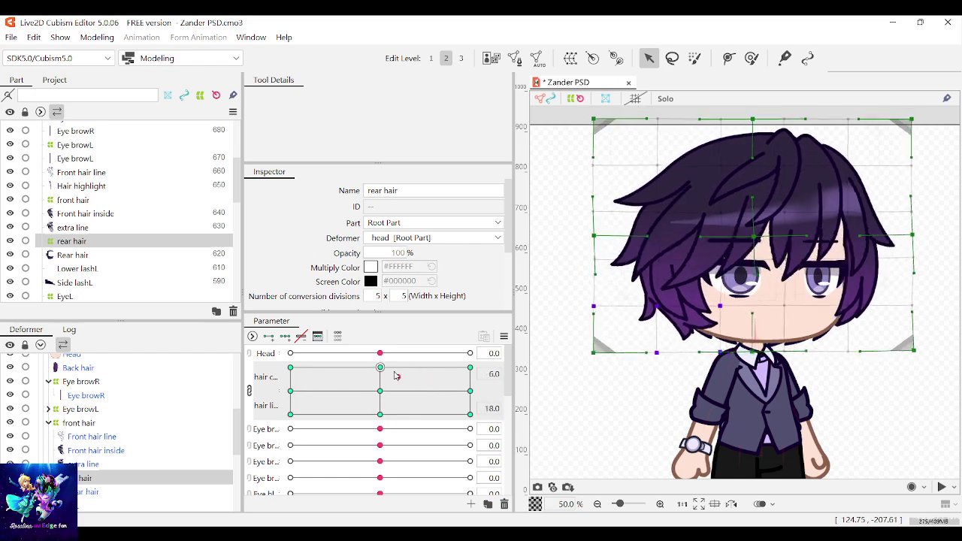
Move the linked hair parameters through the centre, side and corner poses to check the rear hair's deformation
{"action": "left_click_drag", "start_coordinate": [358, 393], "coordinate": [380, 391]}
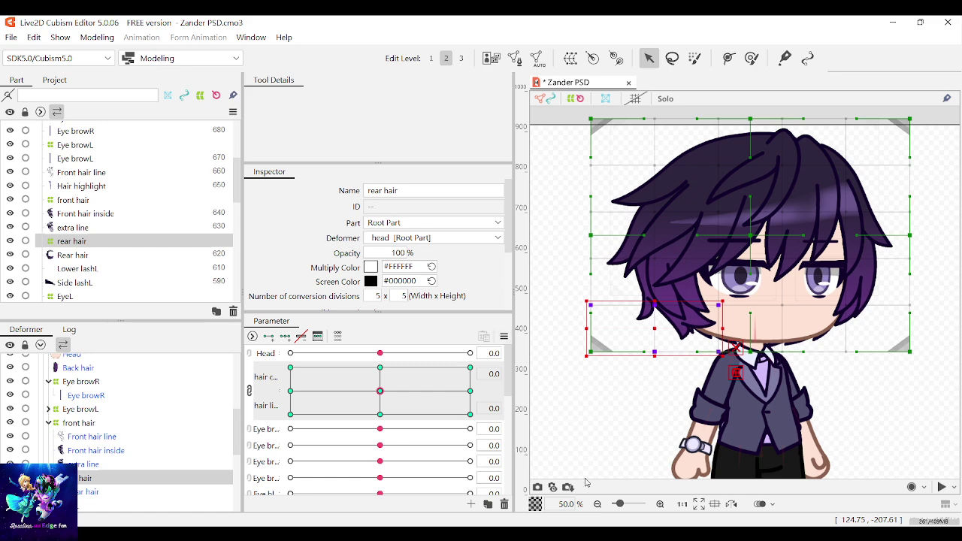
{"action": "left_click", "coordinate": [457, 401]}
{"action": "left_click_drag", "start_coordinate": [380, 390], "coordinate": [459, 402]}
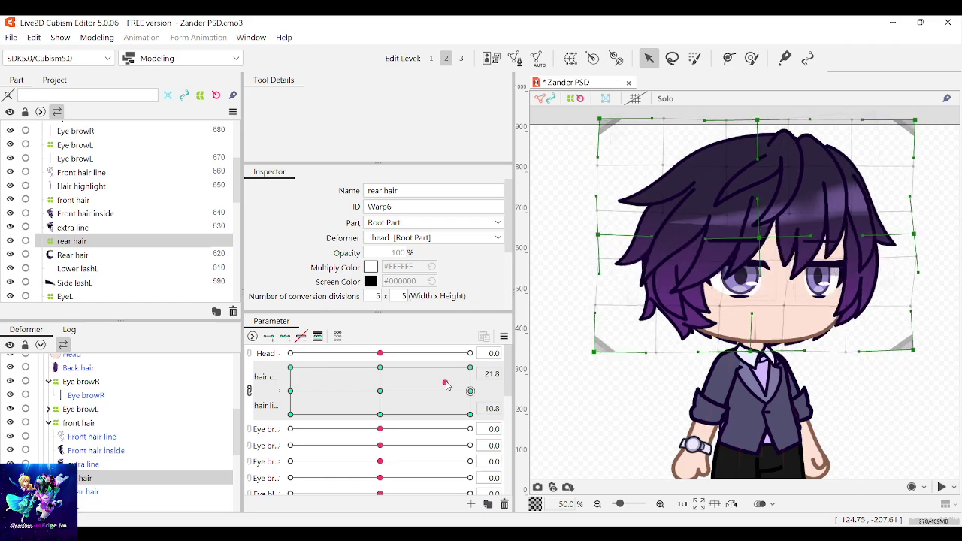
{"action": "left_click_drag", "start_coordinate": [394, 405], "coordinate": [357, 365]}
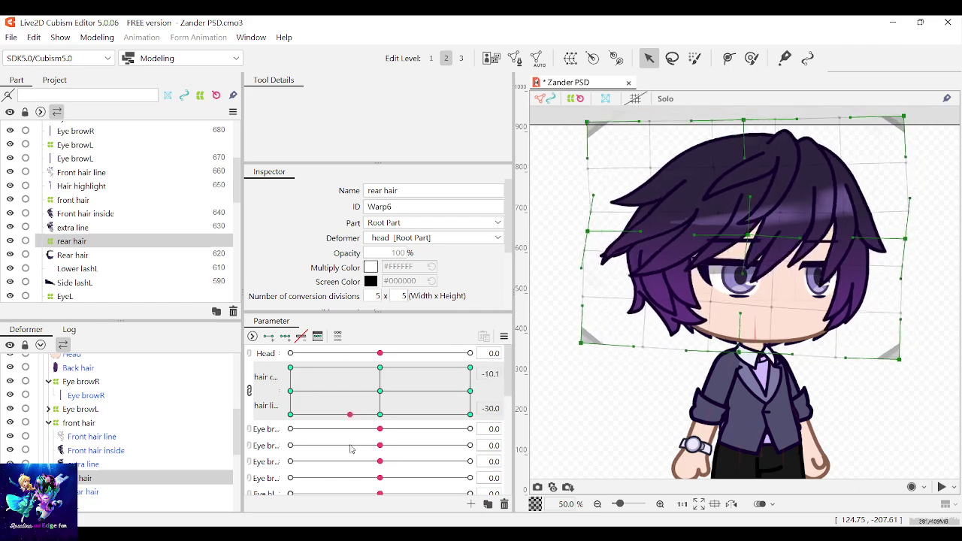
{"action": "left_click_drag", "start_coordinate": [349, 414], "coordinate": [293, 371]}
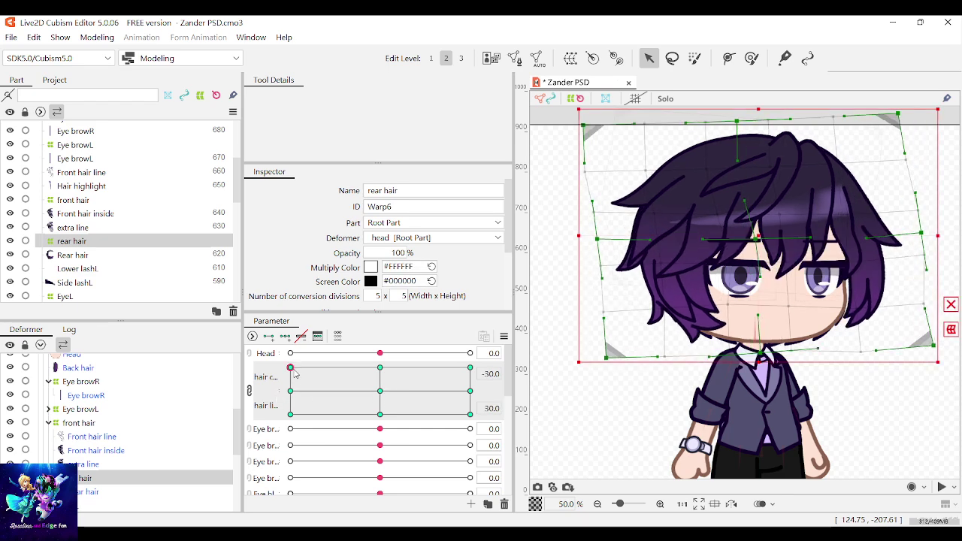
{"action": "left_click", "coordinate": [289, 412]}
{"action": "left_click", "coordinate": [289, 392]}
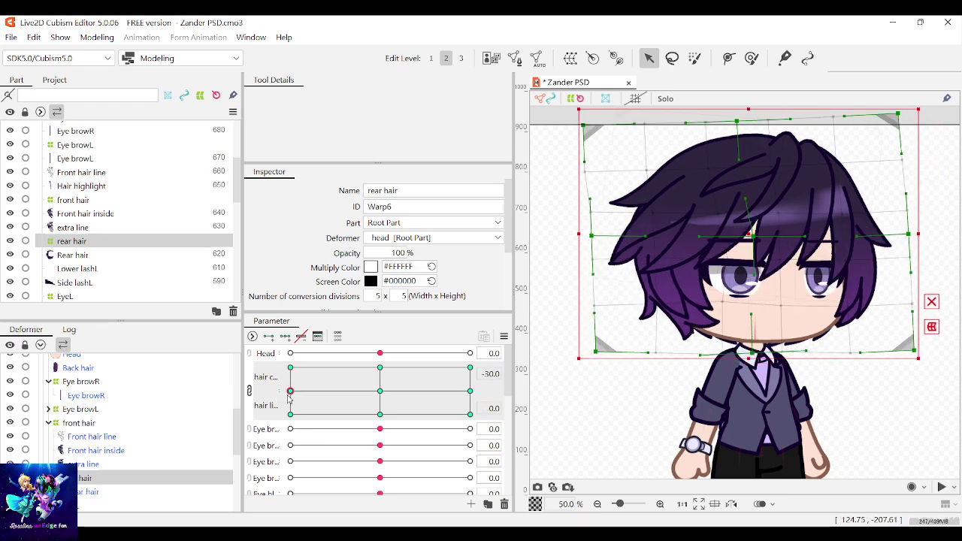
{"action": "left_click", "coordinate": [379, 414]}
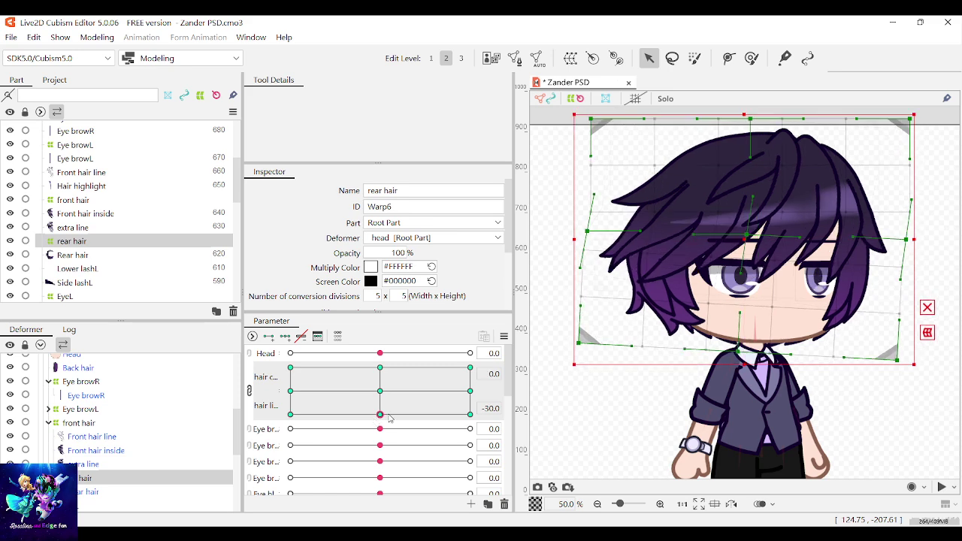
{"action": "left_click", "coordinate": [469, 414]}
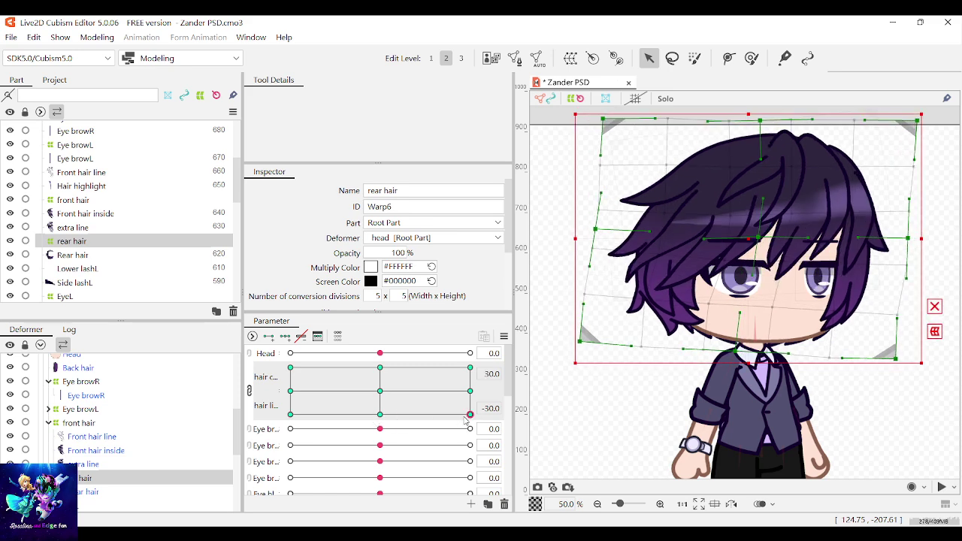
Unlink hair c... and hair li..., set both to 30, then shift the rear hair's lower right points slightly right and rotate them slightly counterclockwise
{"action": "left_click", "coordinate": [250, 391]}
{"action": "left_click", "coordinate": [379, 368]}
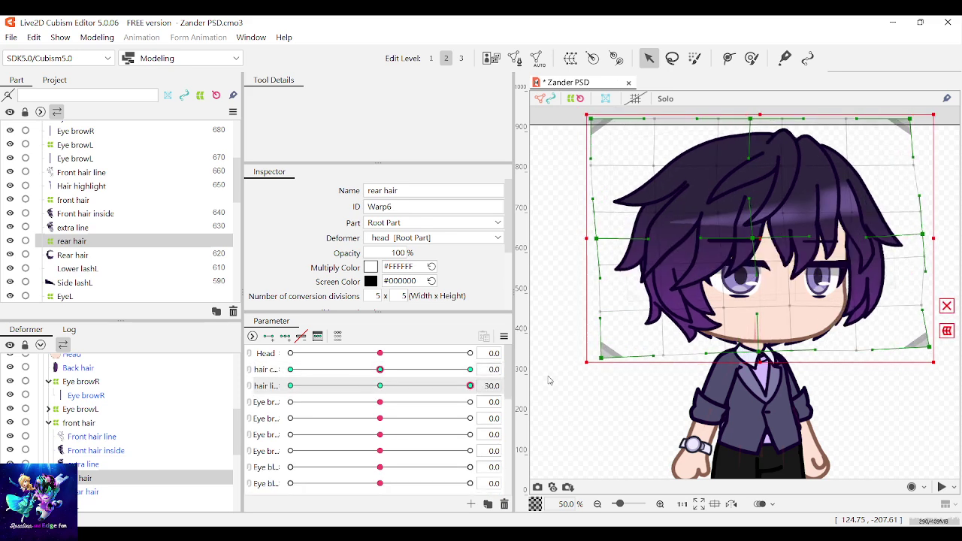
{"action": "left_click", "coordinate": [469, 369]}
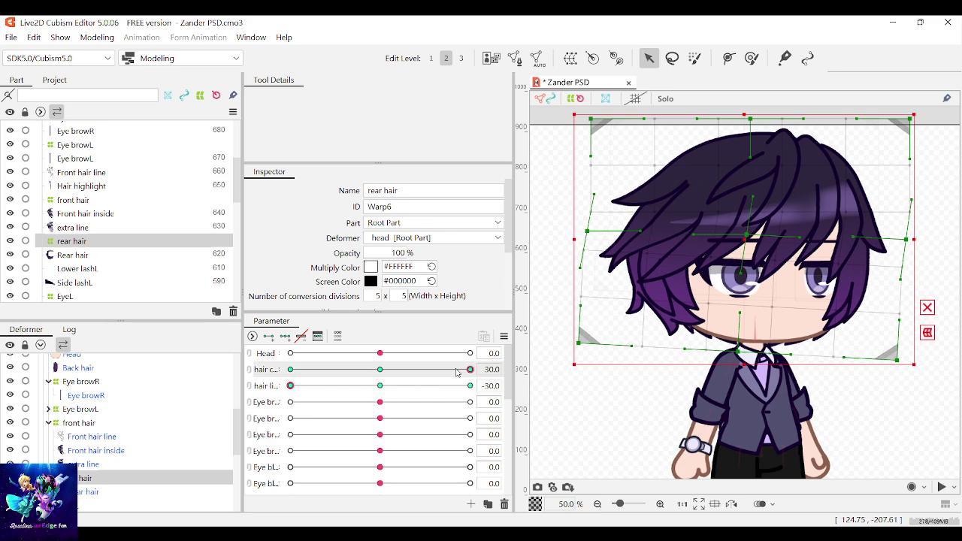
{"action": "left_click", "coordinate": [318, 386]}
{"action": "left_click", "coordinate": [470, 385]}
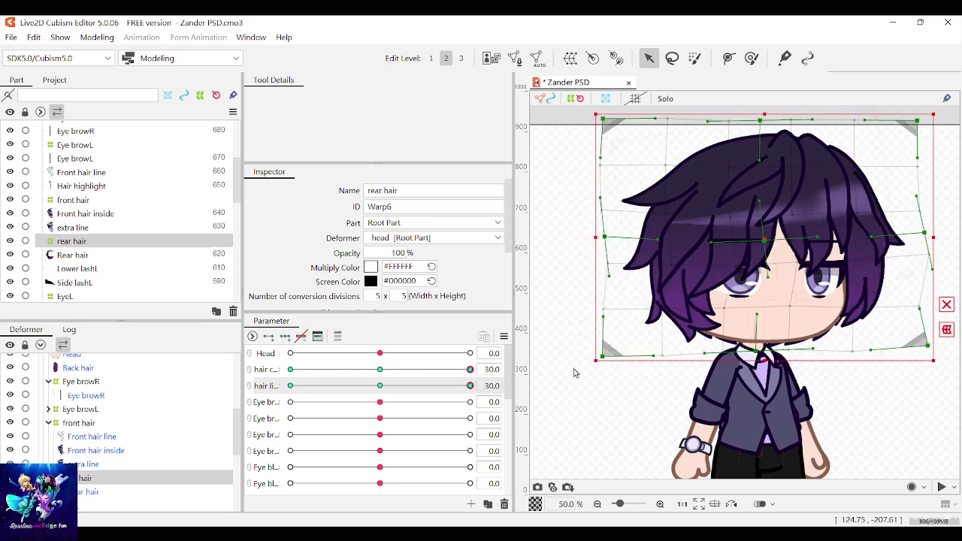
{"action": "left_click_drag", "start_coordinate": [954, 384], "coordinate": [831, 239]}
{"action": "left_click_drag", "start_coordinate": [886, 301], "coordinate": [890, 301]}
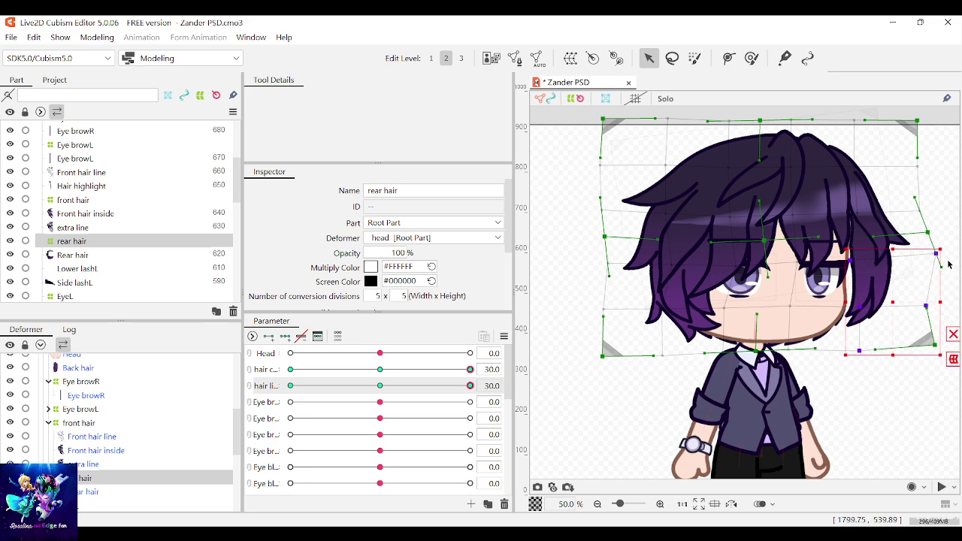
{"action": "left_click_drag", "start_coordinate": [943, 246], "coordinate": [937, 244]}
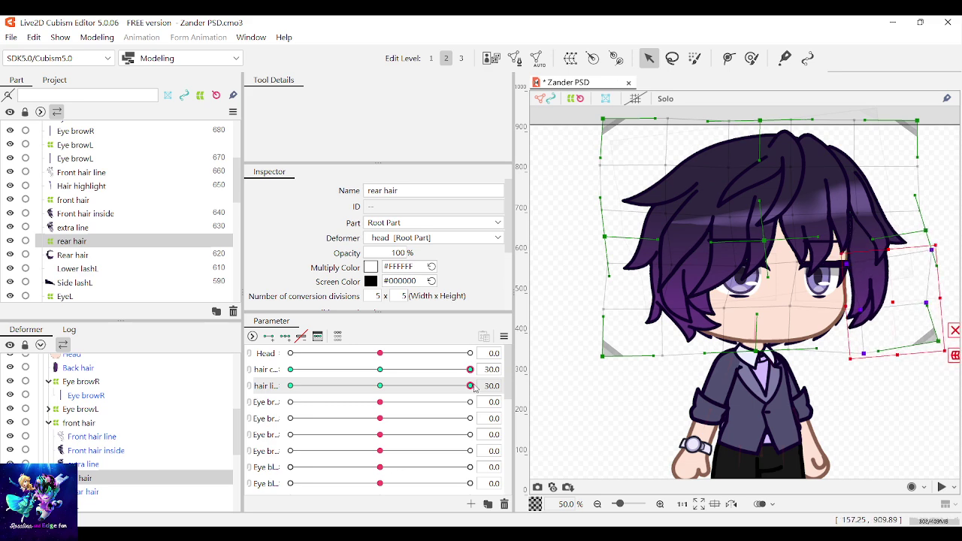
Test the adjusted rear hair with hair li... and hair c... at their opposite extremes of 30 and -30
{"action": "left_click", "coordinate": [290, 385]}
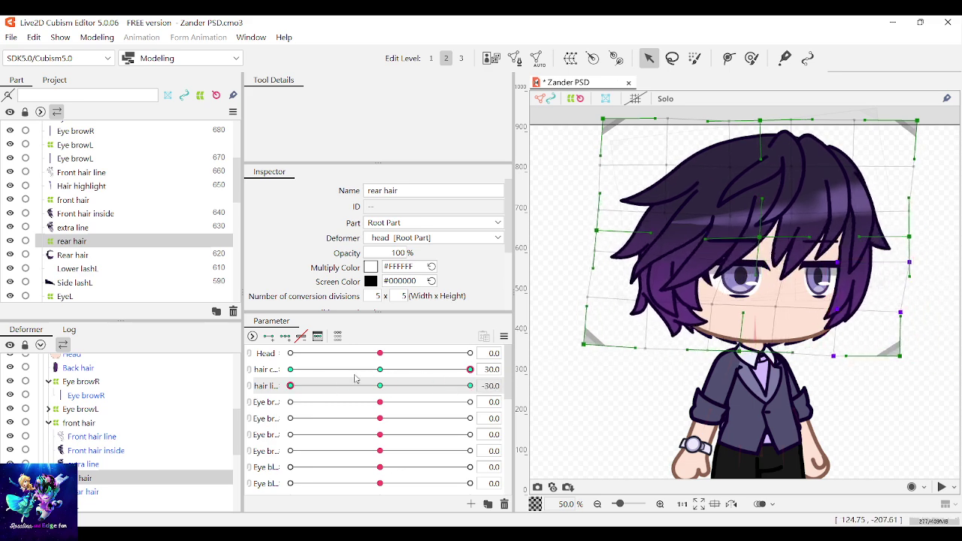
{"action": "left_click", "coordinate": [469, 385]}
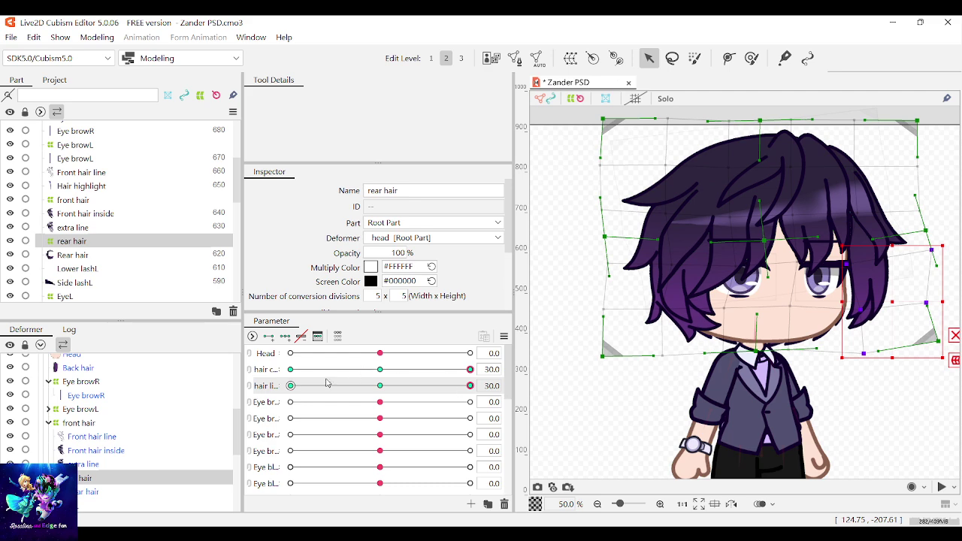
{"action": "left_click", "coordinate": [290, 369]}
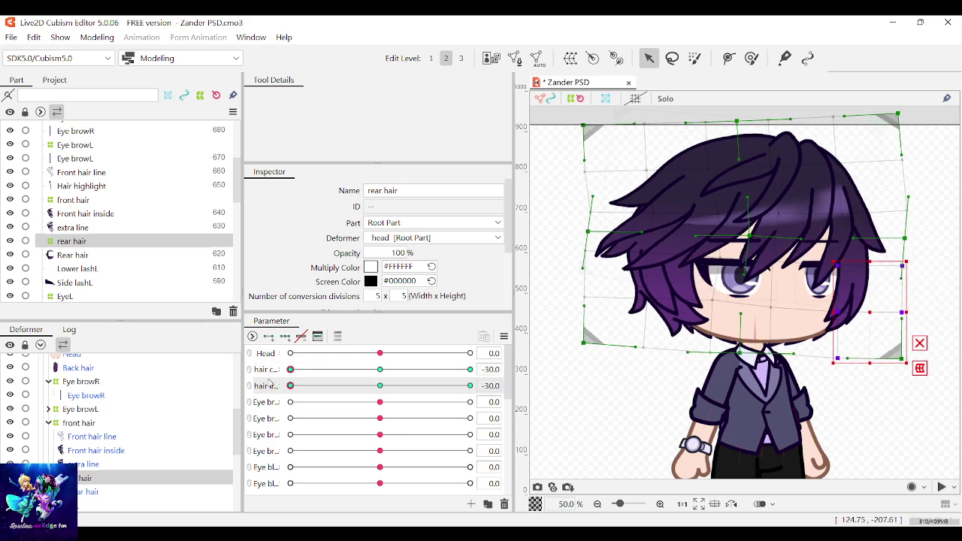
{"action": "left_click", "coordinate": [290, 385]}
Re-link hair c... and hair li..., return both to 0, and save the model
{"action": "left_click", "coordinate": [251, 370]}
{"action": "left_click_drag", "start_coordinate": [360, 403], "coordinate": [375, 388]}
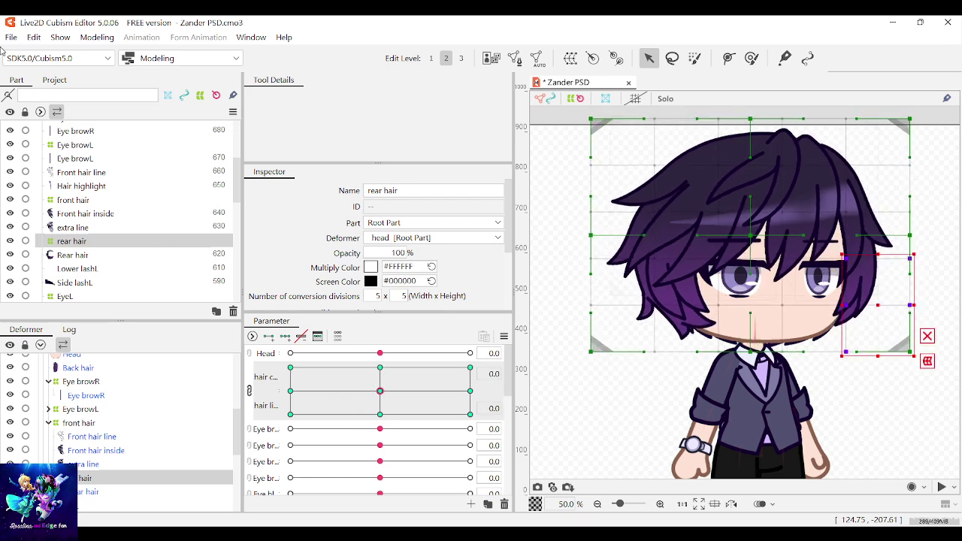
{"action": "key", "text": "ctrl+s"}
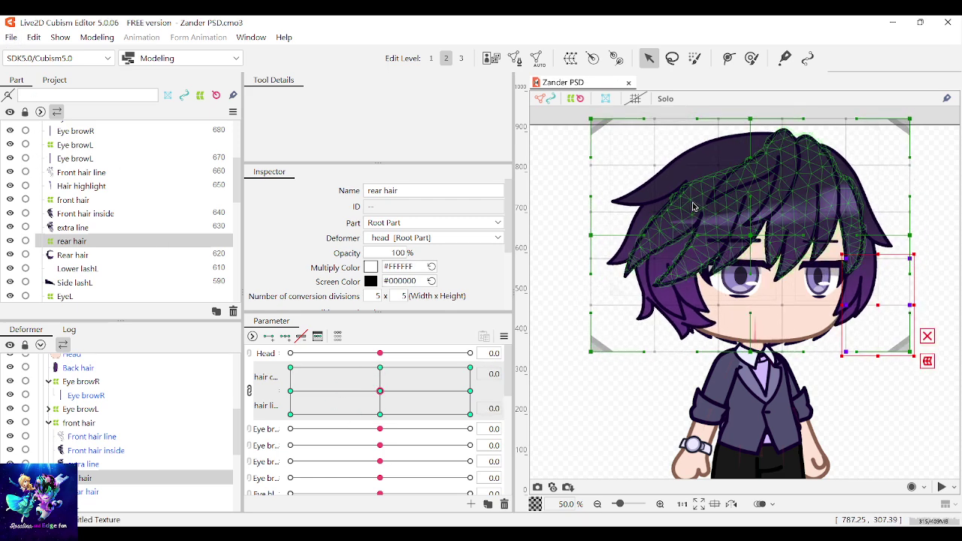
Deselect the rear hair deformer and examine the character's right arm and watch artwork and the deformer they belong to
{"action": "scroll", "coordinate": [710, 226], "scroll_direction": "down", "scroll_amount": 2}
{"action": "left_click", "coordinate": [853, 365]}
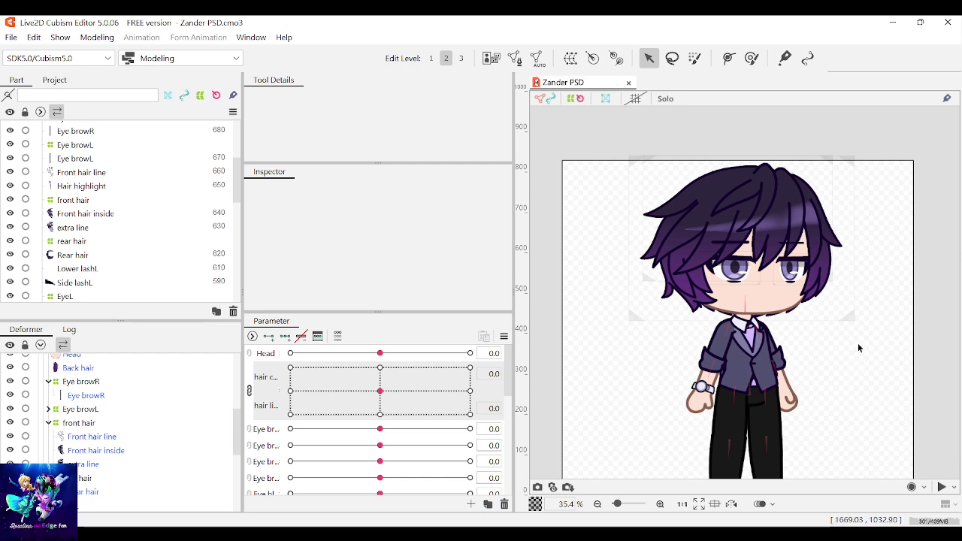
{"action": "scroll", "coordinate": [747, 355], "scroll_direction": "up", "scroll_amount": 6}
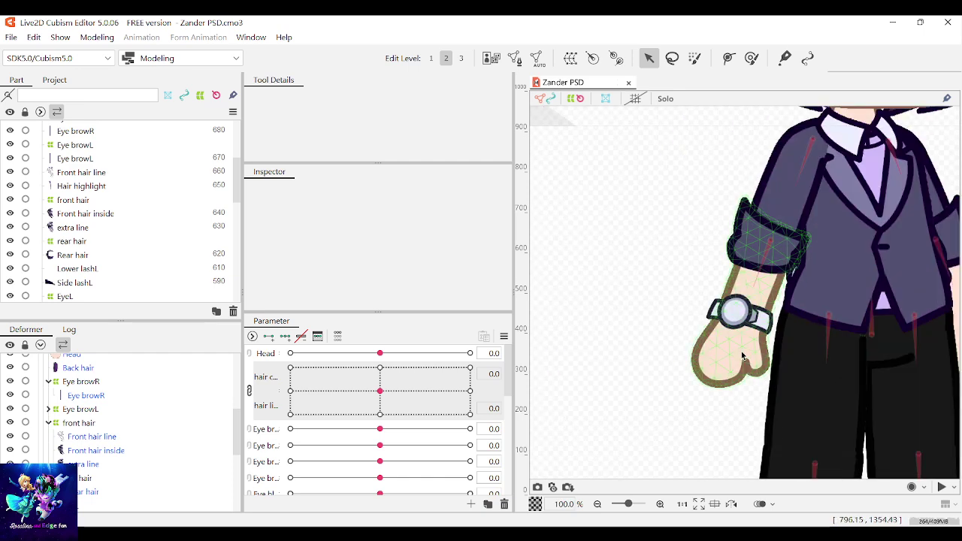
{"action": "left_click", "coordinate": [741, 356]}
{"action": "scroll", "coordinate": [740, 319], "scroll_direction": "up", "scroll_amount": 4}
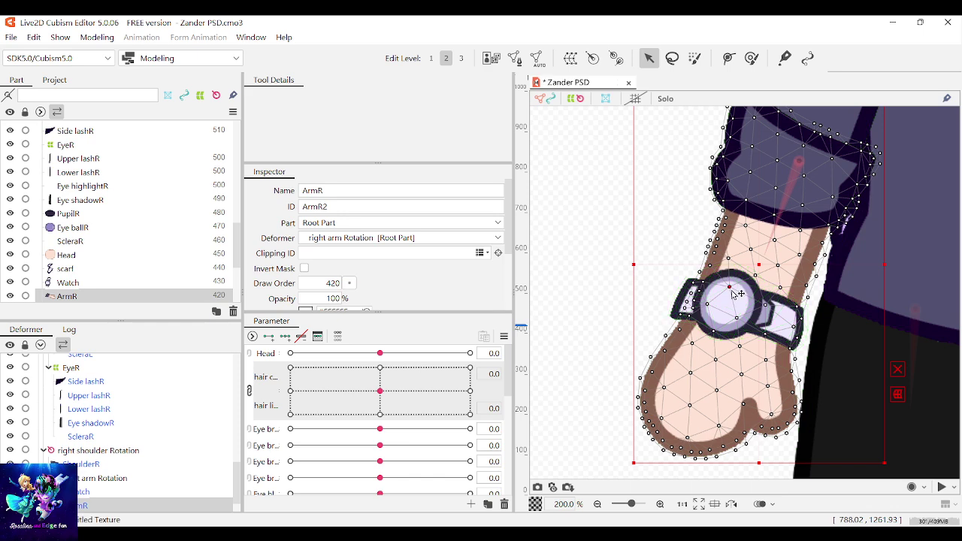
{"action": "scroll", "coordinate": [740, 299], "scroll_direction": "down", "scroll_amount": 2}
{"action": "left_click", "coordinate": [693, 293]}
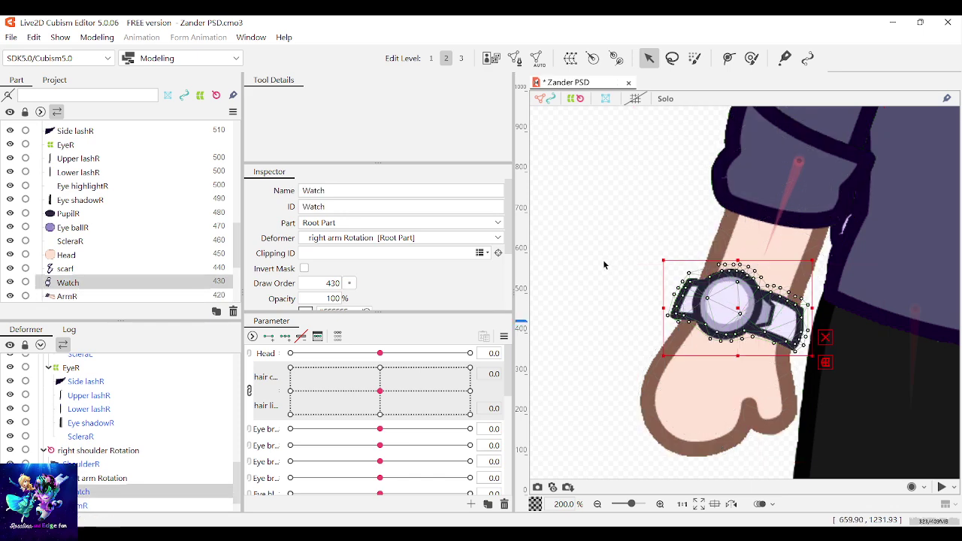
{"action": "scroll", "coordinate": [694, 293], "scroll_direction": "down", "scroll_amount": 4}
{"action": "scroll", "coordinate": [593, 180], "scroll_direction": "up", "scroll_amount": 4}
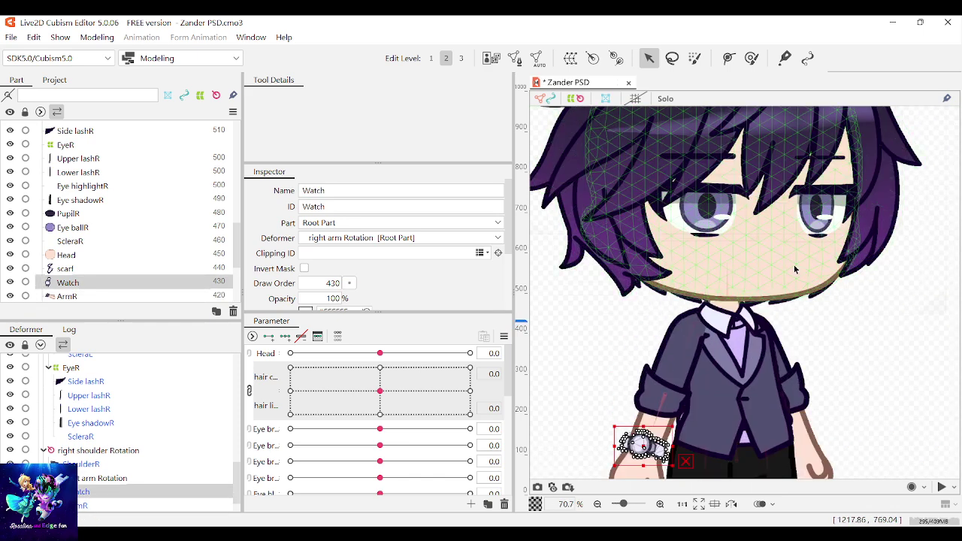
{"action": "left_click", "coordinate": [871, 344]}
{"action": "scroll", "coordinate": [684, 315], "scroll_direction": "up", "scroll_amount": 2}
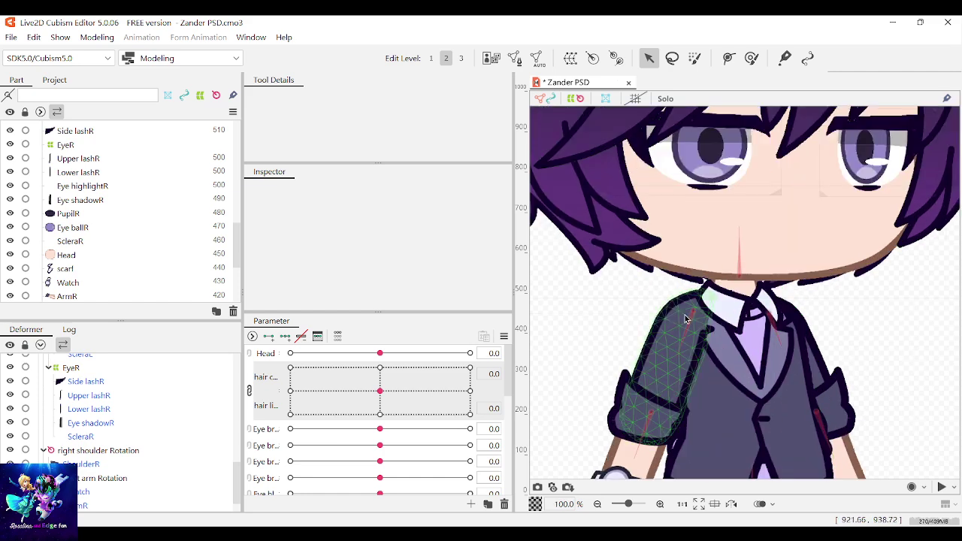
Select the right shoulder rotation deformer and find its keyed right shoulder parameter, keeping it at 0
{"action": "left_click", "coordinate": [694, 312]}
{"action": "scroll", "coordinate": [693, 314], "scroll_direction": "down", "scroll_amount": 2}
{"action": "scroll", "coordinate": [666, 332], "scroll_direction": "up", "scroll_amount": 2}
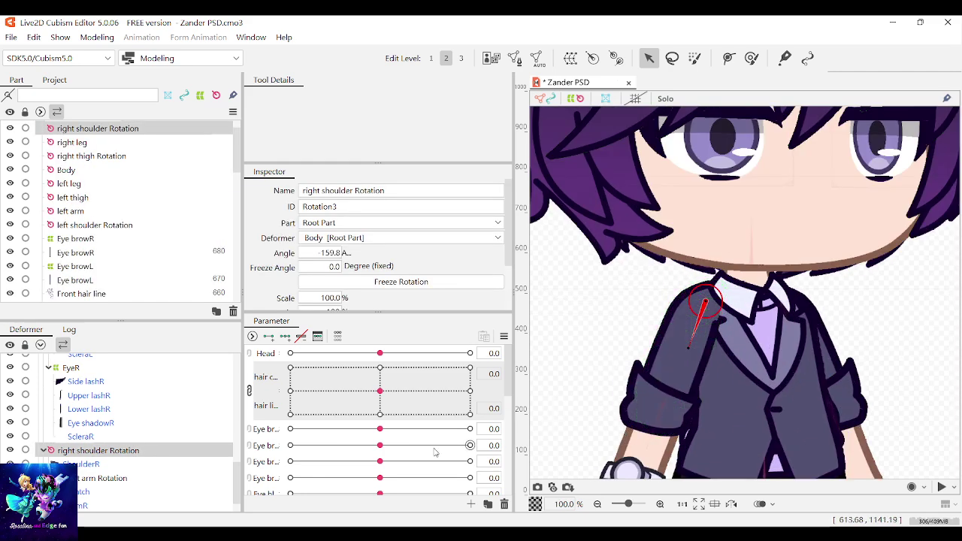
{"action": "scroll", "coordinate": [436, 451], "scroll_direction": "down", "scroll_amount": 4}
{"action": "scroll", "coordinate": [408, 458], "scroll_direction": "down", "scroll_amount": 3}
{"action": "mouse_move", "coordinate": [380, 408]}
{"action": "left_mouse_down"}
{"action": "mouse_move", "coordinate": [353, 414]}
{"action": "mouse_move", "coordinate": [402, 415]}
{"action": "mouse_move", "coordinate": [379, 414]}
{"action": "left_mouse_up"}
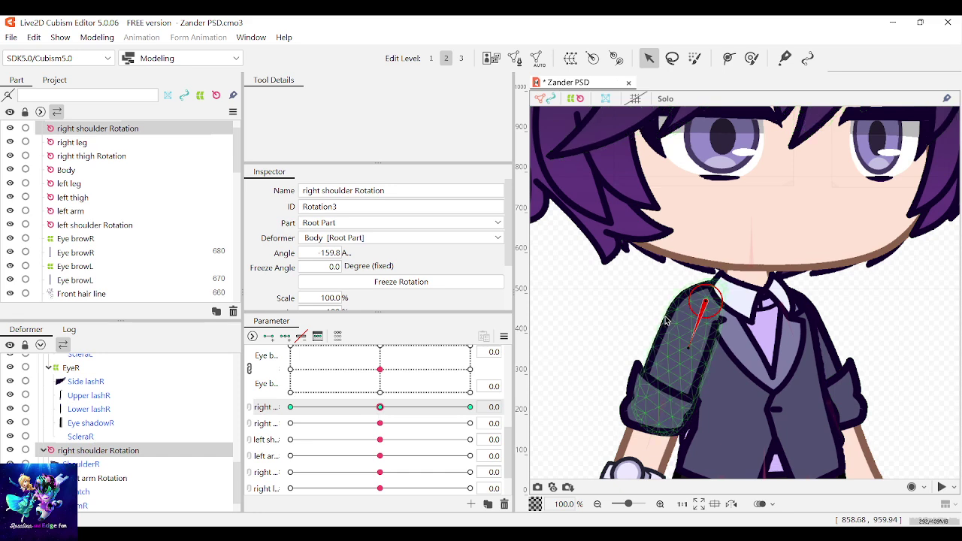
Test how the arm swings around the right shoulder deformer's current pivot and undo the rotation
{"action": "scroll", "coordinate": [714, 303], "scroll_direction": "up", "scroll_amount": 3}
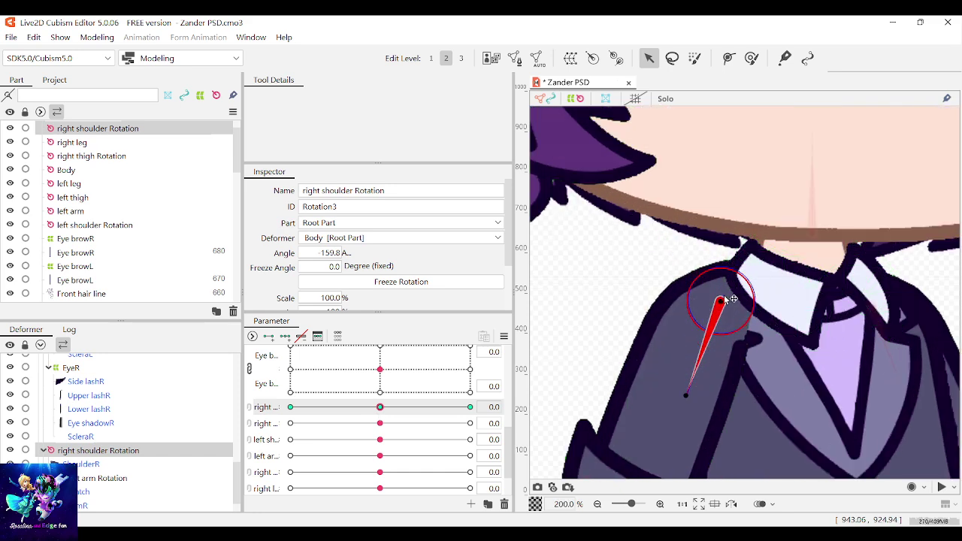
{"action": "scroll", "coordinate": [724, 295], "scroll_direction": "down", "scroll_amount": 1}
{"action": "scroll", "coordinate": [695, 361], "scroll_direction": "up", "scroll_amount": 1}
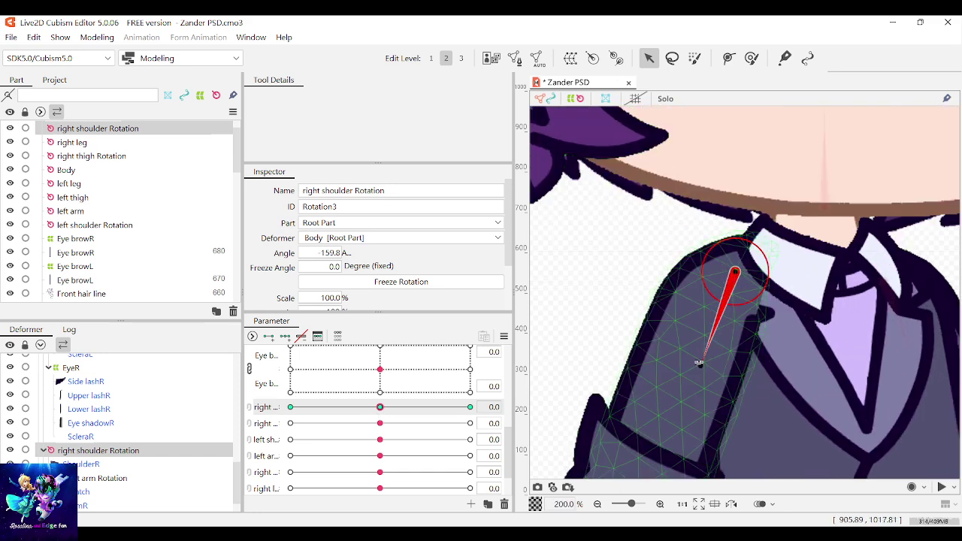
{"action": "left_click_drag", "start_coordinate": [698, 363], "coordinate": [880, 279]}
{"action": "key", "text": "ctrl+z"}
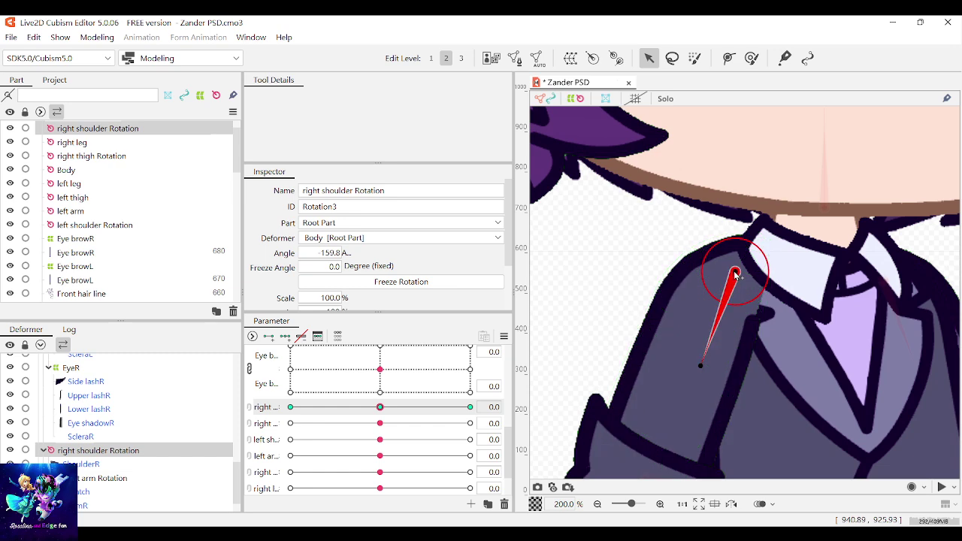
Adjust the right shoulder deformer's pivot within the shoulder, test the arm's rotation around it, and undo the test rotation
{"action": "left_click_drag", "start_coordinate": [739, 262], "coordinate": [740, 261]}
{"action": "left_click_drag", "start_coordinate": [707, 353], "coordinate": [712, 383]}
{"action": "left_click_drag", "start_coordinate": [588, 415], "coordinate": [649, 317]}
{"action": "scroll", "coordinate": [731, 344], "scroll_direction": "down", "scroll_amount": 1}
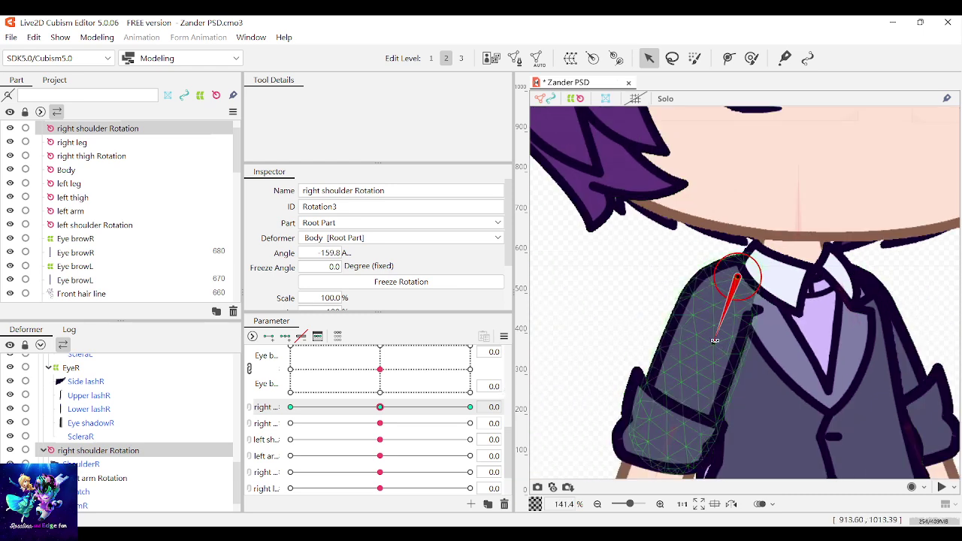
{"action": "left_click_drag", "start_coordinate": [714, 341], "coordinate": [601, 391]}
{"action": "key", "text": "ctrl+z"}
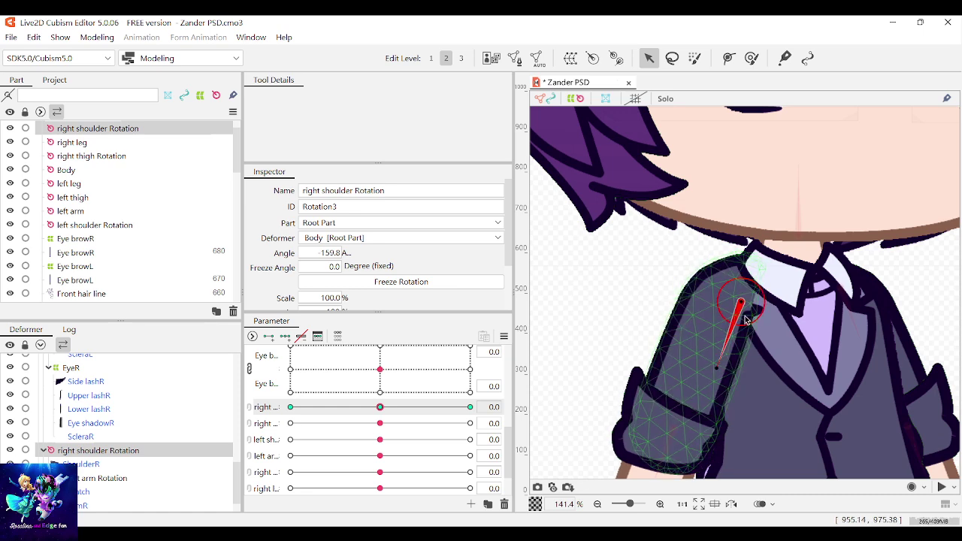
Fine-tune the right shoulder pivot slightly upward, swinging the arm around each new position and undoing every test rotation
{"action": "left_click_drag", "start_coordinate": [715, 365], "coordinate": [832, 193]}
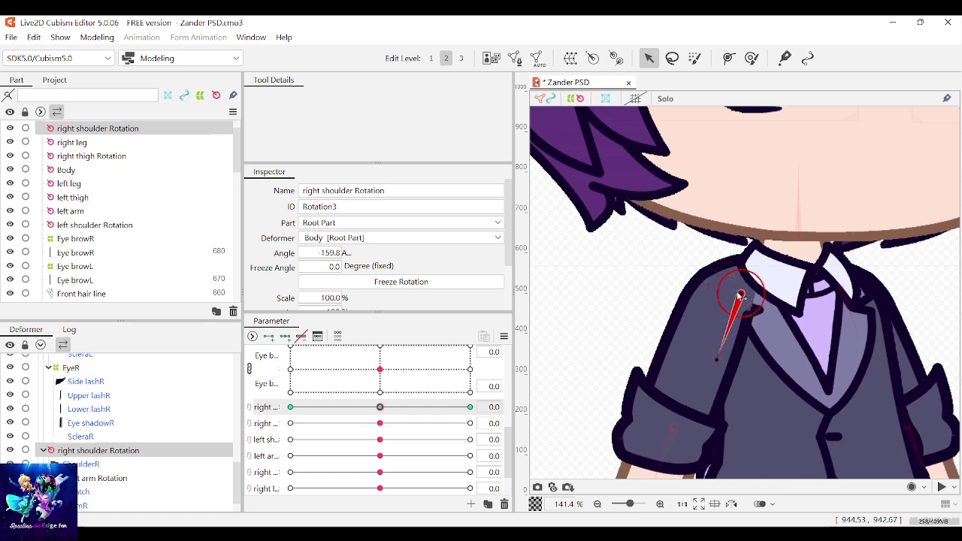
{"action": "left_click_drag", "start_coordinate": [715, 360], "coordinate": [953, 316]}
{"action": "key", "text": "ctrl+z"}
{"action": "left_click_drag", "start_coordinate": [719, 350], "coordinate": [924, 402]}
{"action": "key", "text": "ctrl+z"}
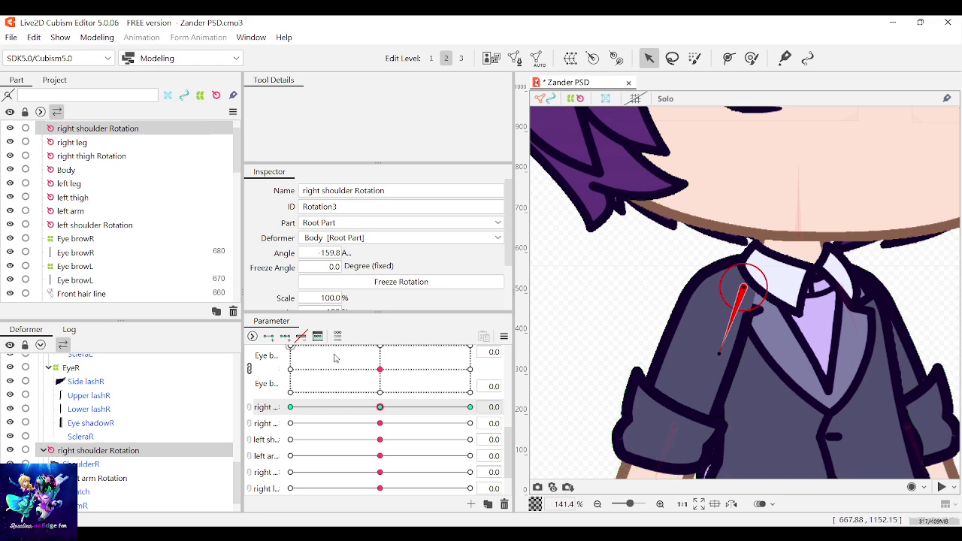
With the right shoulder parameter at 30, rotate the shoulder deformer a full turn to about -520.6 degrees and test the parameter
{"action": "left_click_drag", "start_coordinate": [380, 411], "coordinate": [470, 407]}
{"action": "scroll", "coordinate": [754, 338], "scroll_direction": "down", "scroll_amount": 3}
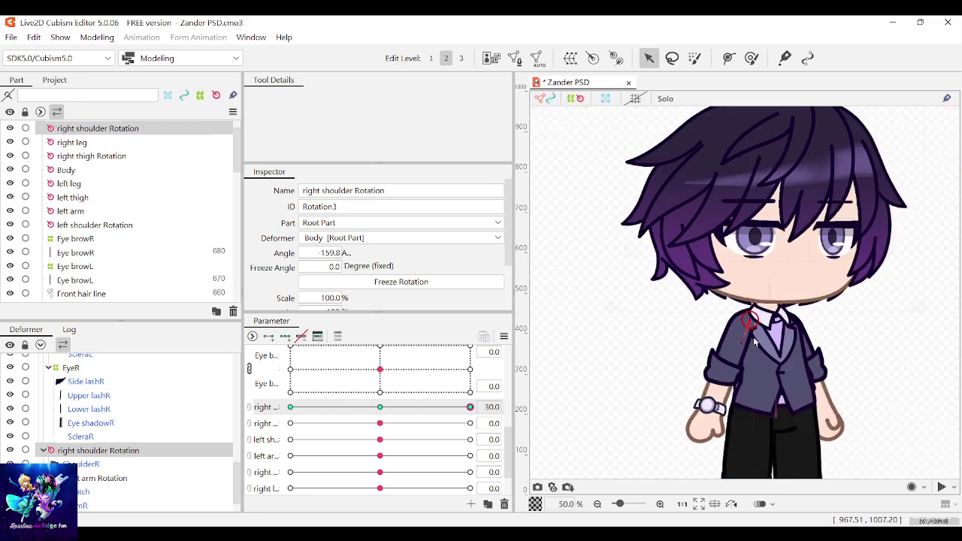
{"action": "left_click_drag", "start_coordinate": [742, 346], "coordinate": [768, 267]}
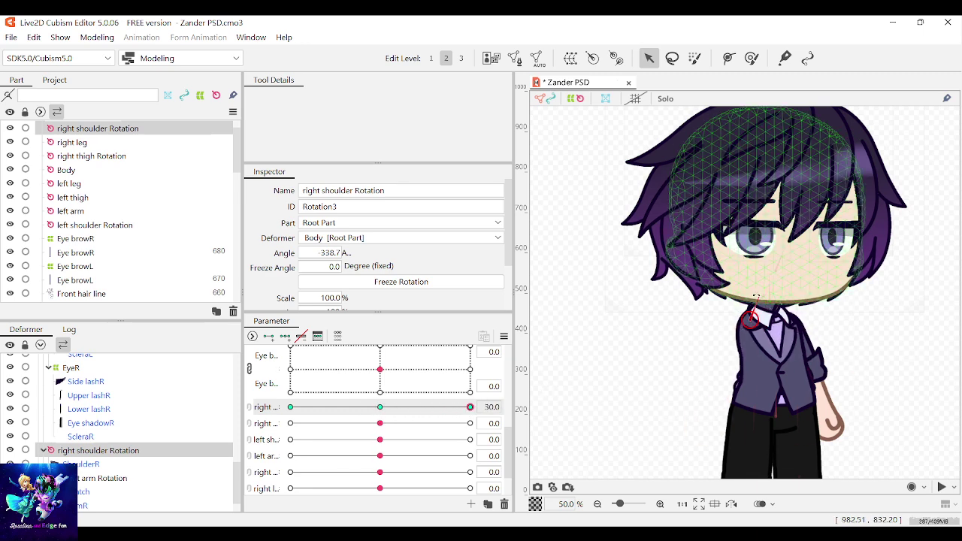
{"action": "left_click_drag", "start_coordinate": [757, 297], "coordinate": [742, 357]}
{"action": "mouse_move", "coordinate": [373, 408]}
{"action": "left_mouse_down"}
{"action": "mouse_move", "coordinate": [471, 408]}
{"action": "mouse_move", "coordinate": [382, 412]}
{"action": "left_mouse_up"}
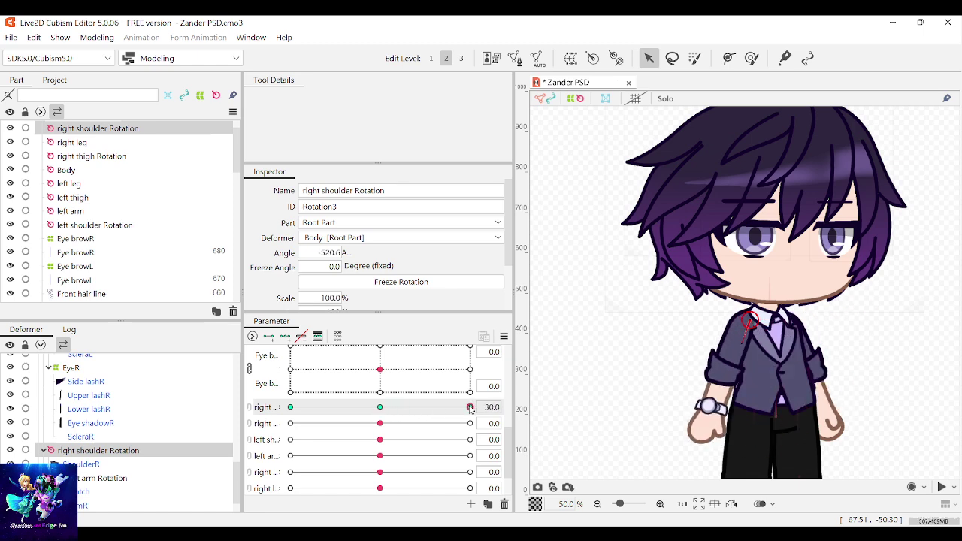
Refine the right shoulder deformer's angle at parameter 30 to about -519.6 degrees, compare it with the 0 pose, and return the parameter to 0
{"action": "scroll", "coordinate": [705, 388], "scroll_direction": "up", "scroll_amount": 4}
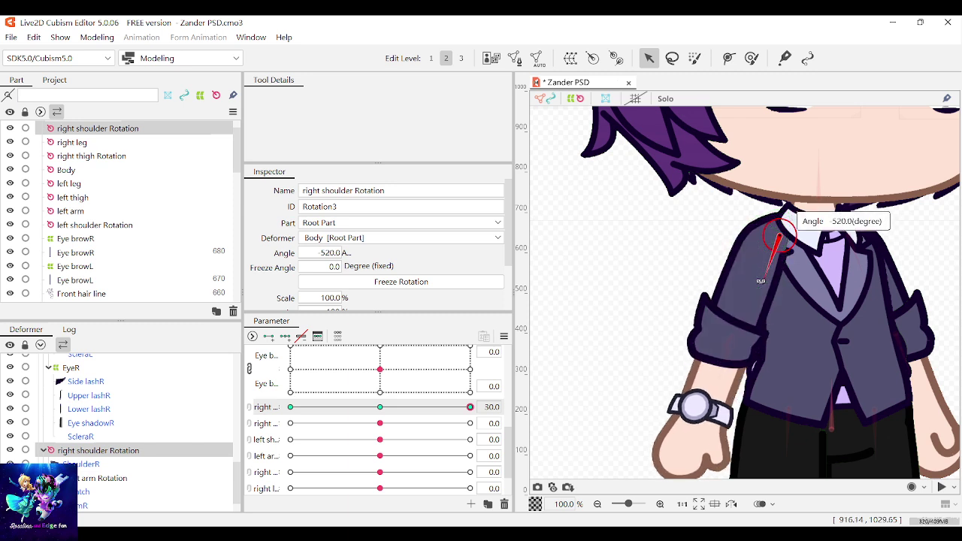
{"action": "left_click_drag", "start_coordinate": [760, 281], "coordinate": [760, 282]}
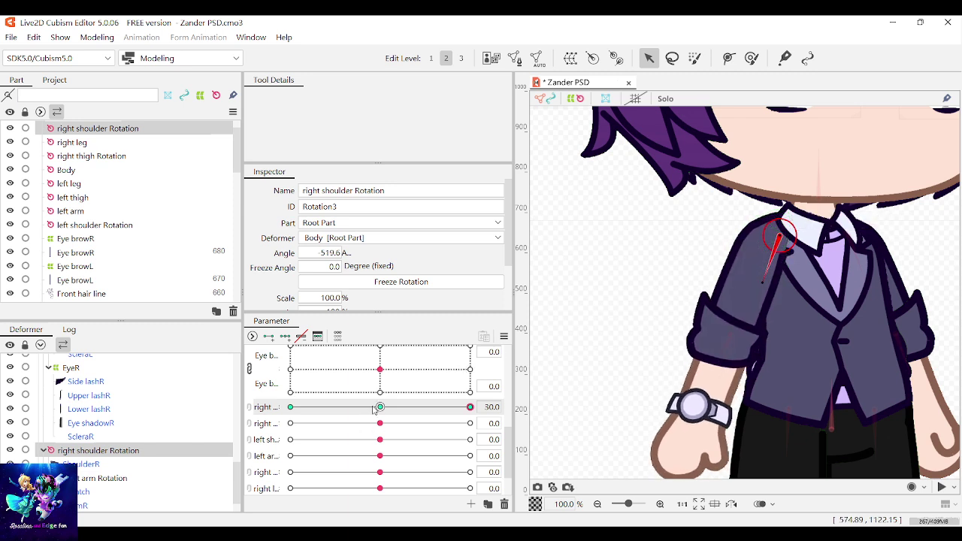
{"action": "left_click_drag", "start_coordinate": [373, 409], "coordinate": [461, 407]}
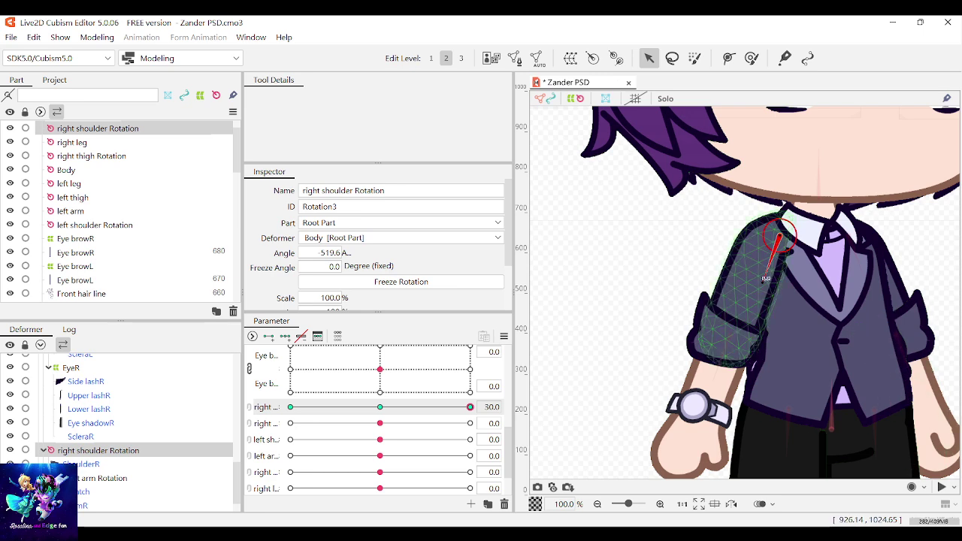
{"action": "left_click_drag", "start_coordinate": [764, 279], "coordinate": [762, 282]}
{"action": "left_click", "coordinate": [381, 407]}
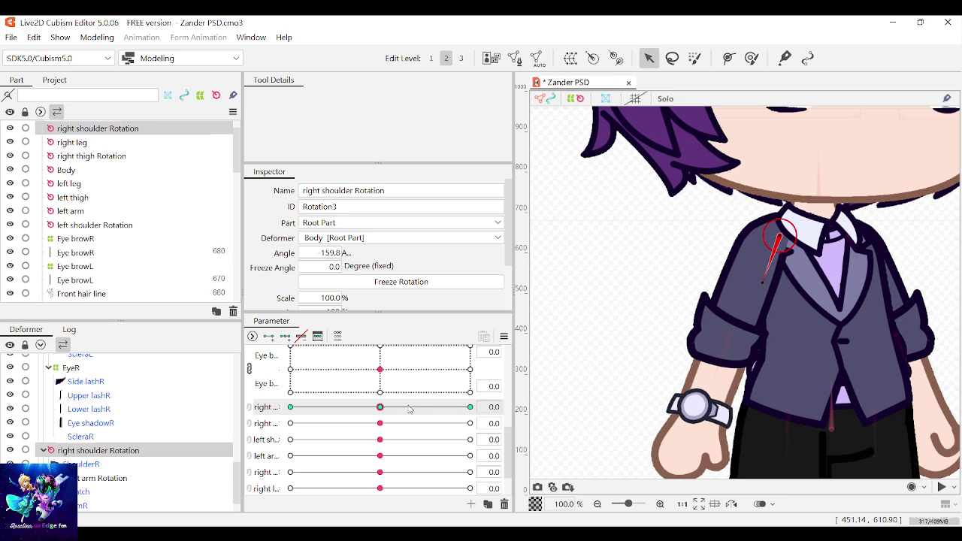
{"action": "scroll", "coordinate": [506, 349], "scroll_direction": "up", "scroll_amount": 1}
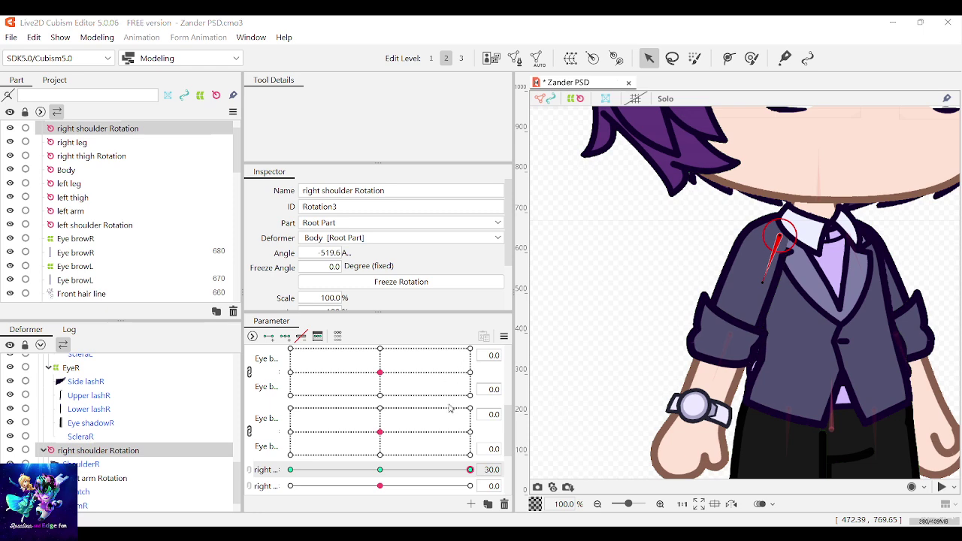
{"action": "mouse_move", "coordinate": [373, 476]}
{"action": "left_mouse_down"}
{"action": "mouse_move", "coordinate": [328, 471]}
{"action": "mouse_move", "coordinate": [397, 470]}
{"action": "mouse_move", "coordinate": [380, 469]}
{"action": "left_mouse_up"}
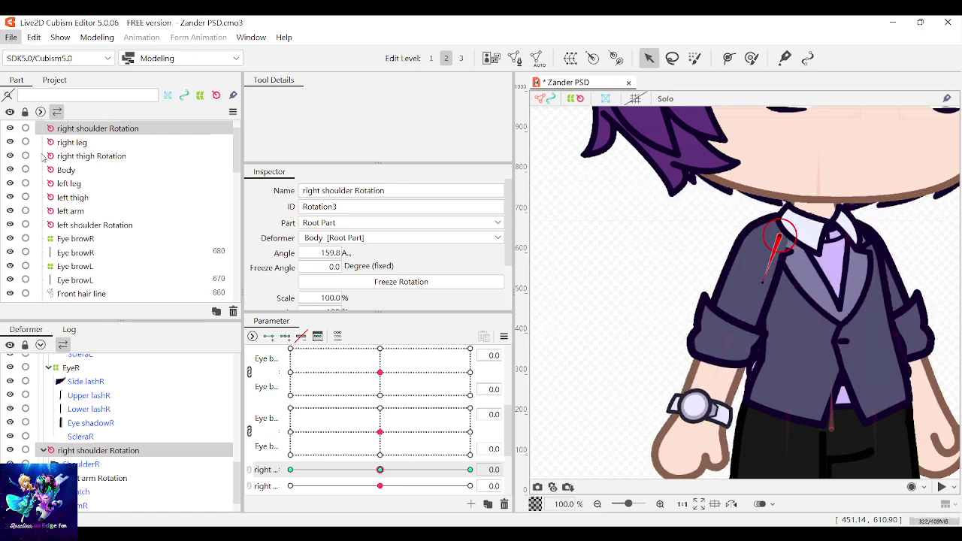
Examine the gap beside the jacket under the right sleeve, swinging the arm out with the right shoulder parameter at about -4.5
{"action": "scroll", "coordinate": [722, 309], "scroll_direction": "down", "scroll_amount": 2}
{"action": "scroll", "coordinate": [676, 290], "scroll_direction": "up", "scroll_amount": 6}
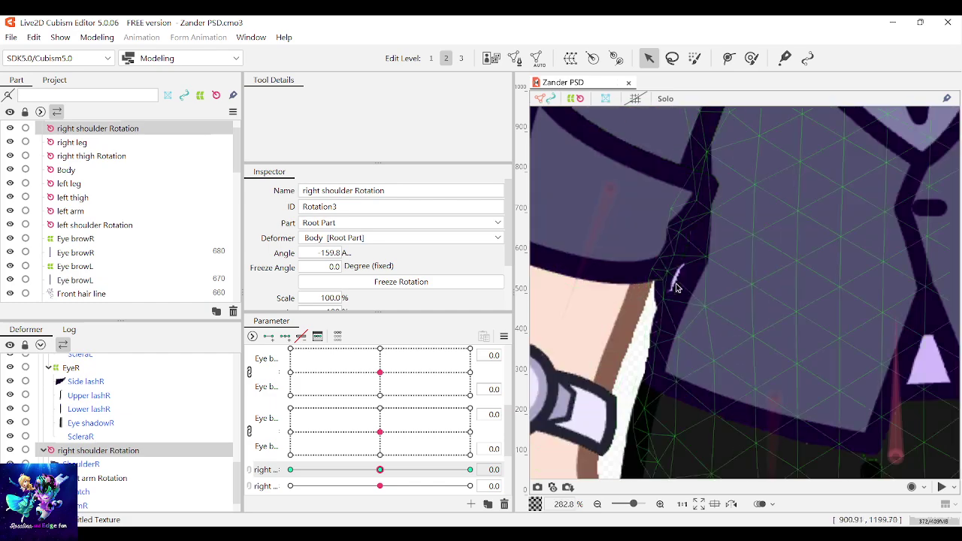
{"action": "scroll", "coordinate": [677, 291], "scroll_direction": "down", "scroll_amount": 1}
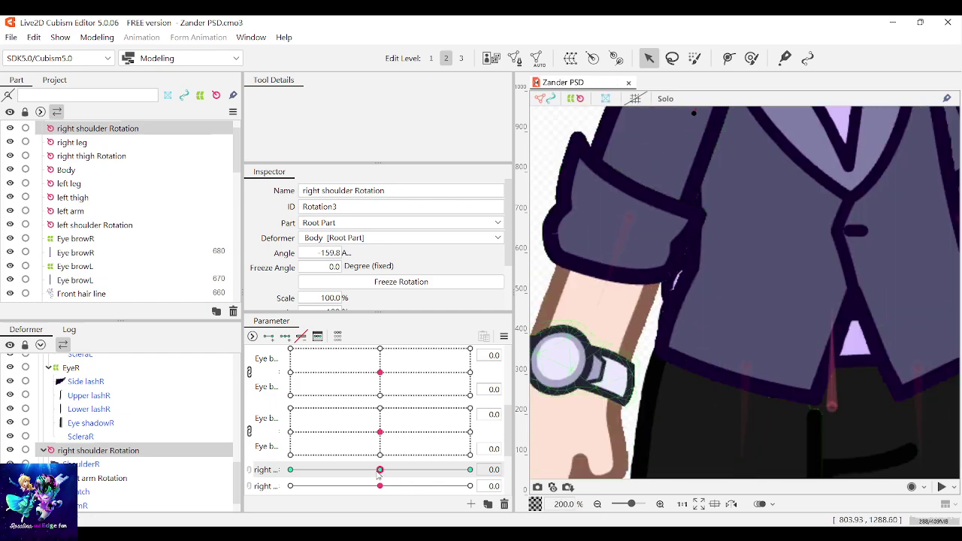
{"action": "left_click_drag", "start_coordinate": [379, 470], "coordinate": [365, 471]}
{"action": "scroll", "coordinate": [637, 422], "scroll_direction": "down", "scroll_amount": 2}
Try moving the Sweater mesh aside, undo the move, and return the right shoulder parameter to 0
{"action": "left_click", "coordinate": [766, 289]}
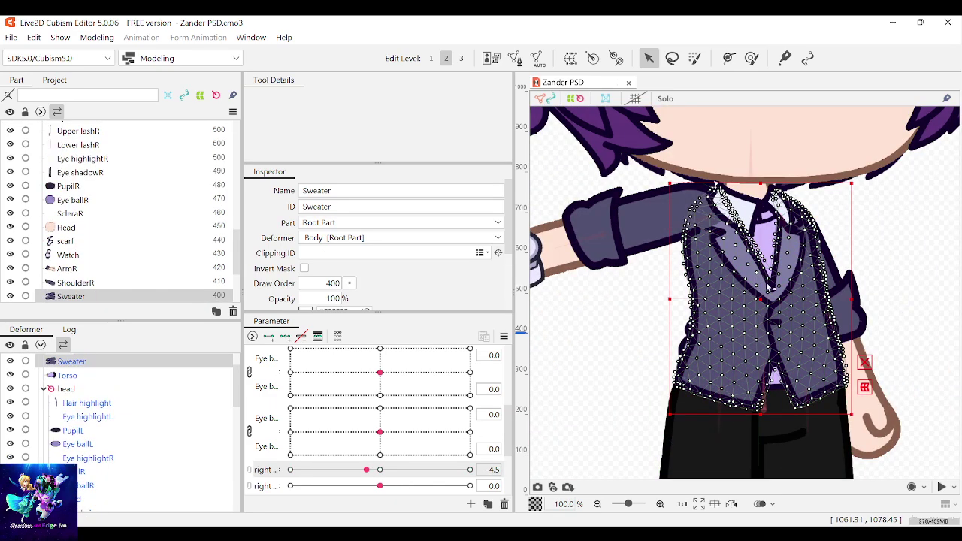
{"action": "left_click_drag", "start_coordinate": [754, 301], "coordinate": [599, 362]}
{"action": "key", "text": "ctrl+z"}
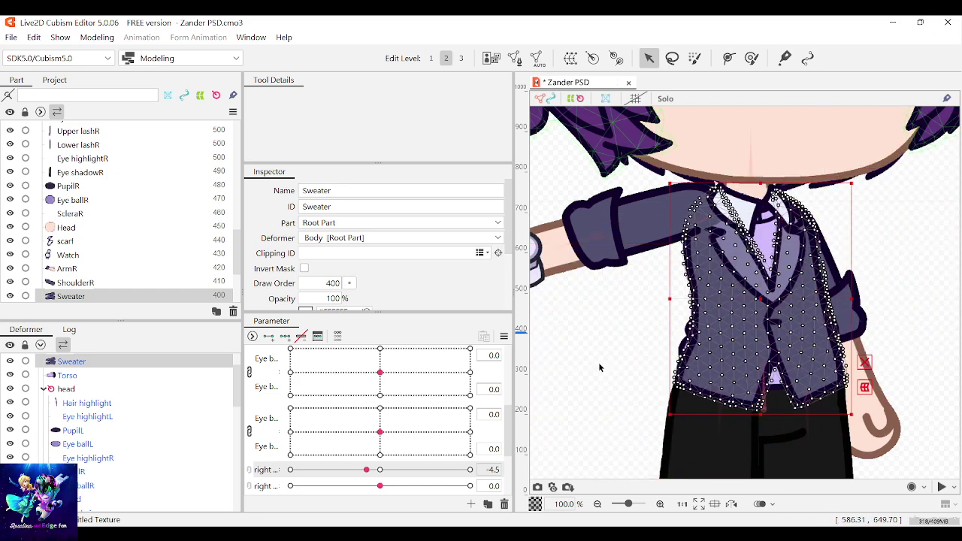
{"action": "left_click", "coordinate": [893, 264]}
{"action": "mouse_move", "coordinate": [367, 469]}
{"action": "left_mouse_down"}
{"action": "mouse_move", "coordinate": [359, 471]}
{"action": "mouse_move", "coordinate": [398, 469]}
{"action": "mouse_move", "coordinate": [368, 469]}
{"action": "mouse_move", "coordinate": [380, 469]}
{"action": "left_mouse_up"}
{"action": "scroll", "coordinate": [380, 450], "scroll_direction": "down", "scroll_amount": 2}
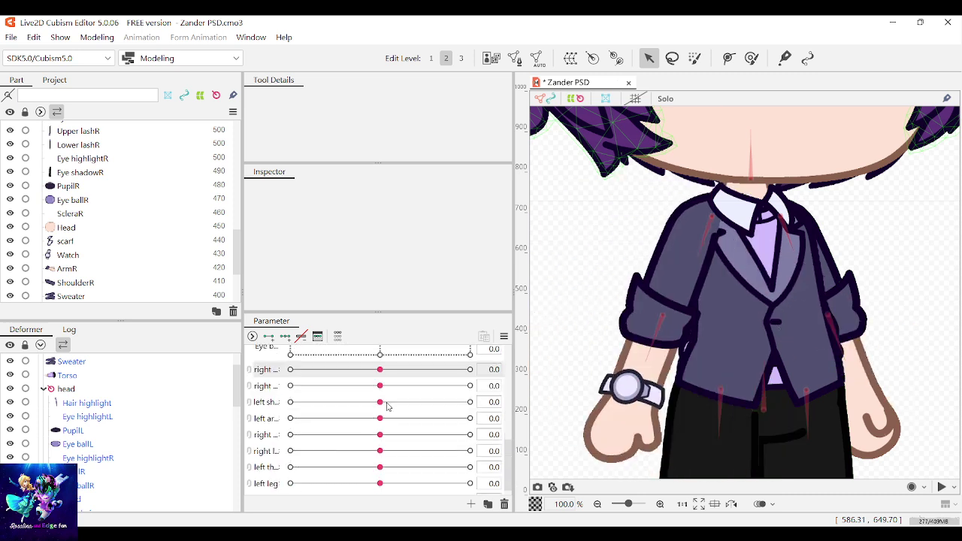
Test how the right arm and left shoulder parameters move the arms, returning each to 0
{"action": "left_click_drag", "start_coordinate": [379, 385], "coordinate": [408, 384]}
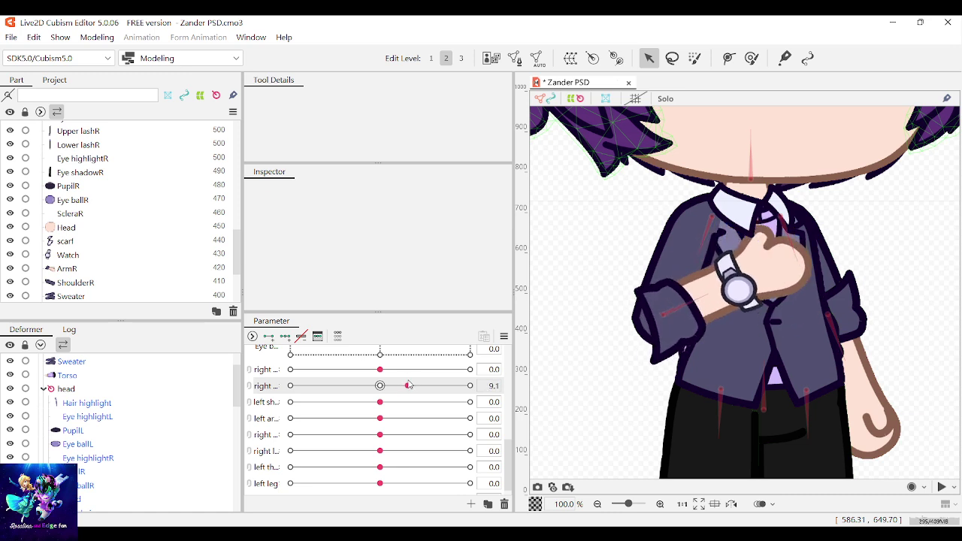
{"action": "left_click", "coordinate": [382, 390]}
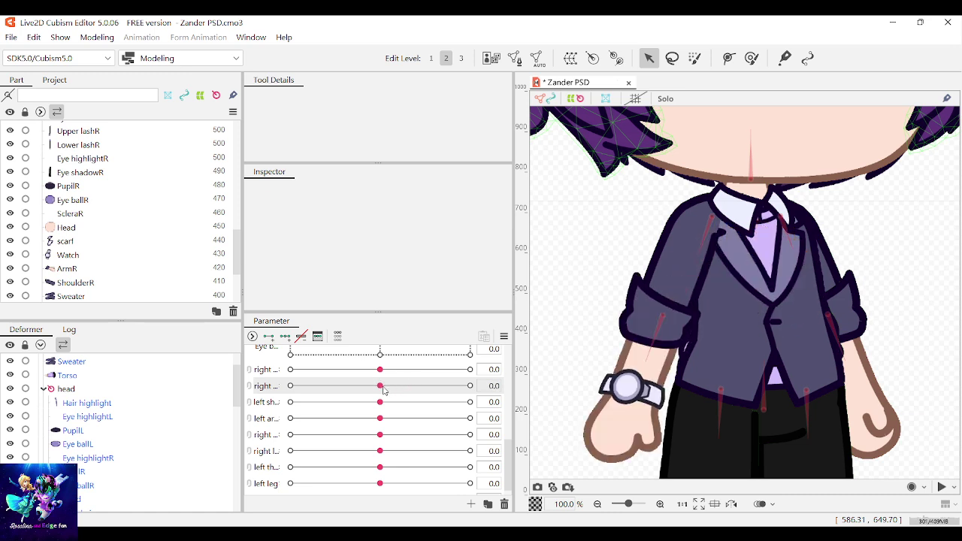
{"action": "mouse_move", "coordinate": [379, 402]}
{"action": "left_mouse_down"}
{"action": "mouse_move", "coordinate": [483, 398]}
{"action": "mouse_move", "coordinate": [378, 404]}
{"action": "mouse_move", "coordinate": [391, 439]}
{"action": "mouse_move", "coordinate": [380, 420]}
{"action": "left_mouse_up"}
{"action": "left_click", "coordinate": [380, 402]}
Inspect the legs and test the right thigh parameter, returning it to 0
{"action": "scroll", "coordinate": [692, 345], "scroll_direction": "down", "scroll_amount": 5}
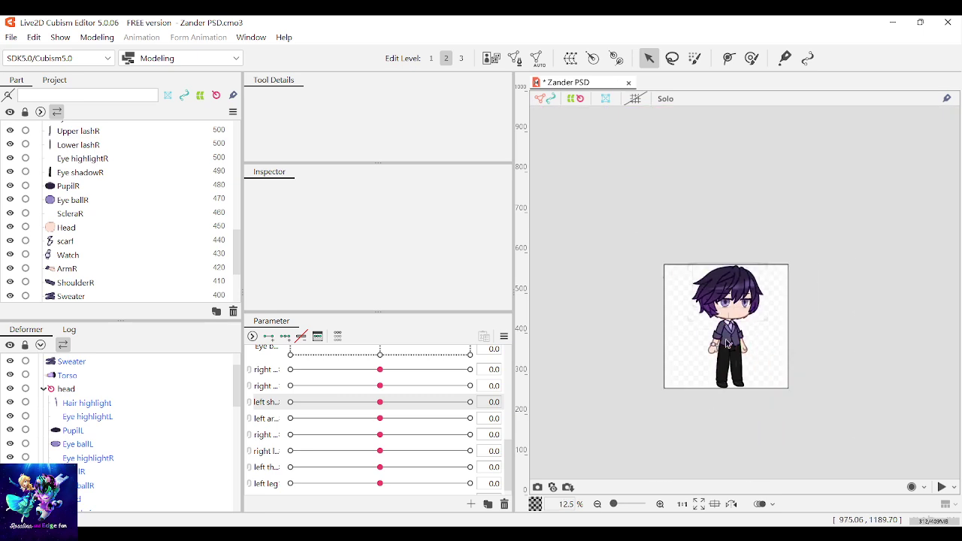
{"action": "scroll", "coordinate": [726, 342], "scroll_direction": "up", "scroll_amount": 5}
{"action": "left_click", "coordinate": [792, 222]}
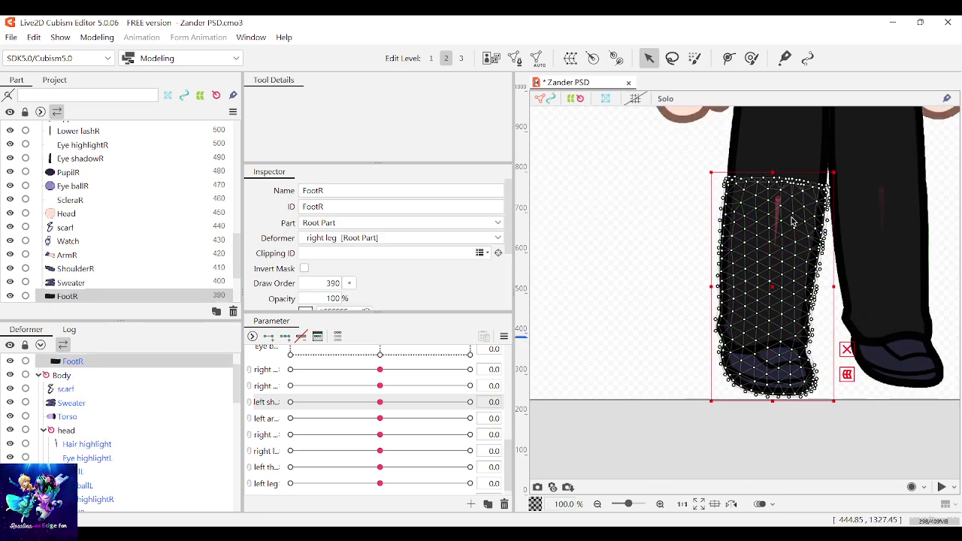
{"action": "left_click", "coordinate": [643, 335]}
{"action": "scroll", "coordinate": [338, 454], "scroll_direction": "down", "scroll_amount": 1}
{"action": "left_click_drag", "start_coordinate": [381, 406], "coordinate": [379, 439]}
{"action": "left_click", "coordinate": [379, 422]}
{"action": "scroll", "coordinate": [663, 420], "scroll_direction": "down", "scroll_amount": 1}
{"action": "scroll", "coordinate": [710, 301], "scroll_direction": "up", "scroll_amount": 1}
Select the right leg deformer, test how the lower leg swings around its current pivot, and undo each test rotation
{"action": "left_click", "coordinate": [759, 246]}
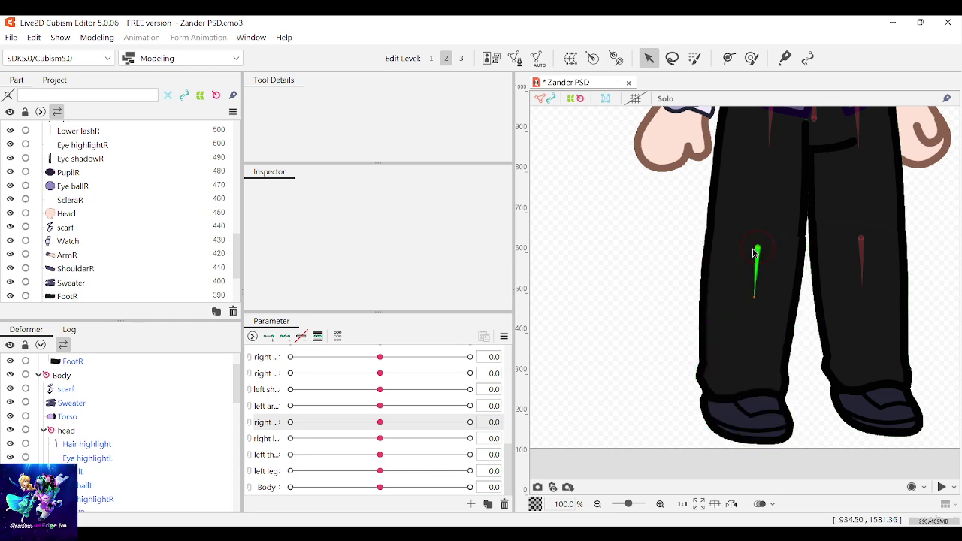
{"action": "scroll", "coordinate": [761, 249], "scroll_direction": "up", "scroll_amount": 3}
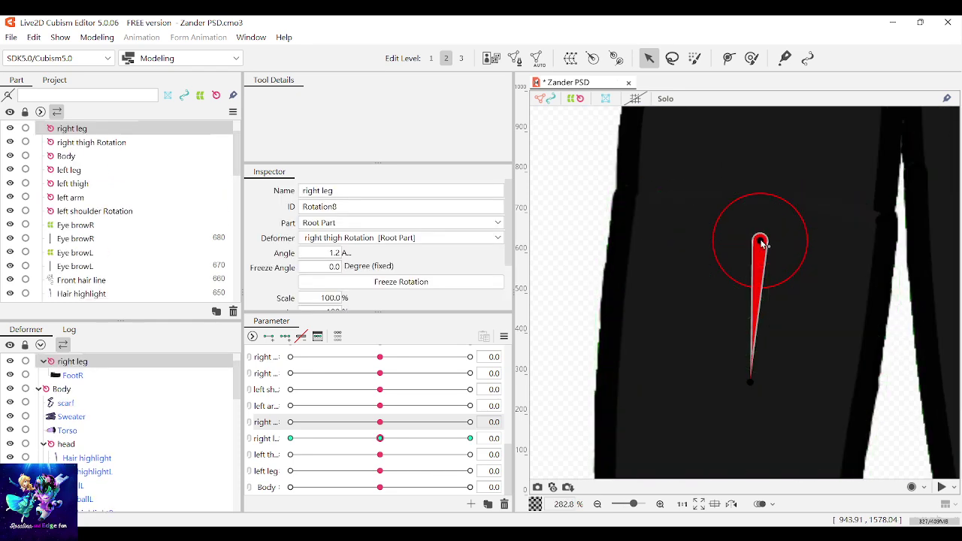
{"action": "scroll", "coordinate": [763, 239], "scroll_direction": "down", "scroll_amount": 2}
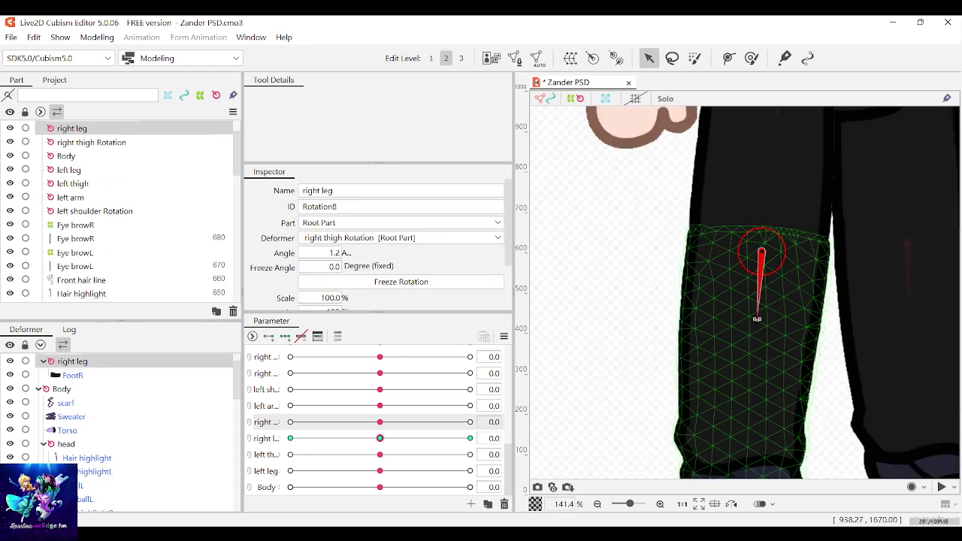
{"action": "left_click_drag", "start_coordinate": [756, 318], "coordinate": [678, 253]}
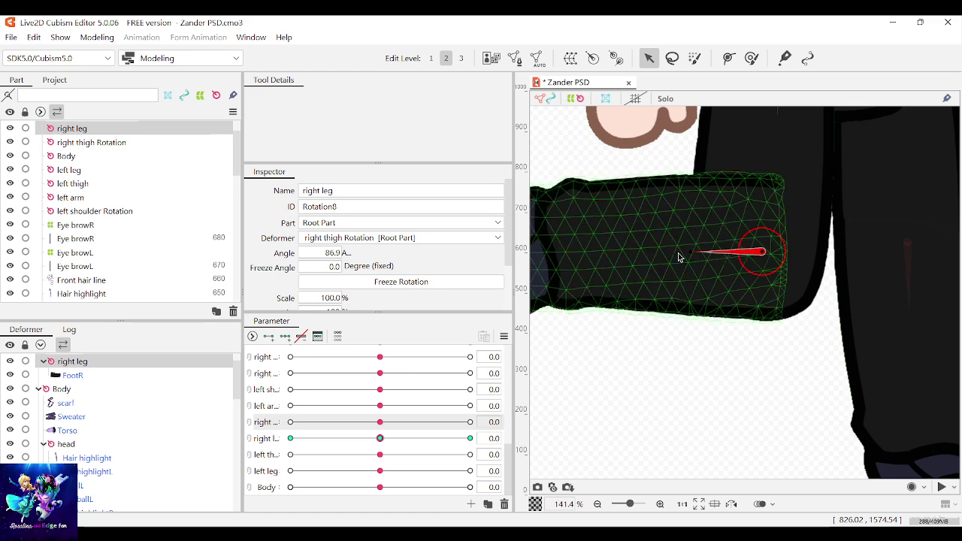
{"action": "key", "text": "ctrl+z"}
{"action": "left_click_drag", "start_coordinate": [756, 320], "coordinate": [769, 185]}
{"action": "key", "text": "ctrl+z"}
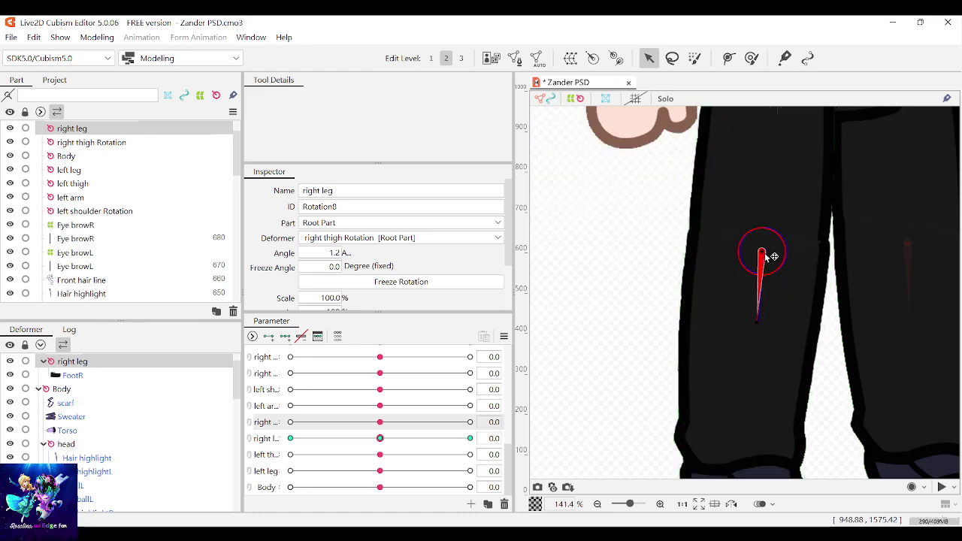
Shift the right leg deformer's pivot slightly toward the outer side of the knee, testing the leg's swing and undoing each rotation
{"action": "left_click_drag", "start_coordinate": [761, 320], "coordinate": [768, 226]}
{"action": "key", "text": "ctrl+z"}
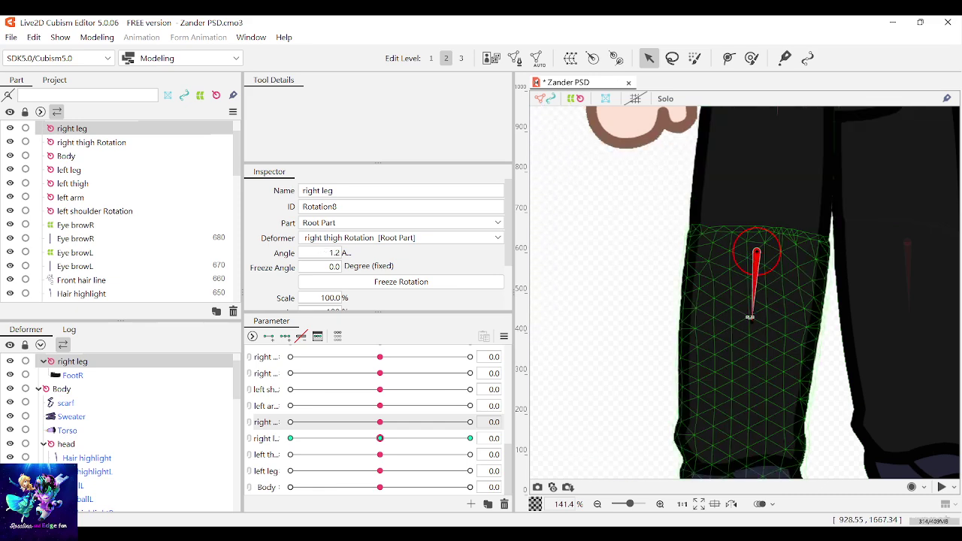
{"action": "left_click_drag", "start_coordinate": [749, 316], "coordinate": [710, 245]}
{"action": "key", "text": "ctrl+z"}
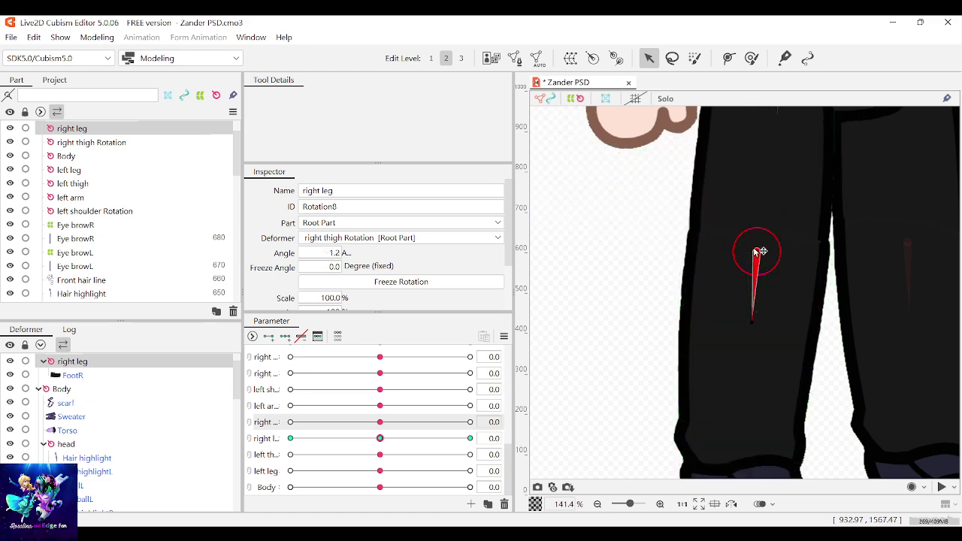
{"action": "left_click_drag", "start_coordinate": [751, 316], "coordinate": [758, 257]}
{"action": "key", "text": "ctrl+z"}
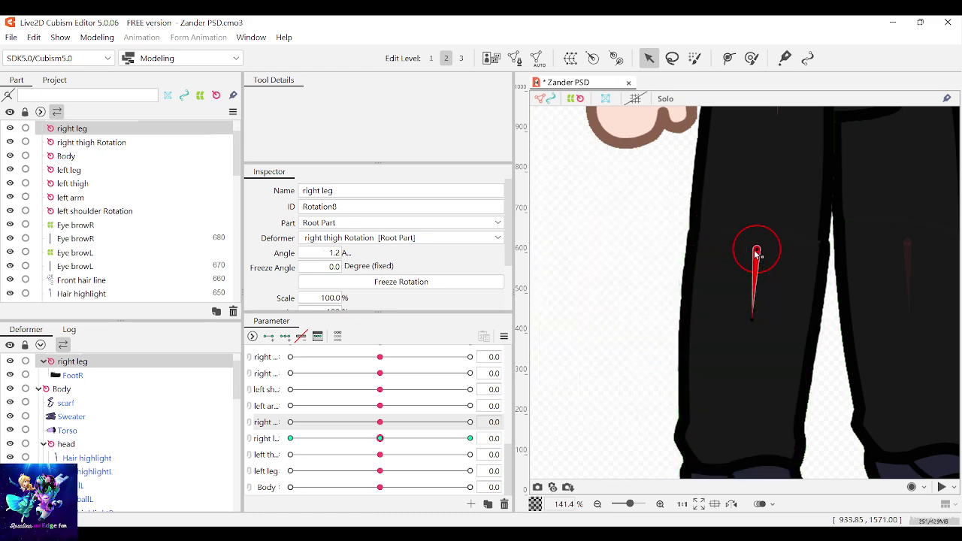
Nudge the right leg pivot back toward the middle of the knee, swinging the lower leg around it and undoing the test rotations
{"action": "left_click_drag", "start_coordinate": [751, 320], "coordinate": [759, 251]}
{"action": "key", "text": "ctrl+z"}
{"action": "mouse_move", "coordinate": [752, 312]}
{"action": "left_mouse_down"}
{"action": "mouse_move", "coordinate": [710, 262]}
{"action": "mouse_move", "coordinate": [711, 223]}
{"action": "mouse_move", "coordinate": [740, 202]}
{"action": "mouse_move", "coordinate": [807, 297]}
{"action": "mouse_move", "coordinate": [751, 331]}
{"action": "mouse_move", "coordinate": [633, 264]}
{"action": "mouse_move", "coordinate": [729, 323]}
{"action": "mouse_move", "coordinate": [754, 317]}
{"action": "left_mouse_up"}
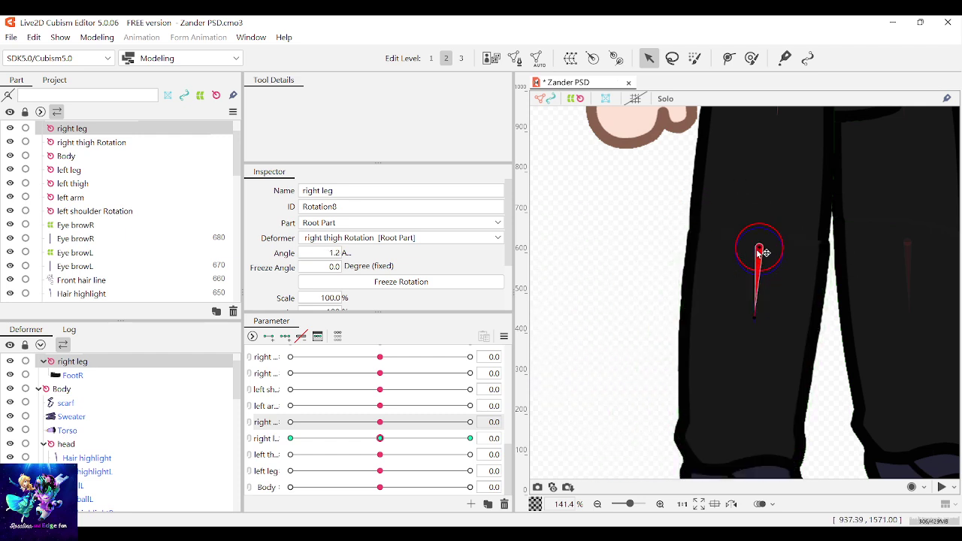
{"action": "left_click_drag", "start_coordinate": [763, 253], "coordinate": [734, 230]}
{"action": "left_click_drag", "start_coordinate": [731, 294], "coordinate": [759, 259]}
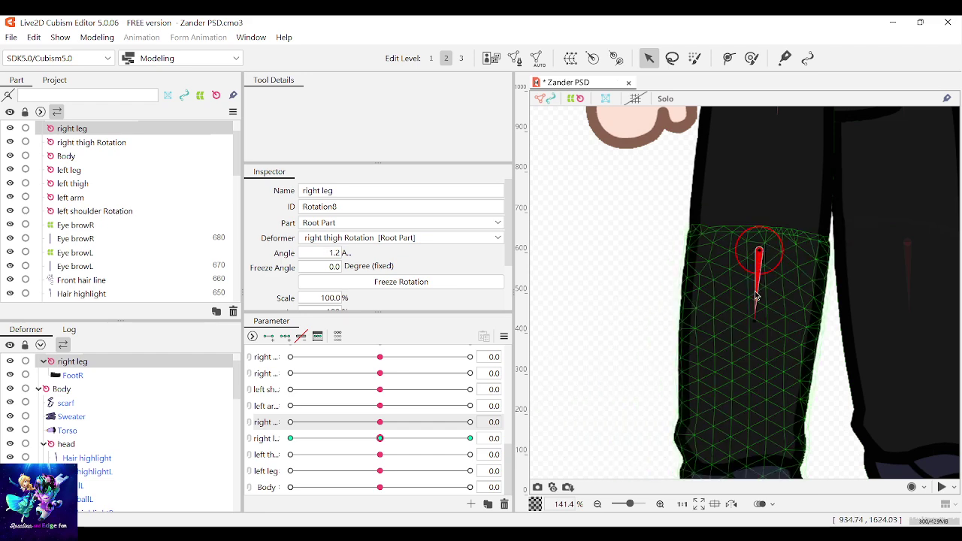
{"action": "left_click_drag", "start_coordinate": [751, 316], "coordinate": [676, 303]}
{"action": "key", "text": "ctrl+z"}
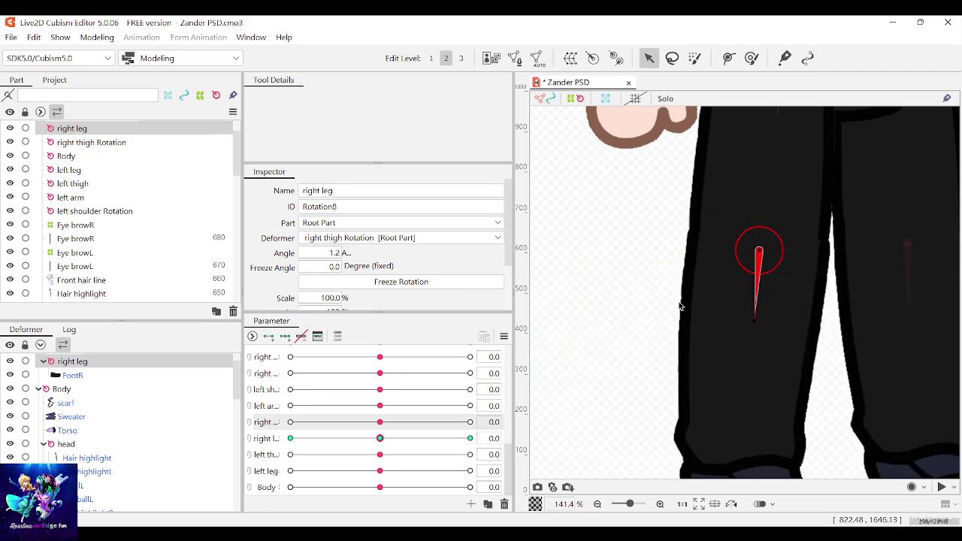
Try lower pivot positions for the right leg deformer, raise it back to knee height, and undo every test rotation
{"action": "left_click", "coordinate": [268, 440]}
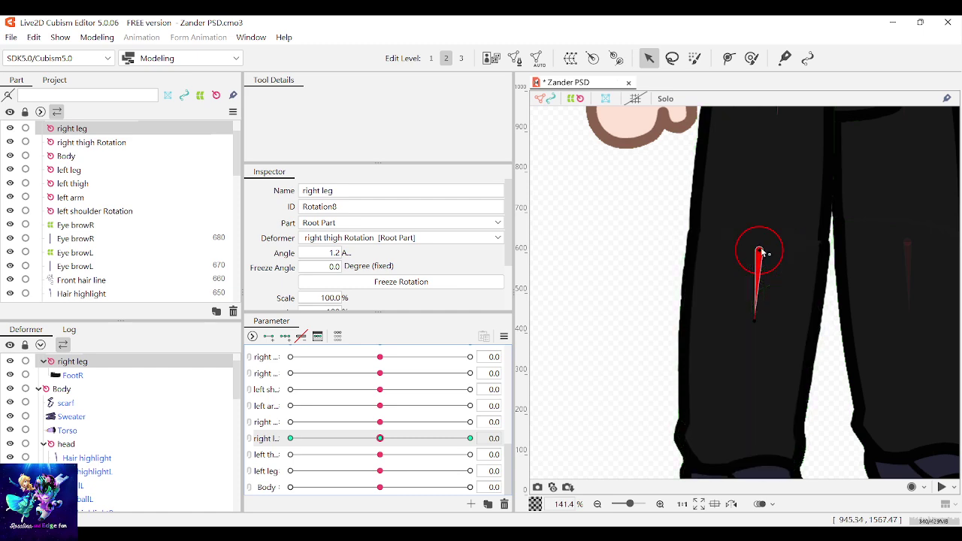
{"action": "left_click_drag", "start_coordinate": [755, 330], "coordinate": [750, 189]}
{"action": "key", "text": "ctrl+z"}
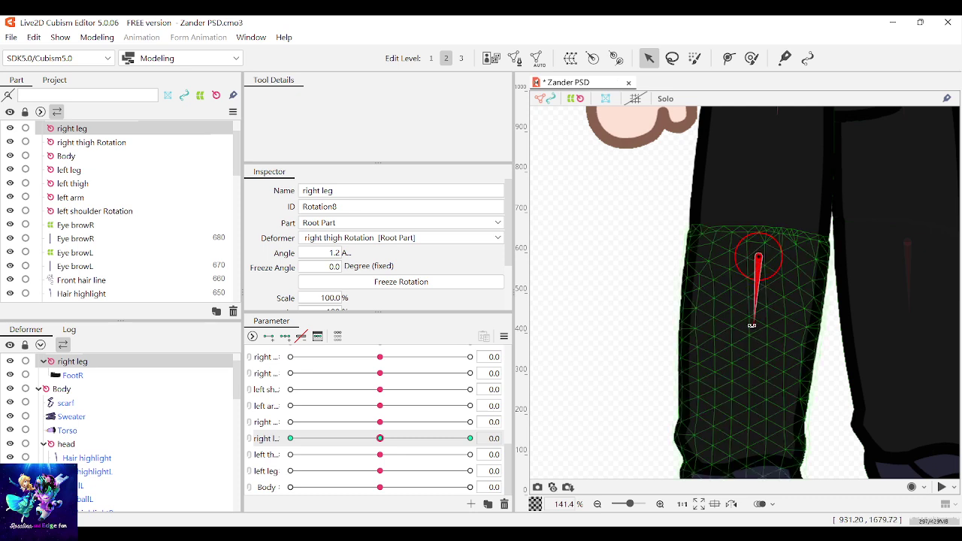
{"action": "left_click_drag", "start_coordinate": [752, 325], "coordinate": [725, 203]}
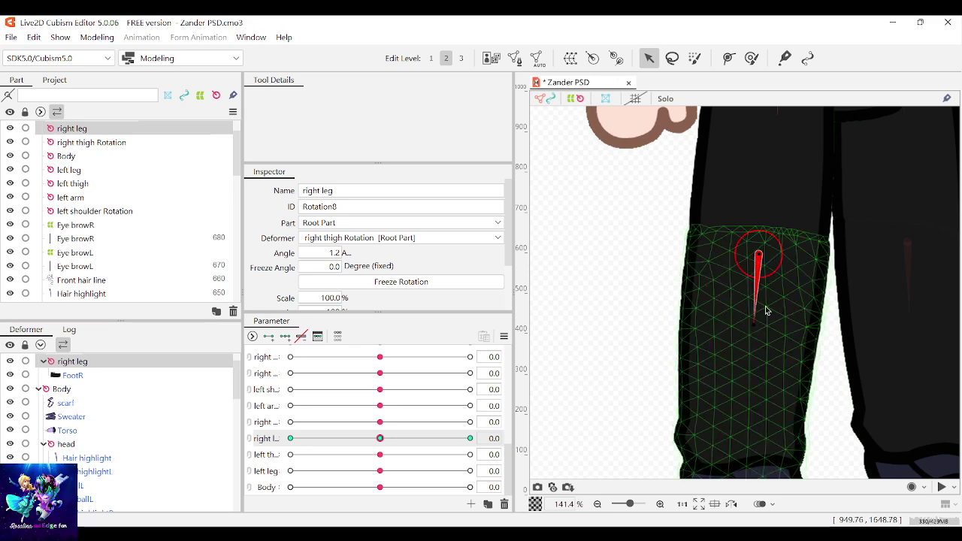
{"action": "left_click_drag", "start_coordinate": [754, 321], "coordinate": [768, 240]}
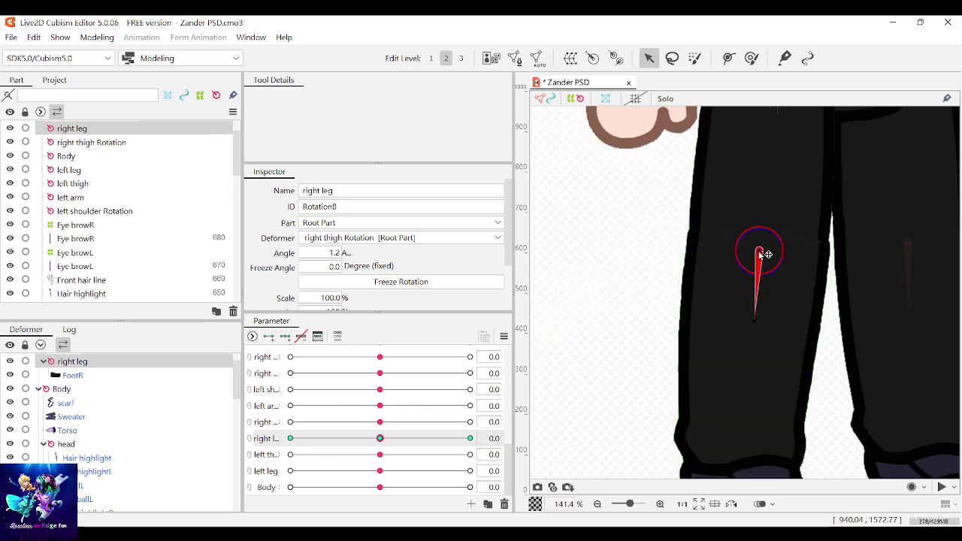
{"action": "left_click_drag", "start_coordinate": [754, 317], "coordinate": [778, 180]}
{"action": "scroll", "coordinate": [769, 275], "scroll_direction": "down", "scroll_amount": 2}
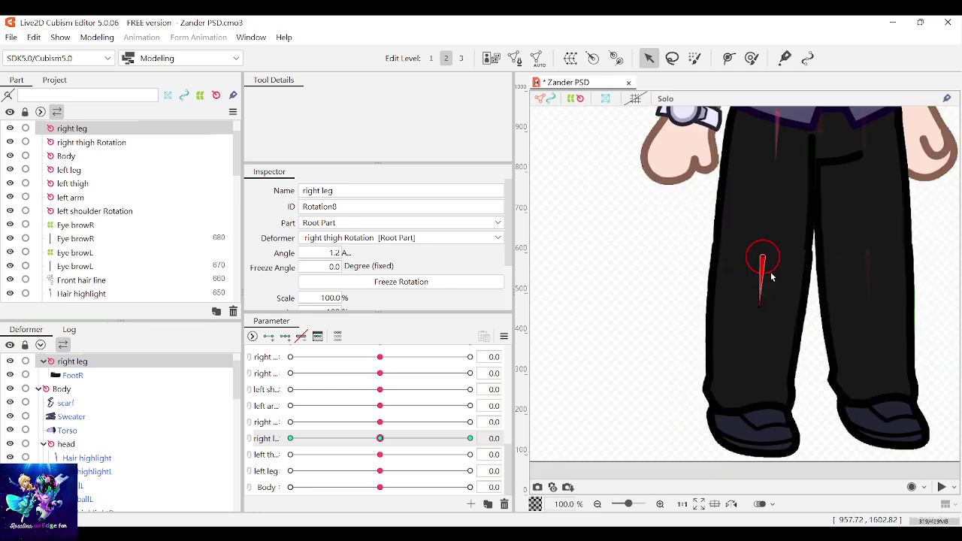
With the right leg parameter at 30, rotate the leg deformer inward to about -88 degrees and inspect the knee bend
{"action": "scroll", "coordinate": [770, 280], "scroll_direction": "up", "scroll_amount": 2}
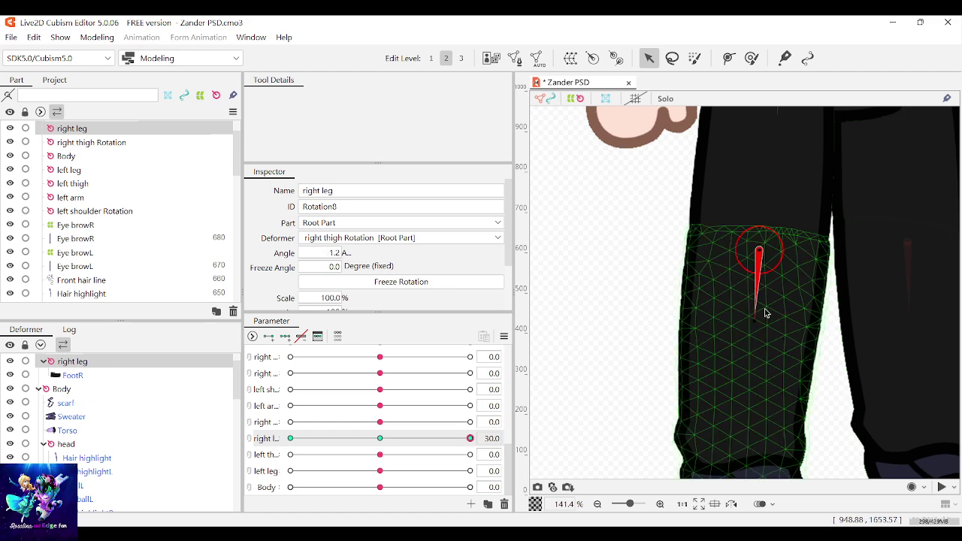
{"action": "left_click_drag", "start_coordinate": [756, 317], "coordinate": [811, 253]}
{"action": "scroll", "coordinate": [790, 300], "scroll_direction": "down", "scroll_amount": 2}
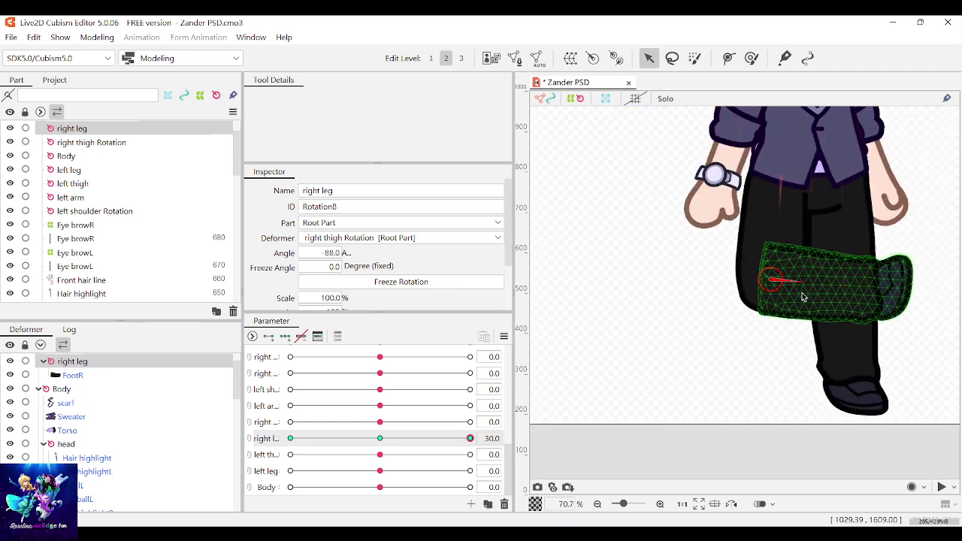
{"action": "scroll", "coordinate": [758, 278], "scroll_direction": "up", "scroll_amount": 3}
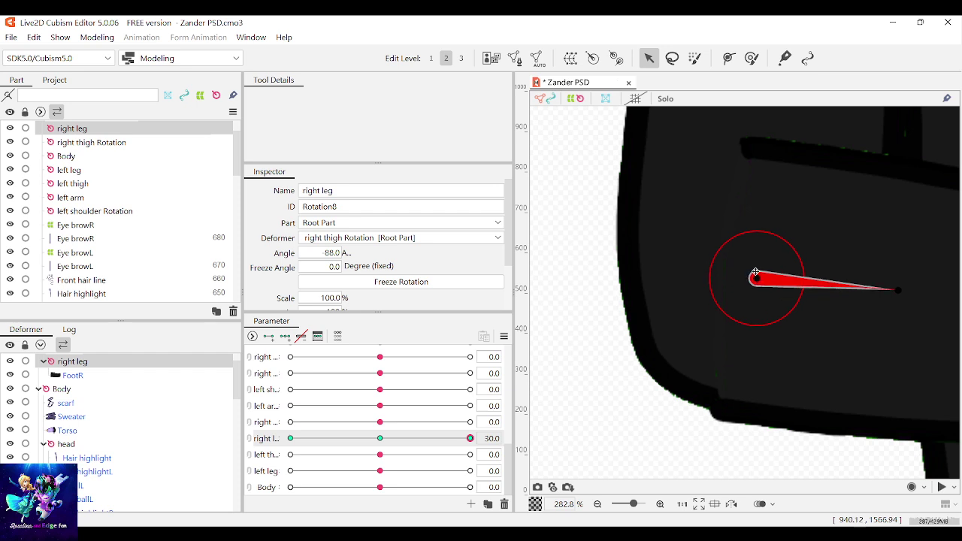
{"action": "scroll", "coordinate": [757, 278], "scroll_direction": "down", "scroll_amount": 3}
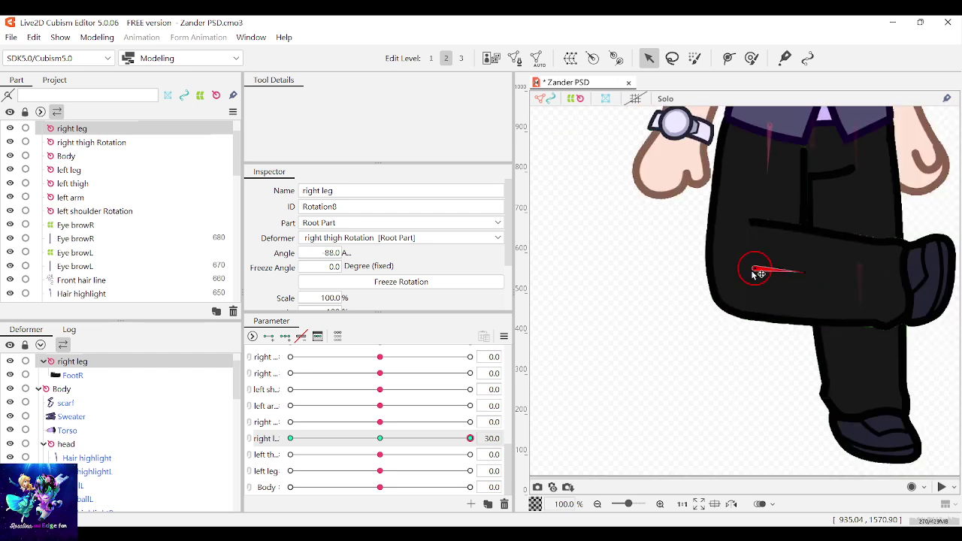
With the right leg parameter at 30, continue the leg deformer's inward rotation to nearly a full turn, about -359.5 degrees
{"action": "left_click_drag", "start_coordinate": [471, 438], "coordinate": [563, 408]}
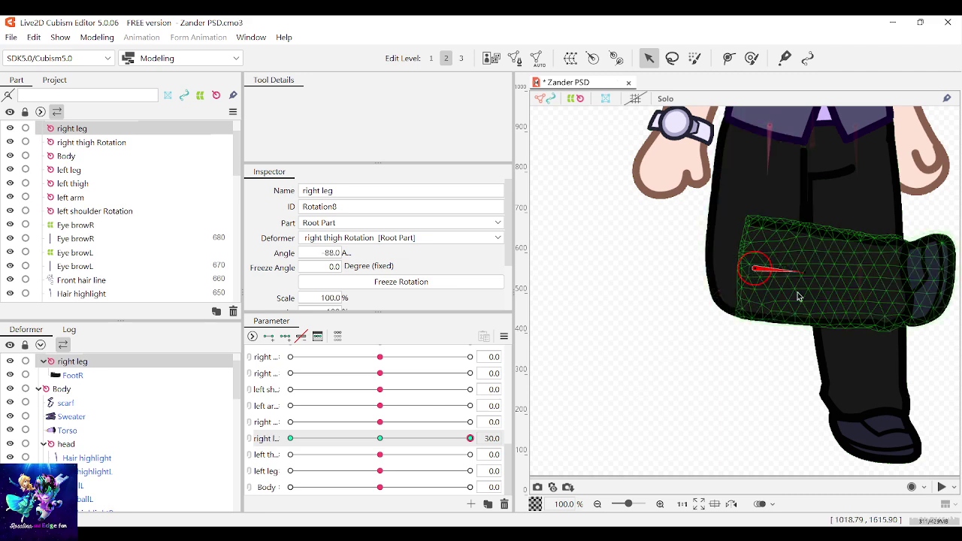
{"action": "left_click_drag", "start_coordinate": [800, 291], "coordinate": [704, 272]}
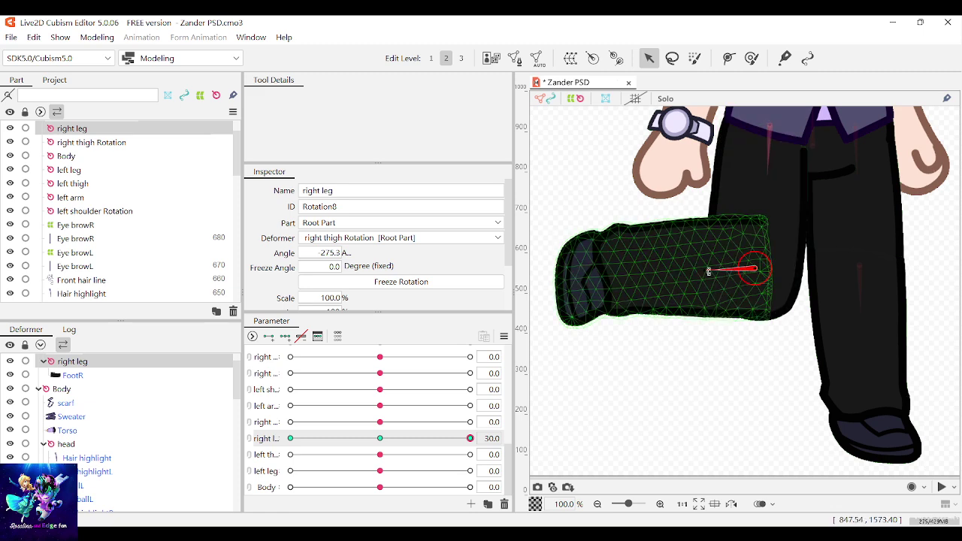
{"action": "left_click_drag", "start_coordinate": [708, 271], "coordinate": [751, 331]}
{"action": "mouse_move", "coordinate": [470, 438]}
{"action": "left_mouse_down"}
{"action": "mouse_move", "coordinate": [414, 438]}
{"action": "mouse_move", "coordinate": [470, 438]}
{"action": "left_mouse_up"}
{"action": "left_click", "coordinate": [380, 439]}
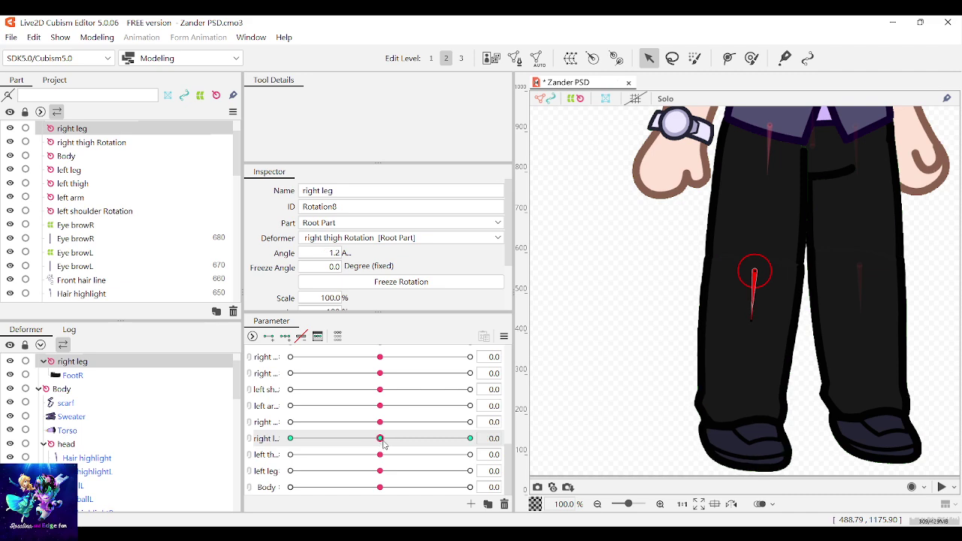
Fine-tune the right leg deformer's angle at parameter 30 to -358.8 degrees, comparing it repeatedly with the pose at 0
{"action": "left_click", "coordinate": [469, 438]}
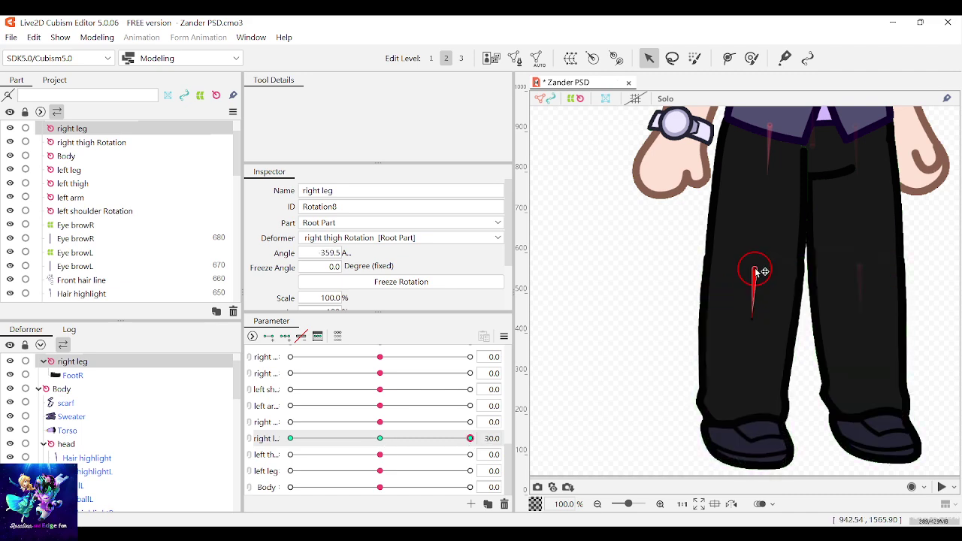
{"action": "left_click", "coordinate": [379, 438]}
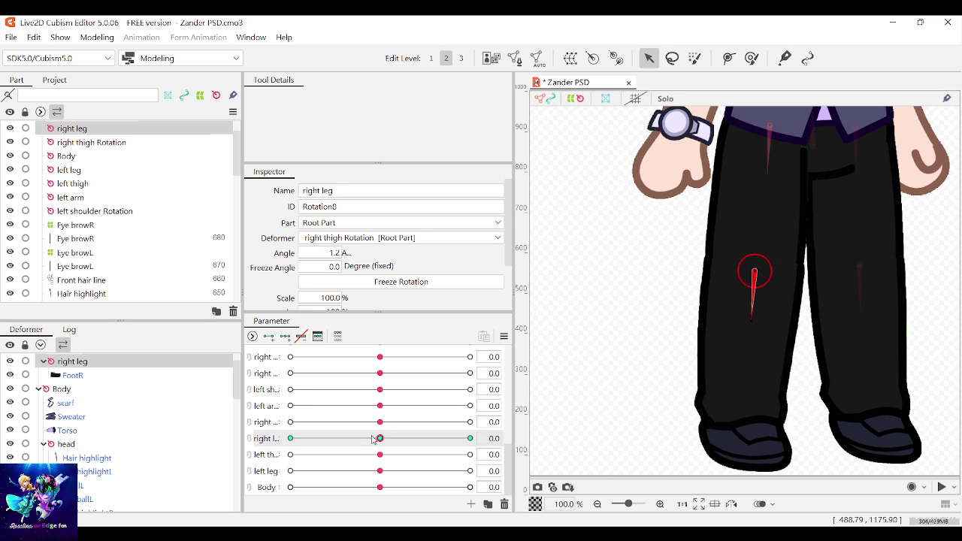
{"action": "left_click", "coordinate": [470, 438]}
{"action": "left_click_drag", "start_coordinate": [753, 317], "coordinate": [751, 317]}
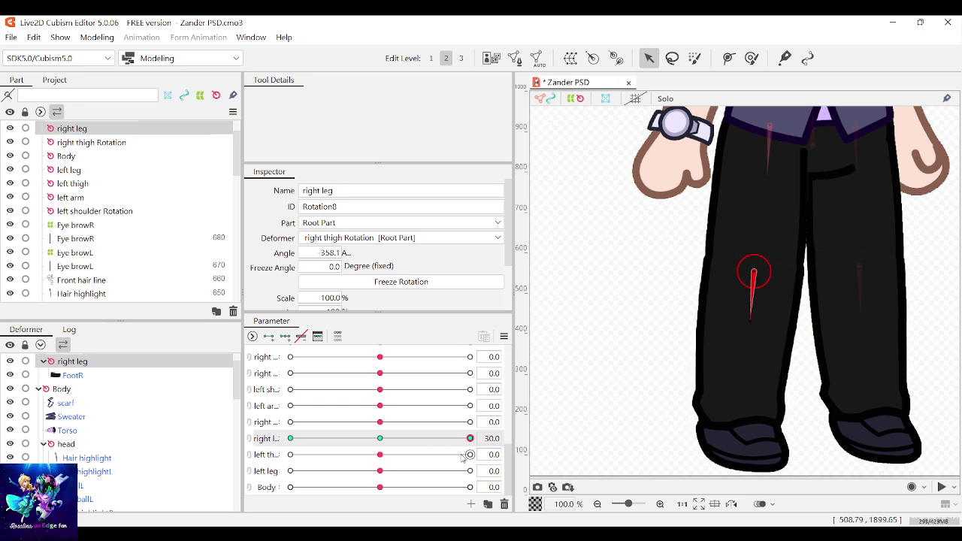
{"action": "left_click", "coordinate": [381, 440]}
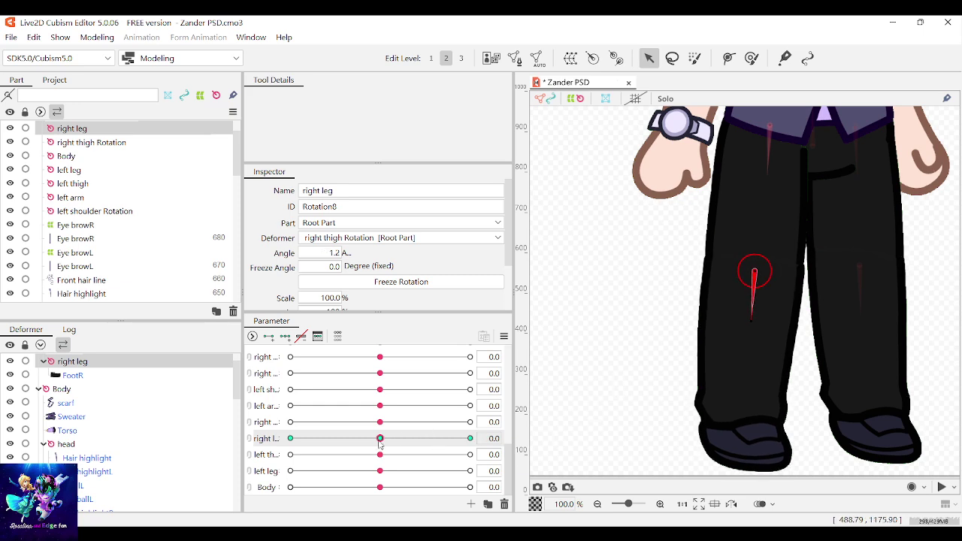
{"action": "left_click", "coordinate": [469, 438]}
{"action": "left_click_drag", "start_coordinate": [752, 316], "coordinate": [753, 317]}
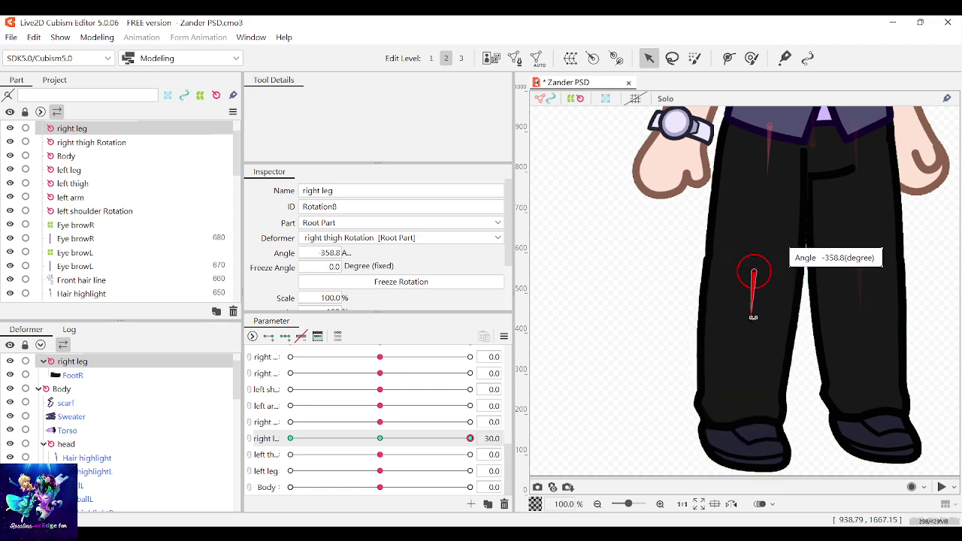
{"action": "left_click", "coordinate": [381, 439]}
{"action": "left_click", "coordinate": [470, 437]}
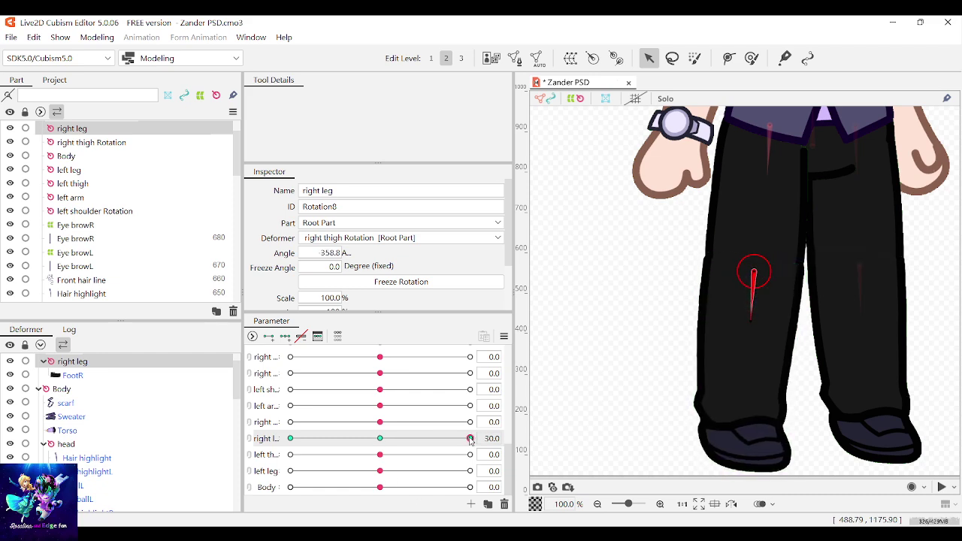
{"action": "left_click", "coordinate": [380, 438]}
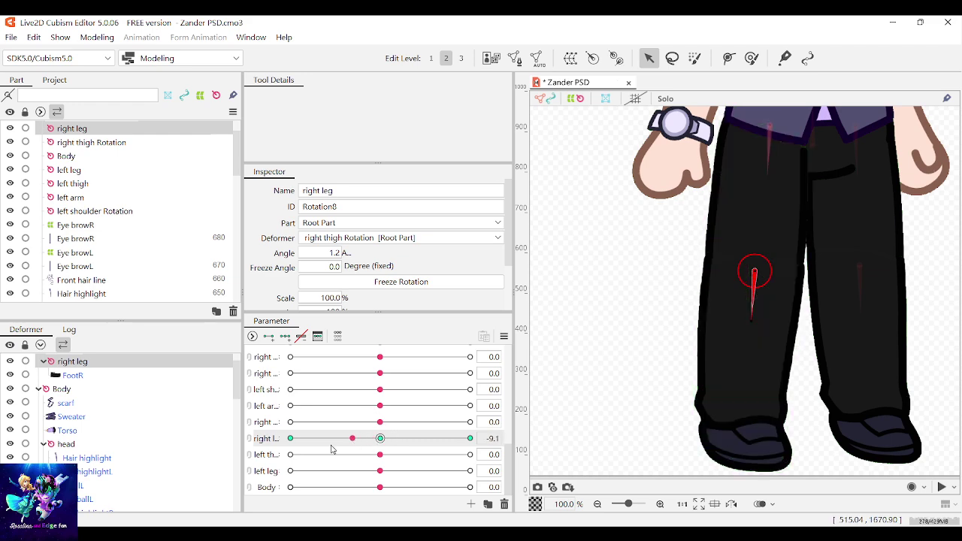
With the right leg parameter at -30, rotate the leg deformer outward through a full turn and test the swing across the parameter
{"action": "left_click_drag", "start_coordinate": [332, 448], "coordinate": [290, 443]}
{"action": "left_click_drag", "start_coordinate": [750, 315], "coordinate": [716, 233]}
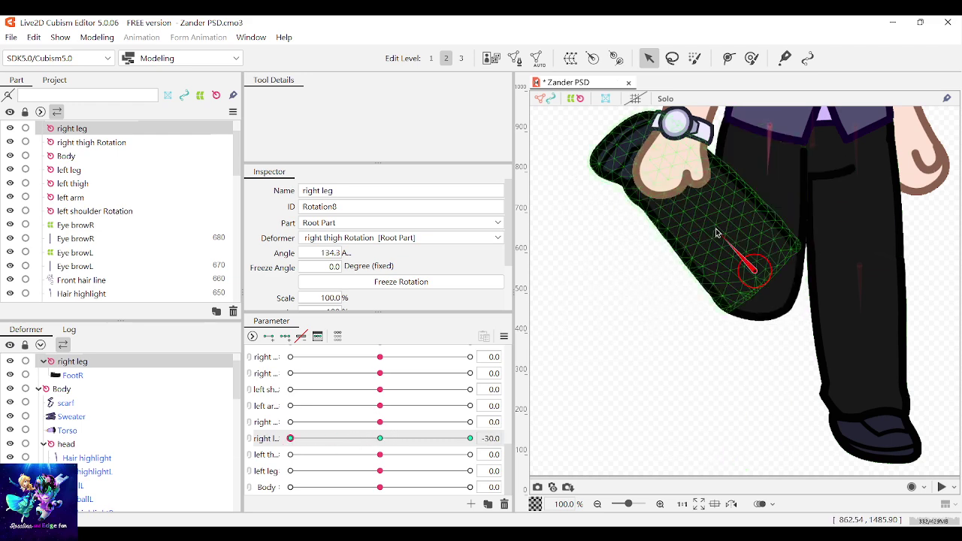
{"action": "left_click", "coordinate": [380, 438]}
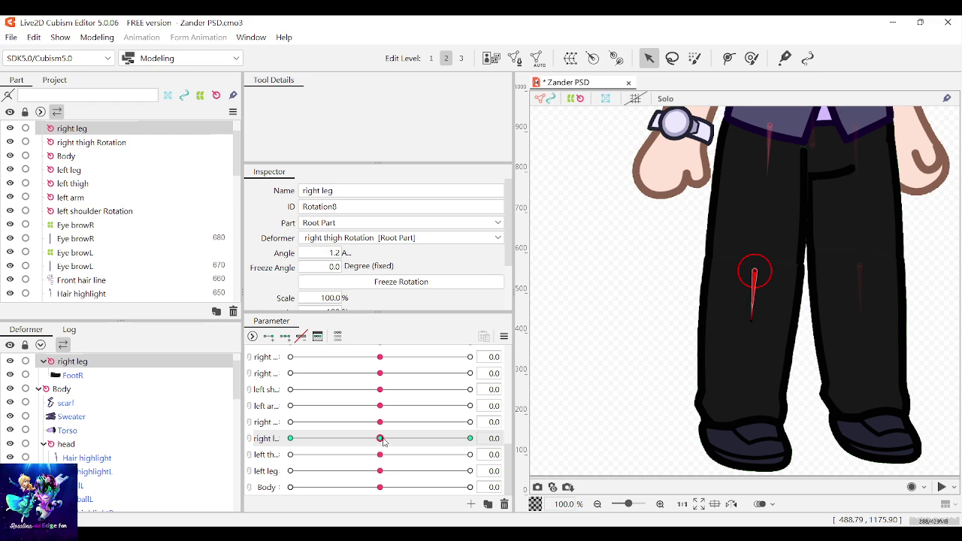
{"action": "left_click_drag", "start_coordinate": [381, 440], "coordinate": [195, 436]}
{"action": "left_click_drag", "start_coordinate": [719, 234], "coordinate": [769, 321]}
{"action": "left_click_drag", "start_coordinate": [368, 430], "coordinate": [236, 470]}
{"action": "left_click_drag", "start_coordinate": [349, 441], "coordinate": [379, 453]}
Select the left leg's rotation deformer and add keys at -30, 0 and 30 on the left leg parameter
{"action": "scroll", "coordinate": [676, 215], "scroll_direction": "down", "scroll_amount": 2}
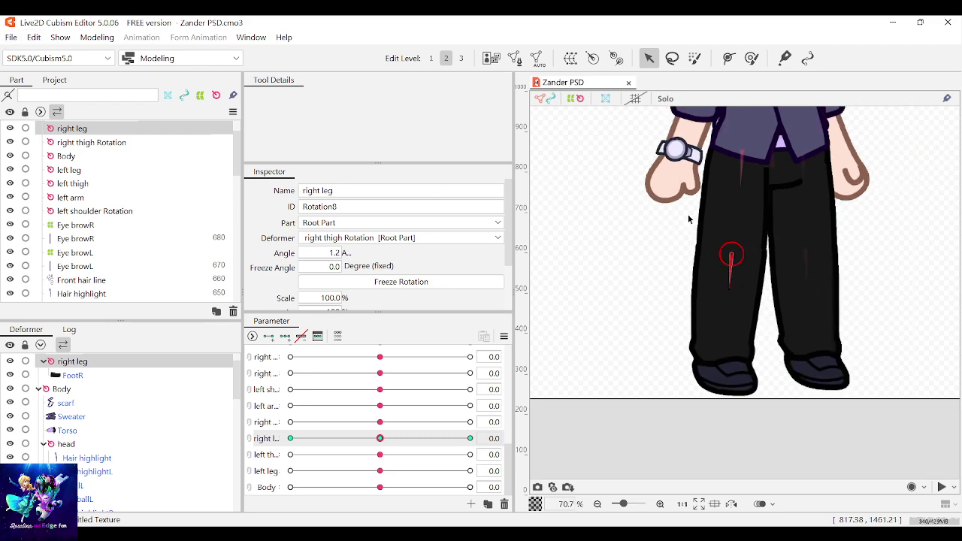
{"action": "scroll", "coordinate": [678, 224], "scroll_direction": "up", "scroll_amount": 2}
{"action": "scroll", "coordinate": [678, 223], "scroll_direction": "down", "scroll_amount": 5}
{"action": "scroll", "coordinate": [890, 342], "scroll_direction": "up", "scroll_amount": 5}
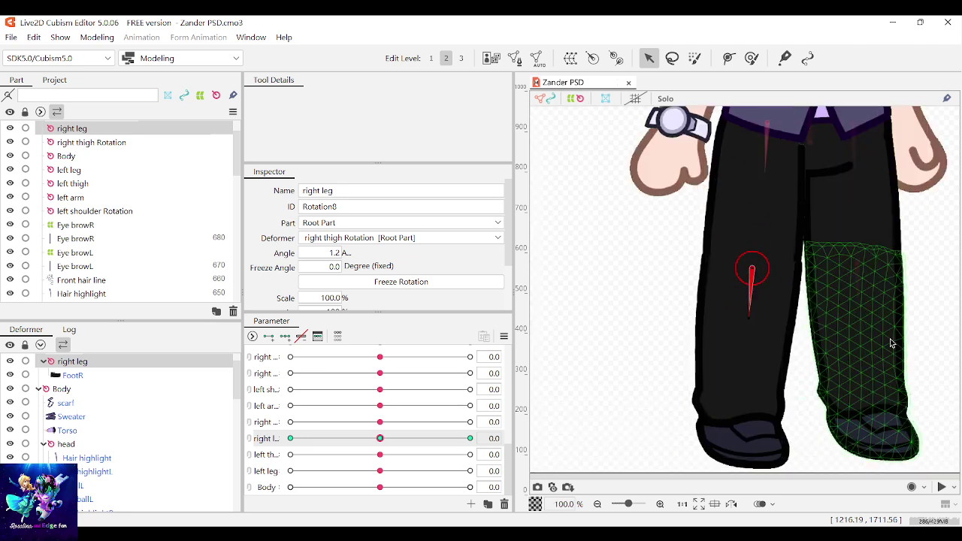
{"action": "mouse_move", "coordinate": [379, 454]}
{"action": "left_mouse_down"}
{"action": "mouse_move", "coordinate": [364, 477]}
{"action": "mouse_move", "coordinate": [304, 475]}
{"action": "mouse_move", "coordinate": [289, 485]}
{"action": "mouse_move", "coordinate": [378, 473]}
{"action": "left_mouse_up"}
{"action": "left_click", "coordinate": [879, 266]}
{"action": "scroll", "coordinate": [876, 265], "scroll_direction": "up", "scroll_amount": 2}
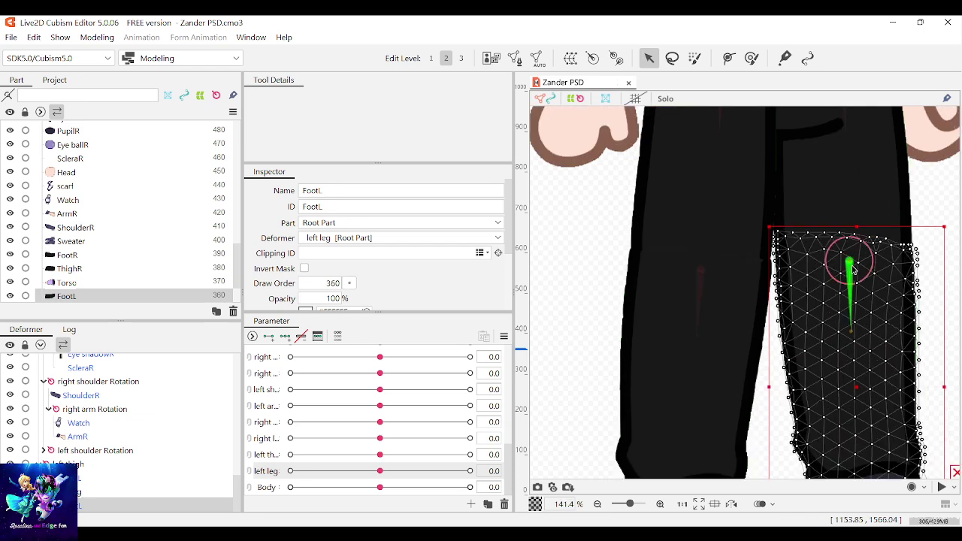
{"action": "left_click", "coordinate": [852, 267]}
{"action": "mouse_move", "coordinate": [385, 472]}
{"action": "left_mouse_down"}
{"action": "mouse_move", "coordinate": [398, 473]}
{"action": "mouse_move", "coordinate": [380, 472]}
{"action": "left_mouse_up"}
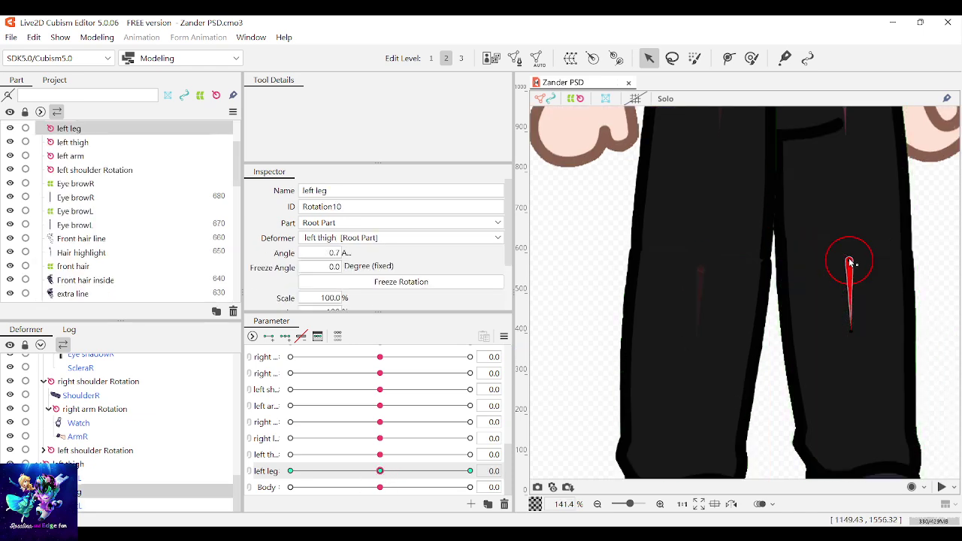
Raise the left leg deformer's pivot slightly at the knee, swinging the lower leg to test it and undoing each rotation
{"action": "left_click_drag", "start_coordinate": [849, 261], "coordinate": [850, 262]}
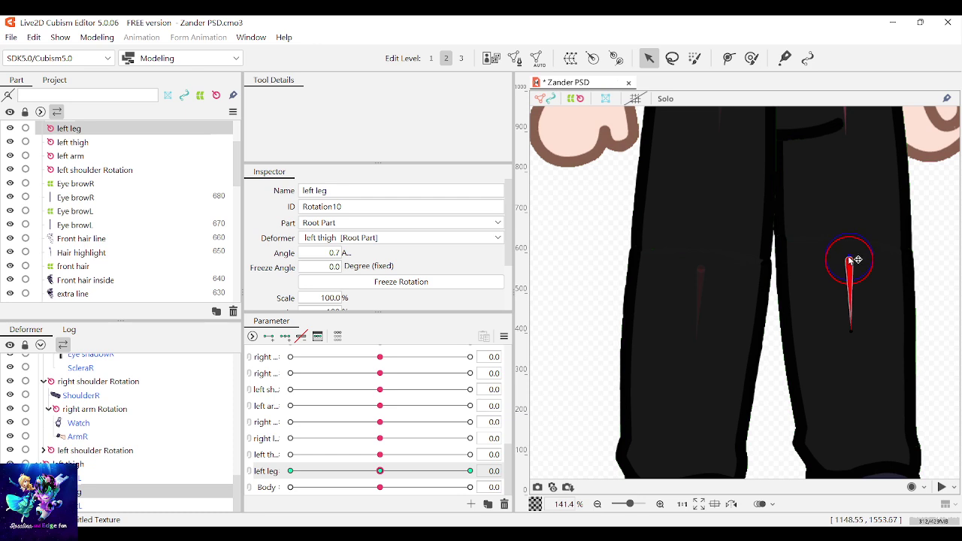
{"action": "left_click_drag", "start_coordinate": [850, 329], "coordinate": [890, 214]}
{"action": "key", "text": "ctrl+z"}
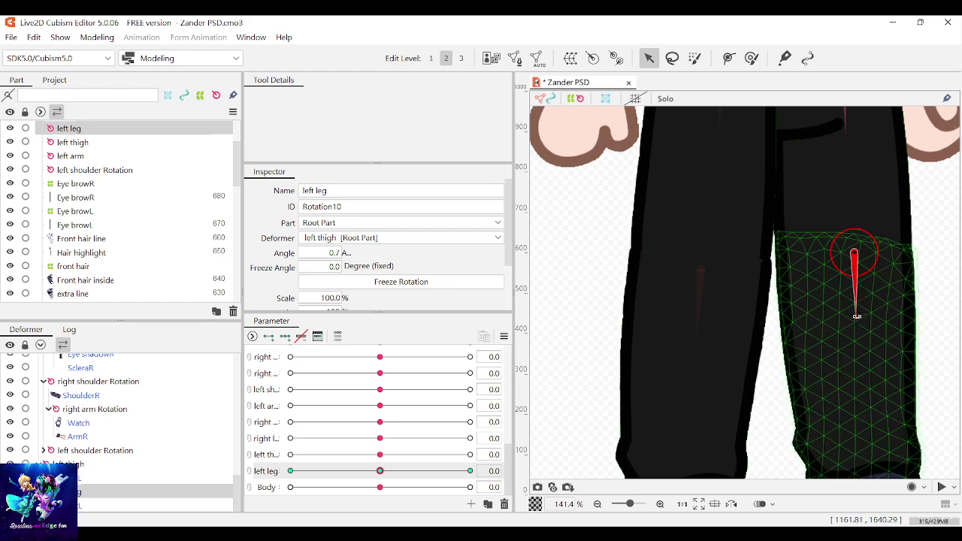
{"action": "left_click_drag", "start_coordinate": [856, 315], "coordinate": [849, 199]}
{"action": "key", "text": "ctrl+z"}
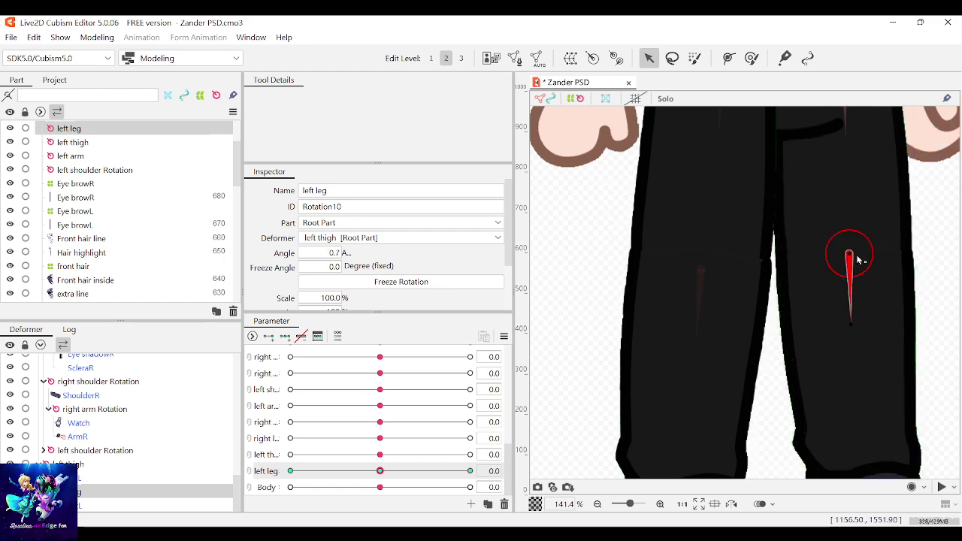
Nudge the left leg deformer's pivot slightly toward the inner side of the knee, test the swing and undo the rotations
{"action": "left_click_drag", "start_coordinate": [849, 258], "coordinate": [891, 199]}
{"action": "key", "text": "ctrl+z"}
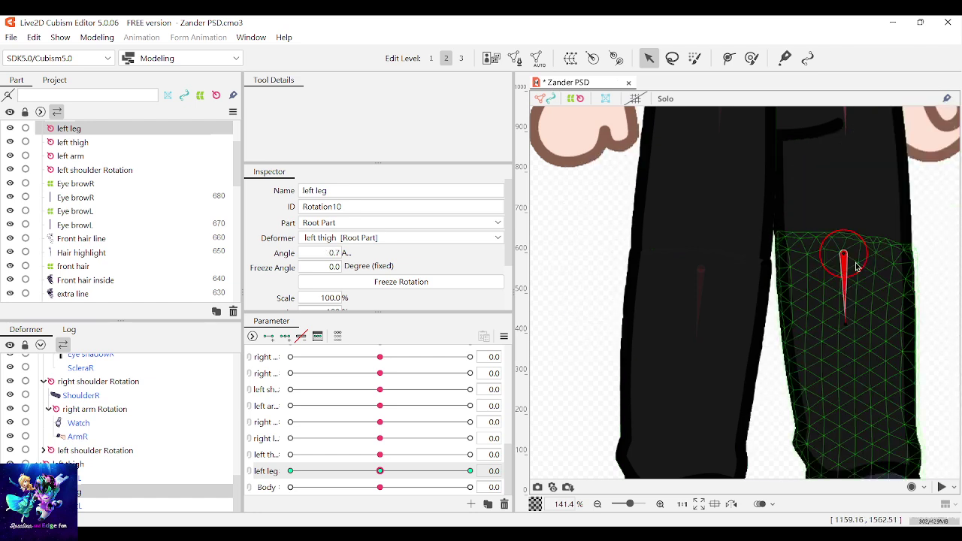
{"action": "left_click_drag", "start_coordinate": [852, 260], "coordinate": [705, 284]}
{"action": "key", "text": "ctrl+z"}
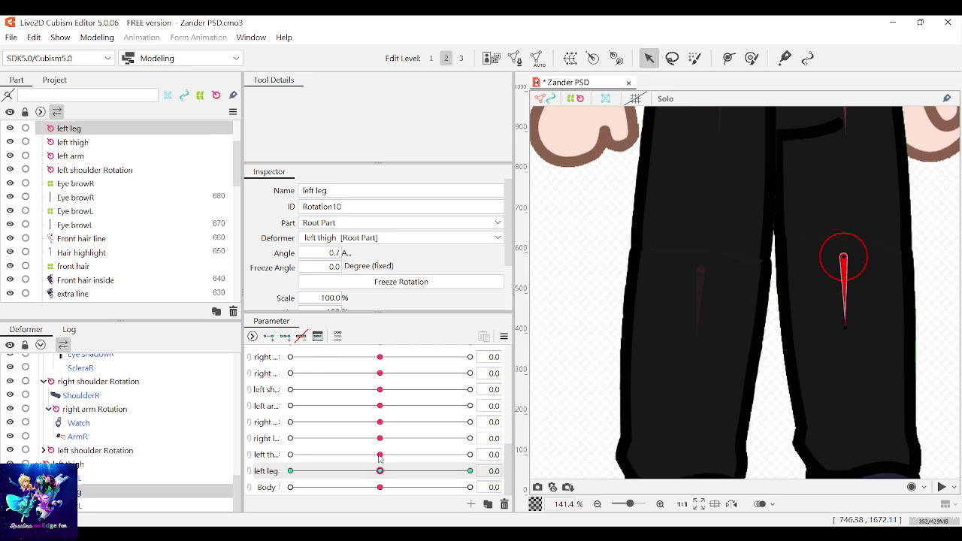
With the left leg parameter at 30, rotate the leg deformer outward through nearly a full turn to about -356.6 degrees
{"action": "scroll", "coordinate": [807, 331], "scroll_direction": "down", "scroll_amount": 3}
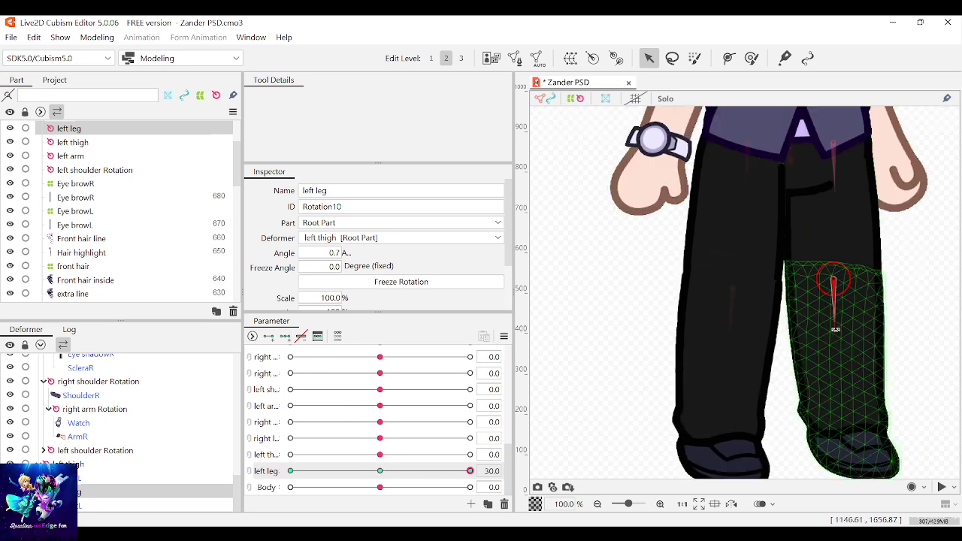
{"action": "left_click_drag", "start_coordinate": [835, 328], "coordinate": [901, 292]}
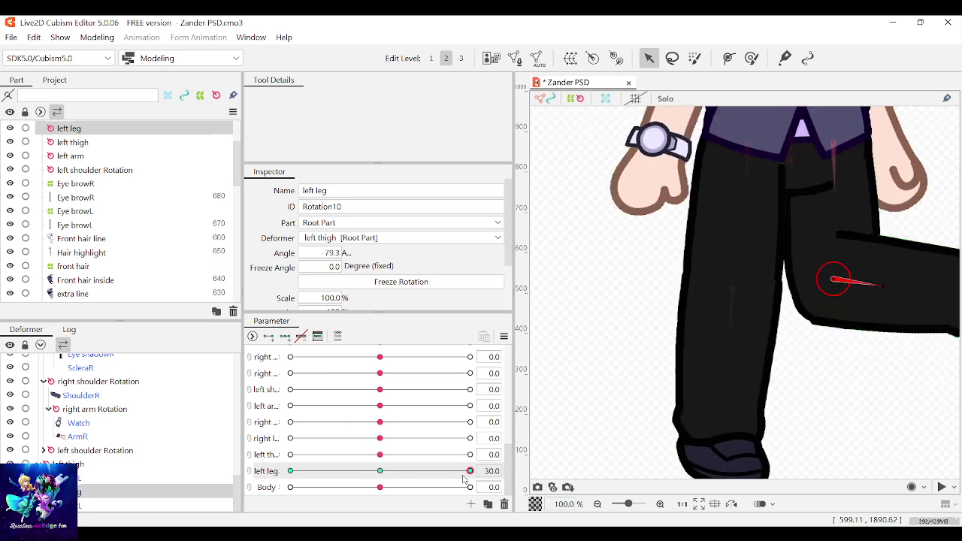
{"action": "left_click_drag", "start_coordinate": [380, 471], "coordinate": [489, 468]}
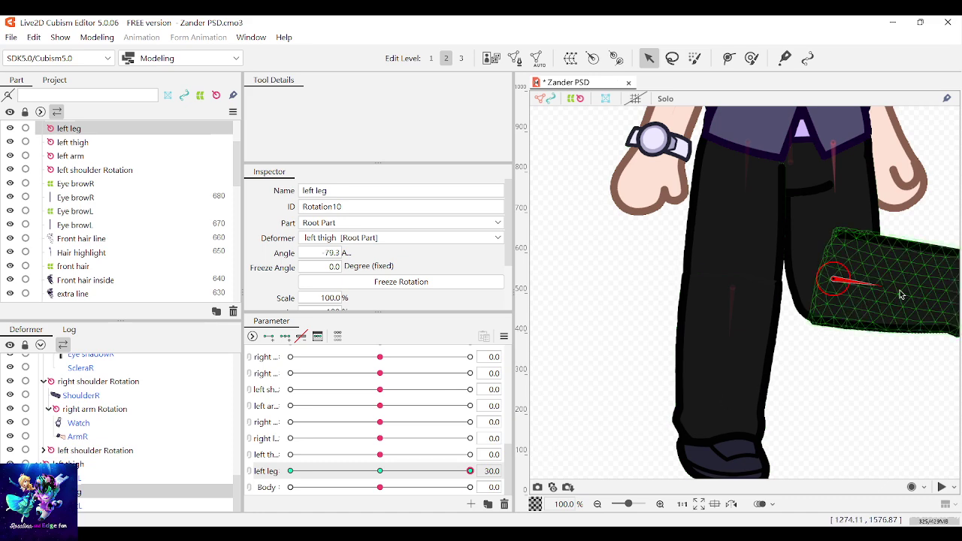
{"action": "left_click_drag", "start_coordinate": [879, 286], "coordinate": [804, 417]}
{"action": "scroll", "coordinate": [776, 371], "scroll_direction": "down", "scroll_amount": 3}
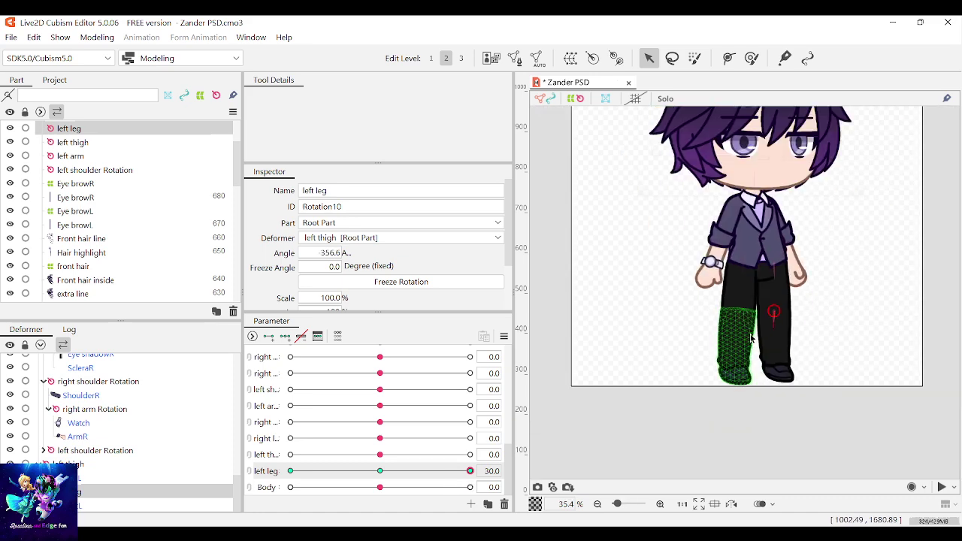
{"action": "scroll", "coordinate": [776, 372], "scroll_direction": "up", "scroll_amount": 2}
Fine-tune the left leg deformer's angle at parameter 30 to -359.0 degrees against the pose at 0, return the parameter to 0 and save
{"action": "left_click", "coordinate": [380, 471]}
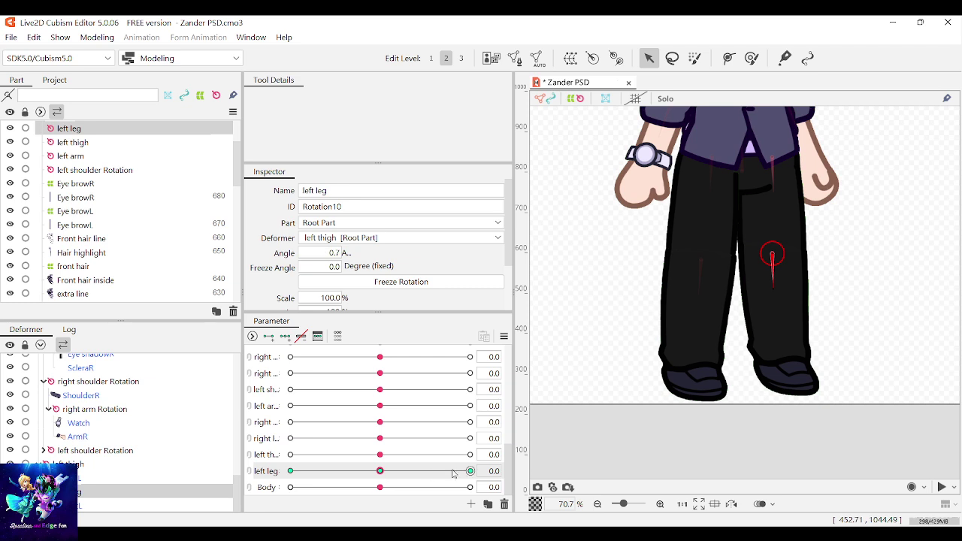
{"action": "left_click_drag", "start_coordinate": [773, 289], "coordinate": [803, 225]}
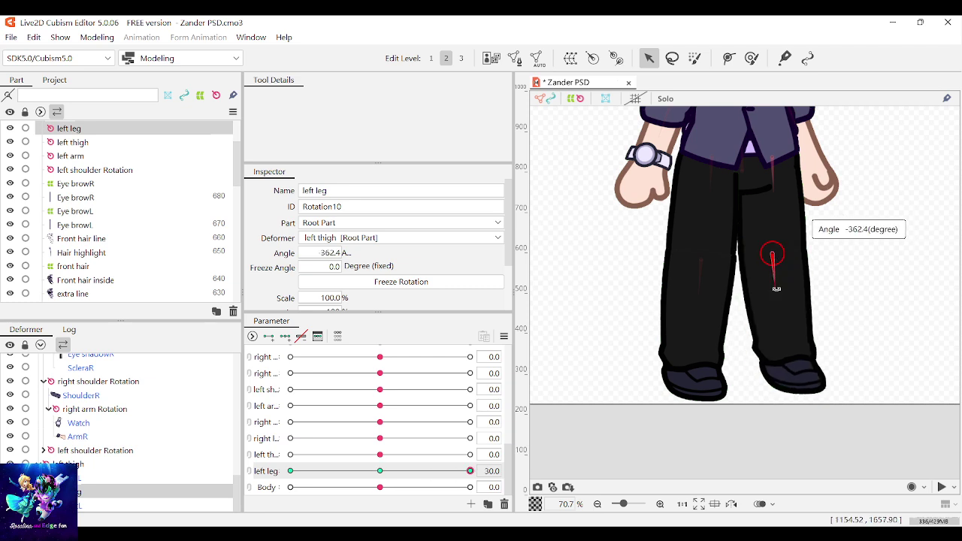
{"action": "left_click", "coordinate": [381, 471]}
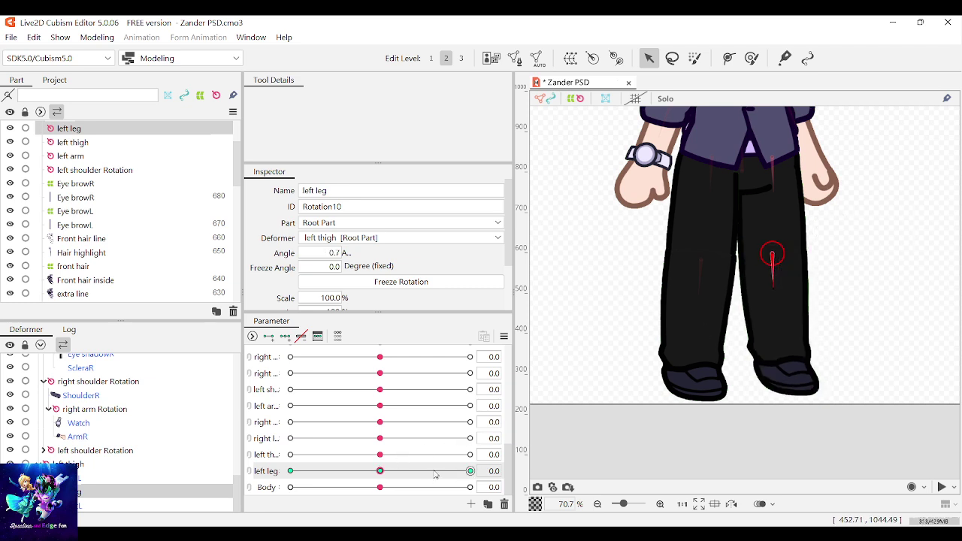
{"action": "left_click", "coordinate": [470, 471]}
{"action": "left_click_drag", "start_coordinate": [772, 287], "coordinate": [774, 283]}
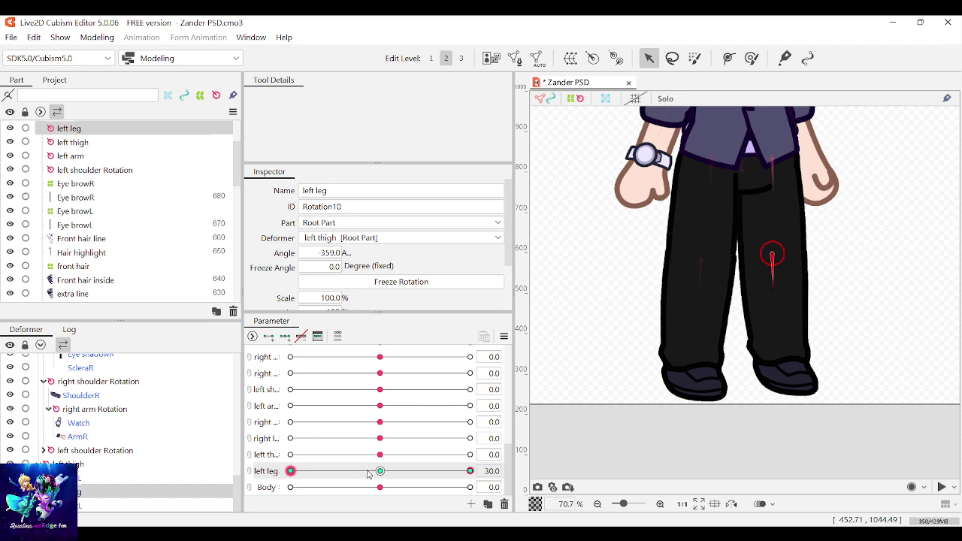
{"action": "mouse_move", "coordinate": [379, 471]}
{"action": "left_mouse_down"}
{"action": "mouse_move", "coordinate": [323, 470]}
{"action": "mouse_move", "coordinate": [380, 473]}
{"action": "left_mouse_up"}
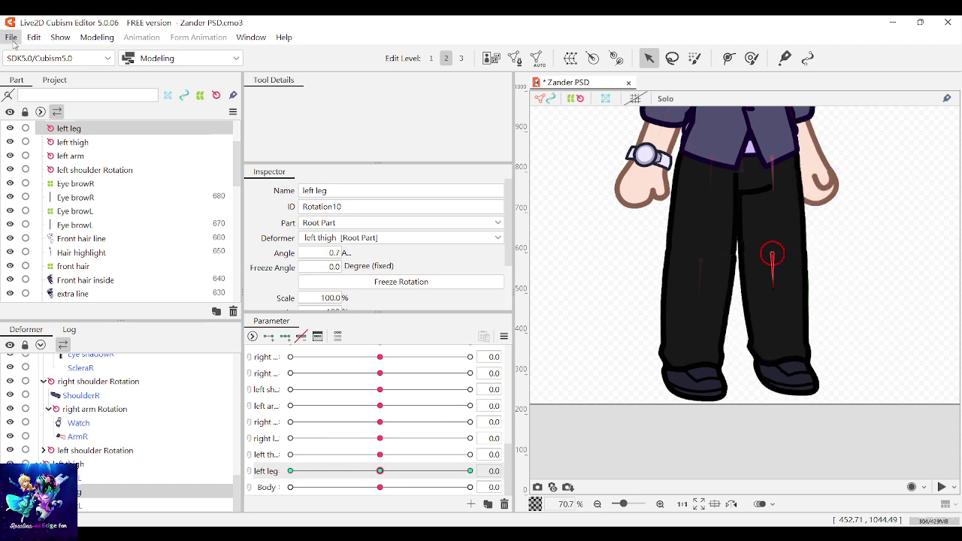
{"action": "key", "text": "ctrl+s"}
Examine the whole character from feet to hair and check the combined hair parameter, leaving it at 0
{"action": "scroll", "coordinate": [682, 357], "scroll_direction": "up", "scroll_amount": 2}
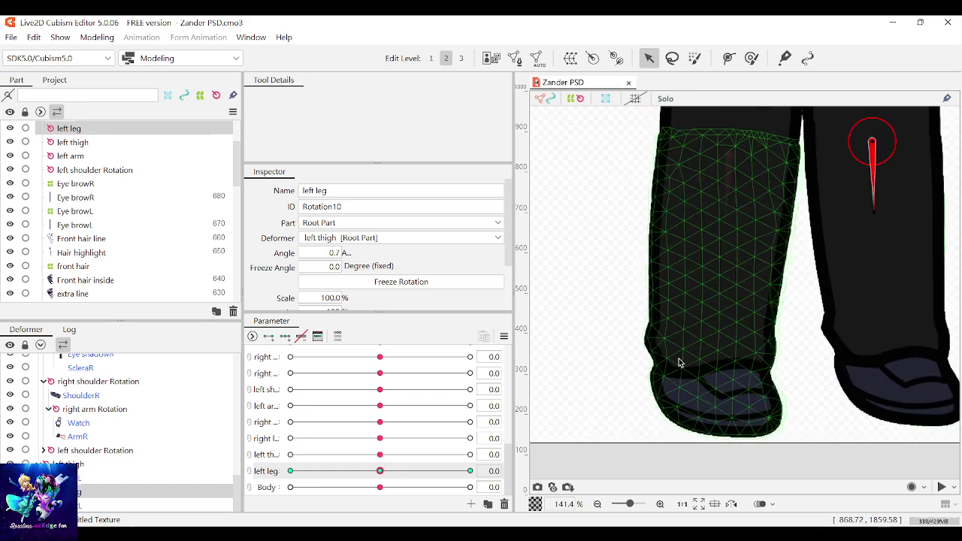
{"action": "scroll", "coordinate": [682, 357], "scroll_direction": "down", "scroll_amount": 6}
{"action": "scroll", "coordinate": [682, 356], "scroll_direction": "up", "scroll_amount": 3}
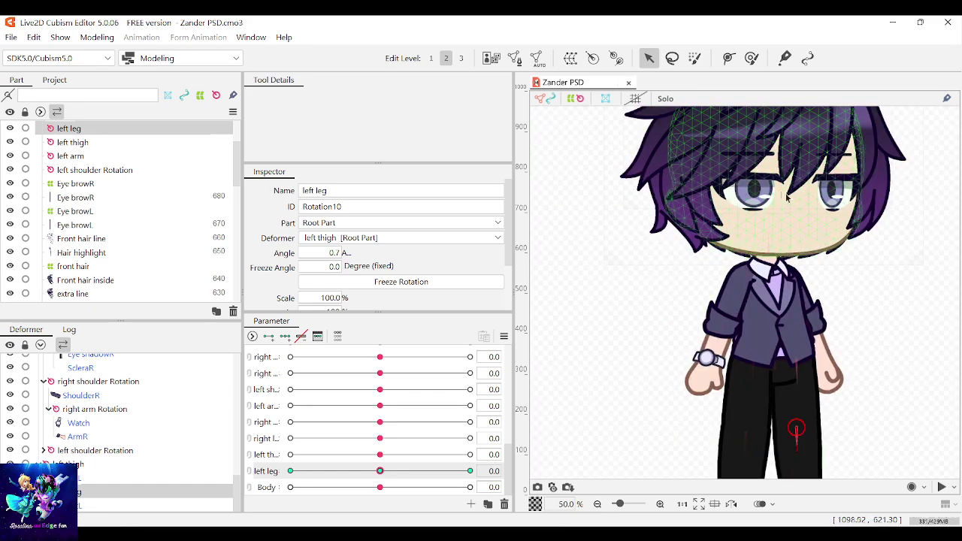
{"action": "scroll", "coordinate": [783, 263], "scroll_direction": "down", "scroll_amount": 1}
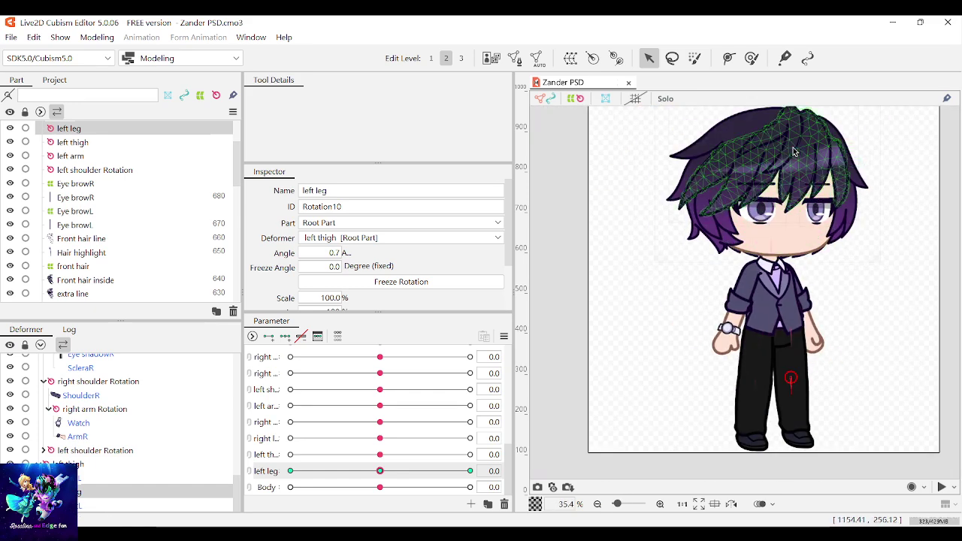
{"action": "scroll", "coordinate": [793, 154], "scroll_direction": "up", "scroll_amount": 1}
{"action": "scroll", "coordinate": [792, 148], "scroll_direction": "up", "scroll_amount": 1}
{"action": "scroll", "coordinate": [344, 433], "scroll_direction": "up", "scroll_amount": 10}
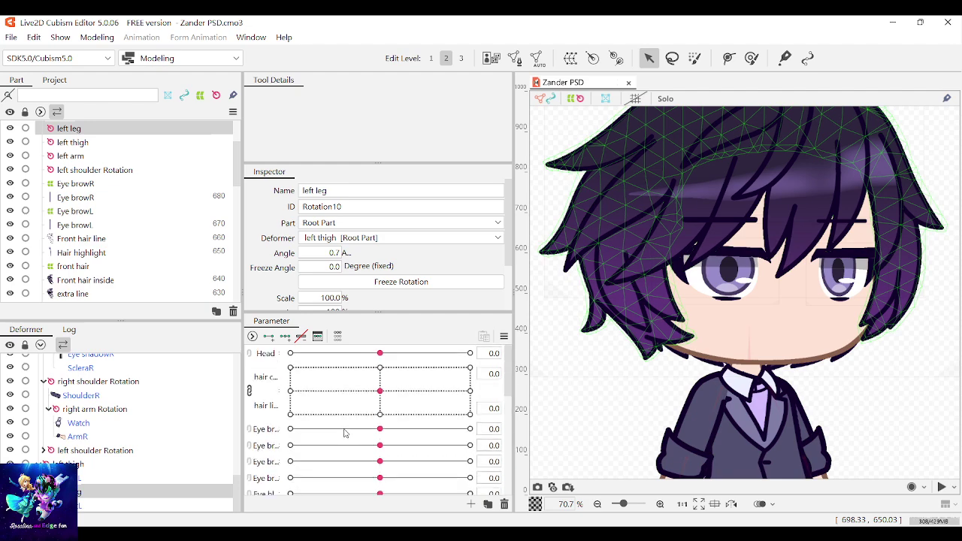
{"action": "scroll", "coordinate": [352, 426], "scroll_direction": "down", "scroll_amount": 2}
{"action": "scroll", "coordinate": [352, 427], "scroll_direction": "up", "scroll_amount": 2}
{"action": "mouse_move", "coordinate": [385, 396]}
{"action": "left_mouse_down"}
{"action": "mouse_move", "coordinate": [409, 384]}
{"action": "mouse_move", "coordinate": [317, 390]}
{"action": "mouse_move", "coordinate": [472, 393]}
{"action": "mouse_move", "coordinate": [393, 412]}
{"action": "mouse_move", "coordinate": [380, 387]}
{"action": "mouse_move", "coordinate": [509, 368]}
{"action": "mouse_move", "coordinate": [328, 390]}
{"action": "mouse_move", "coordinate": [393, 369]}
{"action": "mouse_move", "coordinate": [385, 406]}
{"action": "mouse_move", "coordinate": [380, 390]}
{"action": "left_mouse_up"}
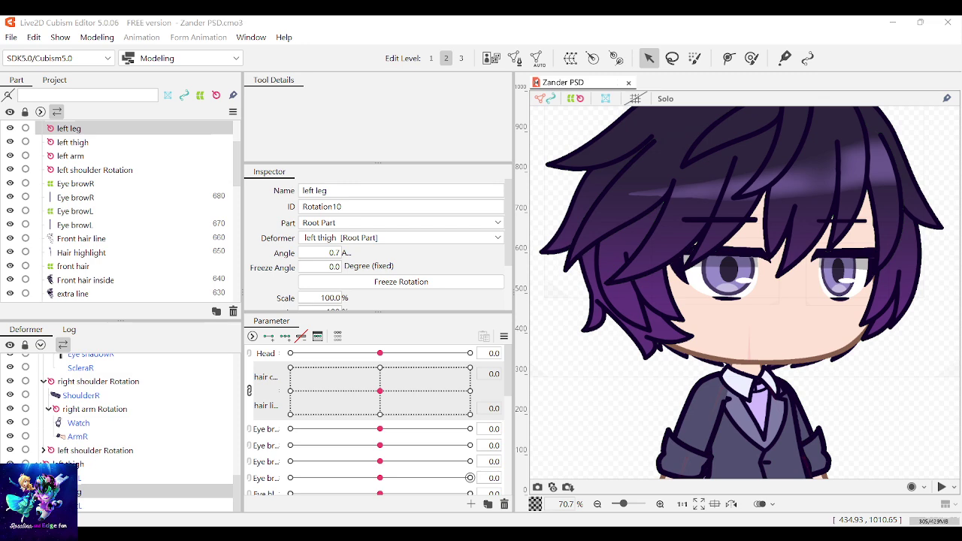
Paste the mouth parts with their position-adjusting deformer into the model and set both mouth parameters to -30
{"action": "key", "text": "ctrl+v"}
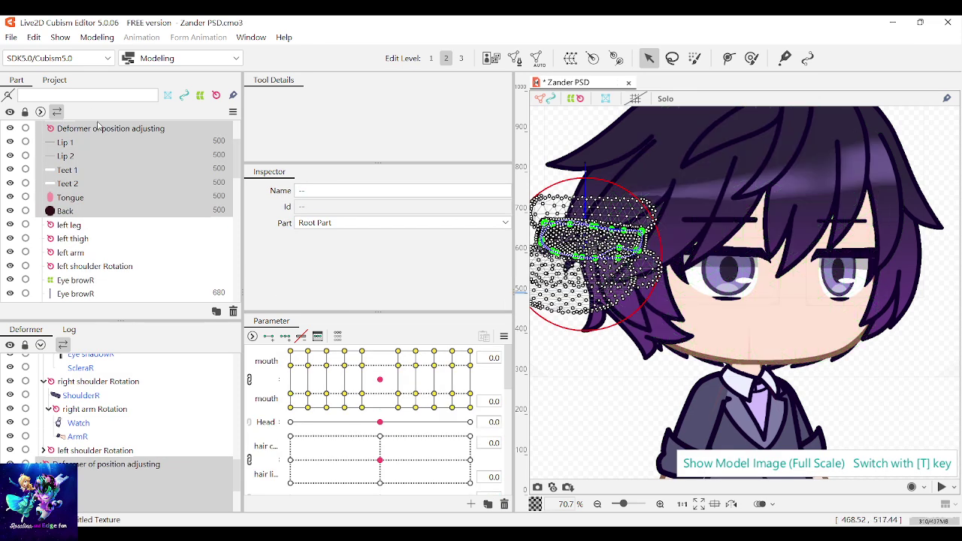
{"action": "key", "text": "Delete"}
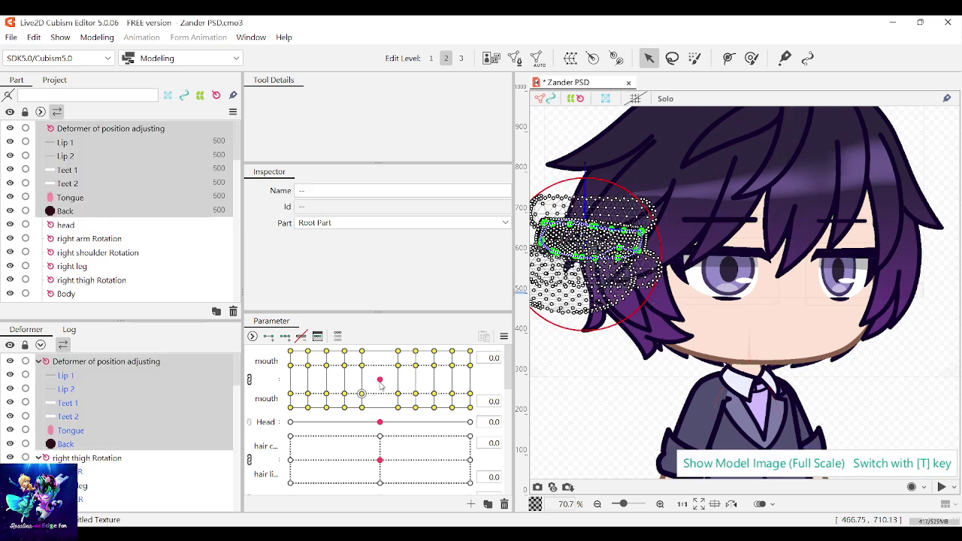
{"action": "left_click_drag", "start_coordinate": [379, 379], "coordinate": [290, 407]}
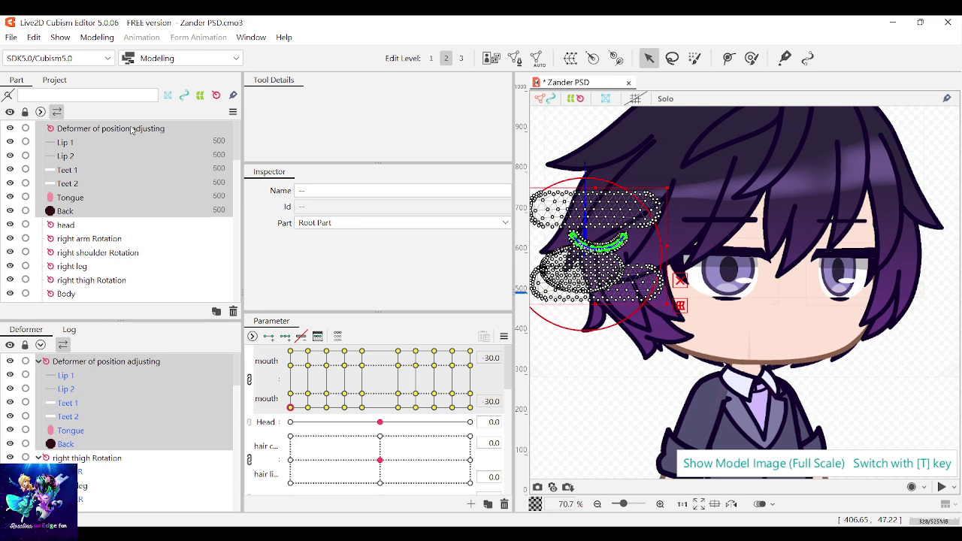
Scale the position-adjusting deformer to about 58.7% and place the mouth on the lower face between the eyes and chin
{"action": "left_click", "coordinate": [90, 130]}
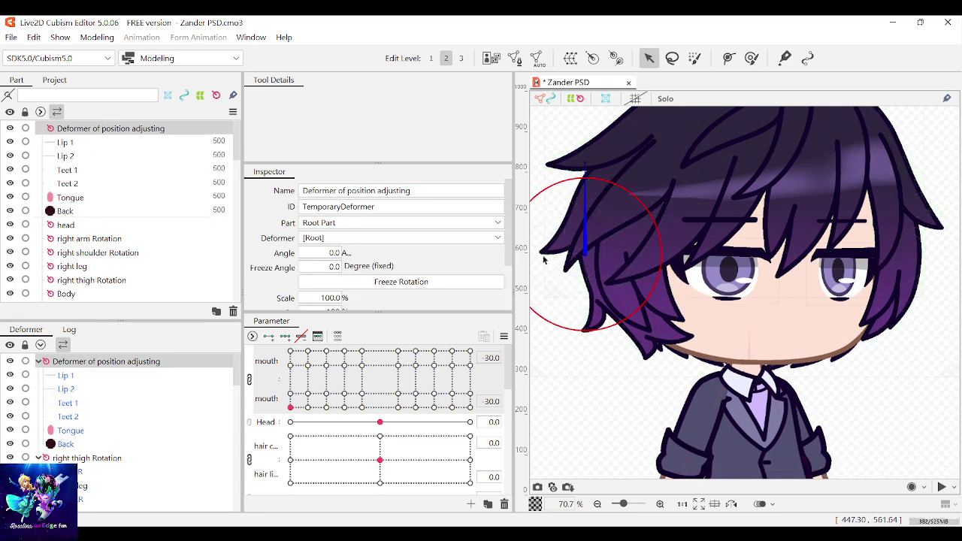
{"action": "left_click_drag", "start_coordinate": [586, 251], "coordinate": [783, 341]}
{"action": "scroll", "coordinate": [833, 295], "scroll_direction": "up", "scroll_amount": 3}
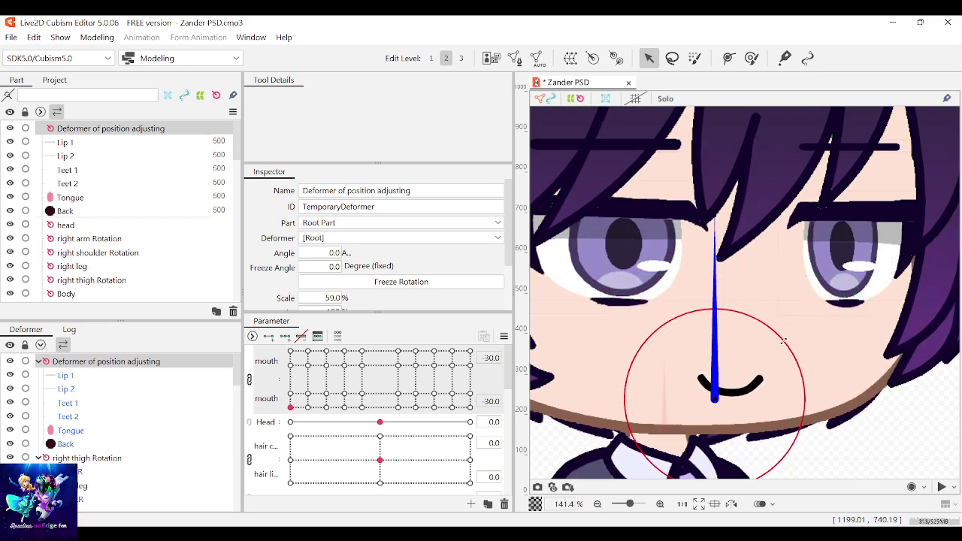
{"action": "left_click_drag", "start_coordinate": [718, 402], "coordinate": [731, 389]}
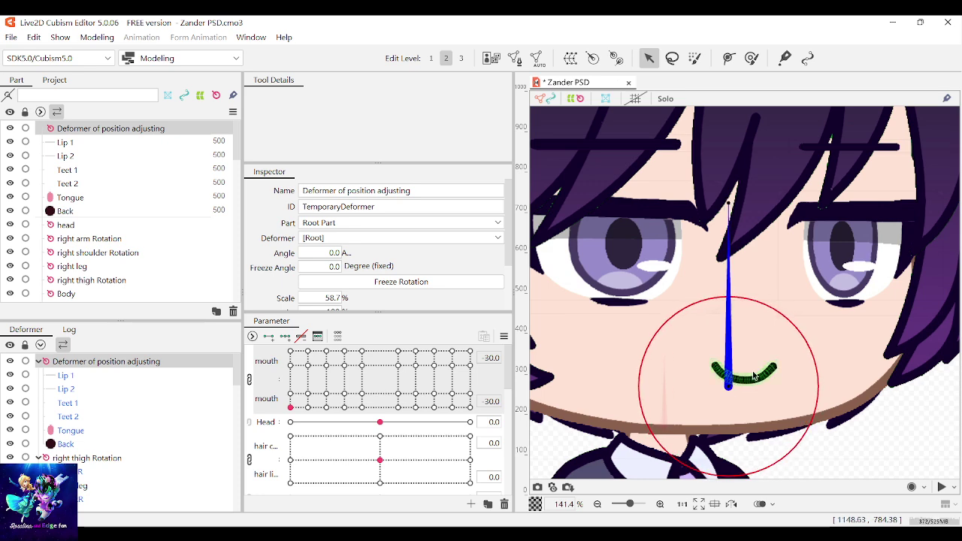
{"action": "scroll", "coordinate": [785, 367], "scroll_direction": "down", "scroll_amount": 2}
{"action": "left_click", "coordinate": [849, 423]}
{"action": "scroll", "coordinate": [849, 423], "scroll_direction": "up", "scroll_amount": 1}
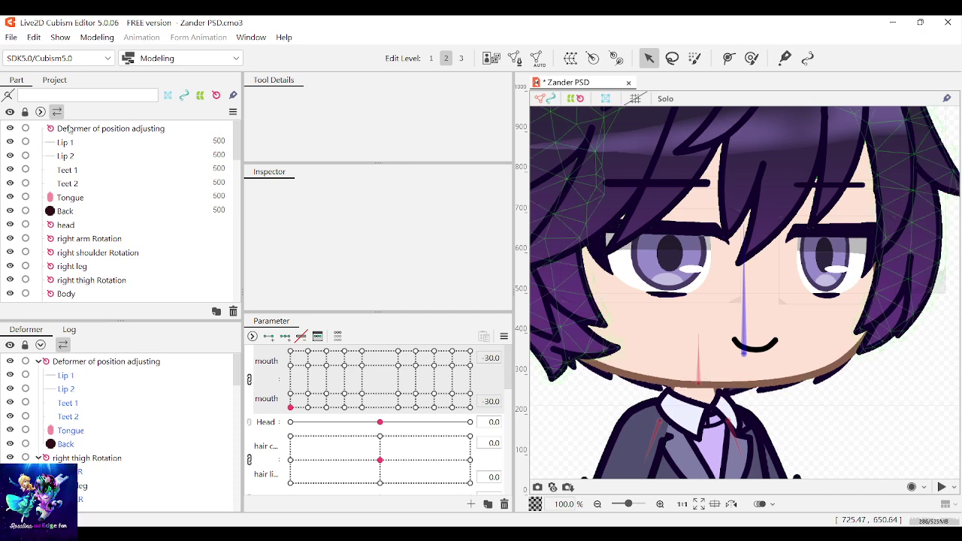
Set the mouth parameters to -30 and 30 and nudge the position-adjusting deformer slightly upward on the face
{"action": "left_click", "coordinate": [10, 129]}
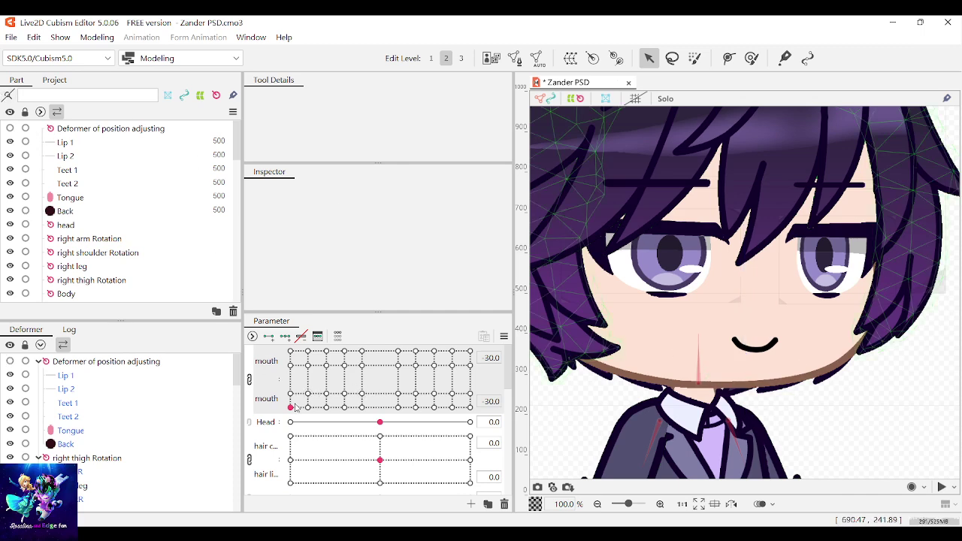
{"action": "left_click_drag", "start_coordinate": [291, 406], "coordinate": [231, 316]}
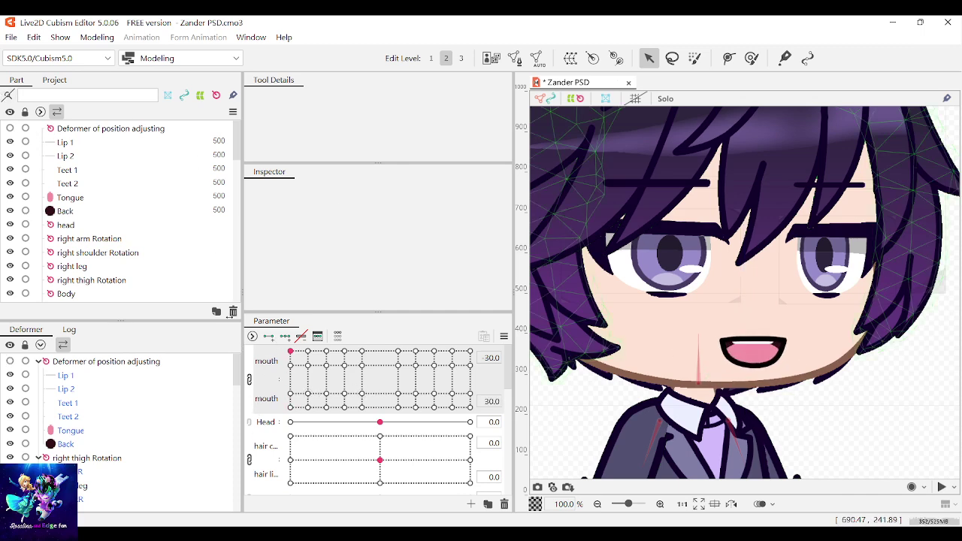
{"action": "left_click", "coordinate": [66, 131]}
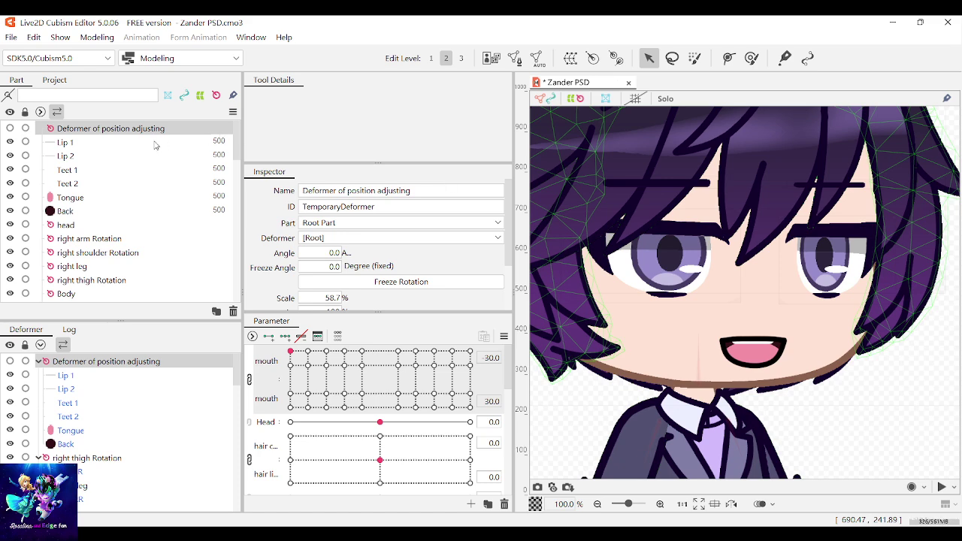
{"action": "left_click", "coordinate": [10, 129]}
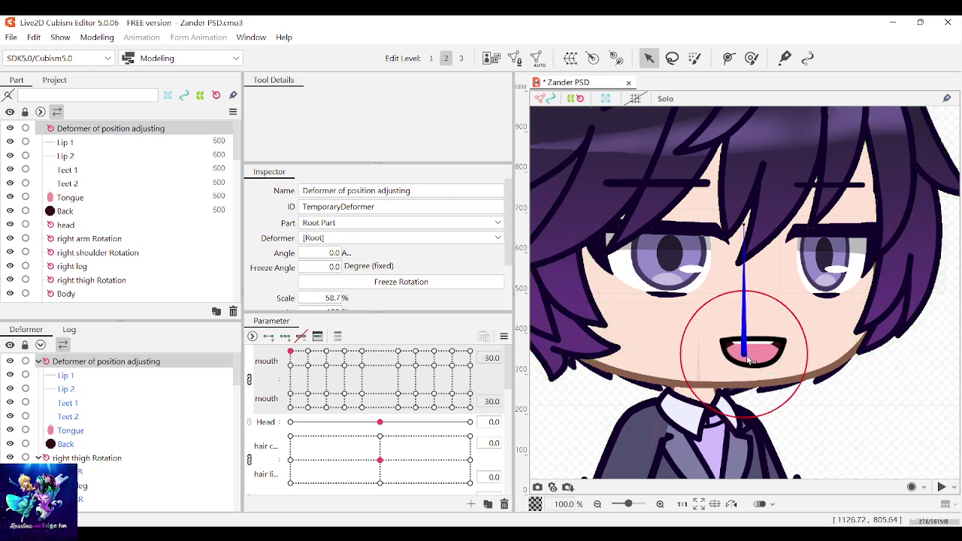
{"action": "left_click_drag", "start_coordinate": [753, 354], "coordinate": [754, 351]}
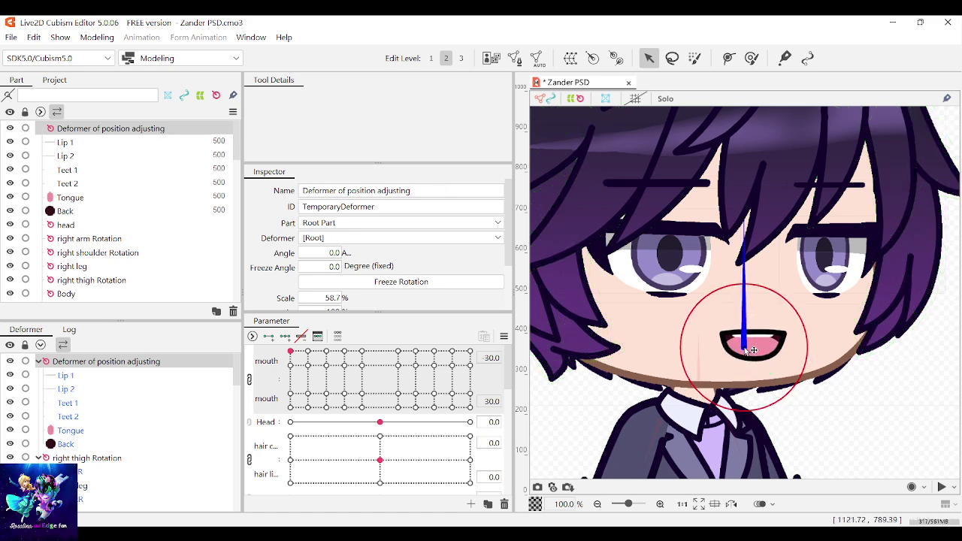
{"action": "left_click_drag", "start_coordinate": [744, 349], "coordinate": [744, 345]}
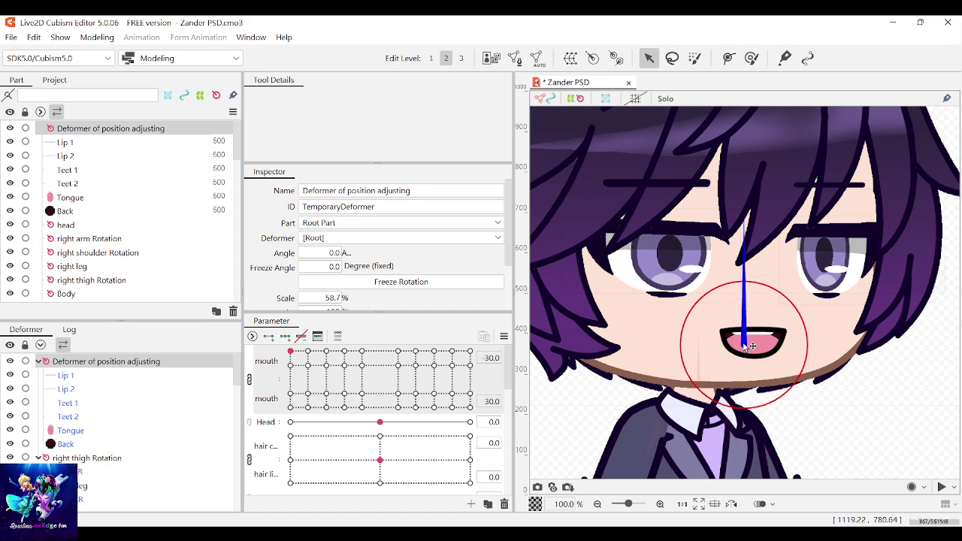
With both mouth parameters at -30, nudge the deformer slightly downward, then check the mouth shape at -12 and -30
{"action": "left_click_drag", "start_coordinate": [304, 386], "coordinate": [223, 489]}
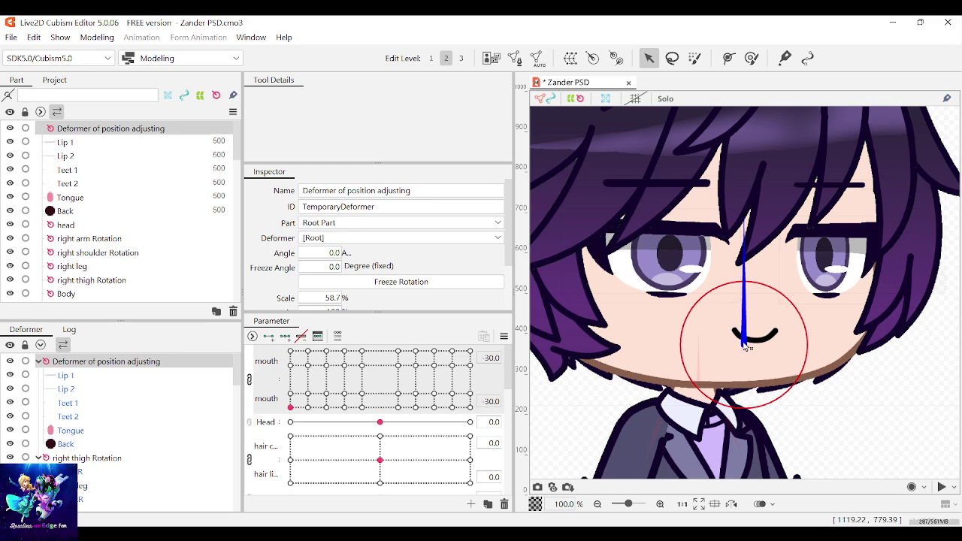
{"action": "left_click_drag", "start_coordinate": [744, 343], "coordinate": [744, 349]}
{"action": "left_click_drag", "start_coordinate": [290, 406], "coordinate": [349, 409]}
{"action": "scroll", "coordinate": [887, 282], "scroll_direction": "down", "scroll_amount": 2}
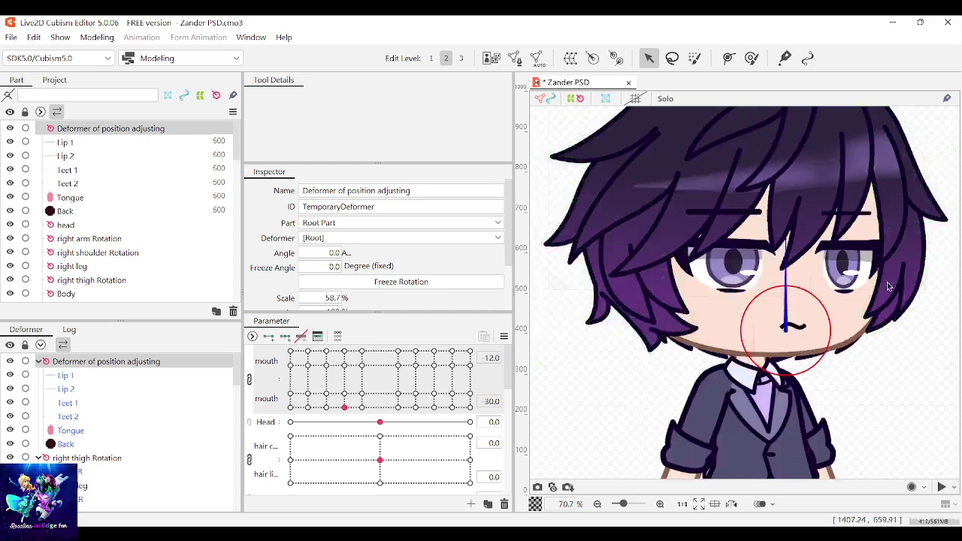
{"action": "left_click", "coordinate": [906, 381]}
{"action": "scroll", "coordinate": [907, 381], "scroll_direction": "up", "scroll_amount": 2}
{"action": "scroll", "coordinate": [835, 363], "scroll_direction": "down", "scroll_amount": 2}
{"action": "scroll", "coordinate": [804, 293], "scroll_direction": "up", "scroll_amount": 2}
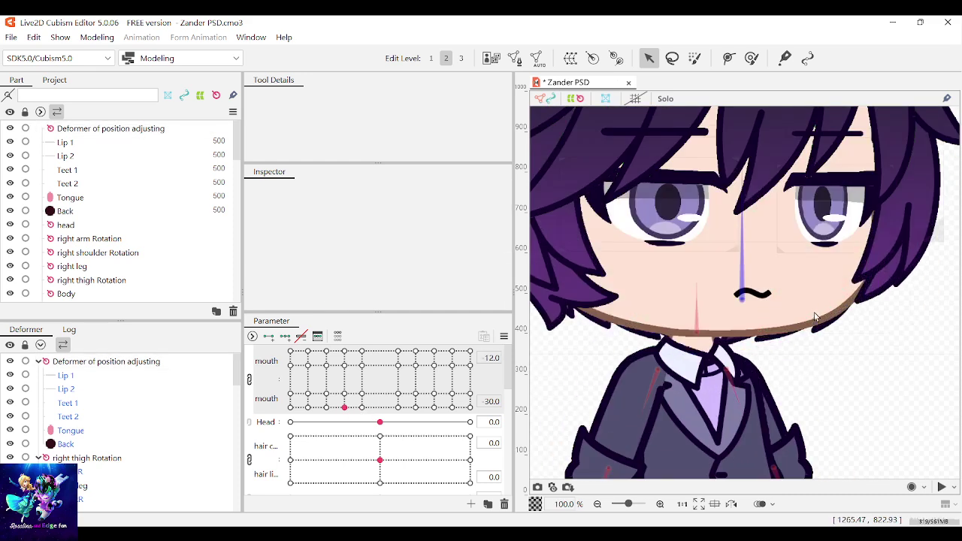
Select all mouth parts from Lip 1 to Back and move them slightly upward at the -30, 15 mouth keyform
{"action": "left_click_drag", "start_coordinate": [295, 372], "coordinate": [291, 395]}
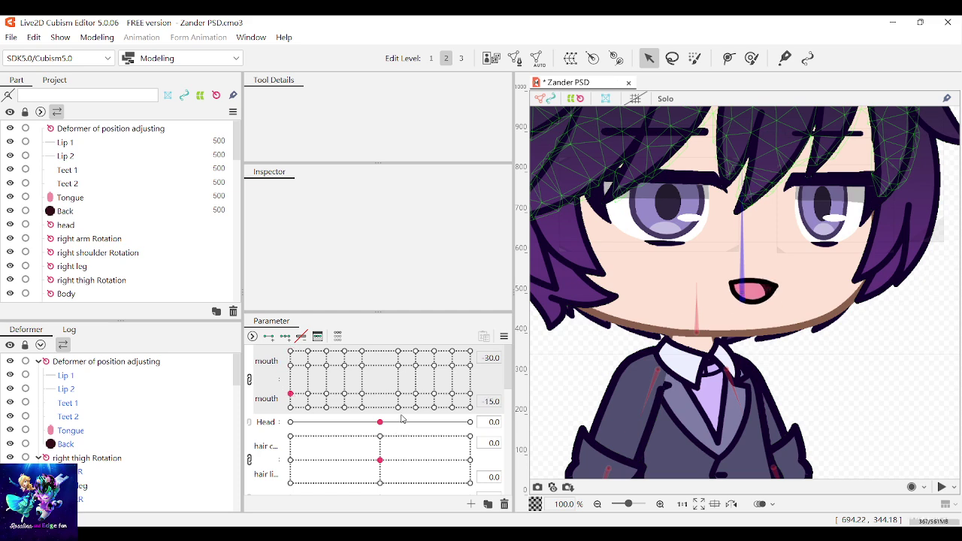
{"action": "left_click", "coordinate": [66, 211]}
{"action": "left_click", "coordinate": [74, 144], "text": "shift"}
{"action": "scroll", "coordinate": [738, 304], "scroll_direction": "up", "scroll_amount": 3}
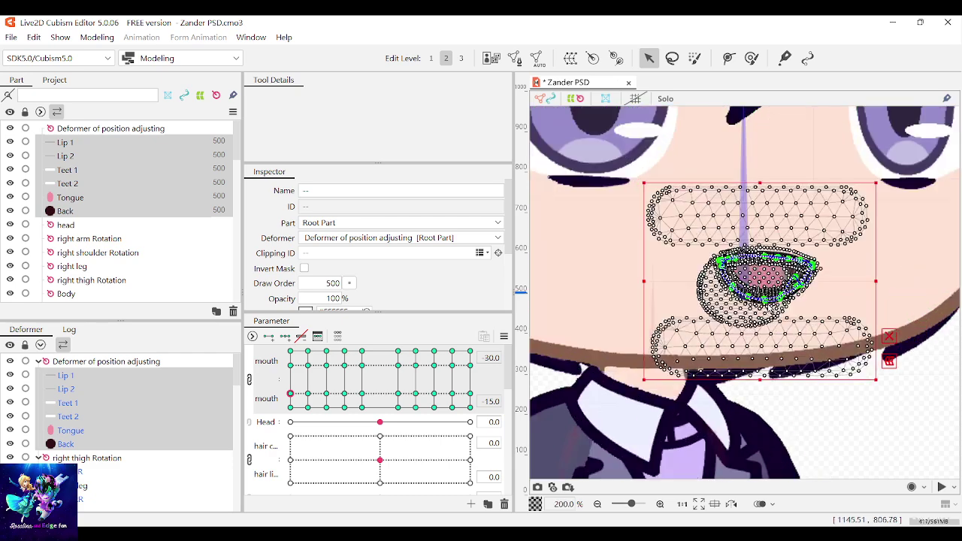
{"action": "left_click", "coordinate": [290, 366]}
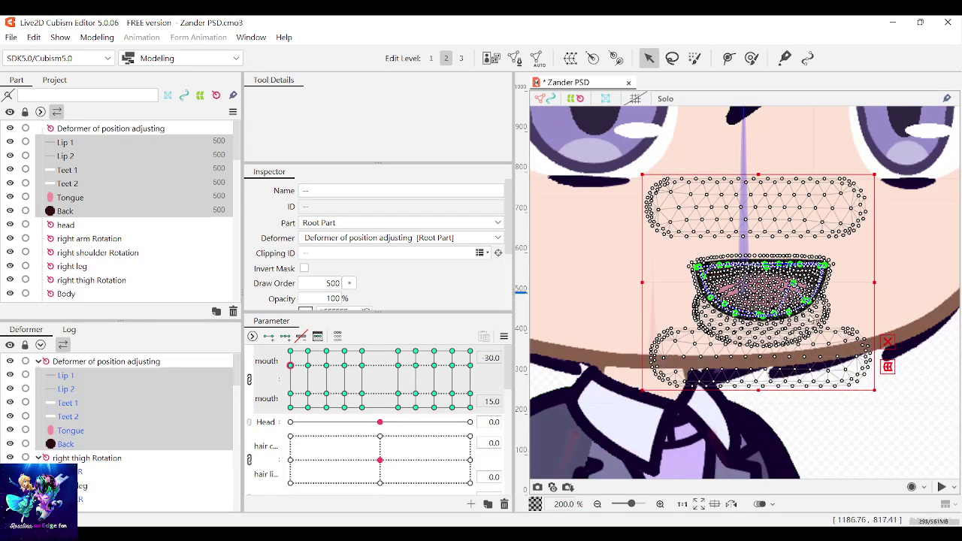
{"action": "left_click_drag", "start_coordinate": [753, 281], "coordinate": [755, 269]}
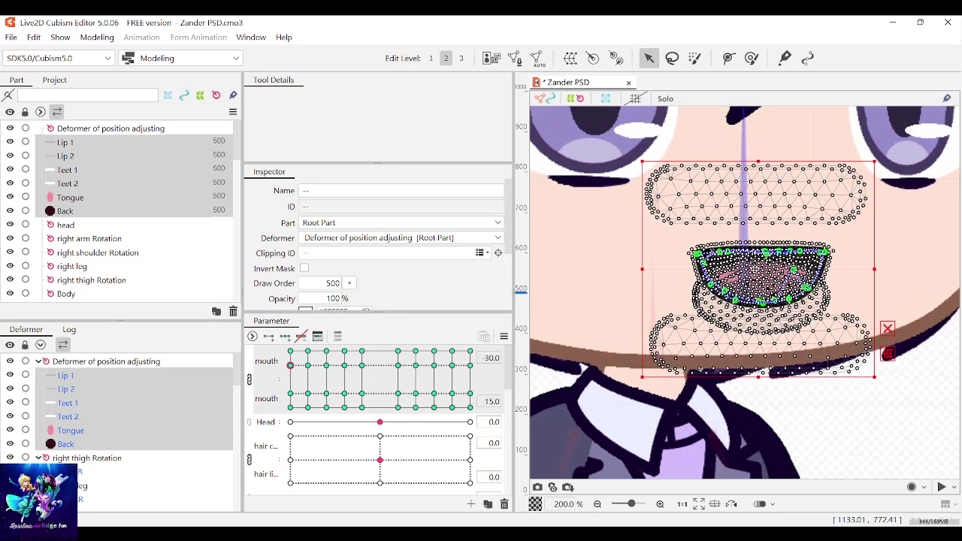
{"action": "scroll", "coordinate": [754, 269], "scroll_direction": "down", "scroll_amount": 2}
{"action": "left_click", "coordinate": [840, 384]}
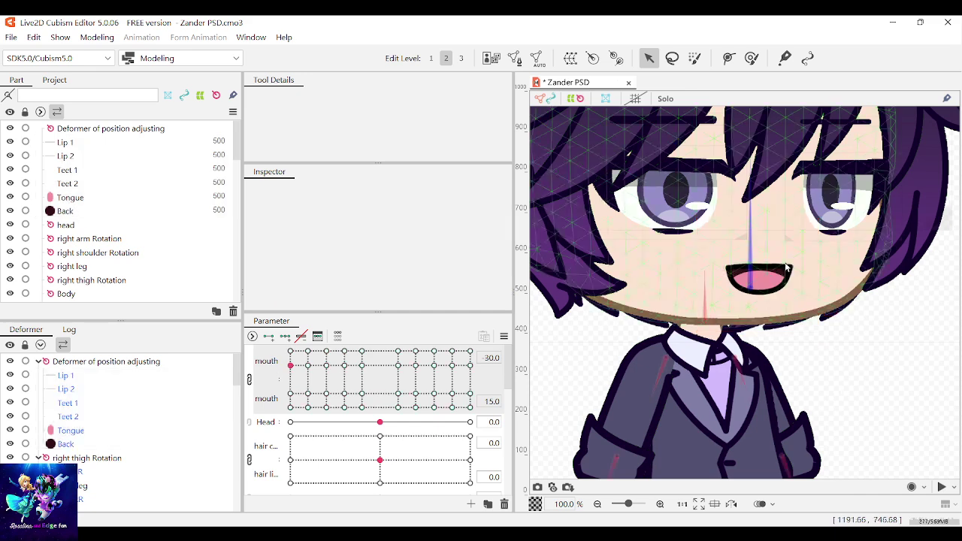
{"action": "scroll", "coordinate": [785, 267], "scroll_direction": "up", "scroll_amount": 3}
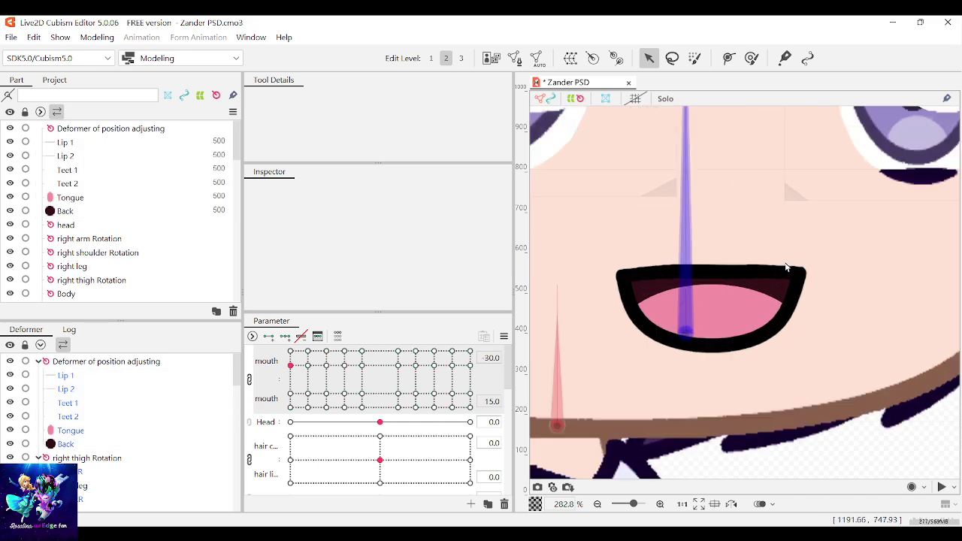
Hide the position-adjusting deformer and move all mouth parts slightly upward at the -30, 30 mouth keyform
{"action": "left_click", "coordinate": [90, 129]}
{"action": "left_click_drag", "start_coordinate": [290, 366], "coordinate": [250, 330]}
{"action": "scroll", "coordinate": [530, 331], "scroll_direction": "down", "scroll_amount": 3}
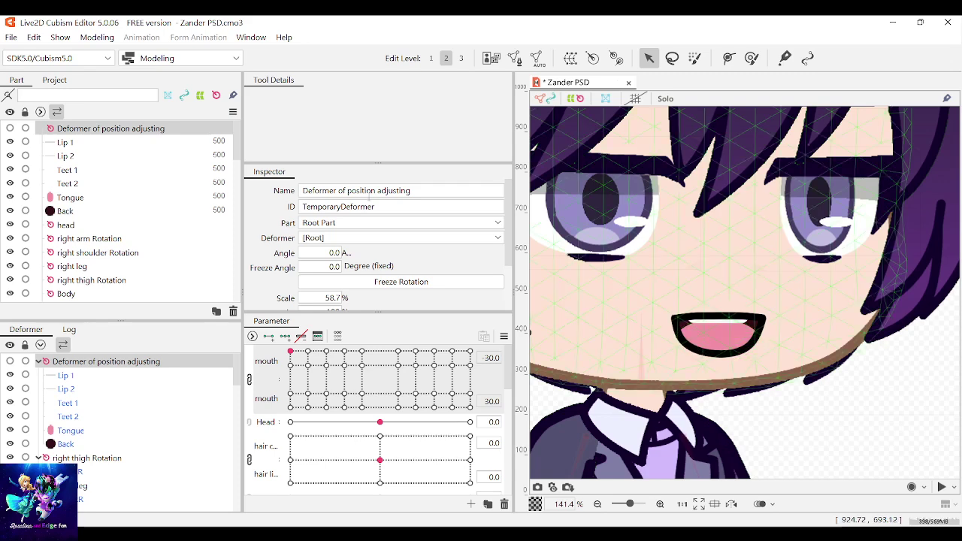
{"action": "left_click", "coordinate": [85, 143]}
{"action": "left_click", "coordinate": [85, 211], "text": "shift"}
{"action": "scroll", "coordinate": [714, 338], "scroll_direction": "up", "scroll_amount": 2}
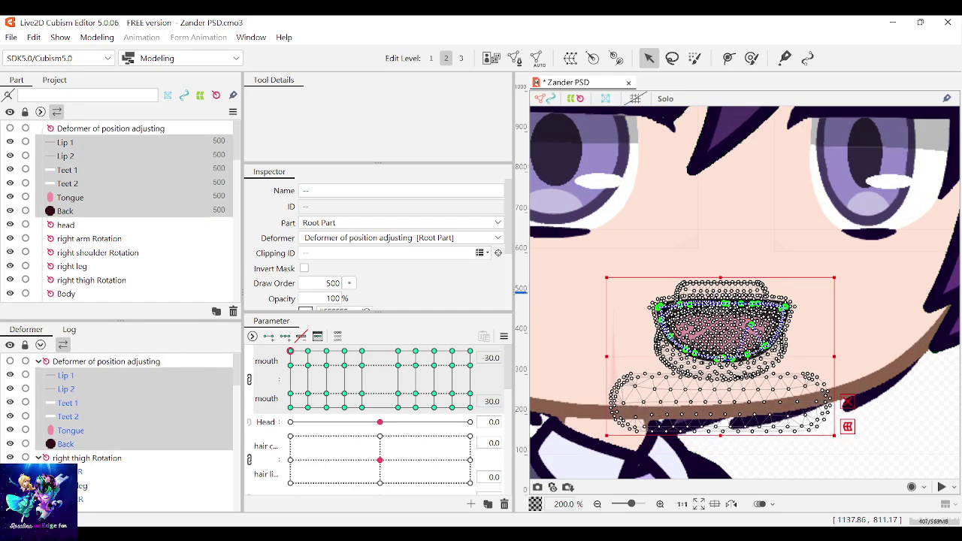
{"action": "scroll", "coordinate": [853, 426], "scroll_direction": "down", "scroll_amount": 1}
{"action": "left_click", "coordinate": [853, 426]}
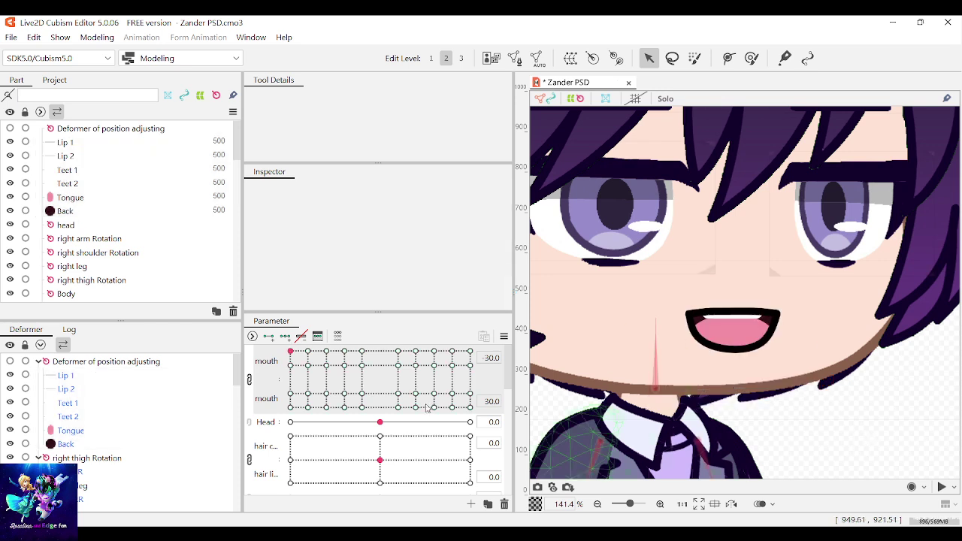
Set both mouth parameters back to -30, save the model and fit the whole character in the view
{"action": "left_click_drag", "start_coordinate": [291, 358], "coordinate": [189, 432]}
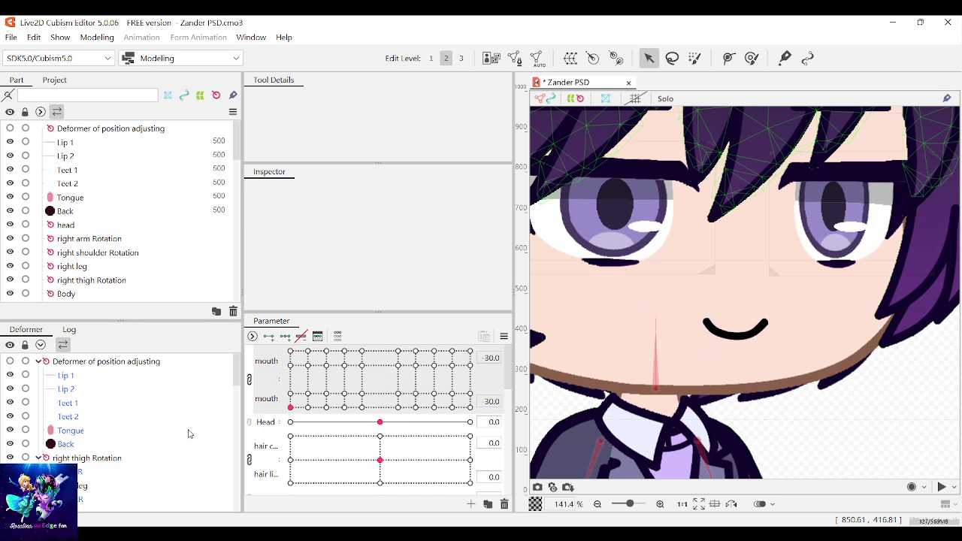
{"action": "scroll", "coordinate": [755, 252], "scroll_direction": "down", "scroll_amount": 4}
{"action": "scroll", "coordinate": [646, 239], "scroll_direction": "up", "scroll_amount": 2}
{"action": "left_click", "coordinate": [646, 239]}
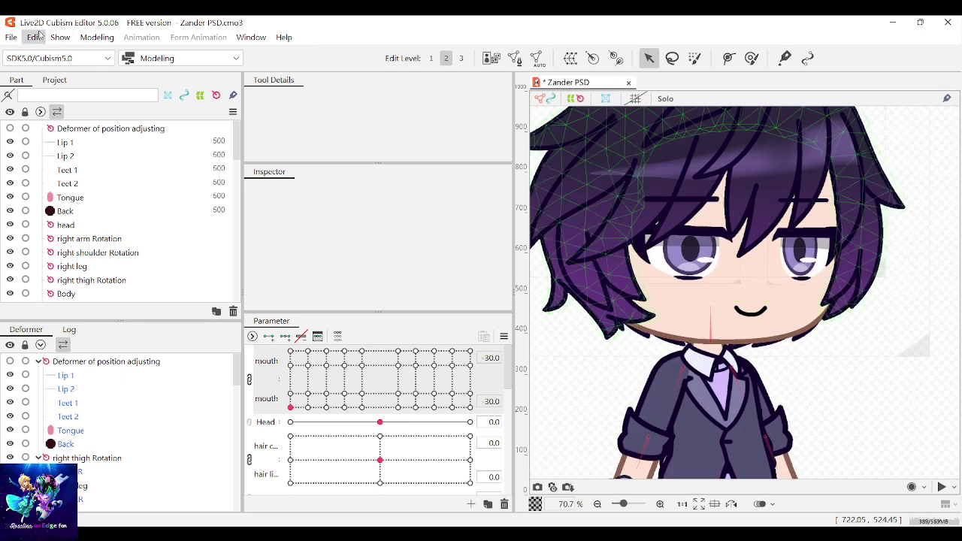
{"action": "key", "text": "ctrl+s"}
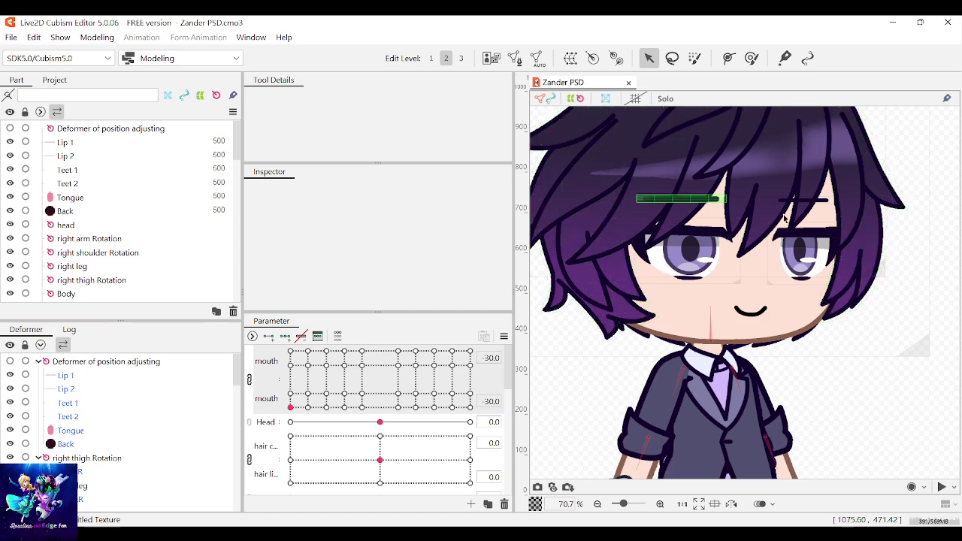
{"action": "scroll", "coordinate": [783, 389], "scroll_direction": "down", "scroll_amount": 5}
{"action": "scroll", "coordinate": [783, 390], "scroll_direction": "up", "scroll_amount": 2}
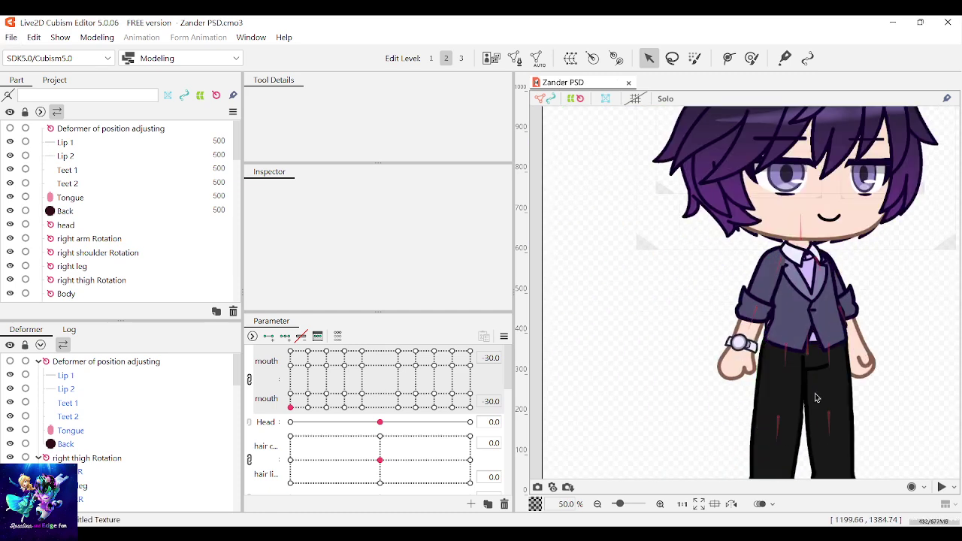
{"action": "left_click", "coordinate": [698, 503]}
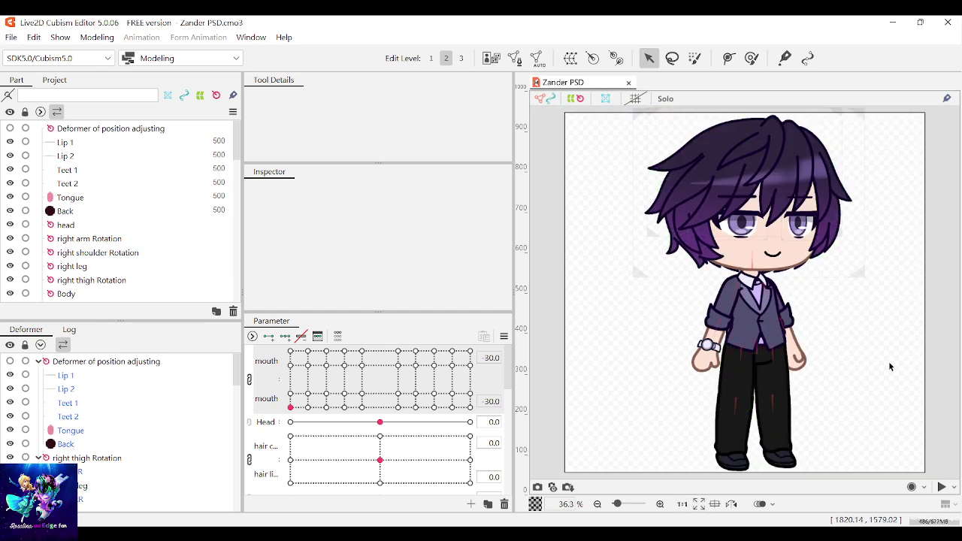